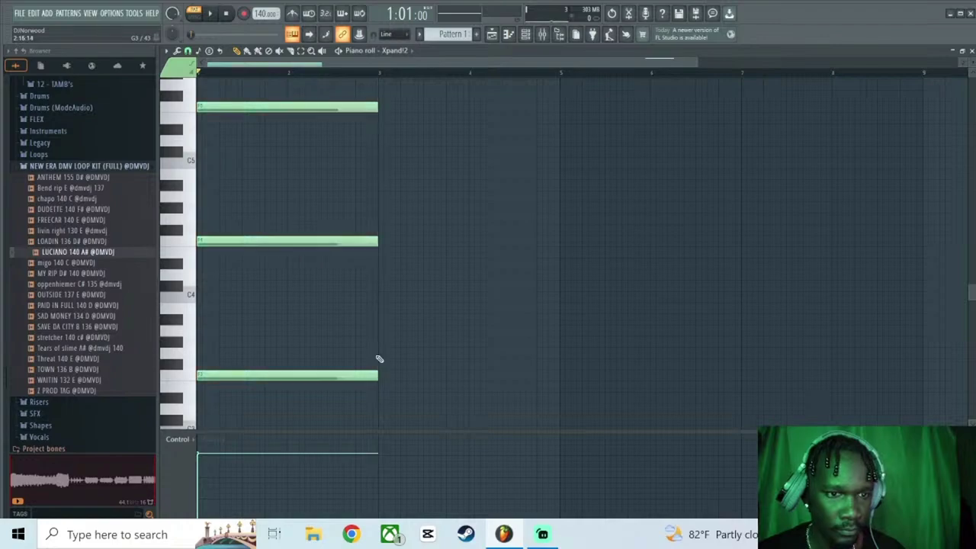
Shorten the stacked F3, F4 and F5 notes to one bar and copy them into bar 2 as G3, G4 and G5.
key("space")
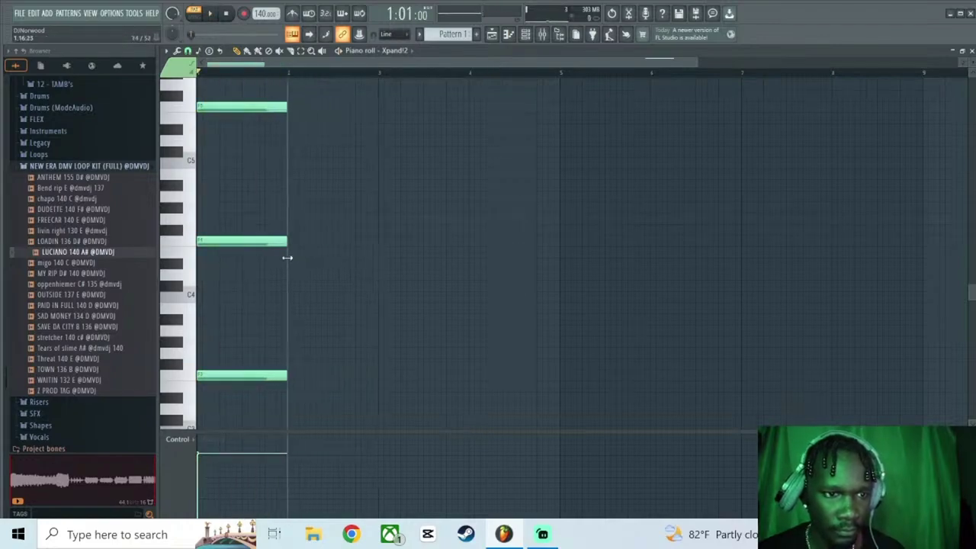
key("space")
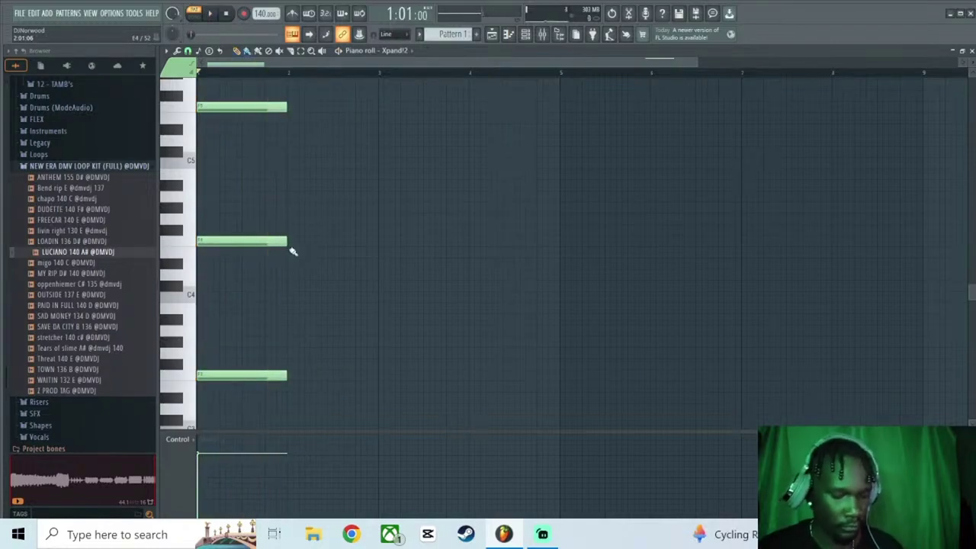
key("ctrl+v")
key("ctrl+z")
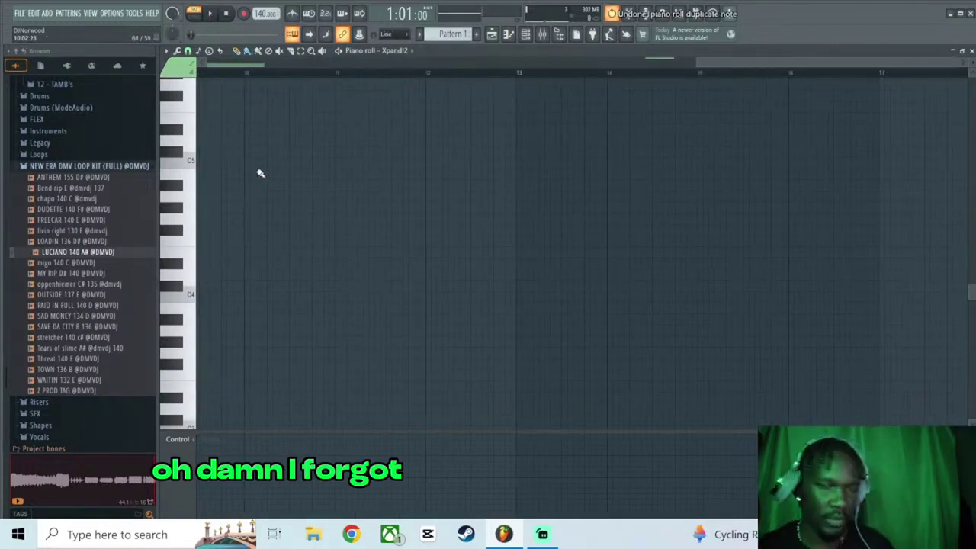
left_click_drag(718, 66, 461, 122)
scroll(473, 263, "down", 5)
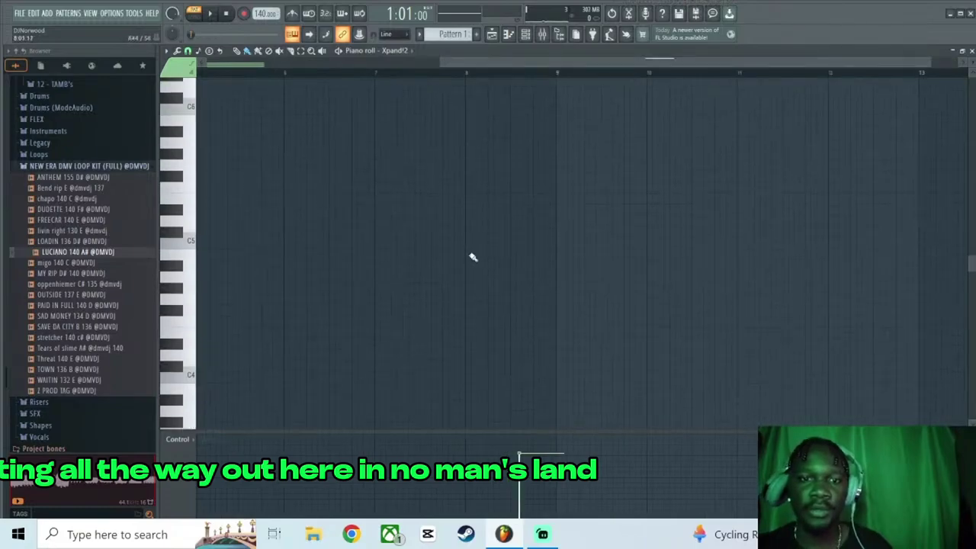
scroll(471, 258, "down", 2)
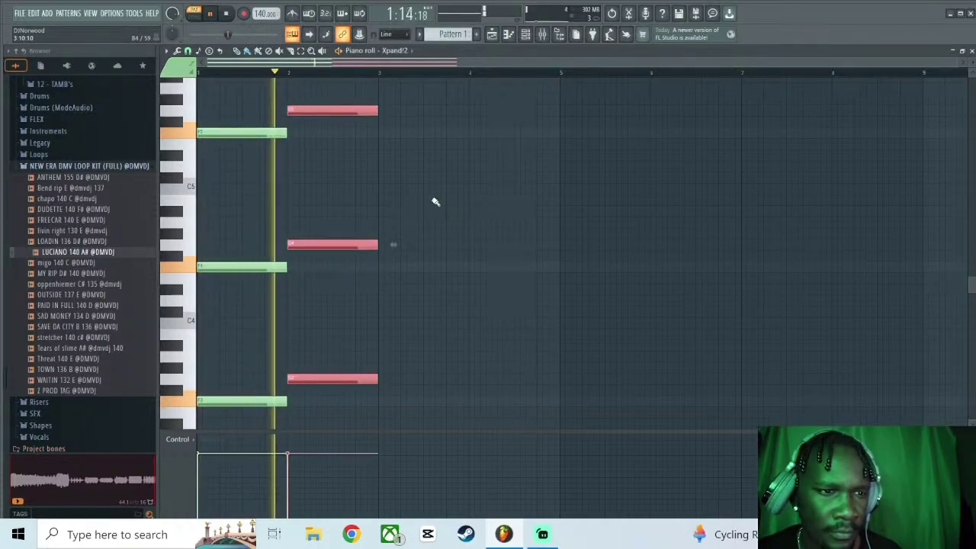
key("space")
Add one-bar G# notes in bar 3 and G notes in bar 4 across the three octaves, and duplicate the four-bar melody.
left_click(385, 156)
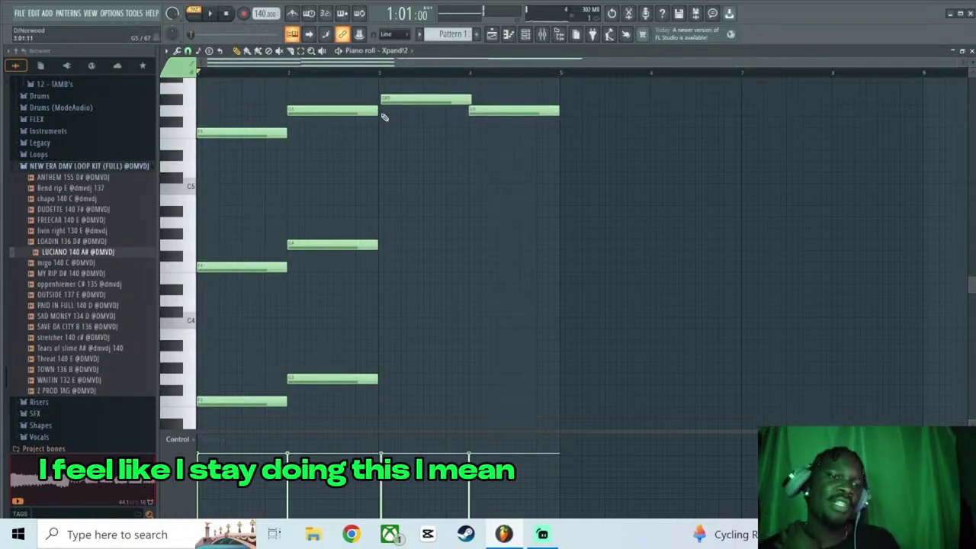
left_click(393, 101)
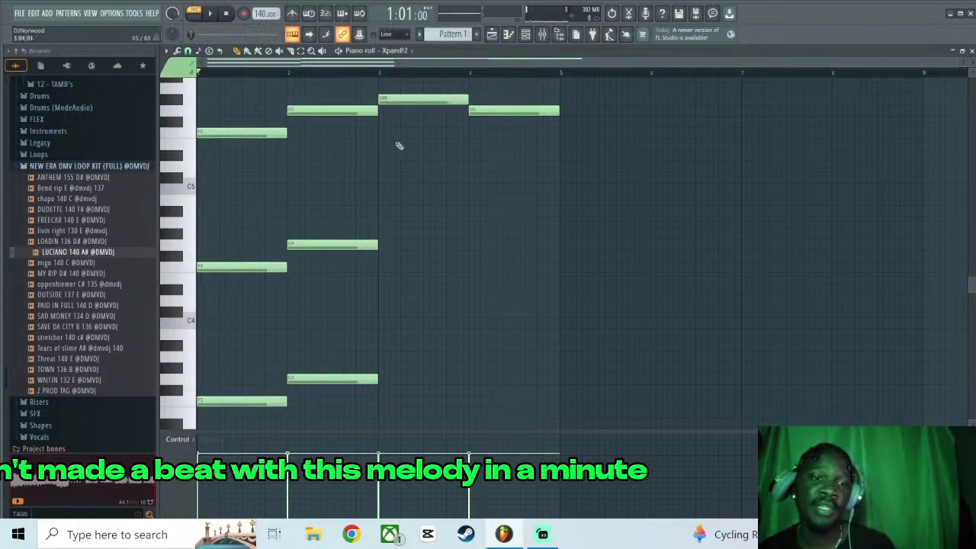
left_click(380, 233)
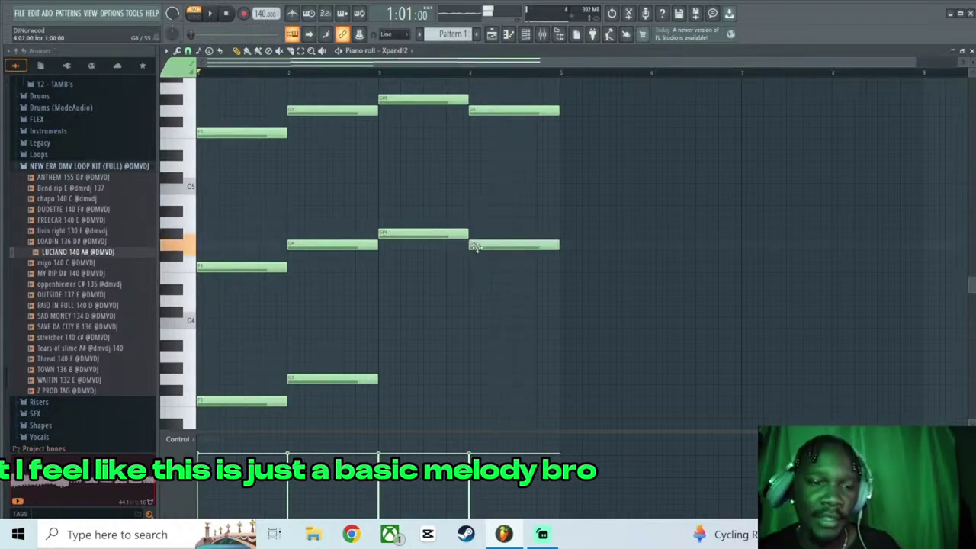
left_click(469, 381)
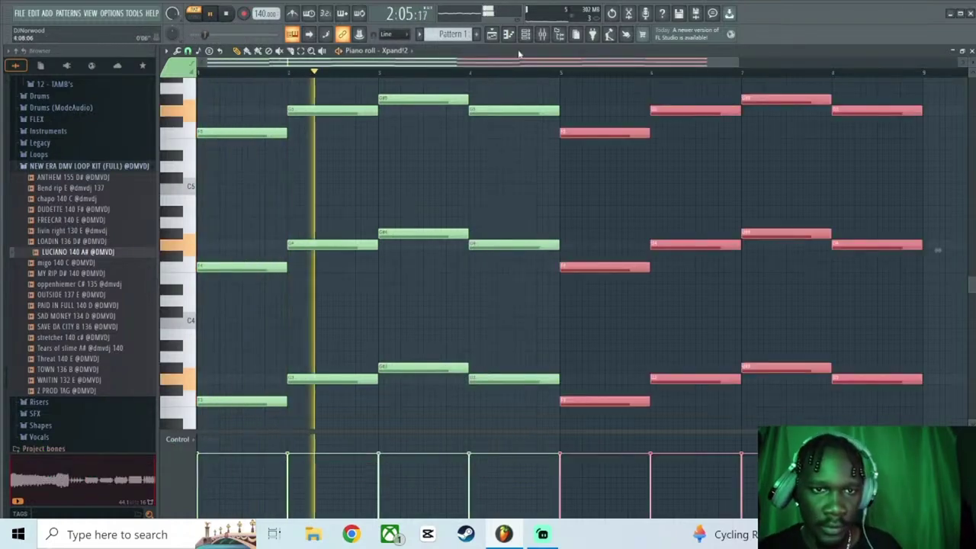
Show the channel rack and collapse the NEW ERA DMV LOOP KIT folder in the sample browser.
key("F6")
scroll(73, 103, "down", 3)
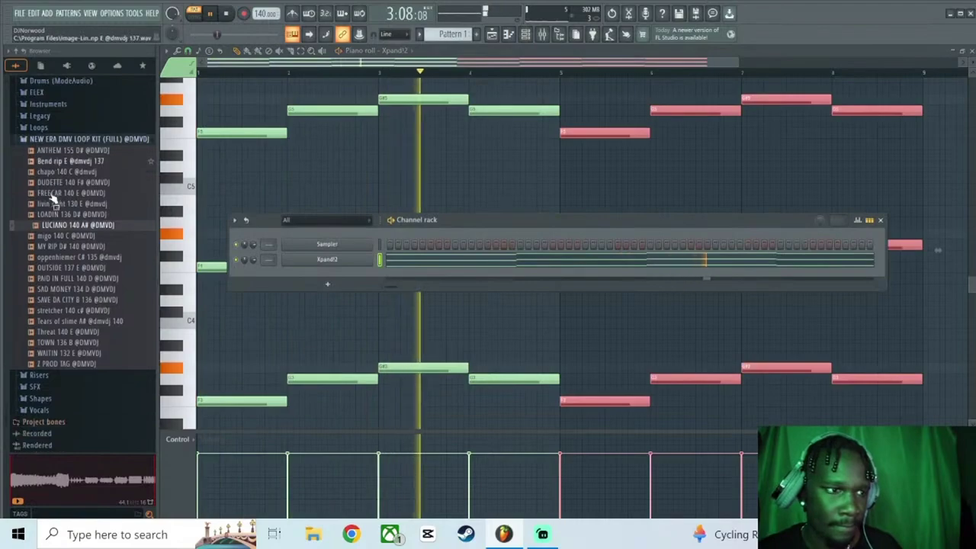
left_click(73, 103)
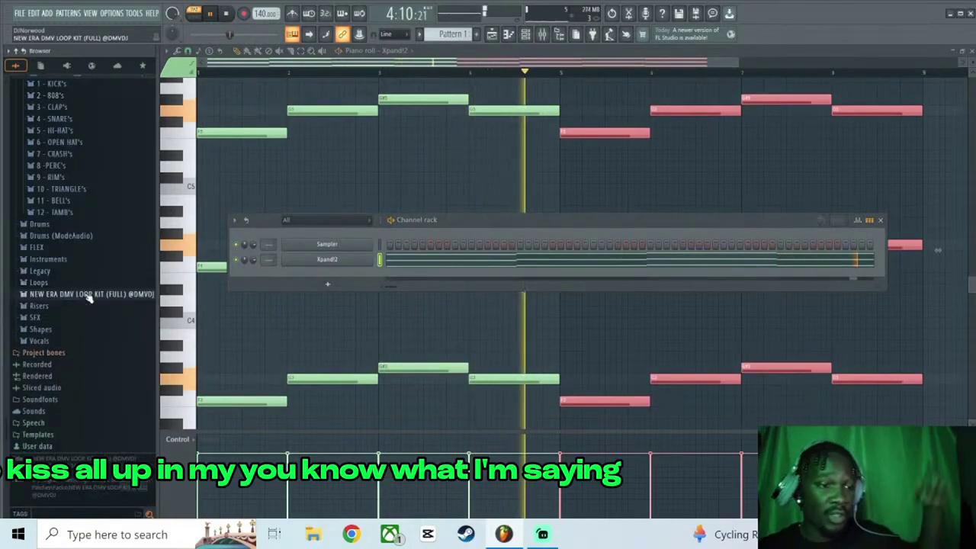
scroll(90, 278, "up", 8)
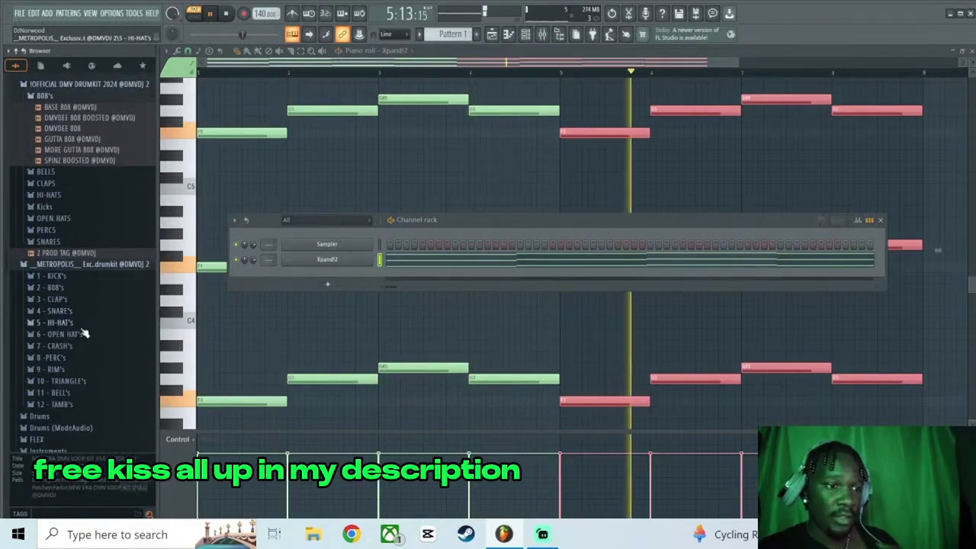
left_click(79, 324)
scroll(92, 357, "up", 4)
scroll(91, 357, "down", 5)
left_click(85, 282)
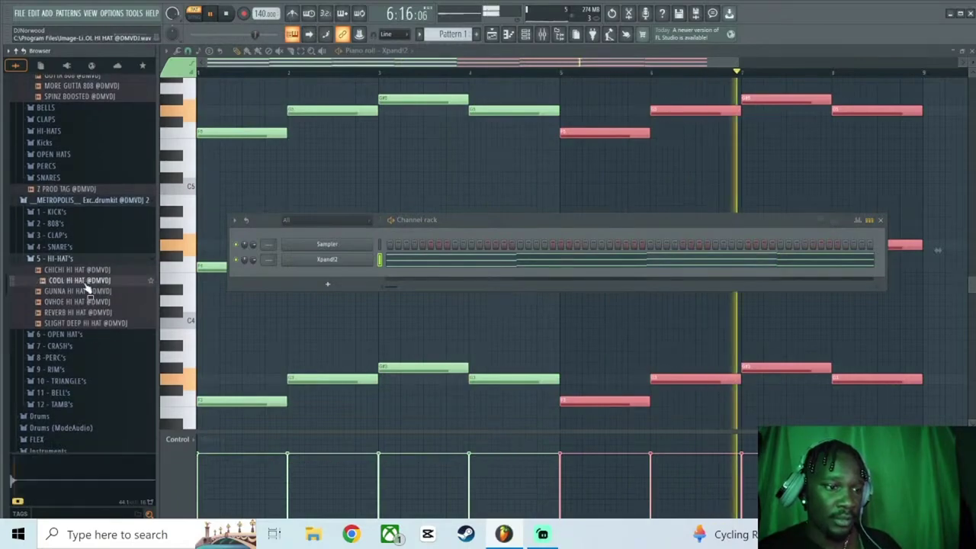
mouse_move(86, 285)
left_mouse_down()
mouse_move(298, 255)
mouse_move(871, 267)
left_mouse_up()
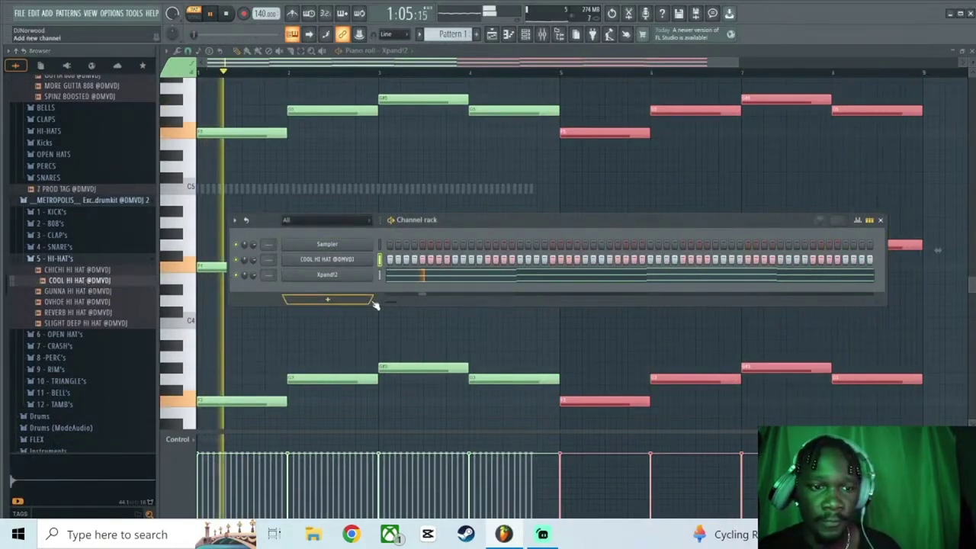
left_click_drag(402, 301, 424, 306)
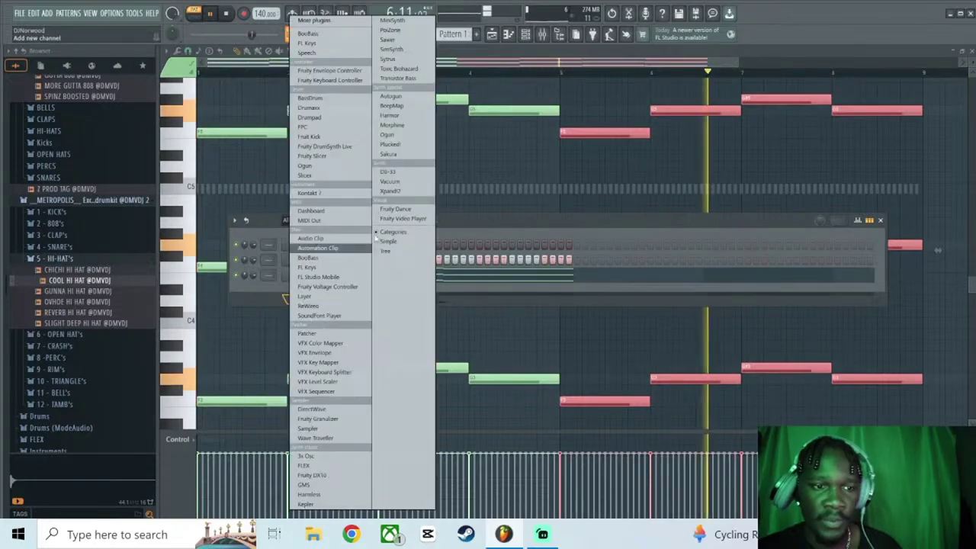
Add a second Xpand!2 channel with the +25 The Clash preset and open its piano roll.
left_click(327, 299)
left_click(395, 196)
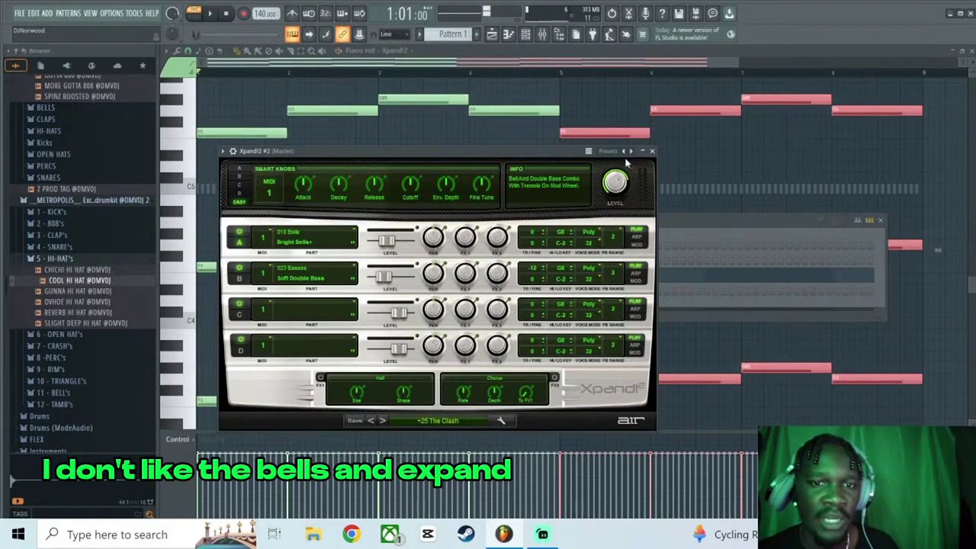
left_click(652, 151)
right_click(352, 292)
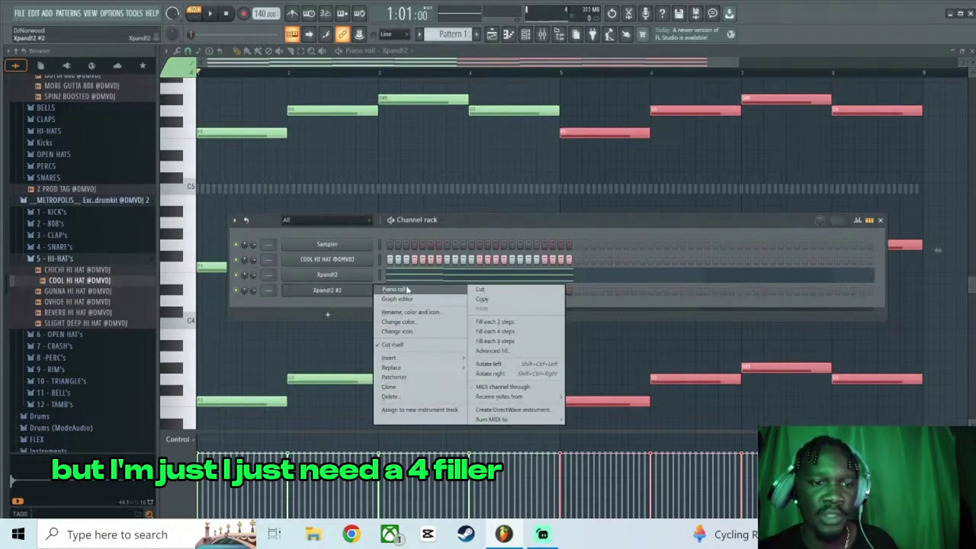
left_click(389, 291)
right_click(316, 278)
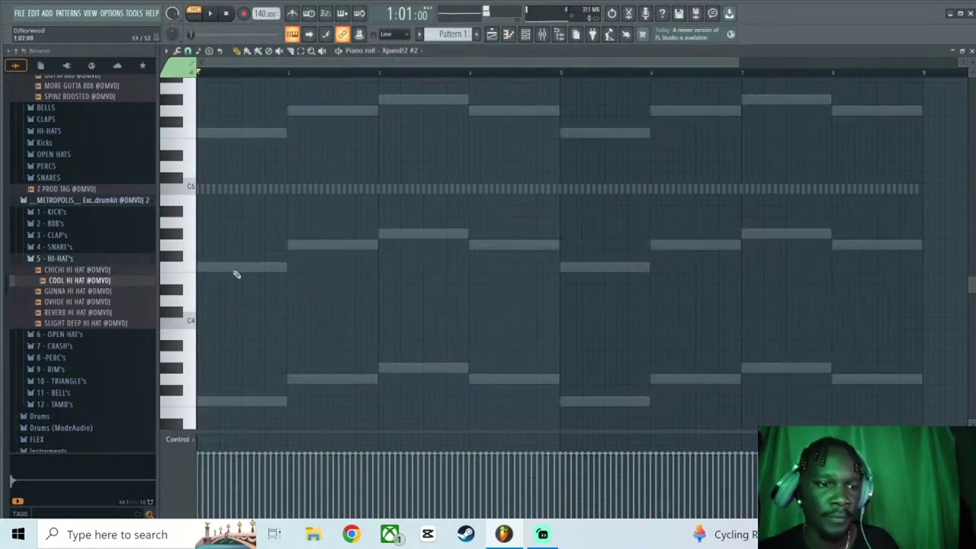
Draw a one-beat F4 note at the start of bar 1, followed by a C5 note lasting until the bar's end.
key("space")
left_click(214, 132)
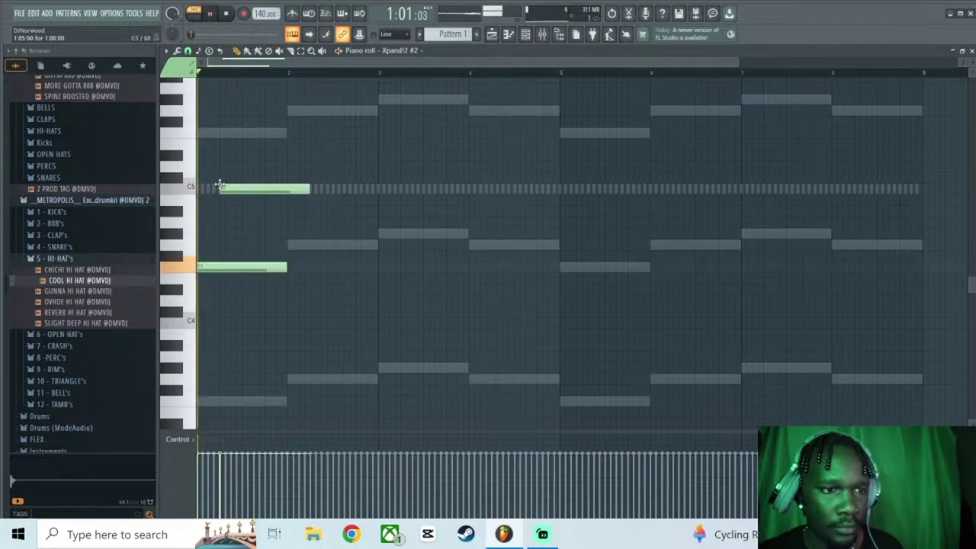
key("space")
key("ctrl+l")
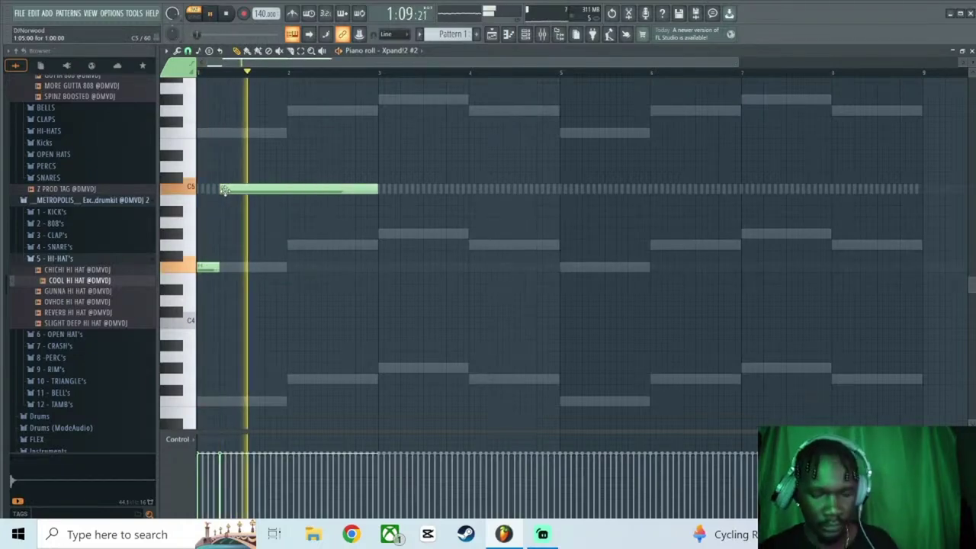
key("space")
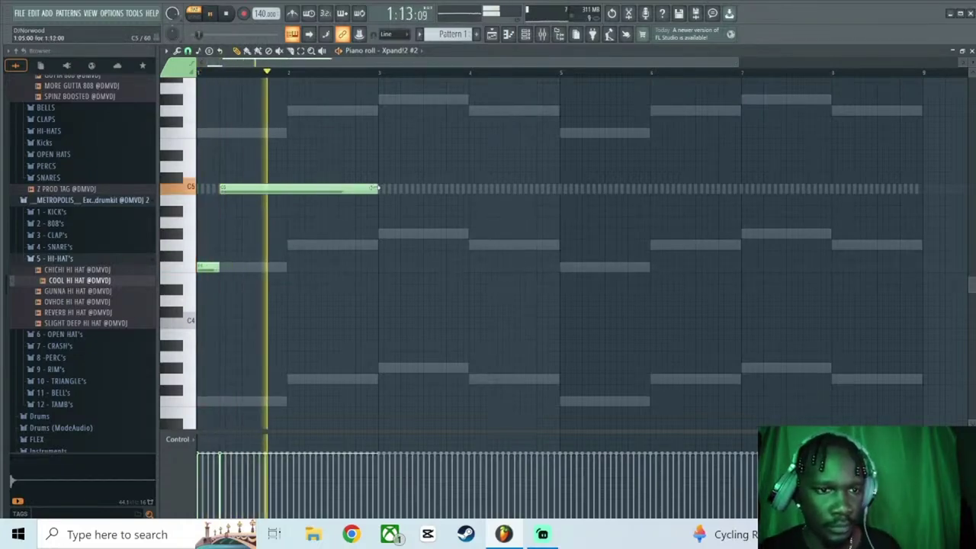
left_click_drag(376, 189, 283, 196)
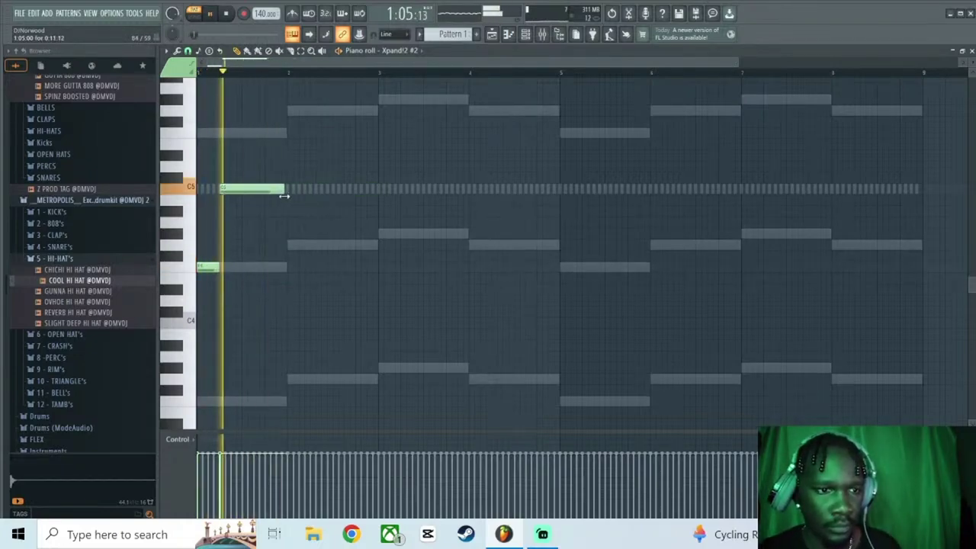
Add a G4 note at the start of bar 2 and extend it to a full bar.
left_click(290, 247)
key("space")
key("space")
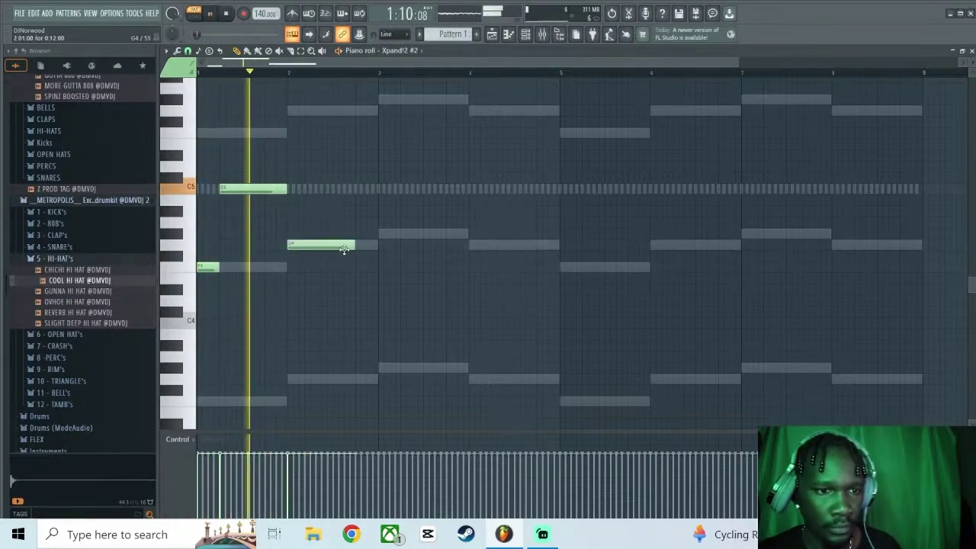
left_click_drag(356, 246, 377, 252)
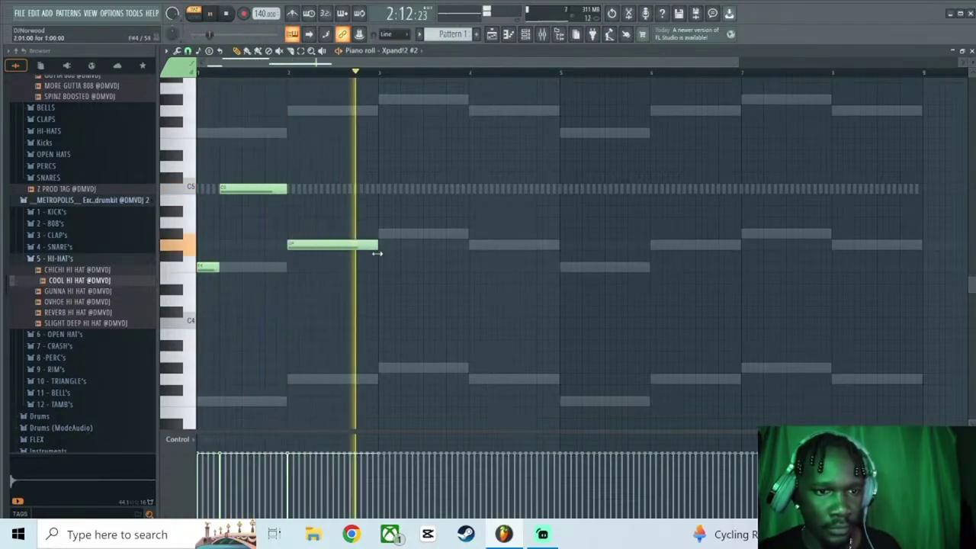
key("space")
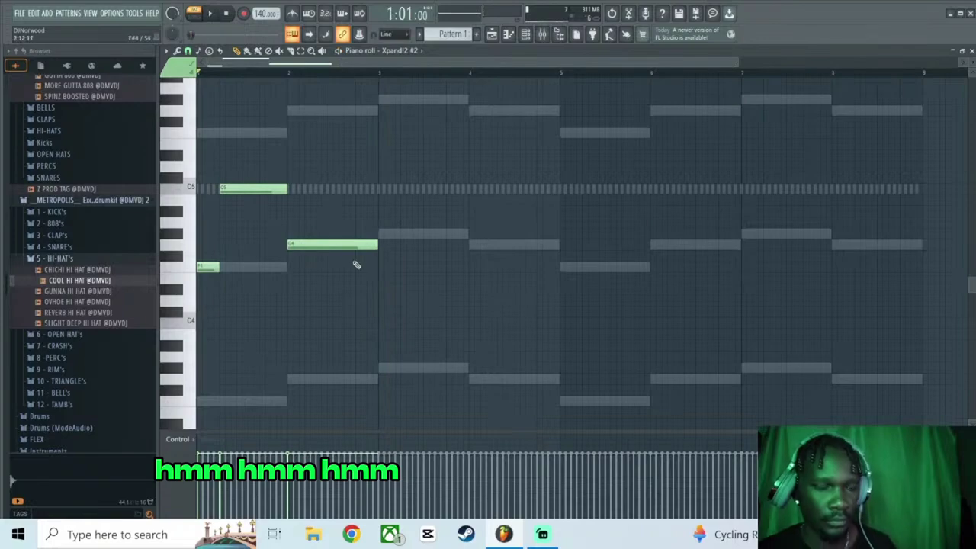
Complete the counter-melody in bars 3 and 4 with F4, C5, G#4 and G4 notes, and duplicate all four bars.
left_click(511, 241)
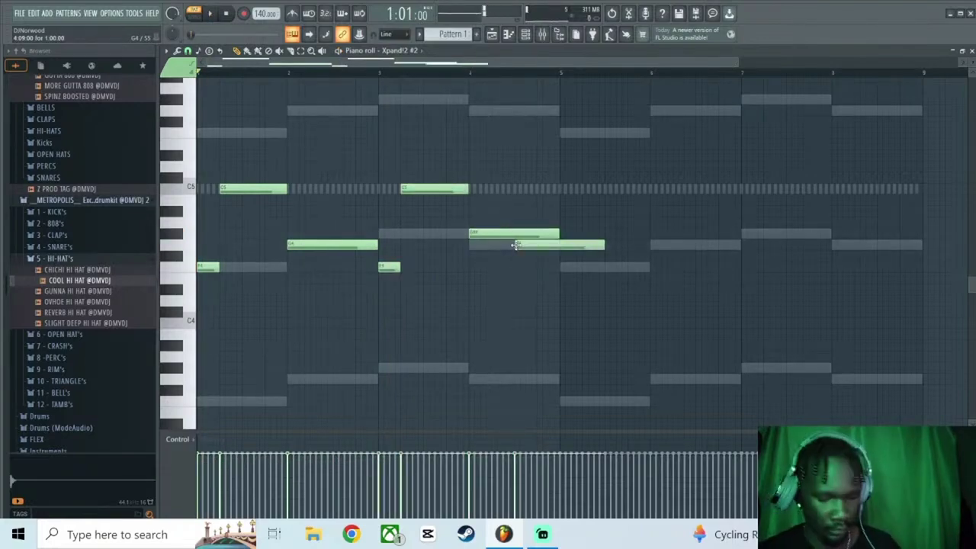
key("ctrl+l")
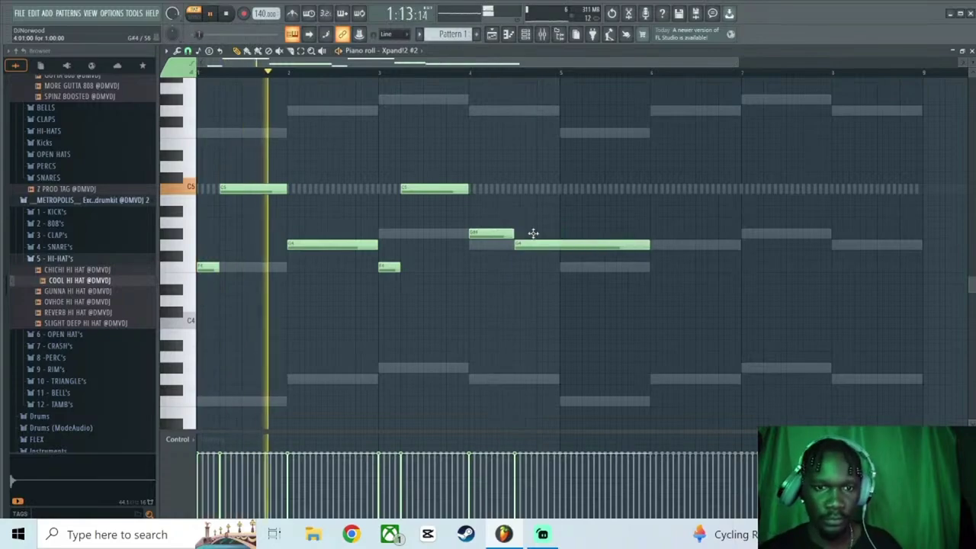
left_click_drag(651, 253, 557, 262)
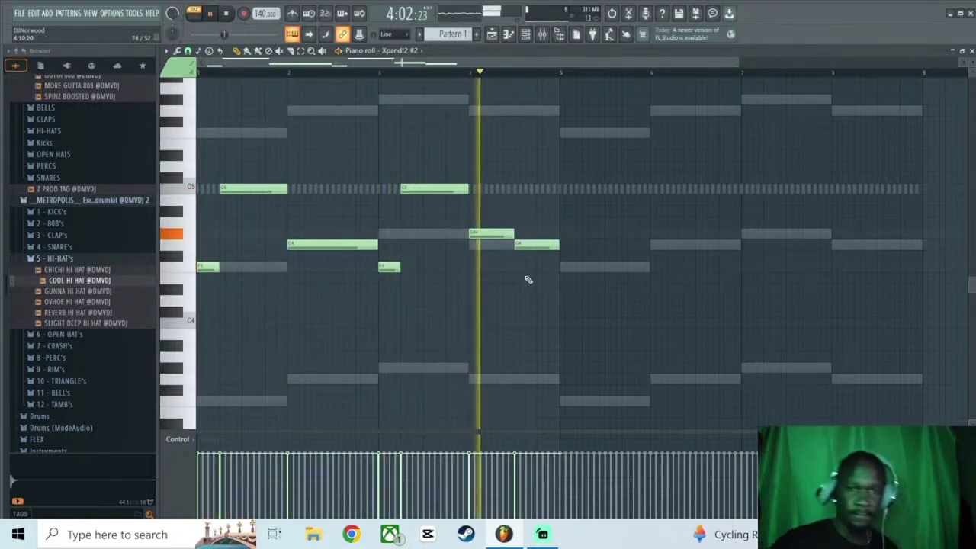
key("ctrl+b")
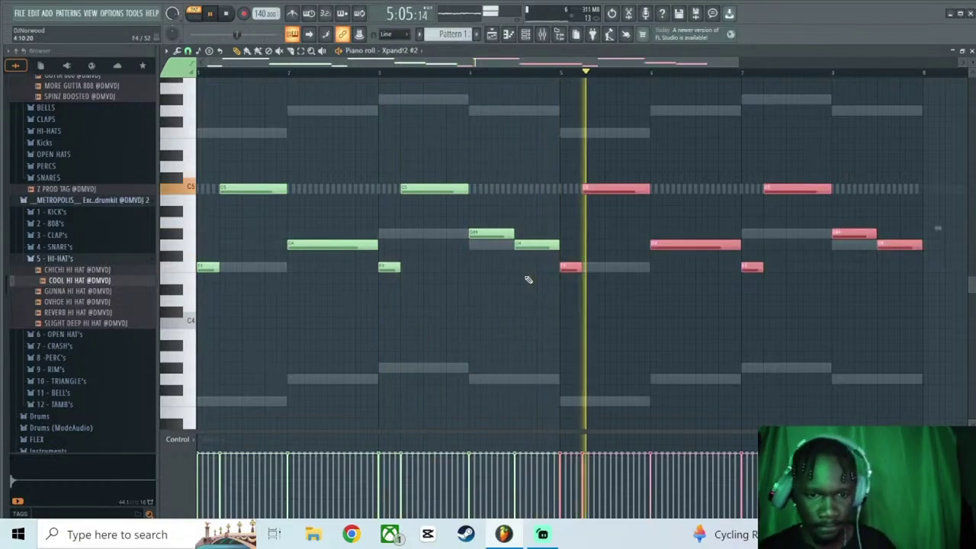
Add a third Xpand!2 channel, choose a preset for it and open its piano roll.
key("F6")
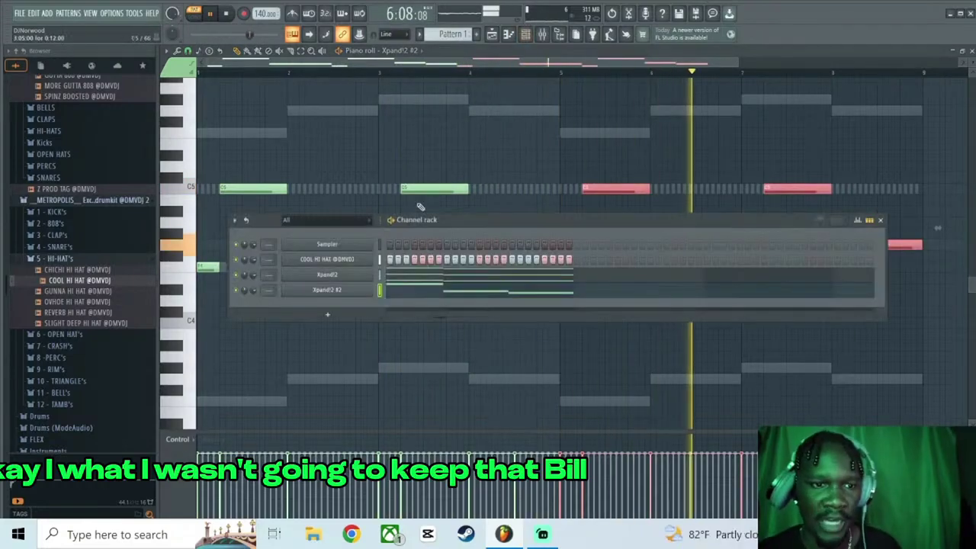
left_click(362, 317)
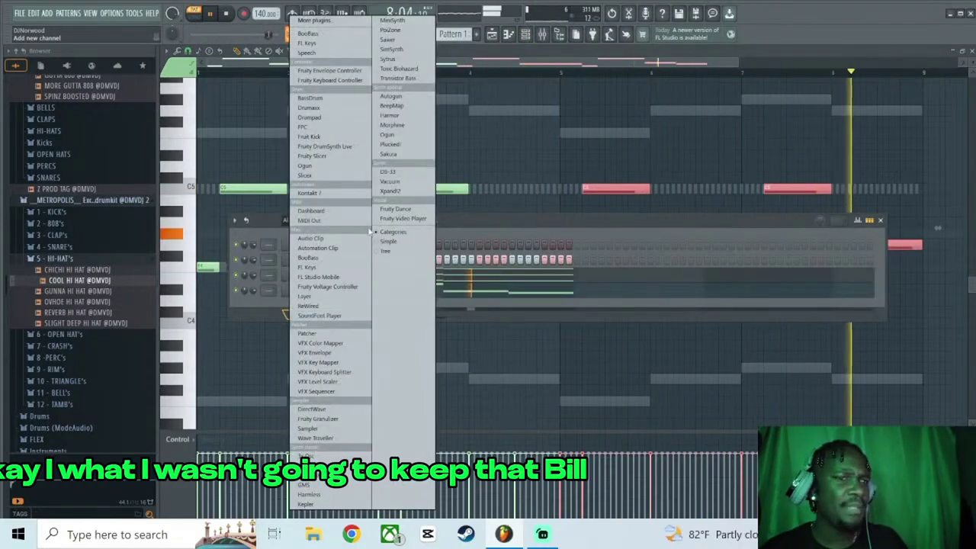
left_click(398, 191)
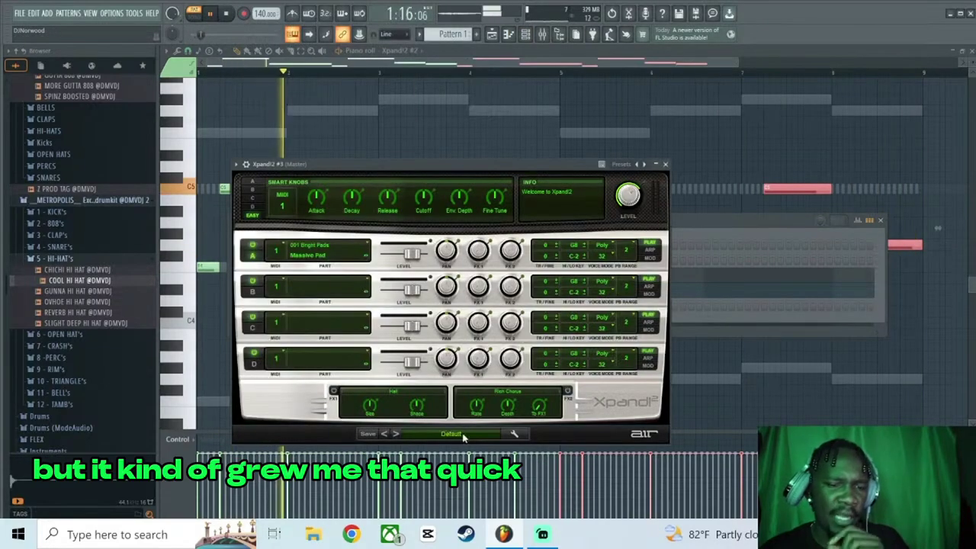
left_click(463, 436)
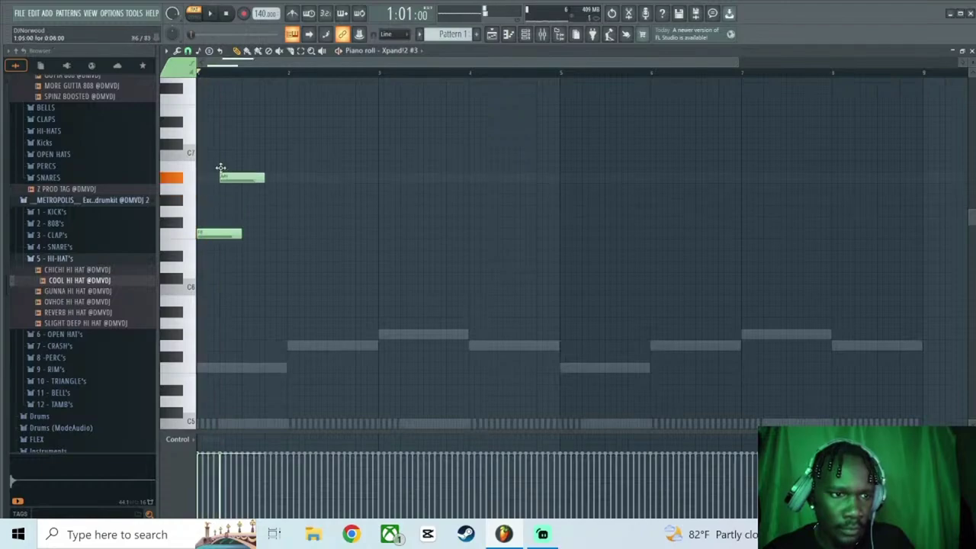
Raise bar 1's second note to C7, add G#6 and G6 on beats 3 and 4, and shorten all four notes to one beat.
left_click(242, 177)
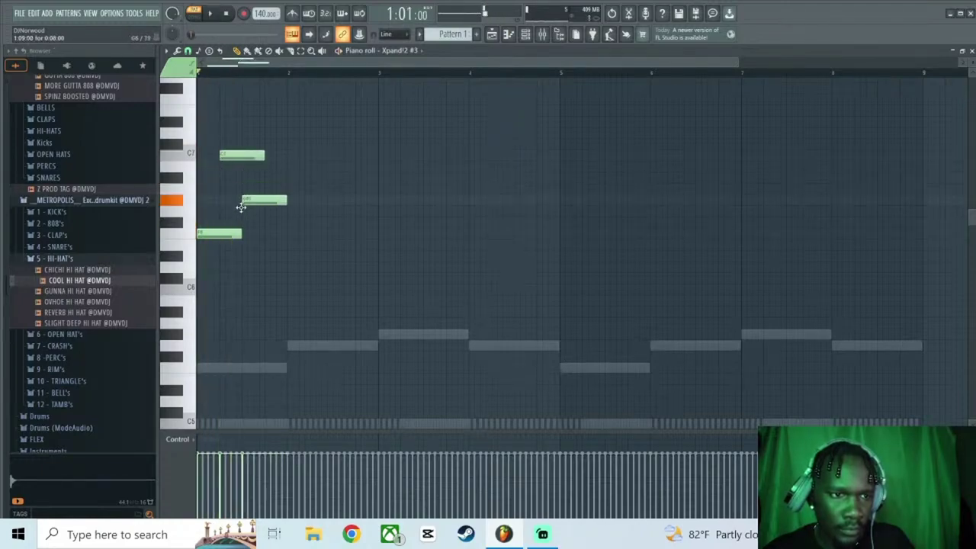
key("space")
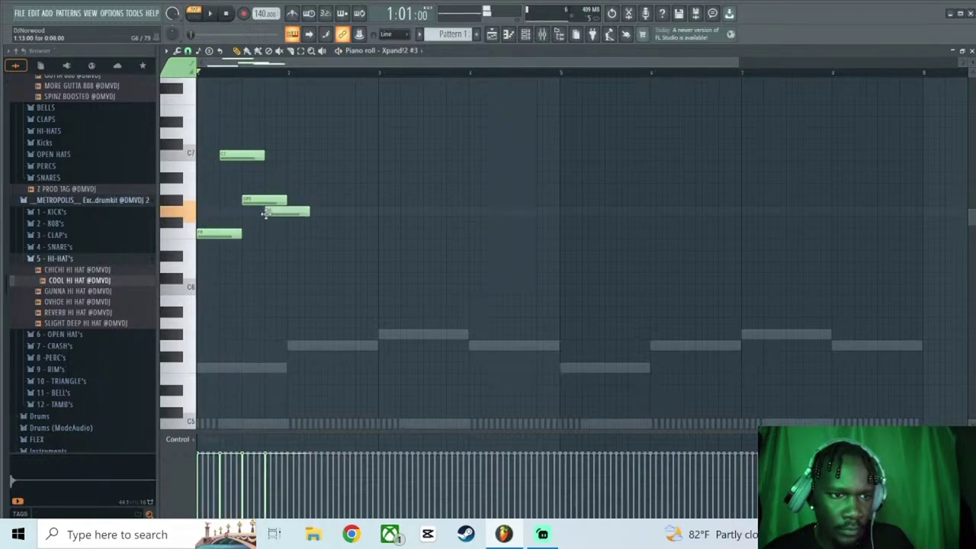
key("space")
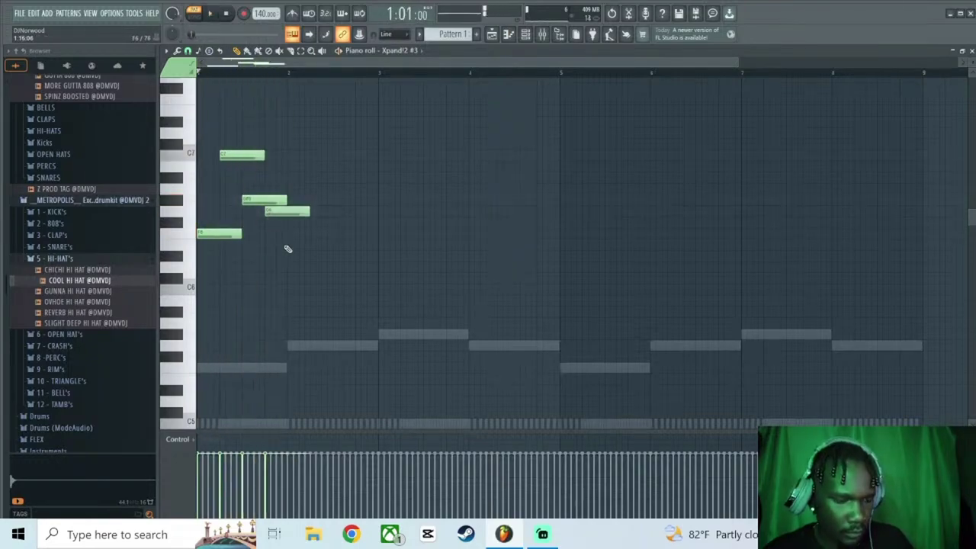
left_click_drag(303, 260, 197, 154)
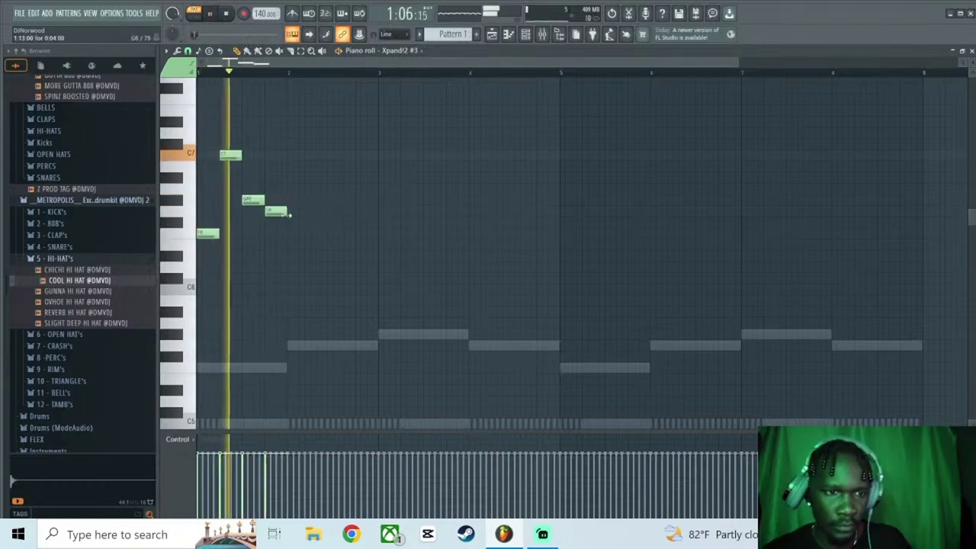
Duplicate bar 1 into bar 2 without its F6 note, and repeat the two bars in bars 3 and 4.
key("ctrl+b")
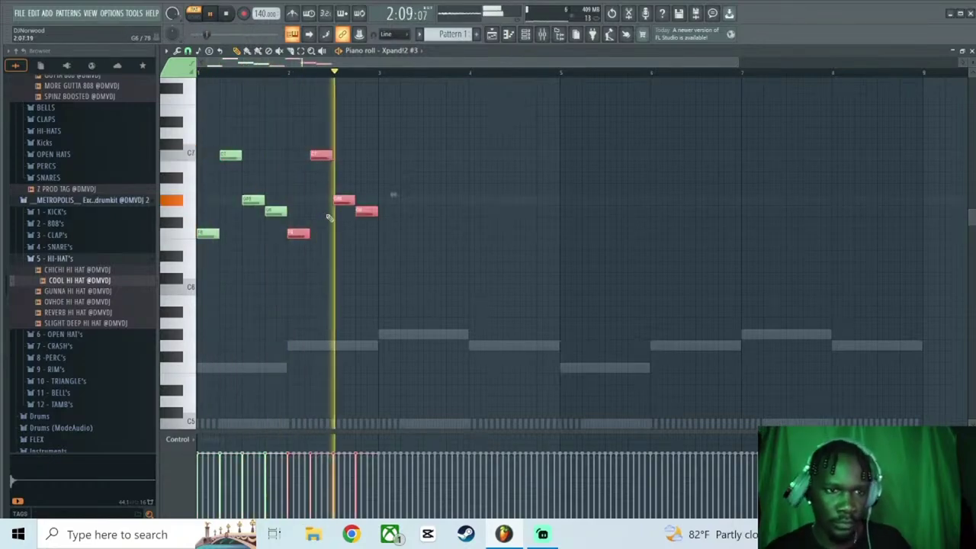
key("space")
right_click(304, 233)
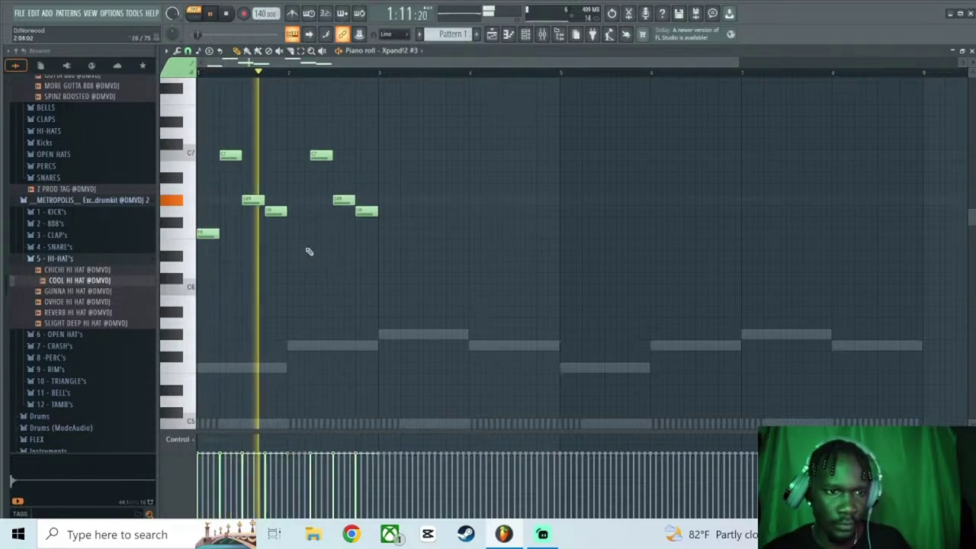
key("ctrl+b")
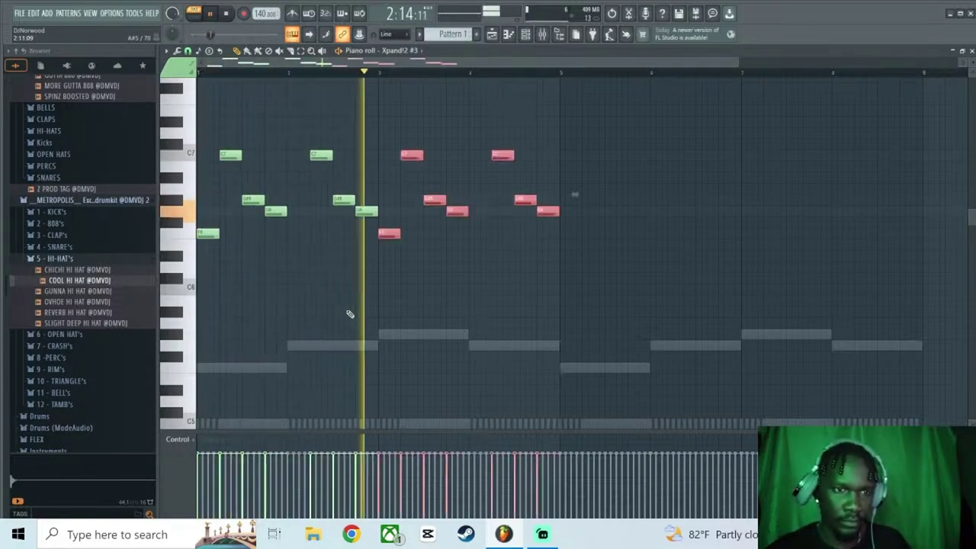
key("space")
key("space")
right_click(370, 257)
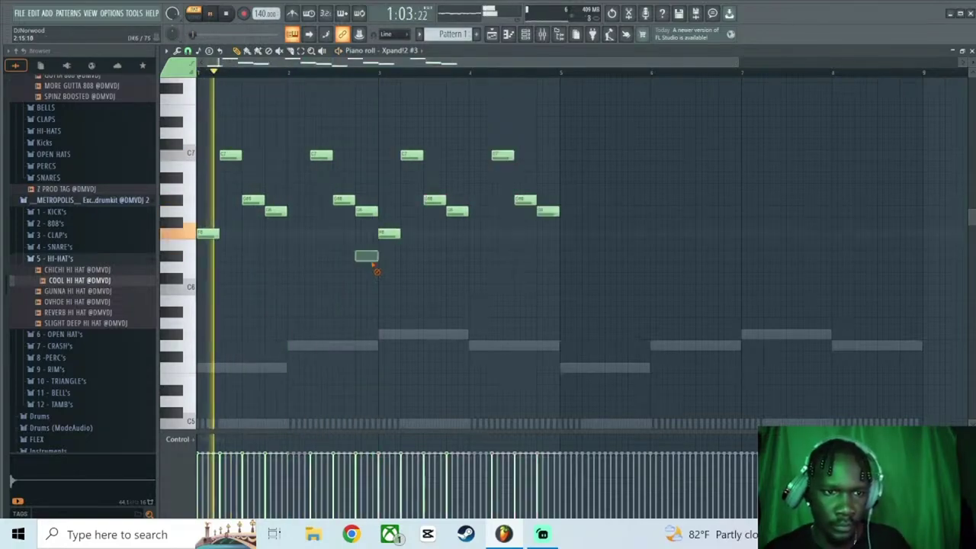
Split the final G6 of bars 2 and 4 into two half-beat notes, and duplicate the four bars into bars 5 to 8.
left_click_drag(376, 214, 366, 216)
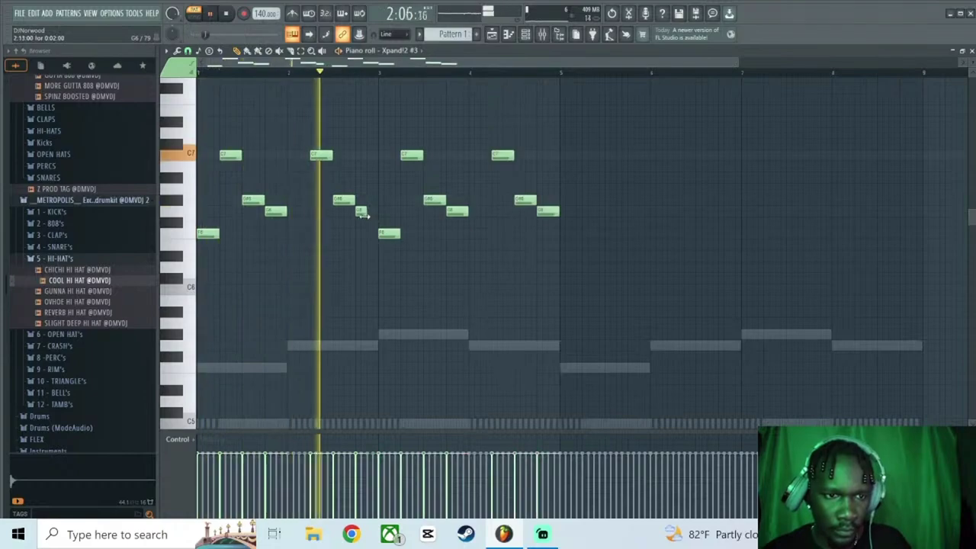
key("space")
left_click(369, 222)
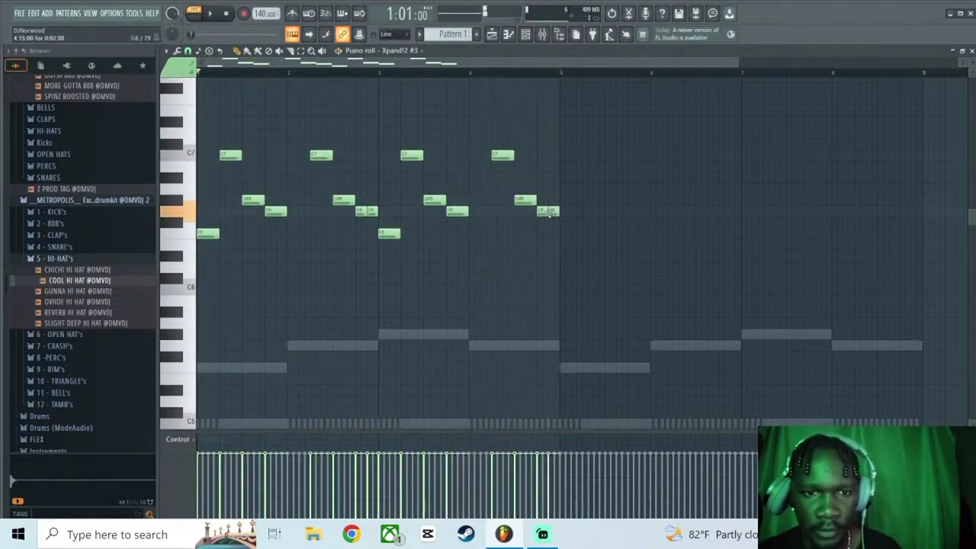
key("space")
key("ctrl+b")
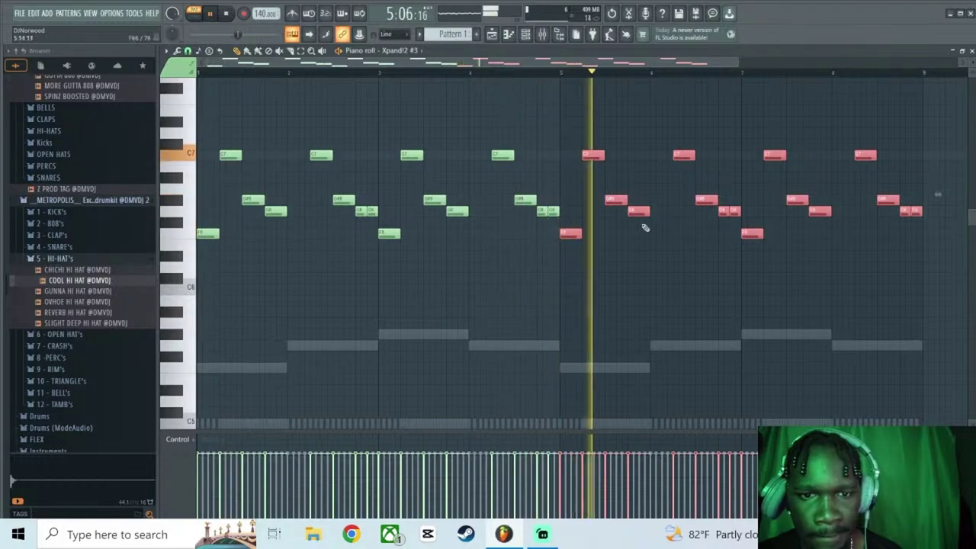
Add half-beat G6 notes half a beat into bars 6 and 8, and play the melody back.
key("space")
left_click(663, 212)
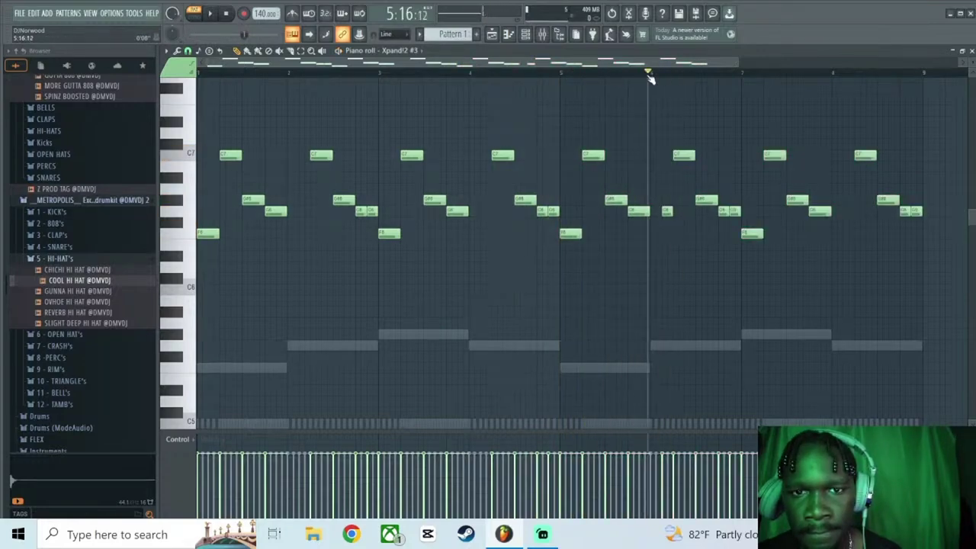
key("space")
scroll(576, 84, "up", 1)
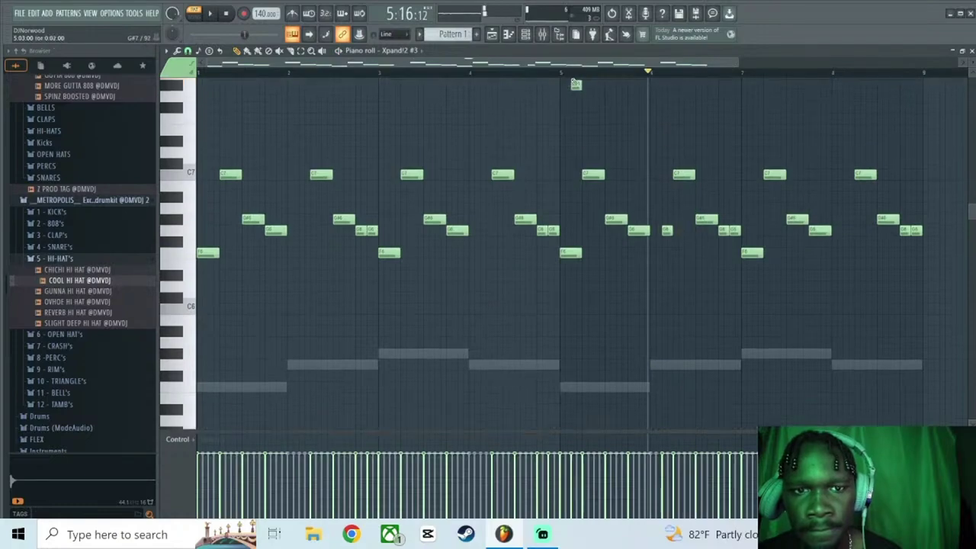
key("space")
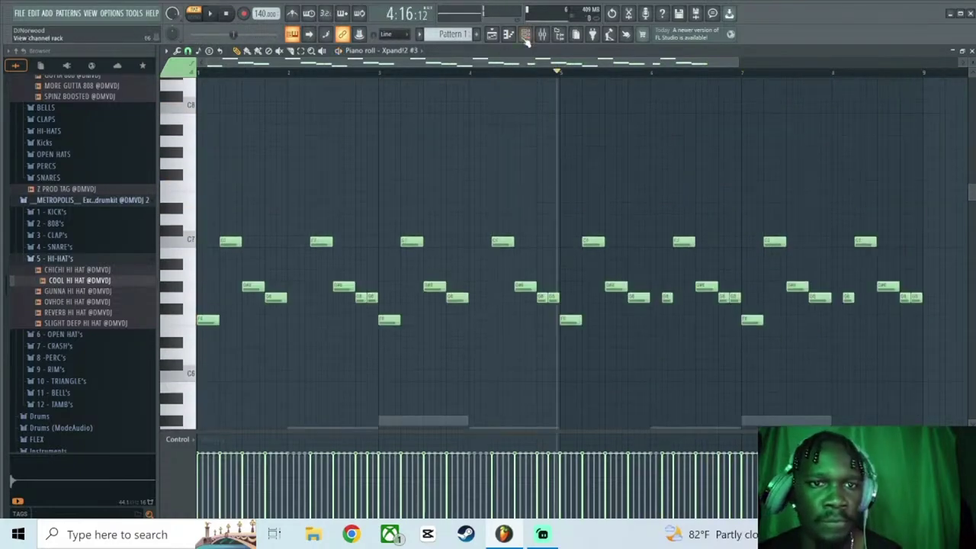
Add a fourth Xpand!2 channel to the pattern.
key("F6")
left_click(325, 332)
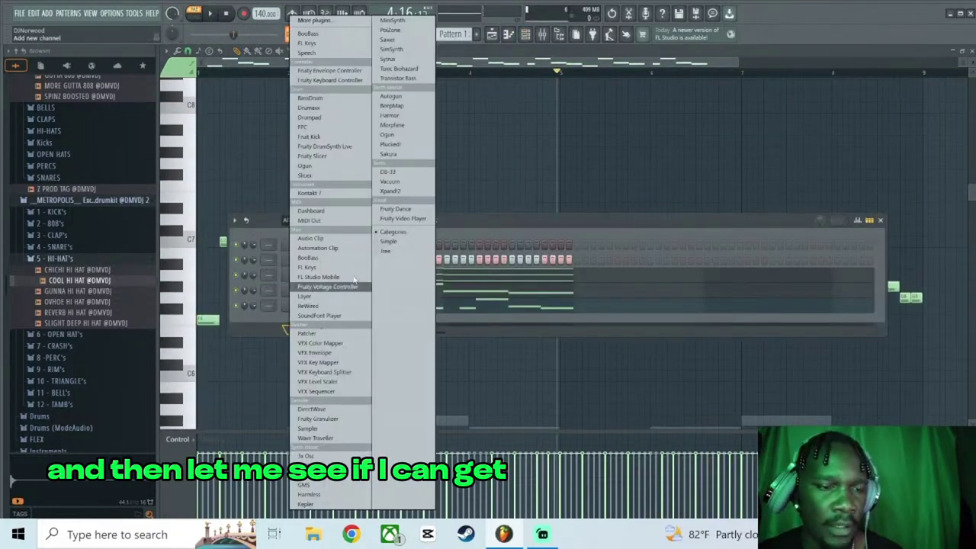
left_click(382, 194)
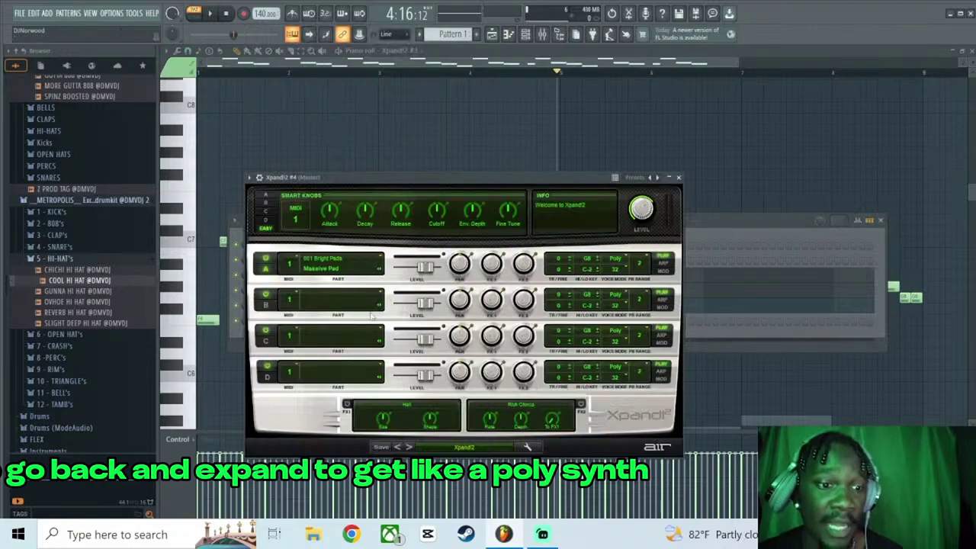
In the new channel's piano roll, draw one-bar F6, G6, G#6 and C7 notes in bars 1 to 4, and duplicate them into bars 5 to 8.
left_click(233, 321)
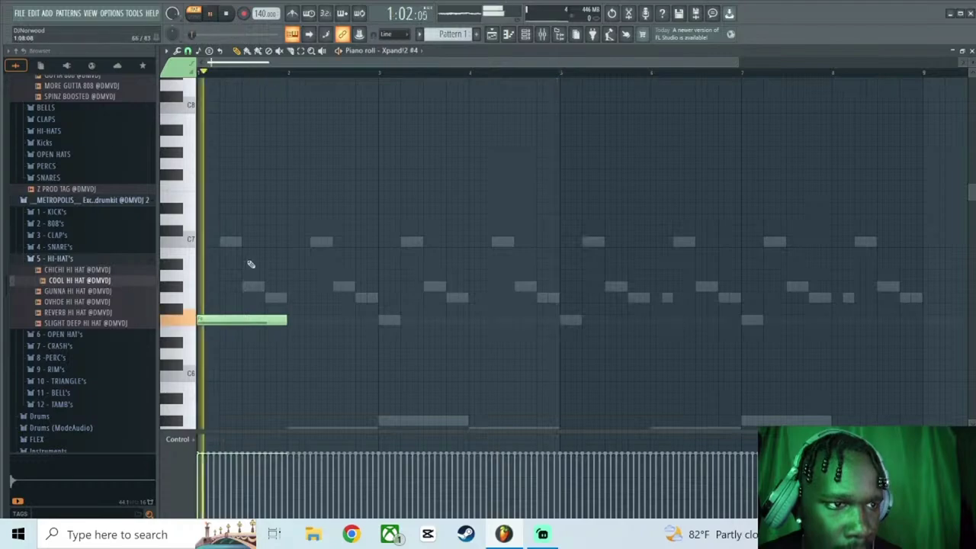
left_click(292, 298)
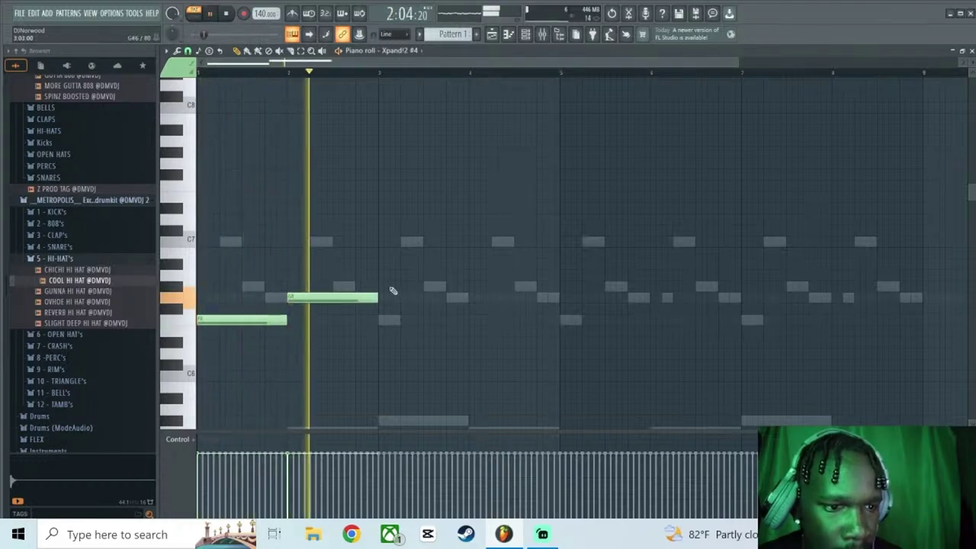
left_click(384, 287)
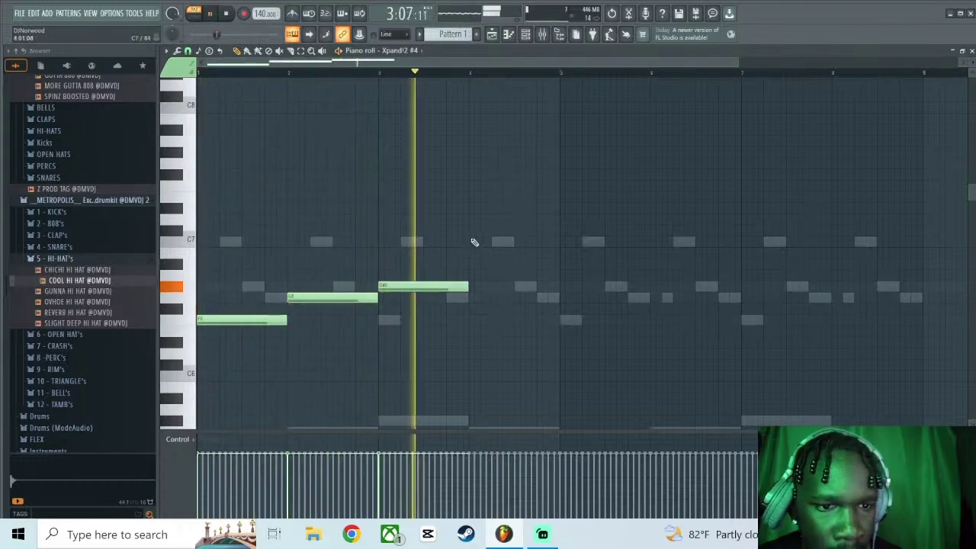
left_click(472, 241)
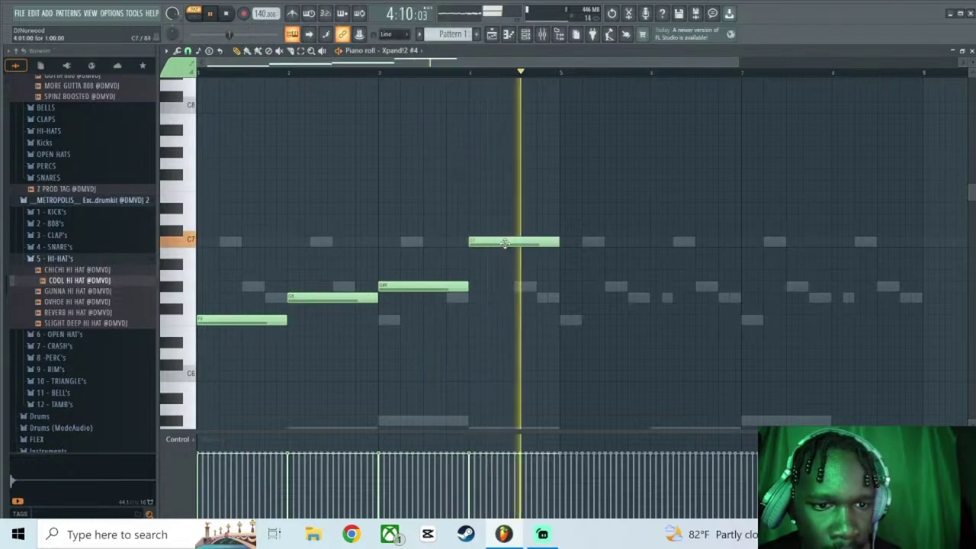
key("space")
key("ctrl+b")
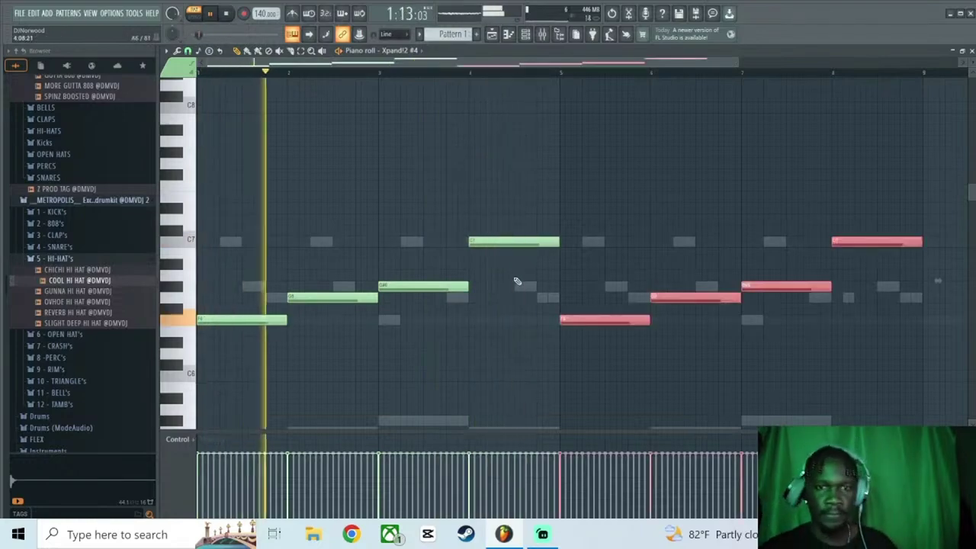
key("ctrl+d")
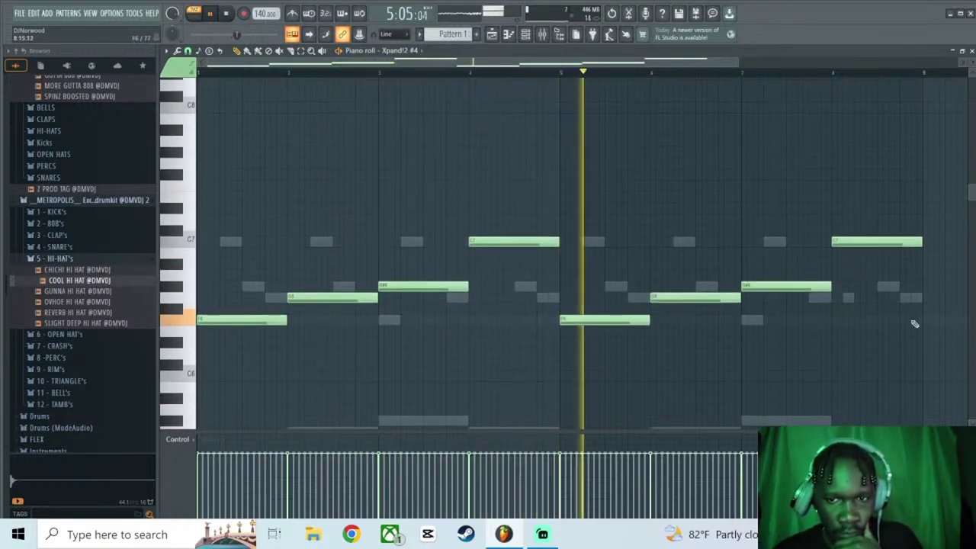
Lower the bar 8 note to G6, add a full-bar C7 note in the same bar, and play the pattern.
left_click_drag(854, 247, 856, 303)
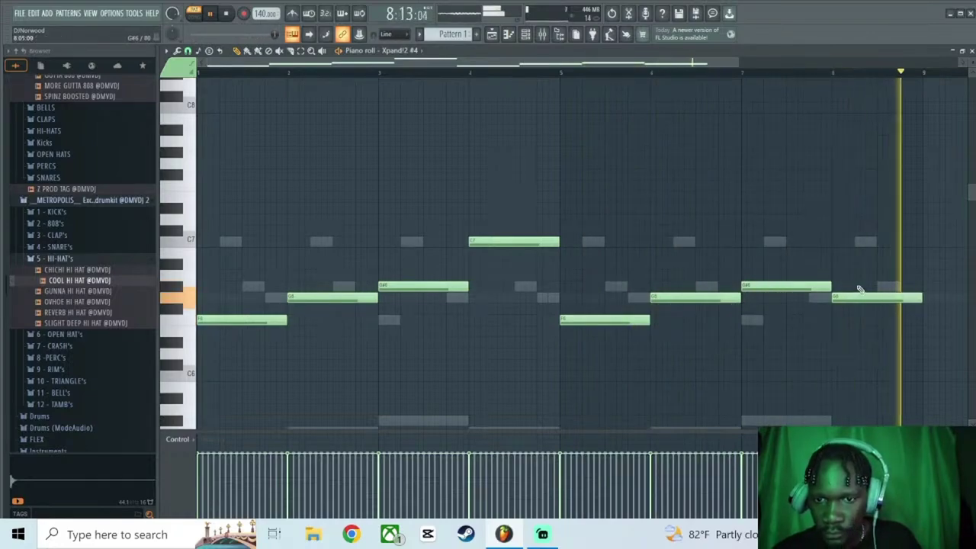
key("space")
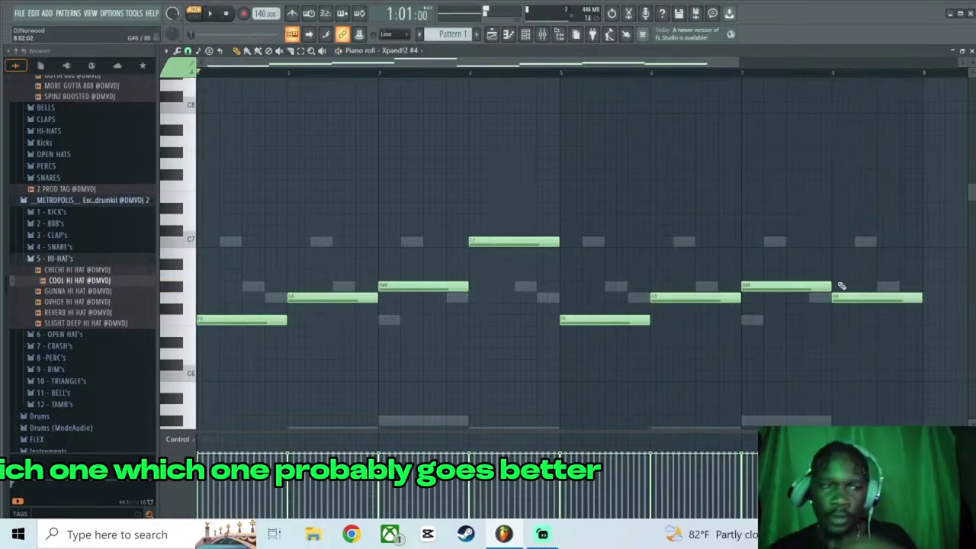
left_click(833, 243)
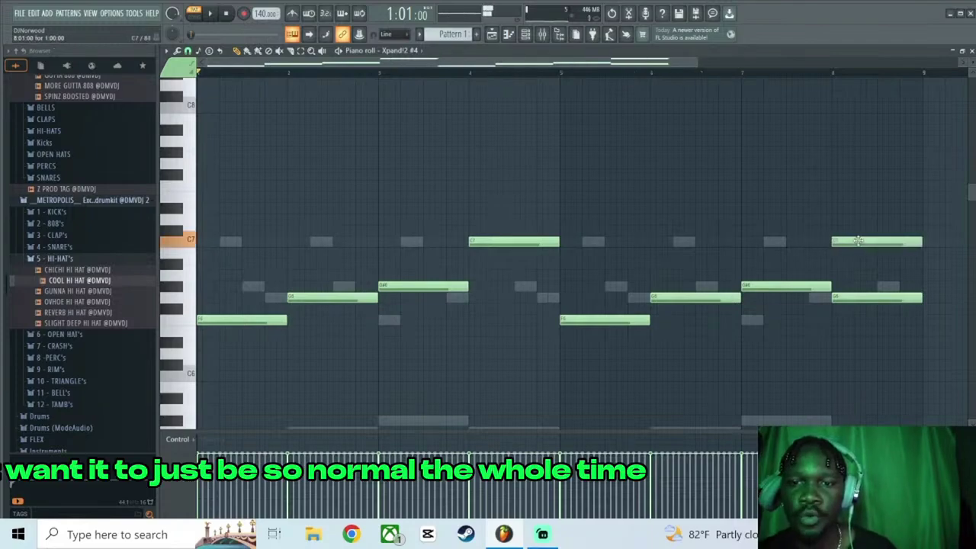
key("space")
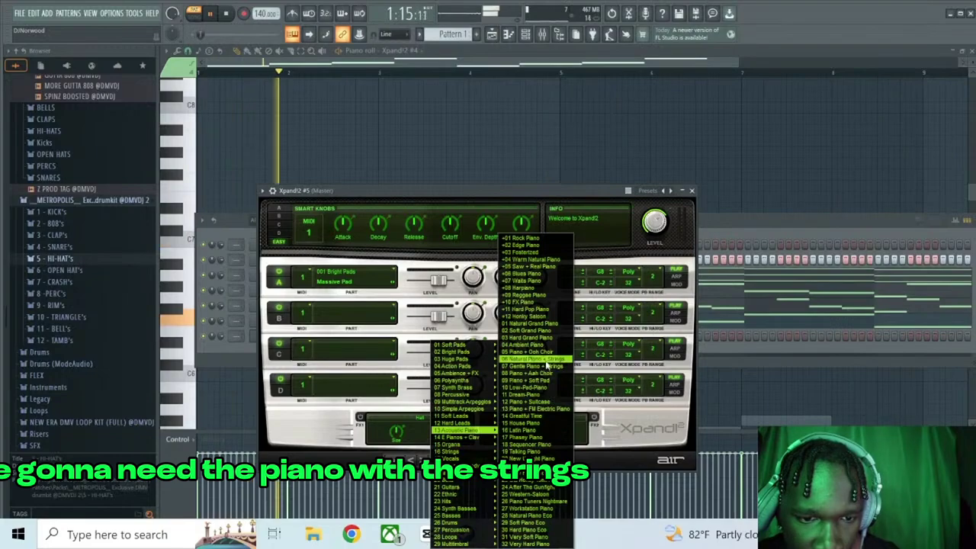
Load the Natural Piano + Strings preset in Xpand!2 #5 and open that channel's piano roll.
left_click(534, 364)
left_click(692, 189)
right_click(341, 333)
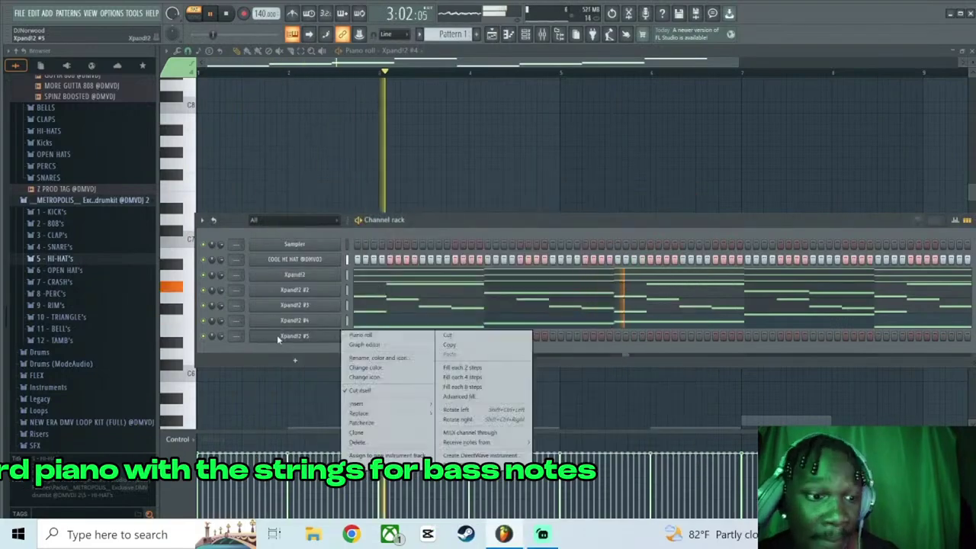
left_click(358, 336)
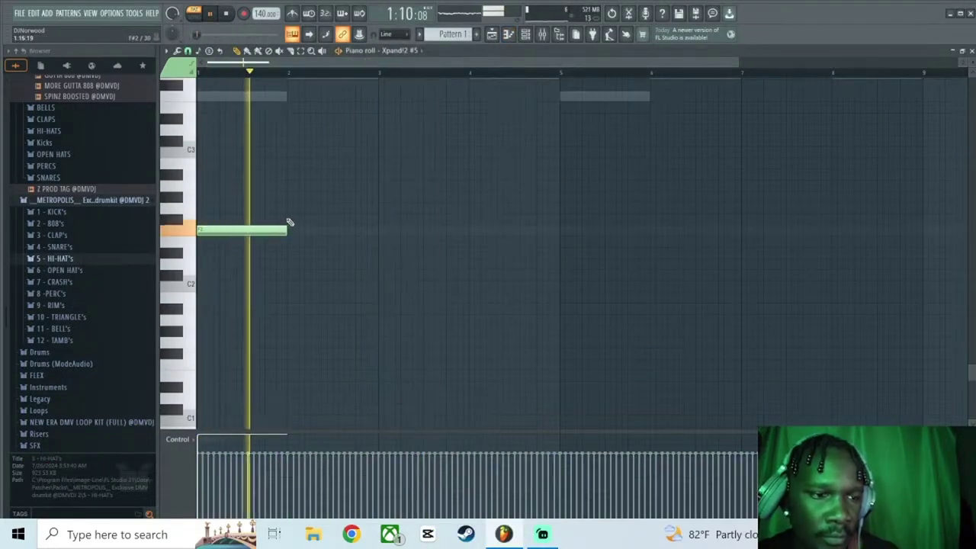
Complete the bass line with one-bar G2, G#2 and G2 notes in bars 2, 3 and 4.
left_click(291, 220)
key("space")
left_click_drag(362, 219, 364, 207)
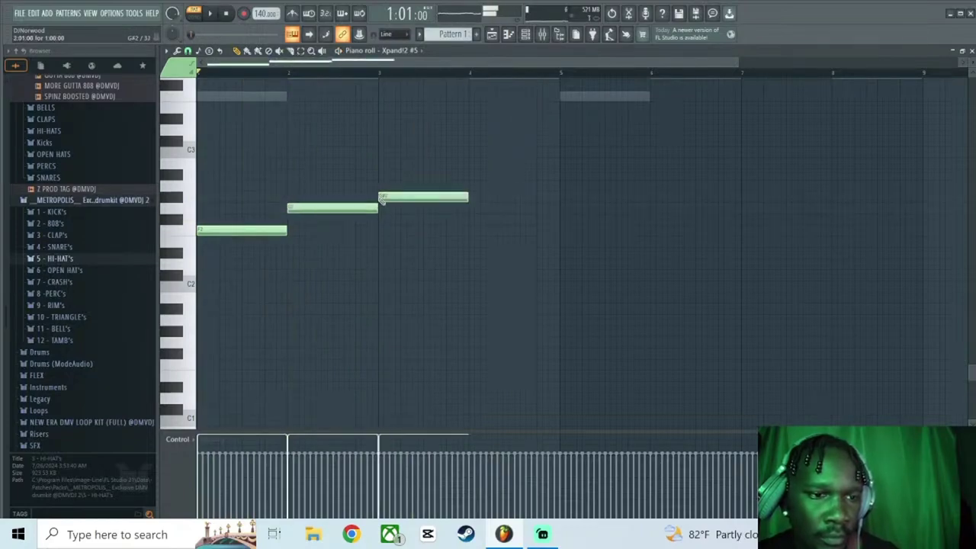
left_click_drag(469, 212, 464, 212)
key("space")
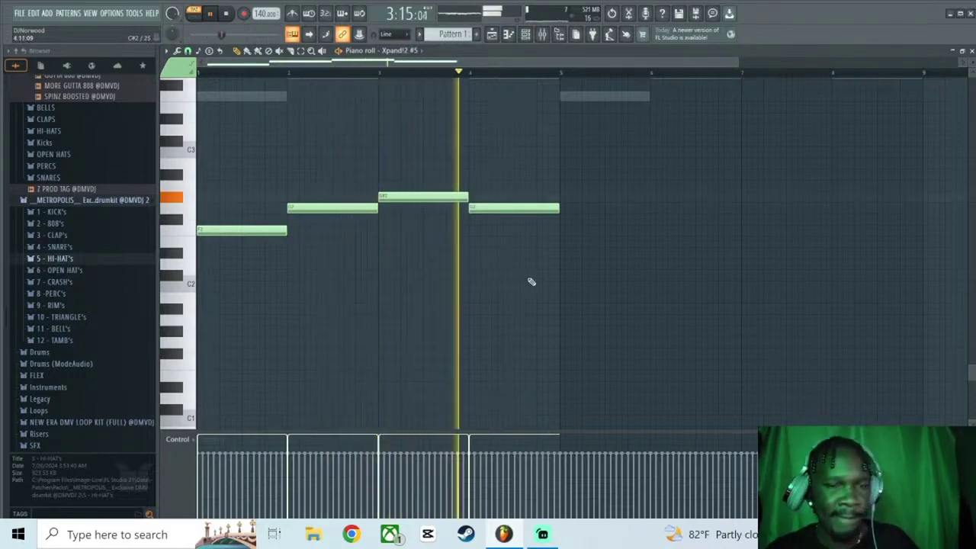
Duplicate the four-bar bass line into bars 5 to 8 while playing the pattern back.
scroll(527, 279, "down", 1)
key("ctrl+b")
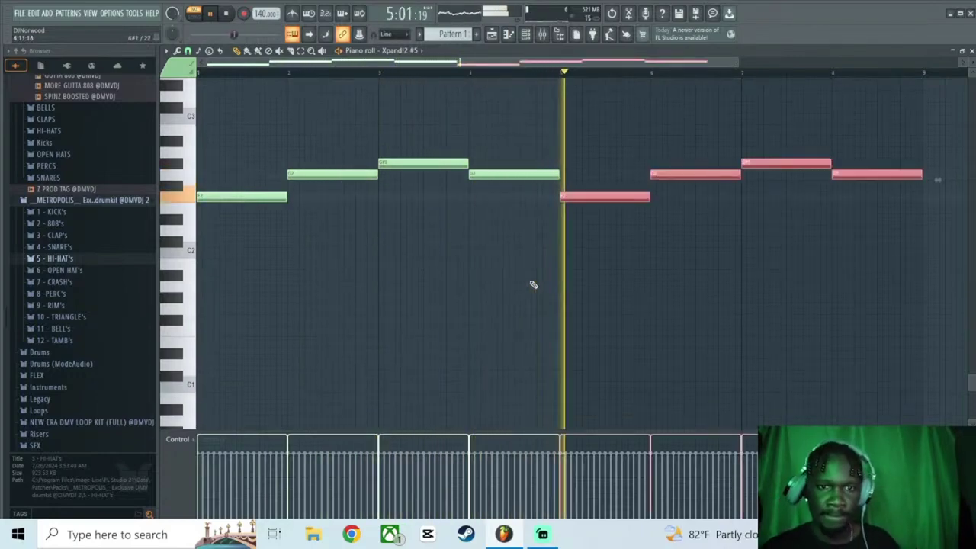
scroll(547, 218, "down", 1)
scroll(547, 219, "up", 3)
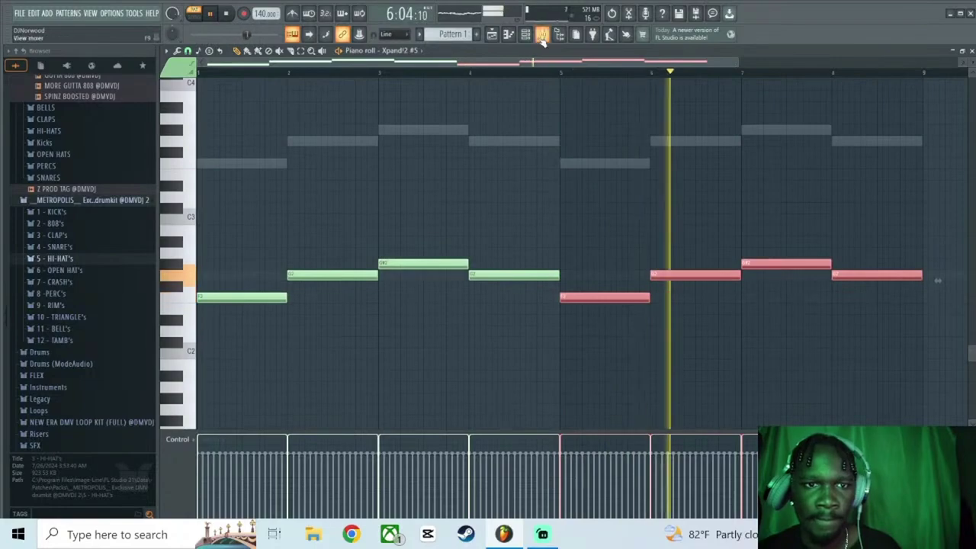
key("space")
Add the BIGGITY BELL (1) sample from the METROPOLIS drum kit's bells folder as a new channel.
key("F6")
left_click(112, 248)
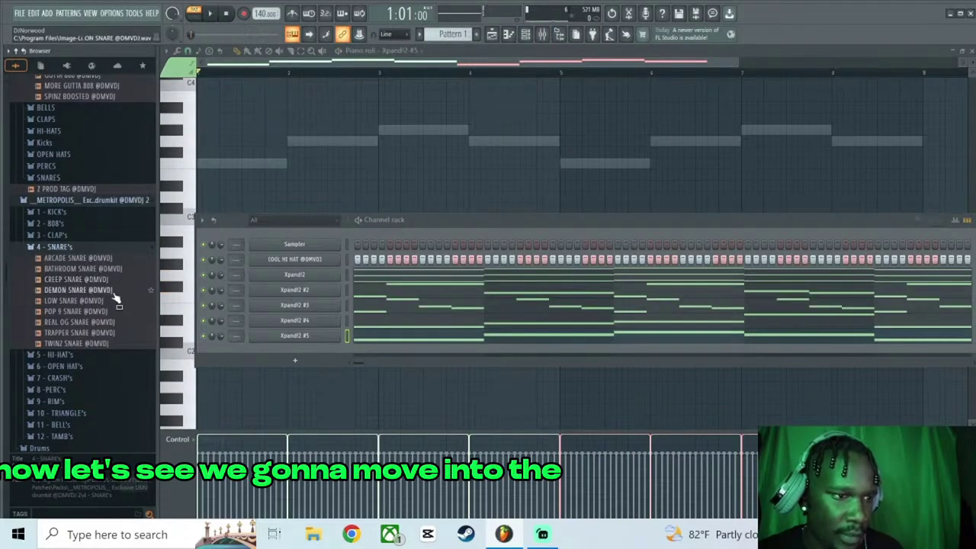
left_click(109, 249)
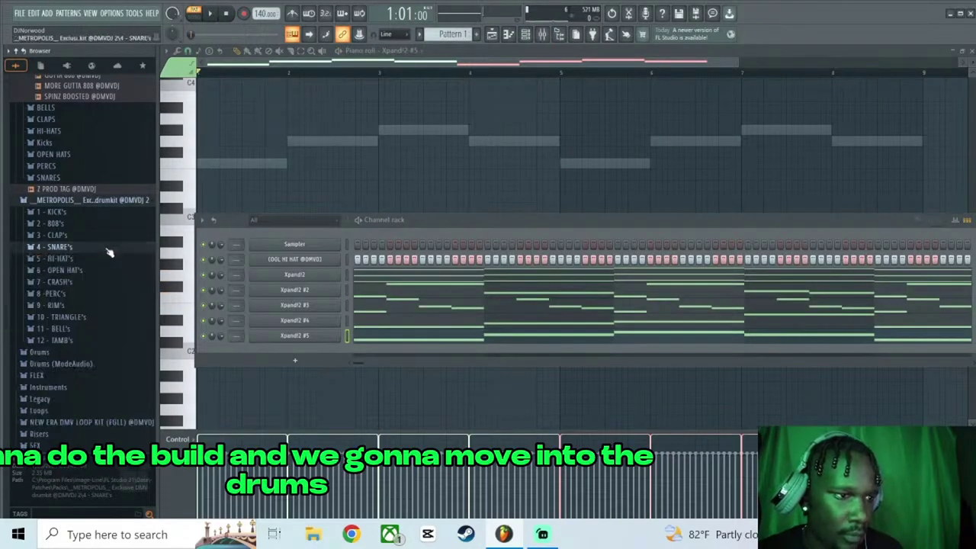
left_click(106, 332)
left_click(104, 343)
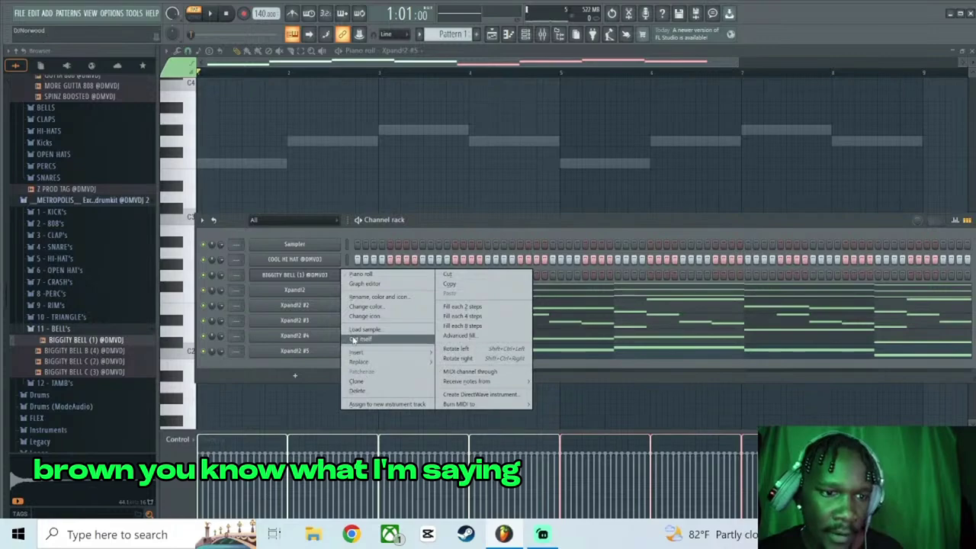
Set the BIGGITY BELL (1) channel to cut itself and place a one-bar F5 note in bar 1 of its piano roll.
left_click(353, 338)
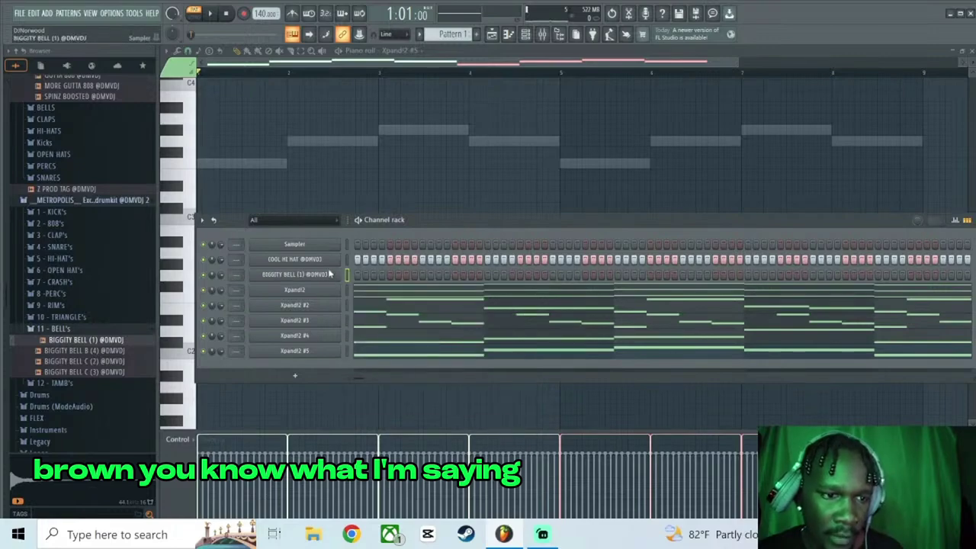
right_click(329, 274)
left_click(359, 281)
left_click(223, 175)
left_click_drag(160, 80, 159, 246)
key("space")
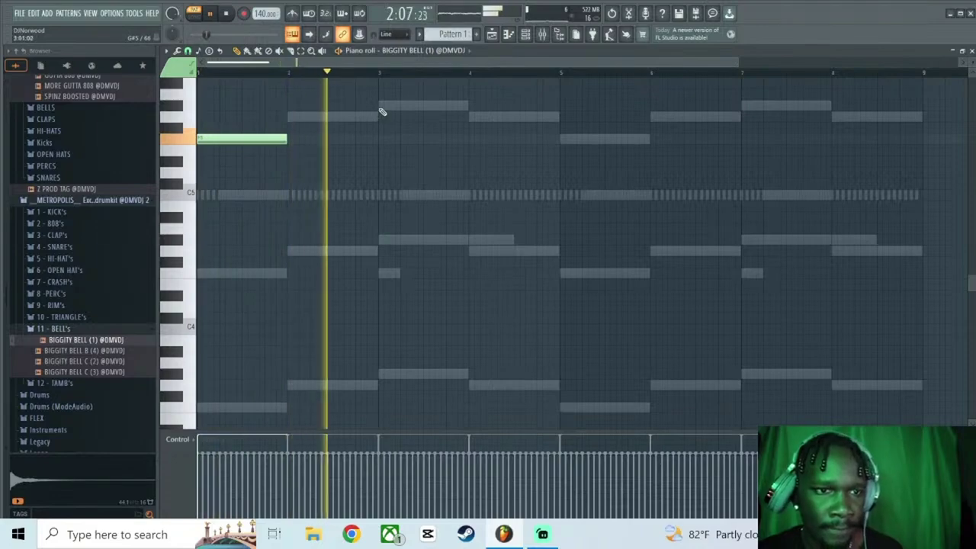
Complete the bell line with a G#5 in bar 3 and G5 and C5 in bar 4, and duplicate it into bars 5 to 8.
left_click(381, 106)
left_click(472, 117)
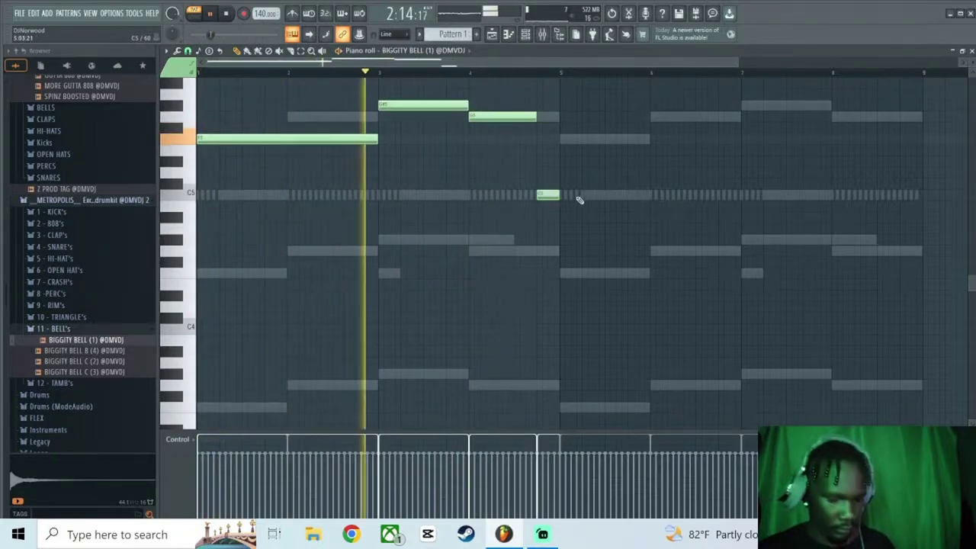
key("ctrl+b")
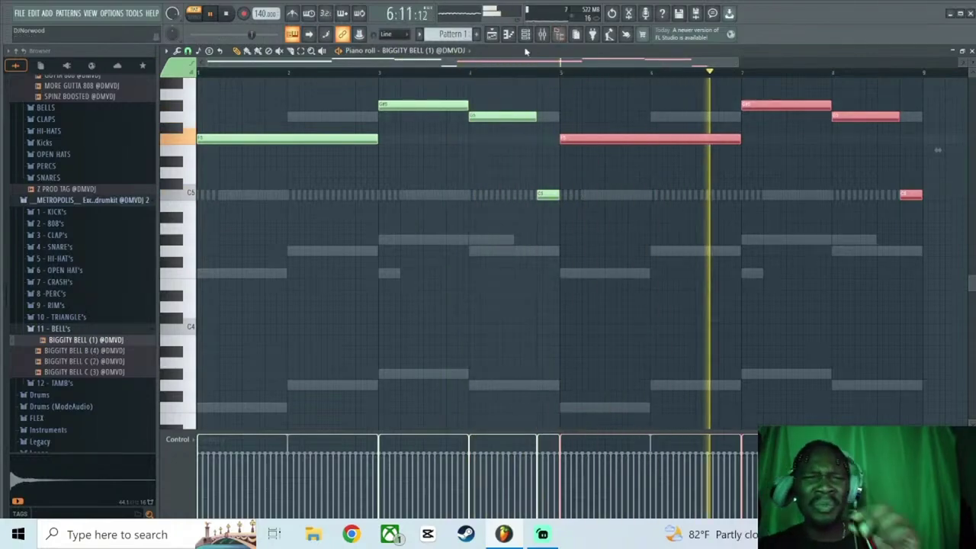
Raise the bell's G5 note in bar 8 to A#5, add a G5 midway through that bar and apply quick legato.
key("F6")
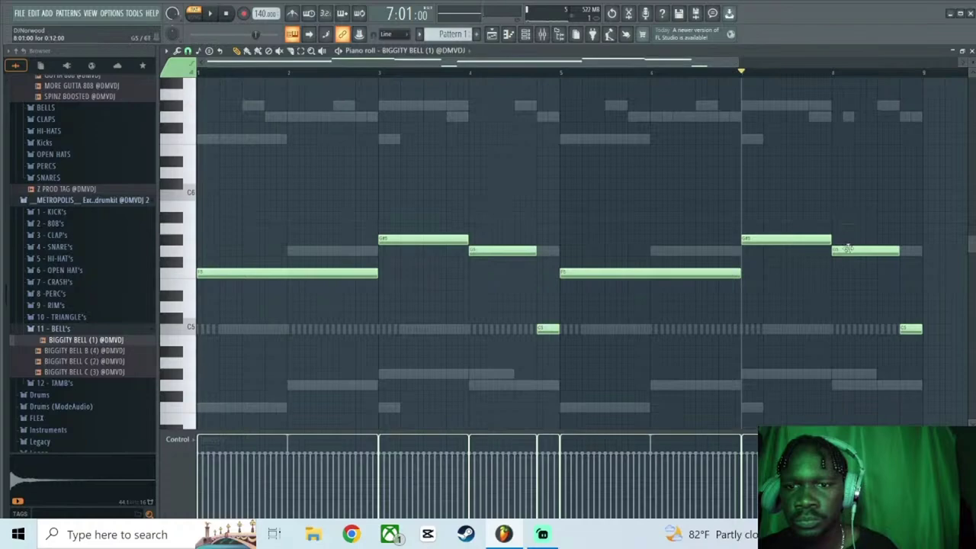
left_click_drag(848, 249, 848, 216)
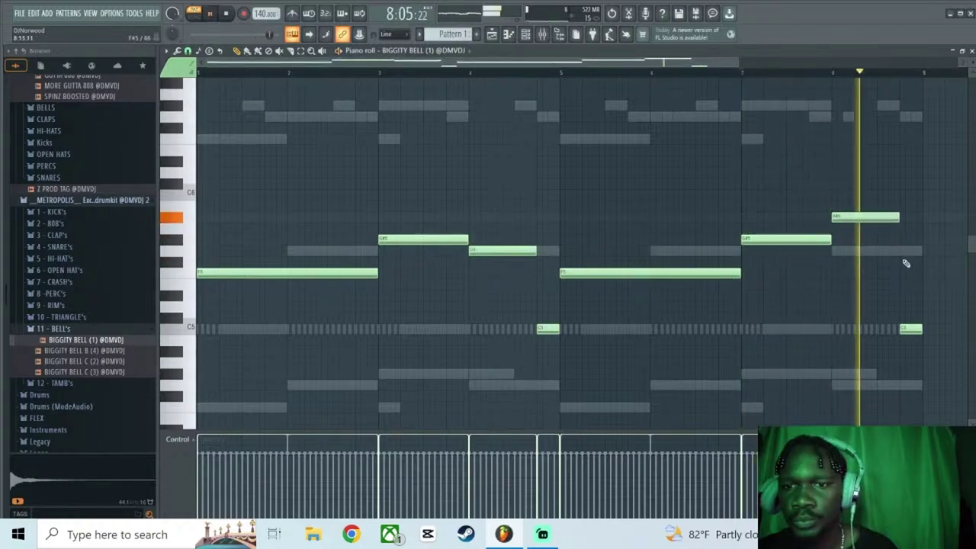
left_click(879, 251)
key("space")
key("space")
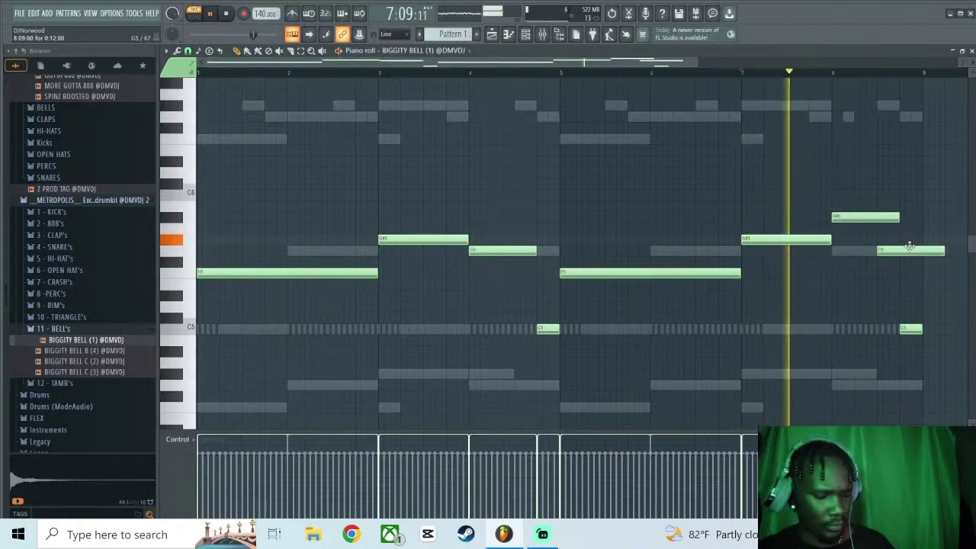
key("ctrl+l")
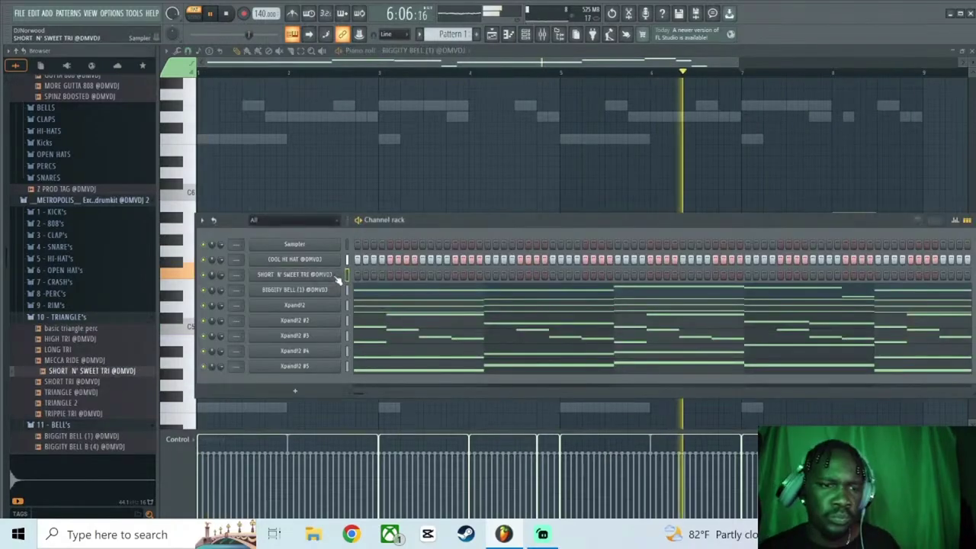
Fill each 8 steps of the SHORT N' SWEET TRI channel and adjust its channel settings.
right_click(339, 279)
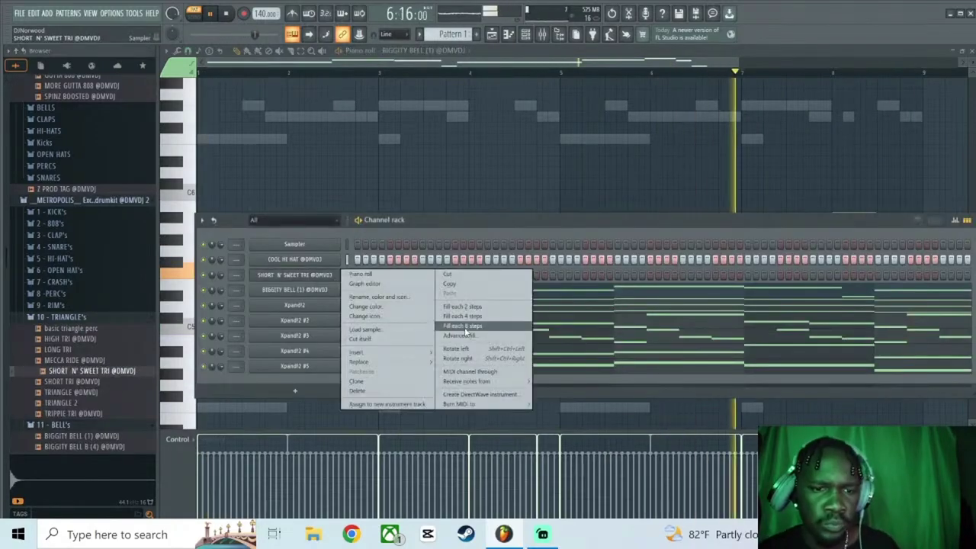
left_click(447, 322)
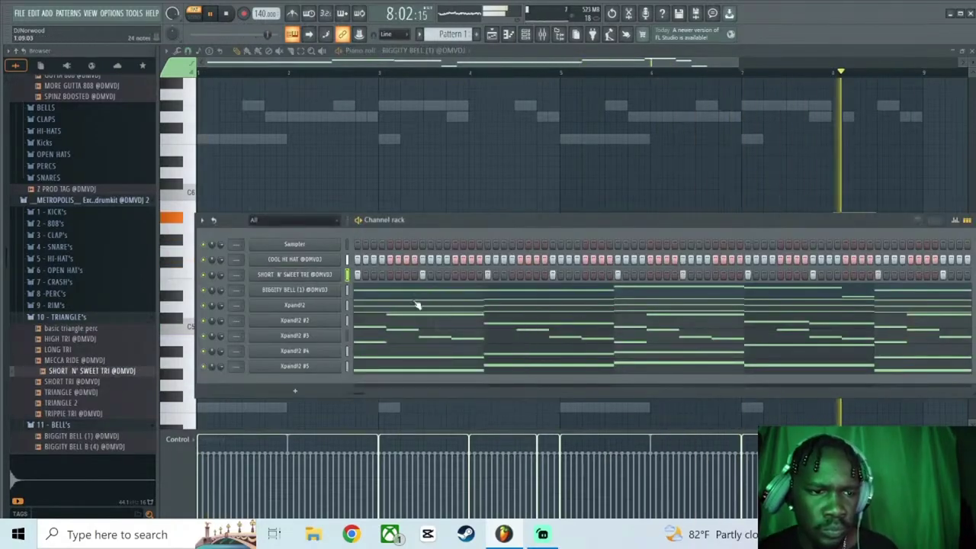
left_click(322, 276)
left_click_drag(448, 248, 448, 228)
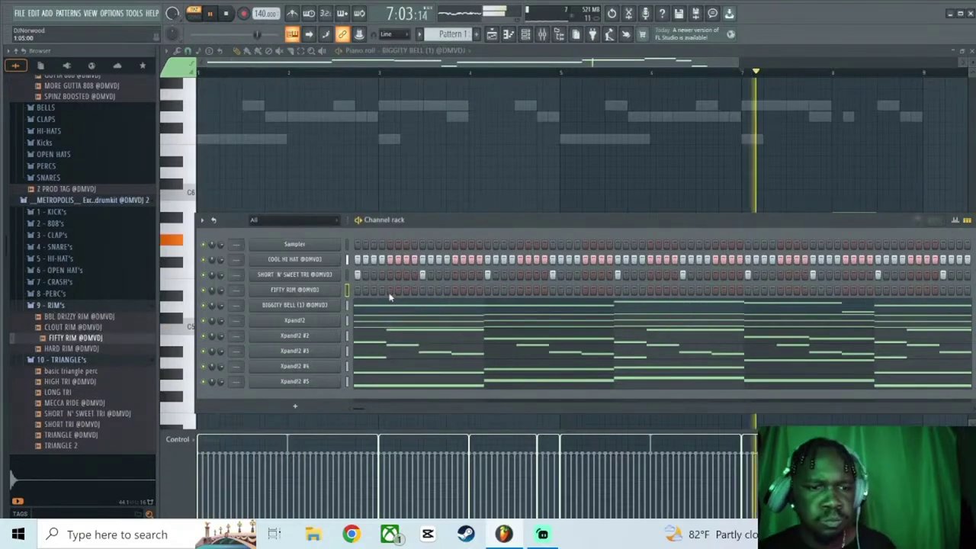
Place FIFTY RIM hits on steps 5, 6 and 7 of the first bar while playing the pattern.
key("space")
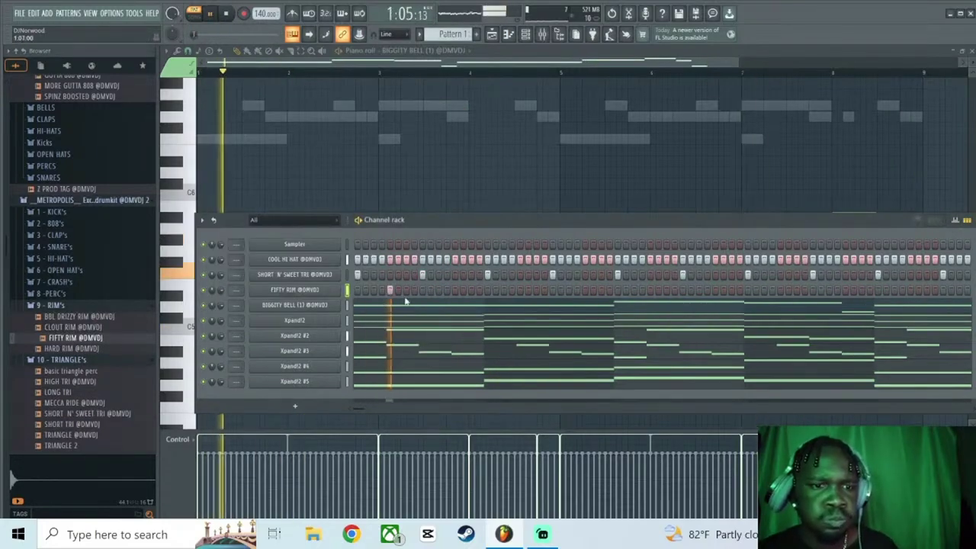
left_click(397, 291)
left_click(405, 291)
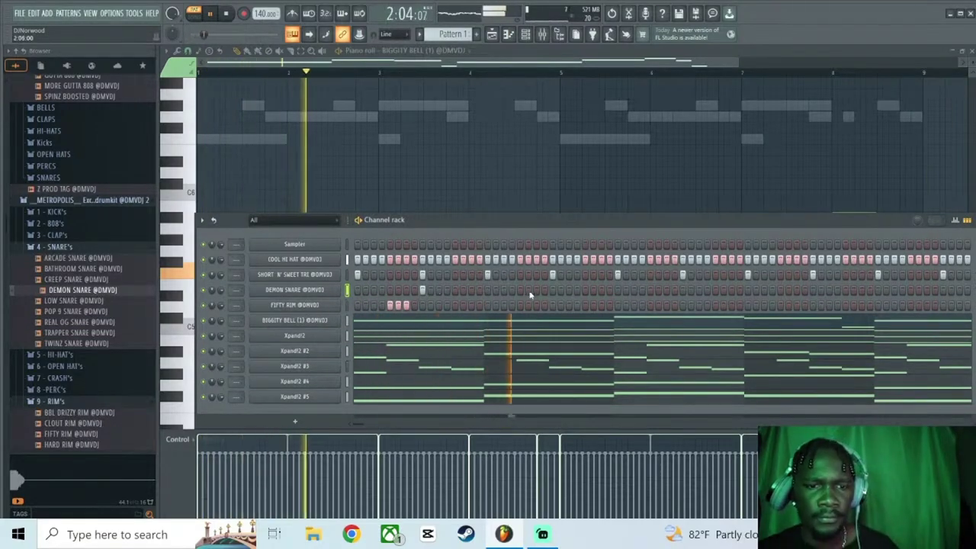
Add a hit on step 25 of the DEMON SNARE channel and replace its sample with CREEP SNARE.
left_click(552, 289)
key("space")
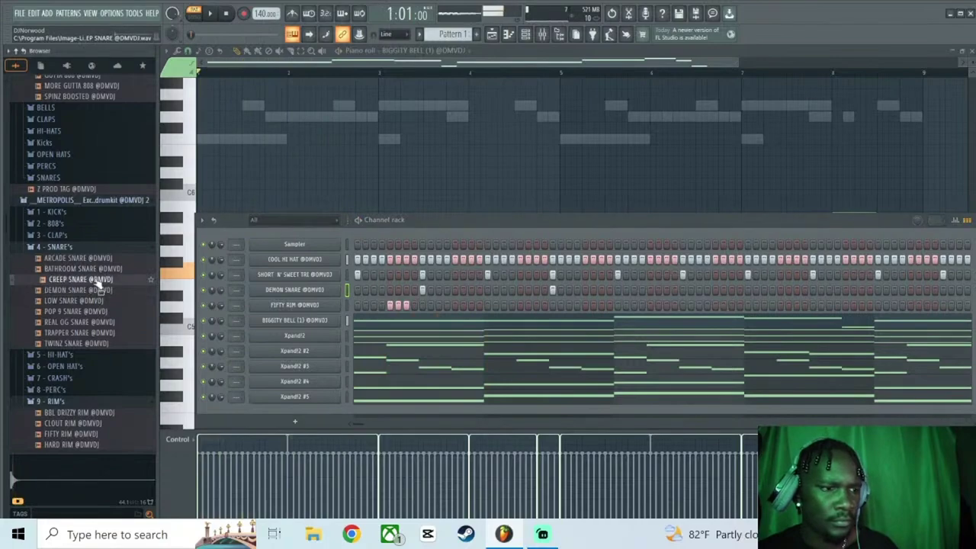
left_click_drag(315, 296, 315, 294)
key("space")
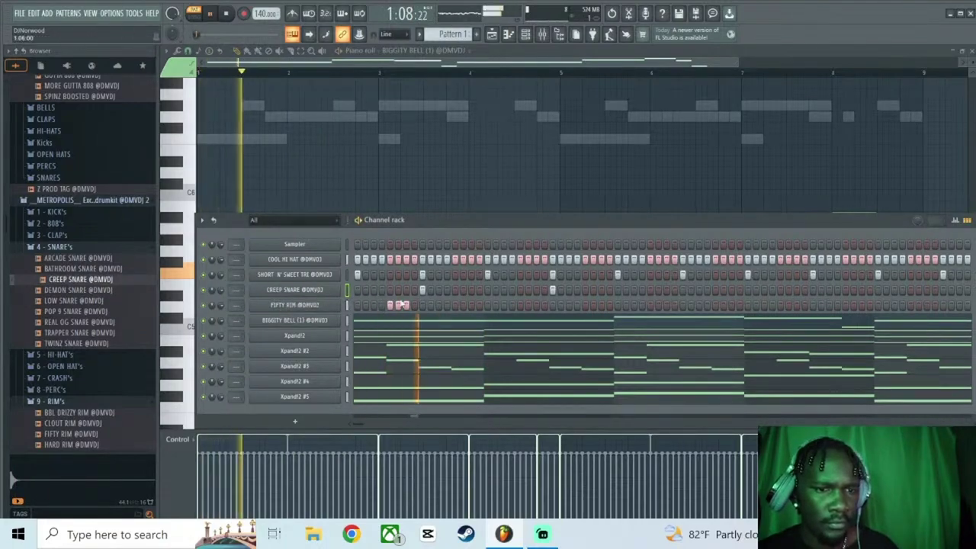
Extend the CREEP SNARE pattern with hits on steps 19, 35, 47, 57, 61 and 63.
left_click(503, 290)
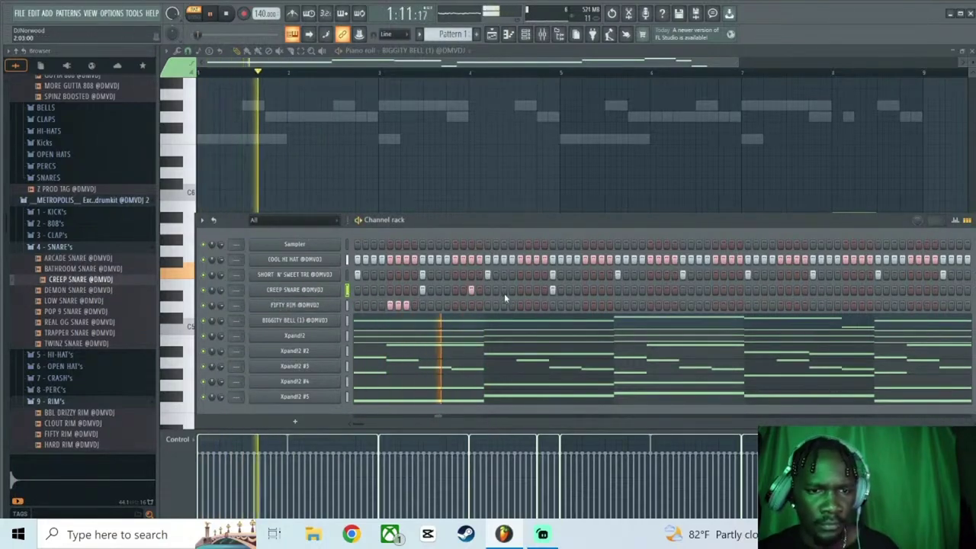
left_click(617, 290)
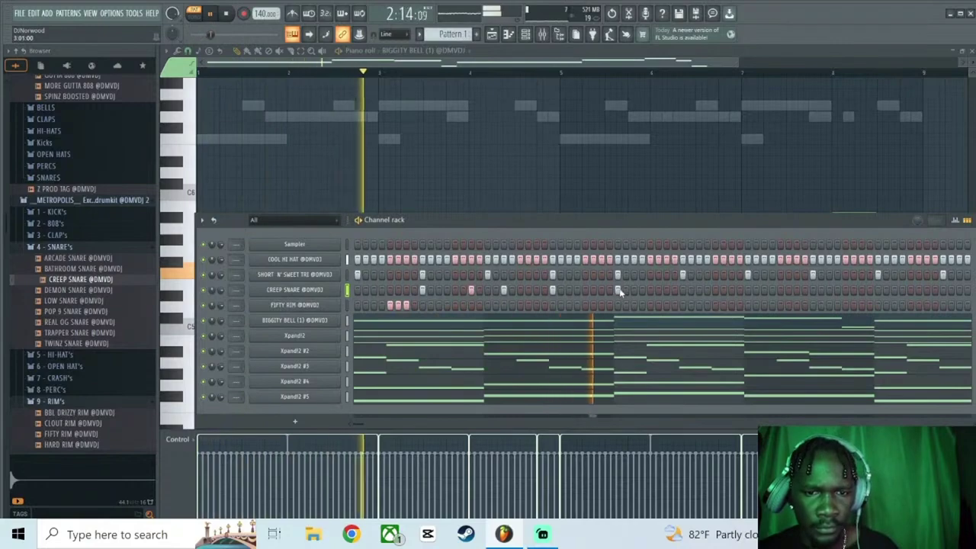
left_click(634, 290)
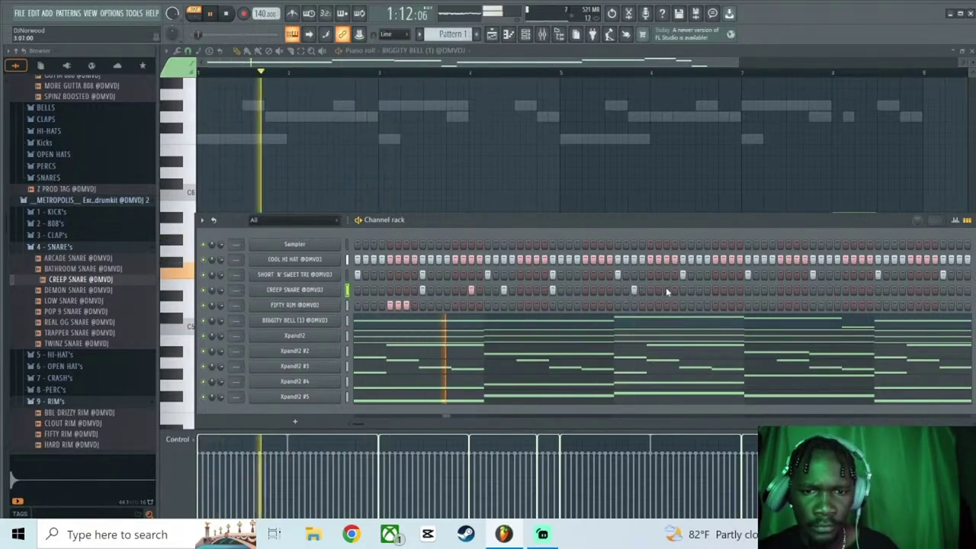
left_click(732, 291)
left_click(813, 291)
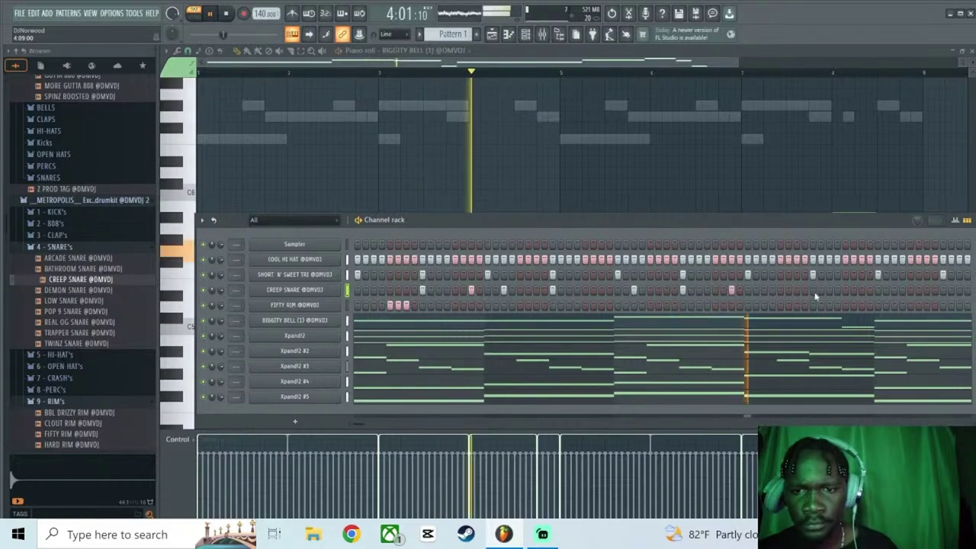
left_click(844, 290)
left_click(862, 291)
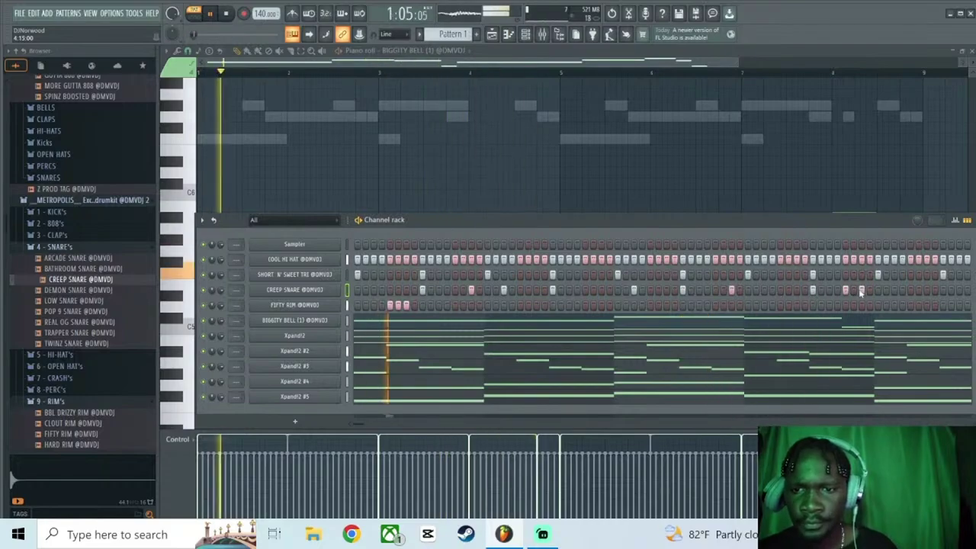
Duplicate the four-bar CREEP SNARE pattern in its piano roll and align the copy with bars 5 to 8.
key("space")
right_click(332, 294)
left_click(355, 290)
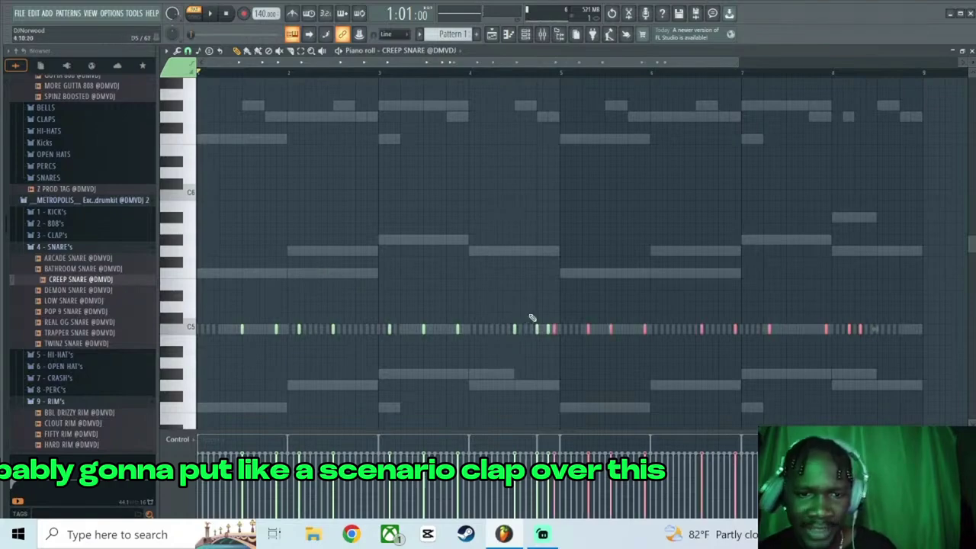
left_click_drag(555, 330, 619, 327)
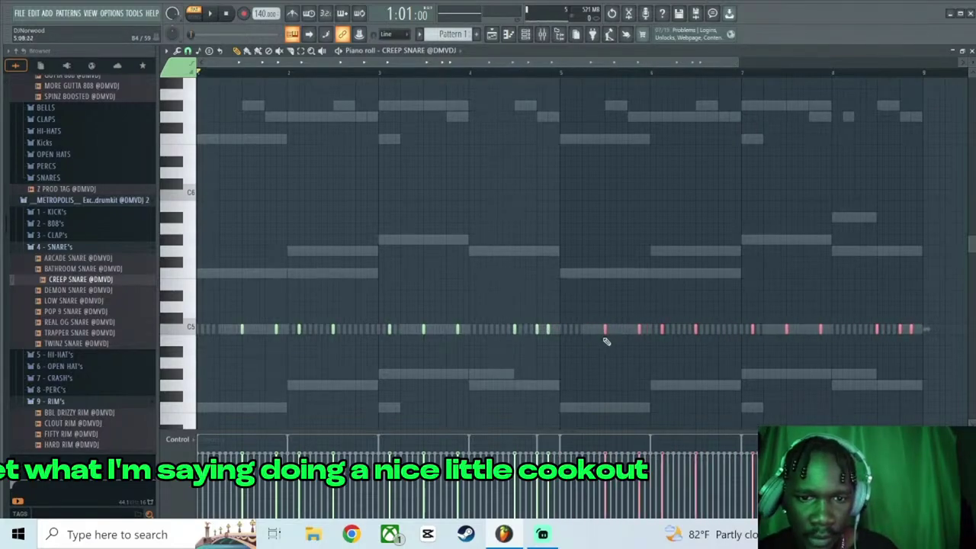
key("space")
left_click(591, 296)
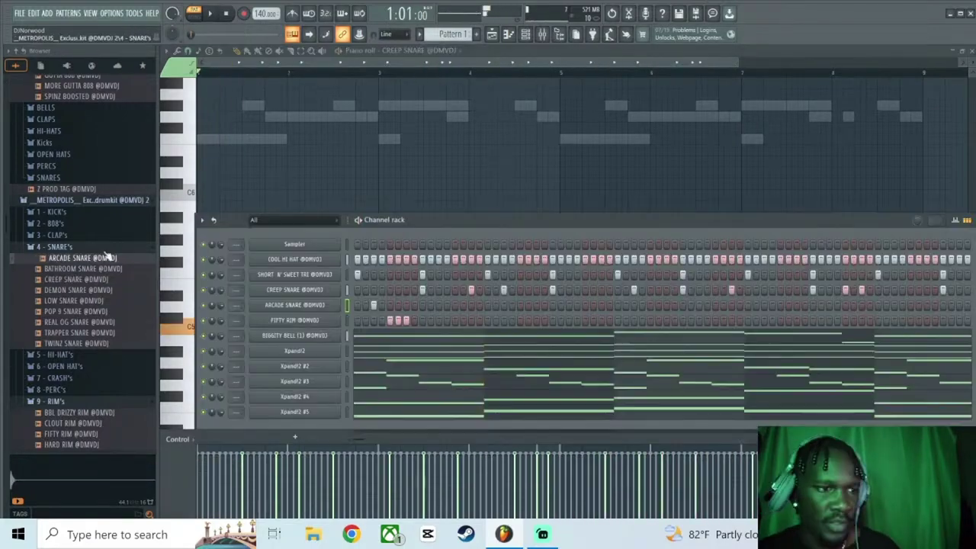
Add the DELRESTO OP sample from the METROPOLIS kit's open hats folder as a channel below FIFTY RIM.
scroll(107, 255, "up", 3)
scroll(107, 255, "down", 6)
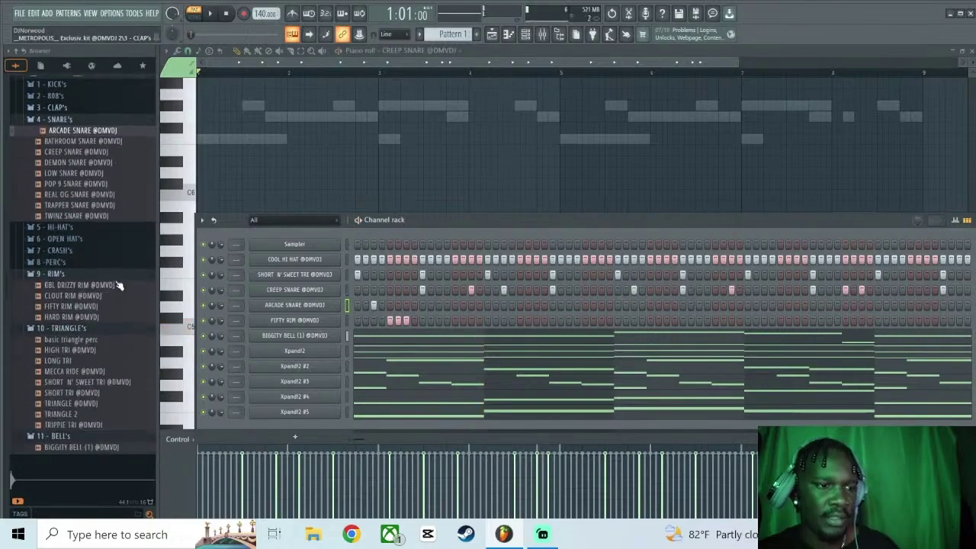
left_click(110, 239)
left_click_drag(109, 272, 116, 298)
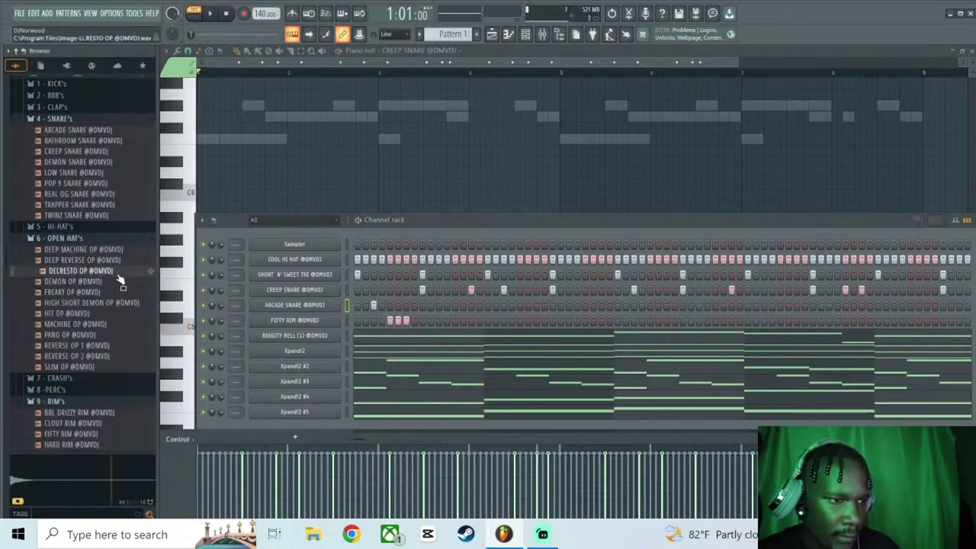
left_click_drag(305, 344, 311, 332)
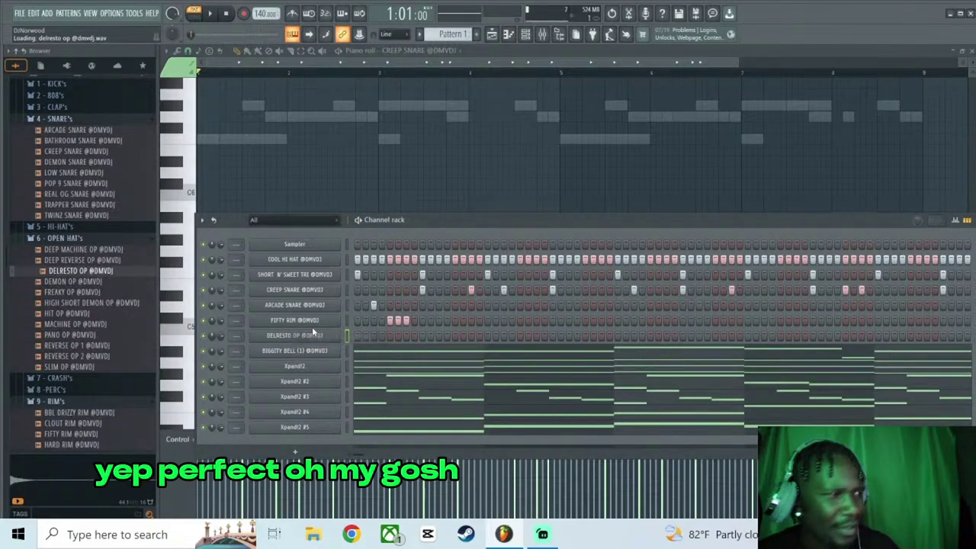
Place DELRESTO OP open hat hits on steps 17 and 25 while the pattern plays.
key("space")
left_click(487, 335)
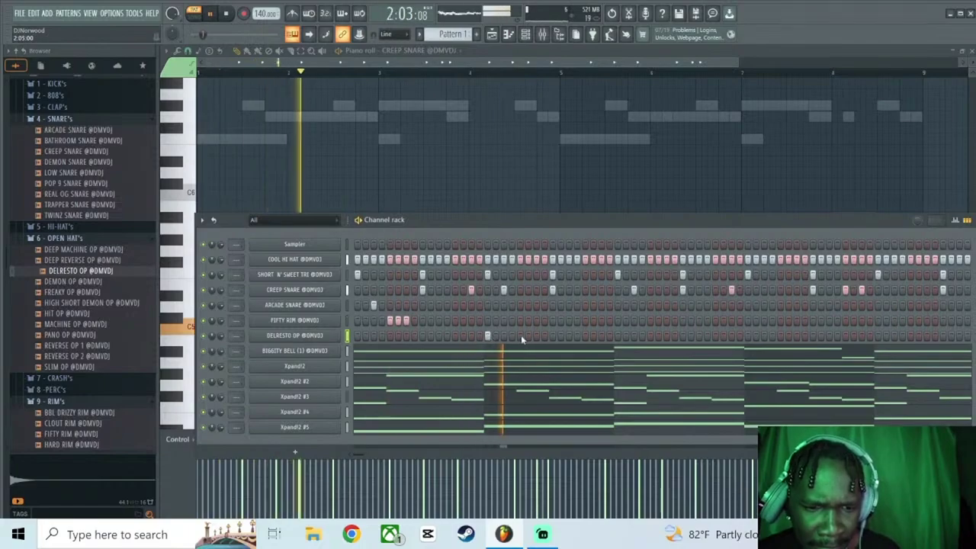
left_click(552, 335)
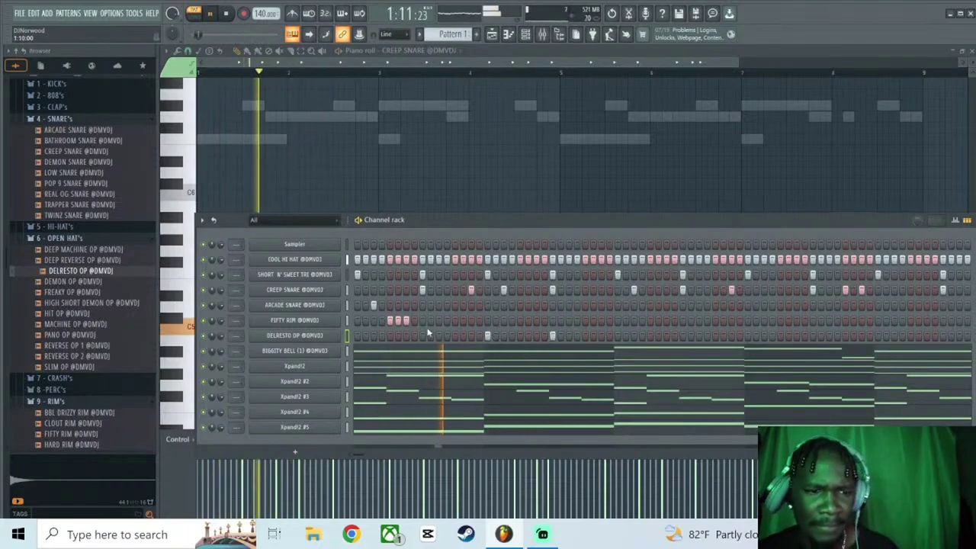
Add ARCADE SNARE hits on steps 31 and 35 and FIFTY RIM hits on steps 37, 38 and 39.
left_click(601, 305)
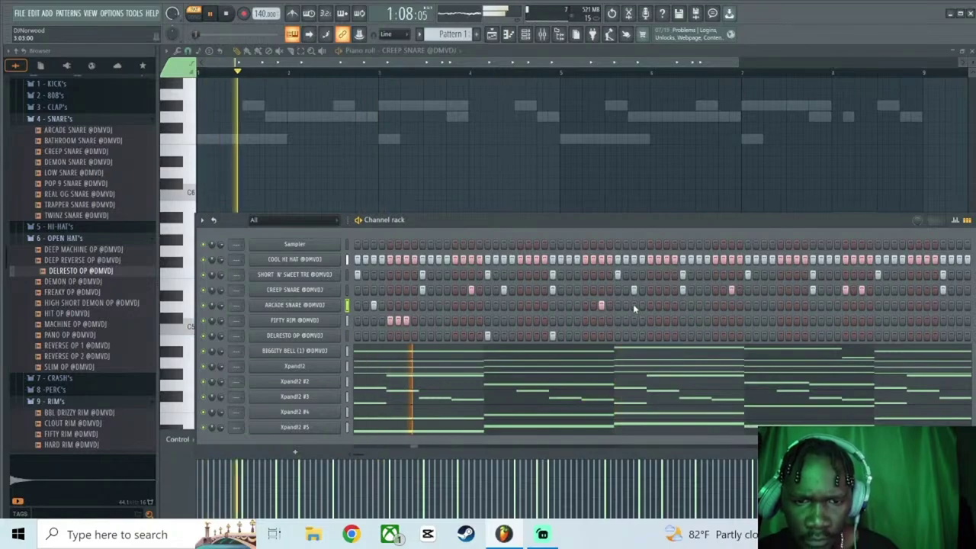
left_click(633, 305)
left_click(650, 320)
left_click(658, 321)
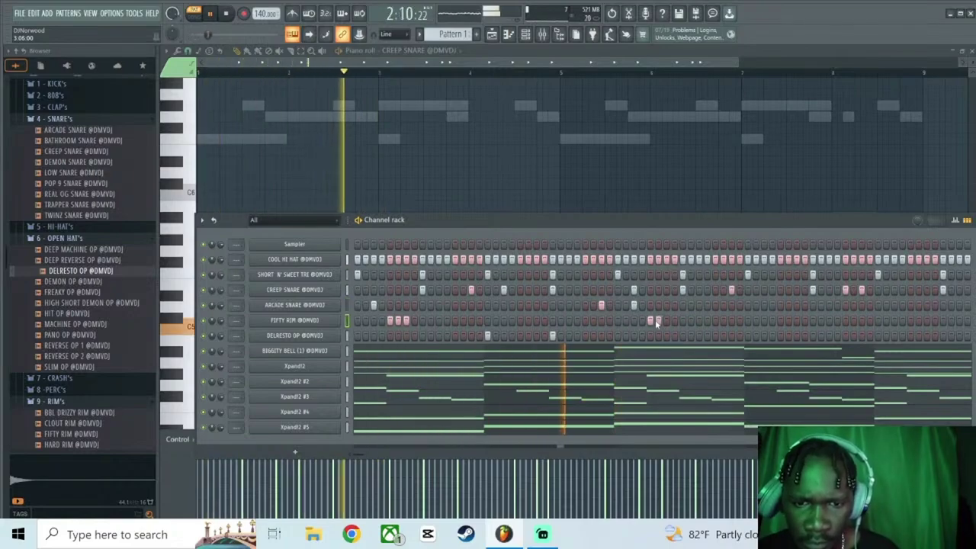
left_click(666, 320)
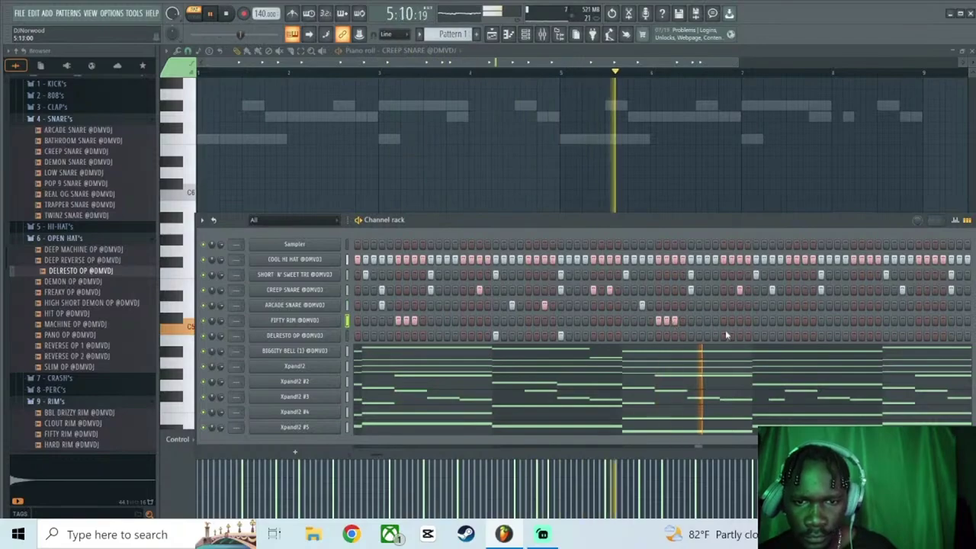
key("space")
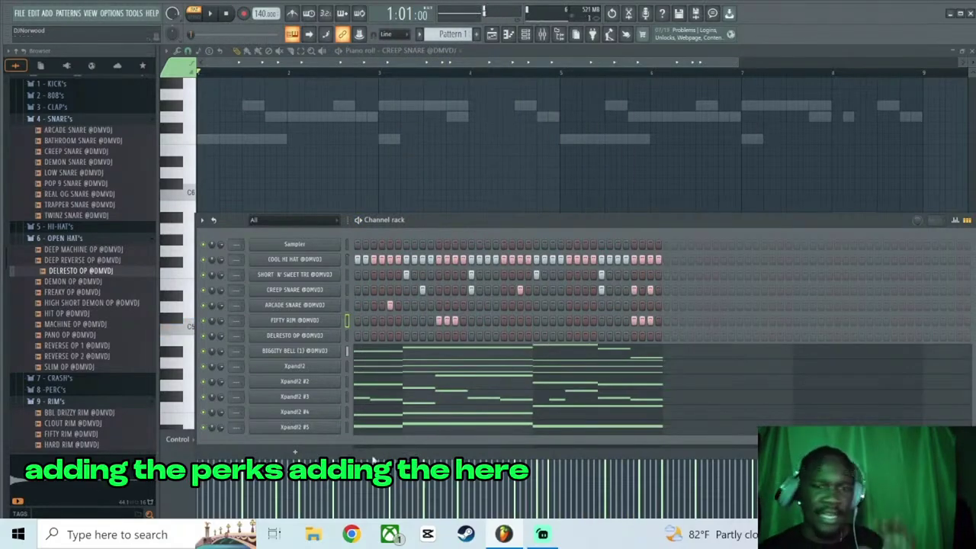
left_click_drag(414, 456, 353, 455)
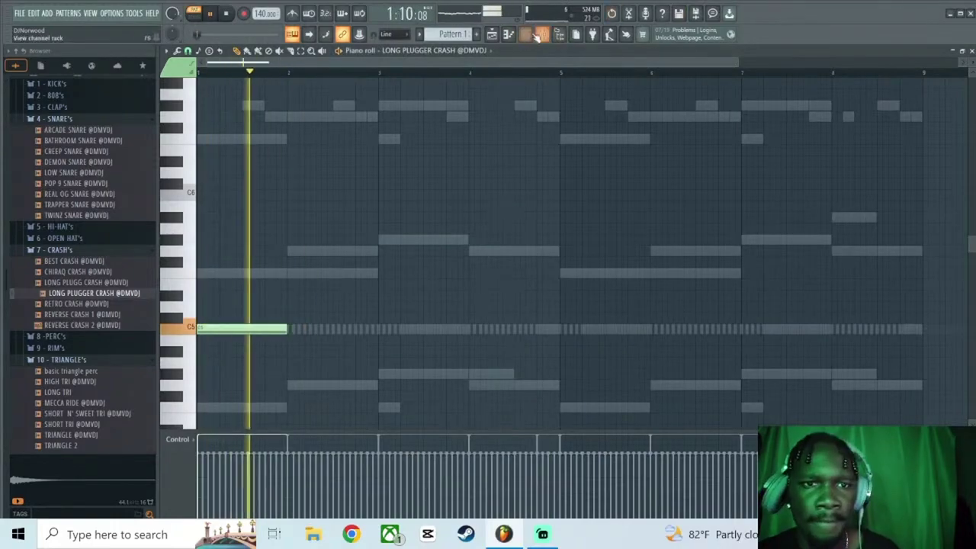
Enable LONG PLUGGER CRASH's volume envelope and shape it with minimal attack and a long hold.
key("F6")
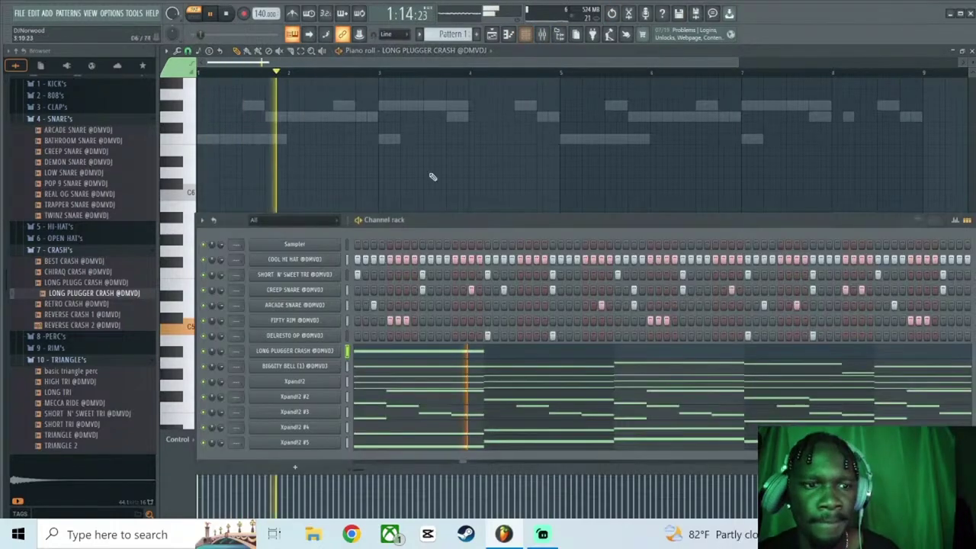
left_click(323, 353)
left_click(280, 195)
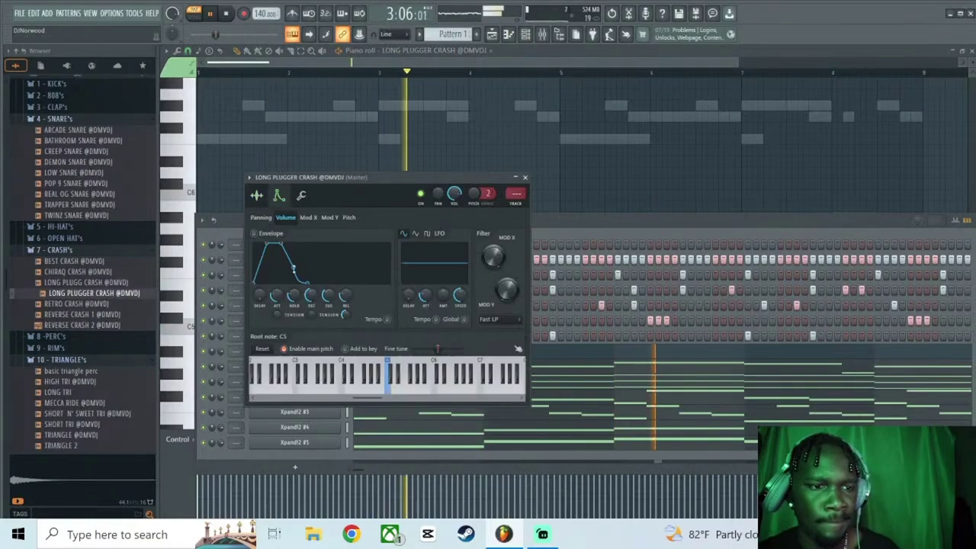
left_click_drag(277, 296, 277, 328)
left_click_drag(294, 296, 294, 251)
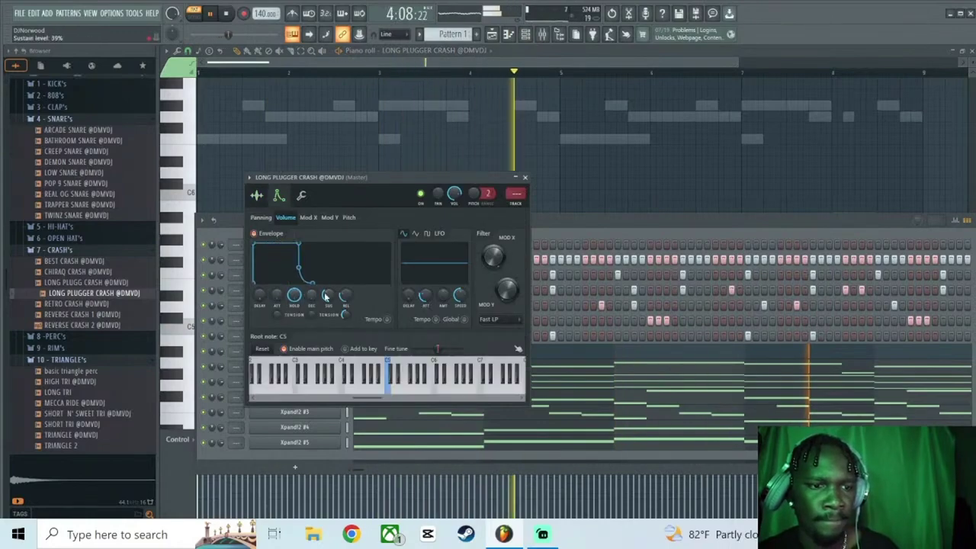
left_click(526, 179)
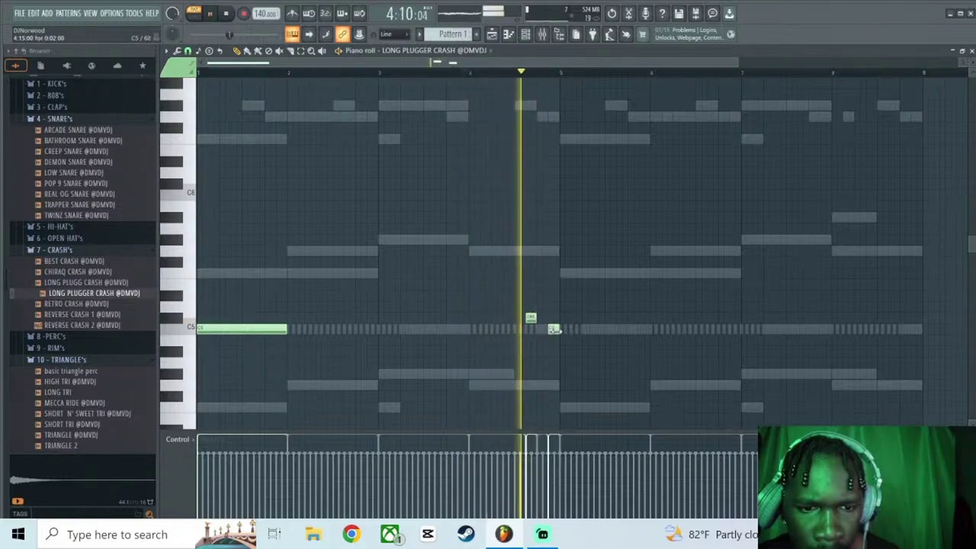
Place two short LONG PLUGGER CRASH notes near the end of bar 4, a shortened C#5 followed by a C5 at 4:13:00.
key("space")
key("space")
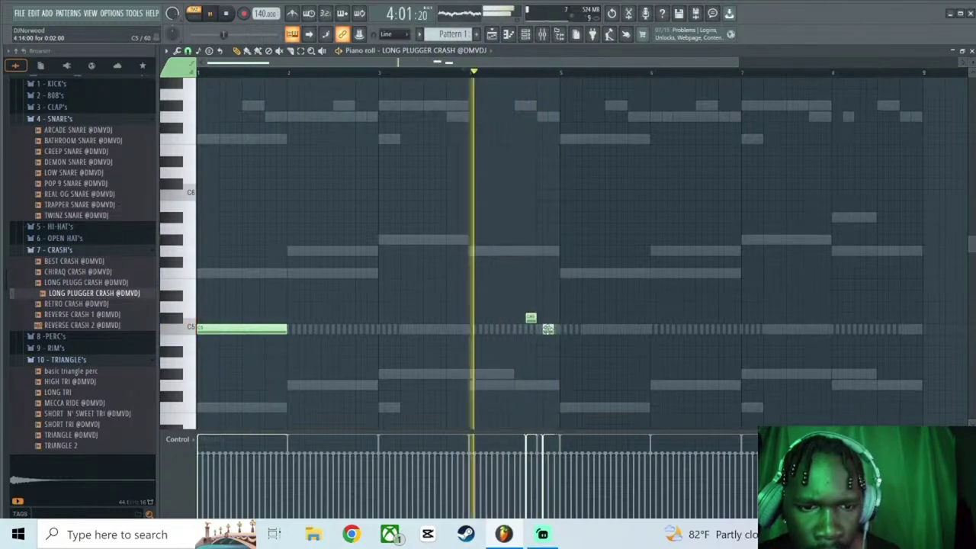
key("space")
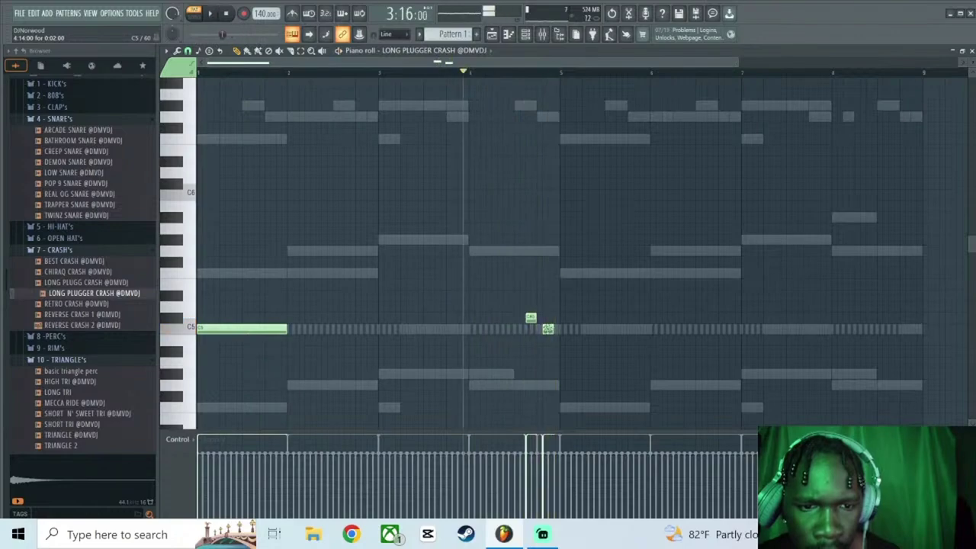
key("space")
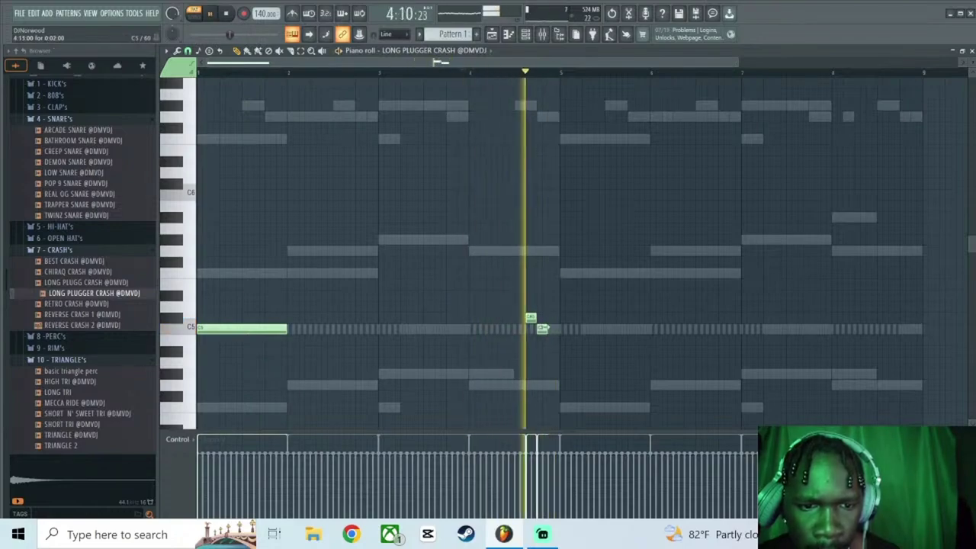
key("space")
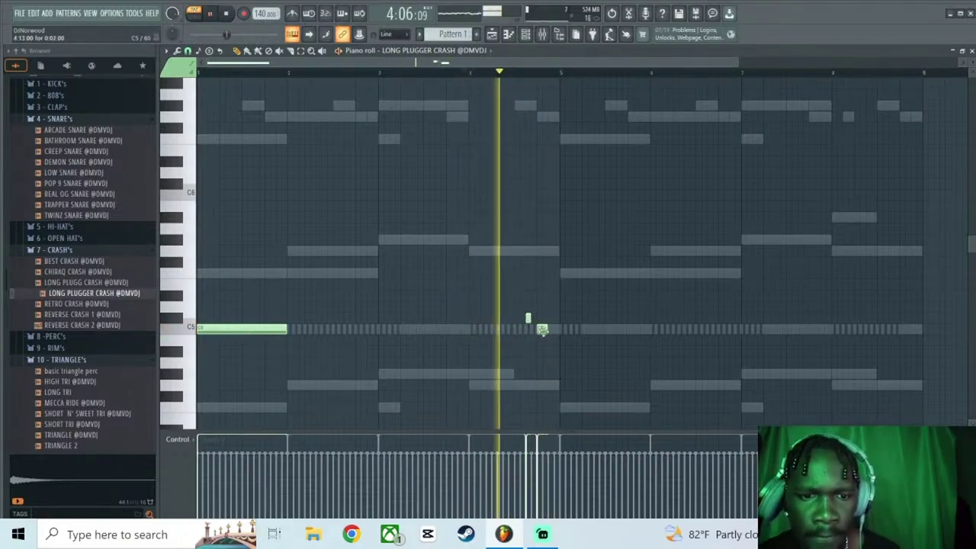
key("space")
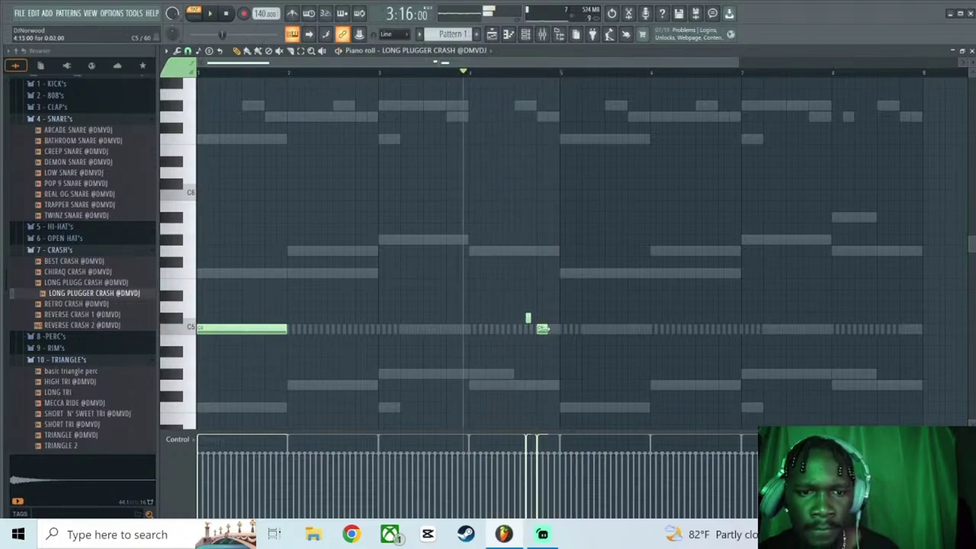
Raise the second short crash note to C#5 at two steps long, and duplicate the four-bar crash pattern into bars 5 to 8.
key("space")
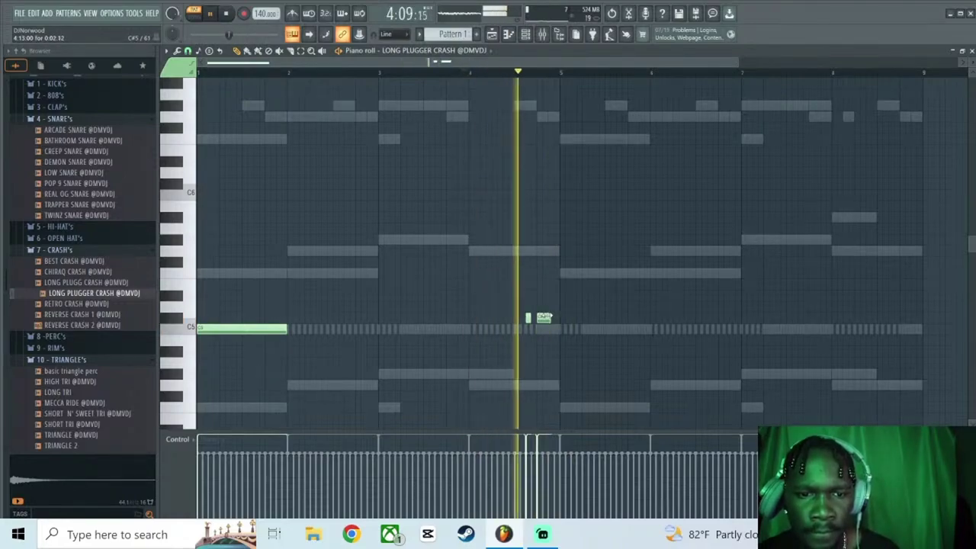
key("space")
key("space")
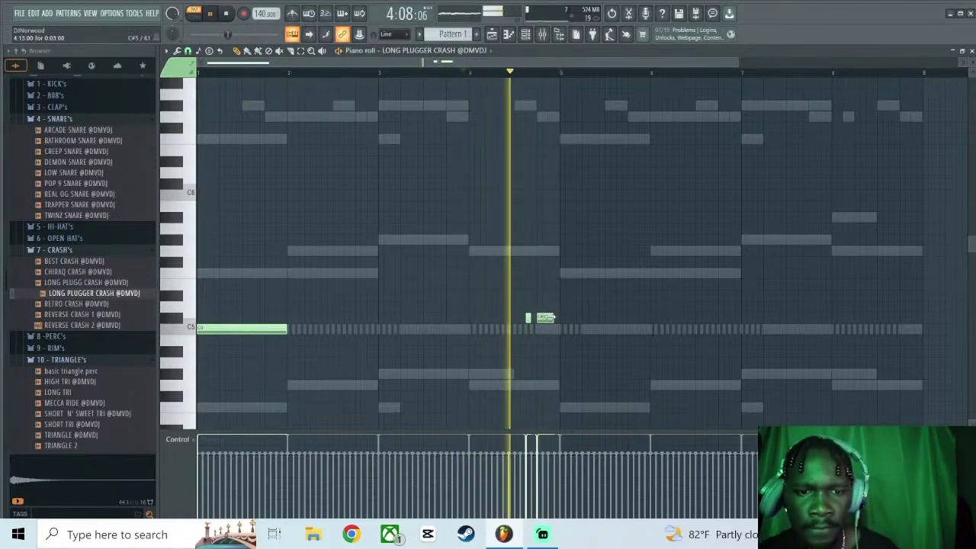
key("space")
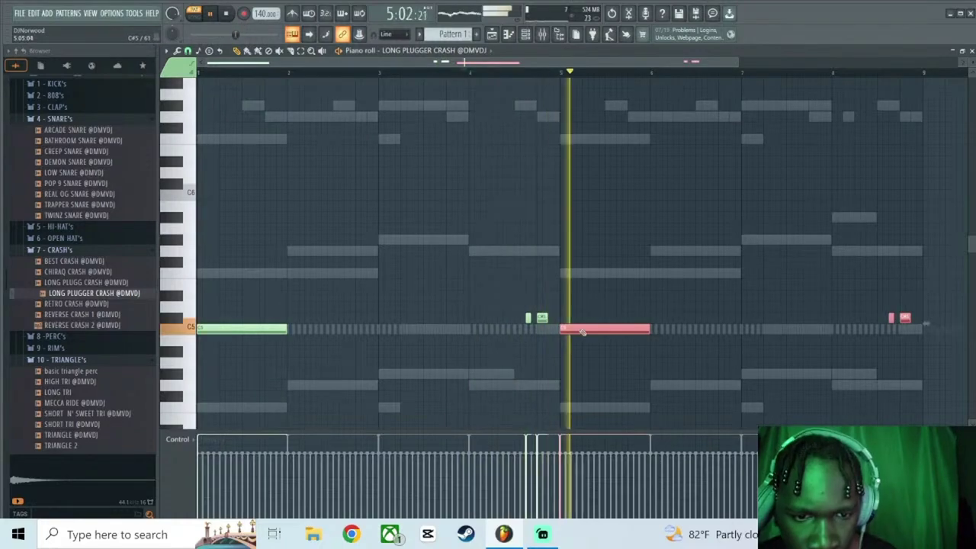
Try the second short crash note in bar 4 at D5, then return it to C#5 and restore the pair's timing.
key("space")
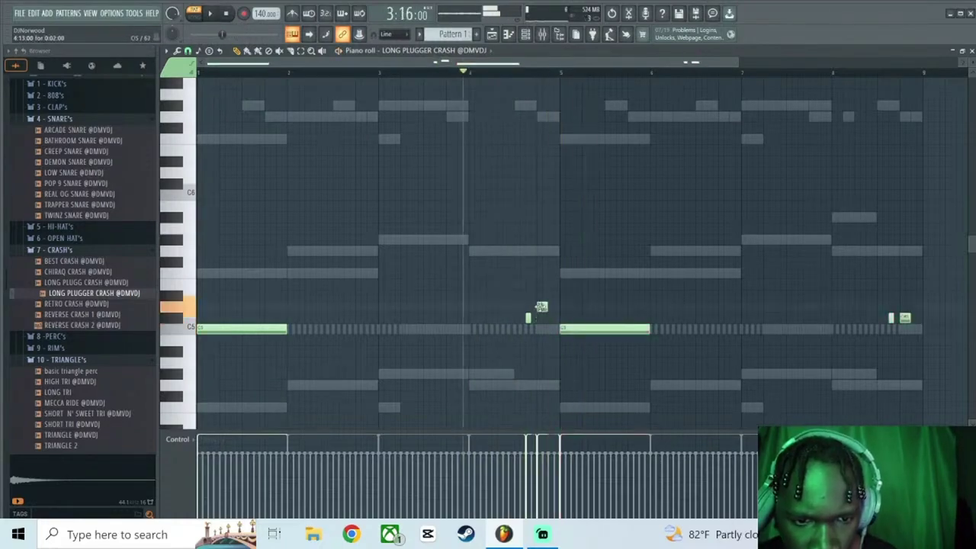
key("space")
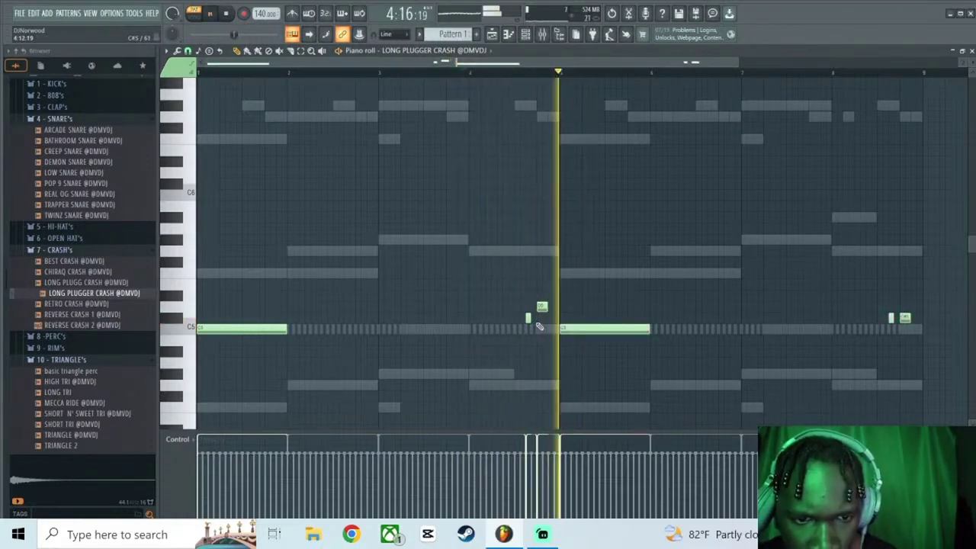
key("space")
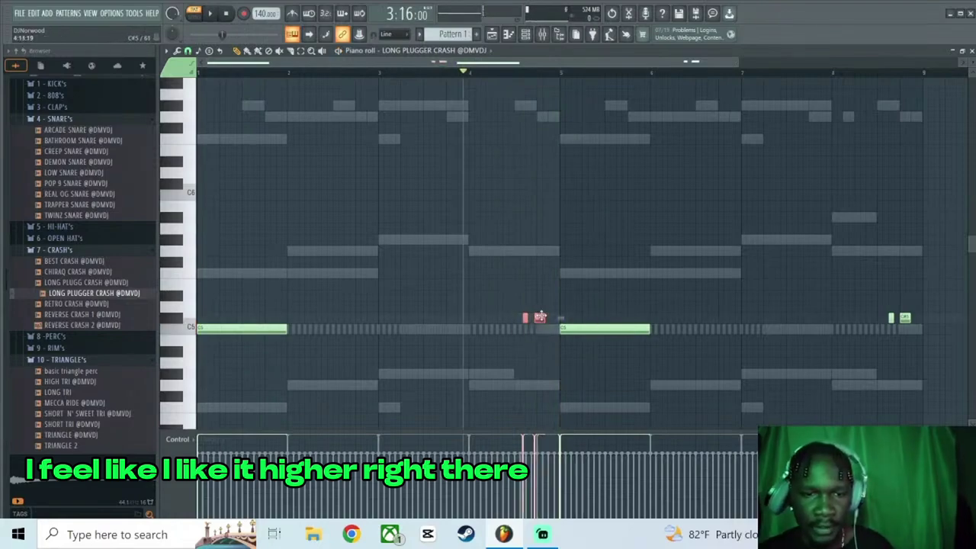
left_click_drag(541, 316, 543, 316)
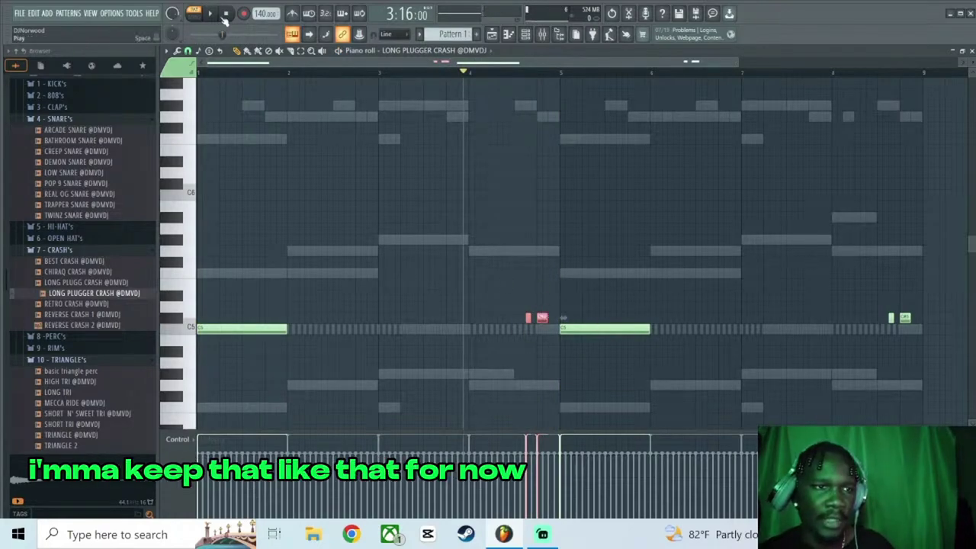
Pan the two short crash notes at the end of bar 4 slightly in opposite directions.
left_click(528, 395)
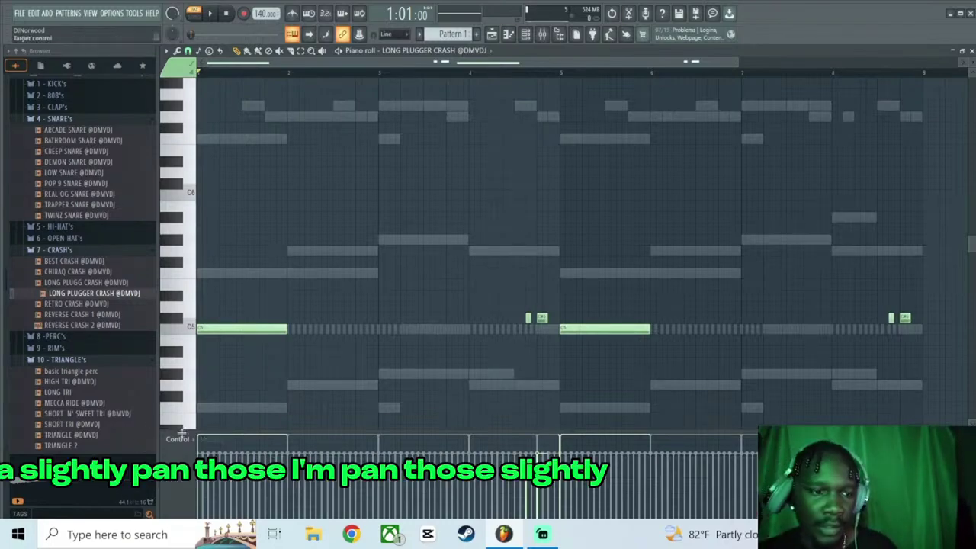
left_click(193, 441)
left_click(197, 456)
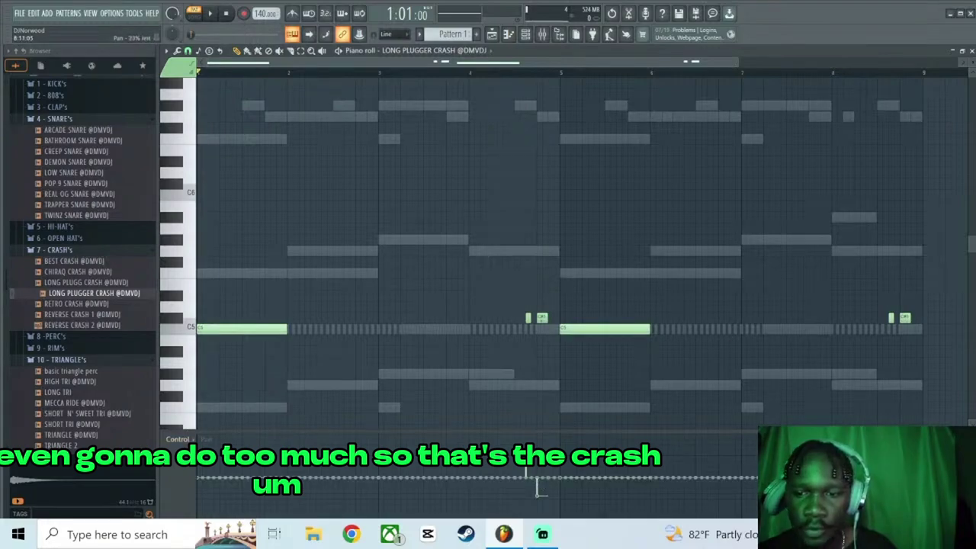
Look through the METROPOLIS kit's bells and tambs folders for further percussion while the pattern plays.
left_click(526, 35)
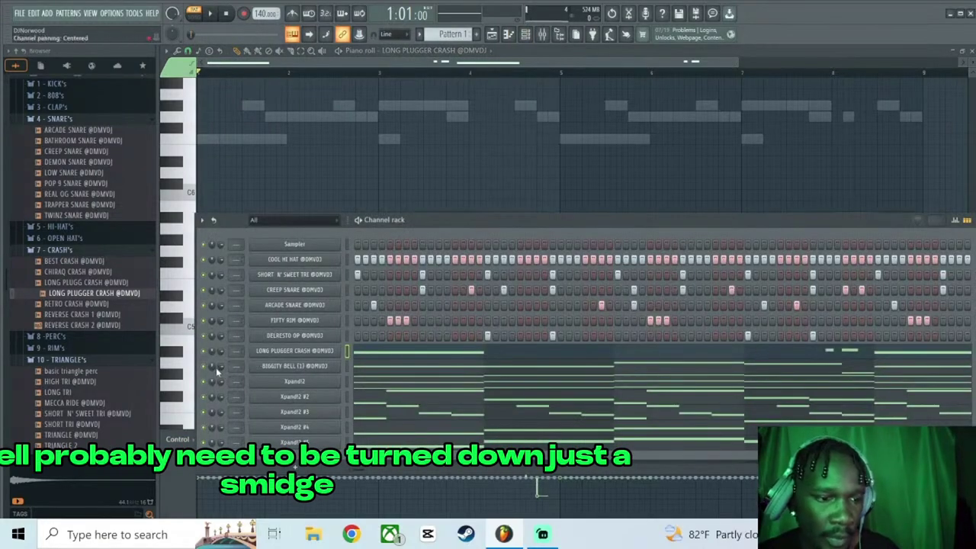
left_click(139, 360)
left_click(136, 372)
key("space")
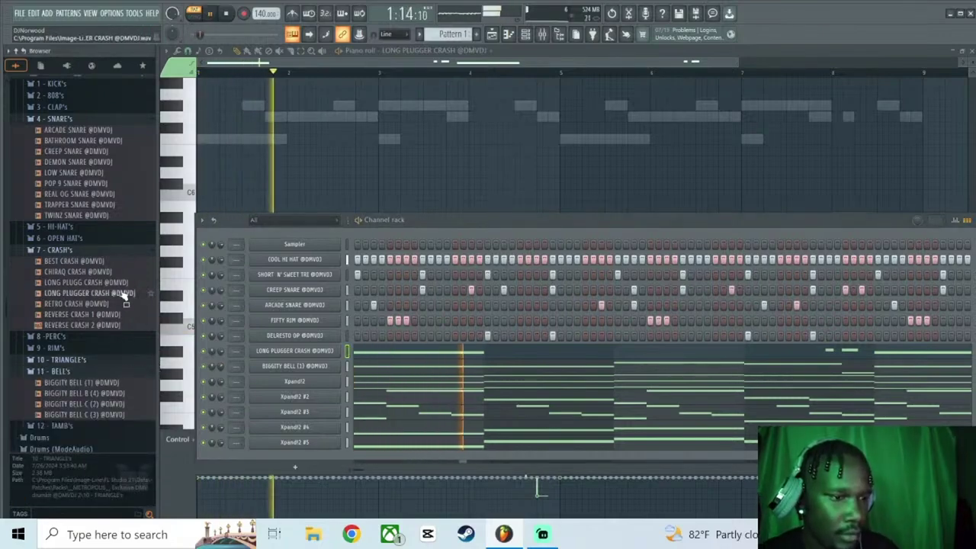
left_click(117, 252)
scroll(120, 255, "down", 3)
scroll(119, 258, "up", 2)
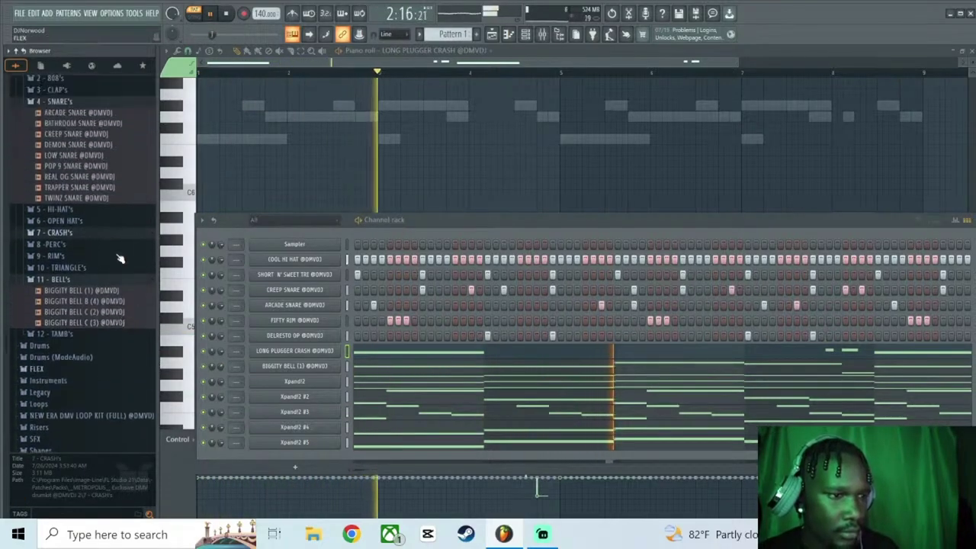
scroll(118, 274, "up", 1)
left_click(115, 296)
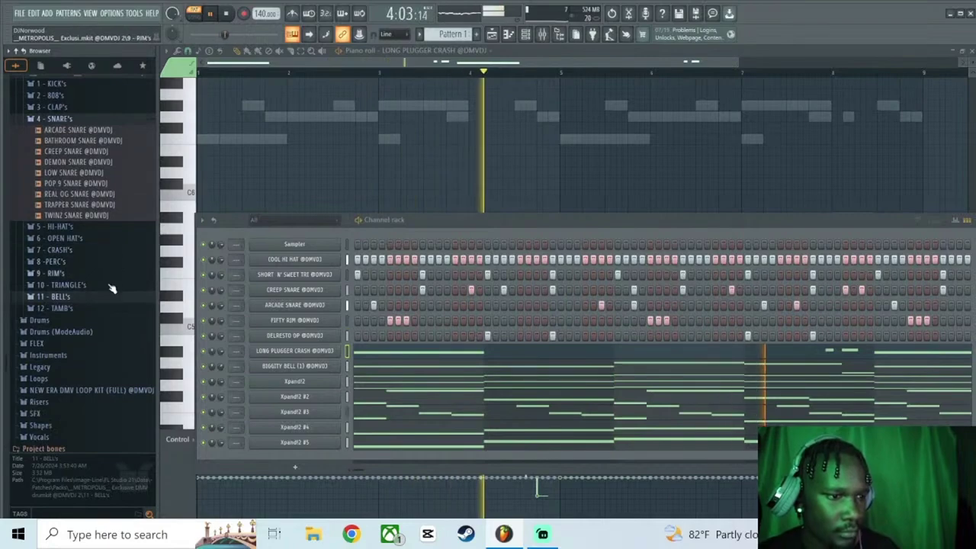
left_click(109, 309)
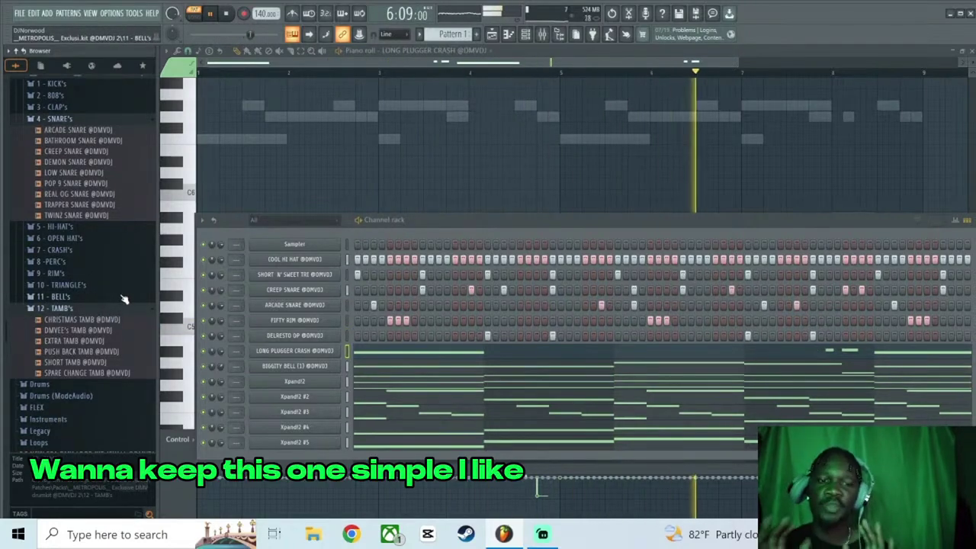
Audition BOOM 808, BUMP 808, DUMB 808 and HEAVY DMVDEE 808 from the METROPOLIS kit's 808s folder.
left_click(122, 122)
left_click(114, 96)
left_click(126, 107)
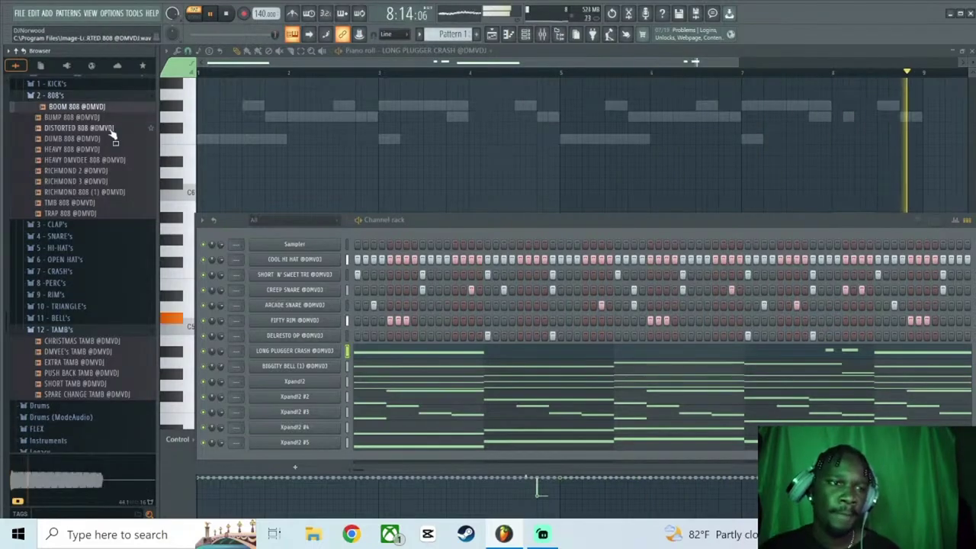
key("space")
left_click(113, 118)
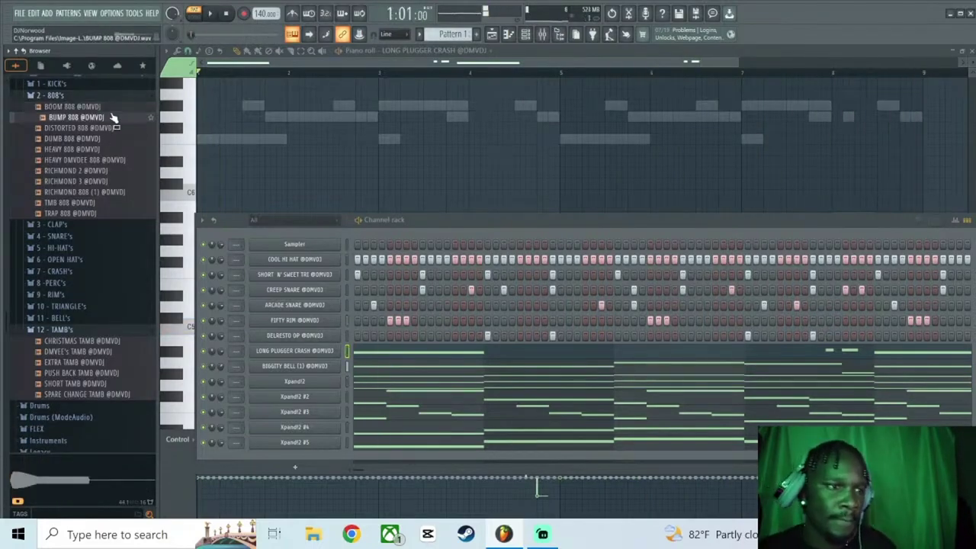
left_click(114, 139)
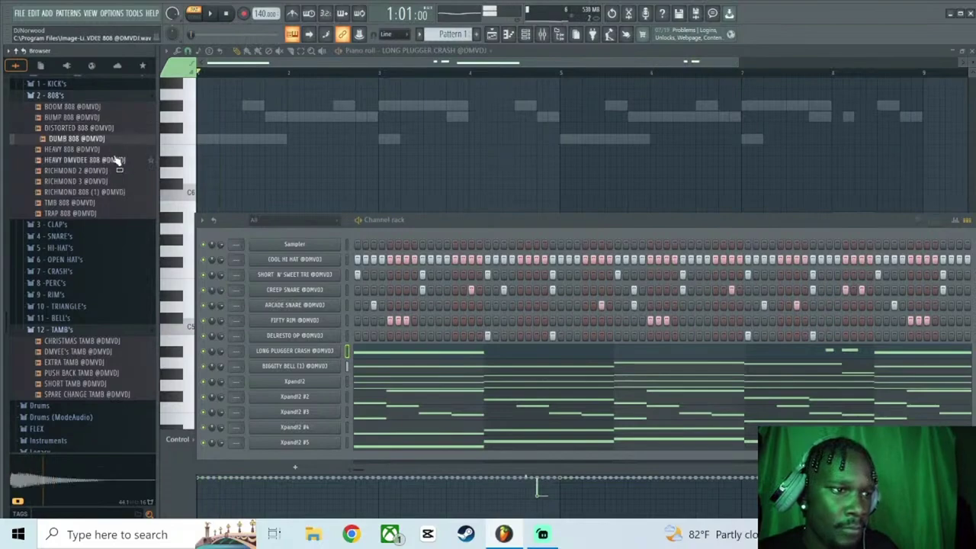
left_click(116, 160)
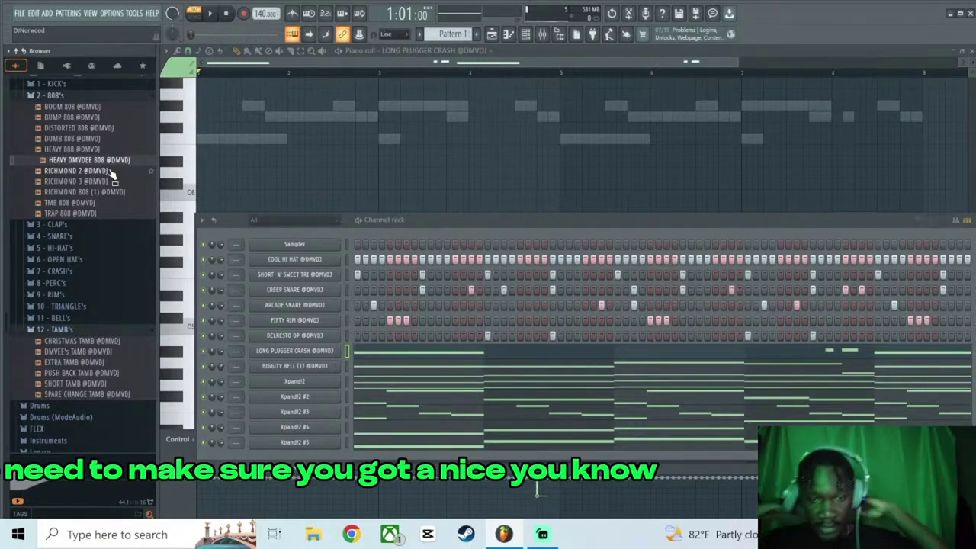
Add HEAVY 808 as a channel below Sampler, set it to cut itself, and open its piano roll.
left_click_drag(411, 220, 377, 52)
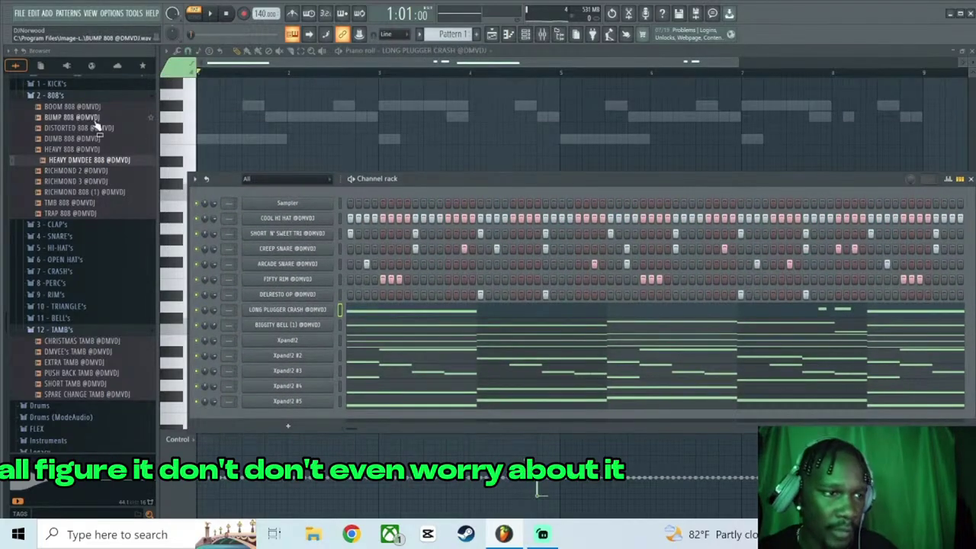
left_click(116, 152)
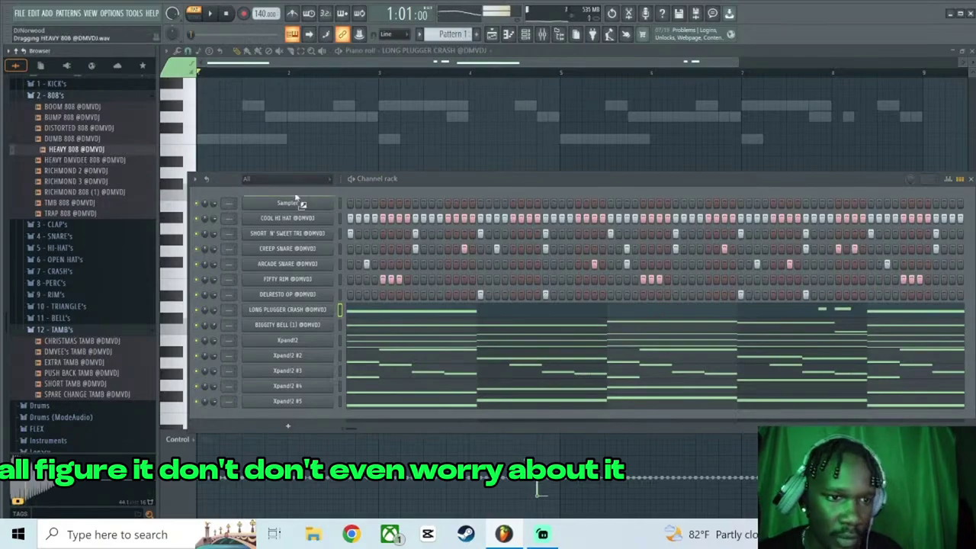
left_click_drag(349, 227, 331, 221)
right_click(331, 219)
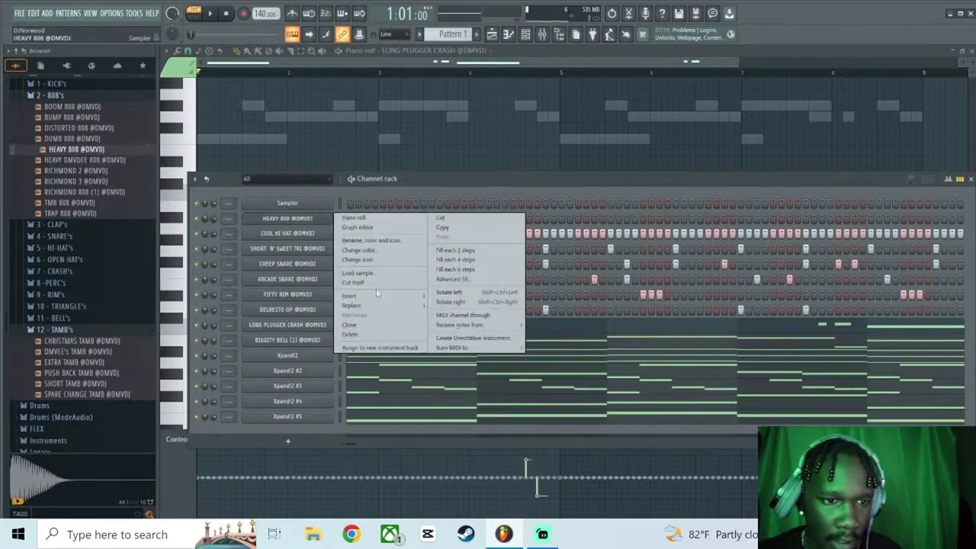
left_click(366, 278)
right_click(339, 218)
left_click(352, 221)
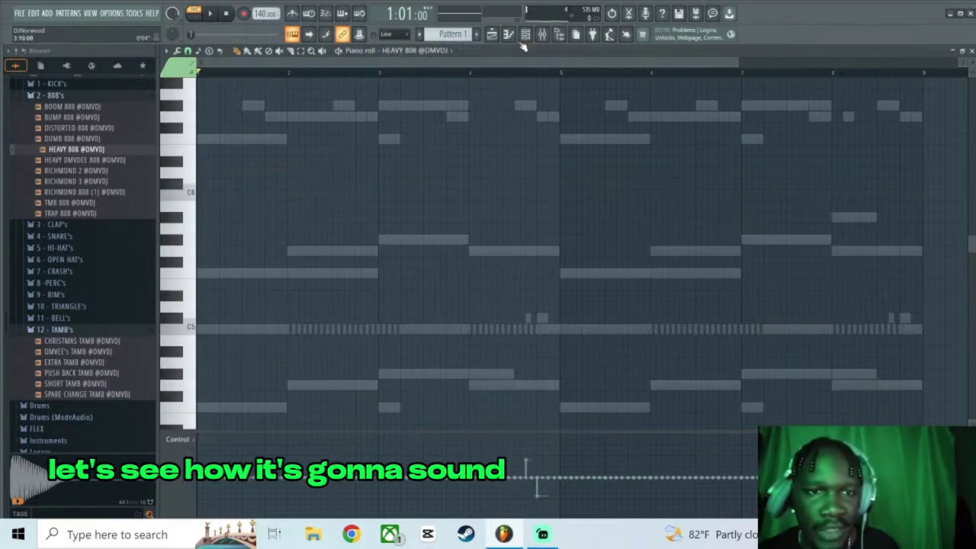
Replace the Sampler channel's sound with FIRST DAY KICK from the METROPOLIS kit's kicks folder.
key("F6")
scroll(114, 175, "down", 3)
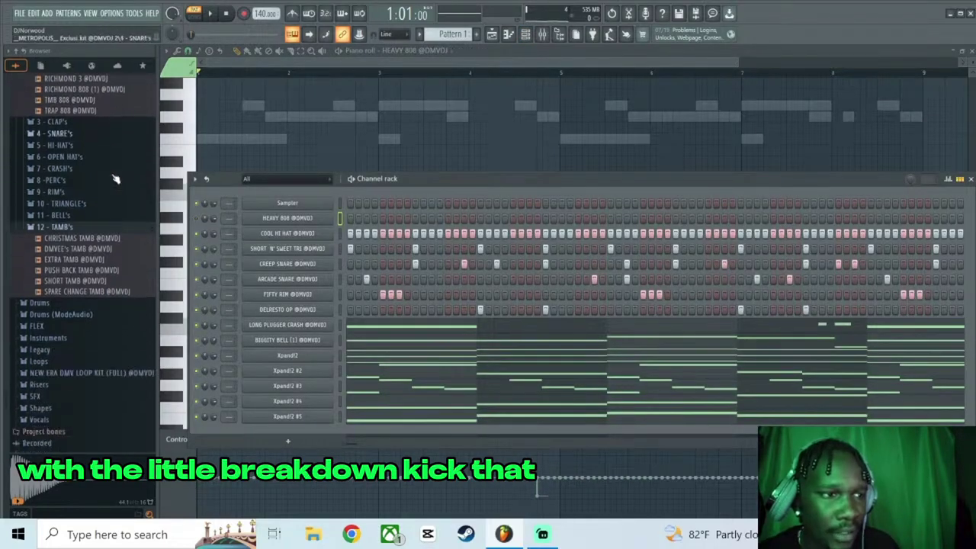
scroll(112, 173, "up", 5)
left_click(109, 150)
left_click(106, 192)
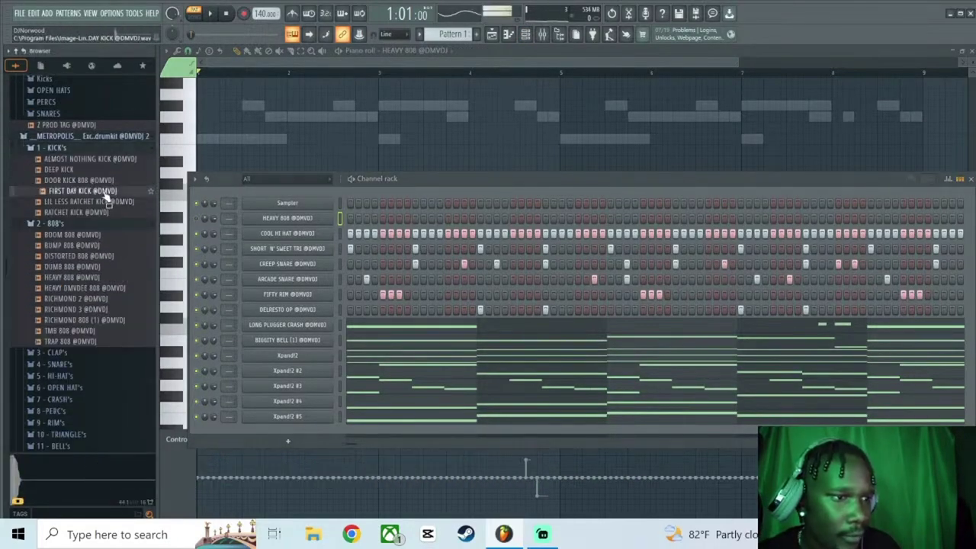
left_click_drag(310, 235, 324, 208)
Fill the FIRST DAY KICK channel on every 8th step and play the pattern.
right_click(321, 207)
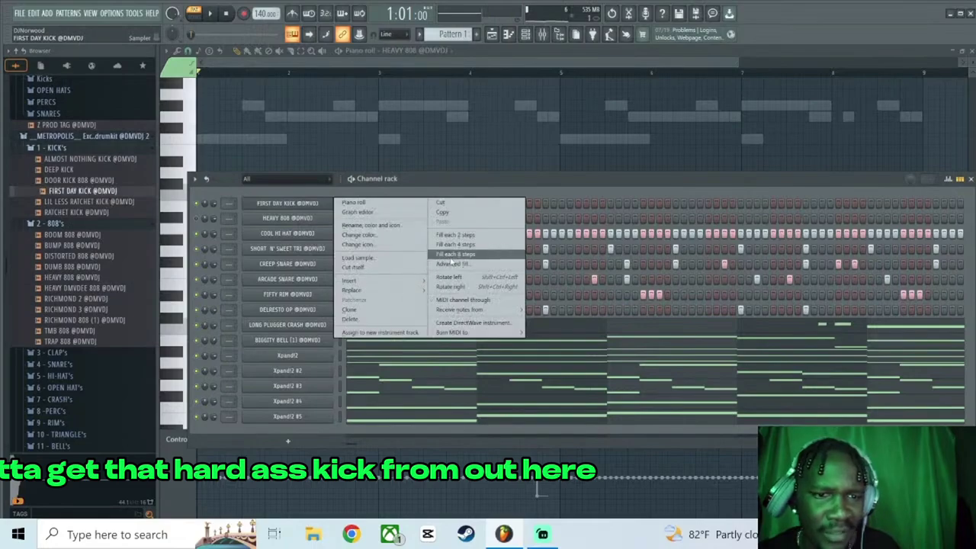
left_click(451, 256)
key("space")
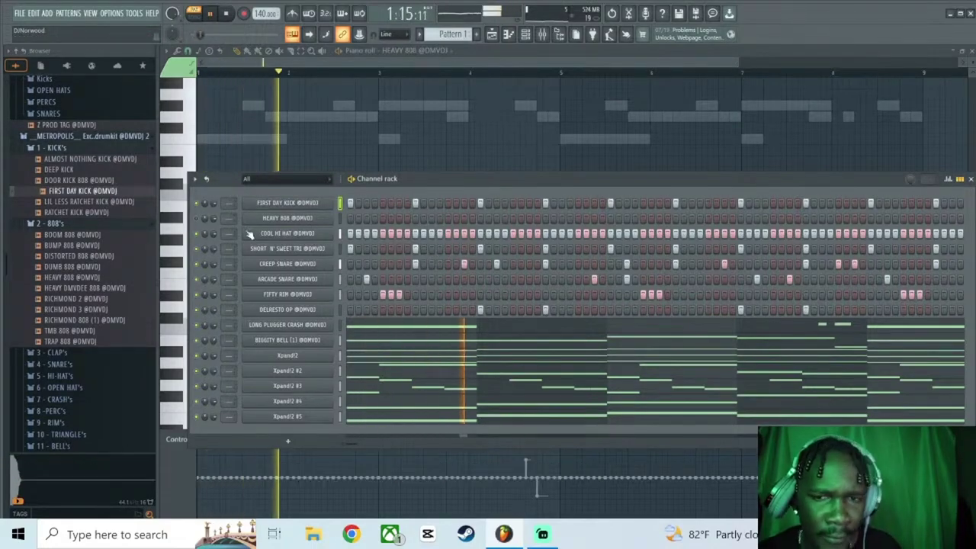
Try filling the FIRST DAY KICK channel every 4 steps, with extra kicks in bar 8.
right_click(329, 203)
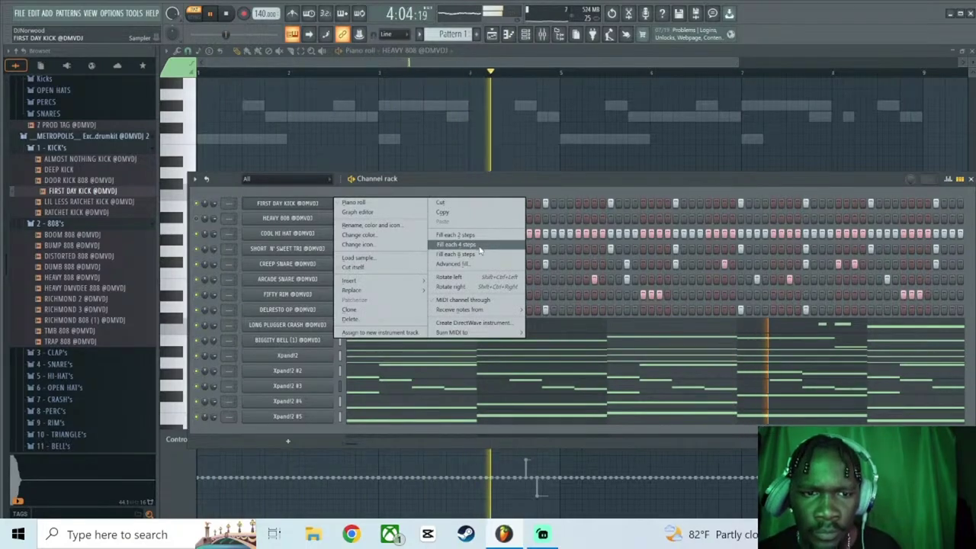
left_click(478, 248)
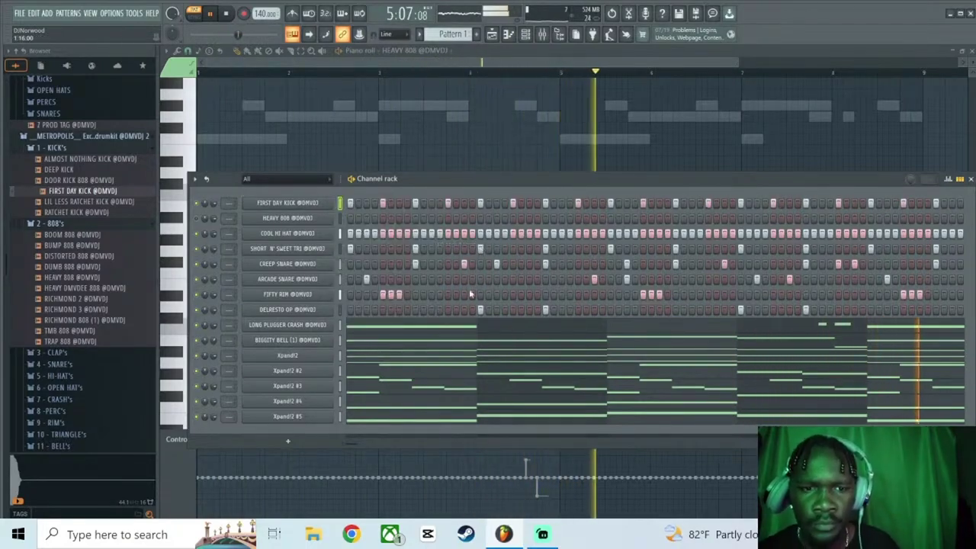
left_click_drag(369, 442, 419, 428)
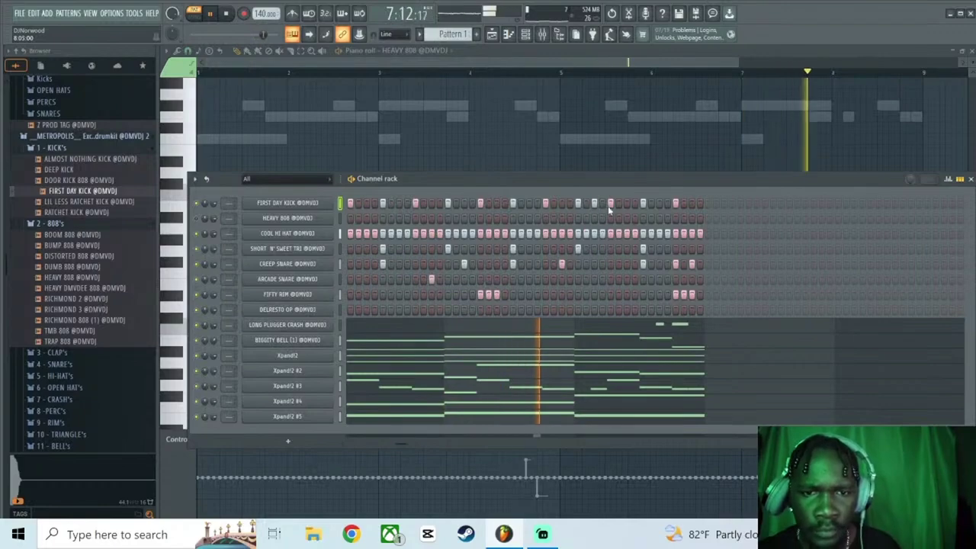
left_click_drag(626, 204, 631, 206)
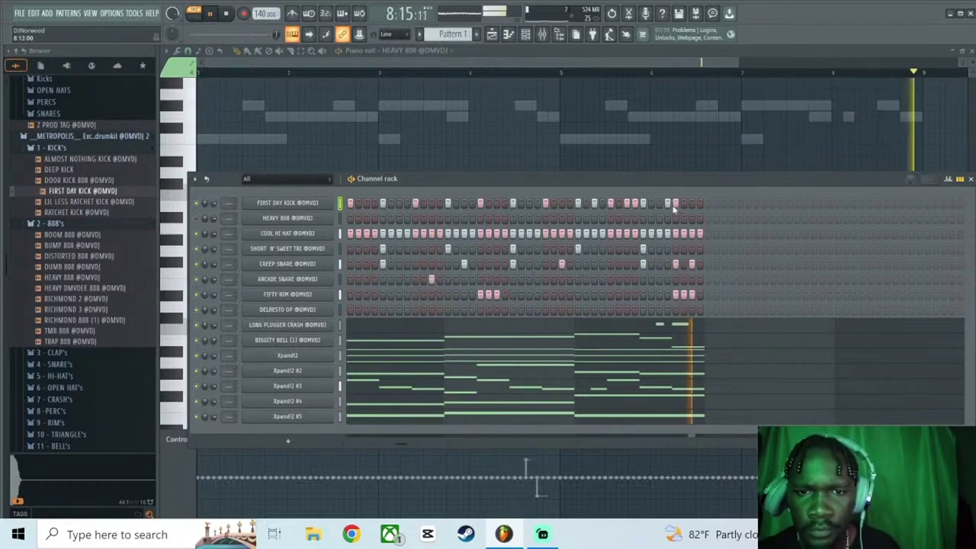
key("space")
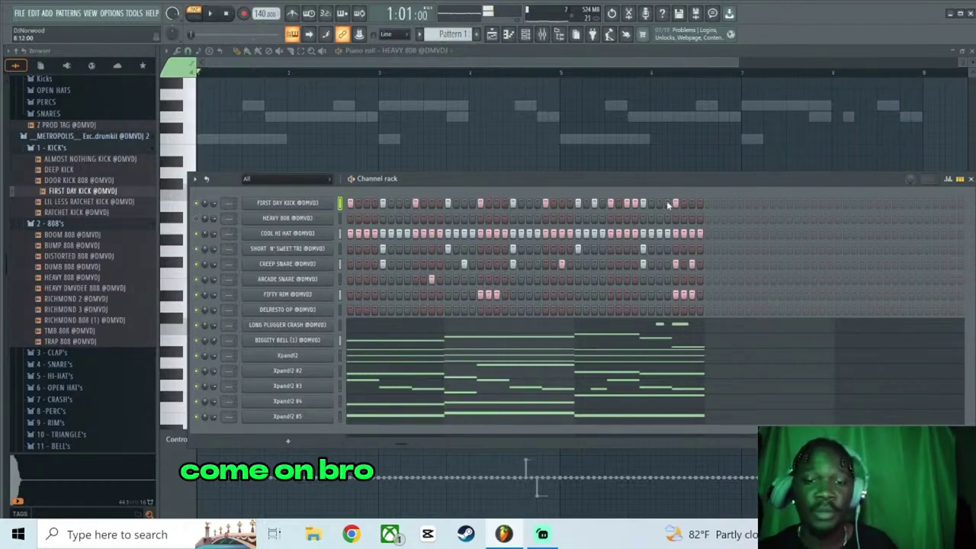
Refill the FIRST DAY KICK channel every 8 steps and add in-between kicks from bar 5 on, ending bar 8 with three consecutive kicks.
right_click(336, 203)
left_click(449, 256)
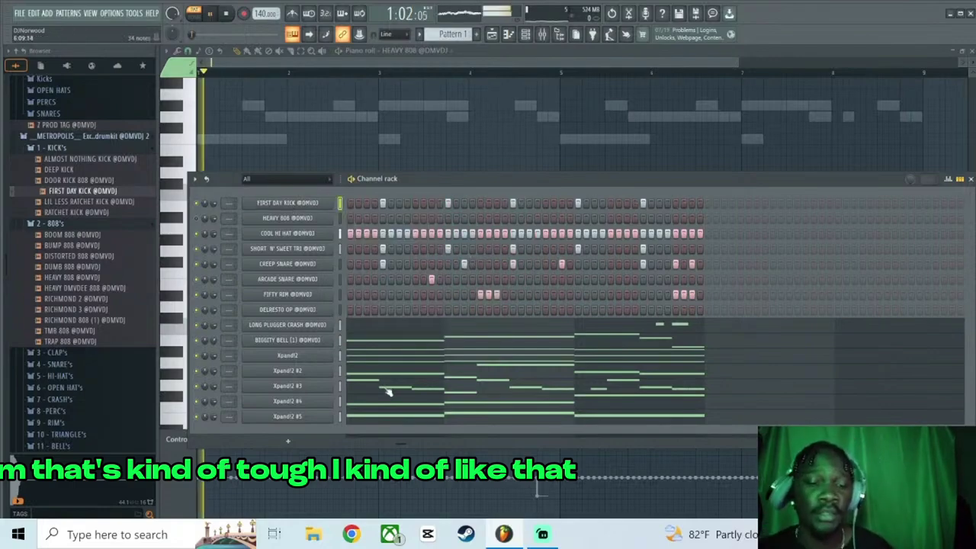
mouse_move(403, 445)
left_mouse_down()
mouse_move(351, 444)
mouse_move(389, 442)
left_mouse_up()
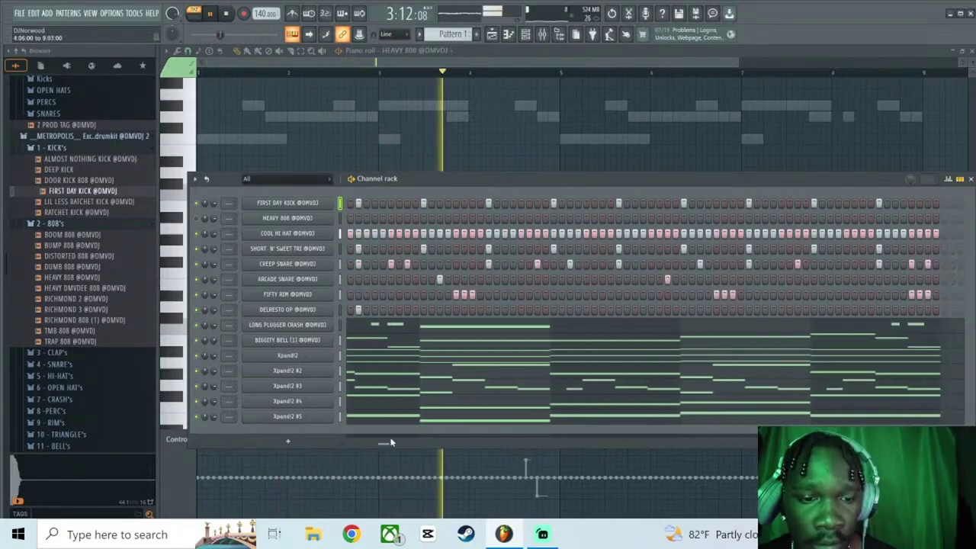
left_click(521, 203)
left_click(585, 203)
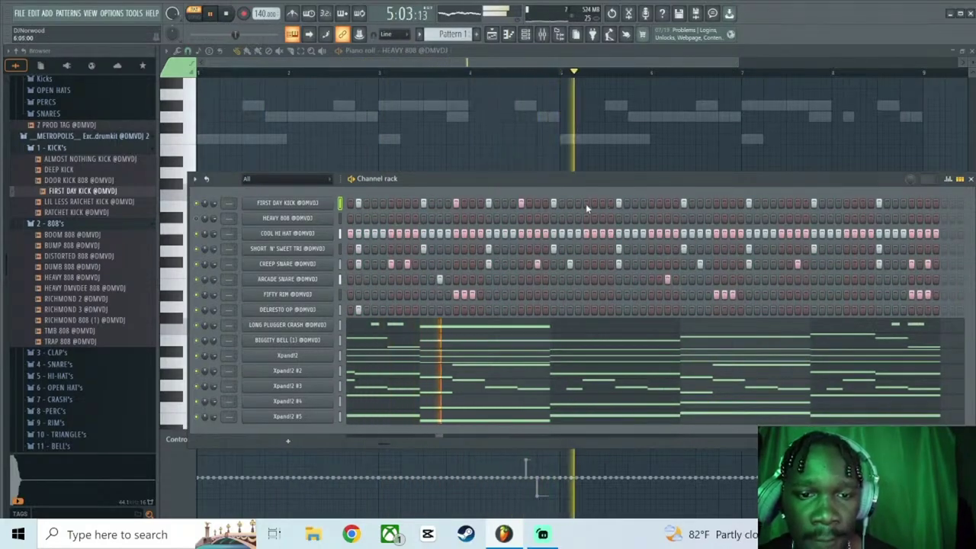
left_click(652, 203)
left_click(716, 202)
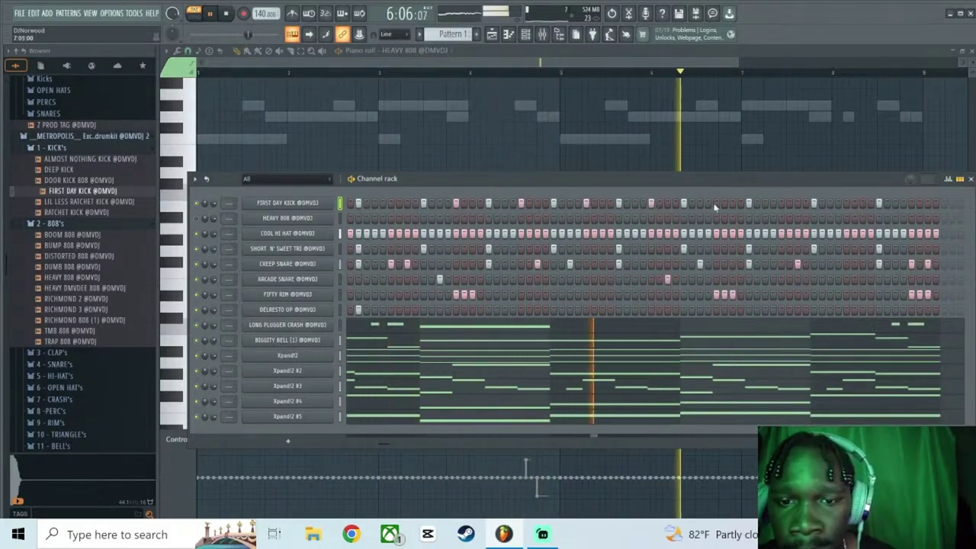
left_click(766, 203)
left_click(782, 203)
left_click(798, 203)
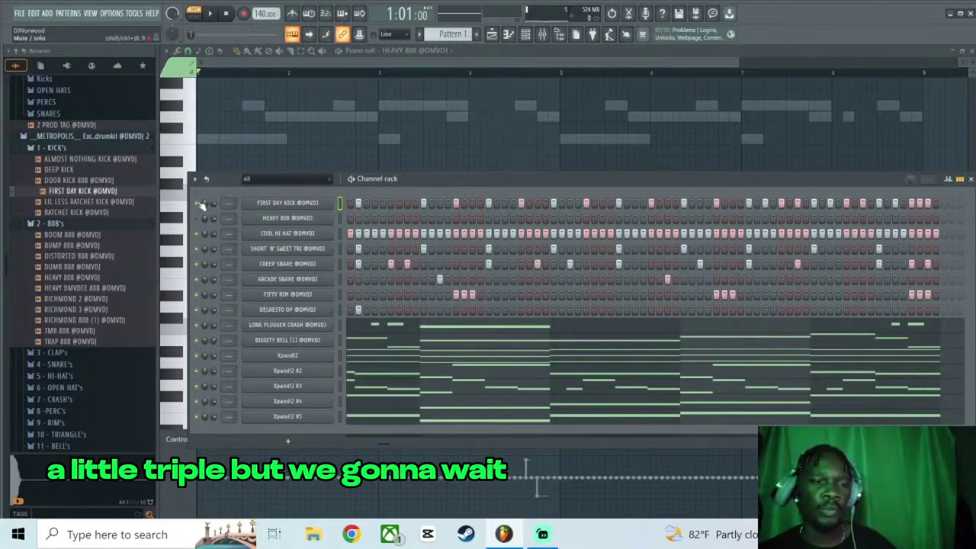
Start the HEAVY 808 part with a short F5 note at the beginning of bar 1 and set the control lane to note velocity.
right_click(332, 220)
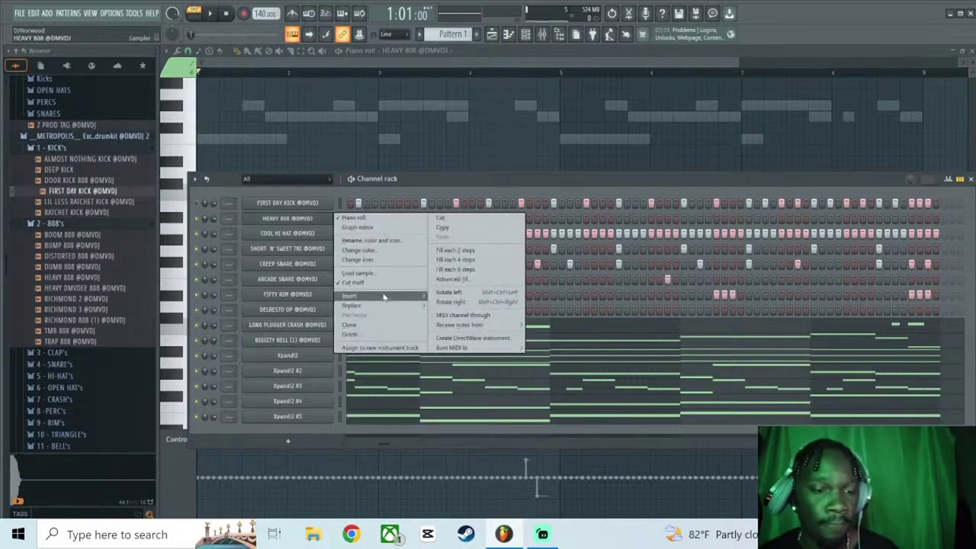
left_click(317, 218)
right_click(330, 218)
left_click(331, 222)
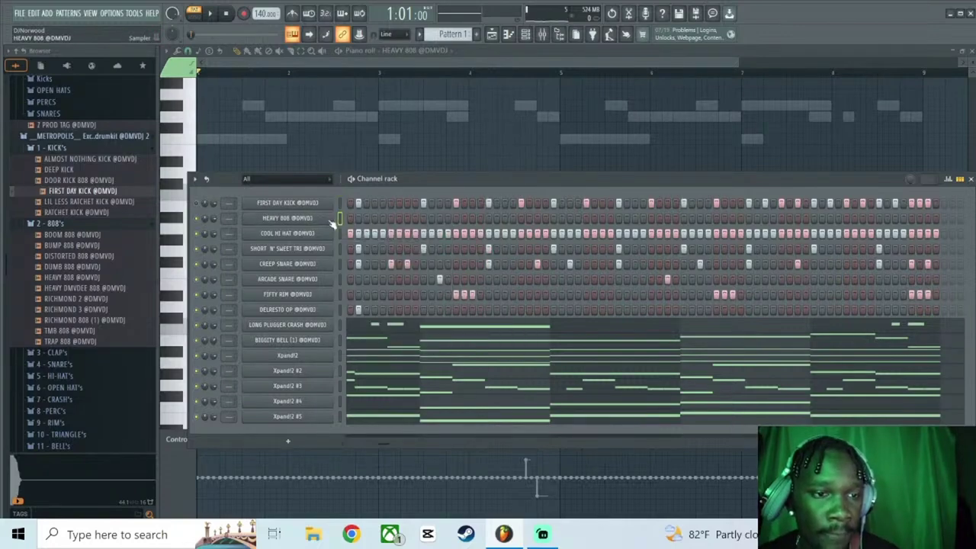
left_click(971, 179)
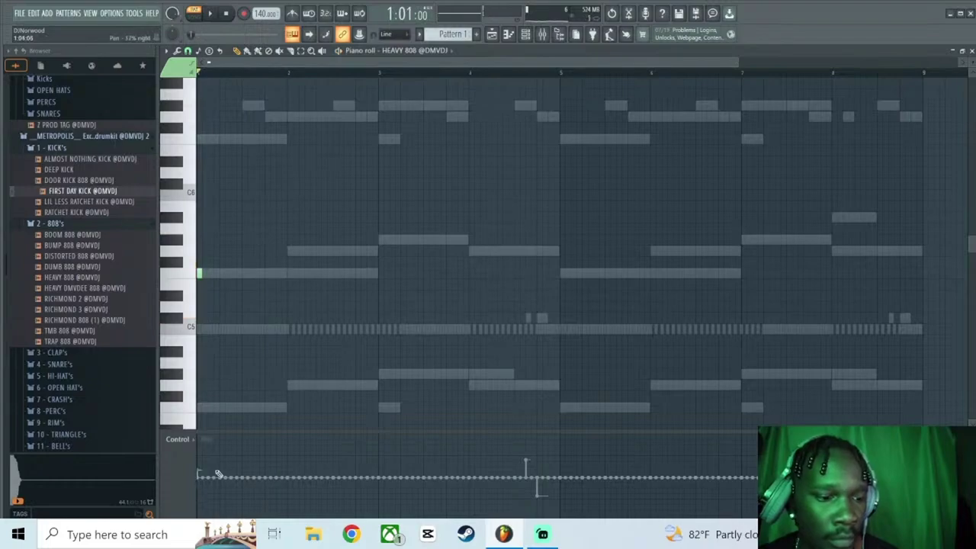
left_click(185, 450)
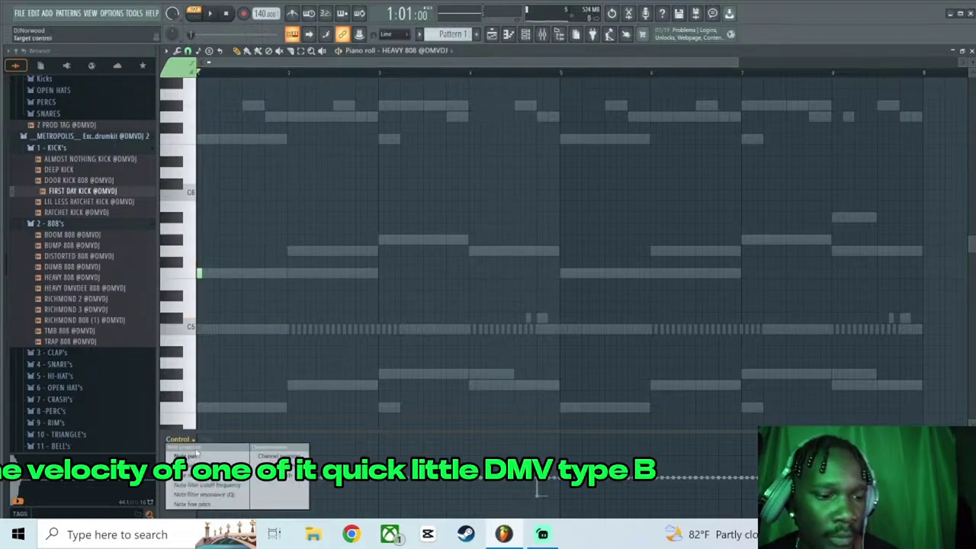
left_click(200, 464)
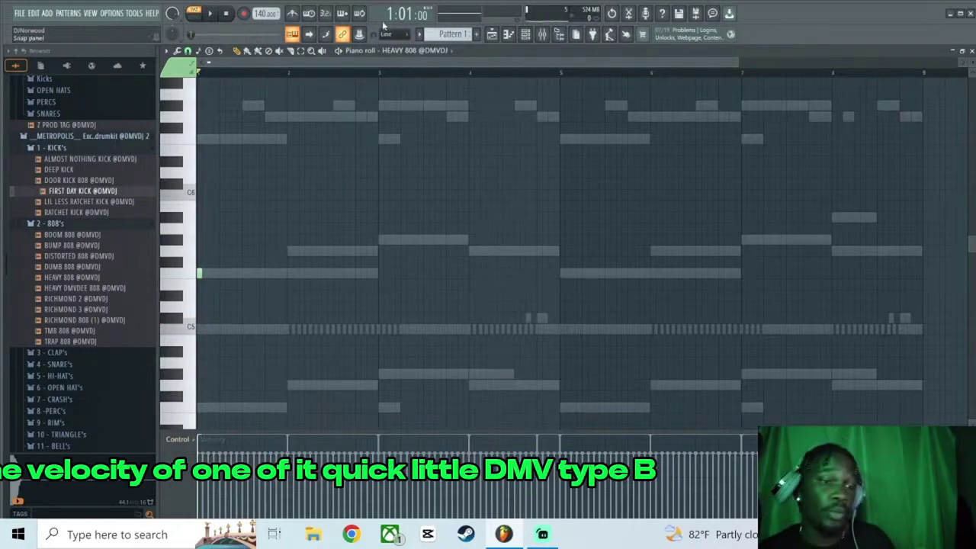
left_click(525, 34)
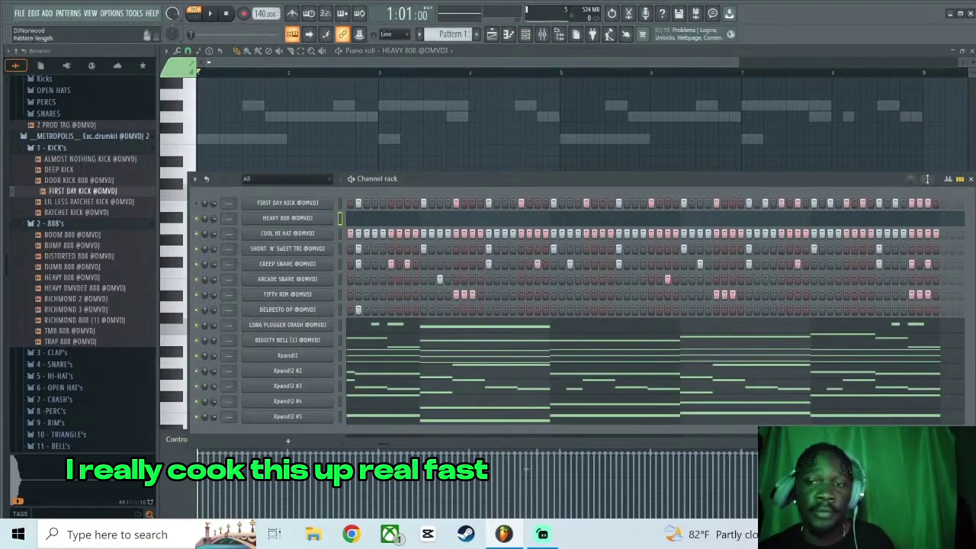
left_click(970, 179)
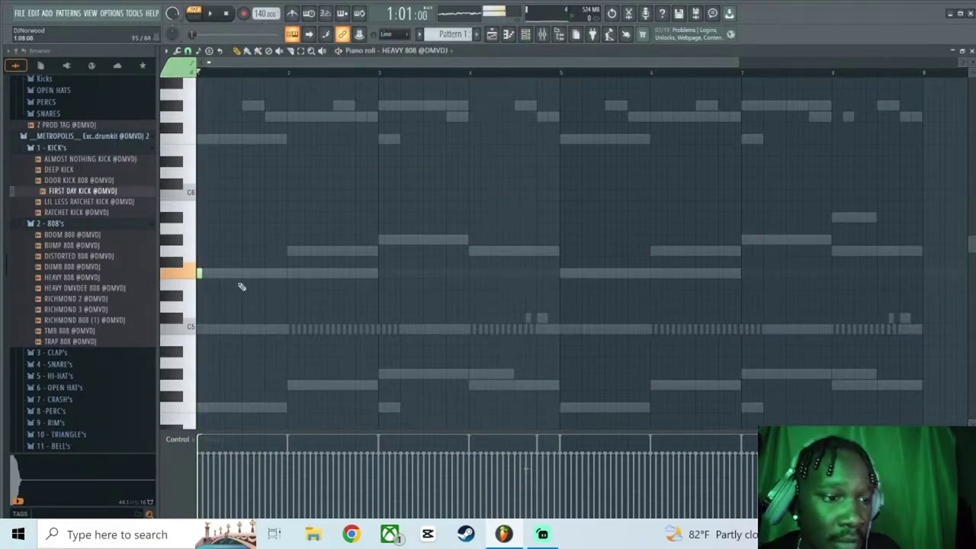
Add three more F5 notes in bar 1 and four G5 notes in bar 2 of the HEAVY 808 part, and make them all legato.
key("space")
key("space")
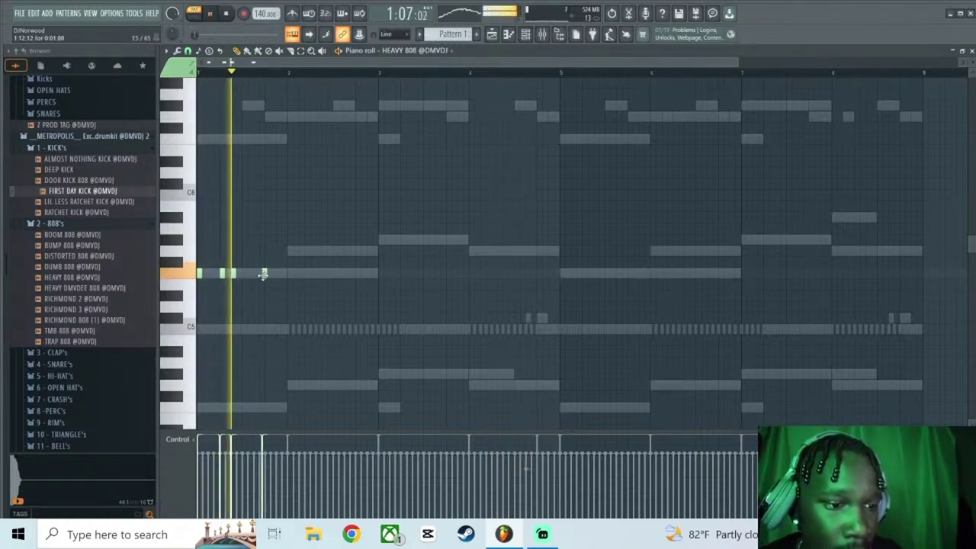
left_click(265, 274)
key("space")
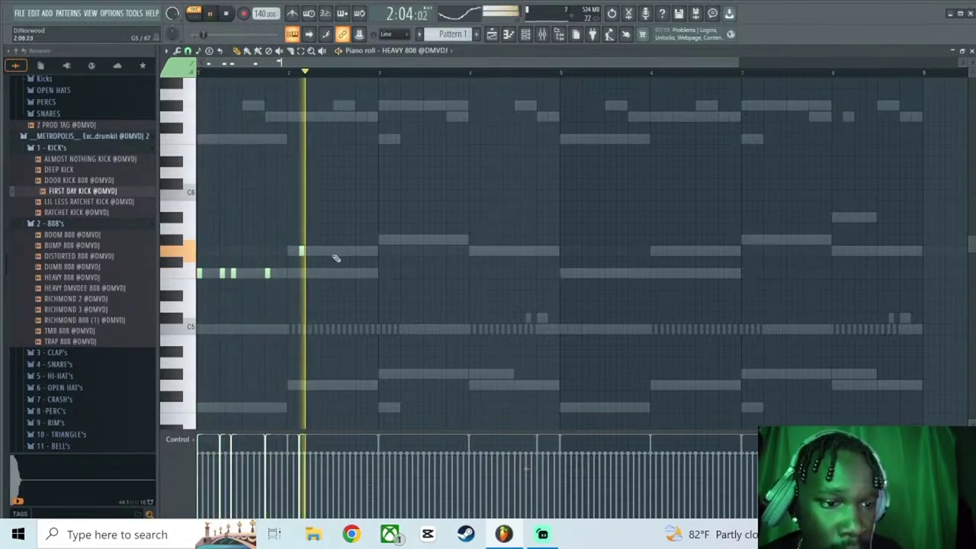
left_click(325, 251)
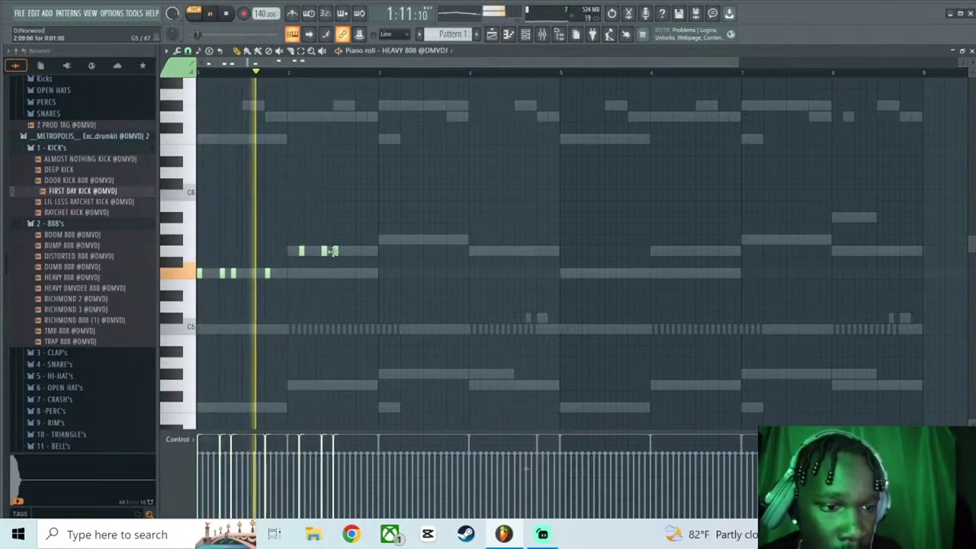
left_click(347, 251)
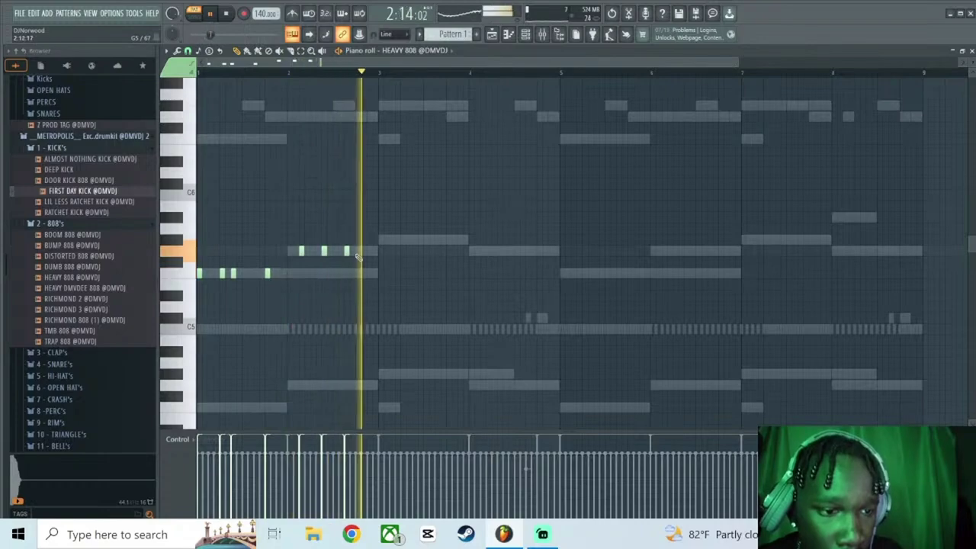
key("space")
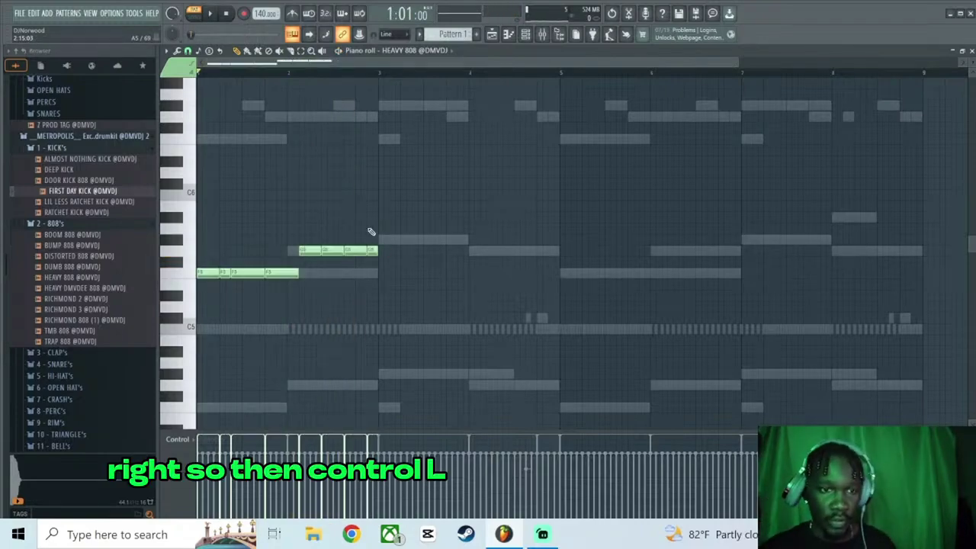
Duplicate the two-bar 808 phrase into bars 3 and 4, raise the copy three semitones to G#5 and A#5, and play it.
key("ctrl+b")
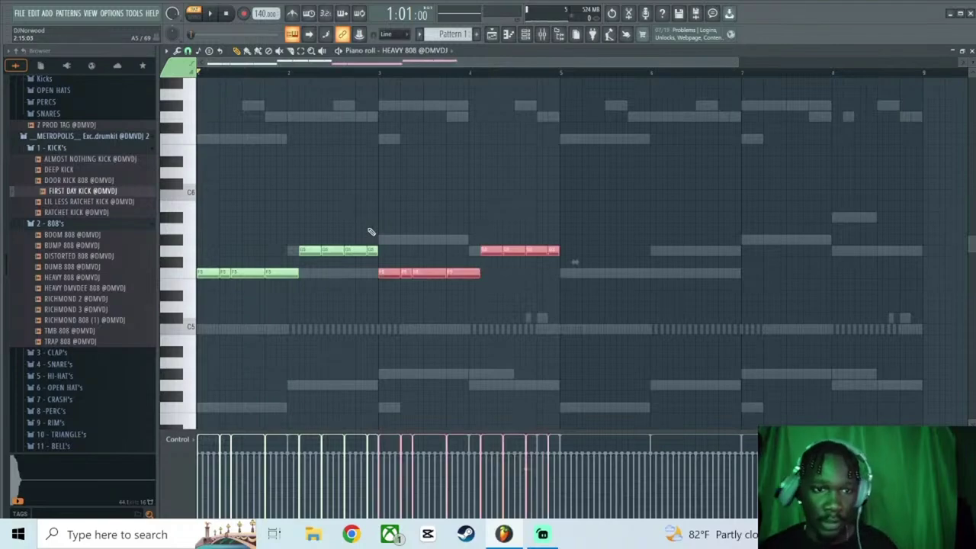
left_click_drag(389, 272, 389, 239)
left_click(397, 272)
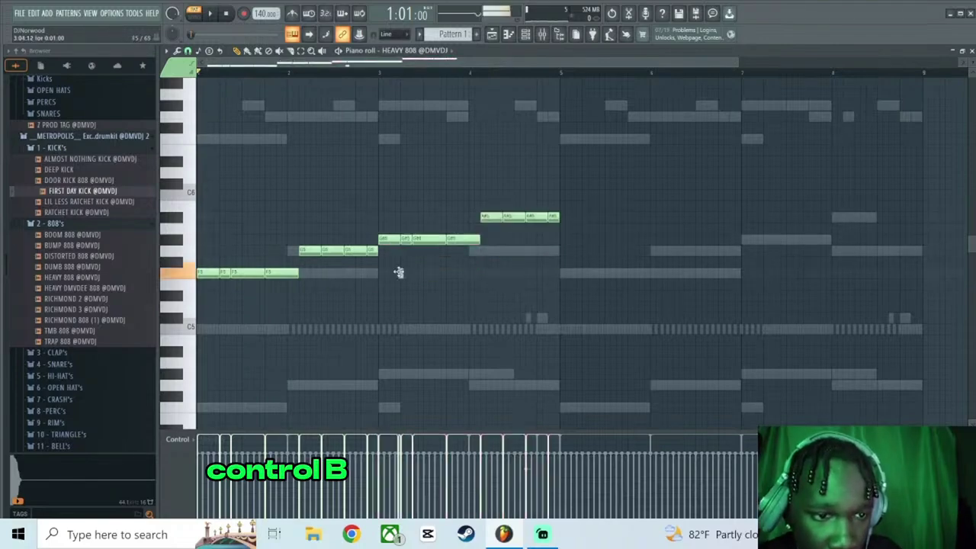
key("space")
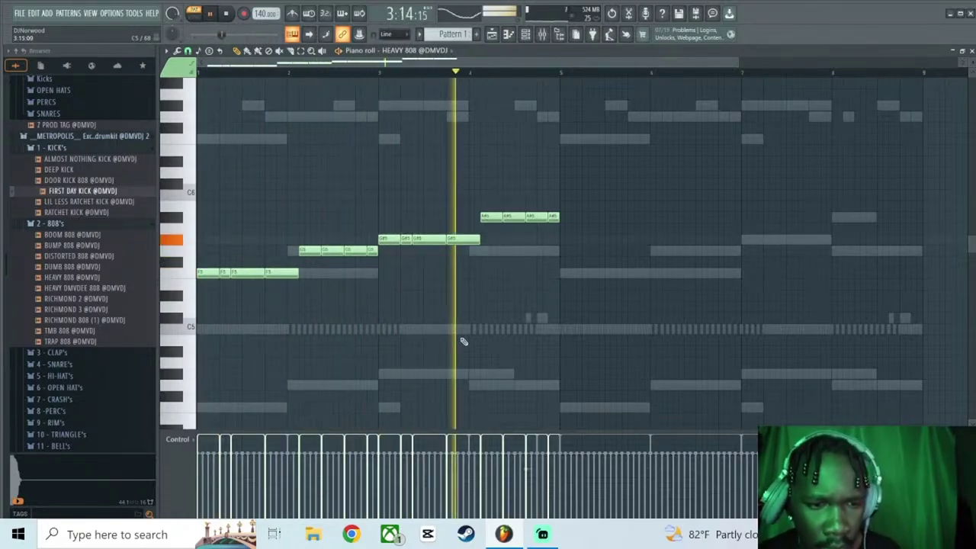
key("space")
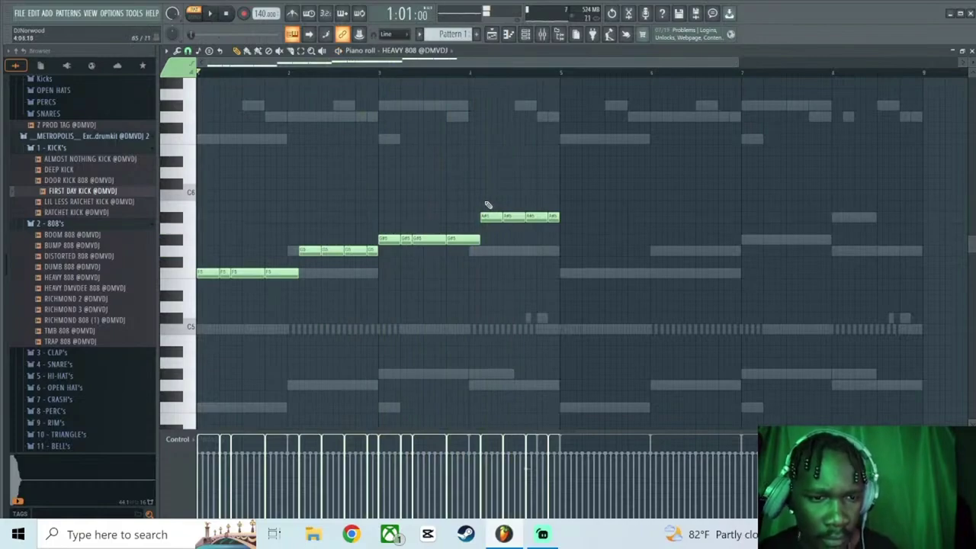
Audition the 808 phrase around bar 4 and lower the last two A#5 notes of that bar to G5.
left_click_drag(556, 251, 556, 252)
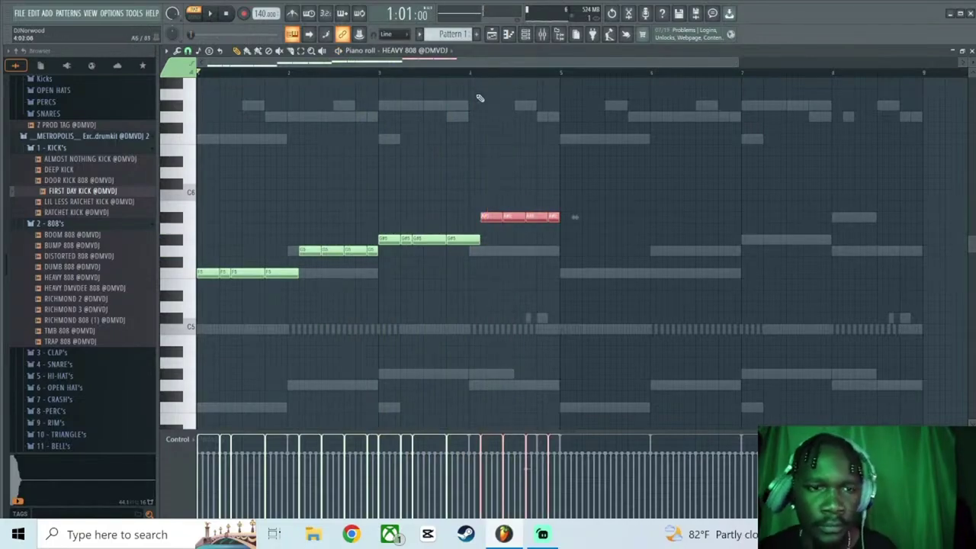
key("space")
key("space")
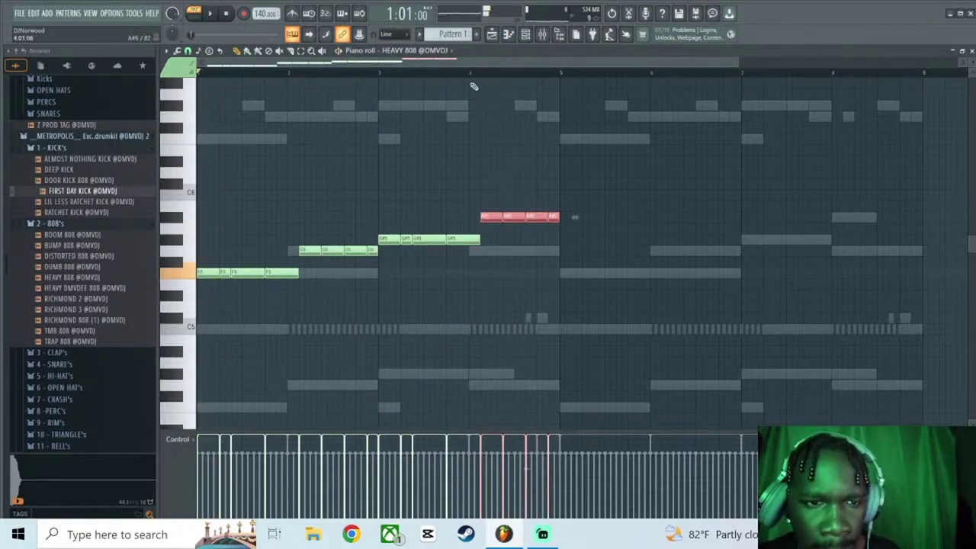
key("space")
key("space")
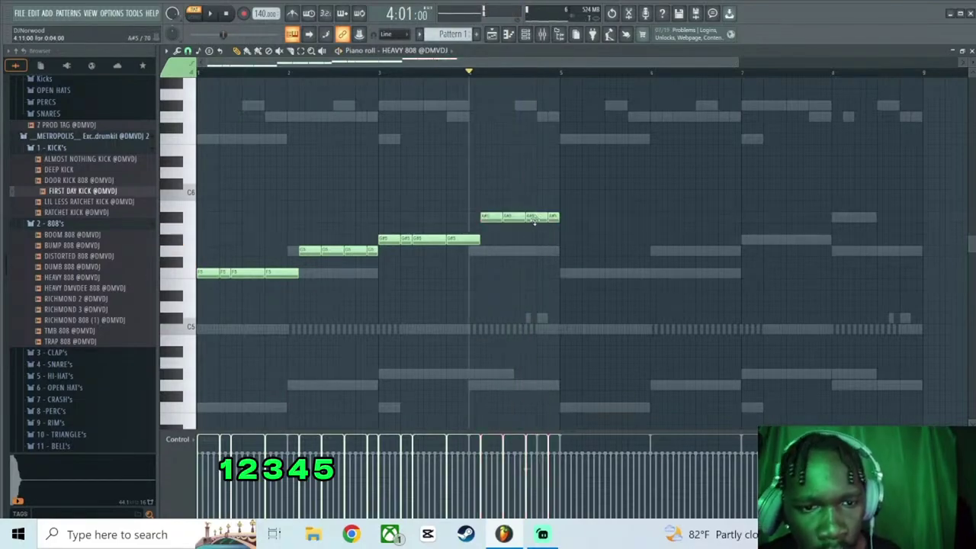
key("space")
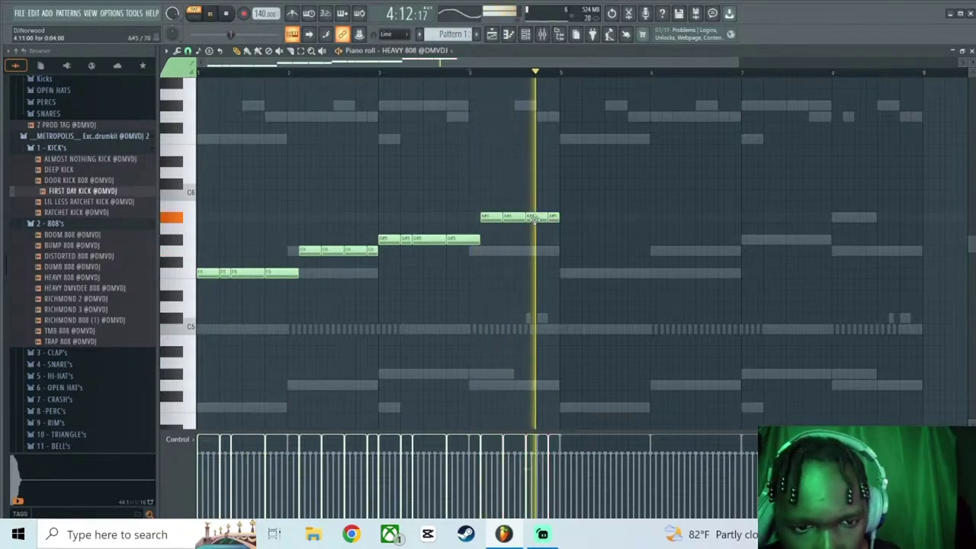
key("space")
left_click_drag(534, 220, 538, 231)
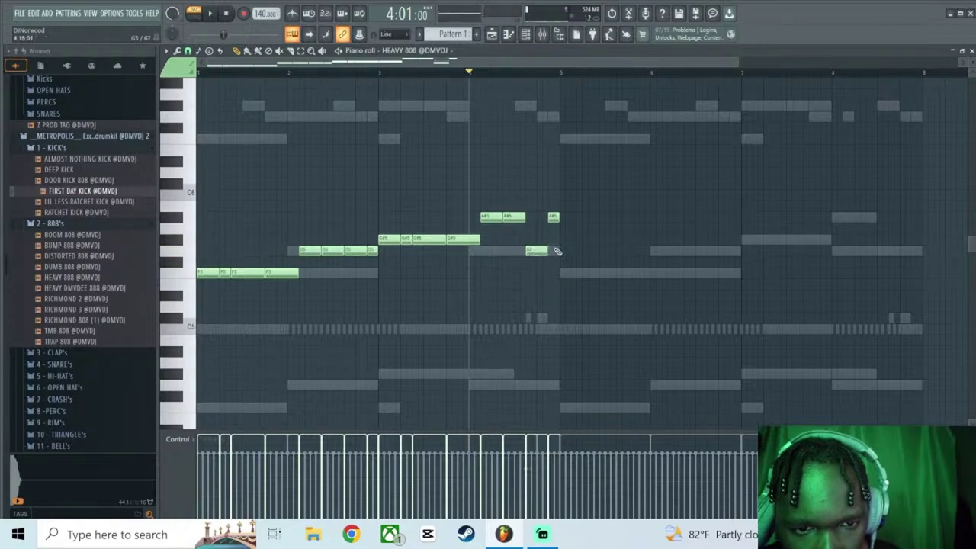
key("space")
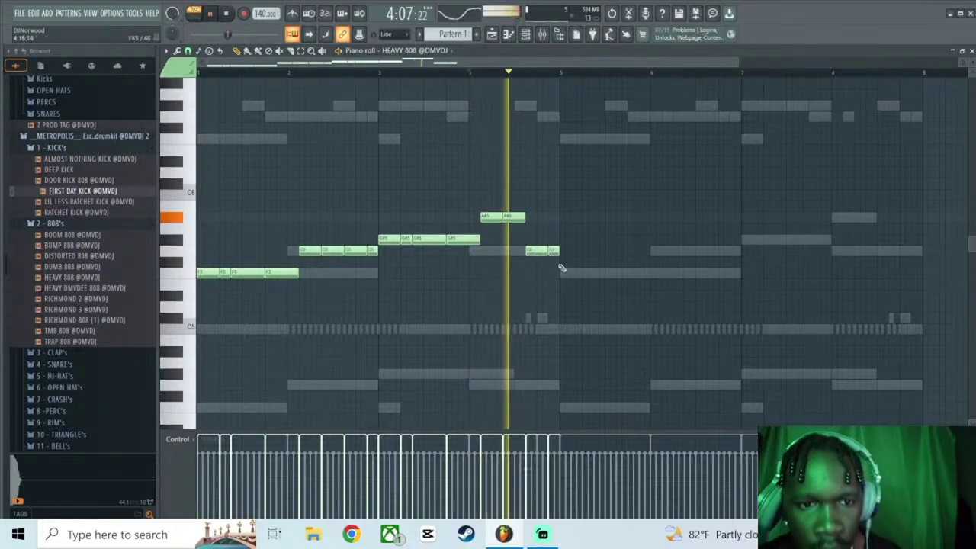
key("space")
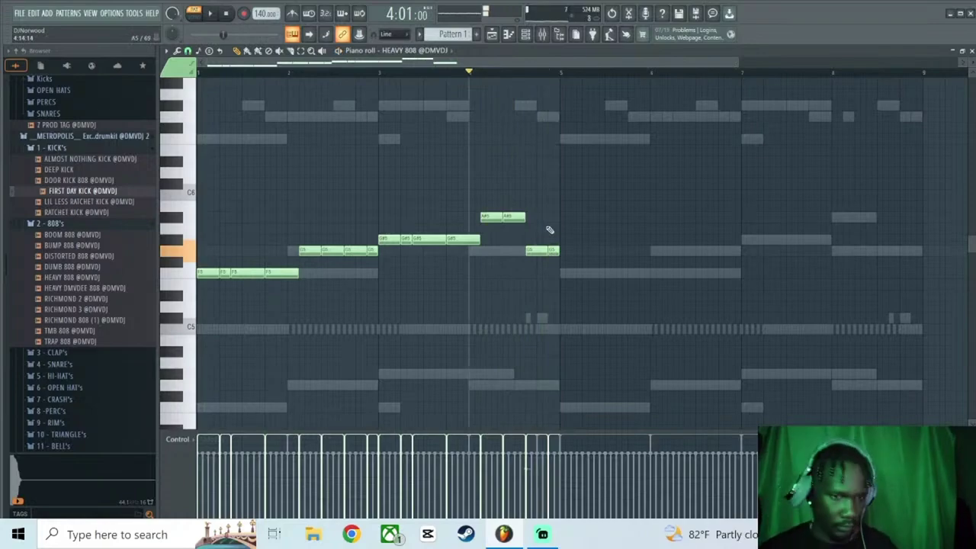
Duplicate the four-bar 808 line into bars 5 to 8 and play the pattern with the channel rack open.
key("ctrl+b")
key("space")
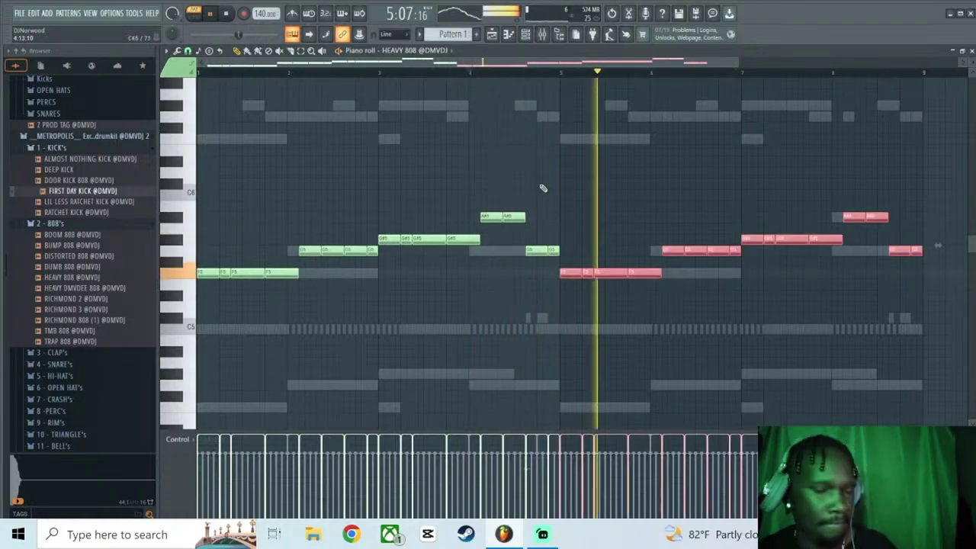
left_click(525, 36)
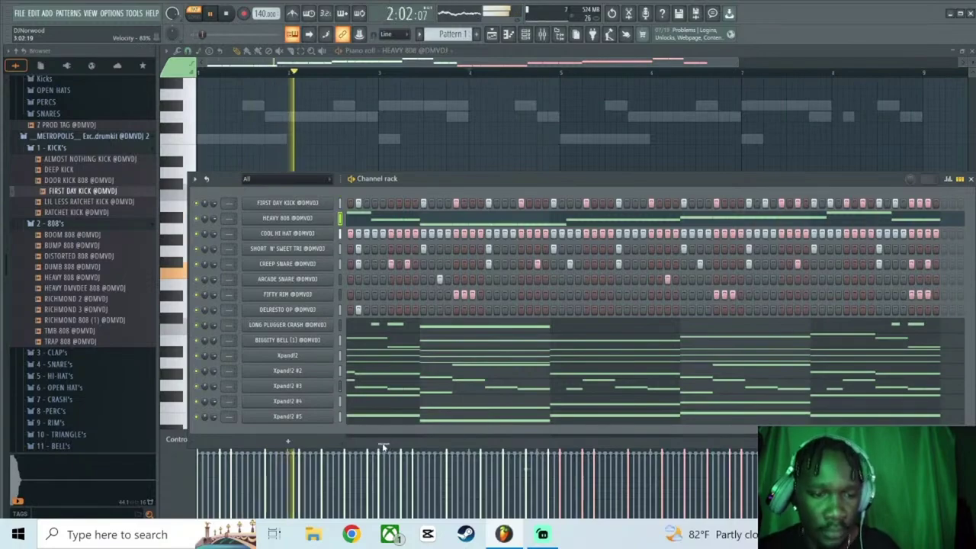
Lower all the FIRST DAY KICK notes by three semitones to A4 in the piano roll.
right_click(328, 202)
left_click(358, 203)
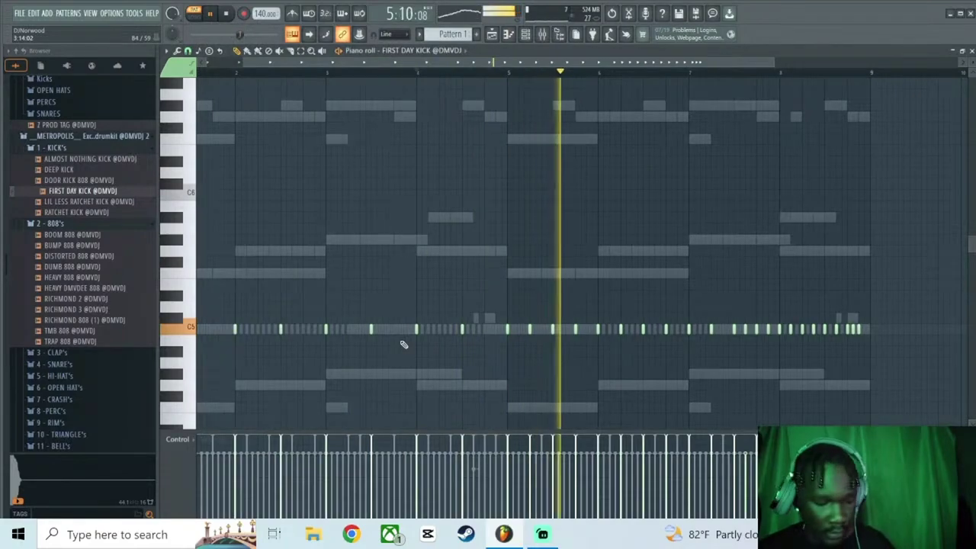
key("Down")
key("Down")
key("Down")
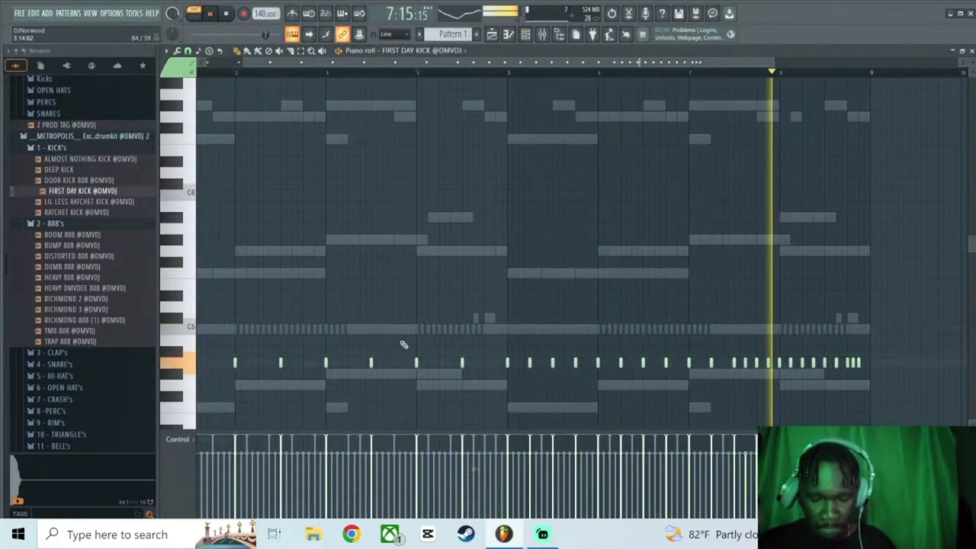
Remove two kick notes from the second half of bar 7 and audition the pattern from bar 5.
key("space")
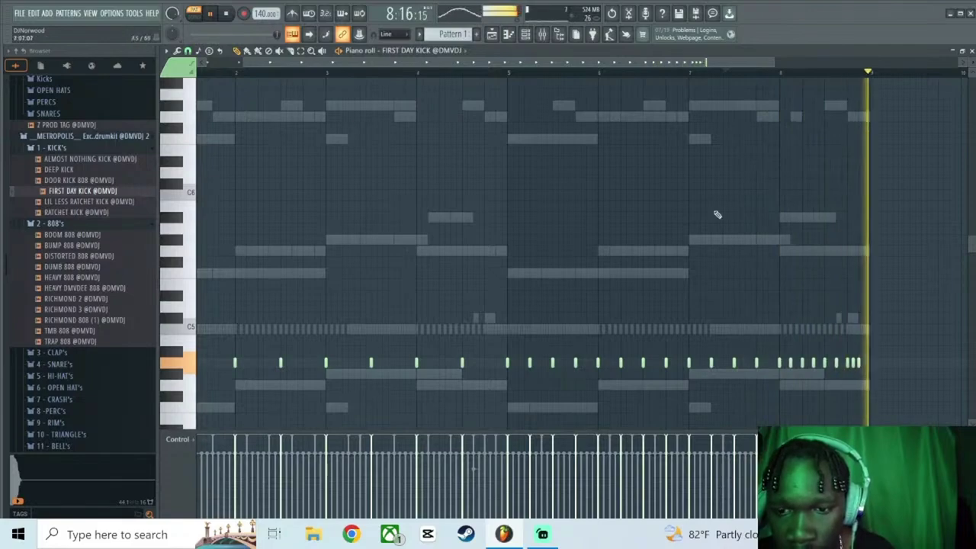
key("space")
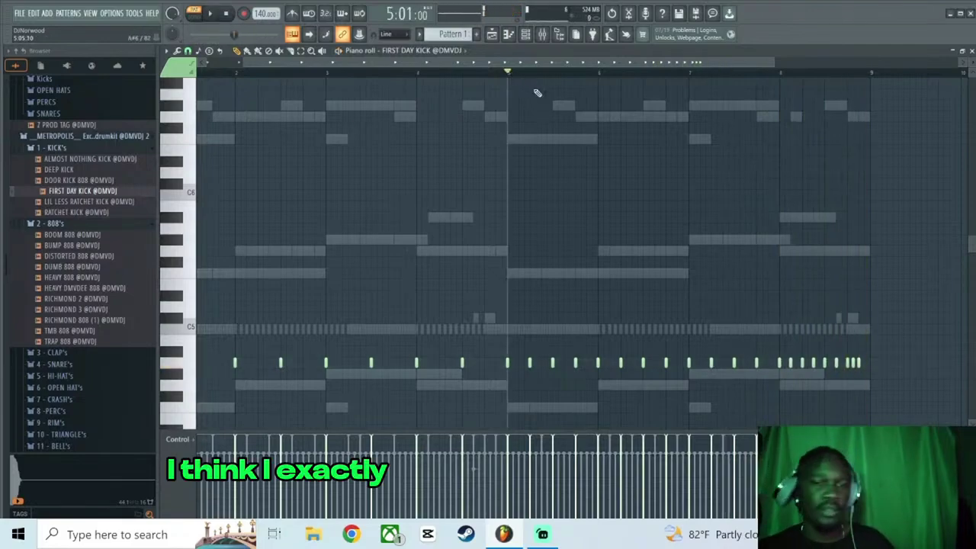
key("space")
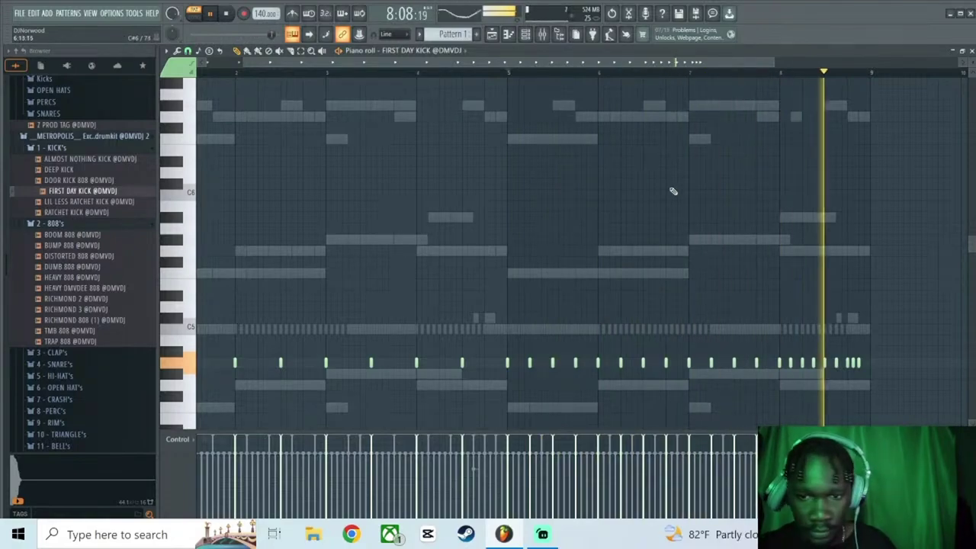
Add another Xpand!2 instrument channel to the channel rack, open its preset categories, and close the plugin without choosing one.
left_click(530, 37)
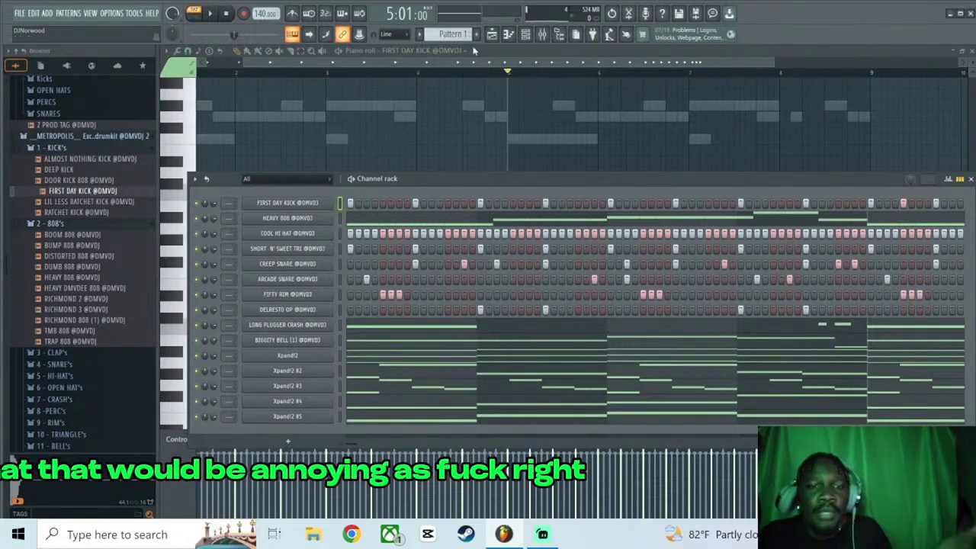
left_click(492, 34)
right_click(222, 89)
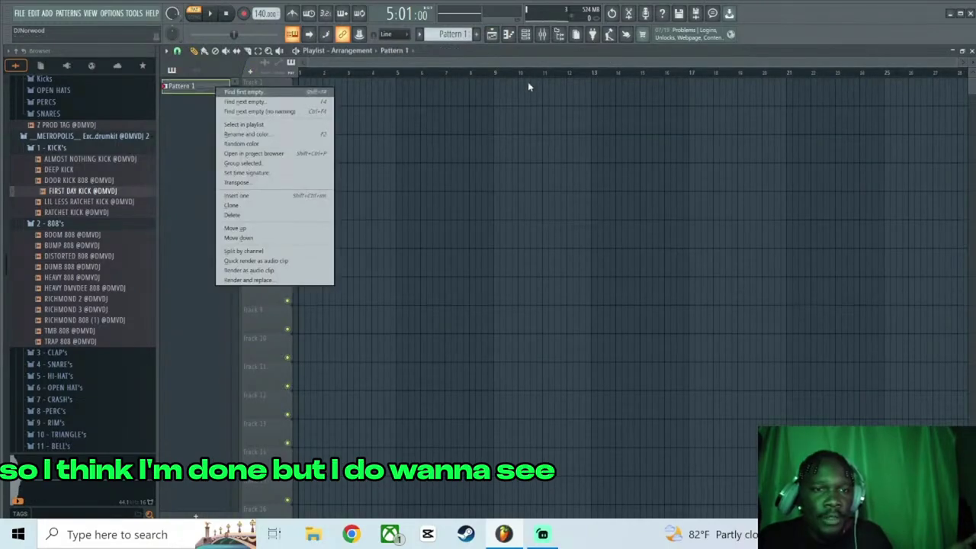
left_click(525, 34)
left_click(287, 442)
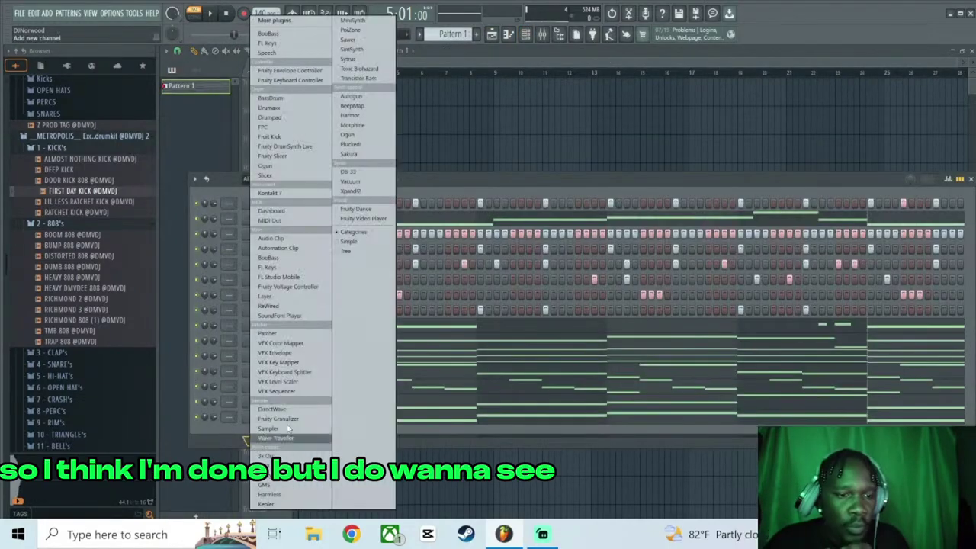
left_click(357, 194)
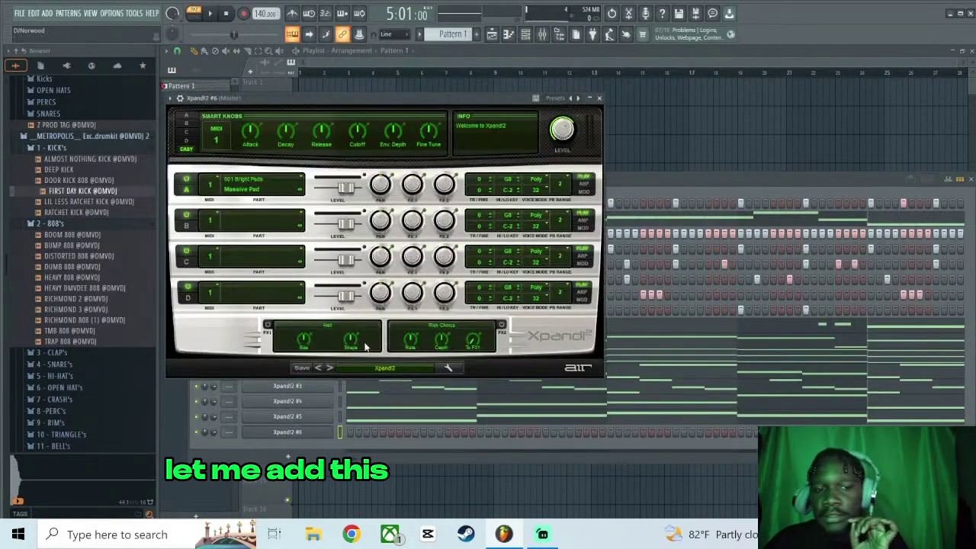
left_click(367, 368)
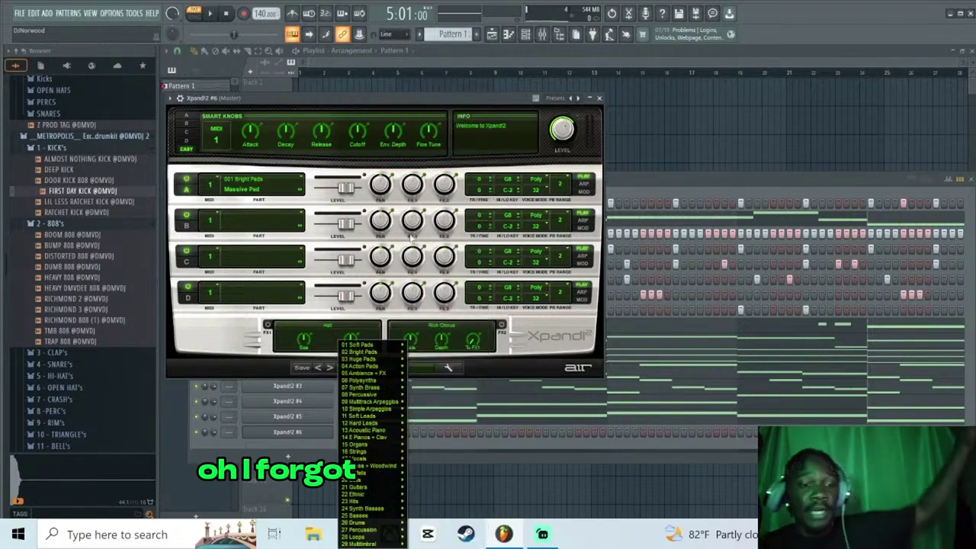
left_click(598, 97)
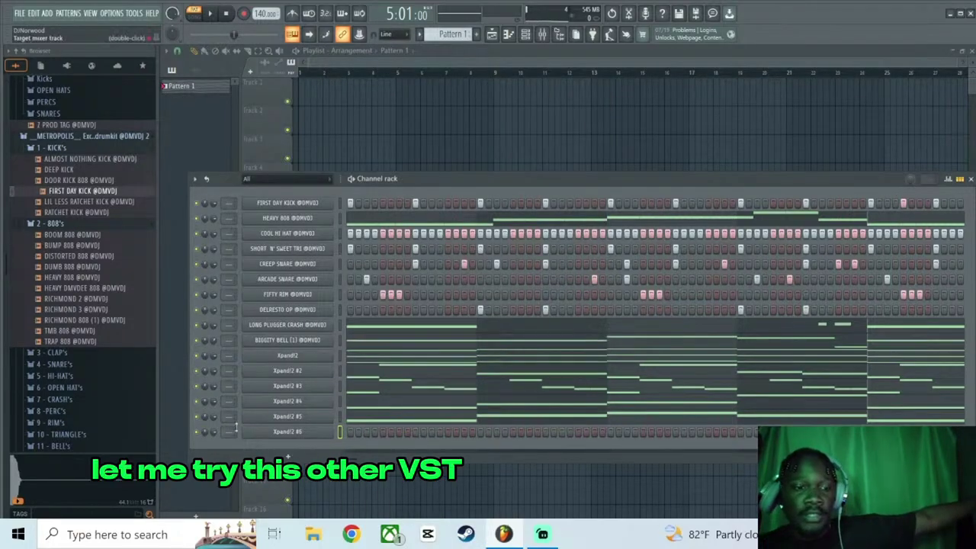
Save the project as "2 niggas watchin" in its own new project folder.
left_click(19, 13)
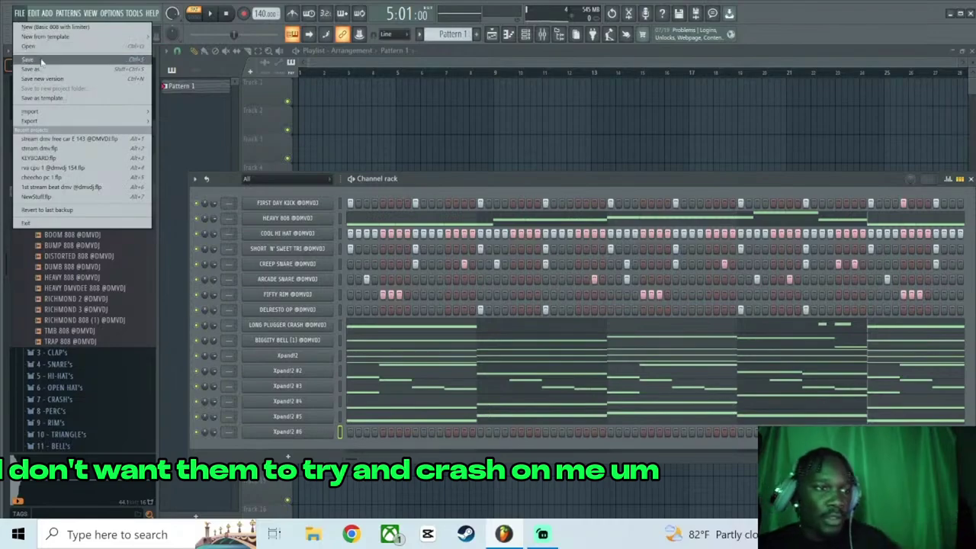
left_click(41, 61)
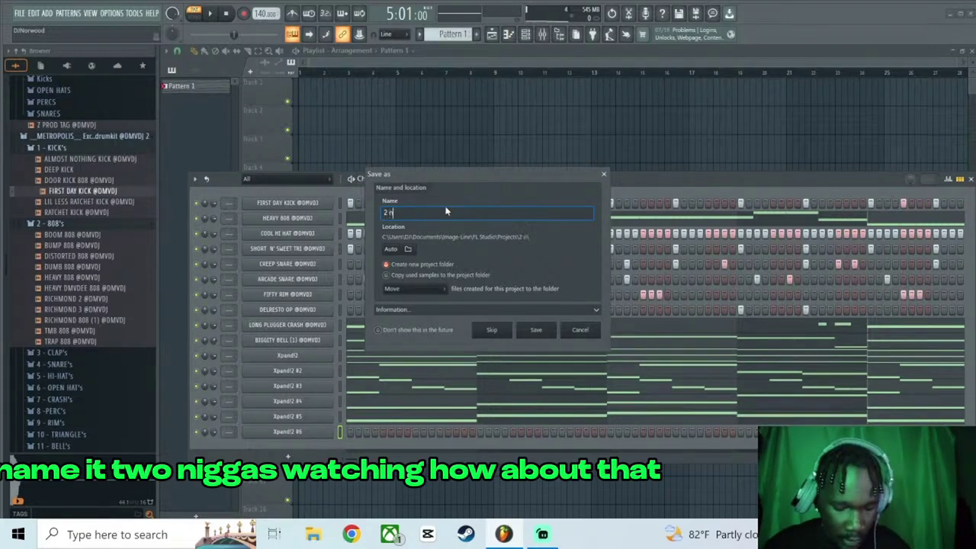
type("iggas watchin")
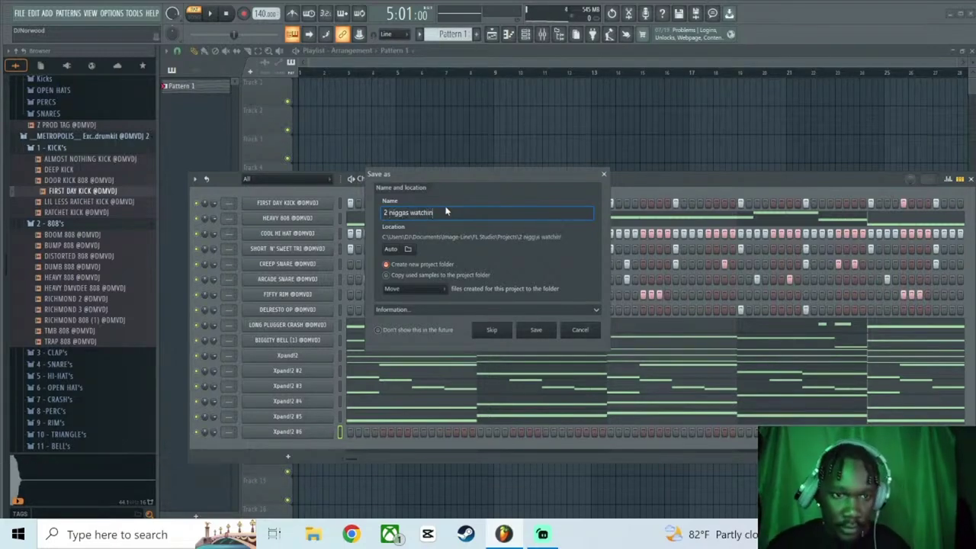
left_click(535, 328)
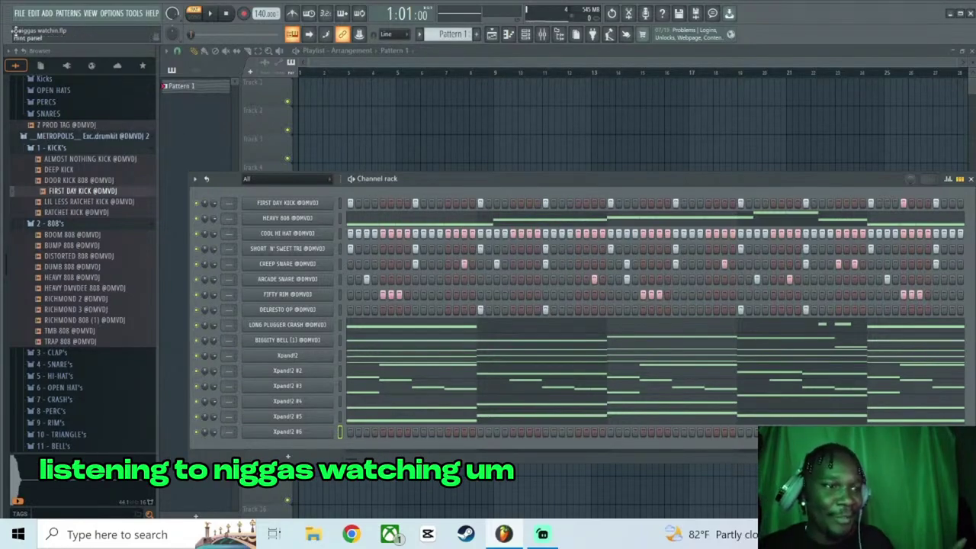
Replace the empty Xpand!2 #6 channel with Kontakt 7.
right_click(321, 433)
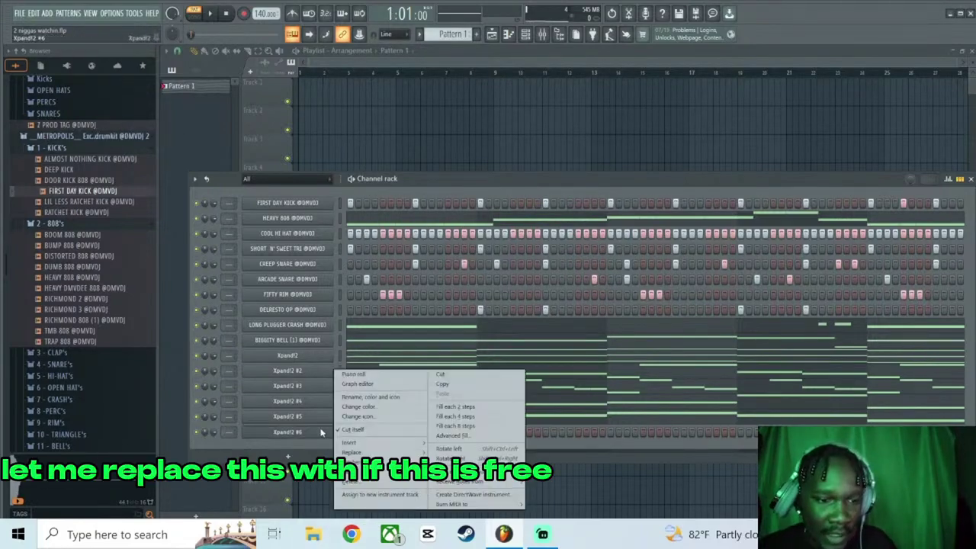
mouse_move(352, 452)
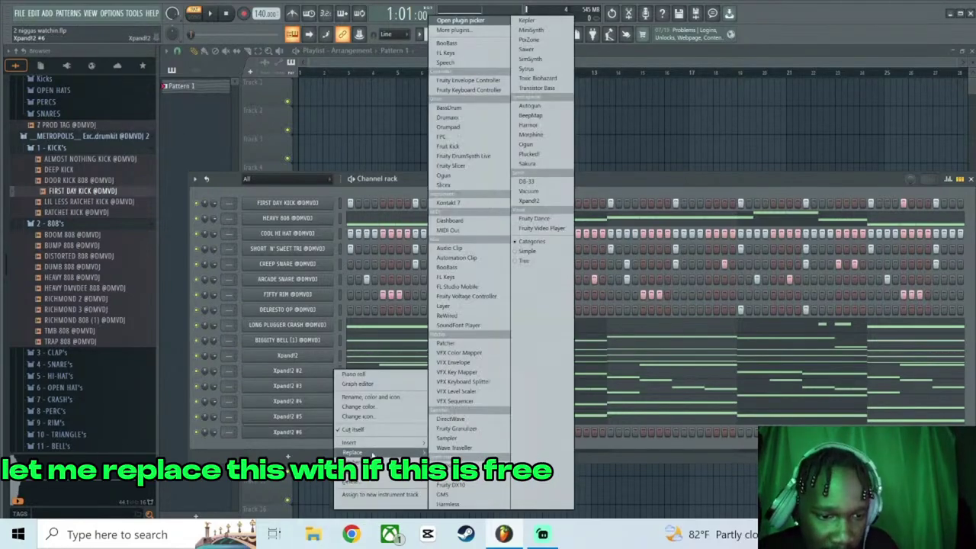
left_click(483, 203)
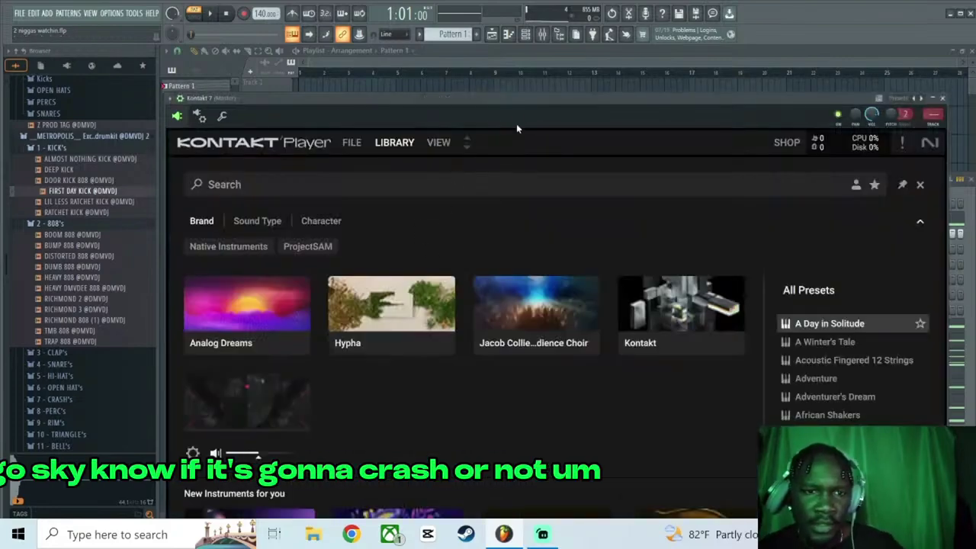
Load the Jacob Collier Audience Choir preset in Kontakt 7 and close the plugin window with its settings unchanged.
left_click_drag(511, 103, 560, 6)
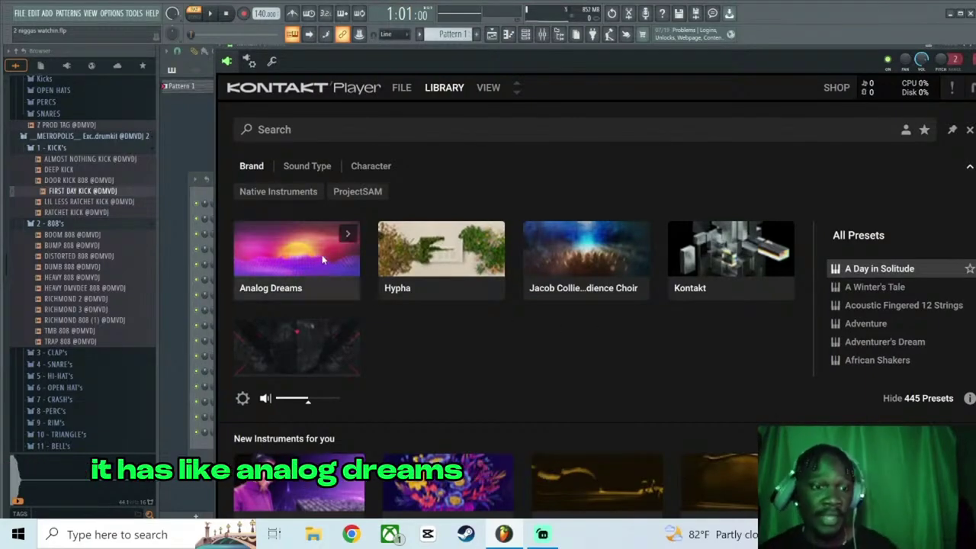
left_click(623, 278)
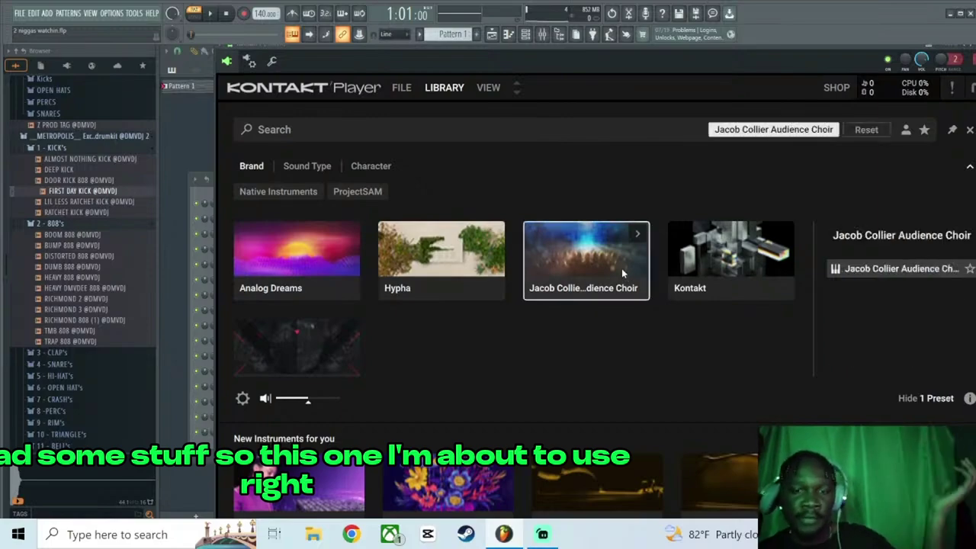
double_click(870, 270)
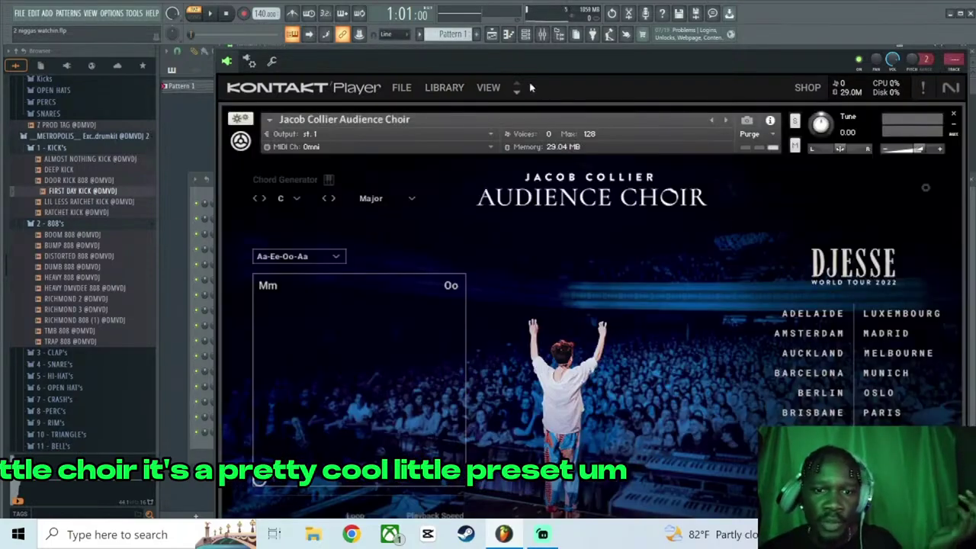
left_click_drag(359, 64, 322, 64)
left_click_drag(241, 45, 257, 70)
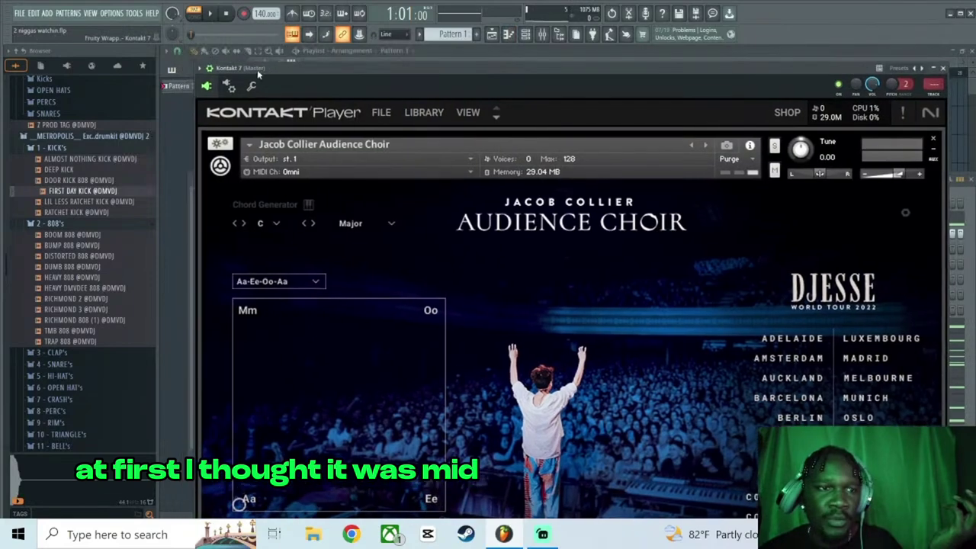
left_click(197, 67)
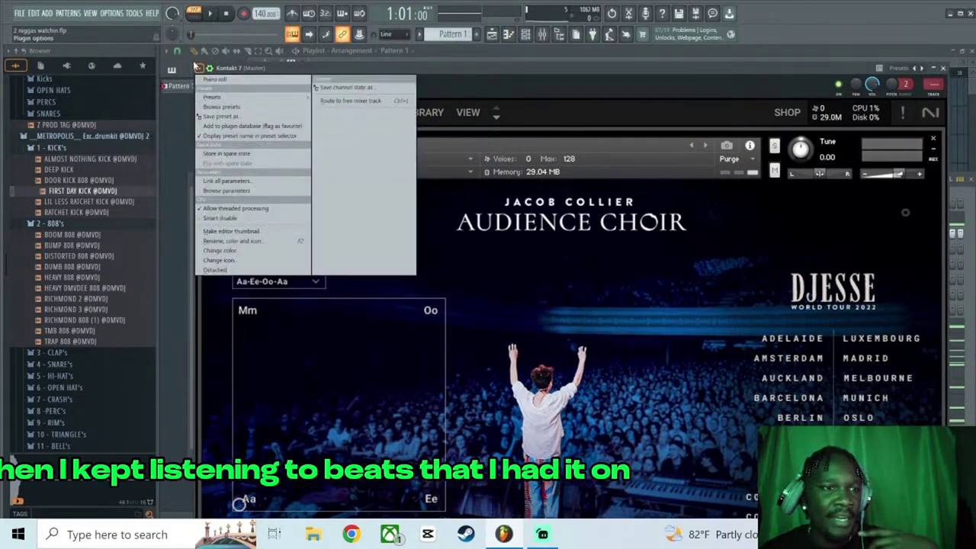
left_click(481, 83)
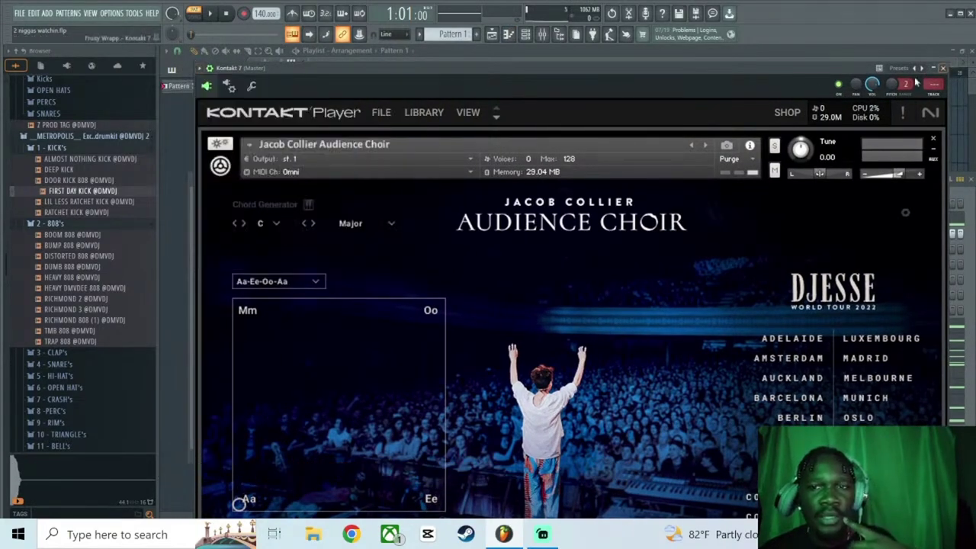
left_click_drag(773, 74, 713, 50)
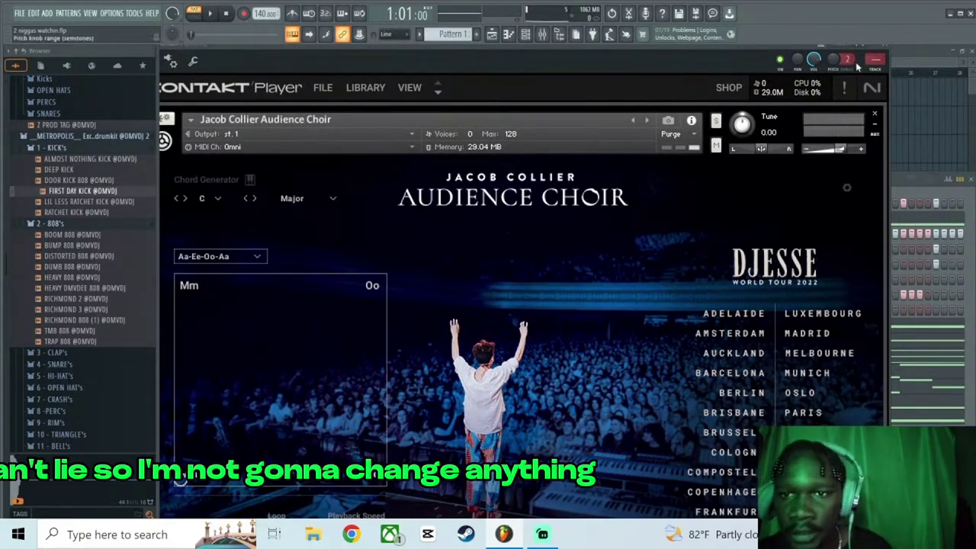
left_click(883, 56)
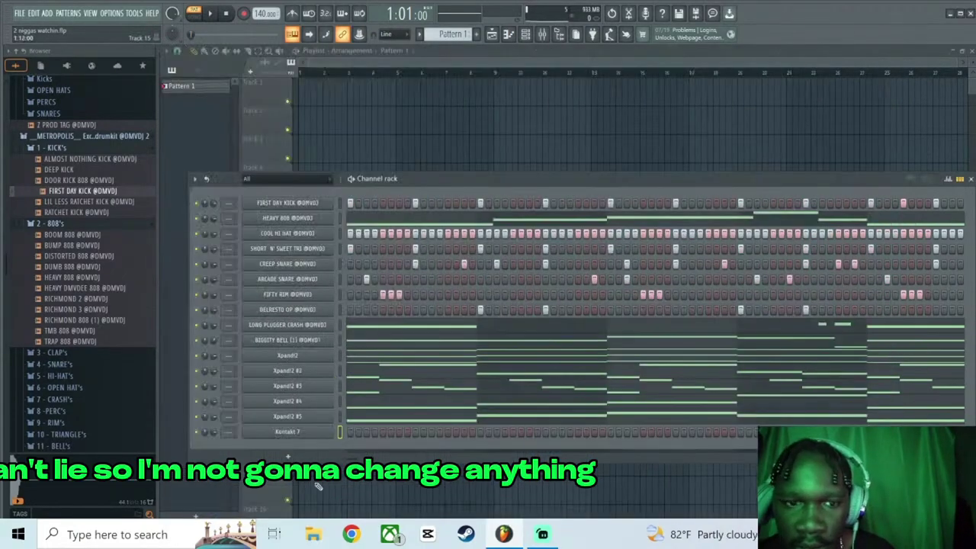
Try a short F5 note in bar 1 of the Kontakt 7 piano roll and audition the pattern.
right_click(334, 370)
left_click(366, 374)
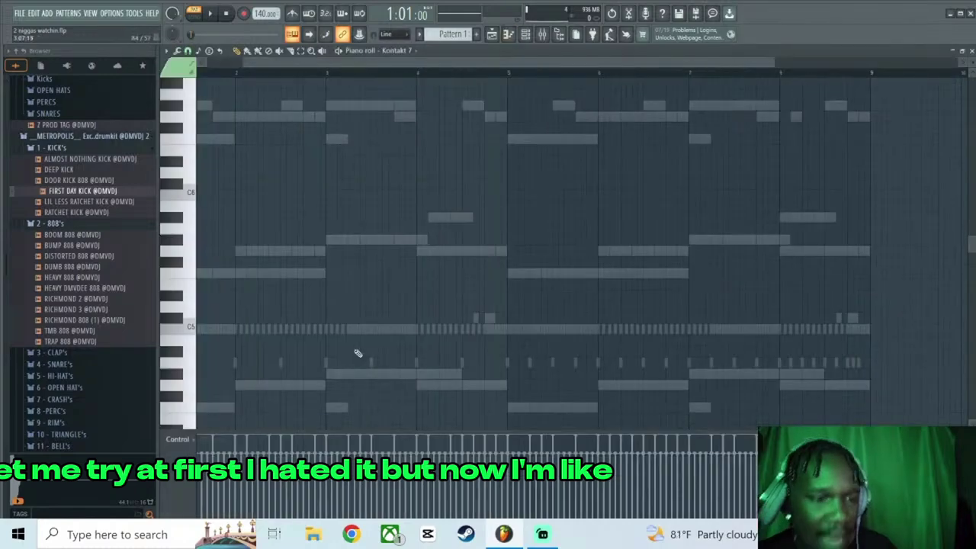
left_click(223, 280)
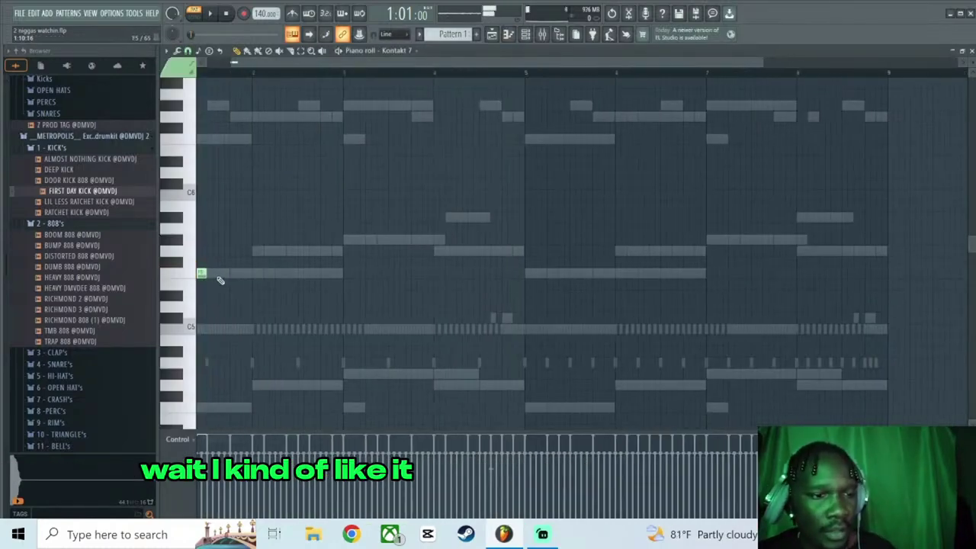
key("space")
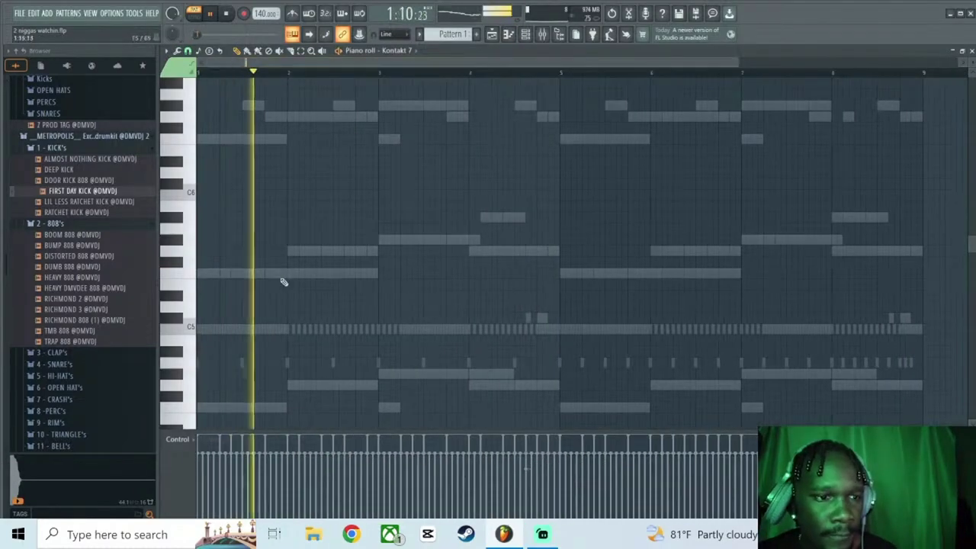
key("space")
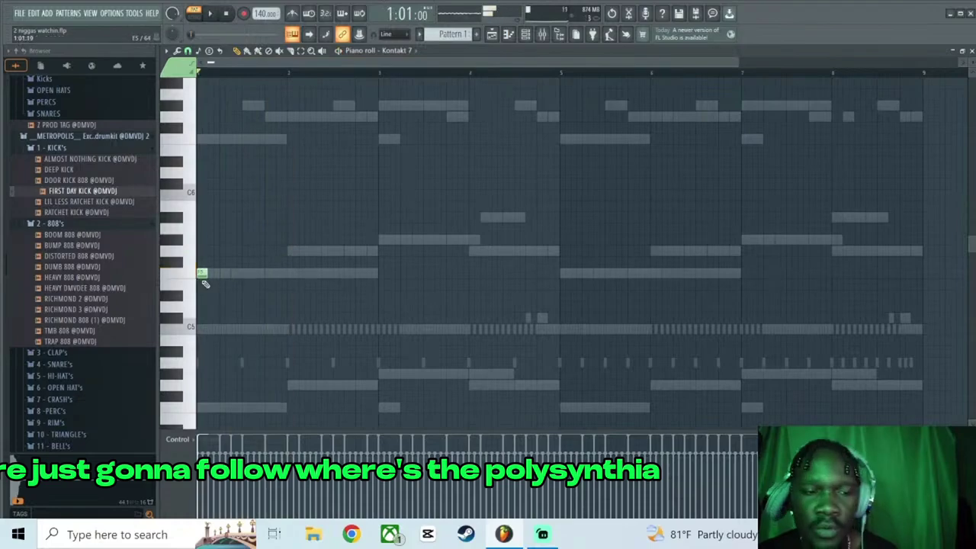
Copy the notes of the Xpand!2 #5 channel into the Kontakt 7 channel and play the pattern.
left_click(524, 34)
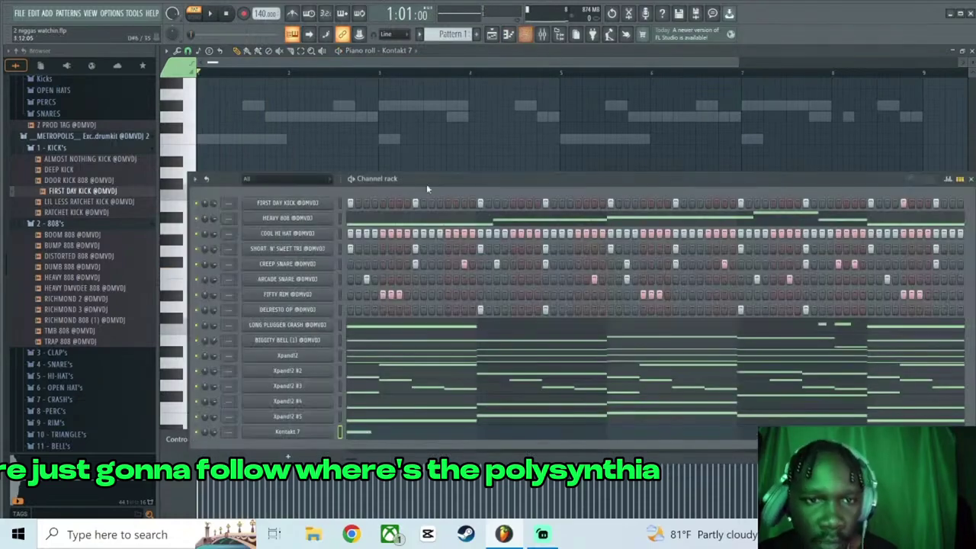
right_click(317, 418)
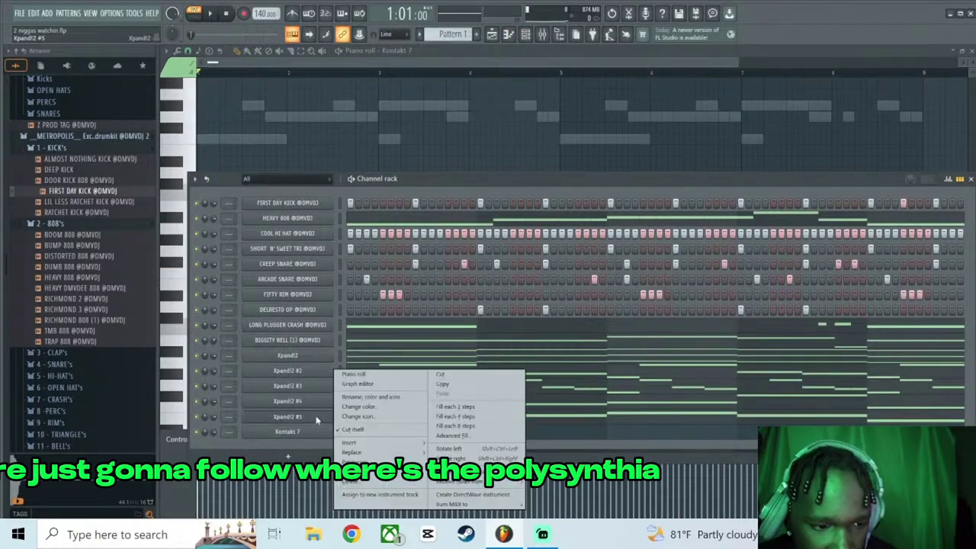
left_click(462, 386)
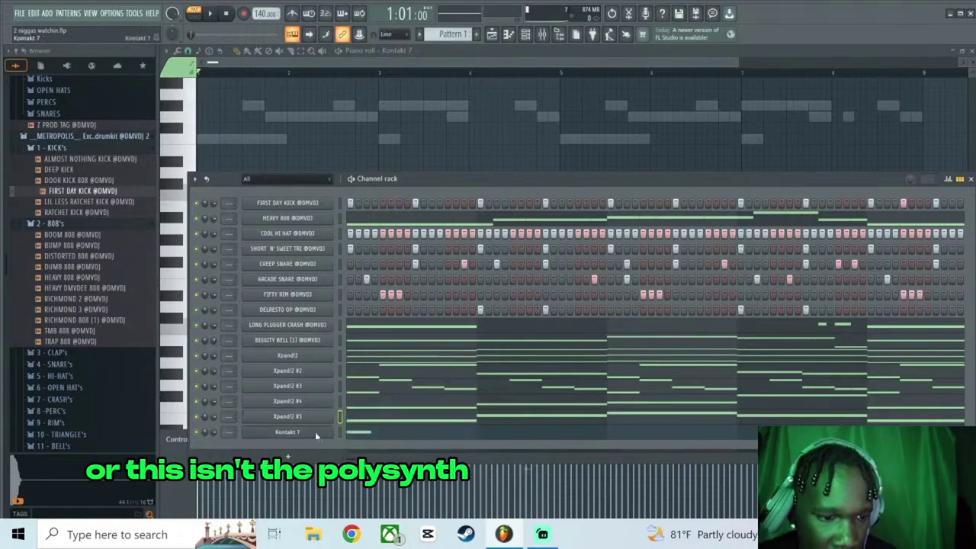
right_click(320, 432)
left_click(435, 403)
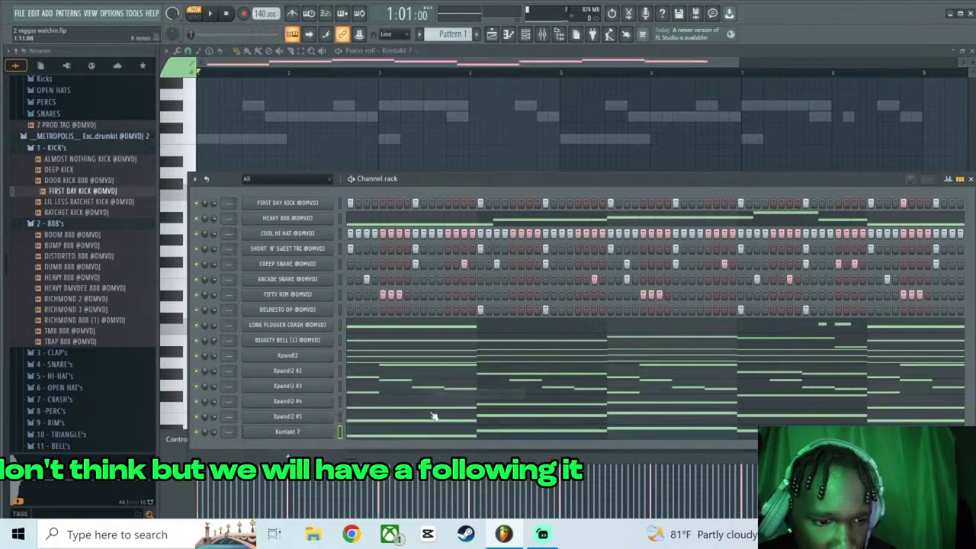
key("space")
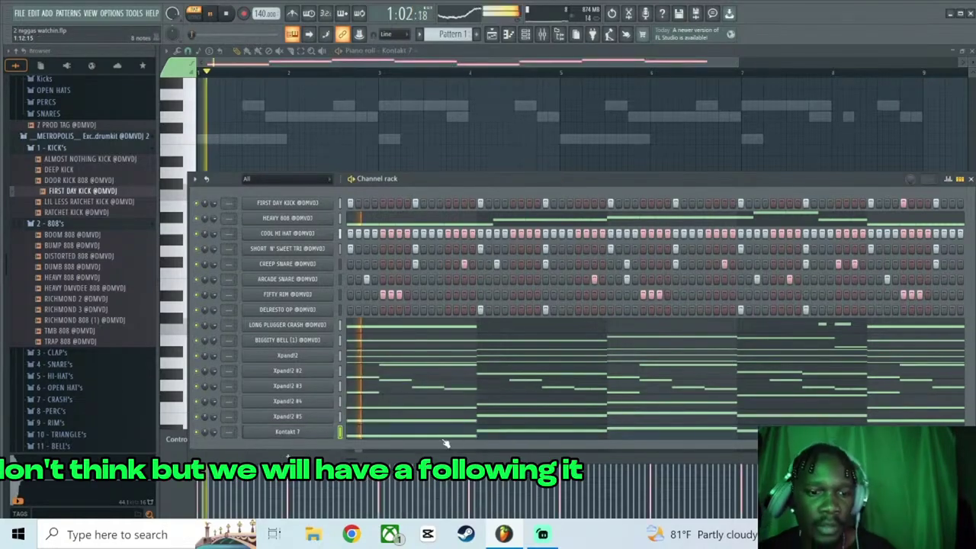
Solo the Kontakt 7 channel, unmute all the Xpand!2 channels and play the pattern as melody only.
right_click(204, 433)
left_click(206, 341)
key("space")
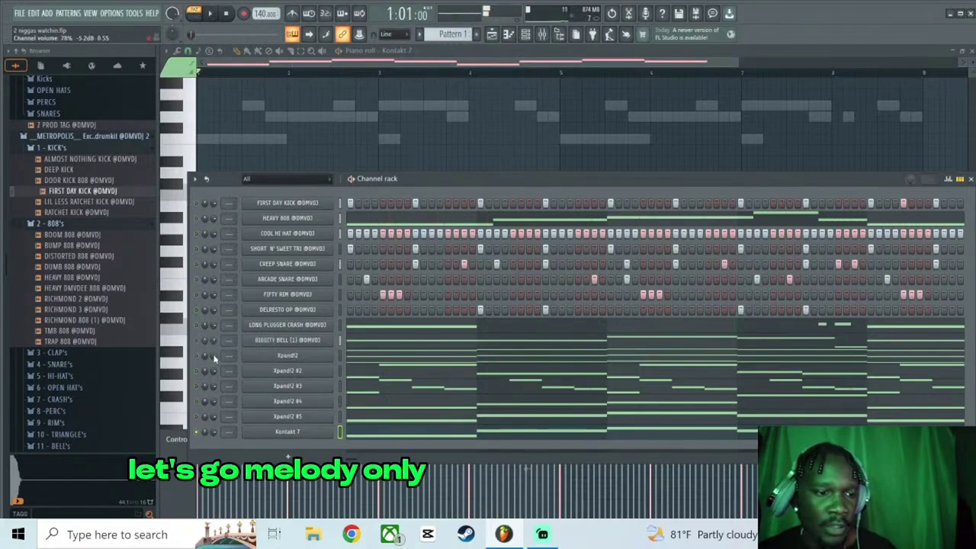
key("space")
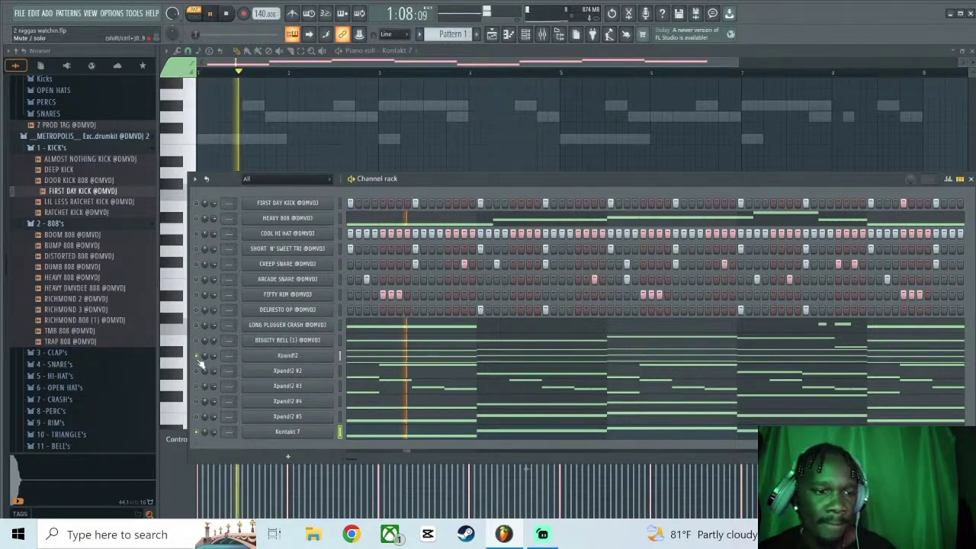
left_click(196, 370)
left_click(196, 385)
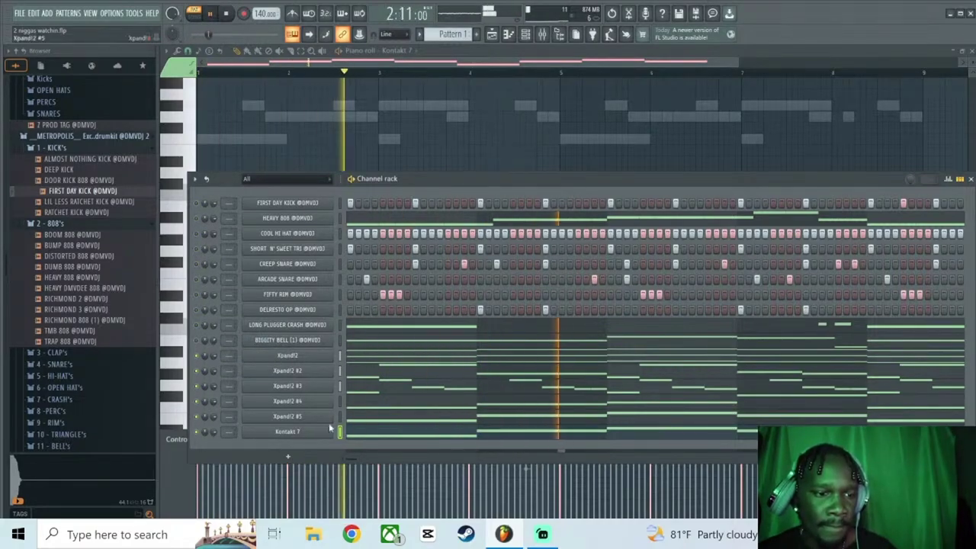
Delete the four Kontakt 7 notes in bars 1 to 4, keeping the ones in bars 5 to 8.
key("F5")
left_click(482, 437)
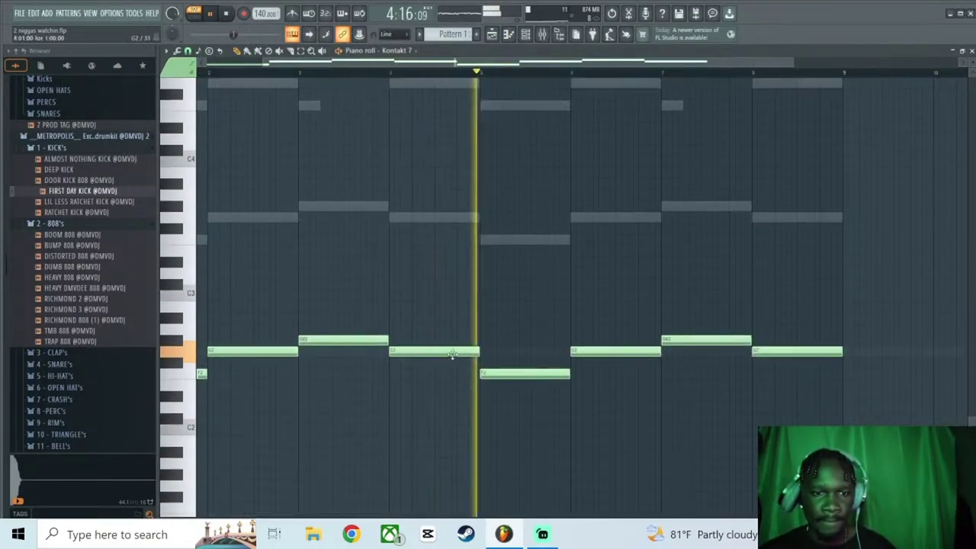
left_click_drag(396, 68, 353, 68)
key("space")
right_click(298, 351)
right_click(281, 374)
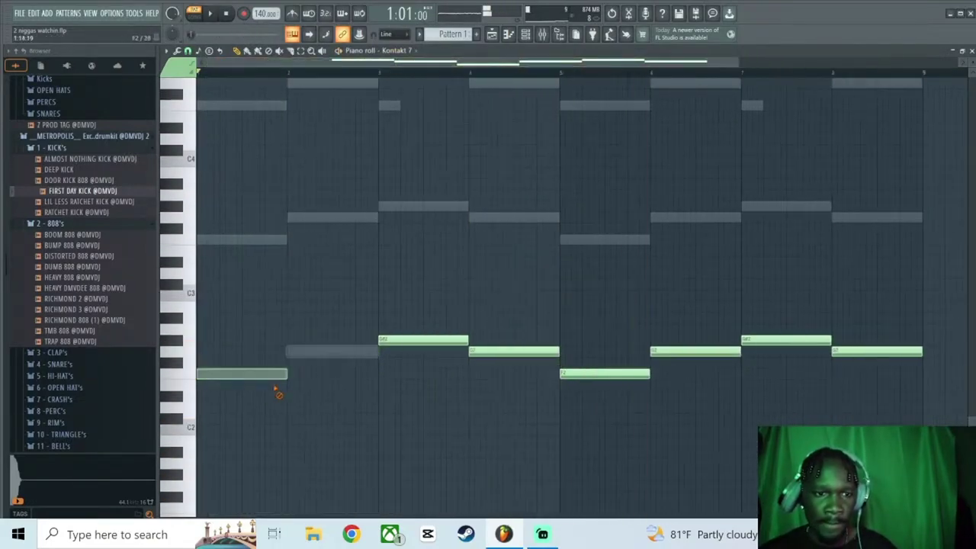
right_click(480, 352)
right_click(458, 340)
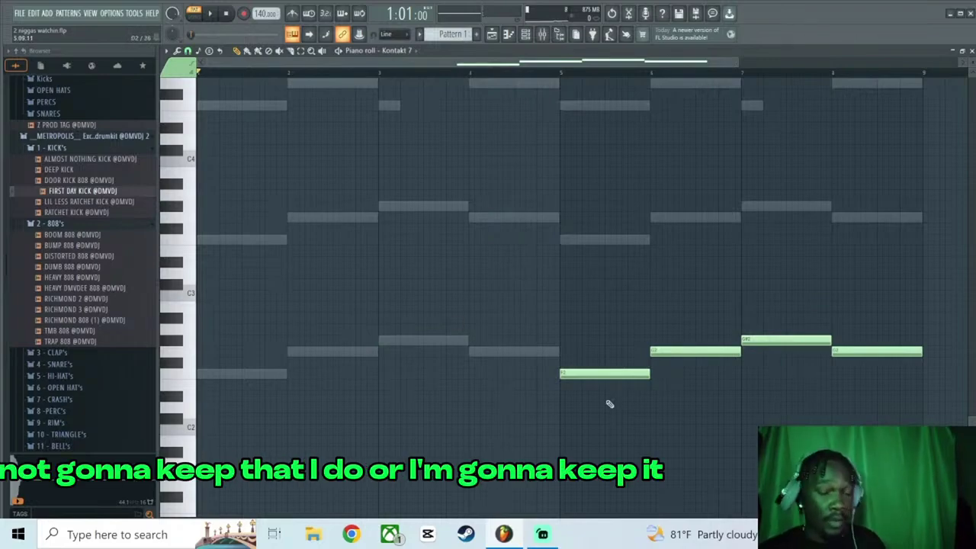
Select the Kontakt 7 notes in bars 5 to 8 and audition the pattern from bar 5.
left_click_drag(559, 291, 970, 458)
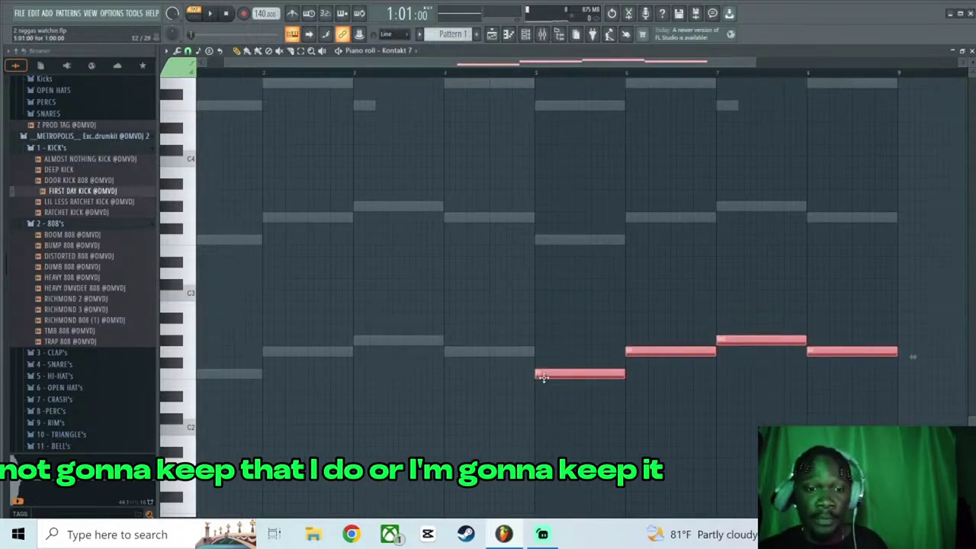
left_click(534, 71)
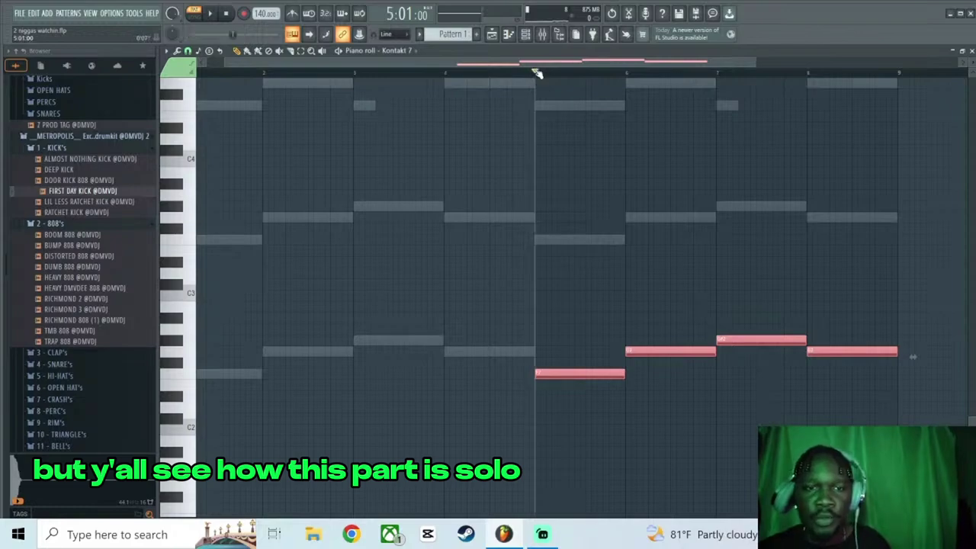
key("space")
key("space")
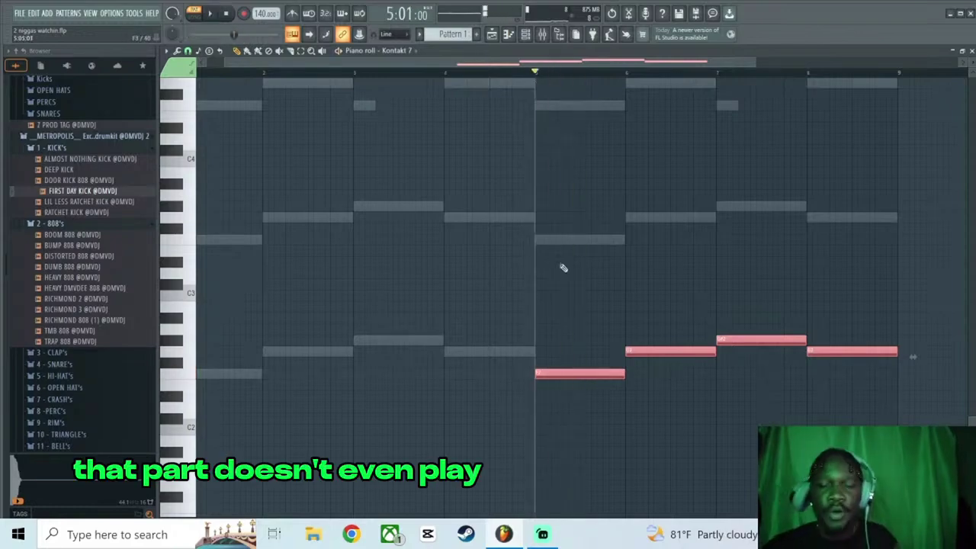
Copy the bar 5 to 8 choir notes into bars 1 to 4, raise the copies two octaves and play them.
left_click_drag(587, 294, 880, 447)
left_click_drag(606, 374, 242, 373, "shift")
key("ctrl+Up")
key("ctrl+Up")
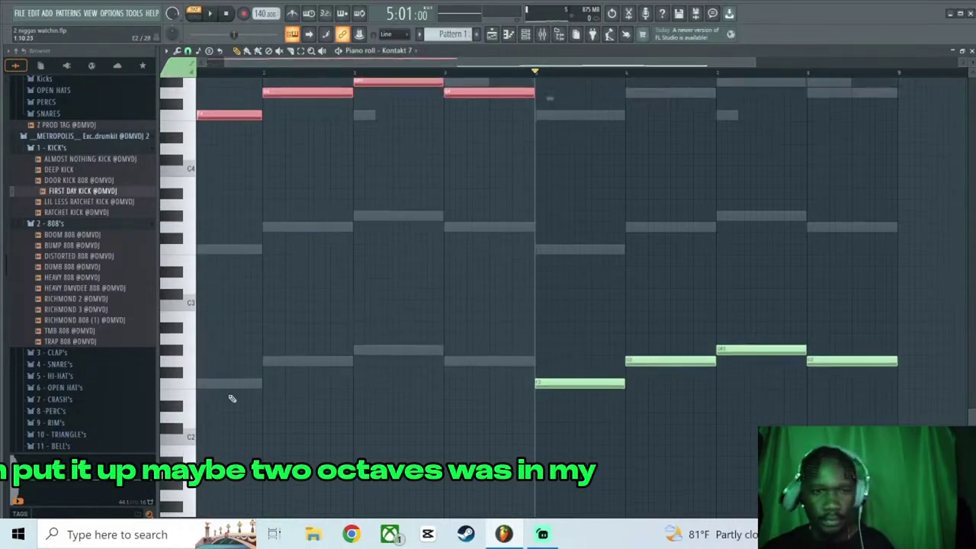
key("space")
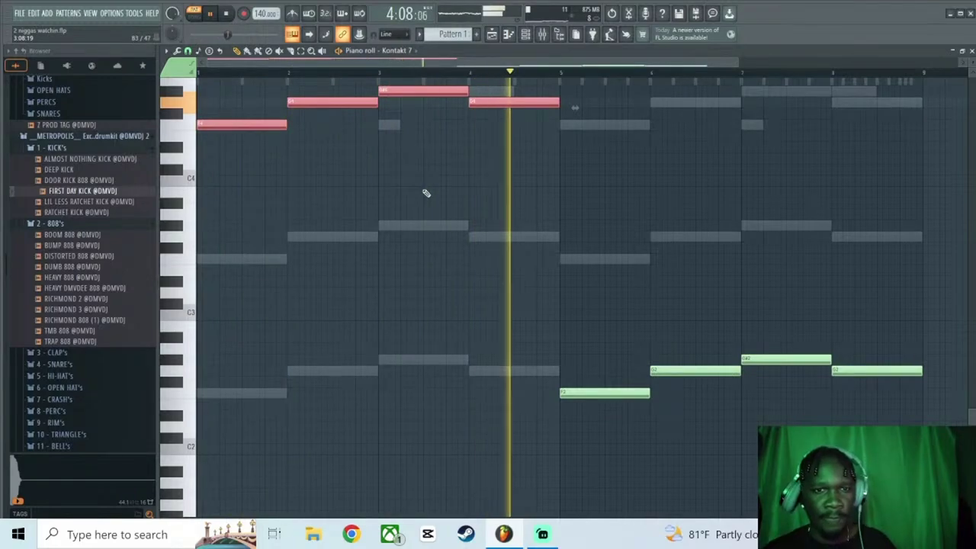
key("space")
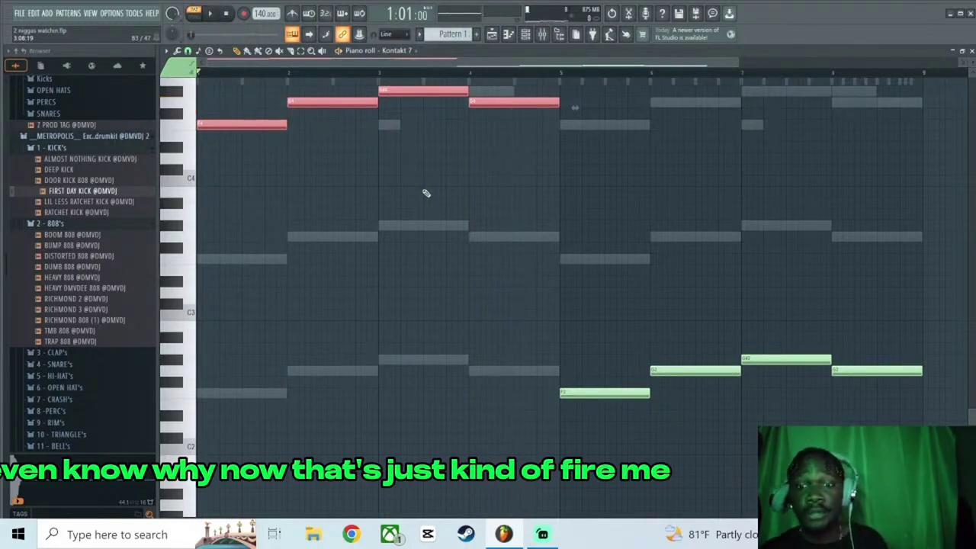
Try the bar 1 to 4 choir notes one and two octaves lower during playback and return them to the F4 register.
scroll(426, 193, "down", 1)
scroll(426, 193, "up", 4)
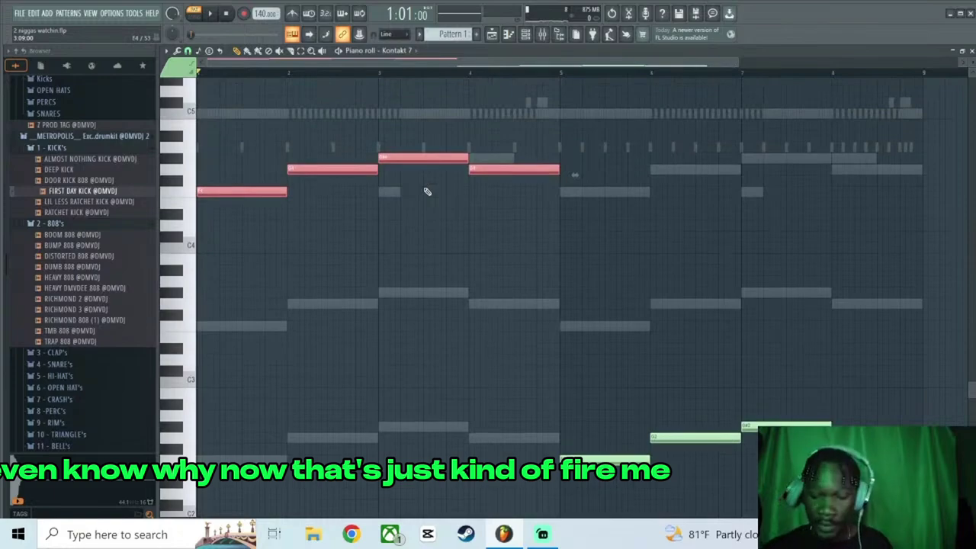
key("Down")
key("Up")
key("ctrl+Down")
key("space")
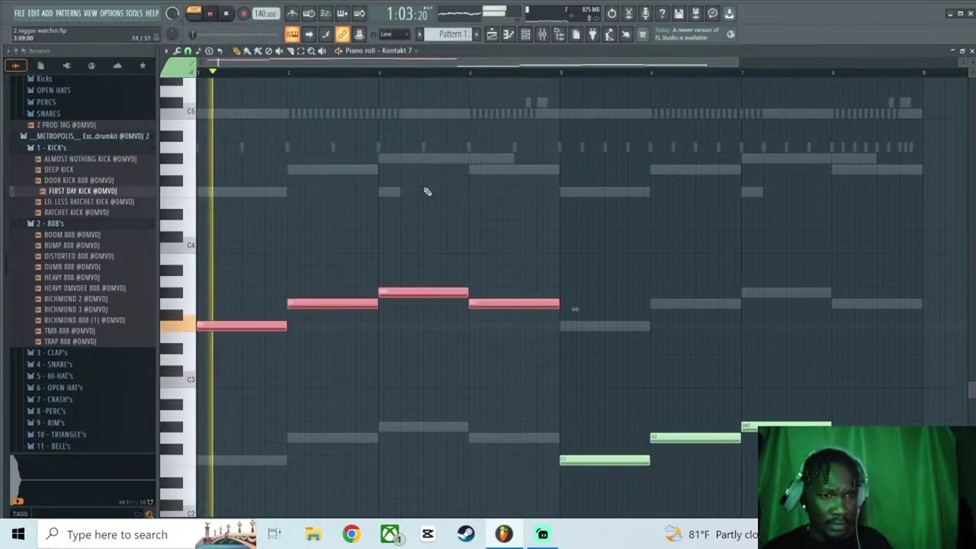
key("ctrl+Up")
key("ctrl+Down")
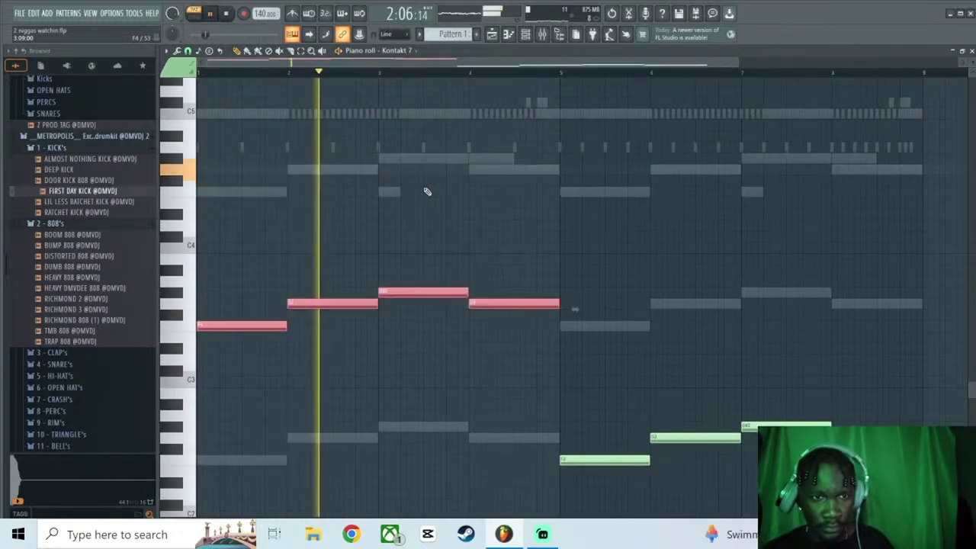
key("ctrl+Down")
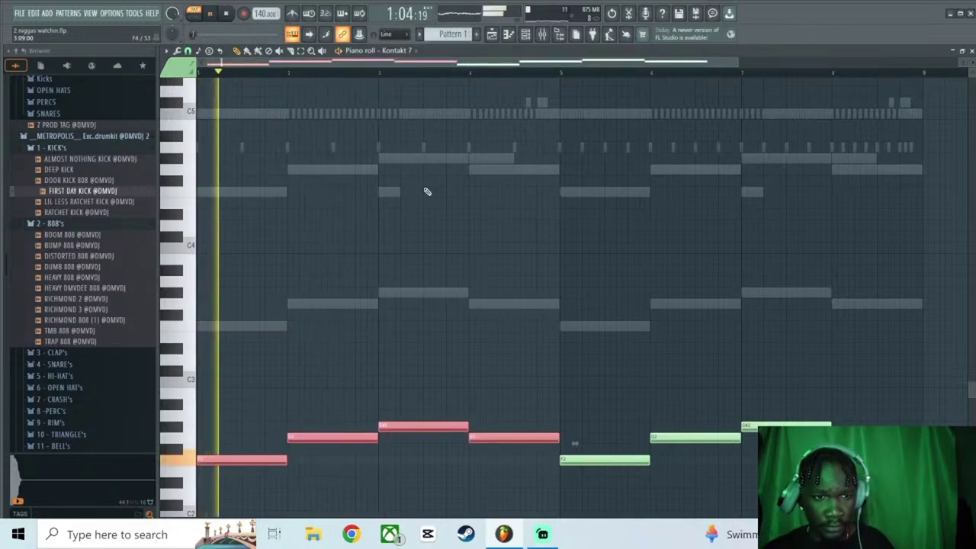
key("ctrl+Up")
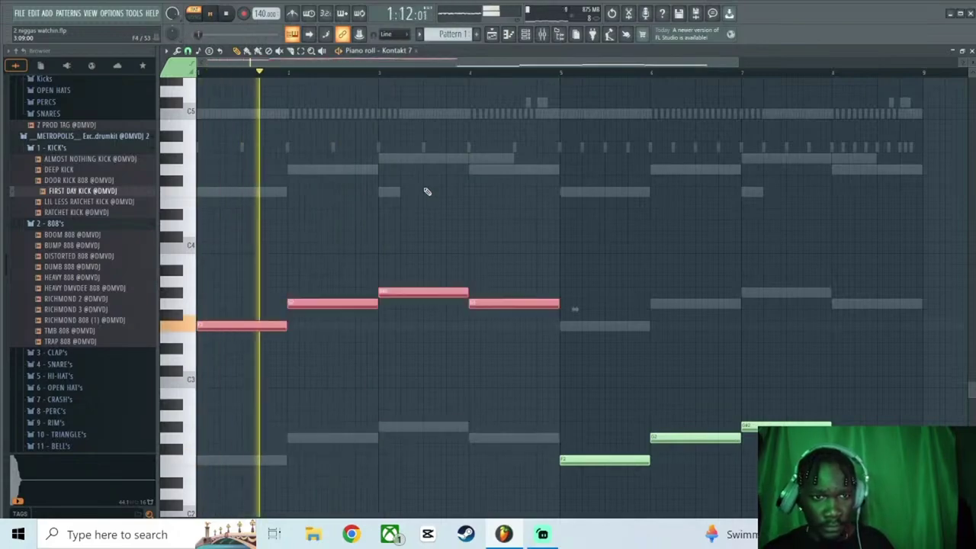
key("ctrl+Up")
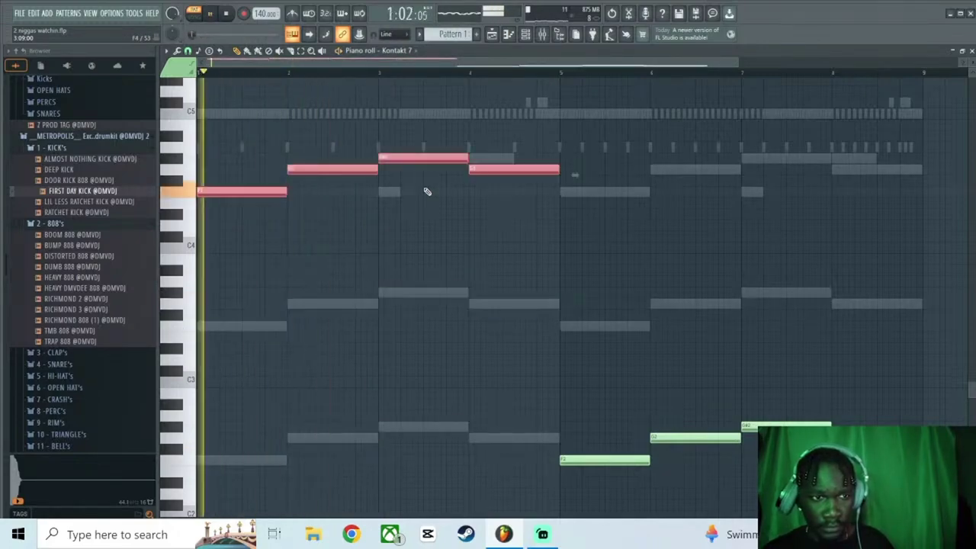
key("space")
Examine the Jacob Collier Audience Choir chord settings in Kontakt 7 and close the plugin window without changing them.
scroll(427, 191, "up", 2)
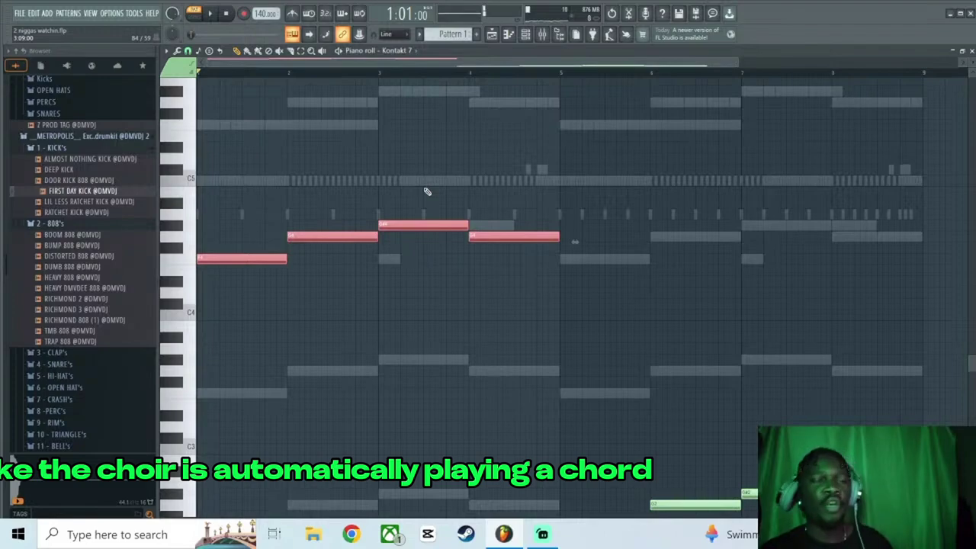
key("F6")
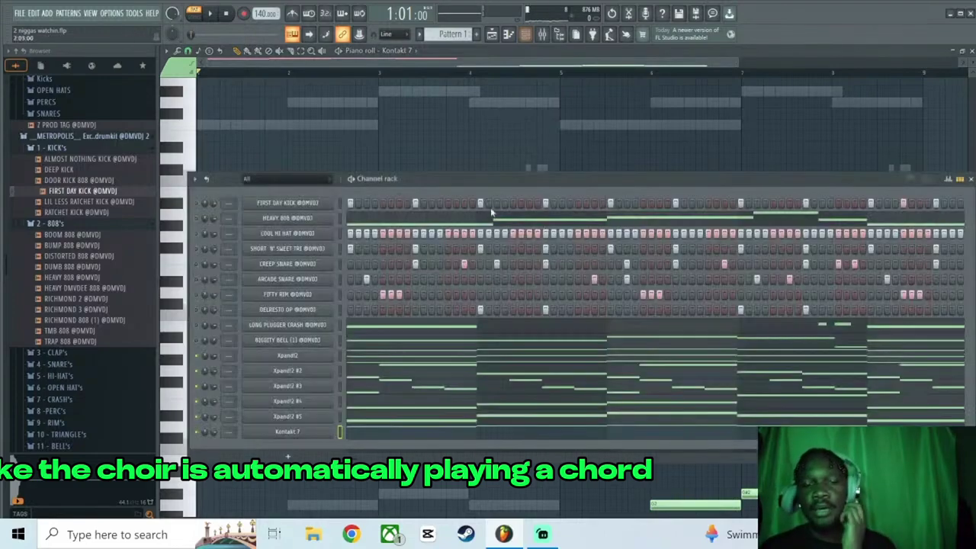
left_click(306, 432)
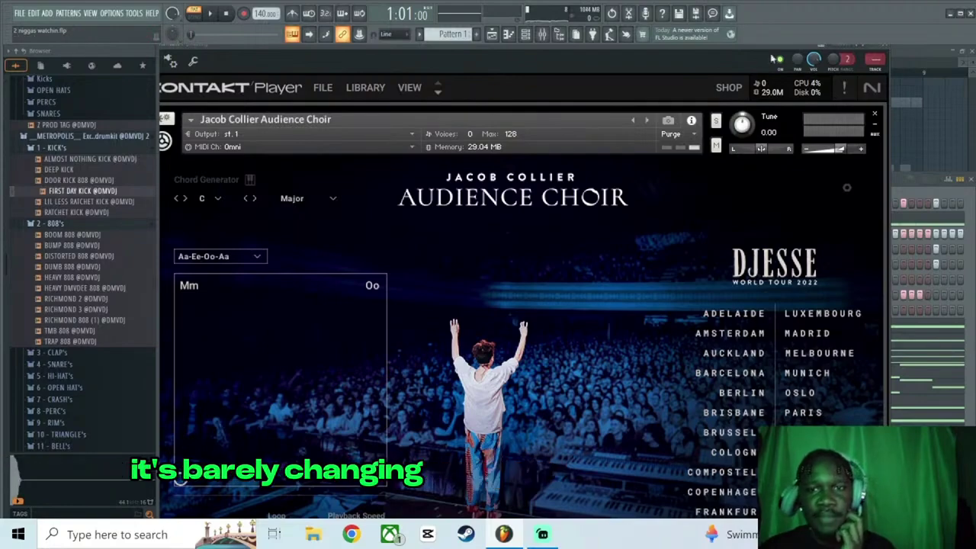
left_click_drag(763, 50, 823, 95)
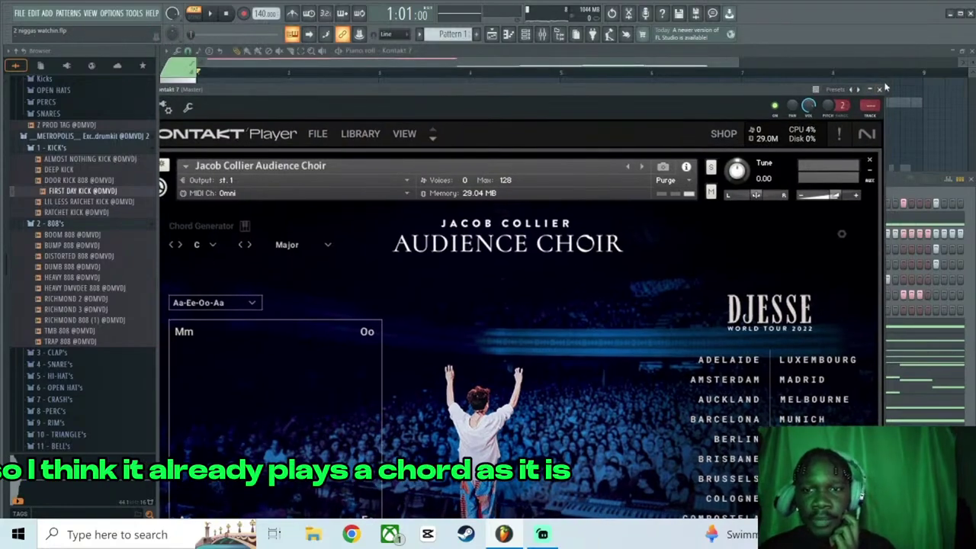
left_click_drag(787, 86, 906, 77)
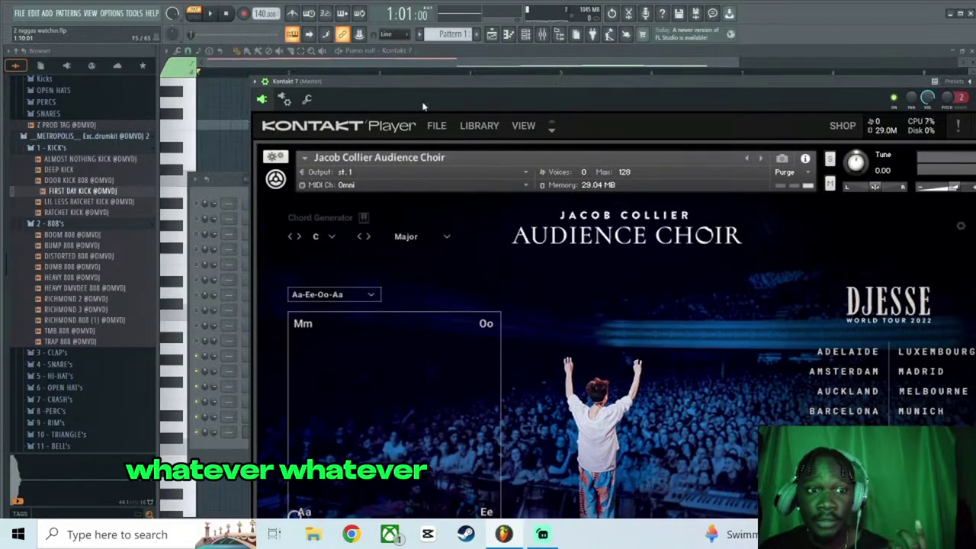
left_click_drag(523, 87, 415, 50)
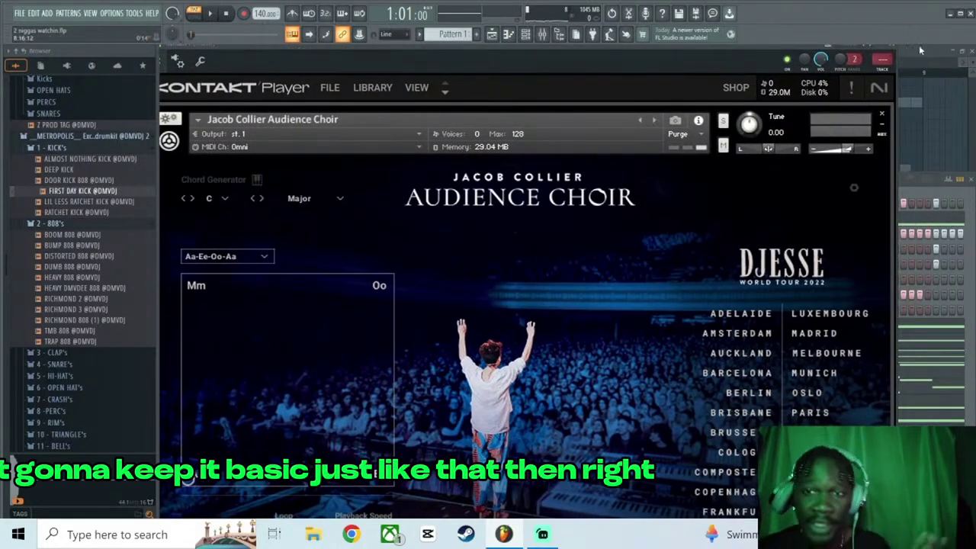
left_click(894, 55)
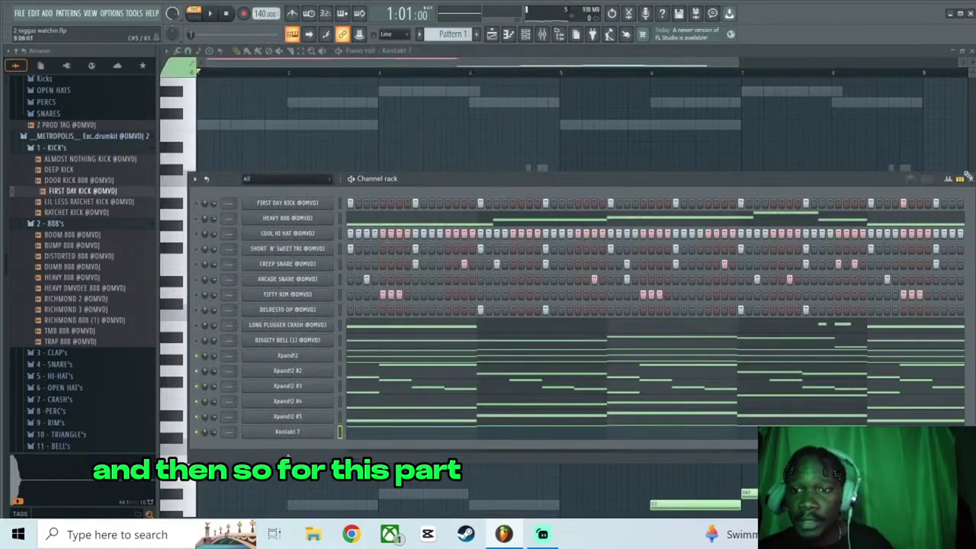
Duplicate the high choir notes of bars 1 to 4 into bars 5 to 8, comparing playback with and without the copies.
left_click(963, 177)
left_click(542, 74)
key("space")
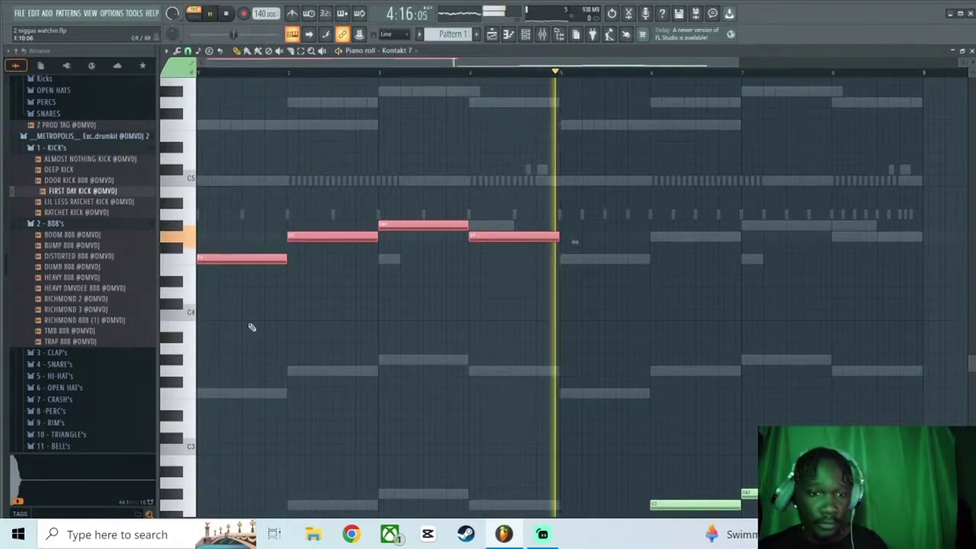
key("ctrl+b")
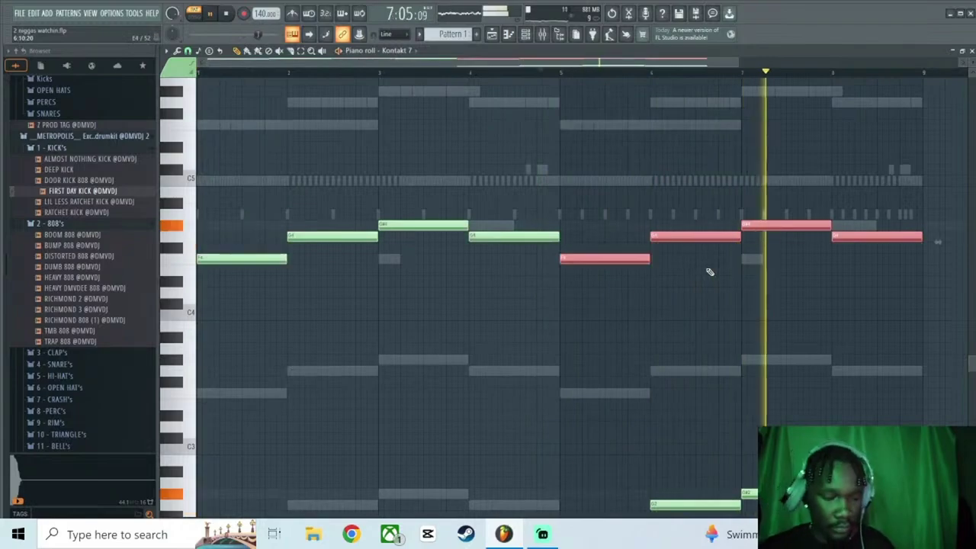
key("ctrl+z")
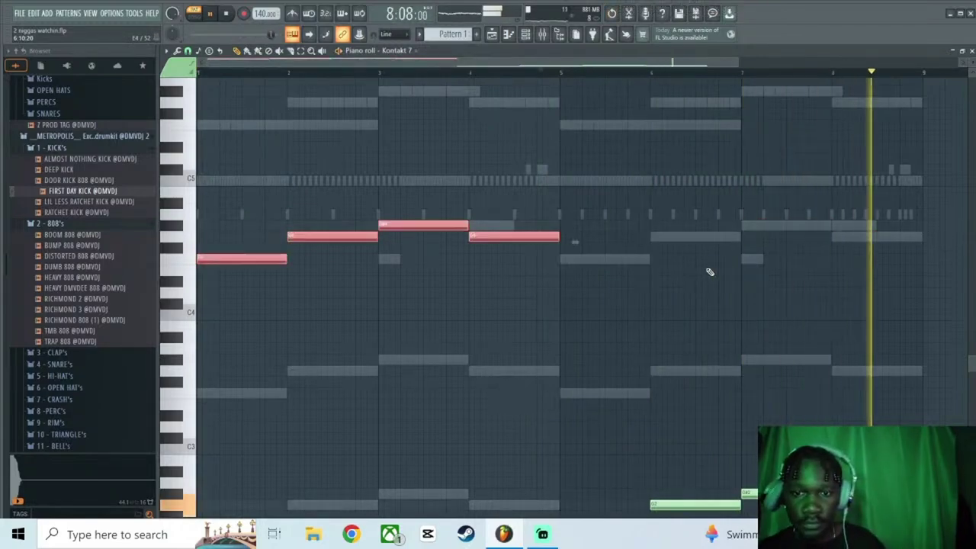
key("ctrl+z")
key("ctrl+b")
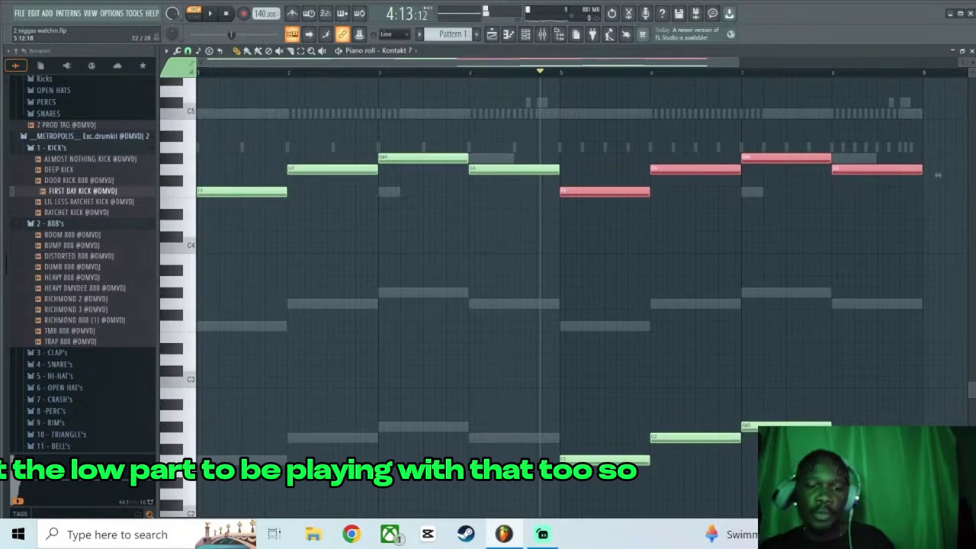
Delete the low F2 choir note in bar 5 and play the transition into the second half.
right_click(610, 460)
scroll(604, 440, "down", 1)
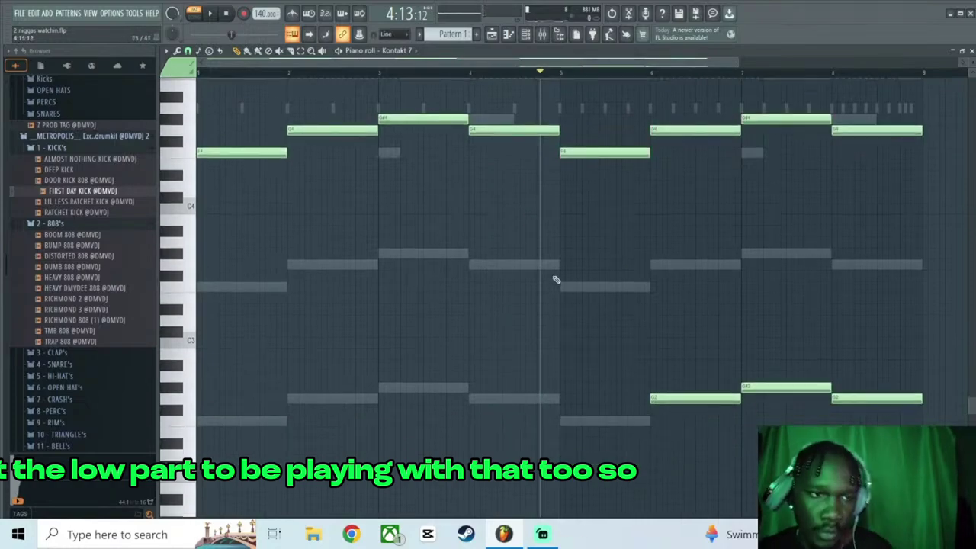
key("space")
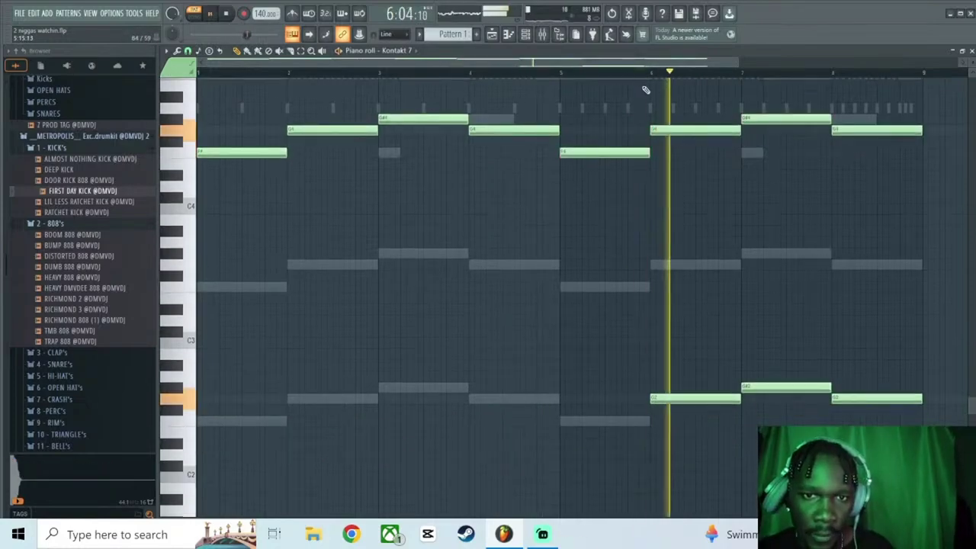
key("space")
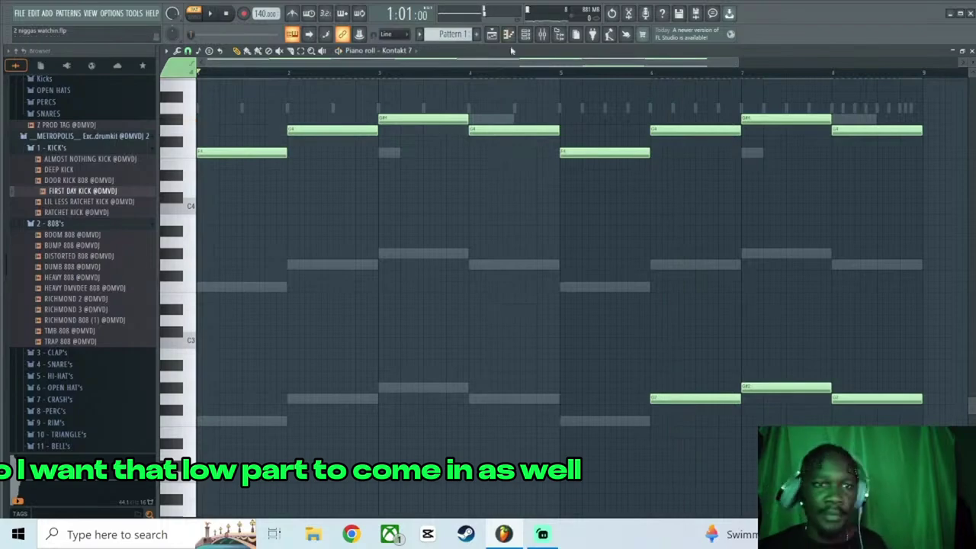
Solo the SHORT 'N' SWEET TRI channel and play the pattern to hear the triangle alone.
left_click(532, 36)
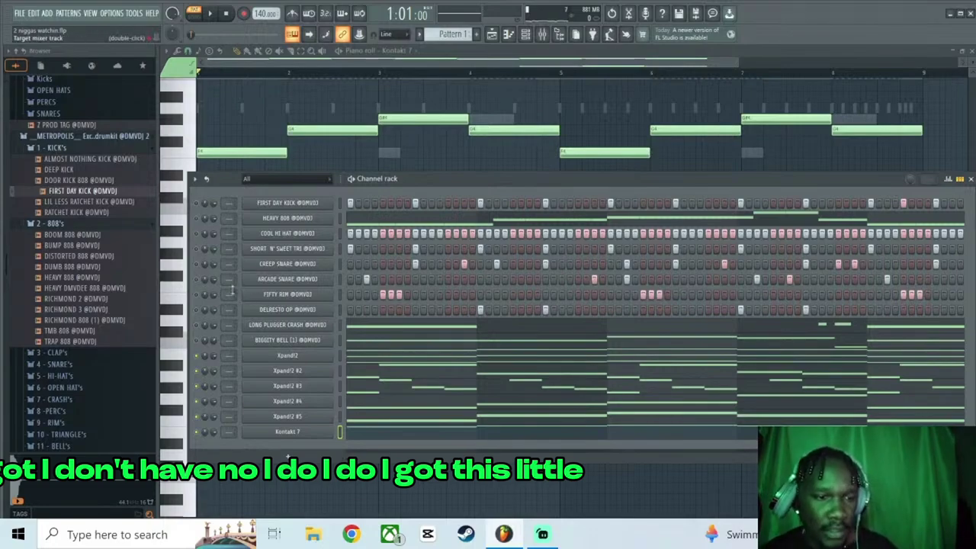
right_click(198, 250)
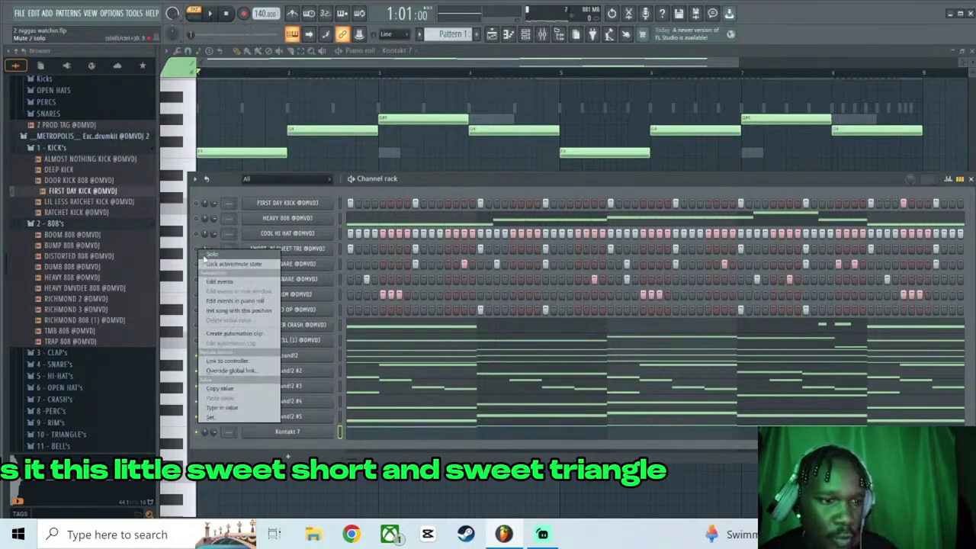
left_click(211, 254)
key("space")
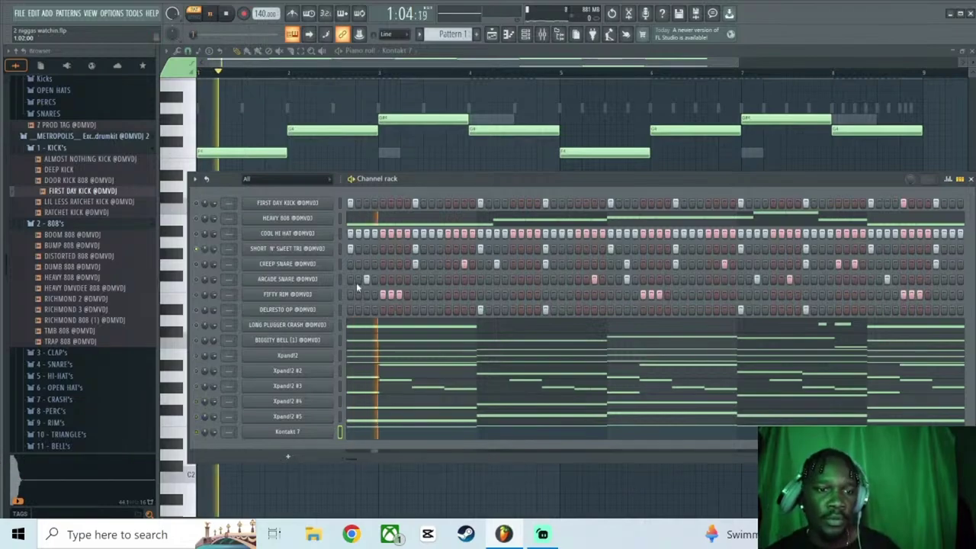
Turn off the solo on the SHORT 'N' SWEET TRI channel and play the full pattern.
key("space")
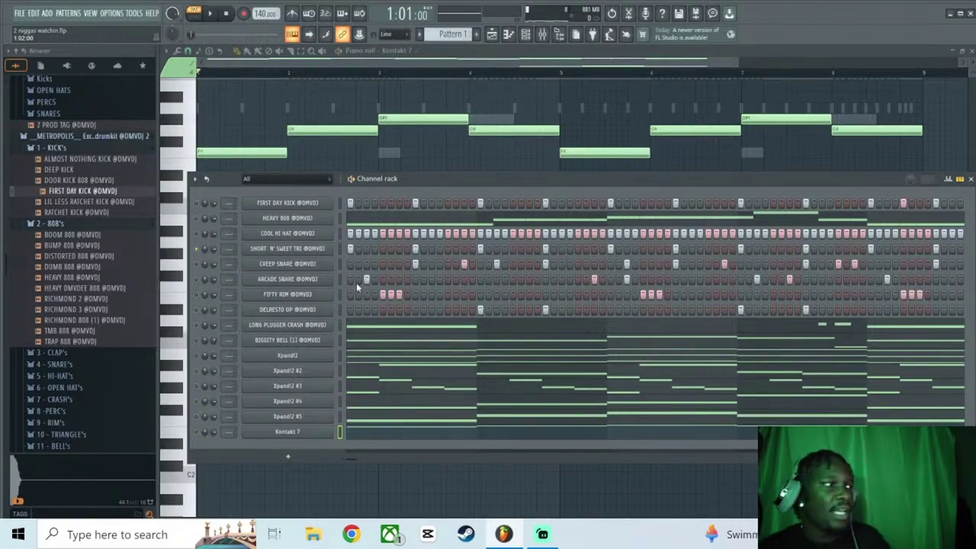
right_click(197, 250)
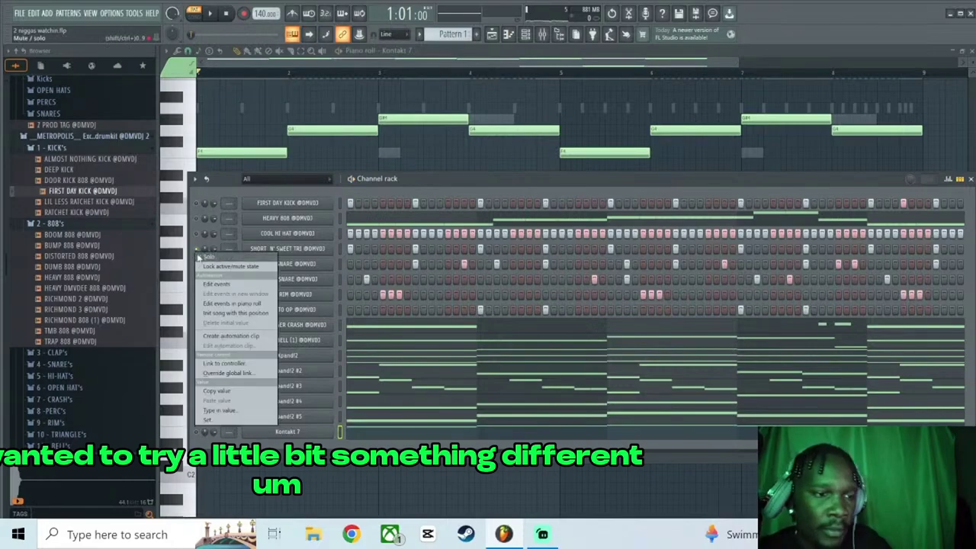
left_click(202, 256)
key("space")
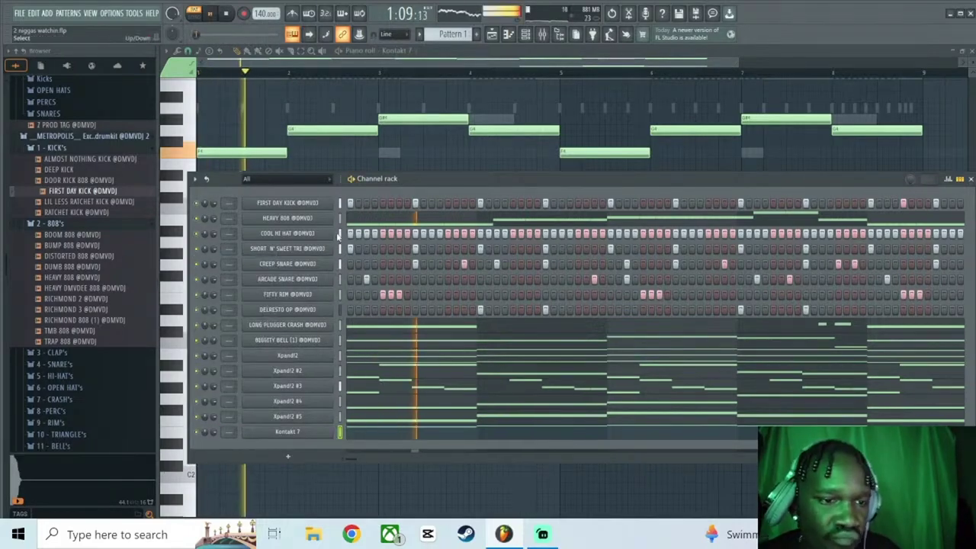
key("space")
Clone Pattern 1 in the playlist, split the clone by channel and play the original pattern briefly.
left_click(491, 34)
right_click(226, 91)
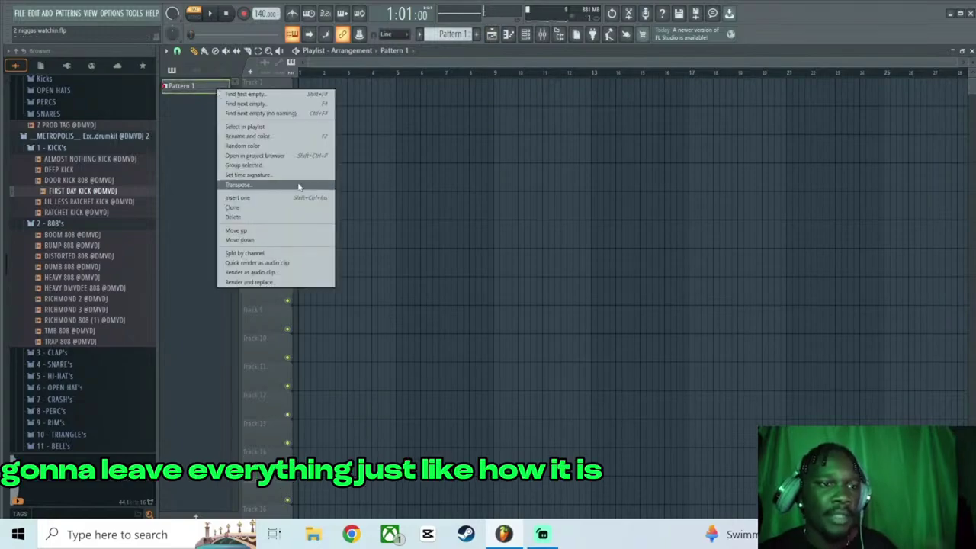
left_click(288, 206)
right_click(222, 105)
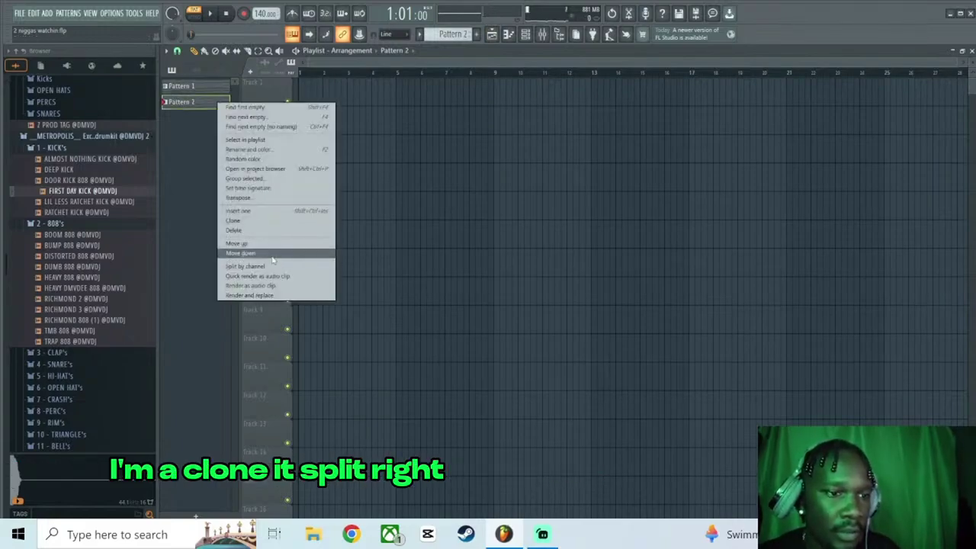
left_click(273, 267)
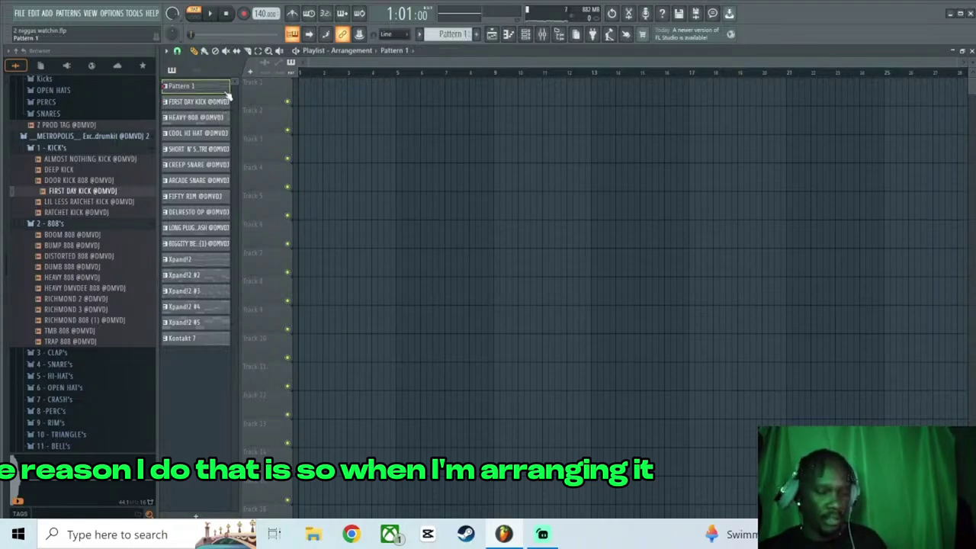
key("space")
key("space")
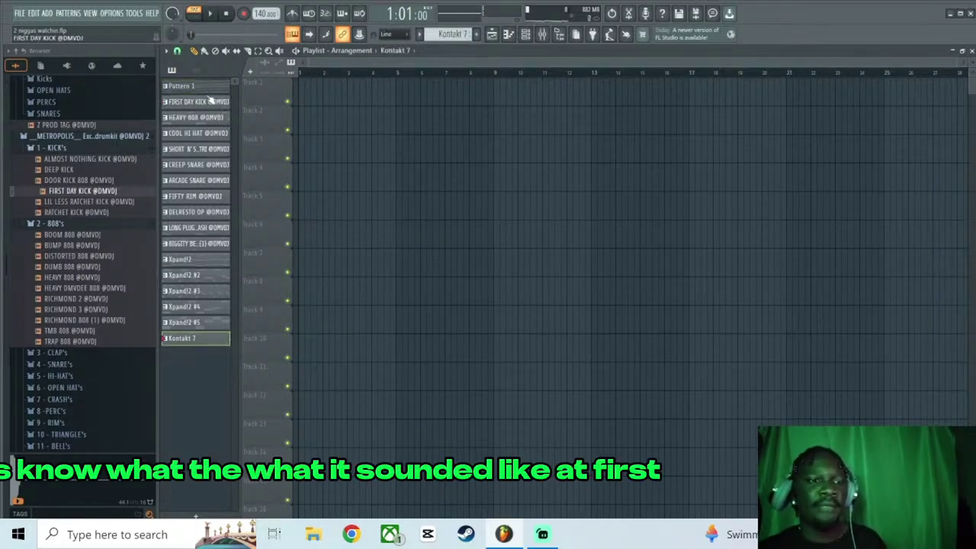
Place all the split channel patterns, from FIRST DAY KICK to Kontakt 7, on tracks 1 to 16 starting at bar 1.
left_click(210, 102, "shift")
left_click_drag(208, 101, 300, 92)
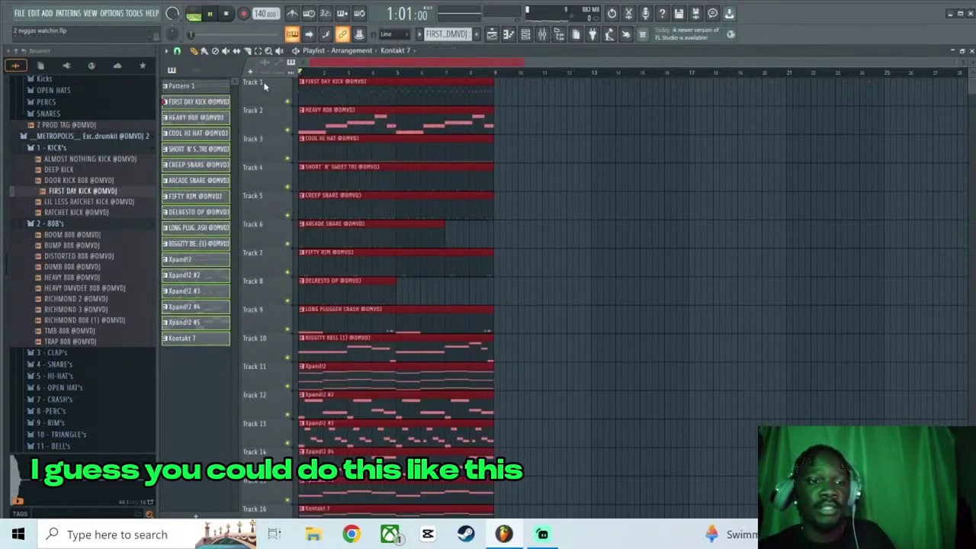
key("space")
scroll(396, 171, "down", 2)
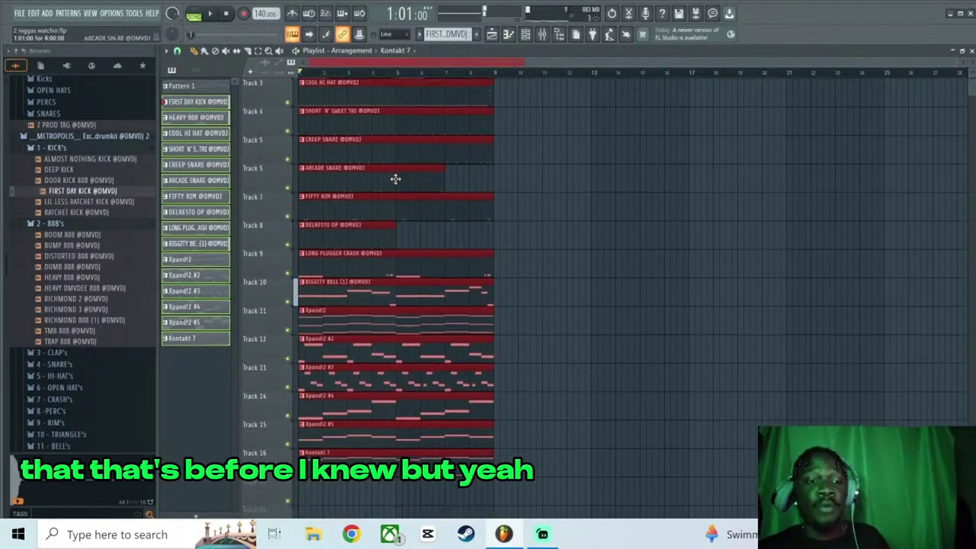
Place a second set of all the split channel patterns on tracks 1 to 16 starting at bar 9.
left_click(221, 341)
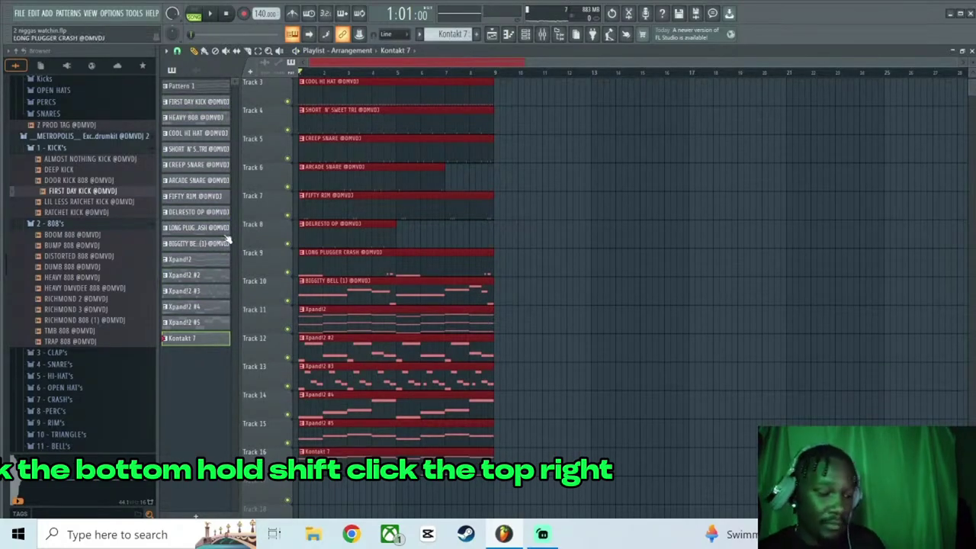
left_click(209, 102, "shift")
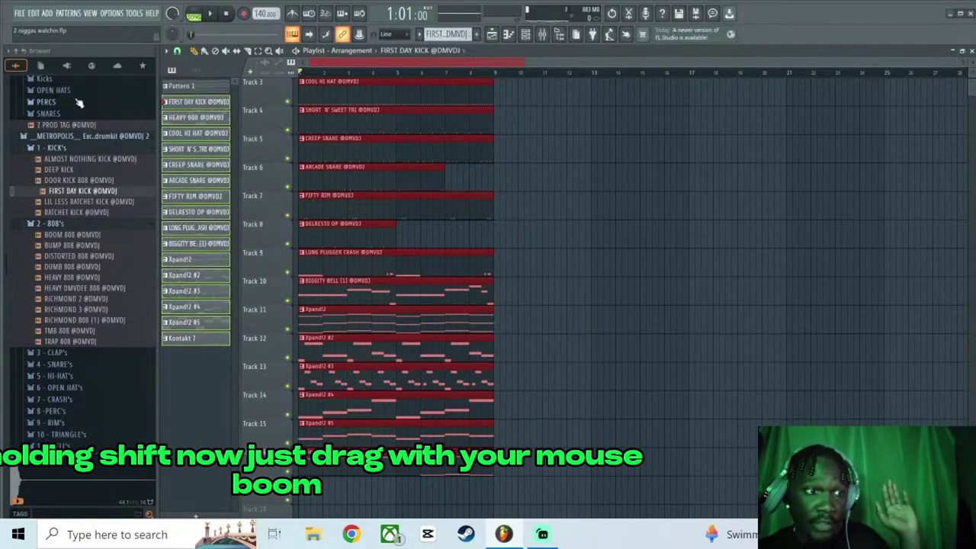
left_click_drag(183, 106, 495, 95)
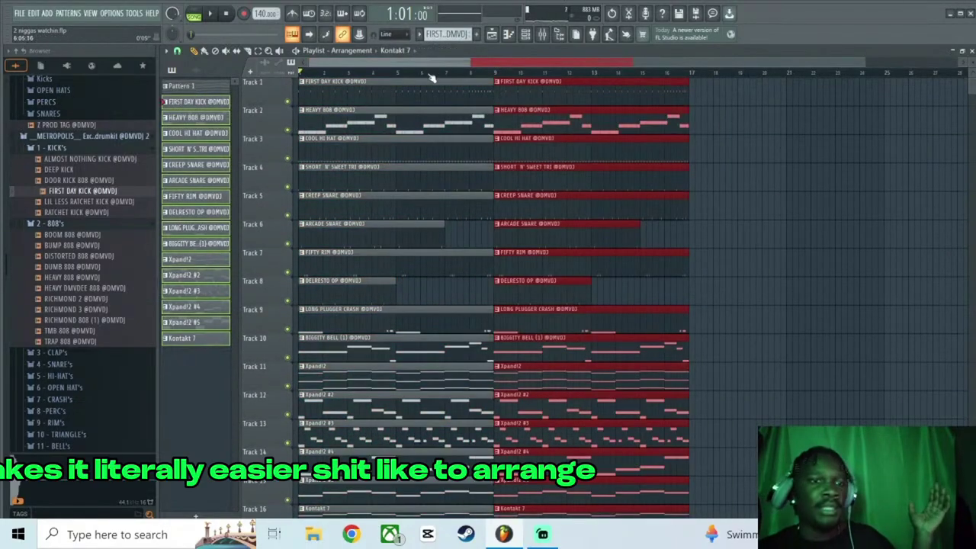
scroll(431, 77, "down", 3)
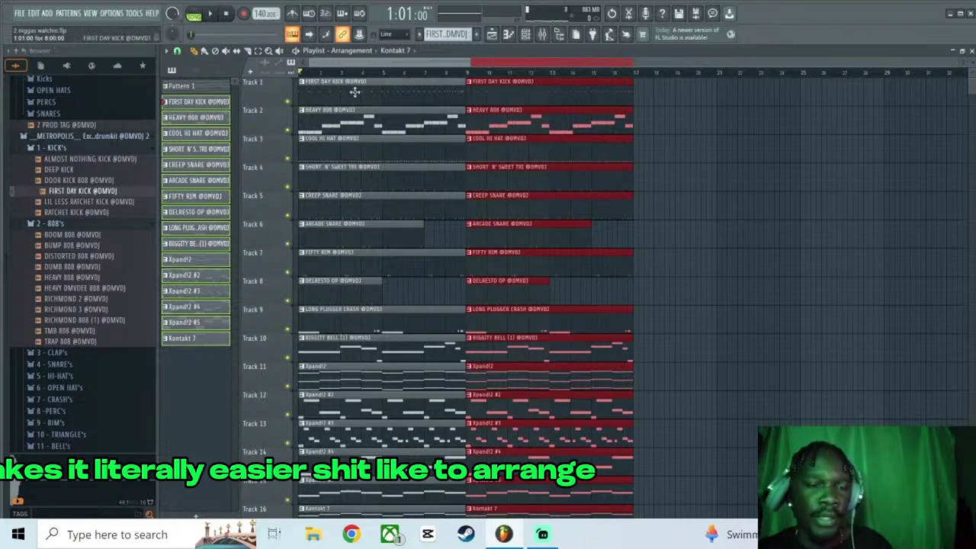
Clear the drums from bars 1 to 4: delete the first FIRST DAY KICK clip and trim the other drum clips to start at bar 5.
right_click(338, 81)
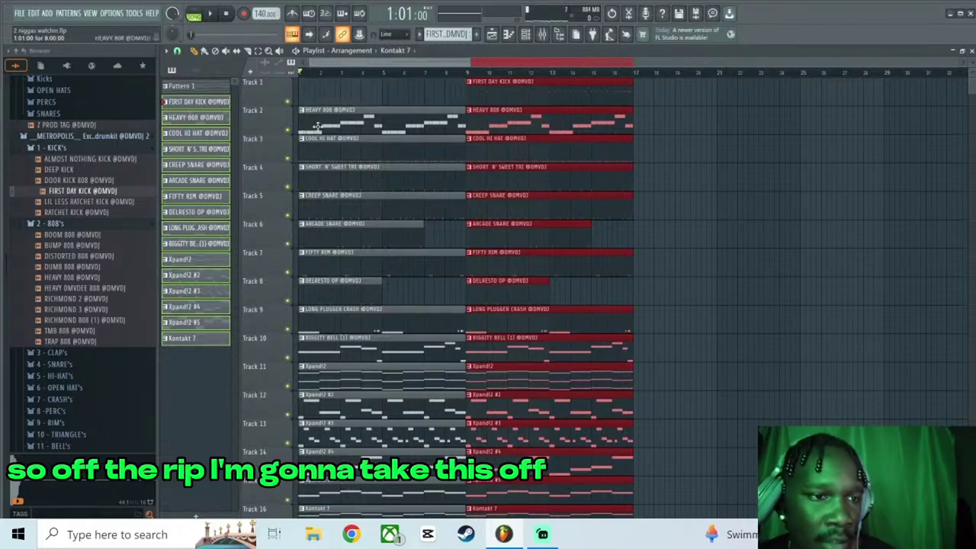
left_click_drag(317, 98, 328, 220)
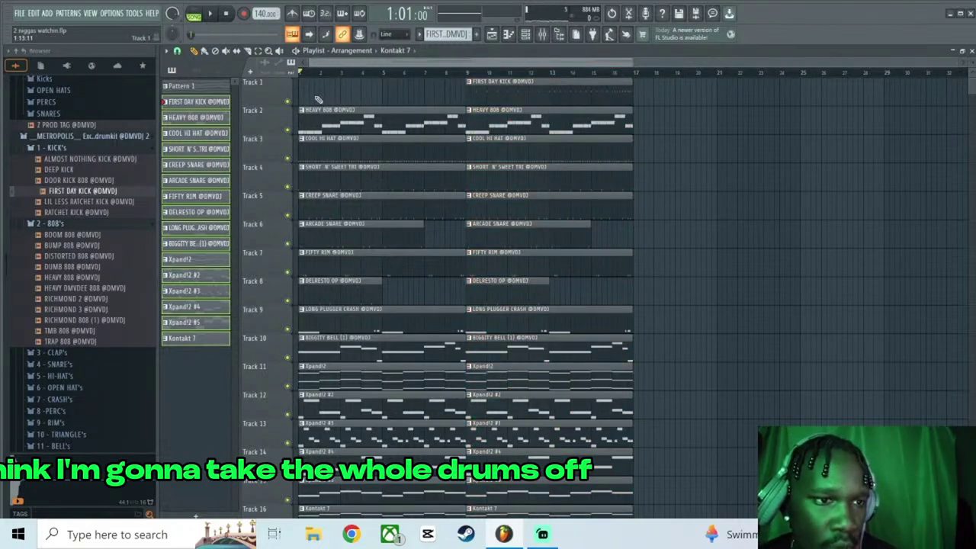
left_click_drag(319, 99, 383, 257)
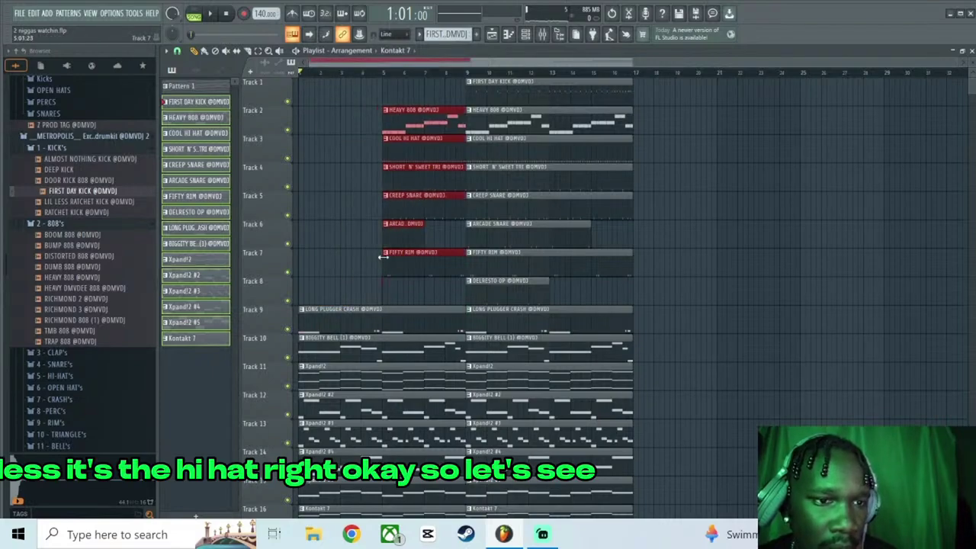
left_click(430, 287)
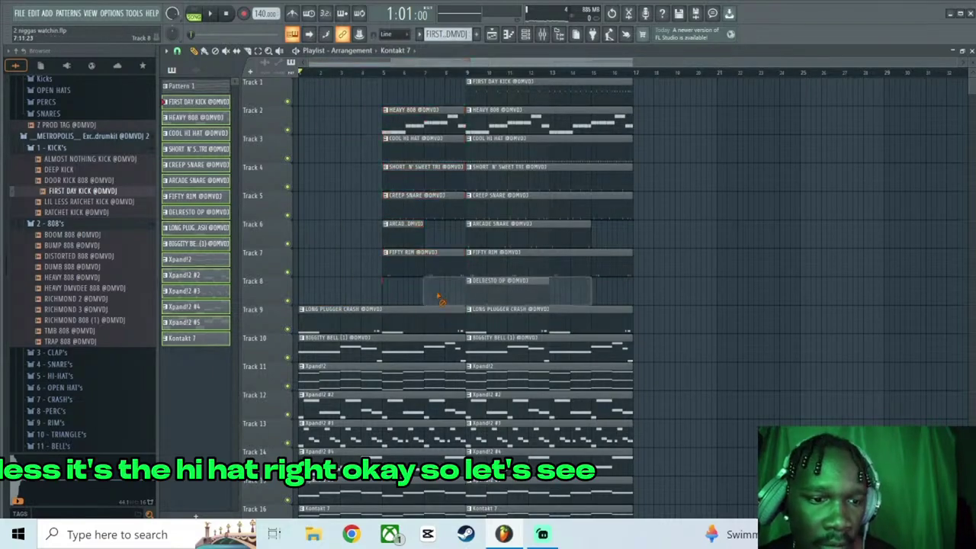
Try the COOL HI HAT clip from bar 1 while playing the intro, and trim it back to start at bar 5.
key("space")
key("space")
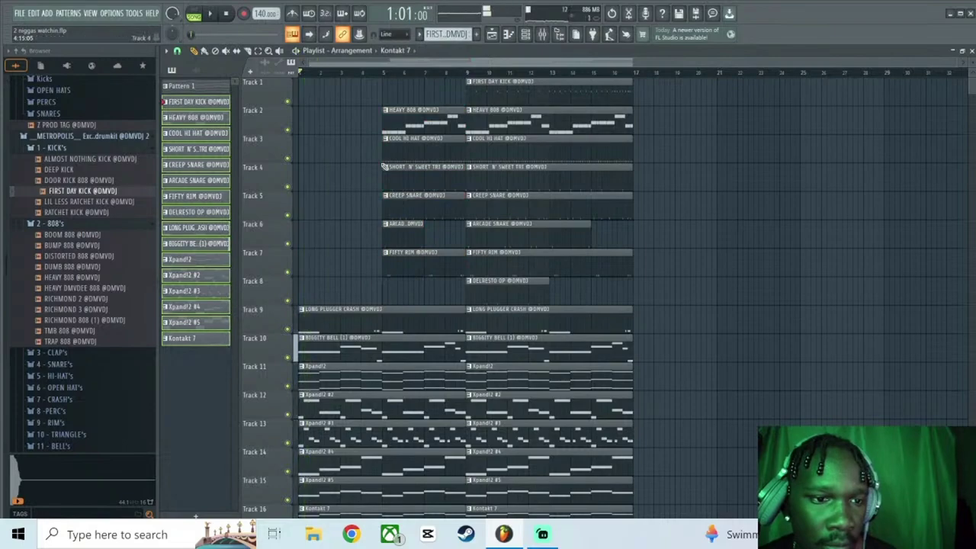
key("space")
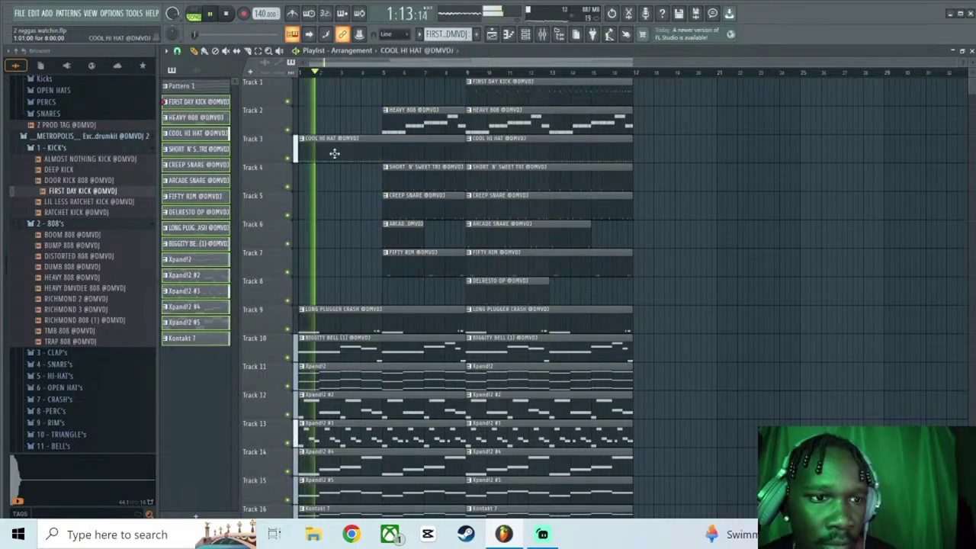
key("space")
left_click_drag(365, 153, 384, 157)
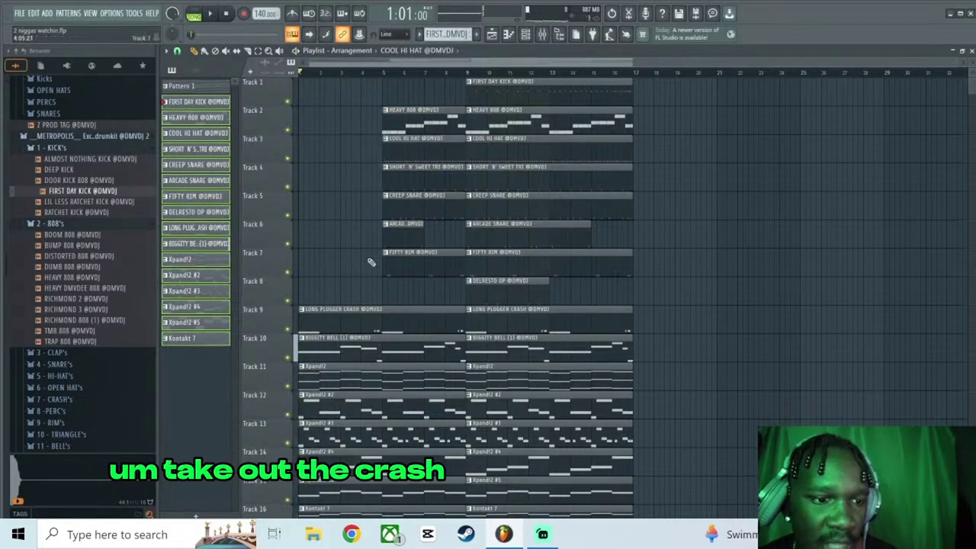
Delete the first LONG PLUGGER CRASH clip and trim the first Kontakt 7 clip to start at bar 5.
right_click(352, 311)
scroll(336, 343, "down", 3)
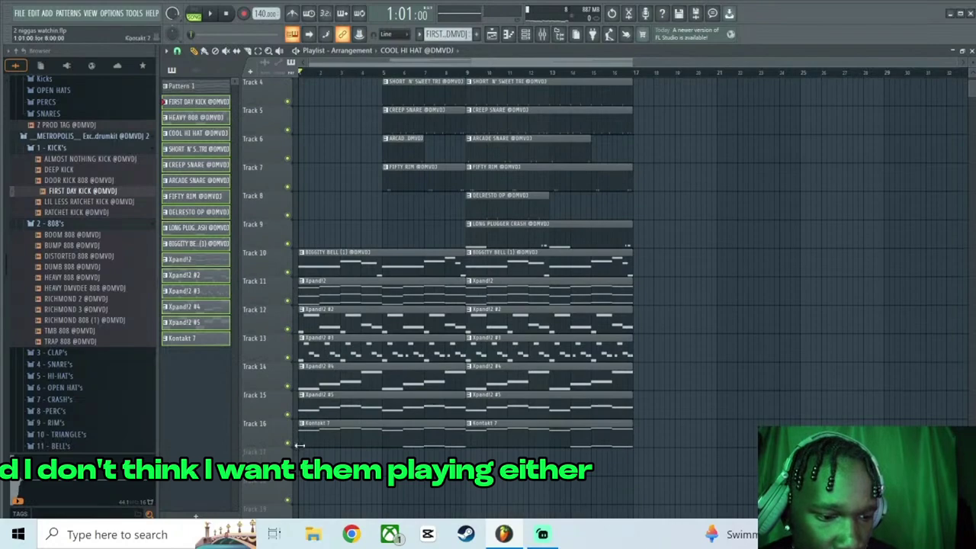
left_click_drag(300, 445, 412, 459)
Make the Kontakt 7 clip at bar 5 unique and delete its high choir notes, keeping only the low ones.
left_click(387, 424)
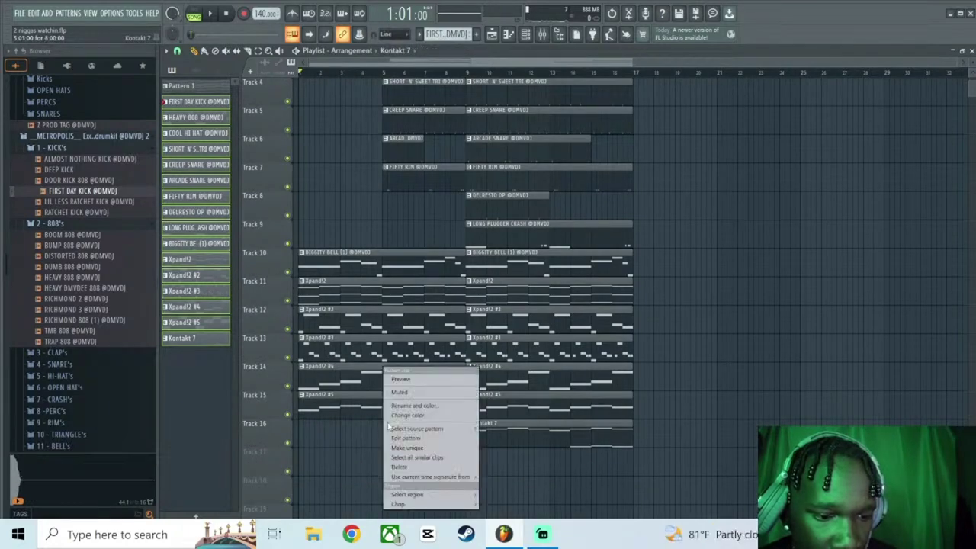
left_click(431, 449)
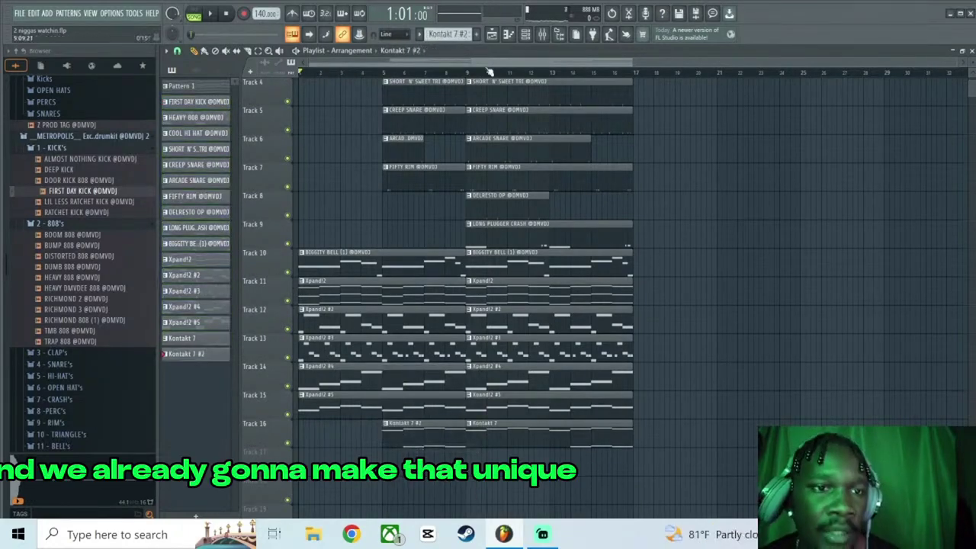
left_click(508, 34)
right_click(387, 123)
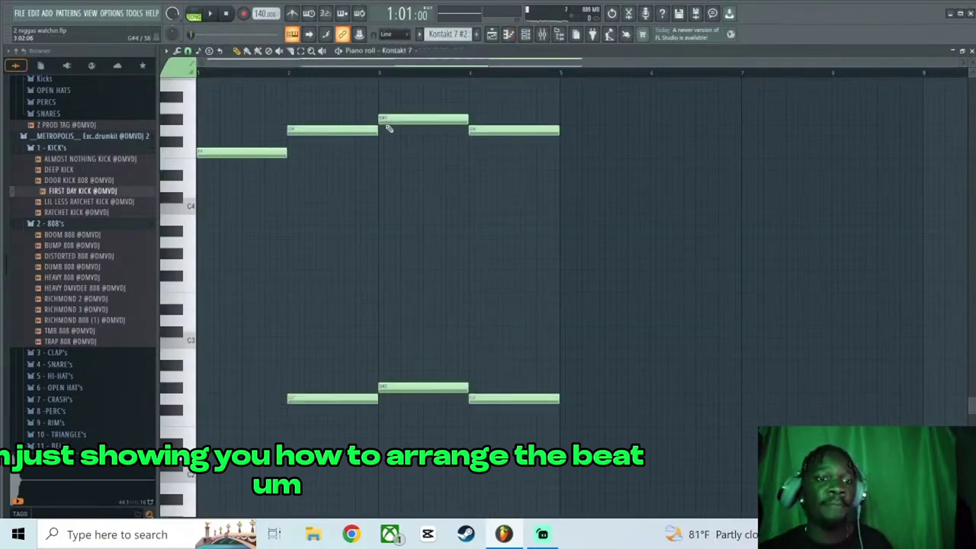
right_click(412, 119)
right_click(358, 130)
right_click(282, 153)
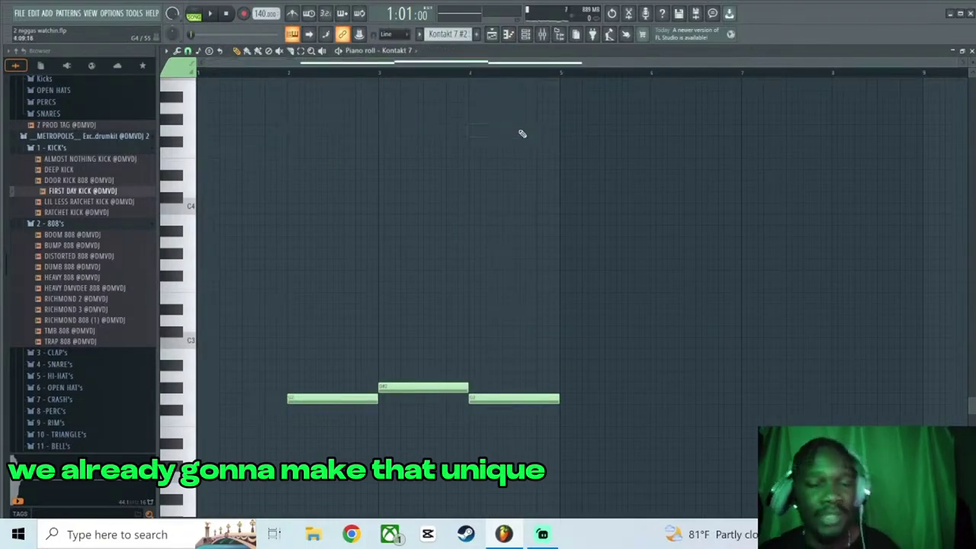
Trim the start of the first BIGGITY BELL clip in the playlist to just before bar 5 and play the intro.
left_click(491, 34)
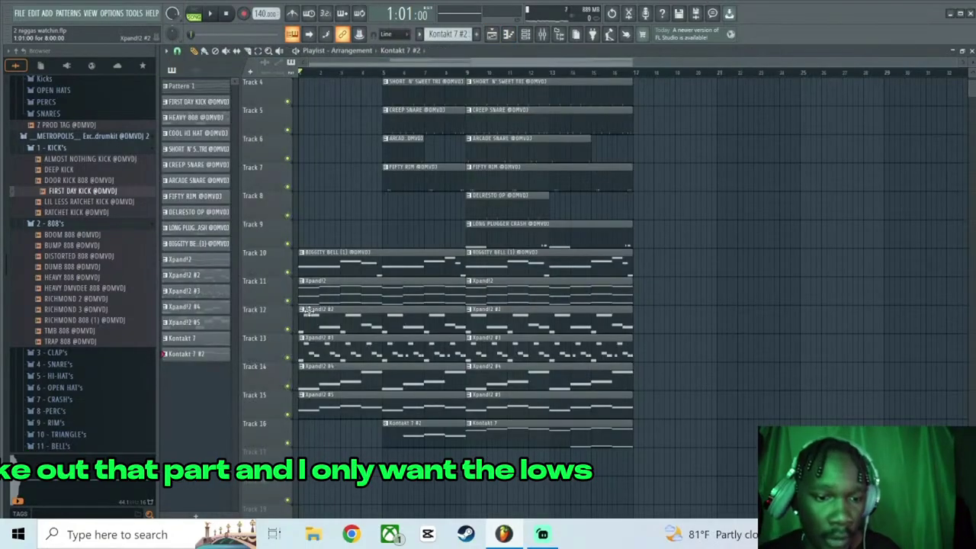
key("space")
key("space")
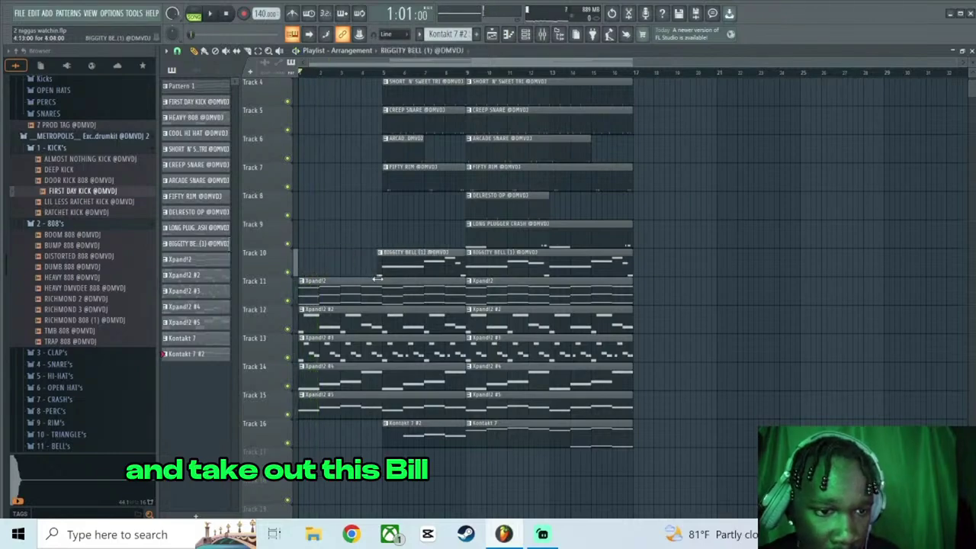
key("space")
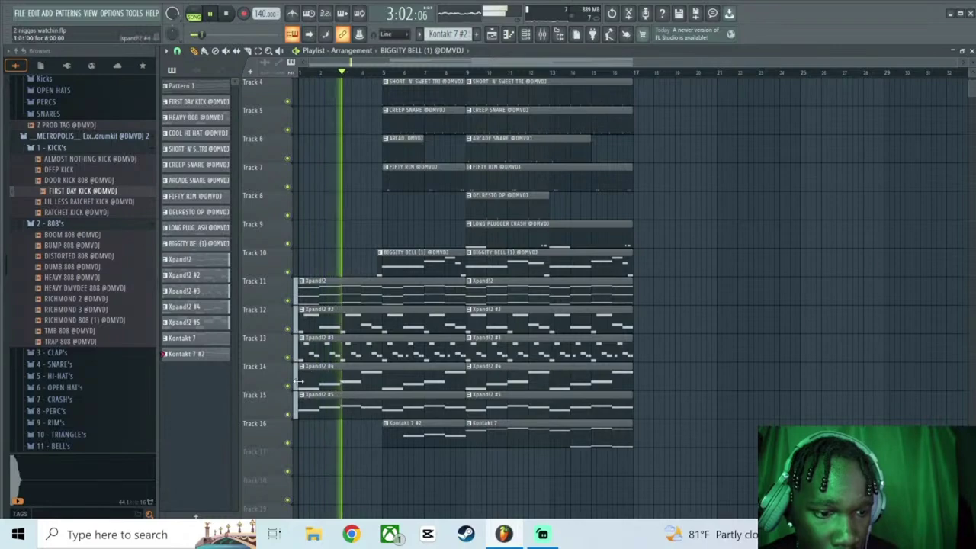
key("space")
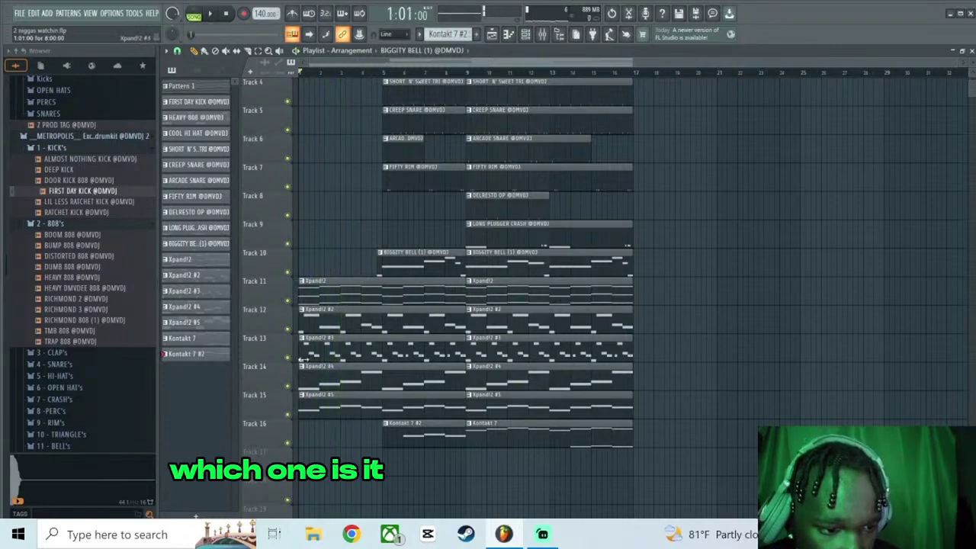
Identify the Xpand!2 #2 melody by playing the intro and trim its first clip to start at bar 5.
key("space")
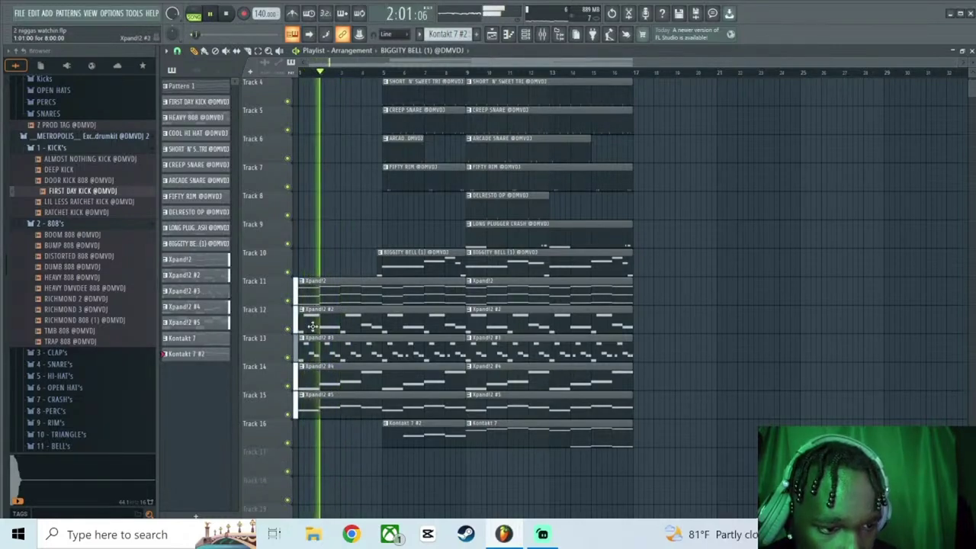
key("space")
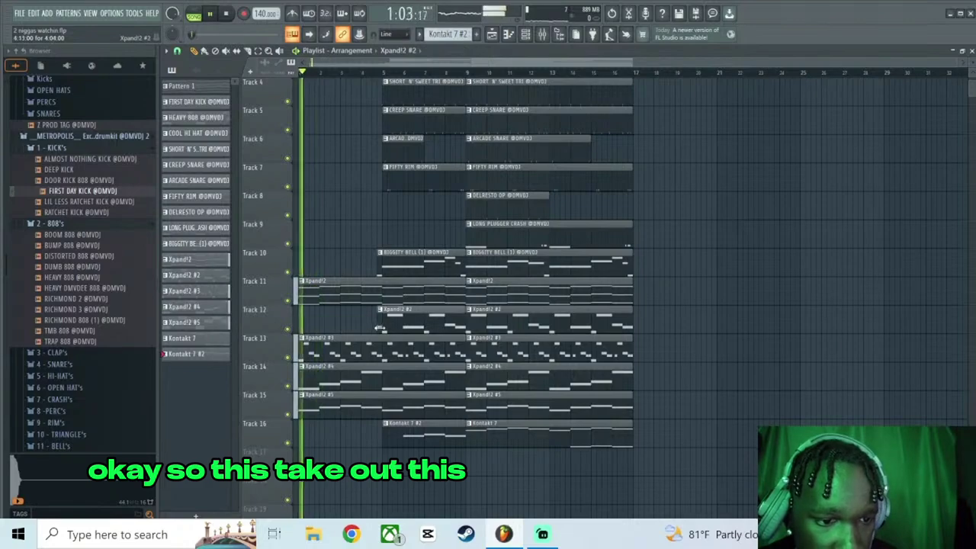
mouse_move(379, 328)
left_mouse_down()
mouse_move(364, 337)
mouse_move(386, 328)
left_mouse_up()
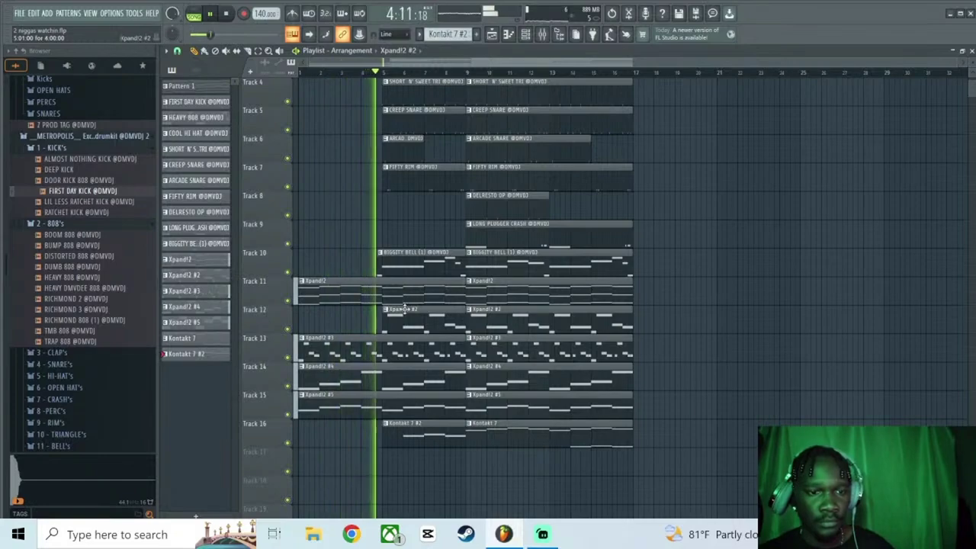
Delete the FIRST DAY KICK clip at bar 9 and duplicate all remaining clips of bars 9 to 16 into bars 17 to 24.
scroll(397, 210, "up", 3)
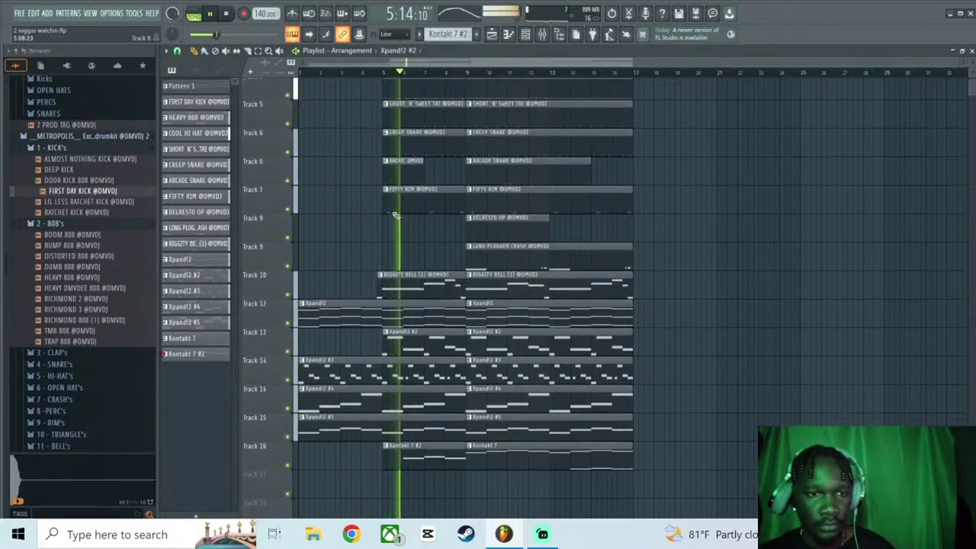
right_click(525, 99)
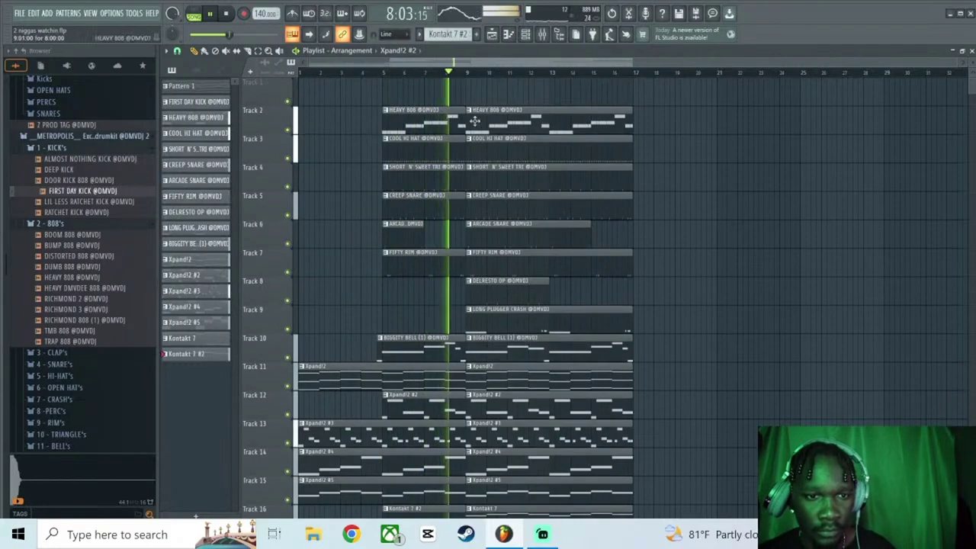
scroll(519, 179, "down", 2)
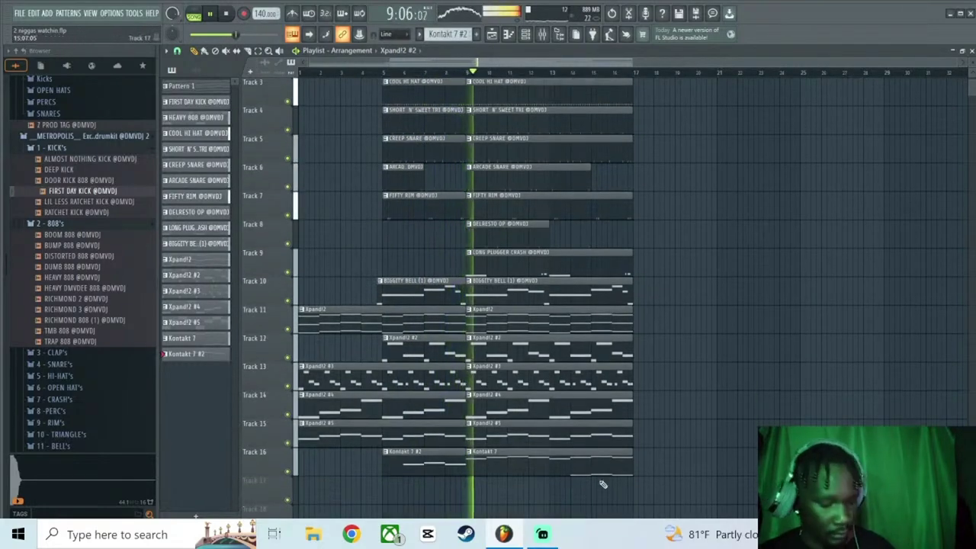
left_click_drag(598, 462, 504, 29)
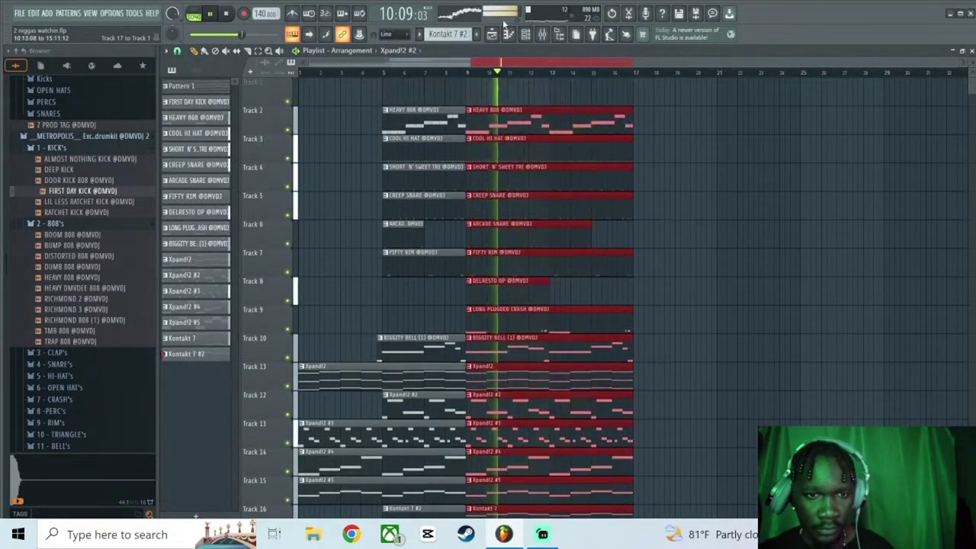
key("ctrl+b")
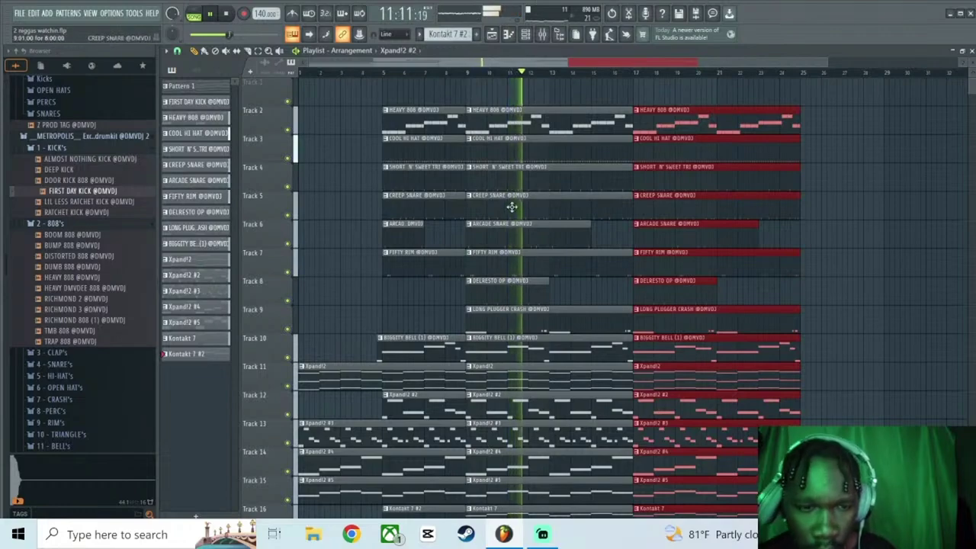
Delete the SHORT N' SWEET TRI clip at bar 9 on Track 4, and add DELRESTO OP clips at bars 13 and 21 on Track 8.
right_click(555, 185)
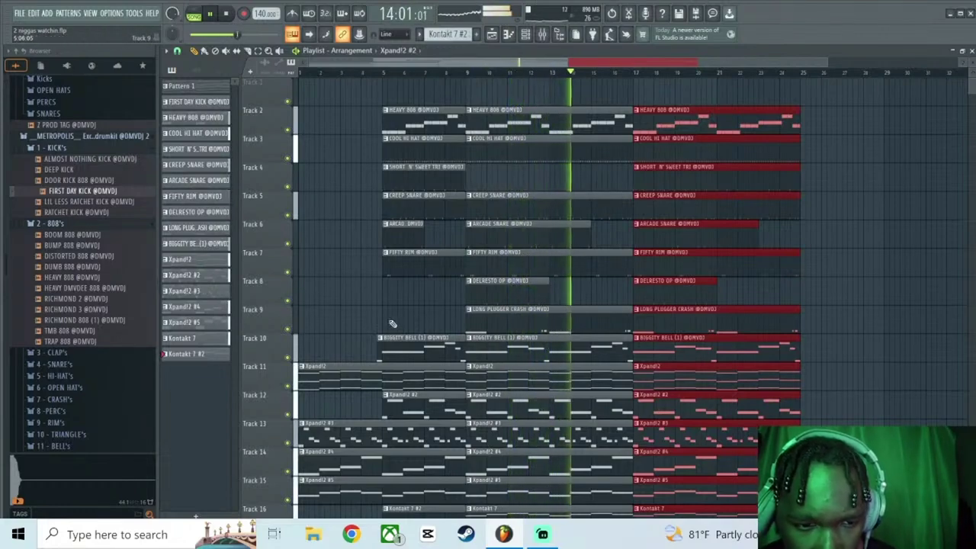
left_click(545, 290)
left_click(551, 294)
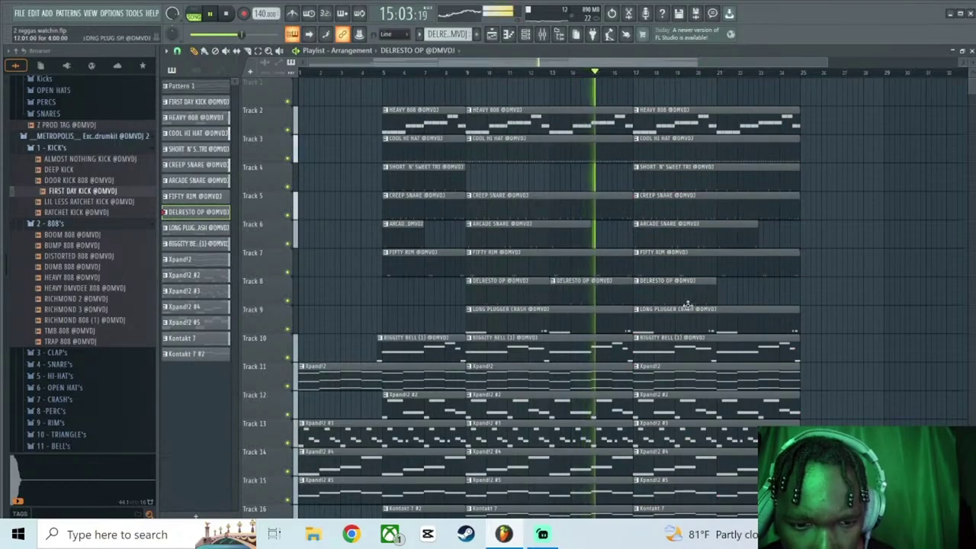
left_click(718, 296)
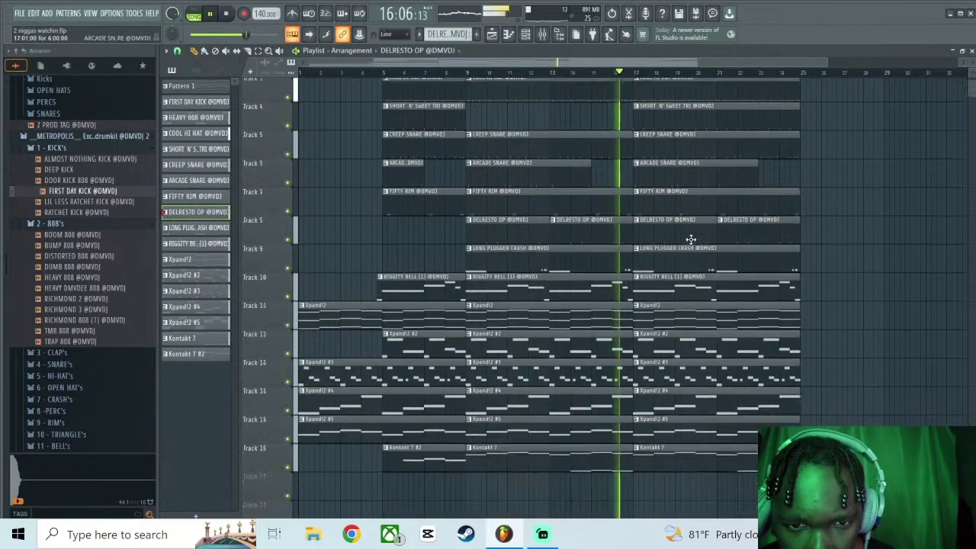
Delete the Kontakt 7 clip at bar 9 on Track 16 and play the arrangement from bar 8.
scroll(497, 264, "down", 3)
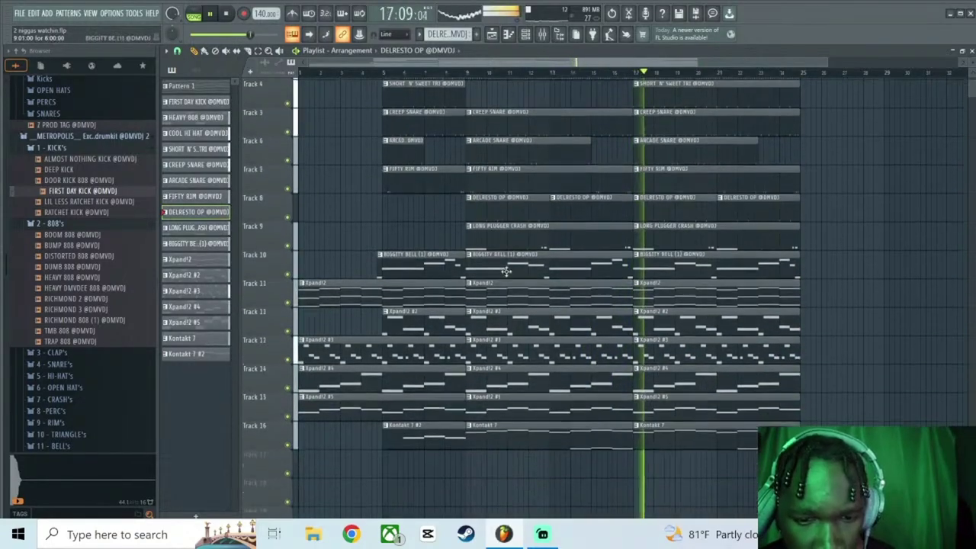
right_click(623, 437)
key("space")
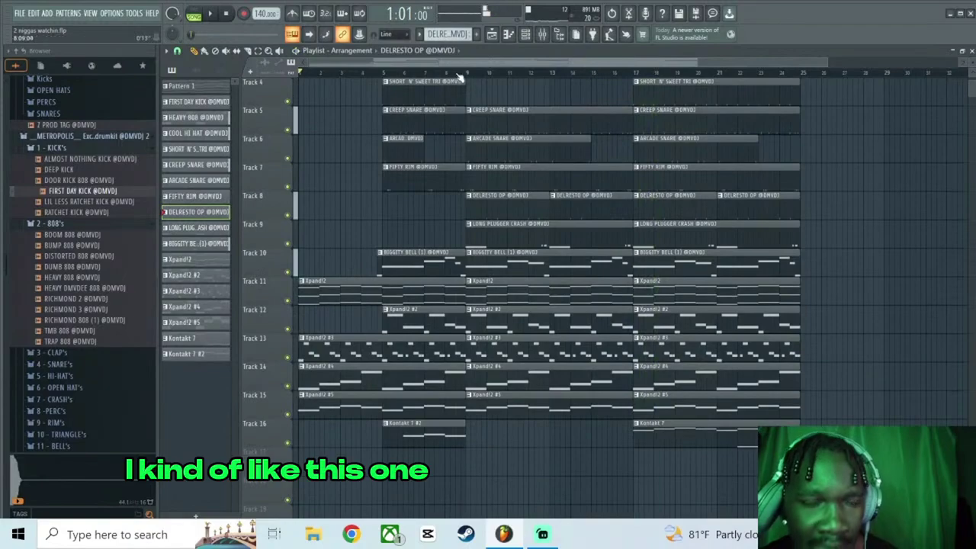
left_click(456, 74)
key("space")
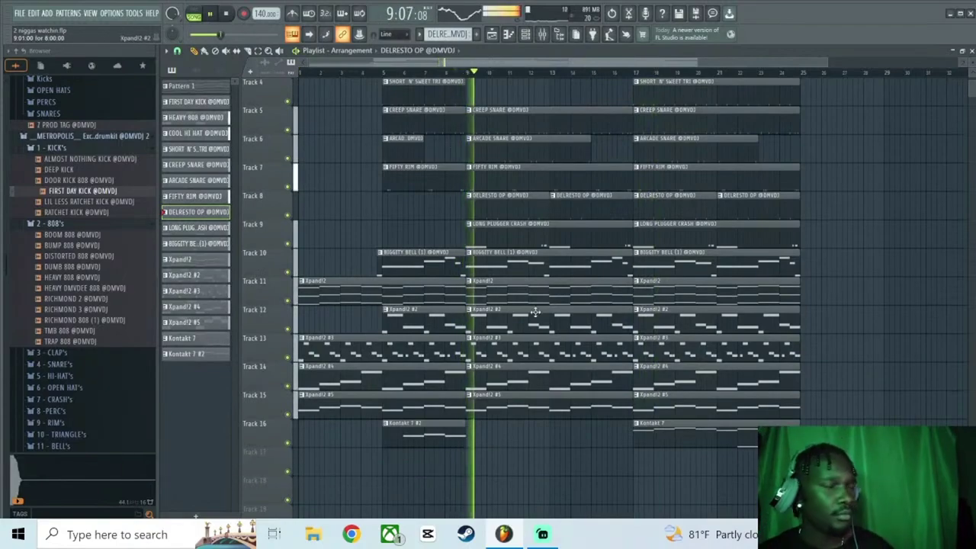
Place Kontakt 7 #2 clips at bars 9 and 13 on Track 16 while listening to the arrangement.
left_click(449, 434)
key("space")
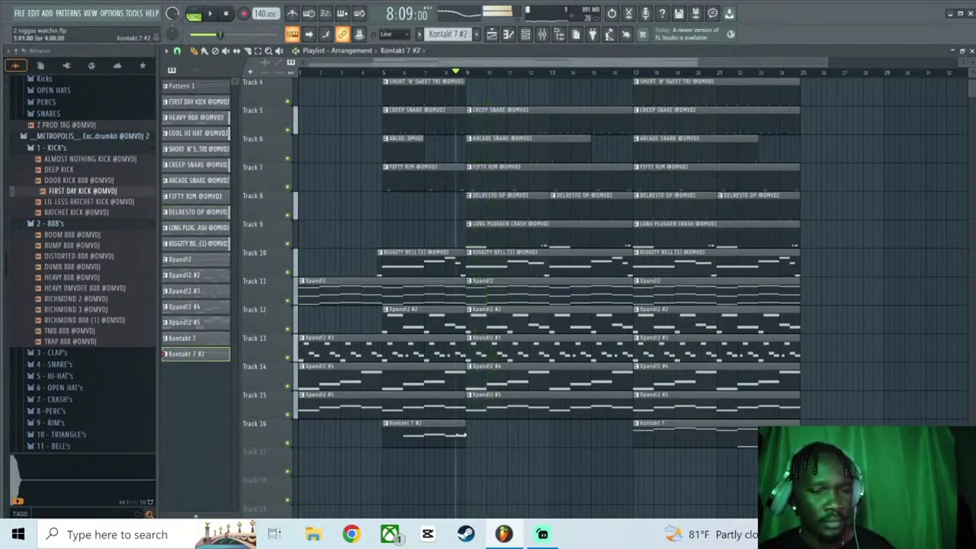
key("space")
left_click(473, 439)
left_click(552, 437)
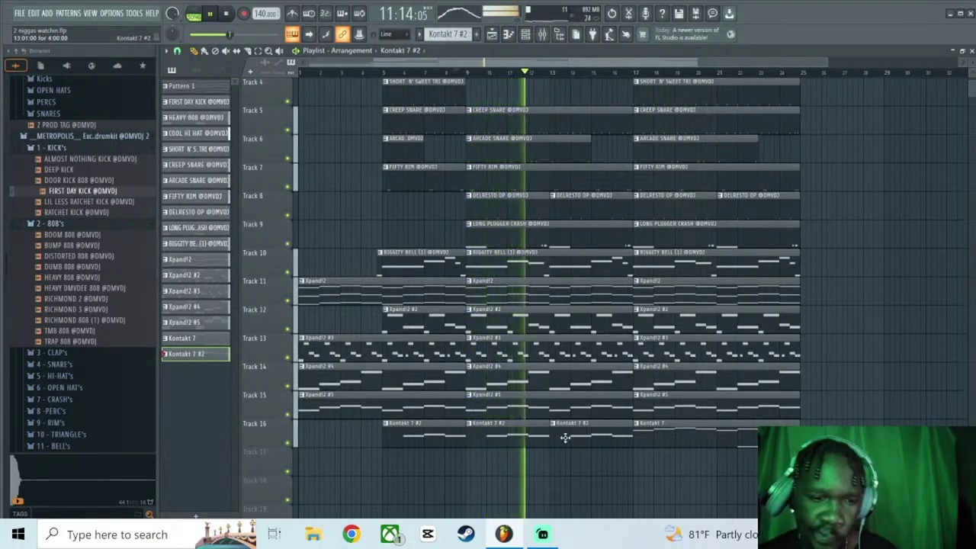
key("space")
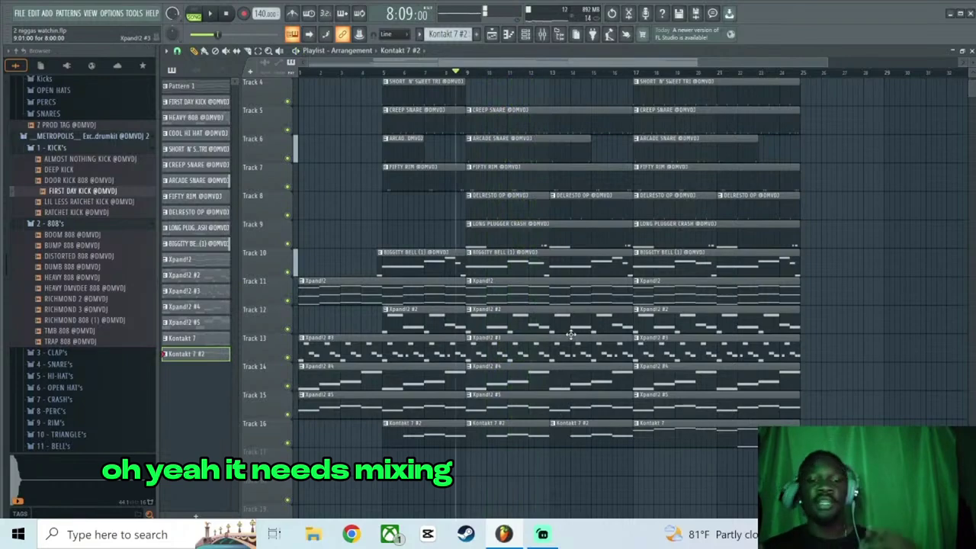
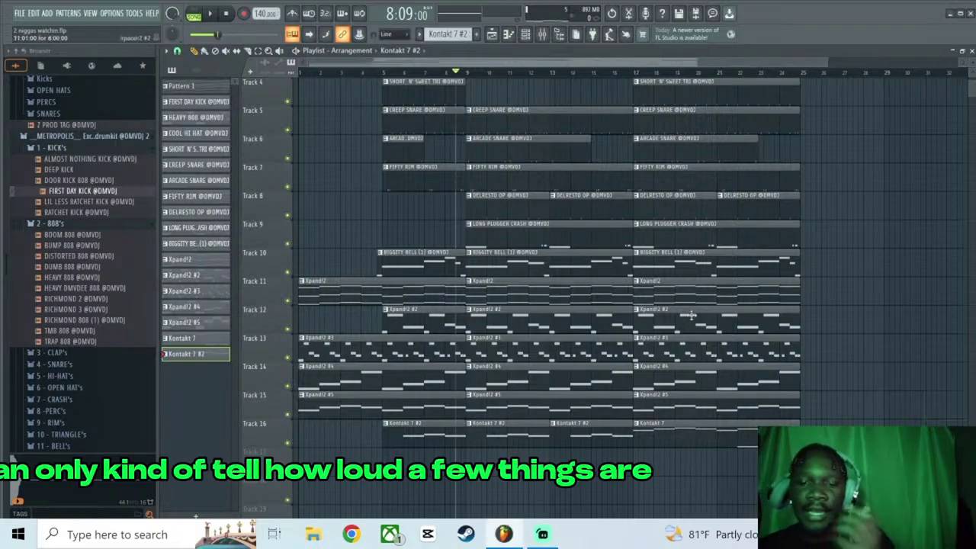
Play the arrangement from bar 8 through bar 24 to judge how the sections flow.
scroll(495, 137, "up", 3)
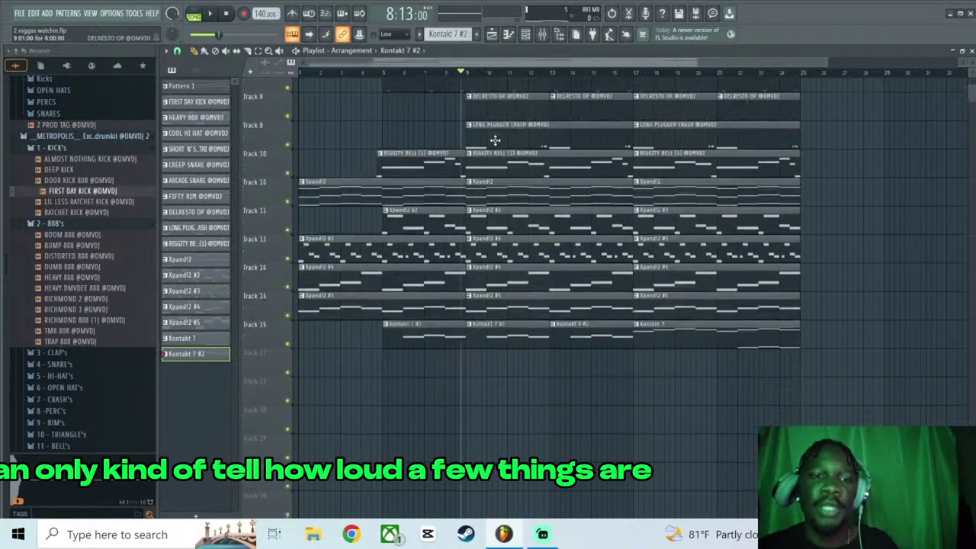
key("space")
key("space")
scroll(499, 136, "down", 1)
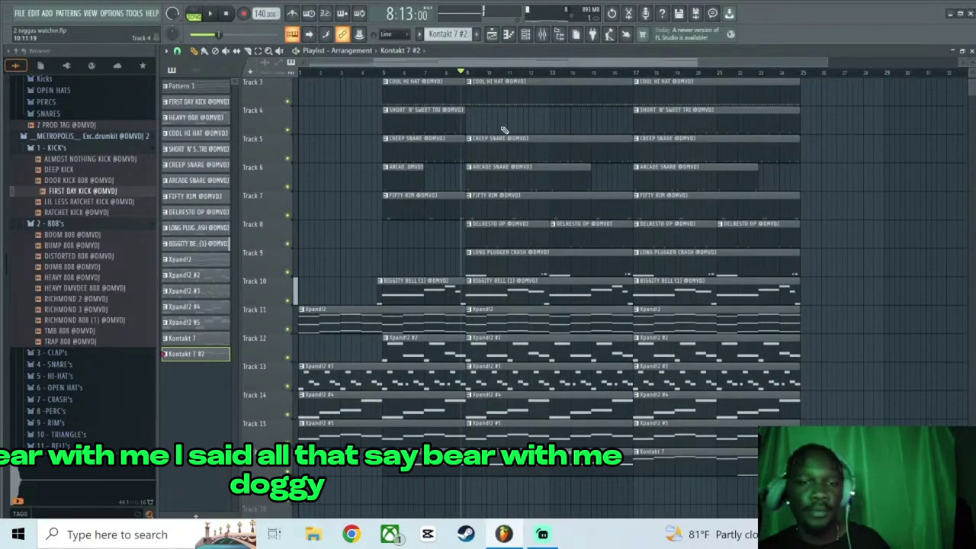
key("space")
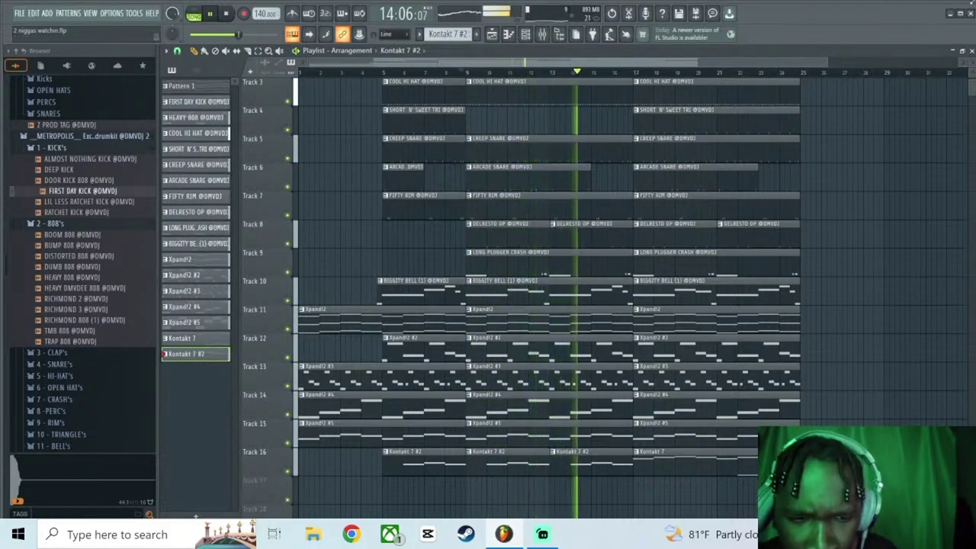
scroll(580, 216, "up", 2)
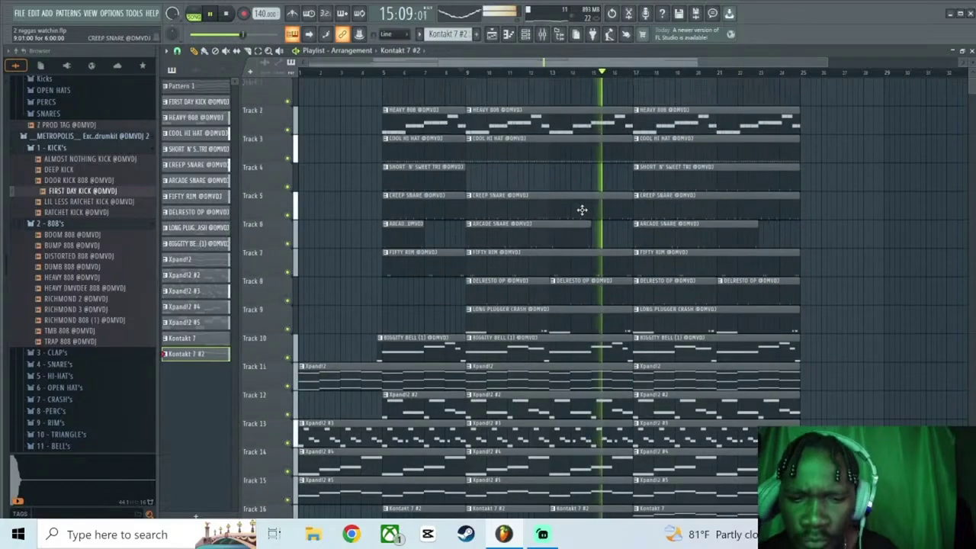
scroll(582, 210, "down", 2)
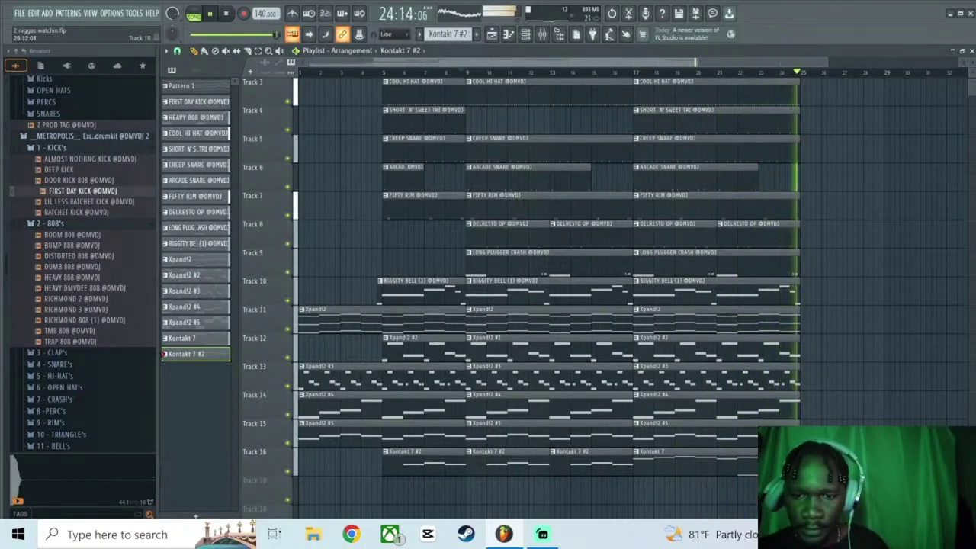
key("space")
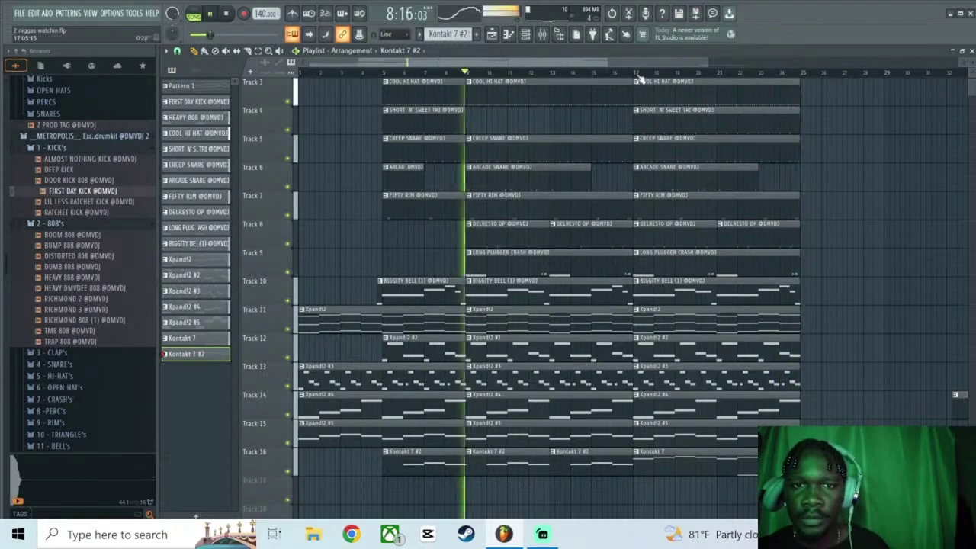
Duplicate the clips of bars 17 to 24 to start at bar 25, and place a FIRST DAY KICK clip at bar 25 on Track 1.
scroll(892, 243, "down", 2)
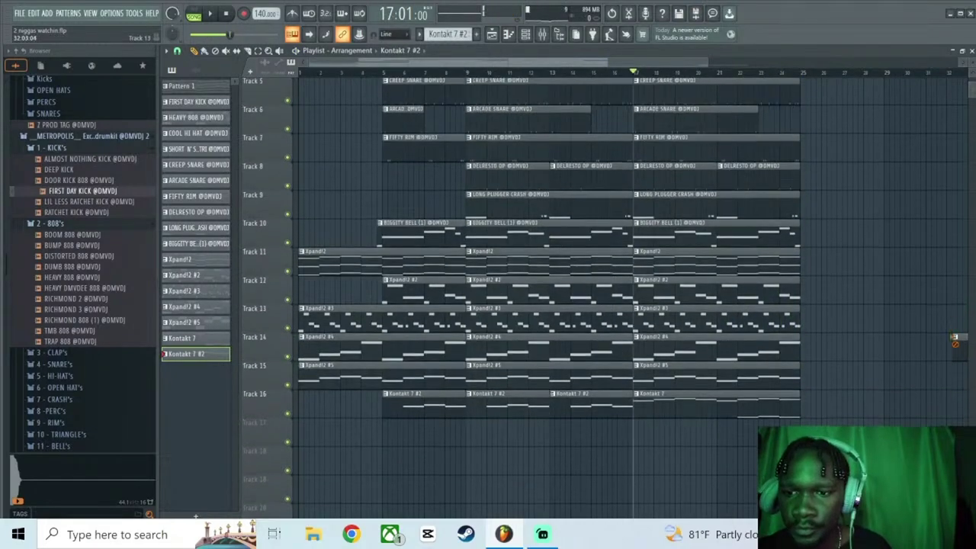
scroll(828, 422, "up", 2)
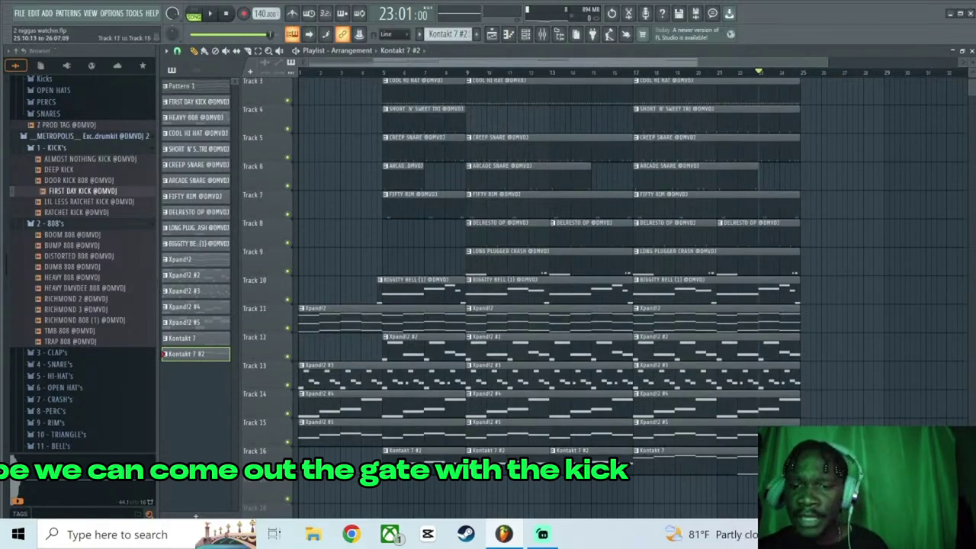
left_click_drag(829, 391, 682, 88)
key("ctrl+b")
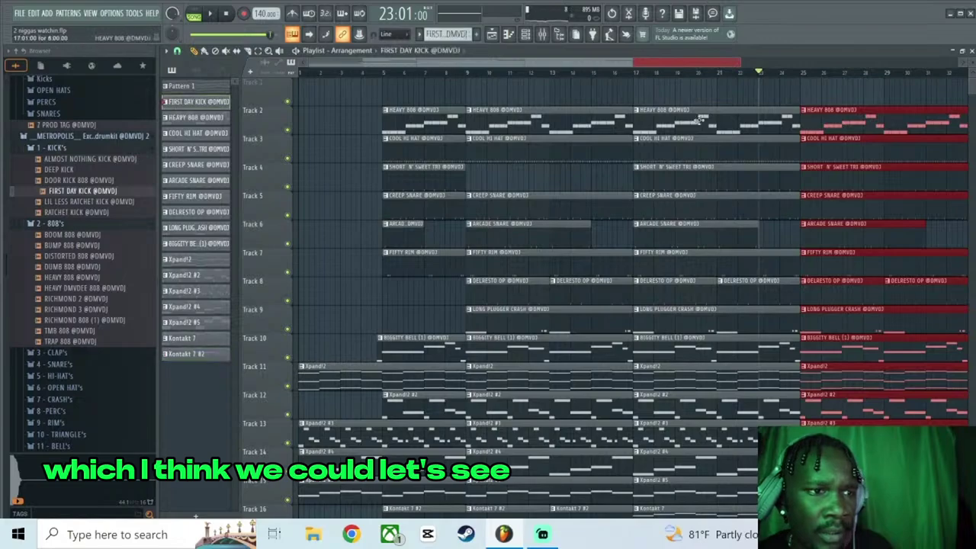
left_click(796, 90)
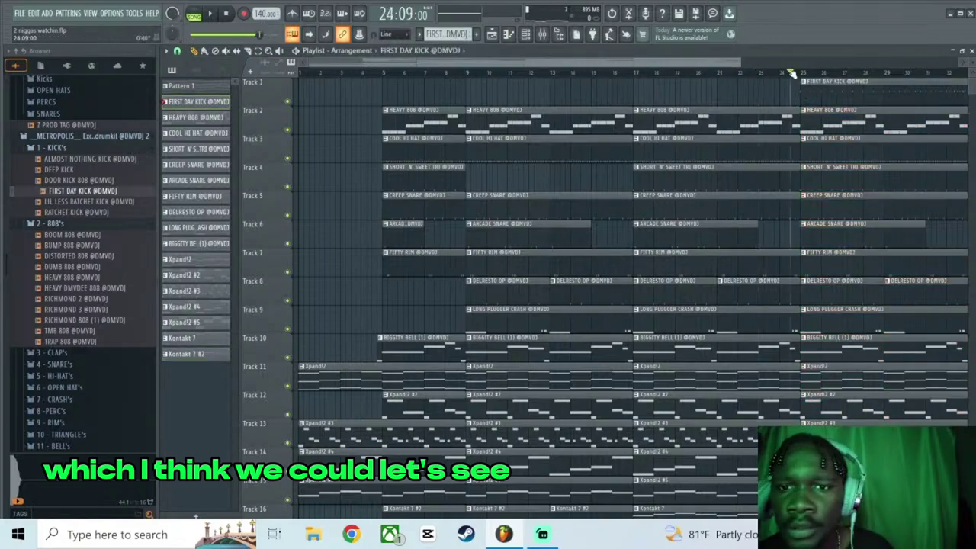
Audition the section at bar 25 from bar 24 and delete its Xpand!2 #3 clip on Track 13.
key("space")
scroll(874, 301, "down", 2)
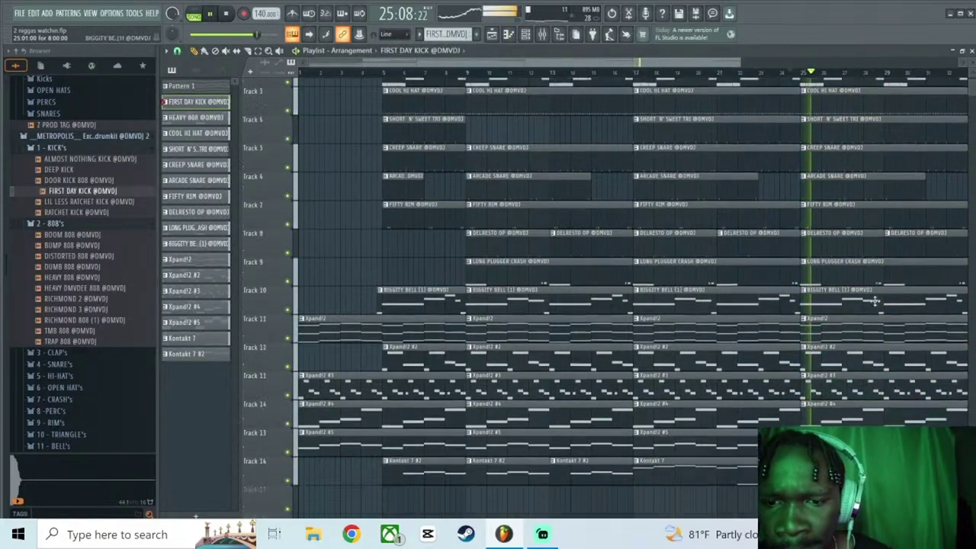
key("space")
scroll(870, 344, "down", 1)
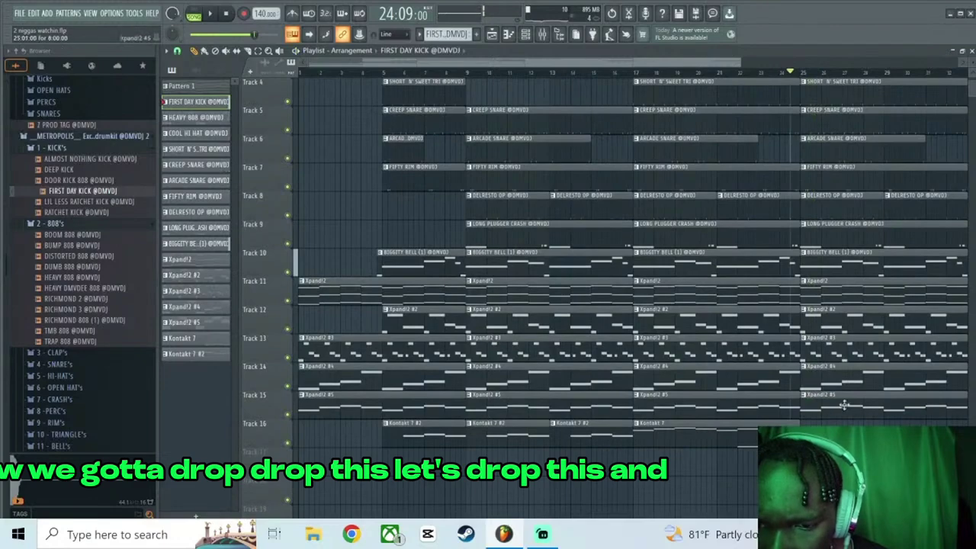
right_click(814, 348)
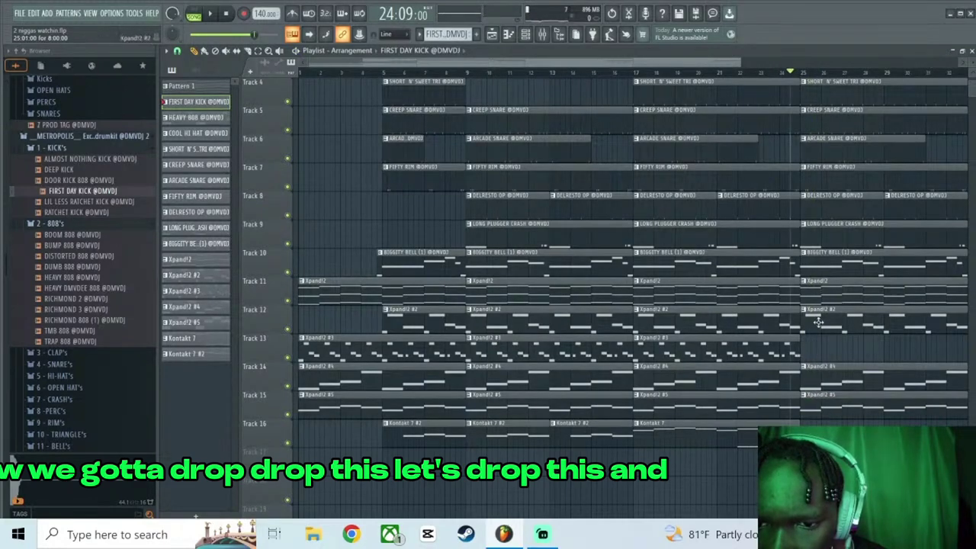
key("space")
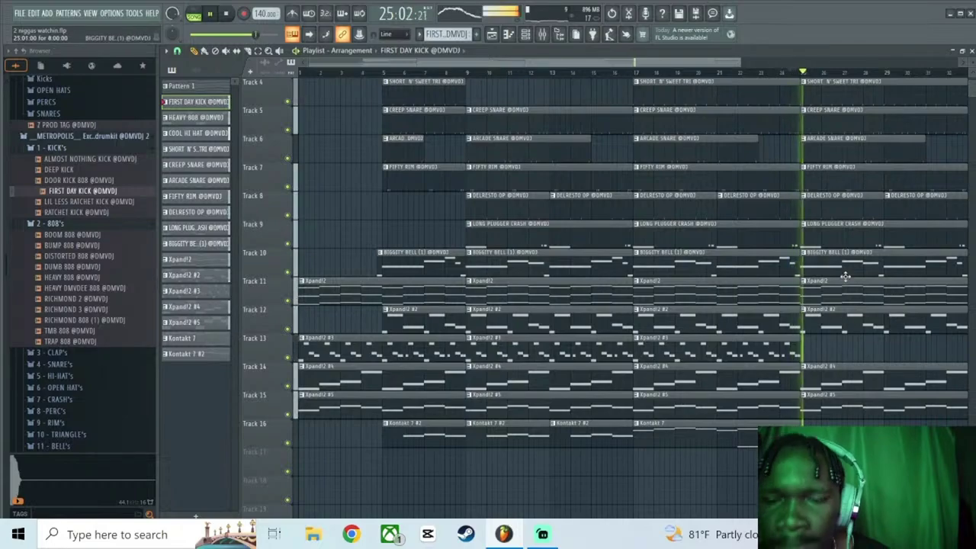
Stop playback and delete the Xpand!2 #2 clip at bar 25 on Track 12.
left_click_drag(731, 63, 876, 63)
scroll(697, 325, "down", 2)
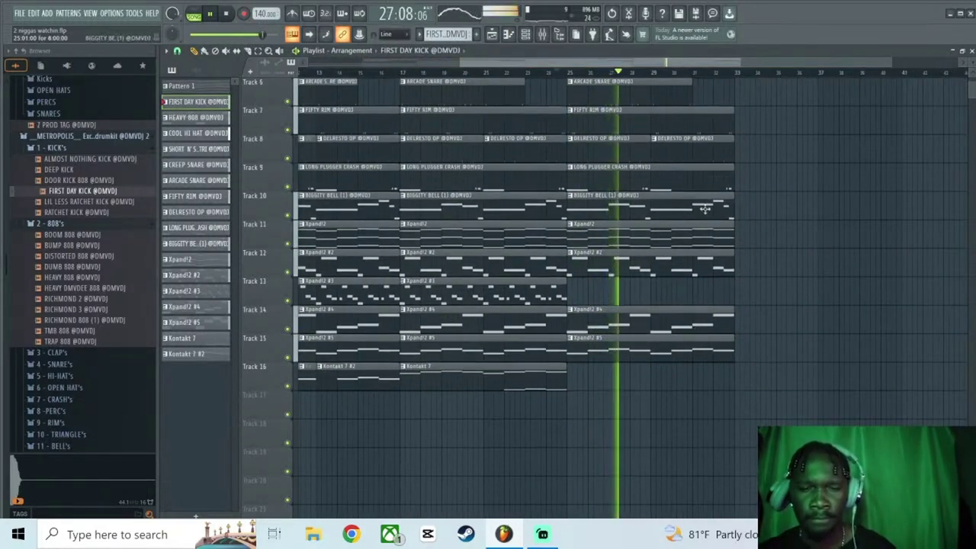
scroll(684, 74, "up", 2)
key("space")
right_click(679, 267)
scroll(682, 259, "down", 1)
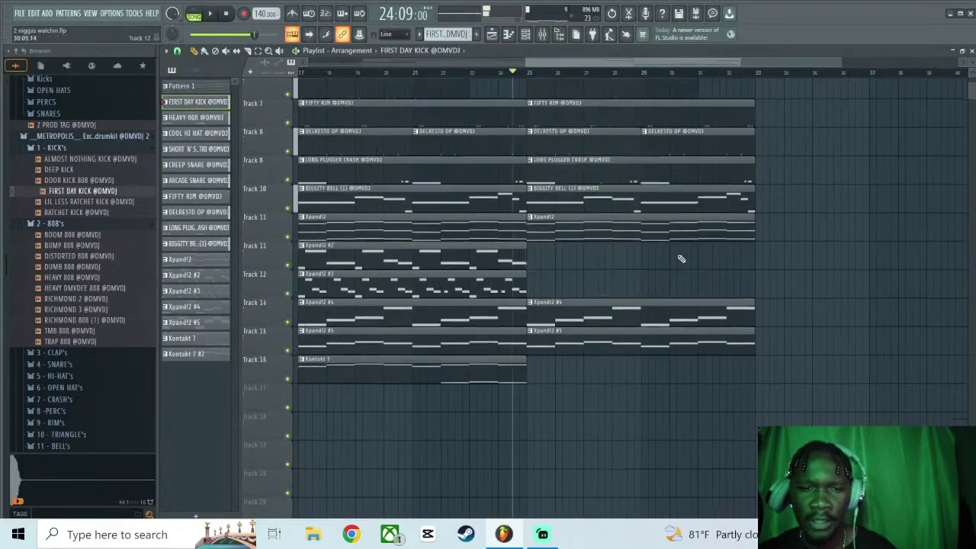
Play from bar 24 and duplicate all clips of the bar 25 to 32 section to start at bar 33.
key("space")
scroll(679, 256, "up", 4)
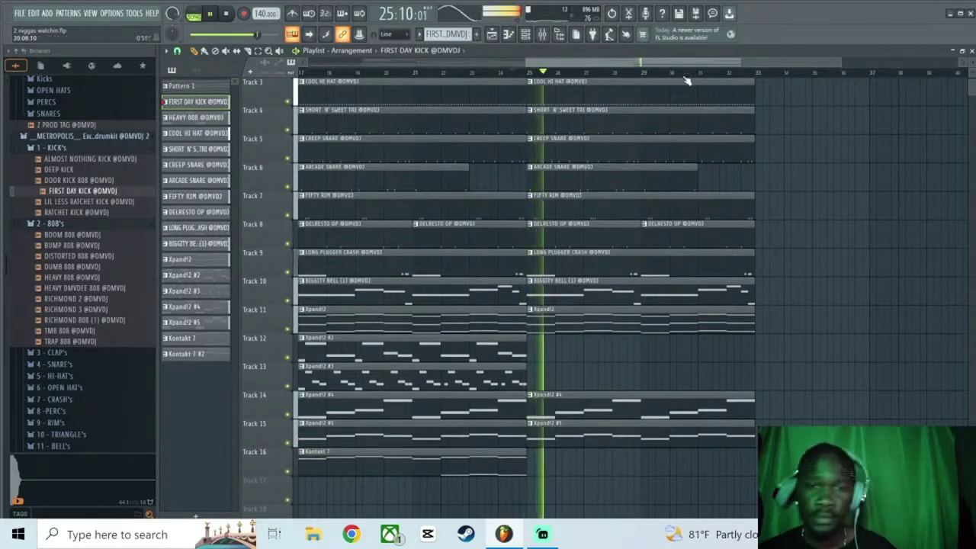
scroll(690, 76, "up", 3)
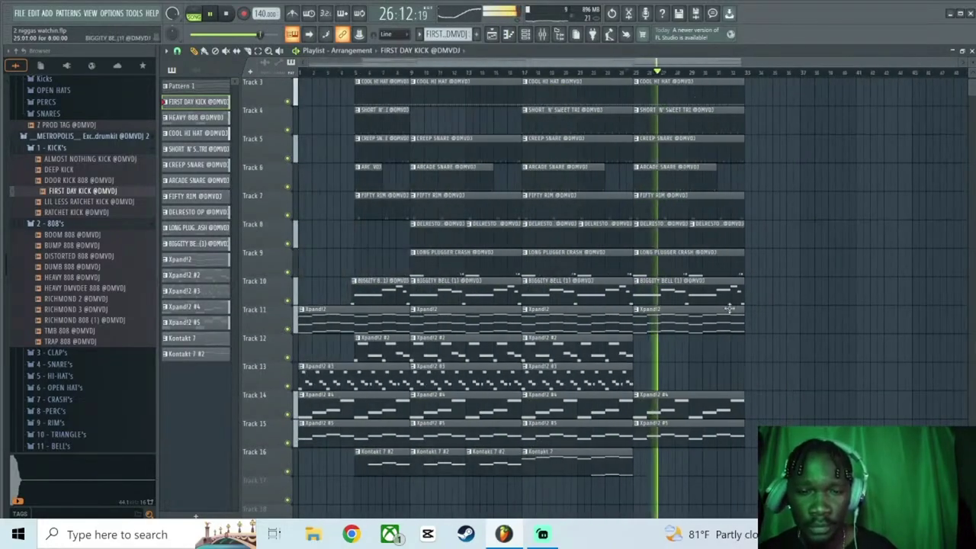
left_click_drag(740, 469, 644, 68)
key("ctrl+b")
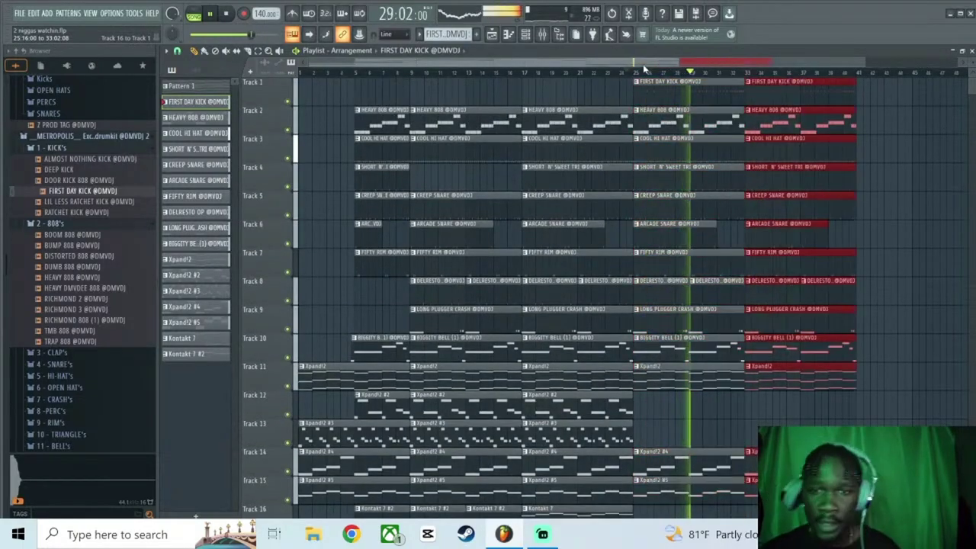
Delete the Xpand!2 #4, Xpand!2 #5, Xpand!2 and BIGGITY BELL clips from the section starting at bar 33, leaving only the drums and 808.
scroll(763, 131, "down", 2)
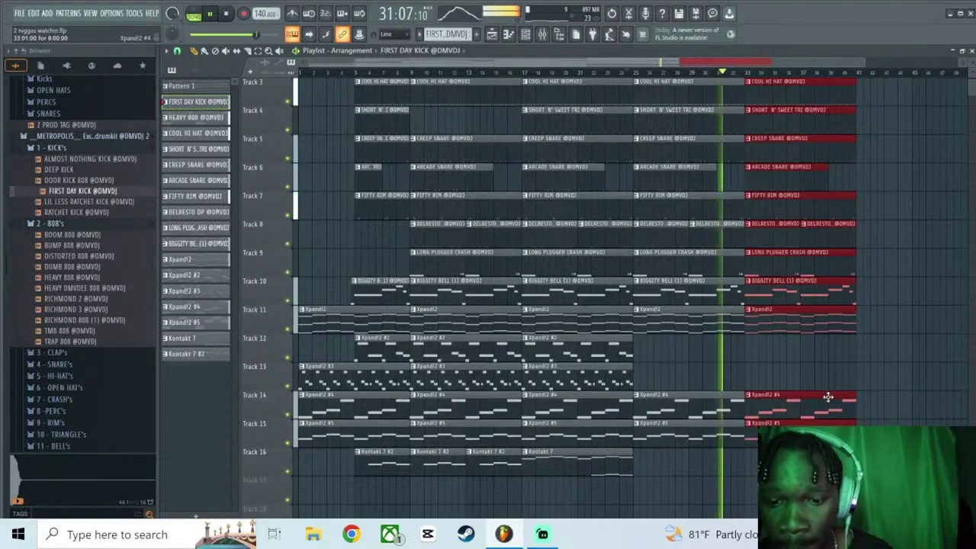
right_click(828, 398)
right_click(816, 424)
right_click(797, 320)
right_click(794, 293)
scroll(796, 297, "up", 2)
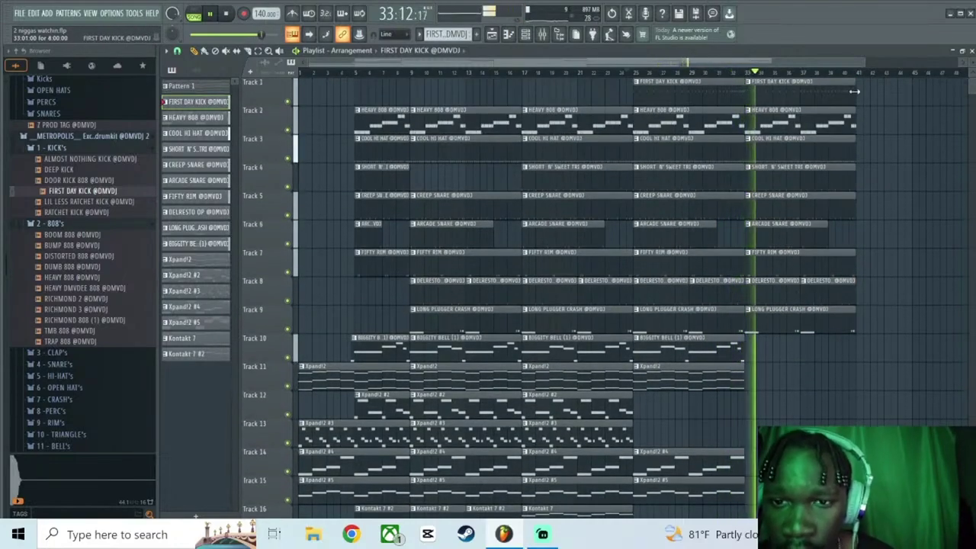
Listen to the drum section from bar 33, pick the Xpand!2 #5 clip at bar 25 as the active pattern, and stop playback.
mouse_move(854, 92)
left_mouse_down()
mouse_move(798, 97)
mouse_move(850, 98)
left_mouse_up()
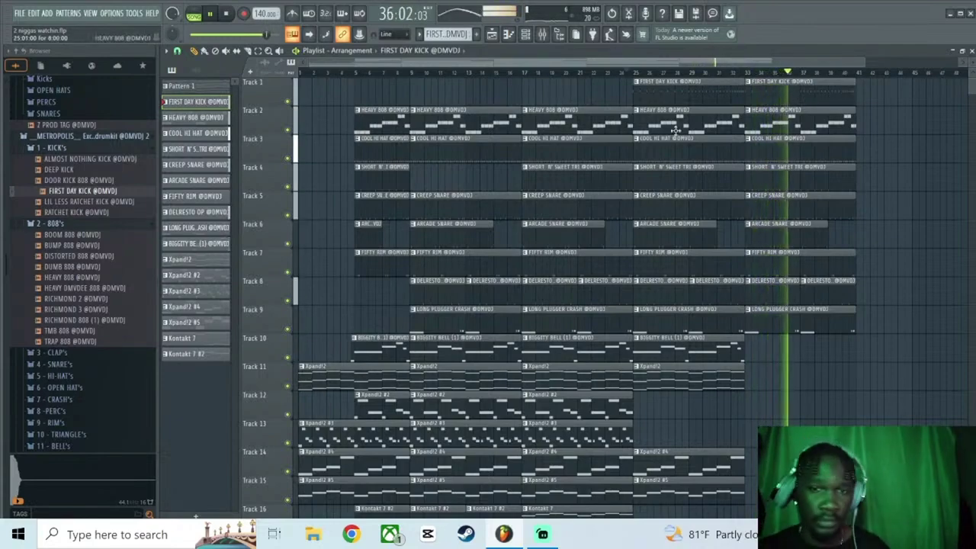
left_click(708, 486)
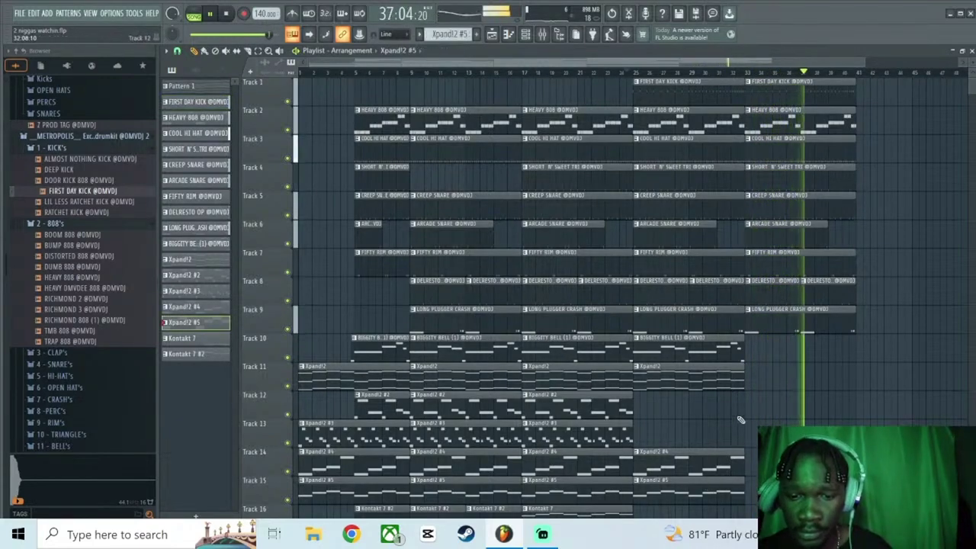
scroll(728, 427, "down", 4)
key("space")
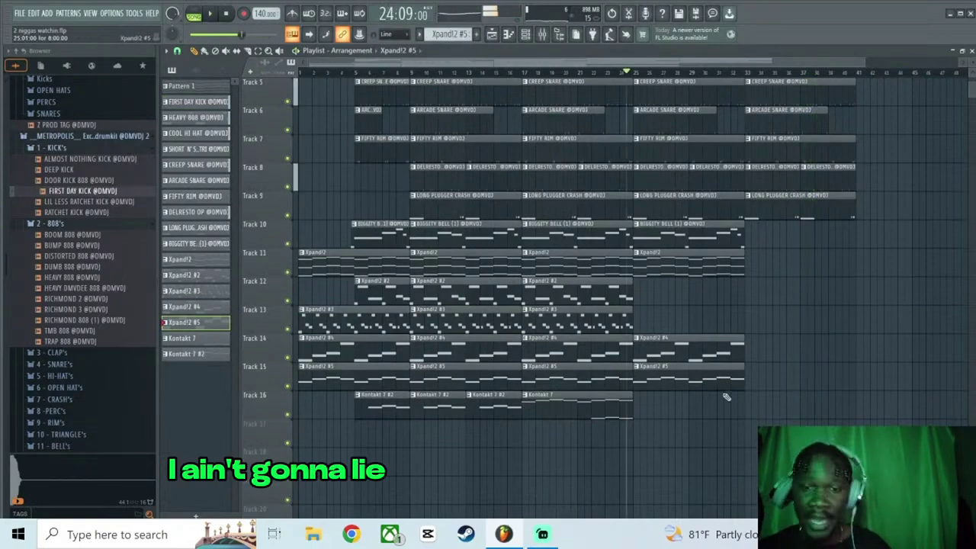
left_click(725, 415)
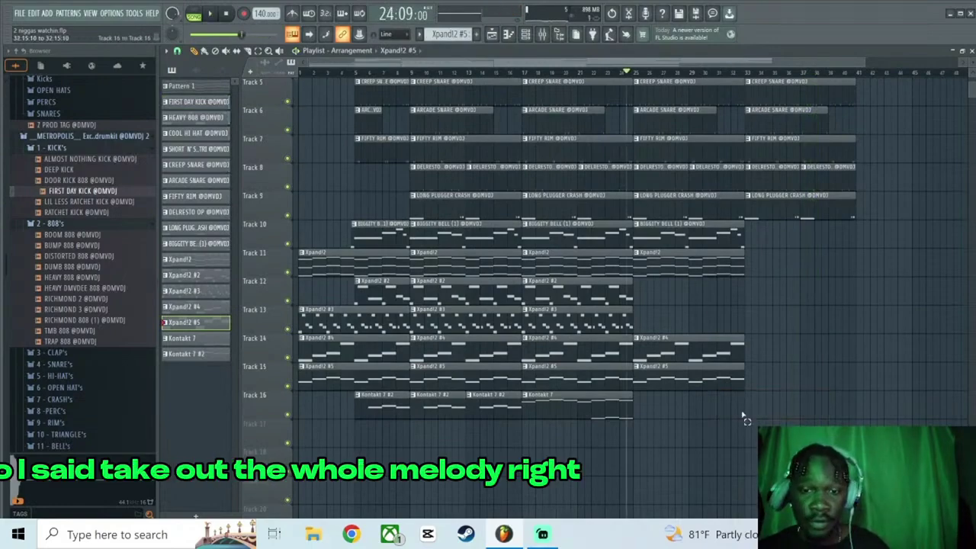
Duplicate the BIGGITY BELL, Xpand!2, Xpand!2 #4 and Xpand!2 #5 clips from bar 25 to bar 33 and trim the copies to start at bar 37.
left_click_drag(744, 416, 634, 221)
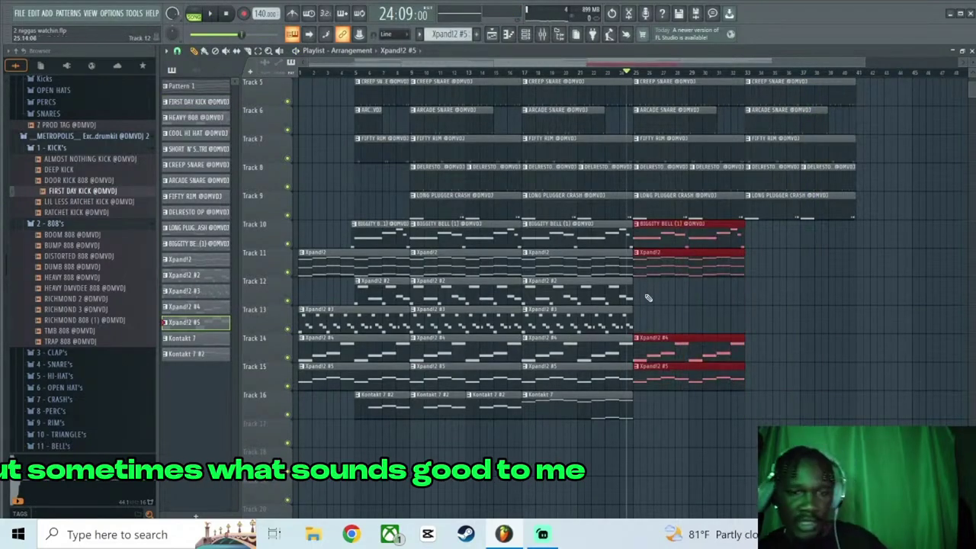
key("ctrl+b")
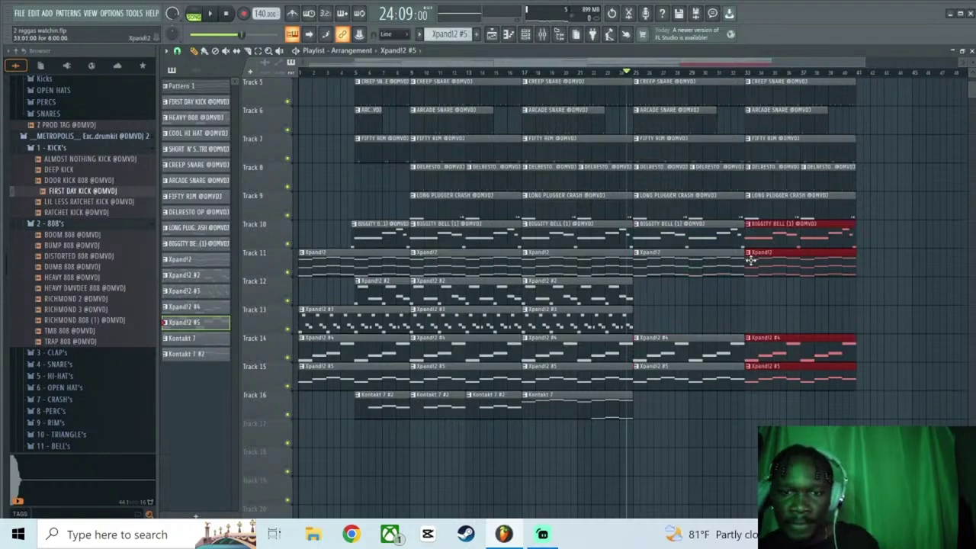
left_click_drag(746, 260, 774, 271)
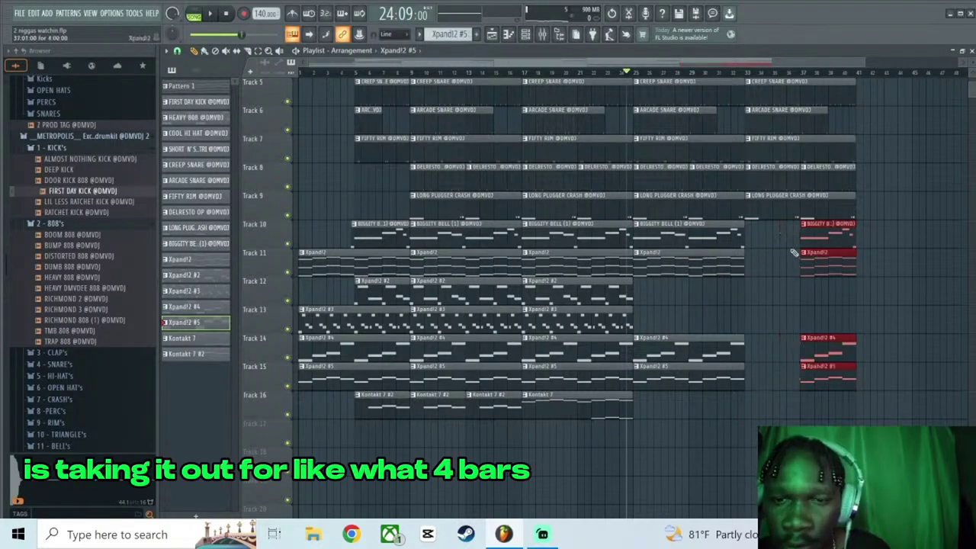
Listen to the arrangement from bar 32 through the drum break and the melody clips at bar 37.
left_click(734, 74)
key("space")
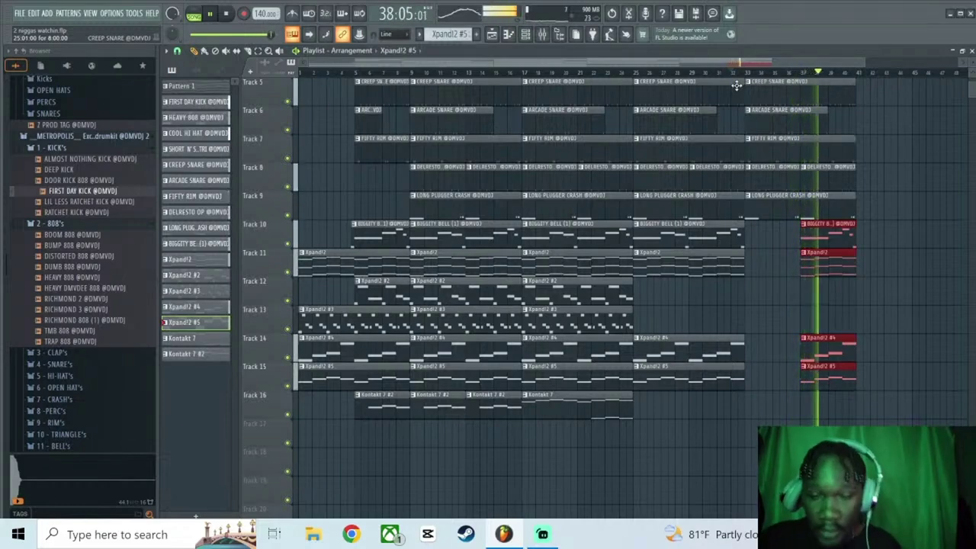
scroll(740, 99, "up", 4)
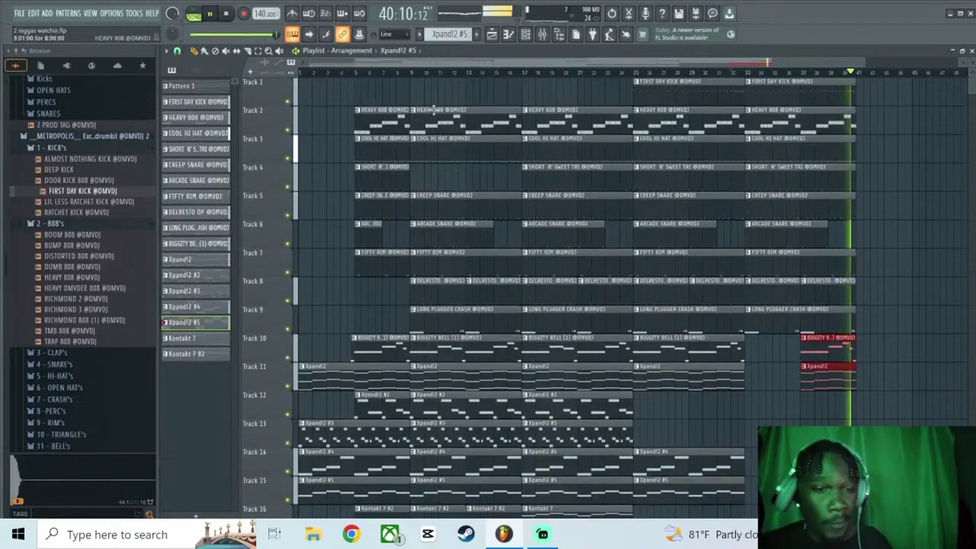
Copy all clips of bars 9 to 24 on Tracks 2 to 16 so that the copy starts at bar 41.
left_click_drag(419, 95, 599, 430)
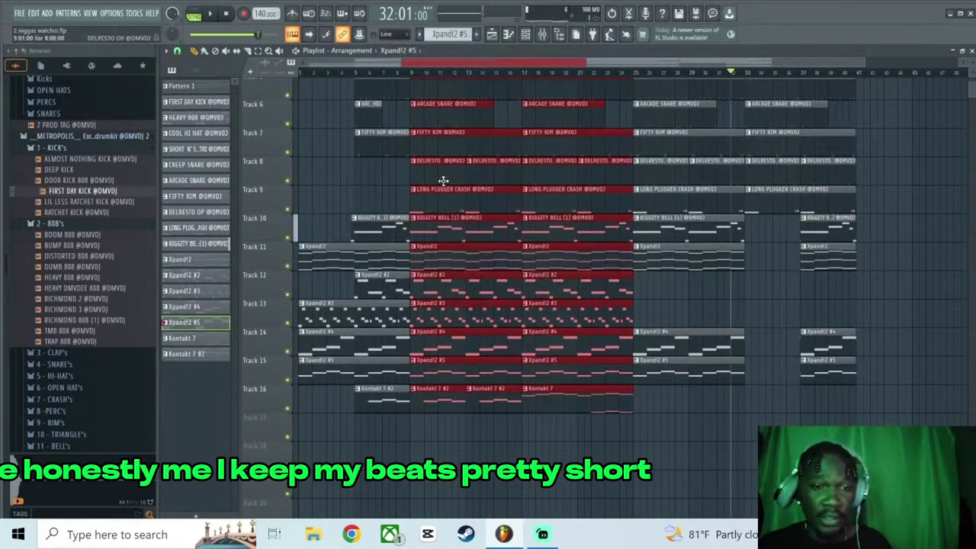
mouse_move(443, 180)
left_mouse_down("shift")
mouse_move(920, 187)
mouse_move(882, 206)
left_mouse_up("shift")
scroll(843, 232, "down", 6)
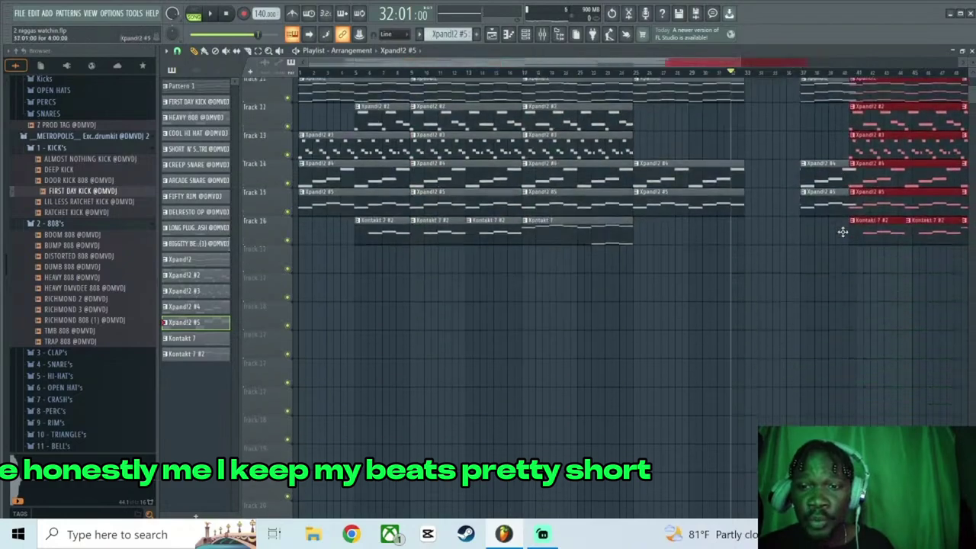
scroll(843, 231, "up", 6)
left_click_drag(872, 124, 878, 122)
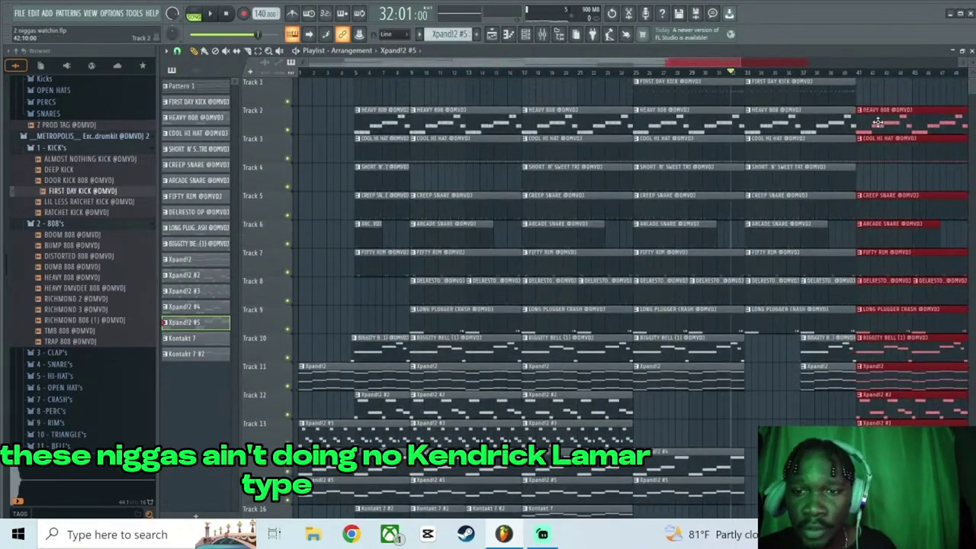
Duplicate the selected 16-bar block at bar 41 so that the new copy starts at bar 57.
left_click_drag(727, 63, 859, 63)
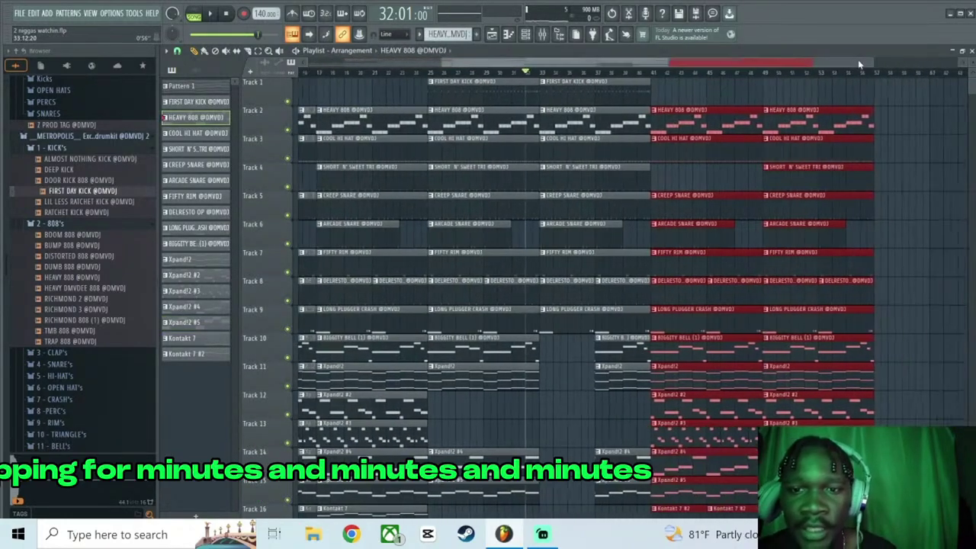
scroll(878, 80, "up", 2)
scroll(877, 81, "down", 2)
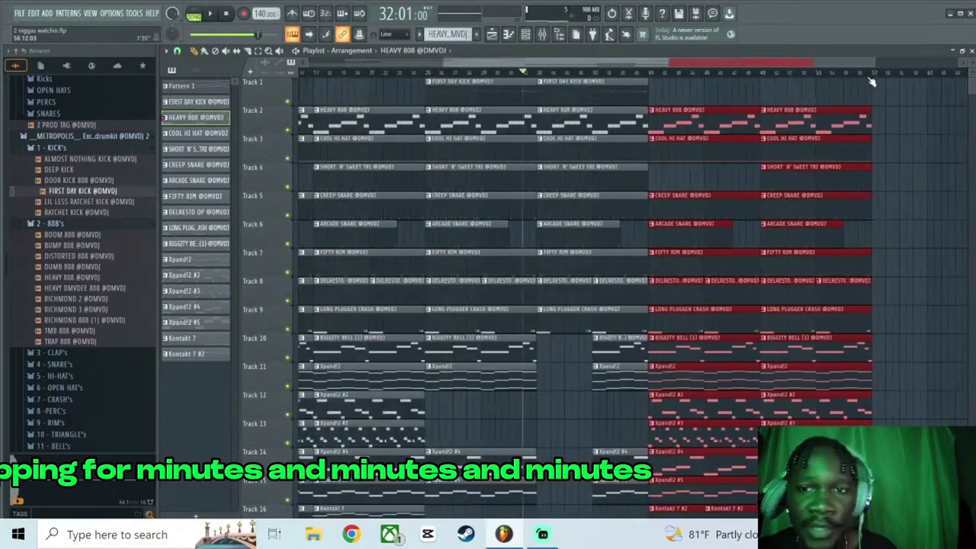
scroll(869, 82, "down", 4)
scroll(865, 81, "up", 1)
scroll(768, 193, "up", 3)
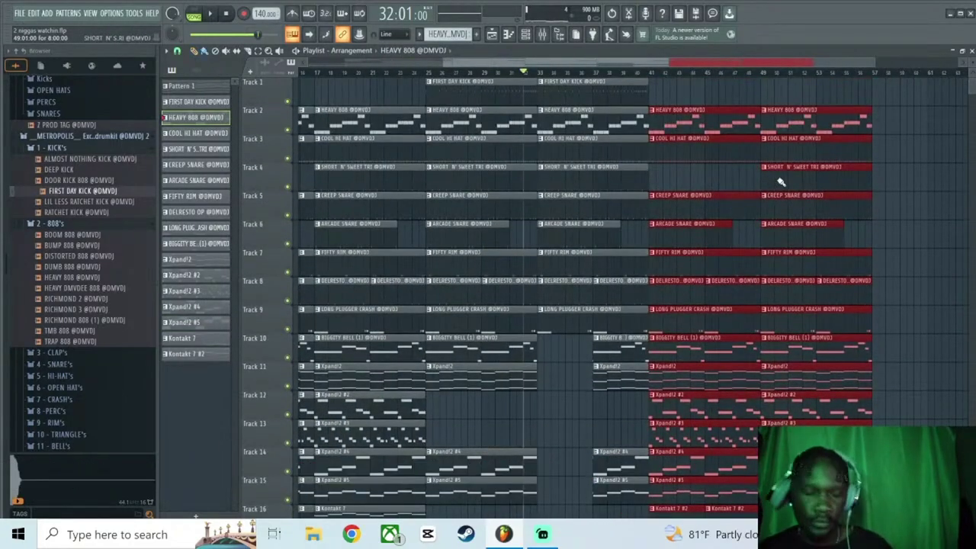
scroll(781, 182, "left", 2)
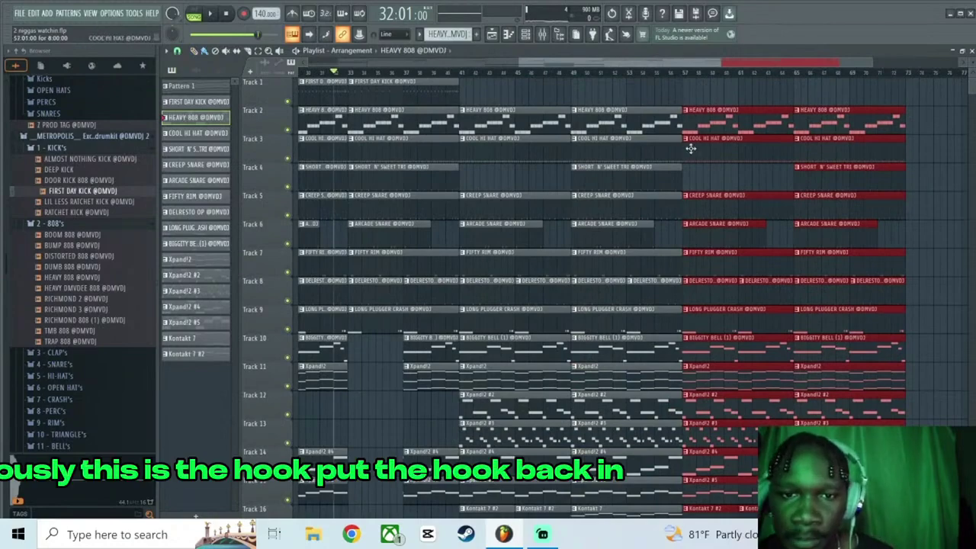
scroll(719, 145, "down", 1)
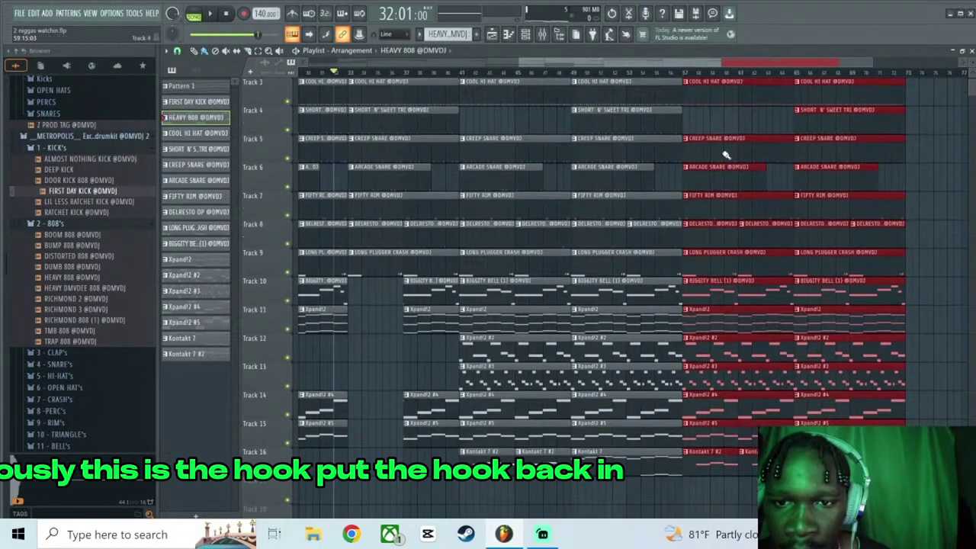
Delete the BIGGITY BELL, Xpand!2 and Xpand!2 #2 clips of the section starting at bar 57.
right_click(722, 303)
right_click(726, 322)
right_click(730, 346)
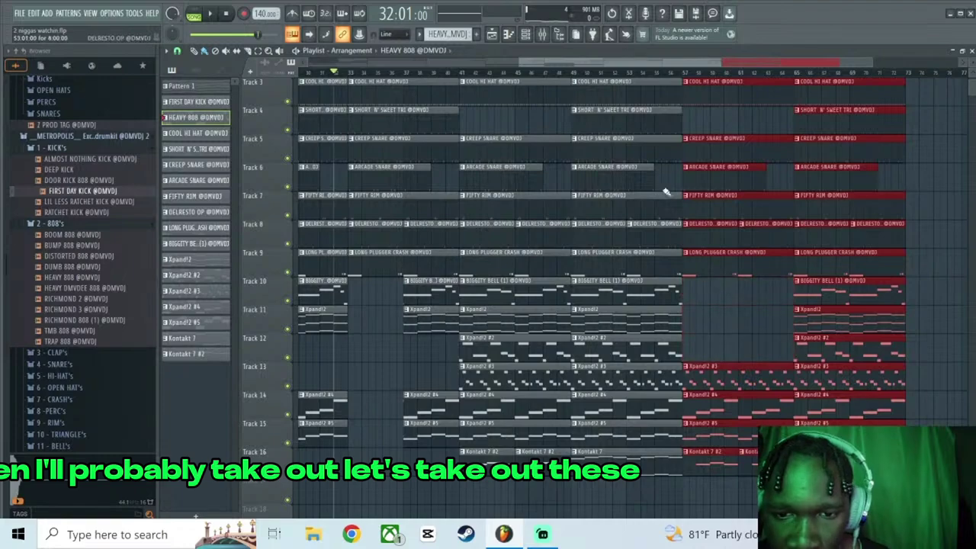
Listen to the thinned section from bar 56, deselect the copied clips and stop playback.
key("space")
left_click(675, 72)
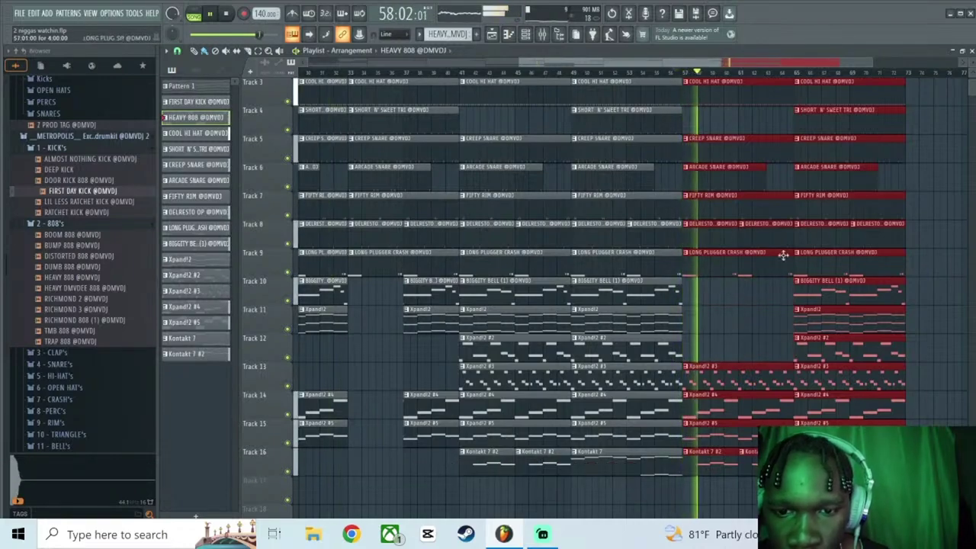
scroll(683, 223, "down", 5)
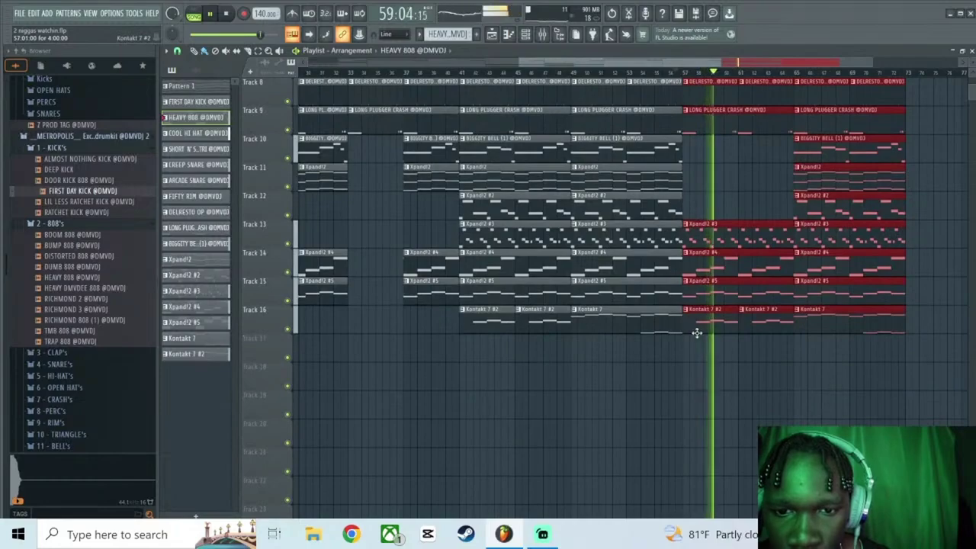
scroll(722, 360, "up", 4)
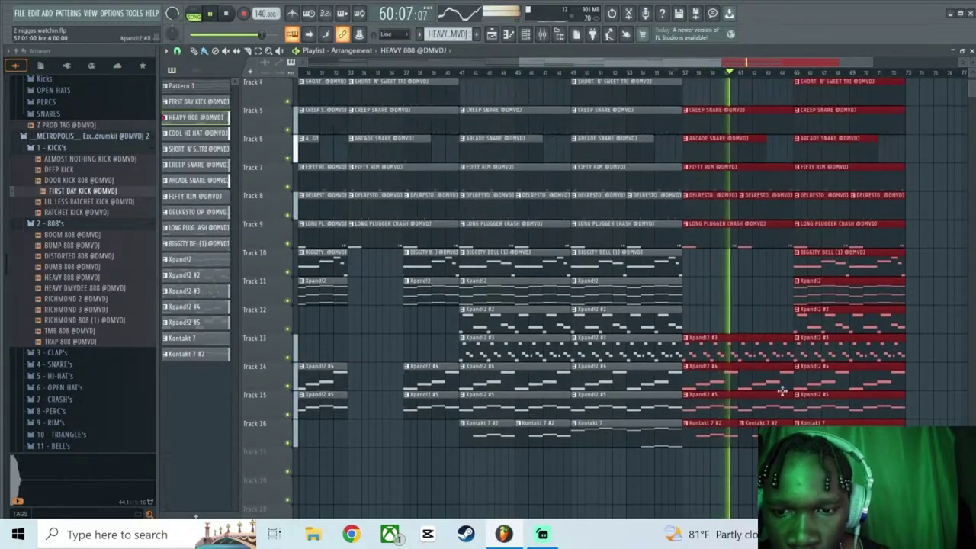
scroll(759, 349, "up", 1)
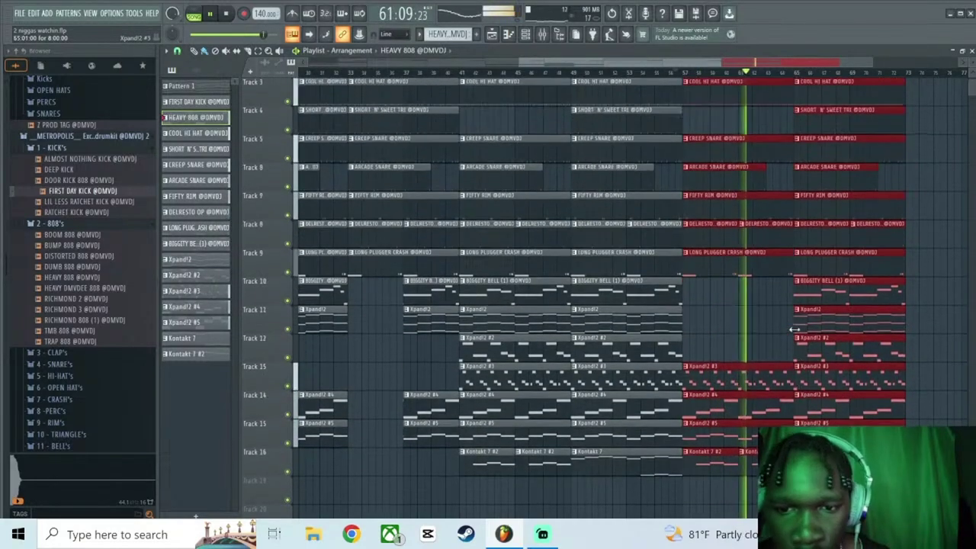
scroll(800, 343, "up", 2)
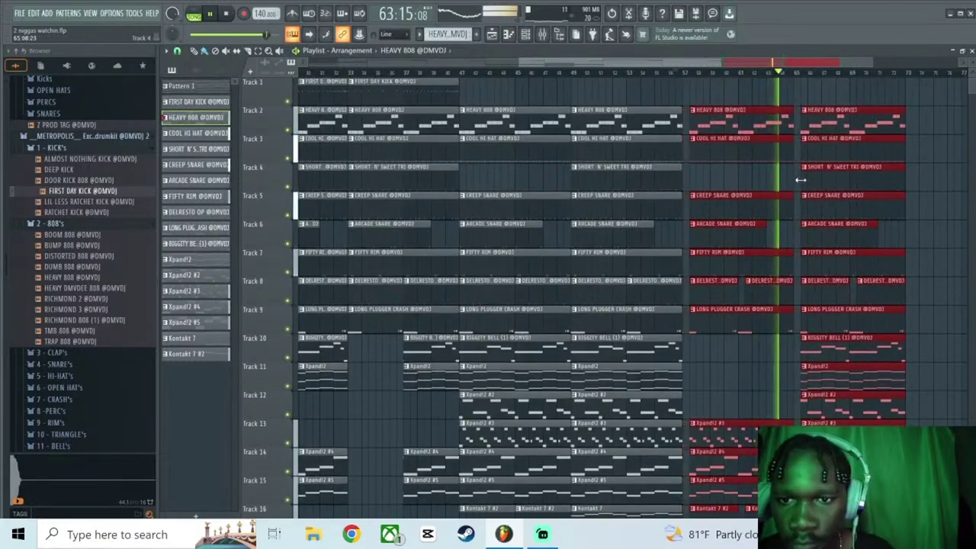
left_click(781, 182, "ctrl")
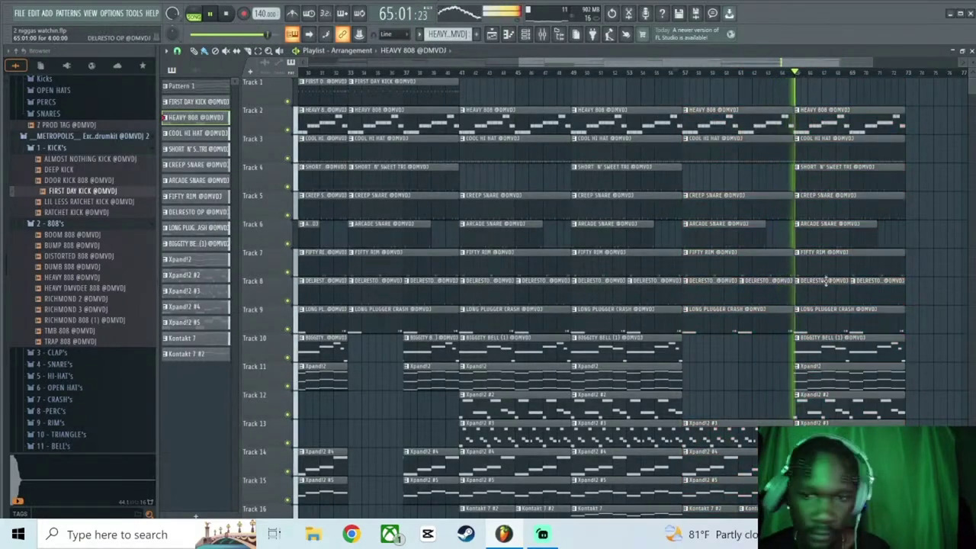
key("space")
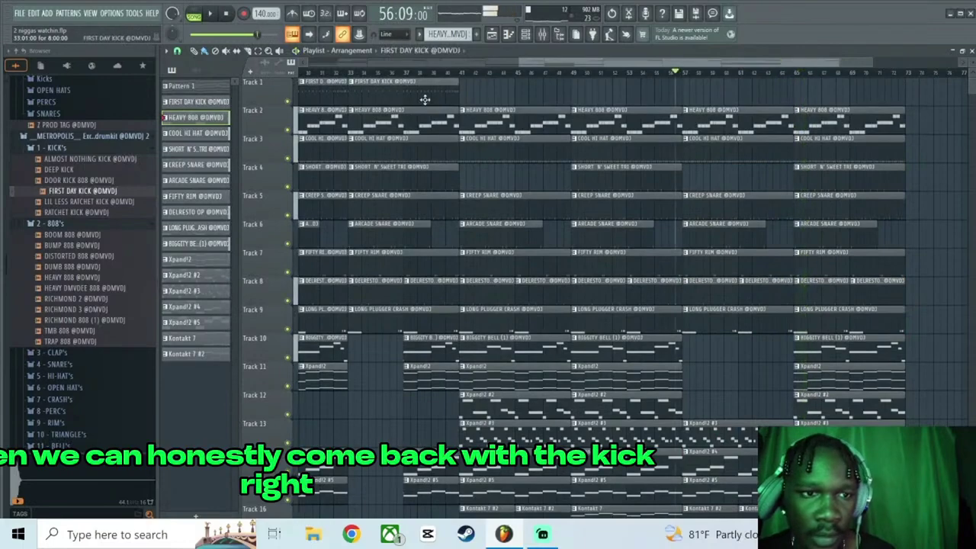
Add FIRST DAY KICK clips on Track 1 at bars 65, 69 and 72, with the last one ending at bar 73.
left_click(794, 96)
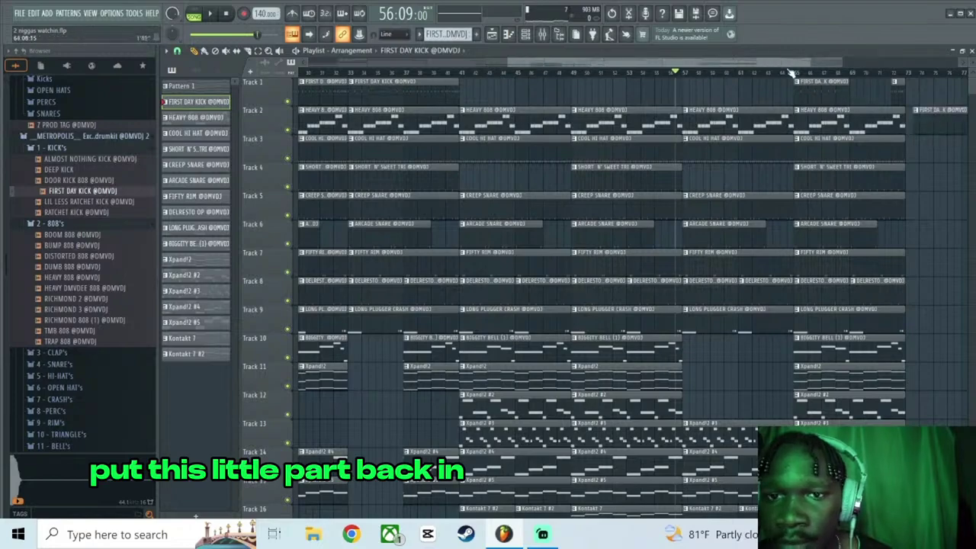
left_click(824, 72)
left_click_drag(790, 61, 805, 82)
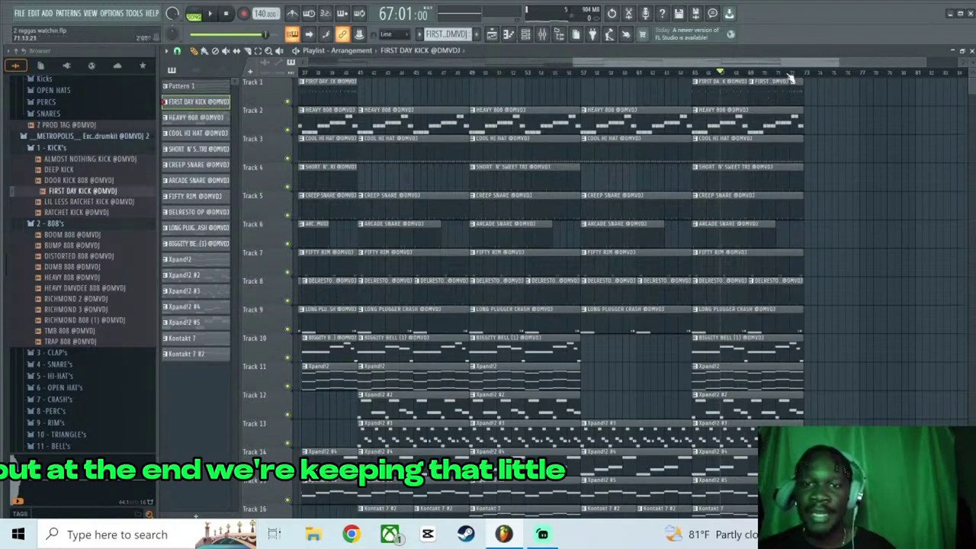
scroll(802, 74, "up", 5)
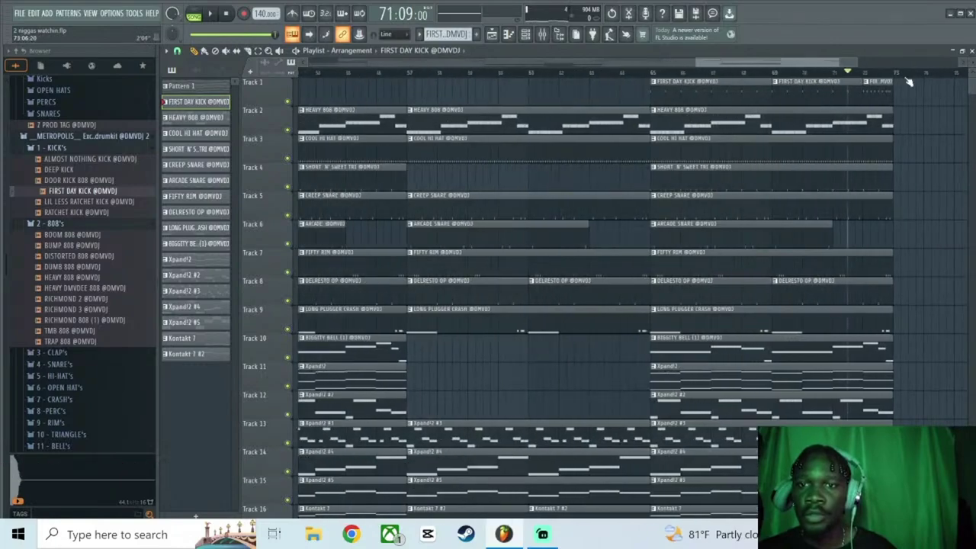
scroll(885, 71, "up", 3)
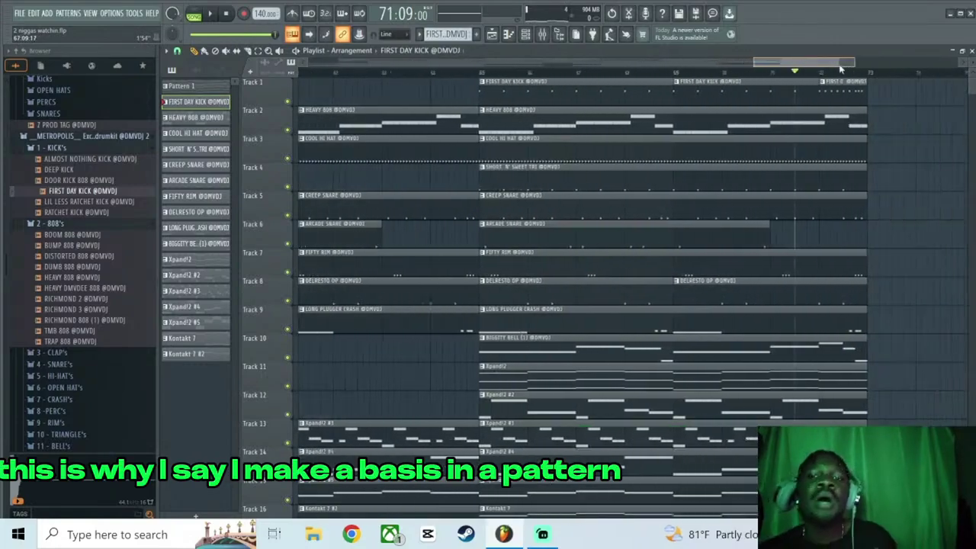
scroll(837, 76, "down", 4)
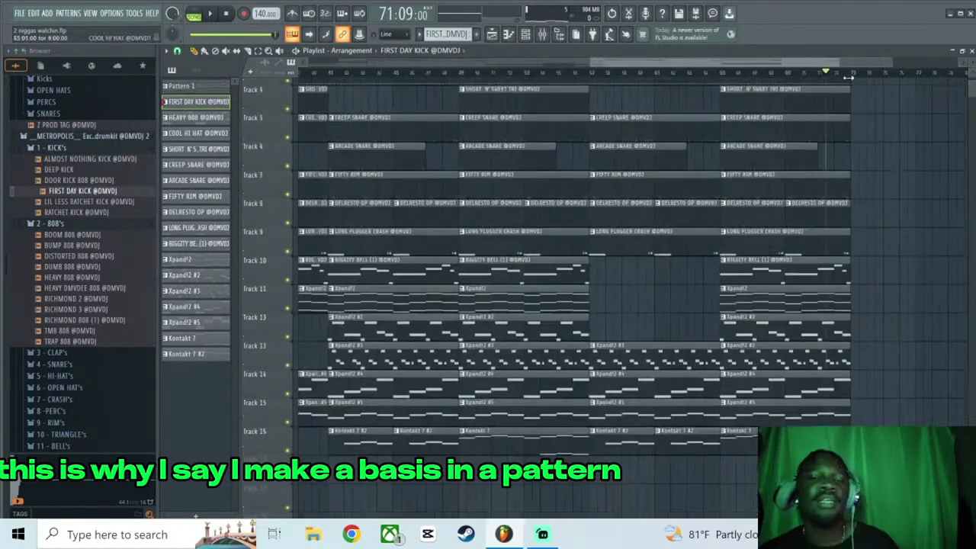
scroll(569, 89, "down", 3)
scroll(860, 272, "up", 3)
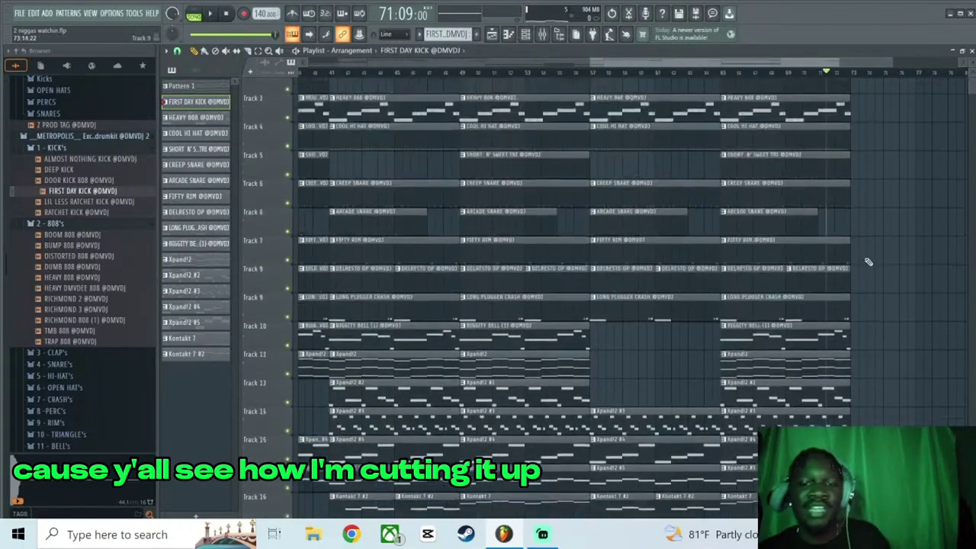
scroll(835, 76, "up", 4)
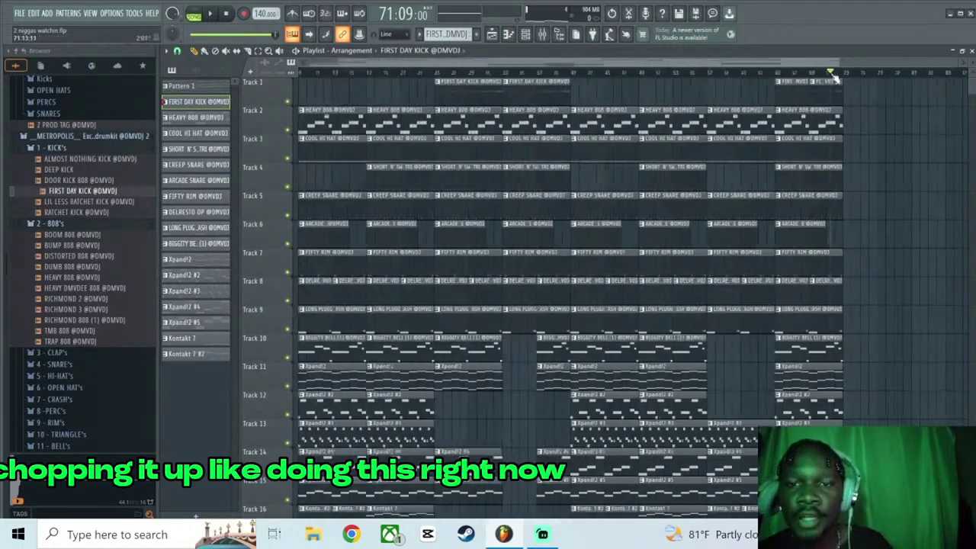
scroll(836, 76, "down", 4)
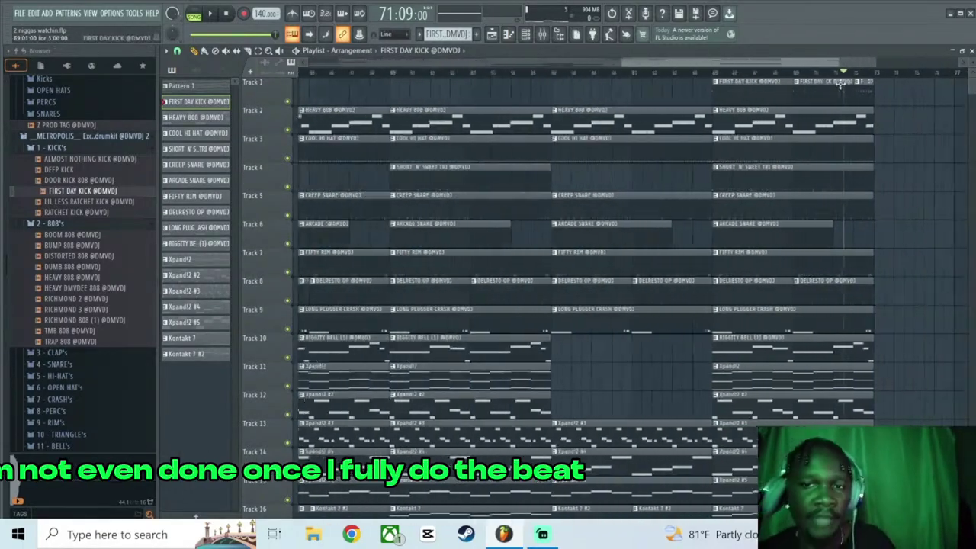
scroll(836, 85, "down", 4)
scroll(814, 67, "right", 2)
scroll(812, 73, "down", 4)
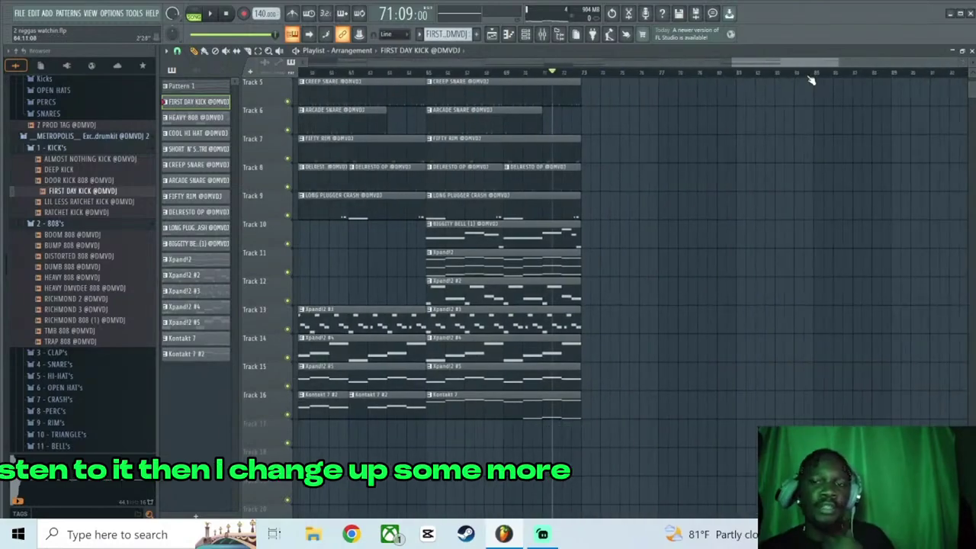
scroll(761, 204, "down", 5)
scroll(761, 204, "up", 9)
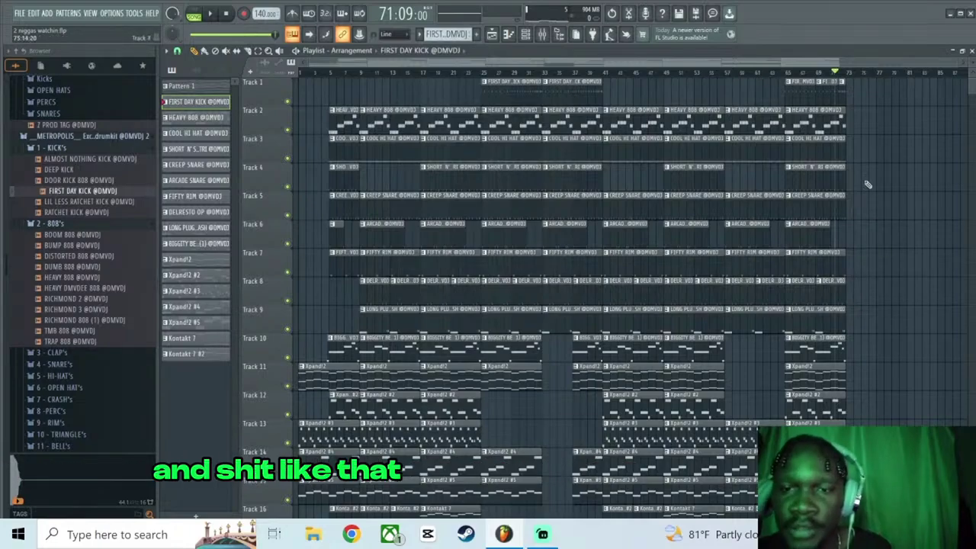
Play the final bars from just before bar 69 to check the kick pattern for a missing beat.
key("space")
key("space")
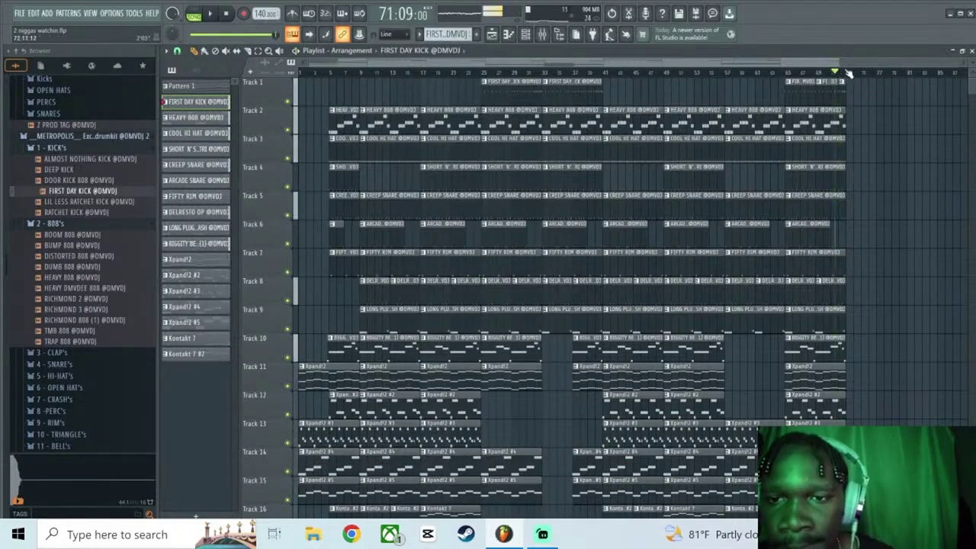
scroll(843, 74, "up", 5)
scroll(843, 75, "up", 3)
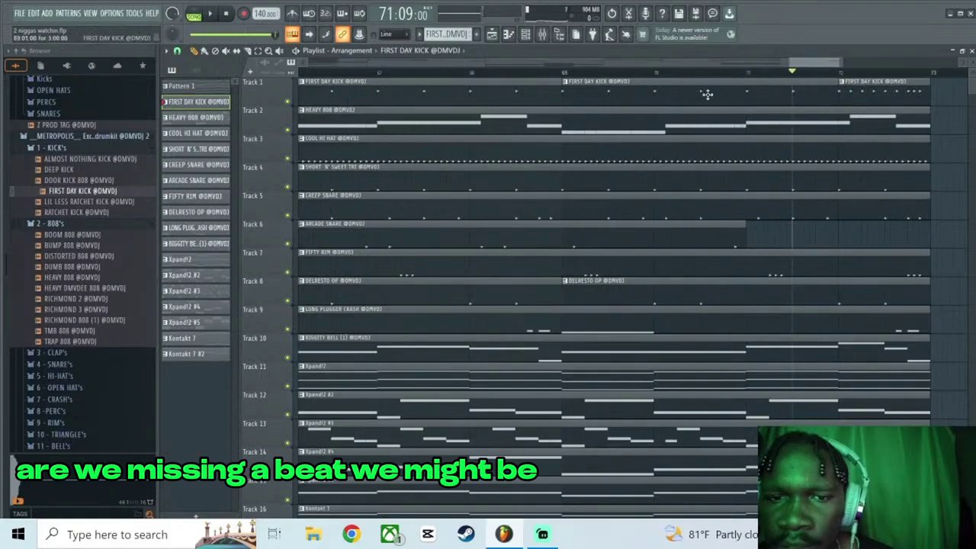
left_click(549, 75)
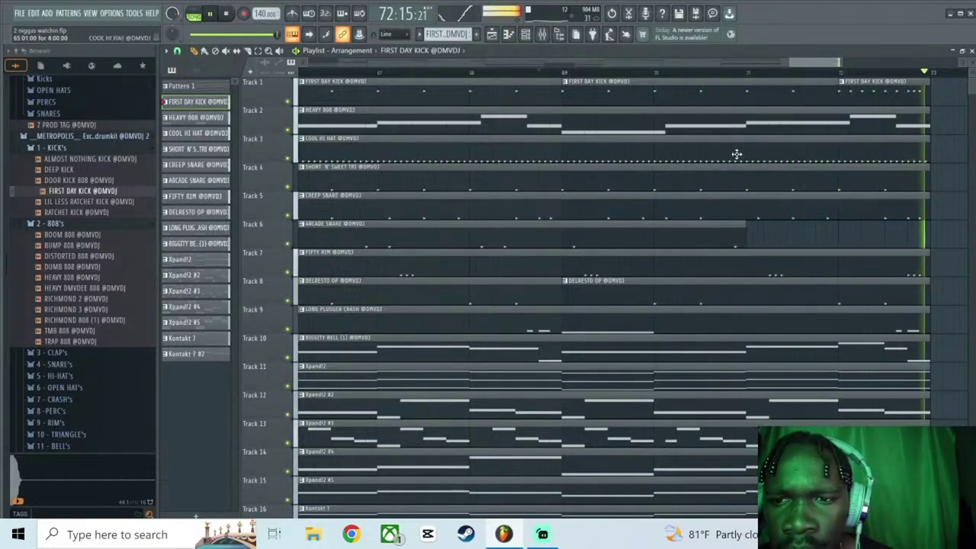
scroll(780, 76, "up", 2)
scroll(780, 76, "down", 7)
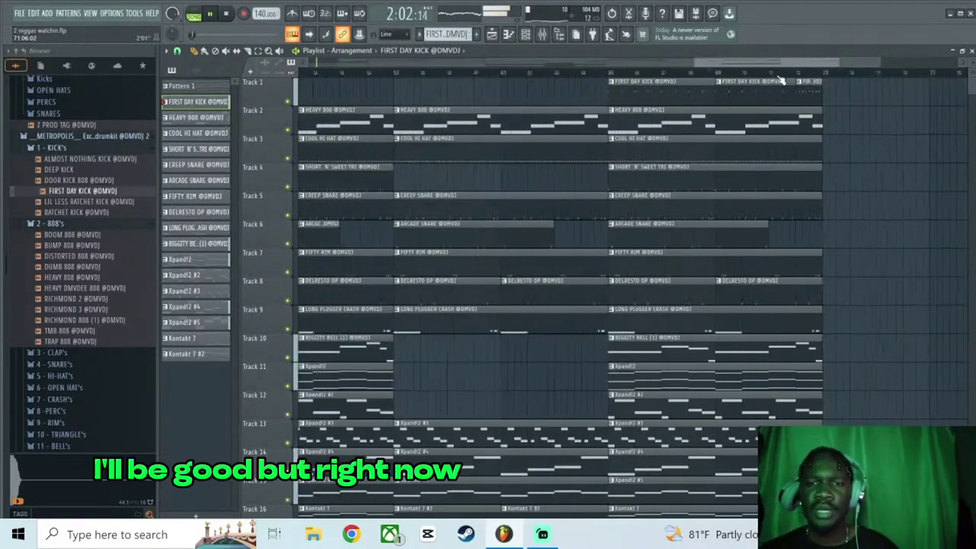
Stop playback and duplicate all clips of the section from bar 41 to bar 57 onto the end at bar 73.
key("space")
scroll(808, 78, "down", 4)
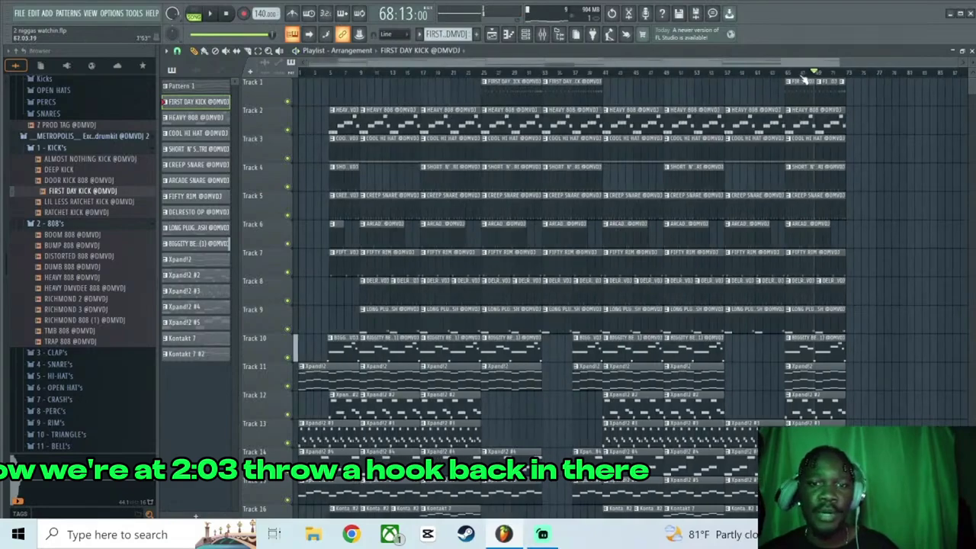
left_click_drag(627, 108, 873, 243)
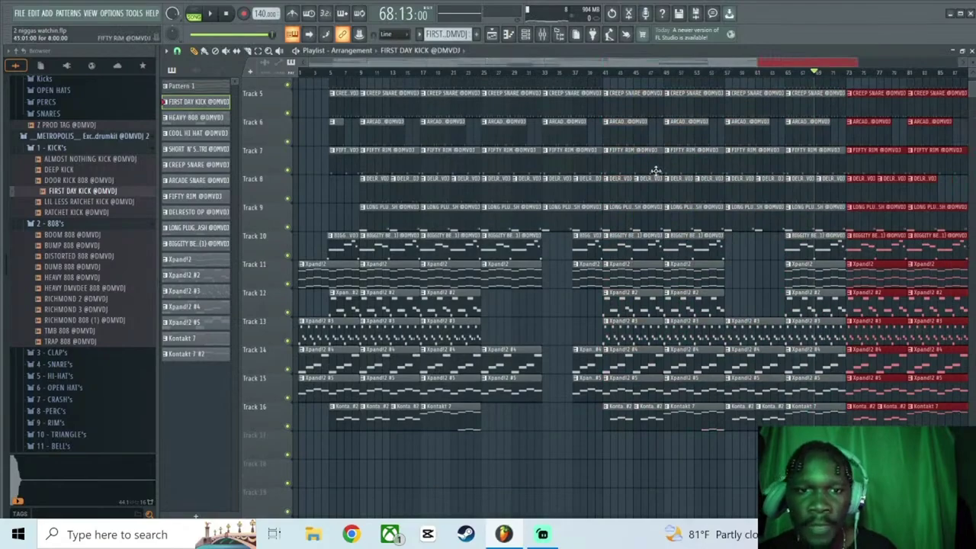
scroll(656, 170, "up", 4)
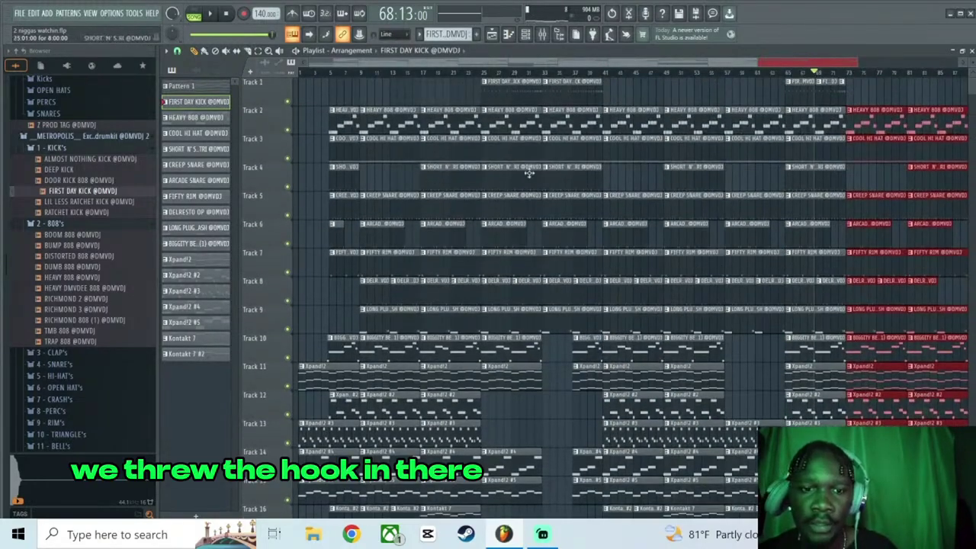
Duplicate all clips of the kick section from bar 25 to bar 41 onto the end of the arrangement at bar 89.
left_click_drag(485, 96, 508, 130)
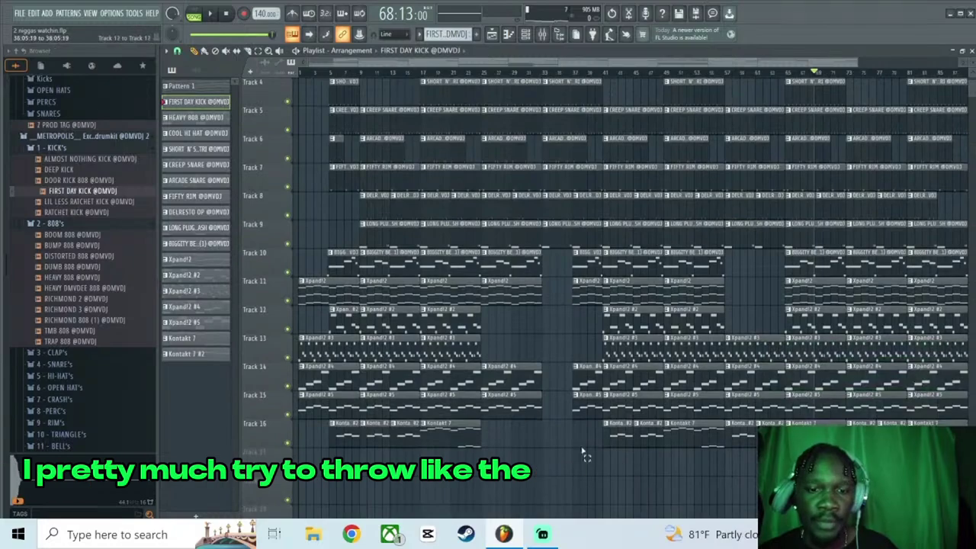
left_click_drag(582, 473, 672, 110)
key("ctrl+z")
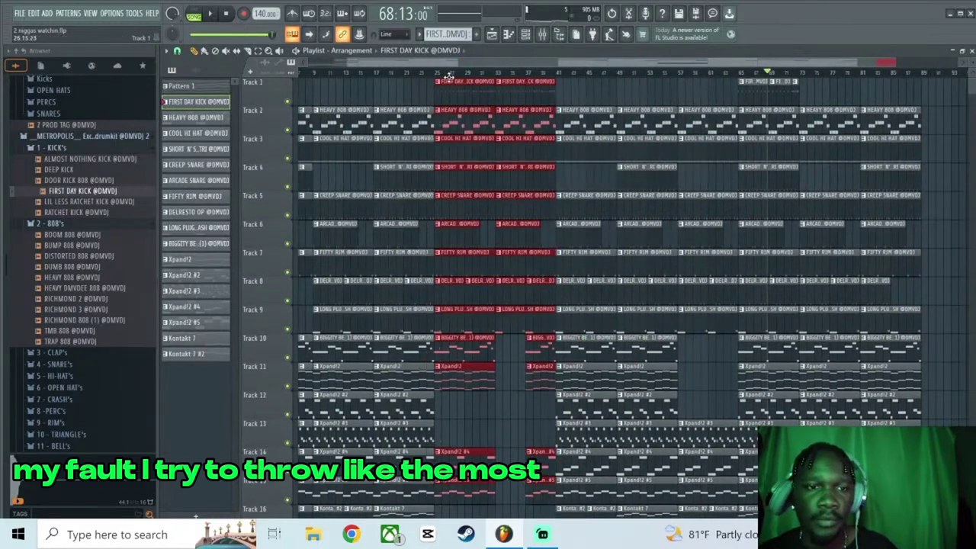
left_click_drag(624, 98, 918, 91)
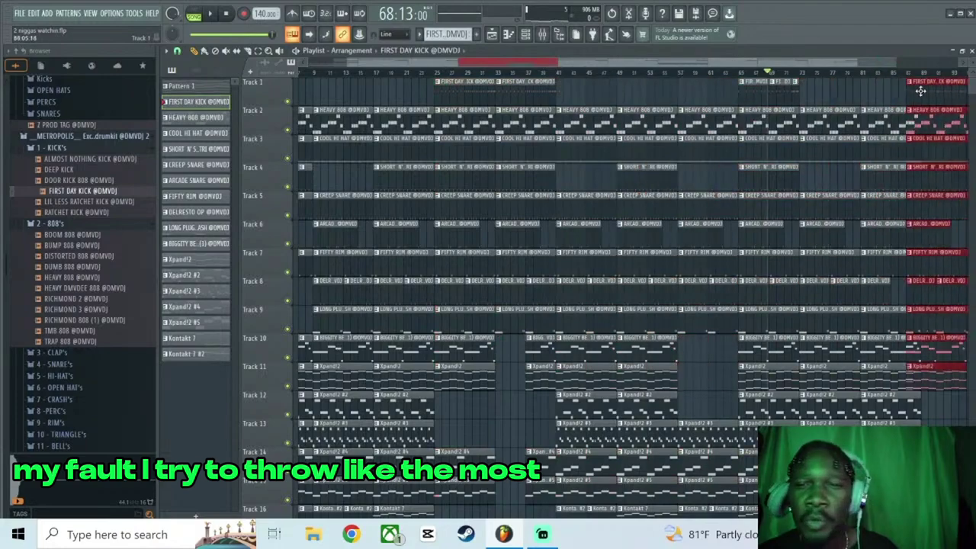
left_click(765, 72)
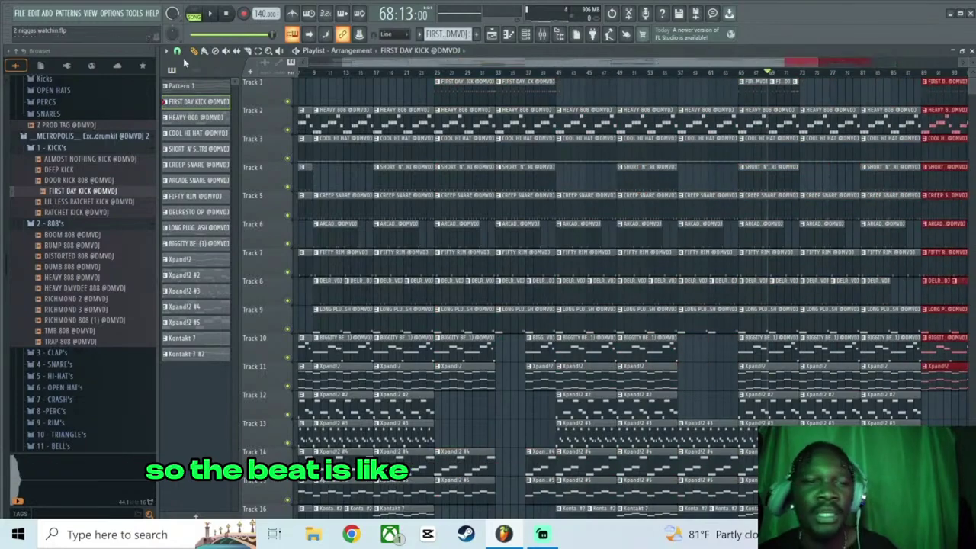
Create an automation clip for the Master track's volume and return to the playlist.
scroll(499, 75, "up", 2)
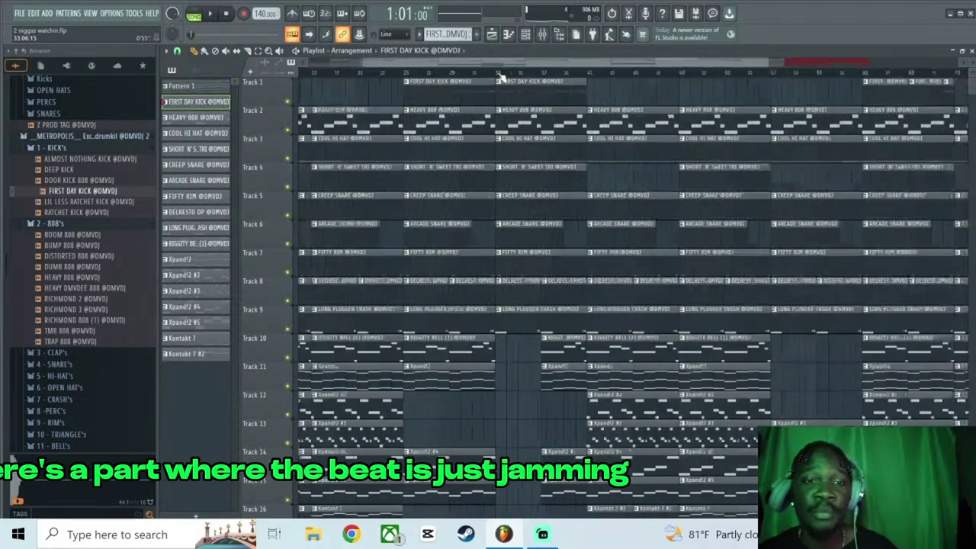
scroll(501, 76, "down", 4)
scroll(483, 147, "down", 2)
scroll(483, 146, "down", 5)
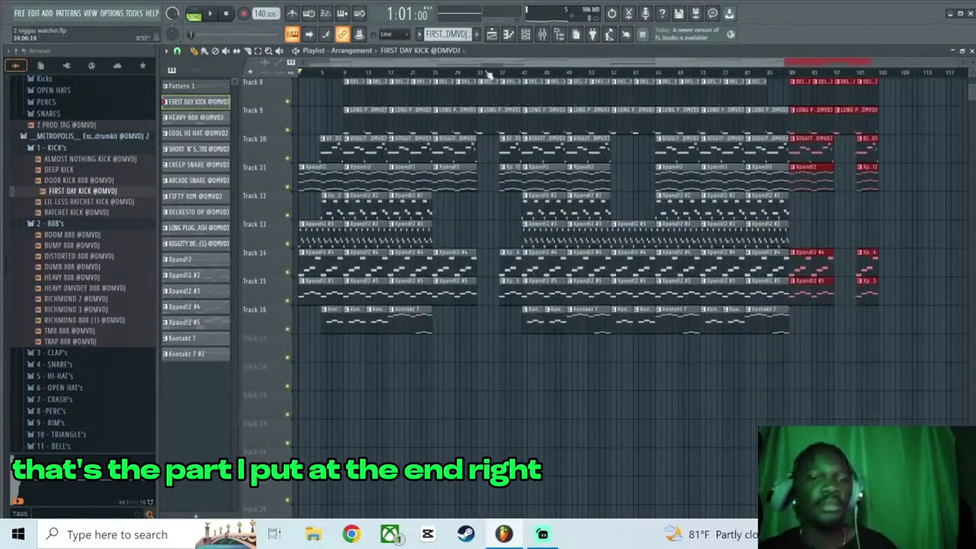
left_click(543, 36)
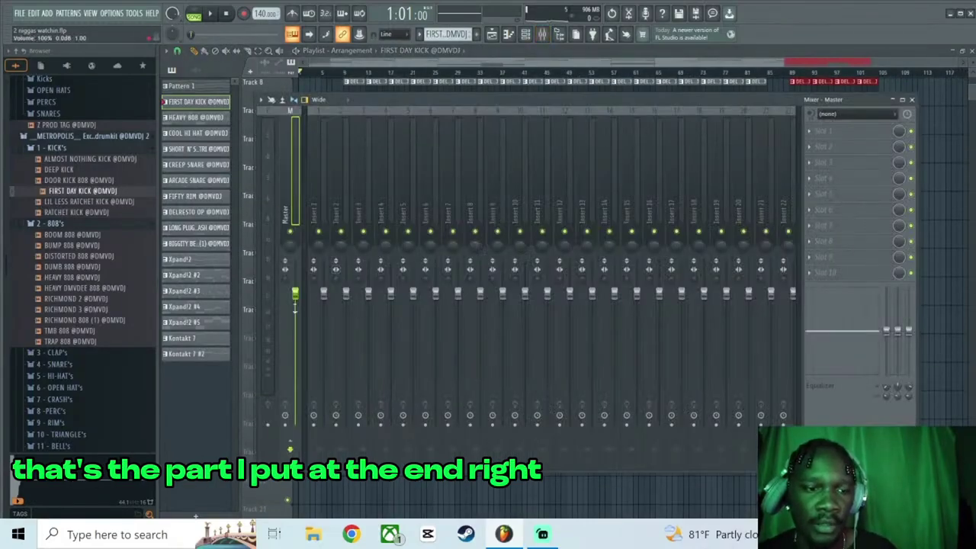
right_click(295, 305)
left_click(337, 384)
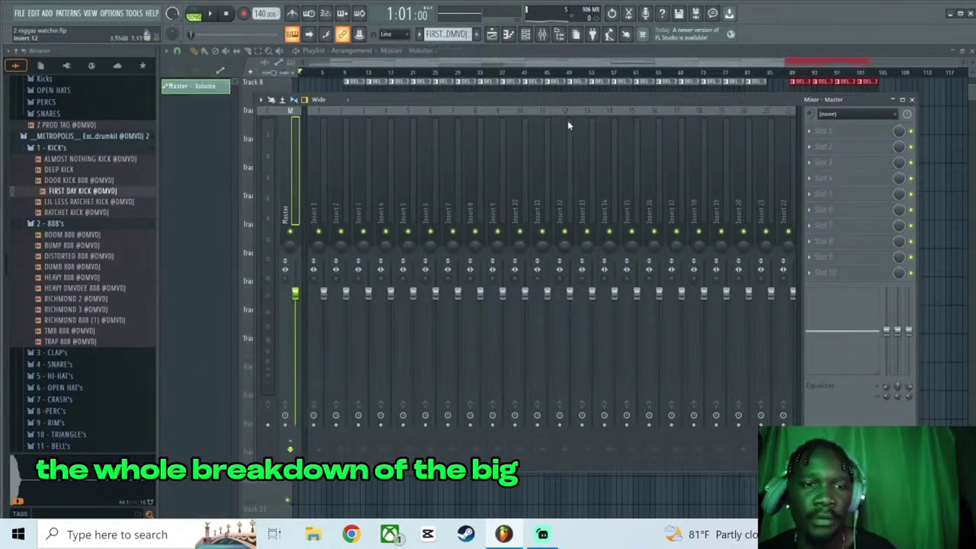
left_click(492, 33)
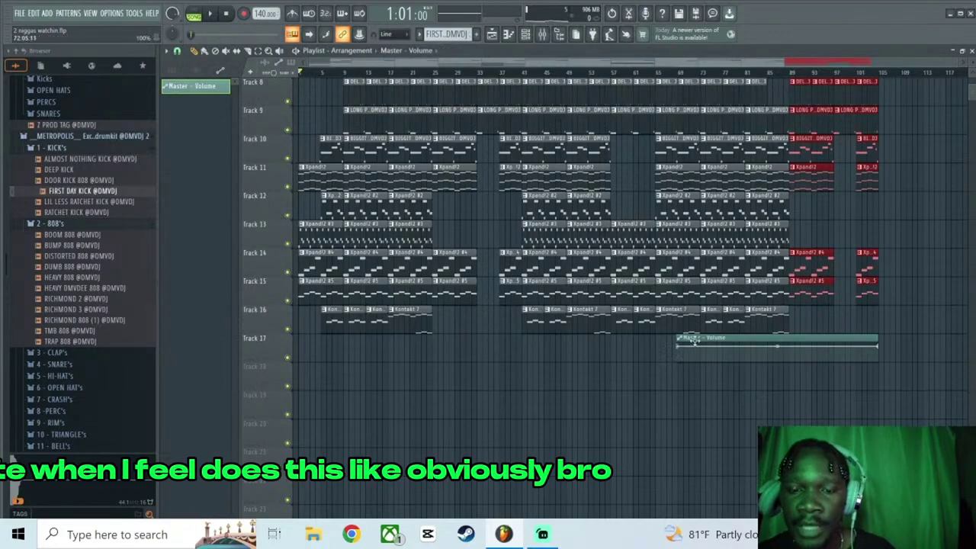
Move the Master volume automation clip to the start of Track 17 and extend it to end at bar 105.
left_click_drag(736, 323, 296, 319)
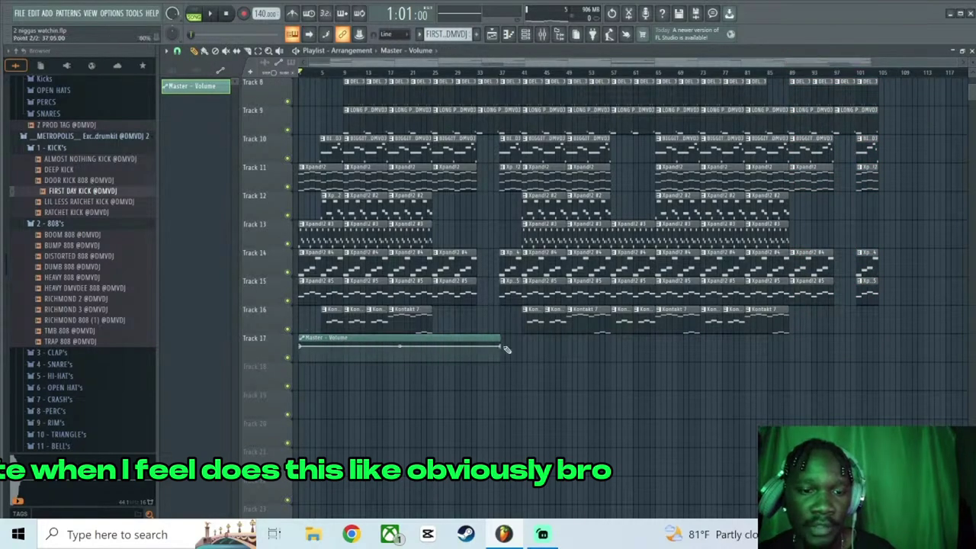
left_click_drag(500, 338, 892, 342)
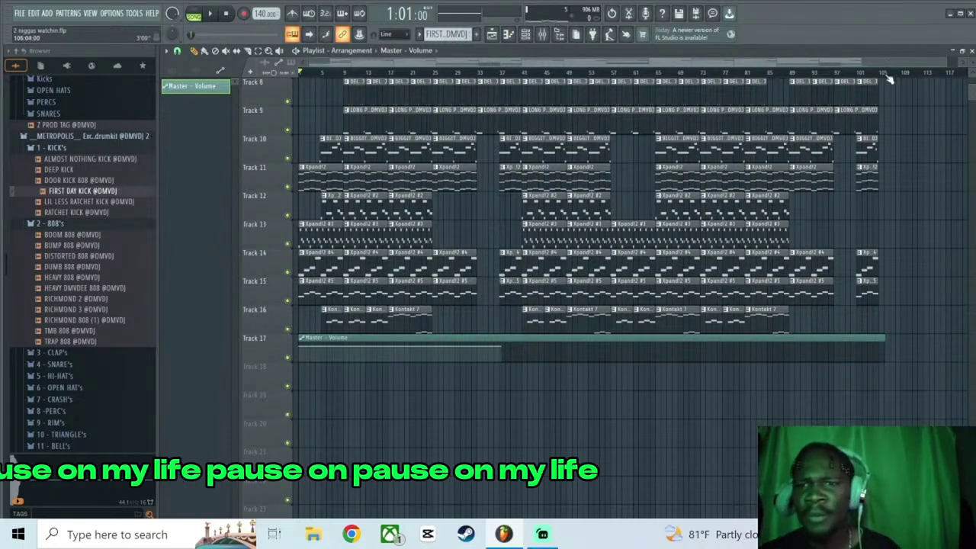
scroll(887, 78, "down", 1)
scroll(877, 78, "up", 2)
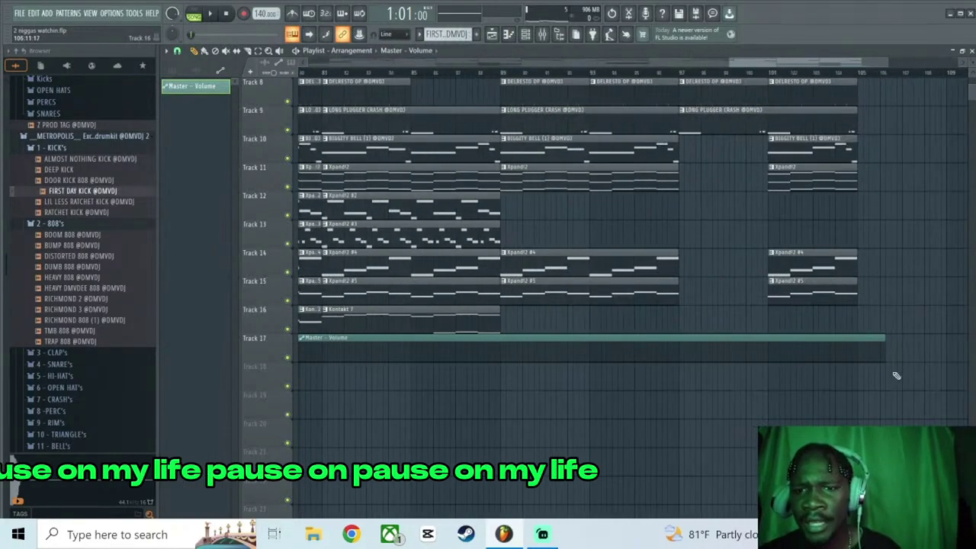
left_click_drag(861, 338, 856, 338)
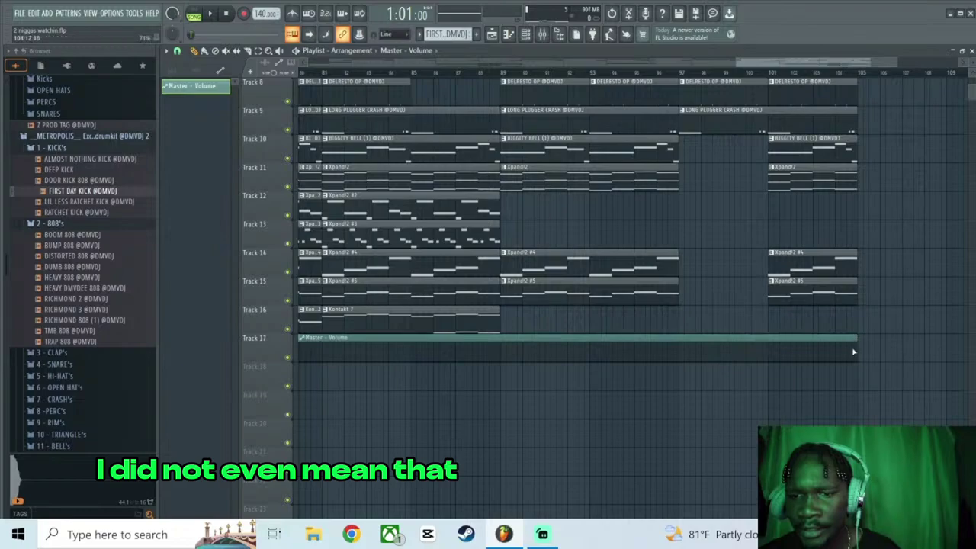
Add Master volume automation points at bars 89 and 105, and pull the last one to the bottom for a closing fade-out.
scroll(838, 81, "down", 5)
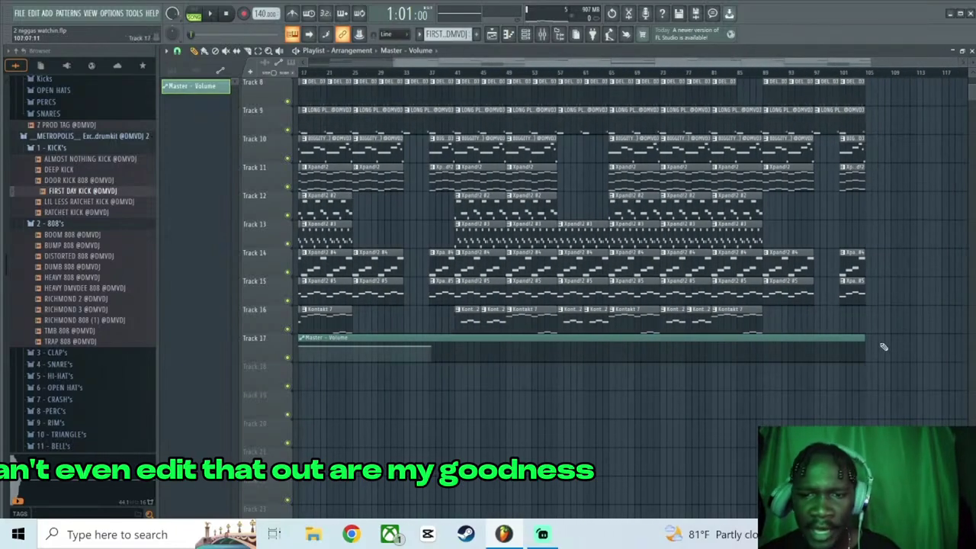
left_click_drag(861, 347, 866, 347)
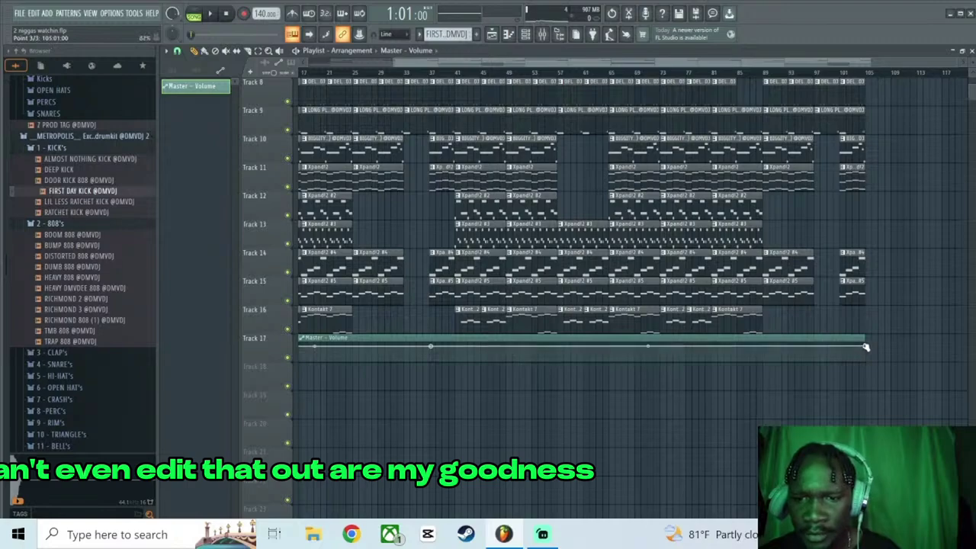
scroll(874, 73, "down", 2)
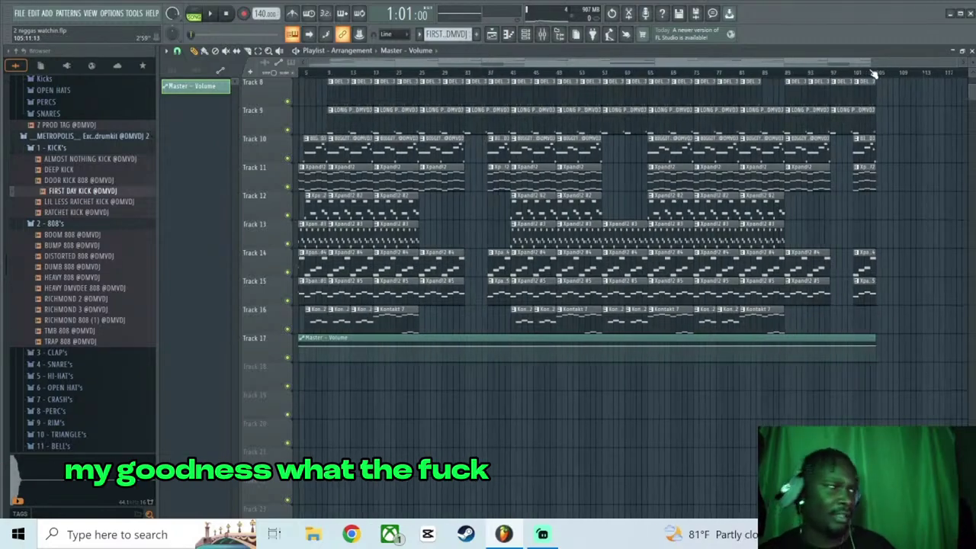
scroll(875, 72, "up", 3)
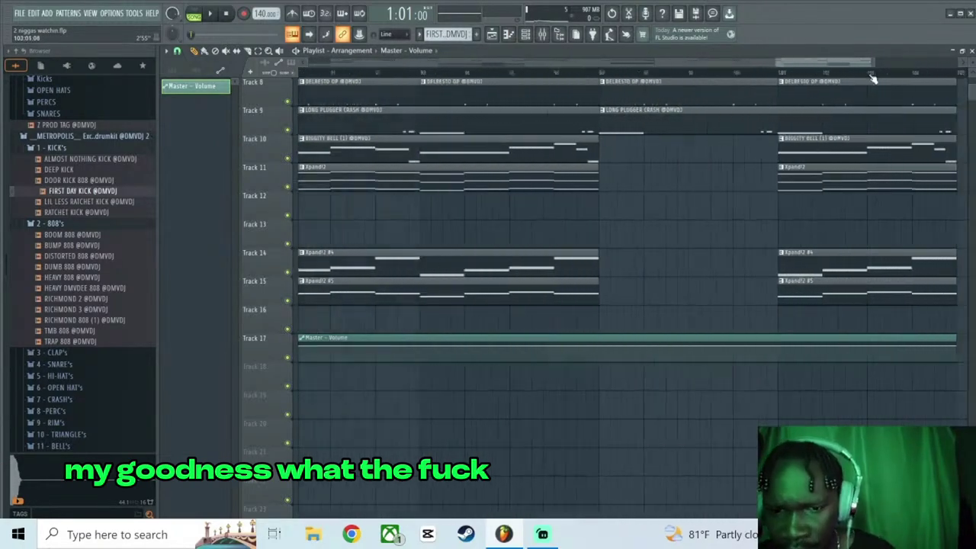
scroll(870, 78, "down", 3)
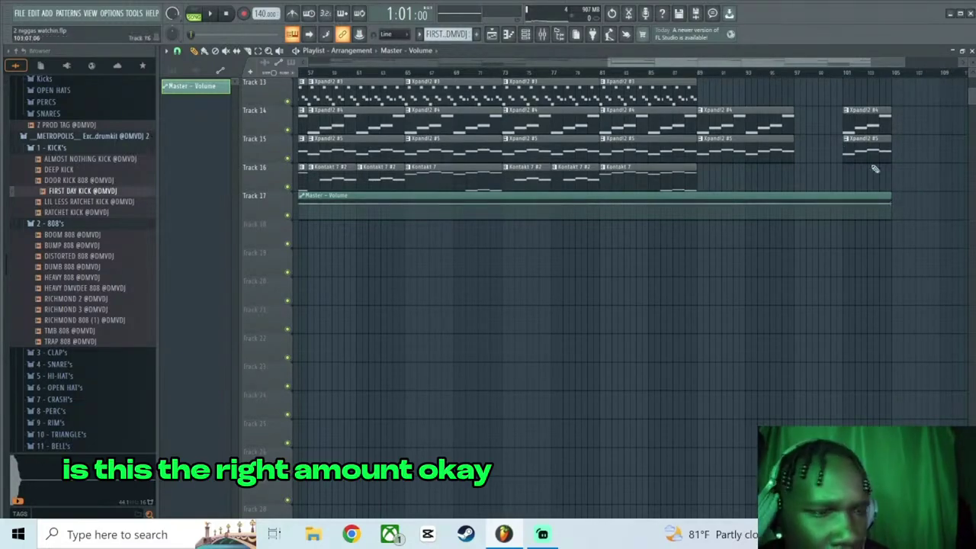
scroll(897, 74, "up", 3)
scroll(898, 74, "up", 2)
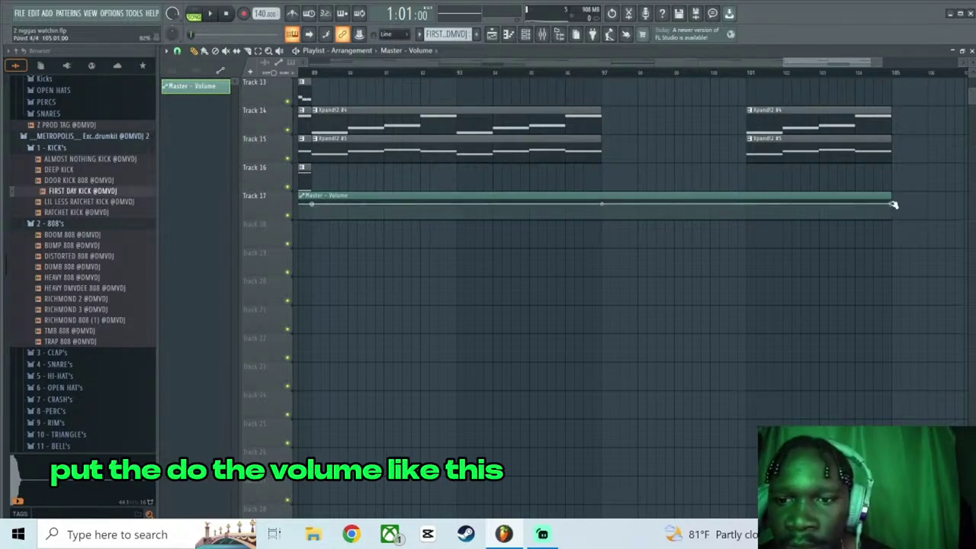
left_click_drag(889, 205, 892, 227)
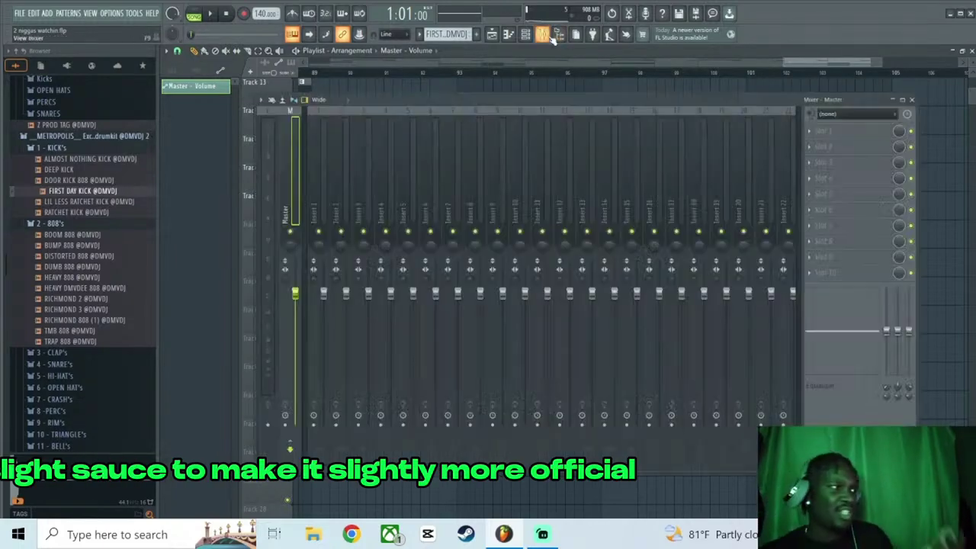
Open the mixer and review the Master fader's automation options and the effects available for its first slot.
key("F9")
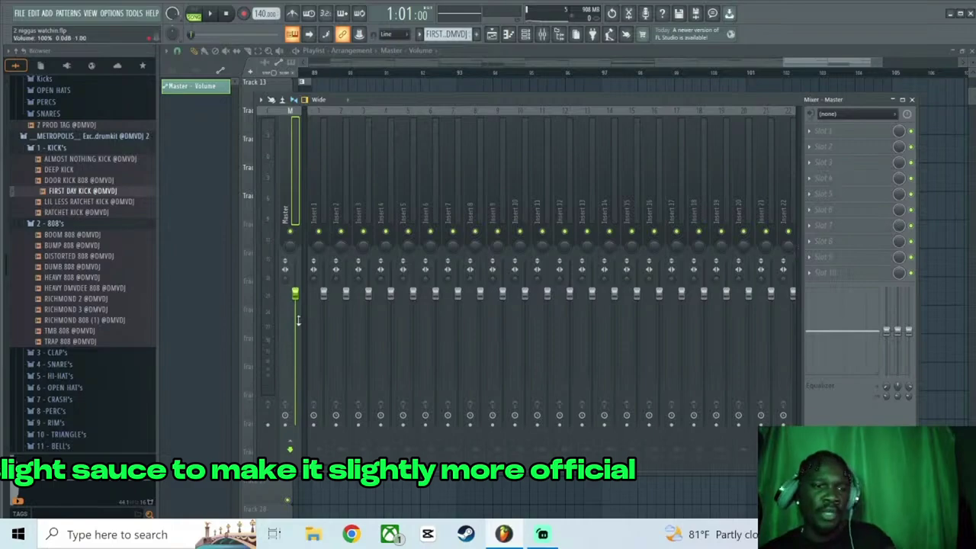
right_click(295, 309)
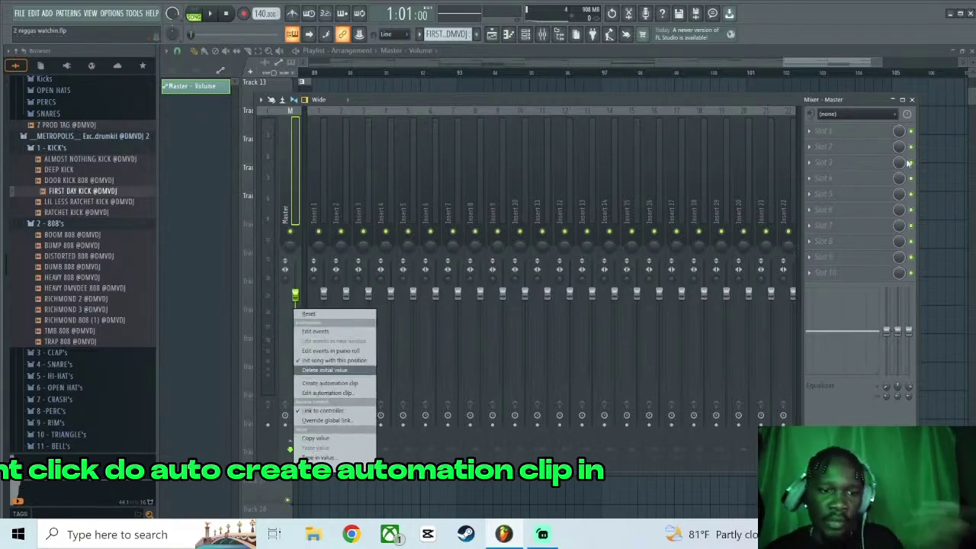
left_click(301, 188)
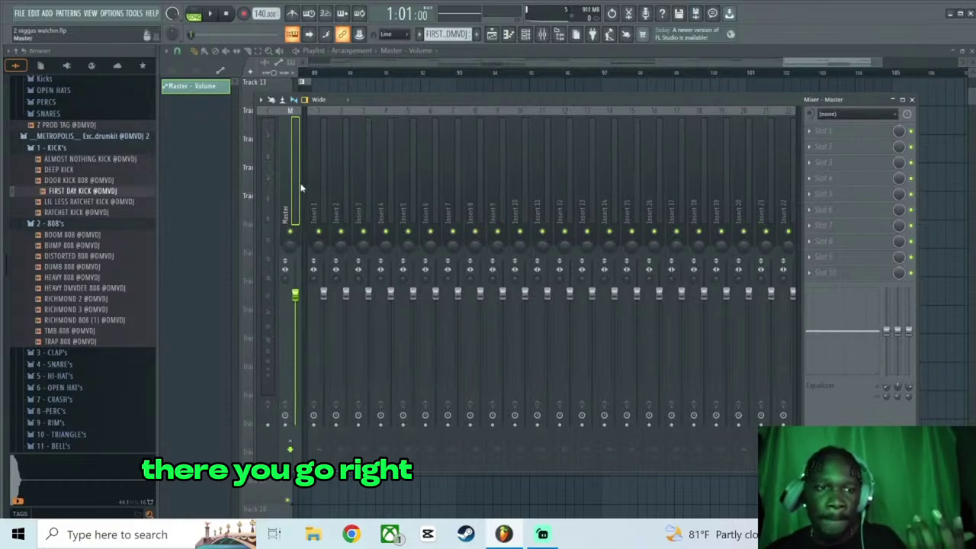
left_click(870, 132)
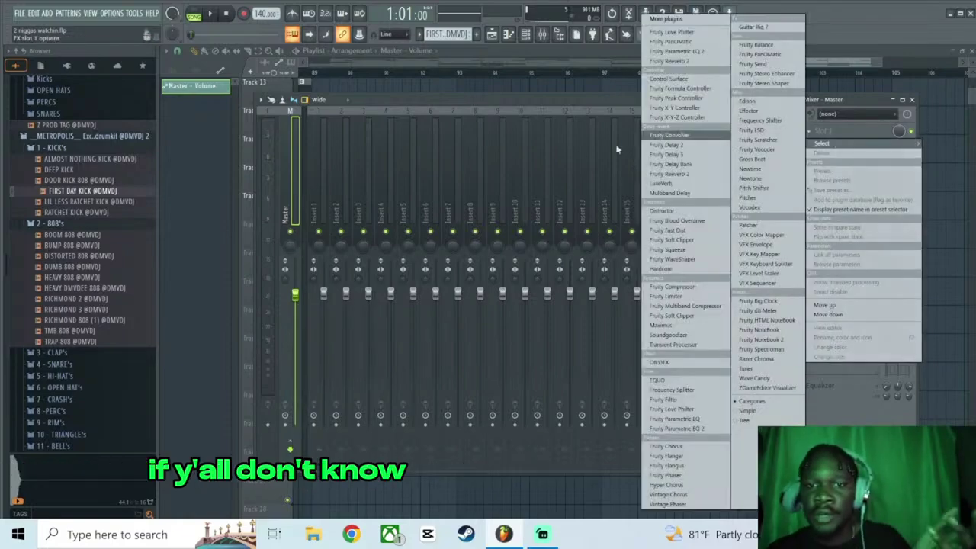
left_click(298, 200)
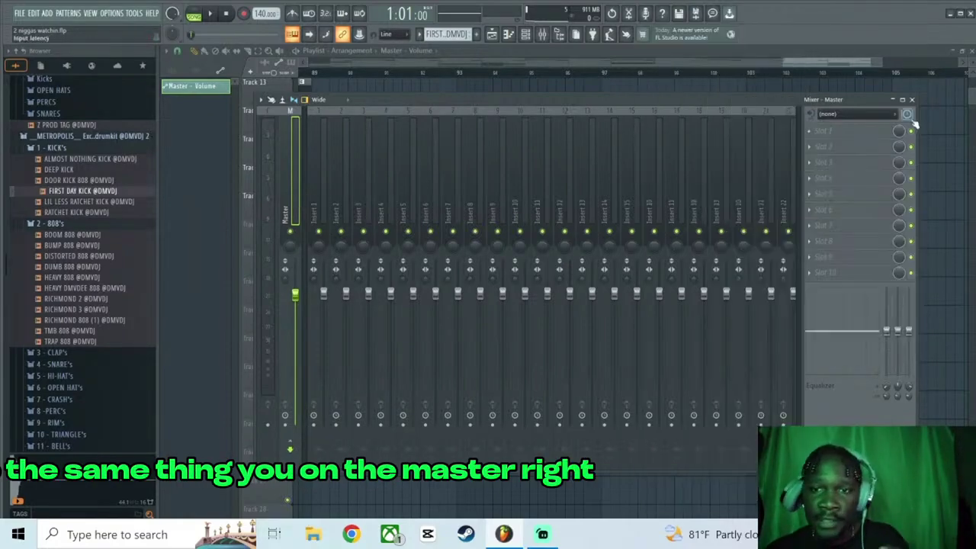
Load Fruity Love Philter in the Master track's first effect slot with the Simple triangle lowpass LFO preset, and close both windows.
left_click(878, 134)
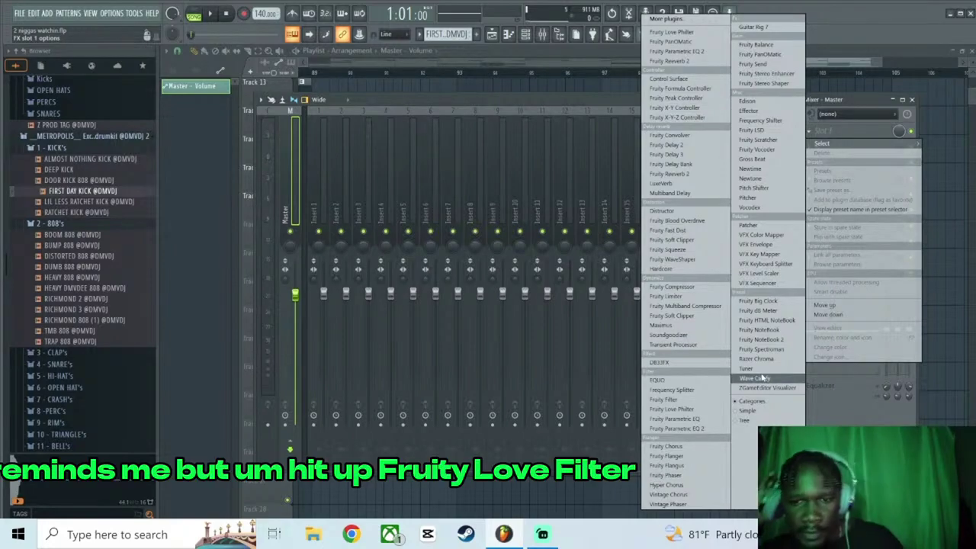
left_click(671, 409)
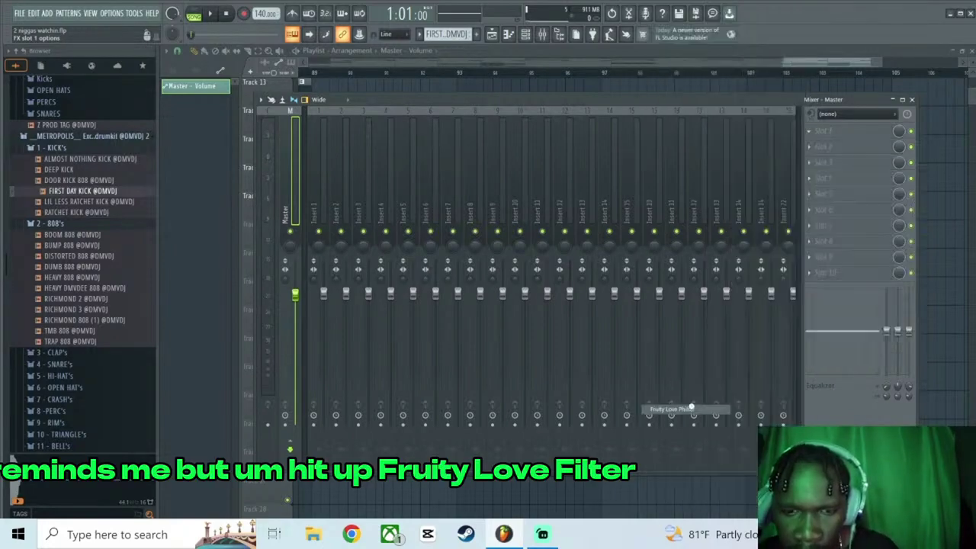
left_click(485, 125)
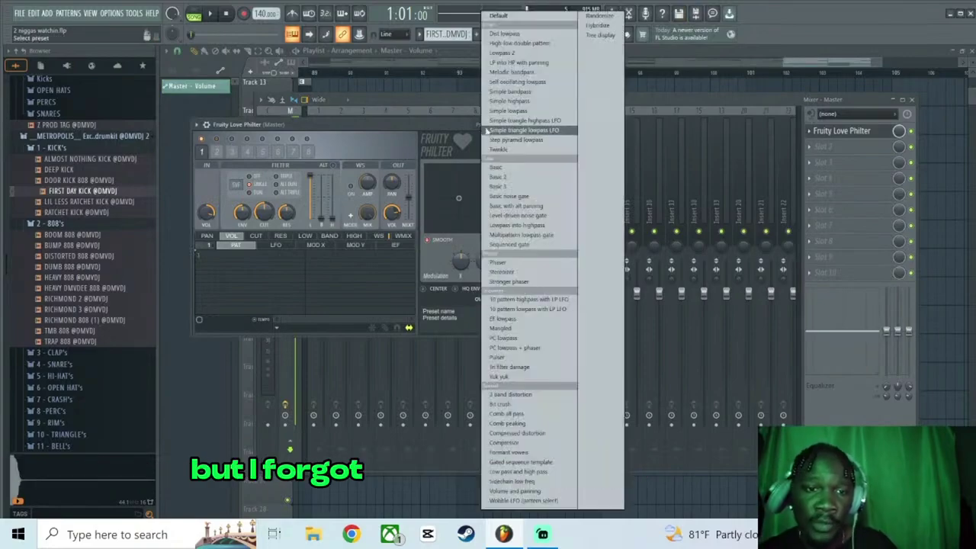
left_click(507, 131)
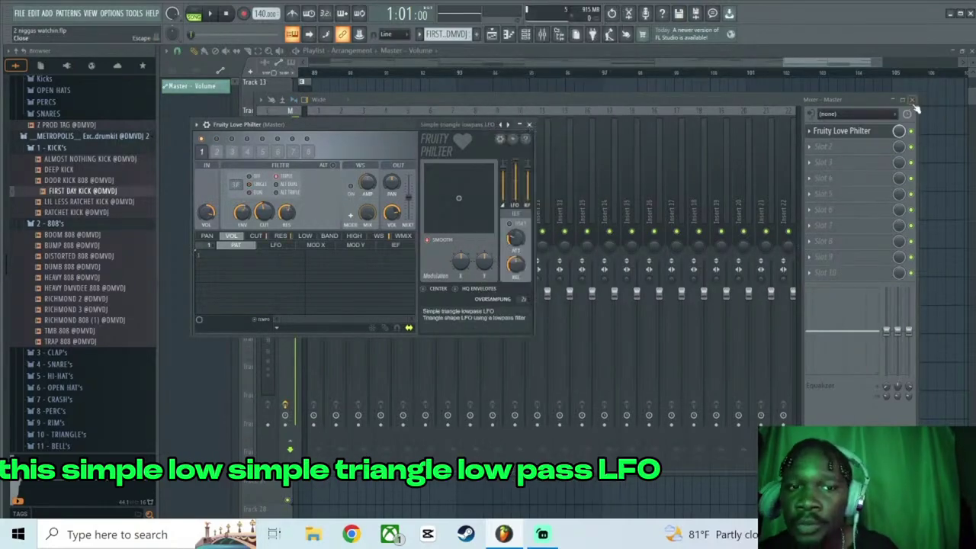
left_click(912, 99)
left_click(529, 124)
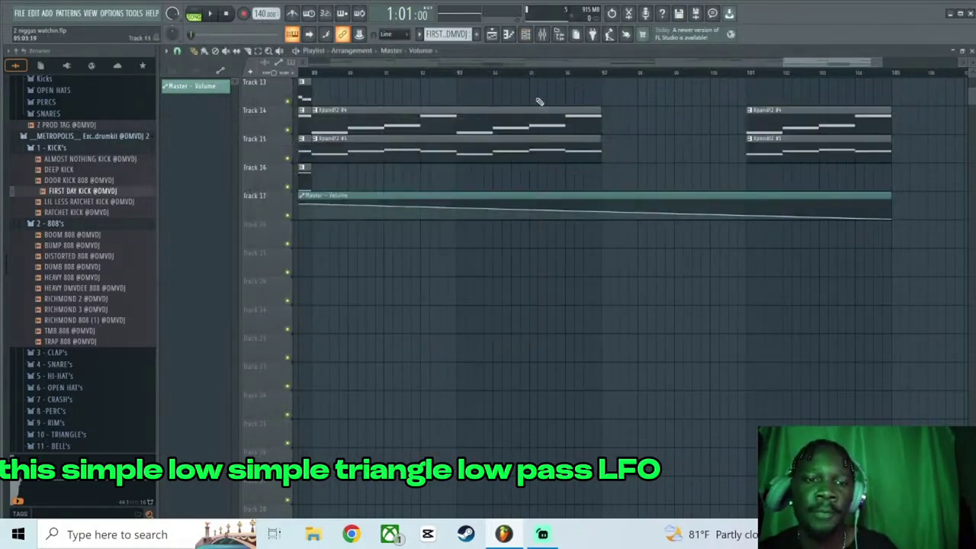
Play the arrangement from the beginning to hear the lowpass filter on the Master track.
scroll(539, 66, "up", 3)
scroll(548, 77, "up", 2)
scroll(547, 77, "down", 3)
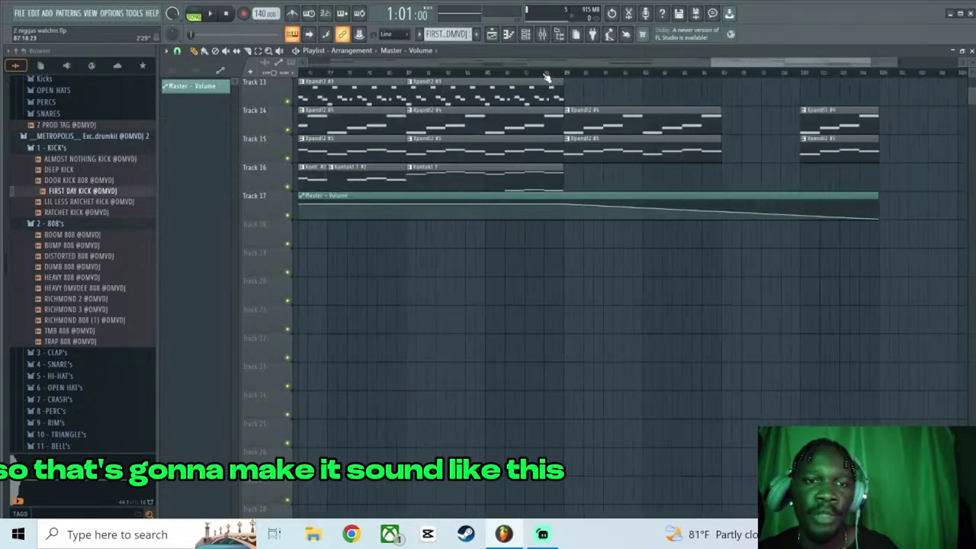
scroll(546, 76, "down", 3)
key("space")
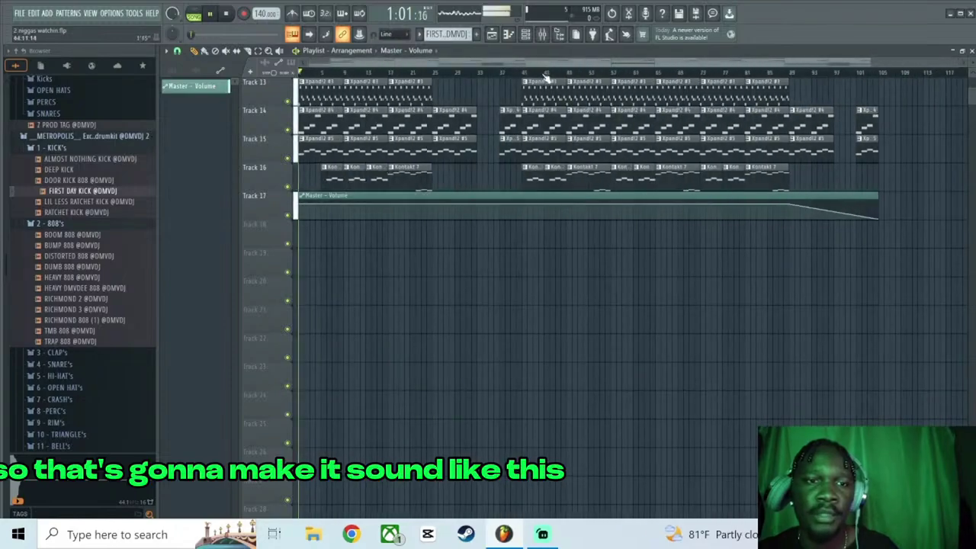
Create an automation clip for the mix level of Fruity Love Philter on the Master track, stop playback and close the mixer.
left_click(543, 34)
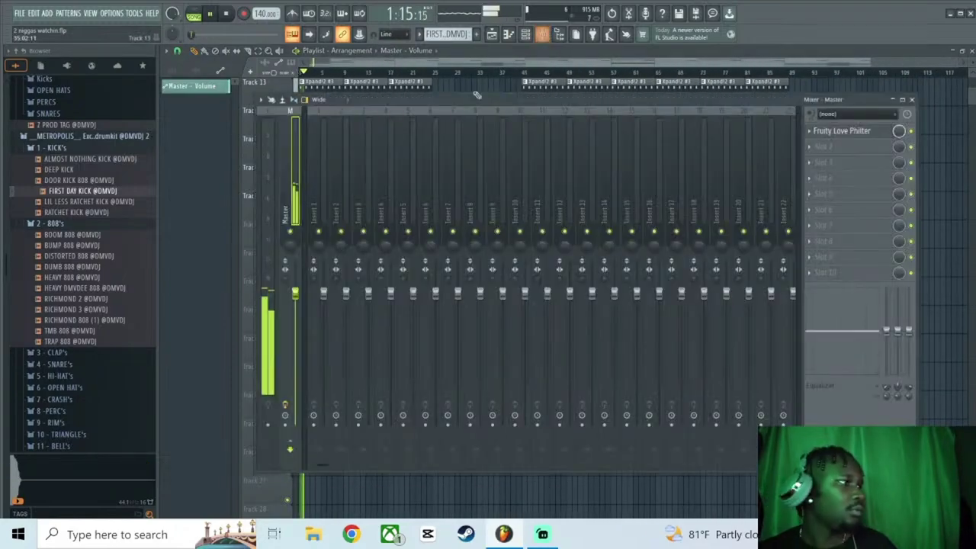
right_click(901, 132)
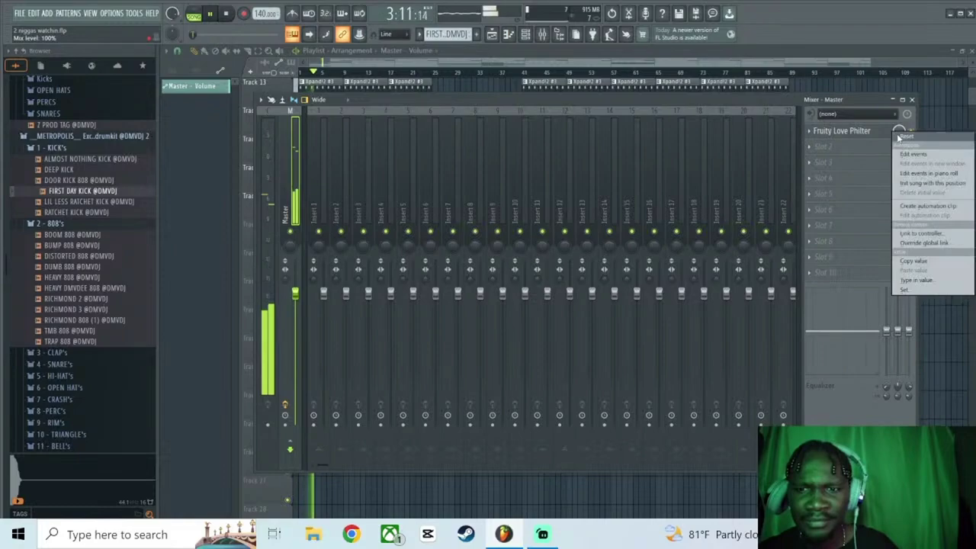
left_click(908, 185)
key("space")
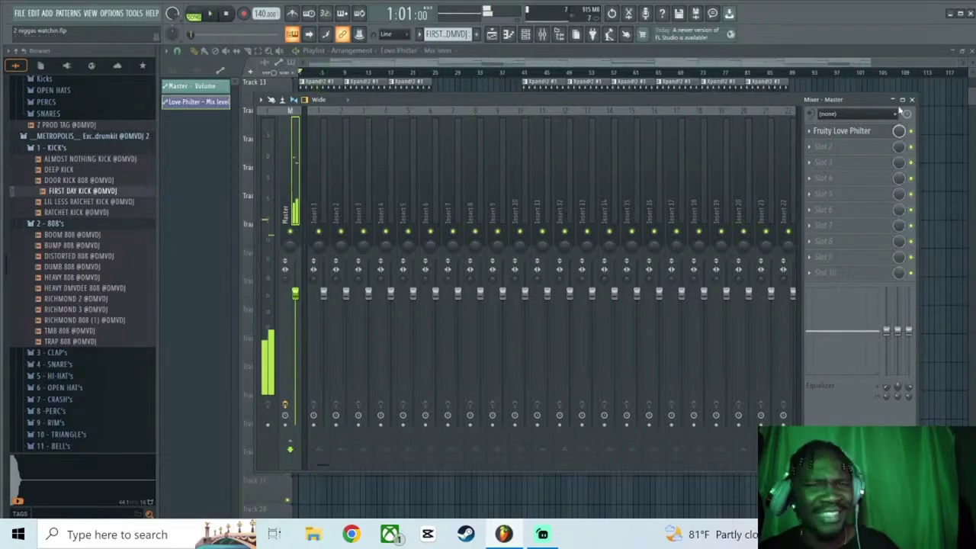
left_click(912, 100)
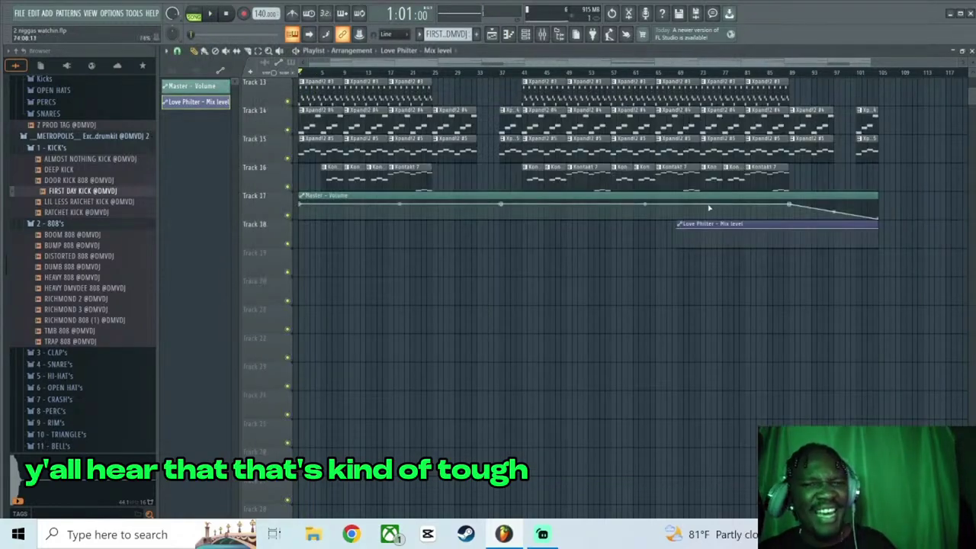
Move the Love Philter mix level clip to bar 1, stretch it to match the Master volume clip, and keep its end point at maximum.
left_click_drag(710, 224, 332, 223)
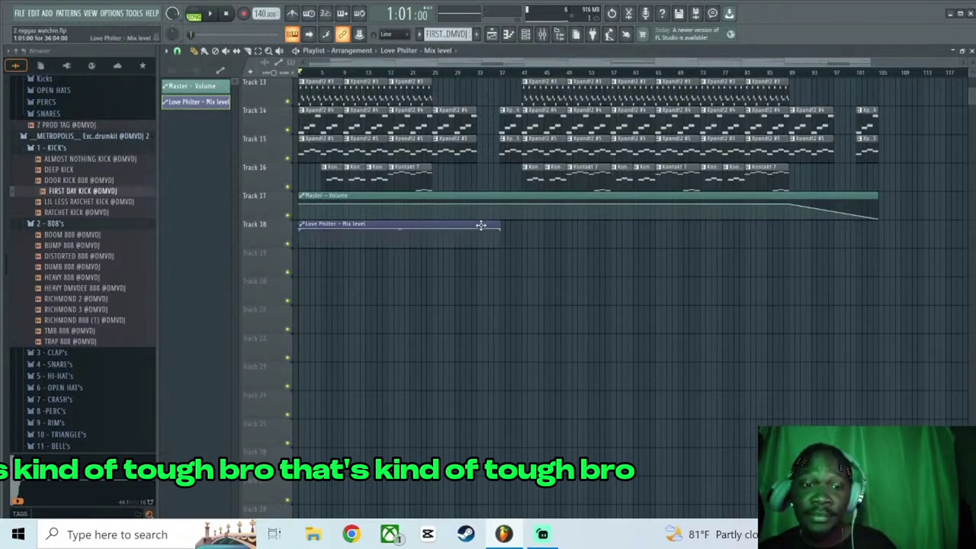
left_click_drag(508, 228, 876, 200)
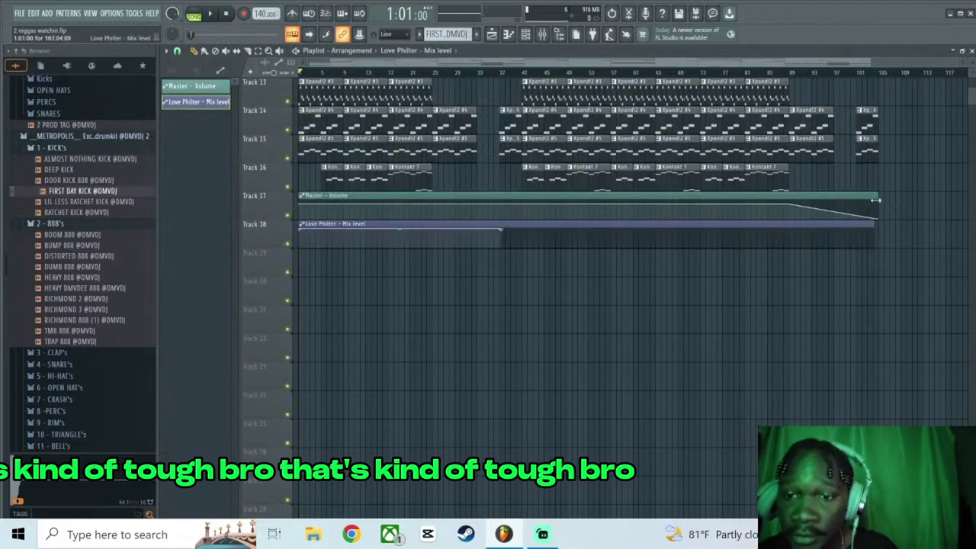
left_click(891, 225)
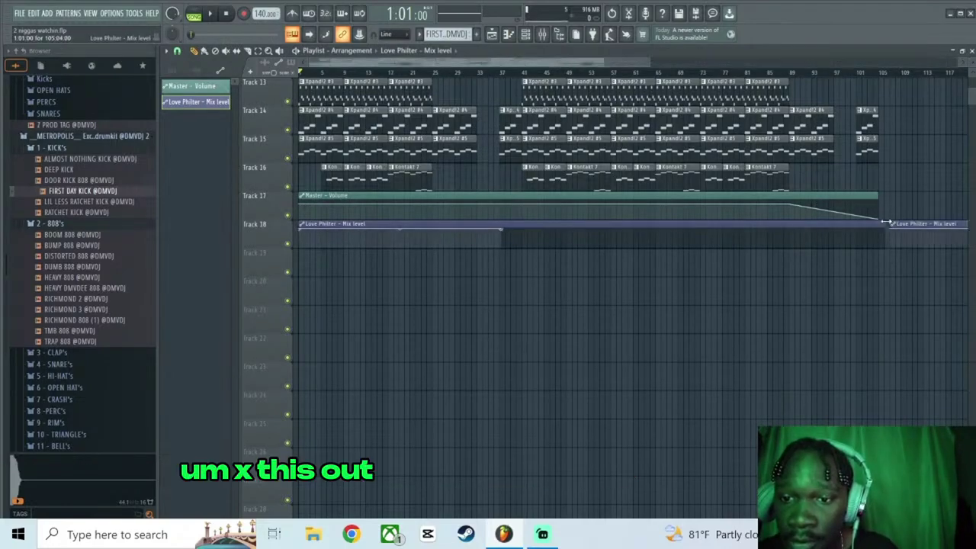
right_click(898, 233)
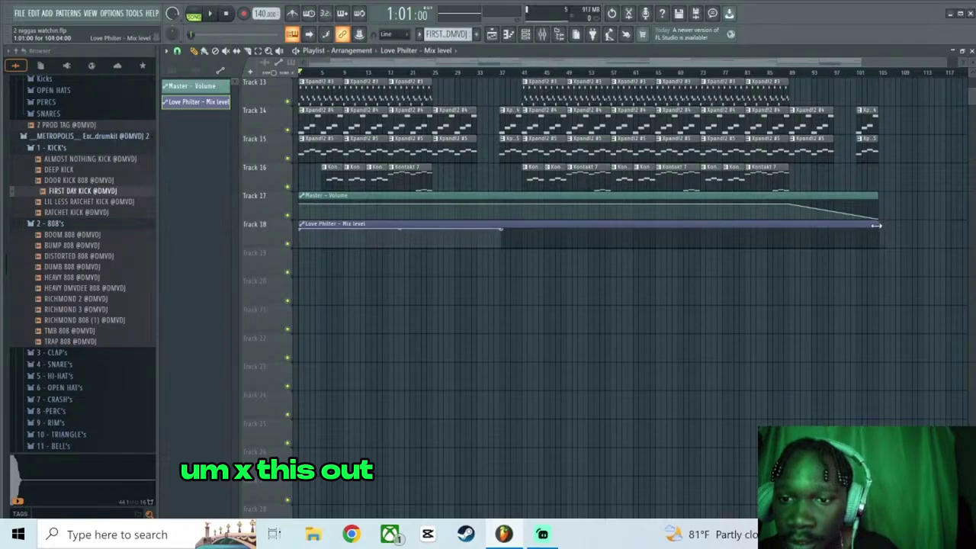
right_click(878, 233)
left_click_drag(878, 233, 880, 227)
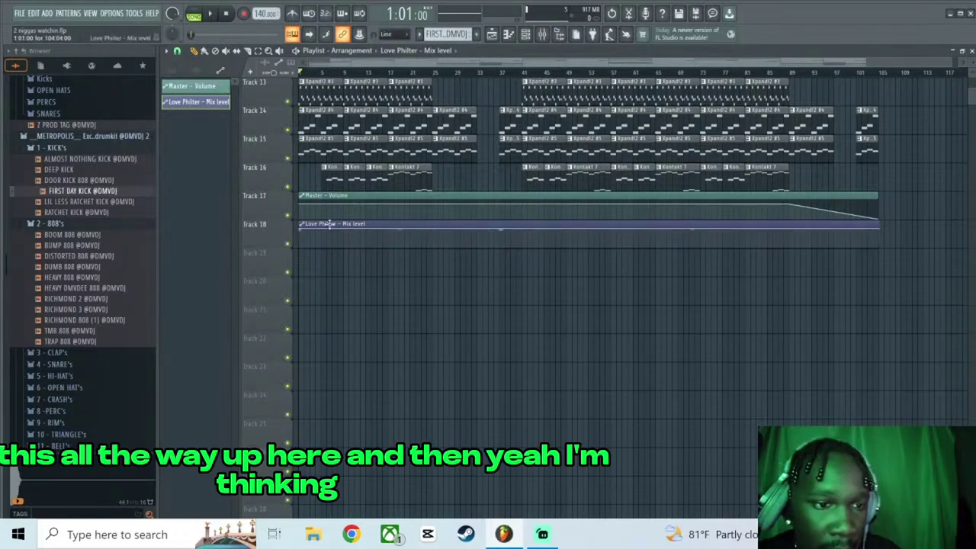
Add a mix level automation point at bar 5 on the Love Philter clip, pull it to the bottom, and play the intro.
scroll(324, 75, "up", 6)
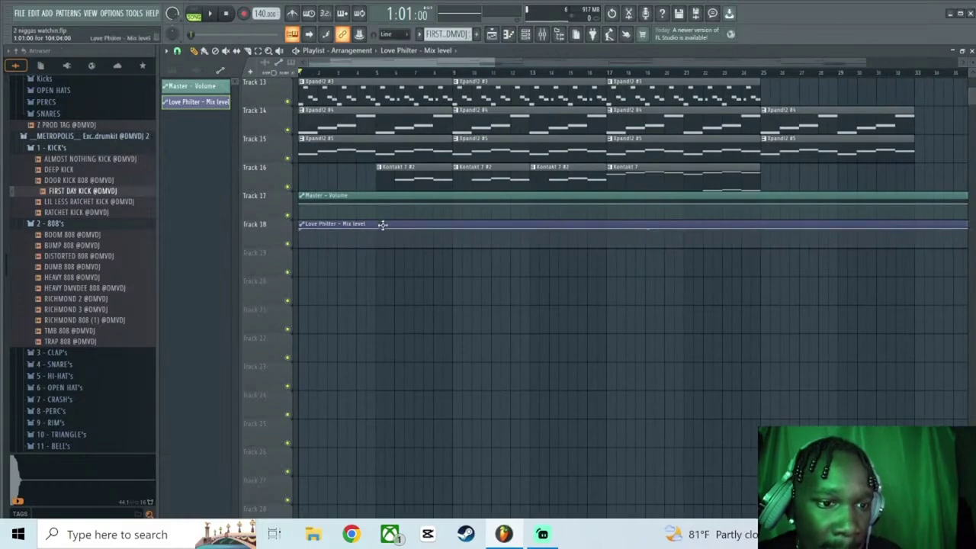
left_click_drag(378, 232, 374, 247)
key("space")
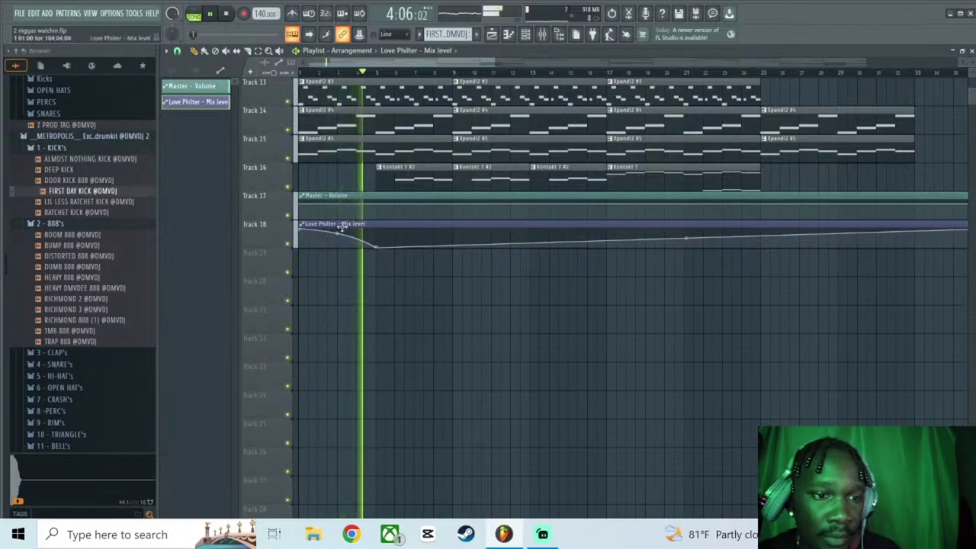
key("space")
Extend the start of the first HEAVY 808 clip on Track 2 about half a bar before bar 5, and play from bar 4.
scroll(458, 160, "up", 8)
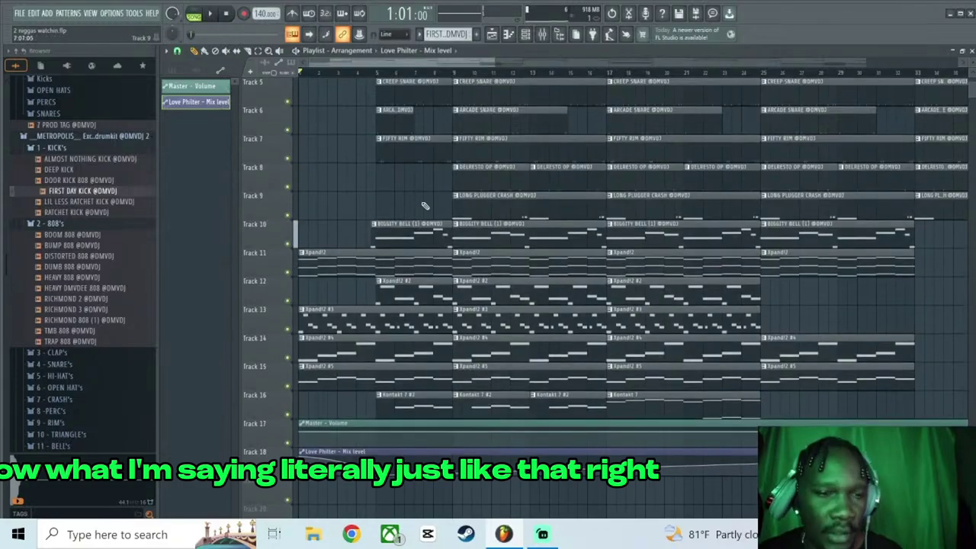
scroll(416, 175, "up", 4)
left_click(418, 126)
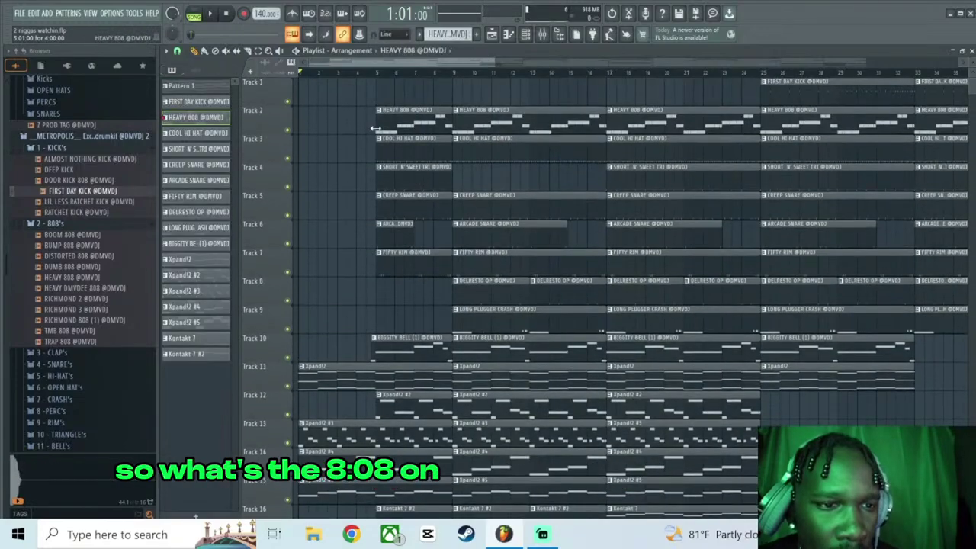
left_click_drag(376, 128, 367, 130)
left_click(357, 72)
key("space")
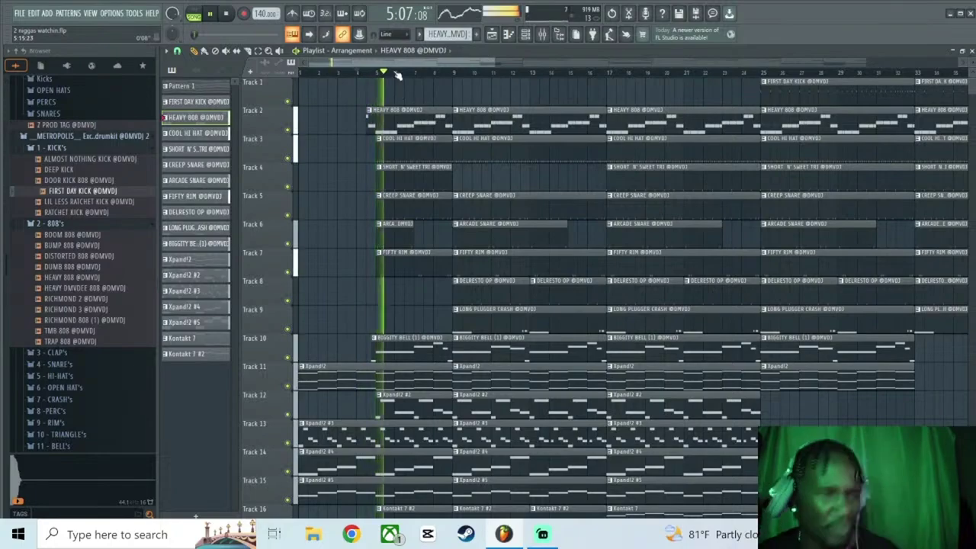
key("space")
Examine how the HEAVY 808 and BIGGITY BELL clips lead into the other drums at bar 5 of the intro.
scroll(353, 74, "up", 2)
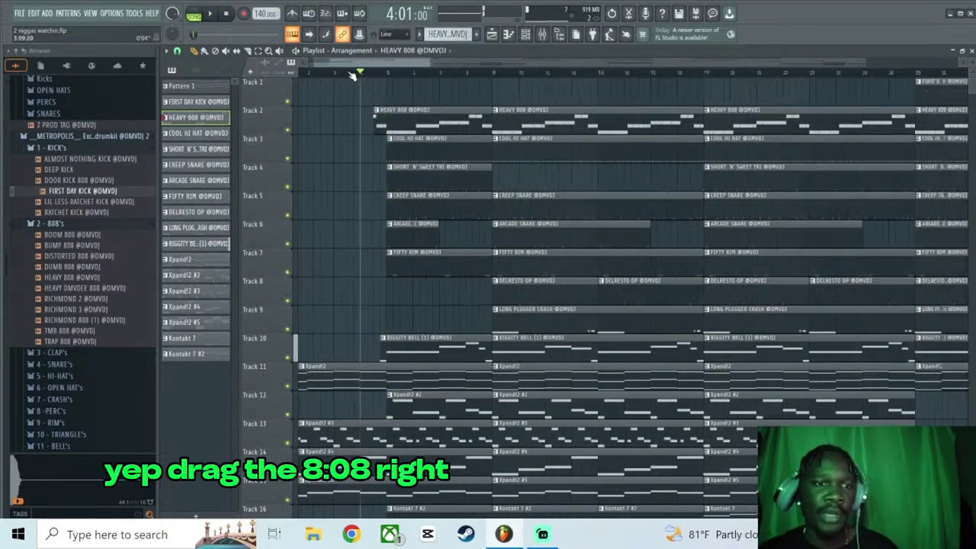
scroll(353, 74, "down", 5)
scroll(358, 168, "down", 3)
scroll(375, 209, "down", 1)
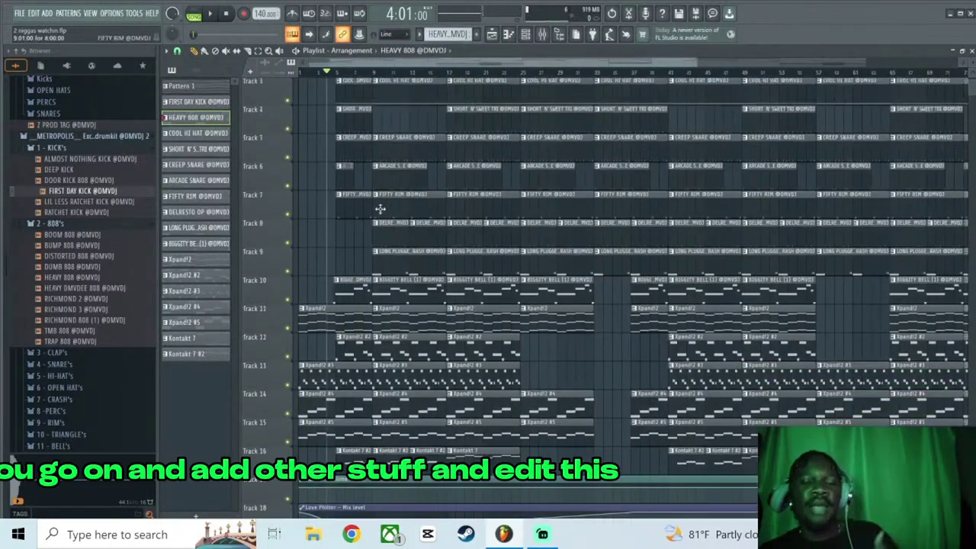
scroll(418, 180, "down", 2)
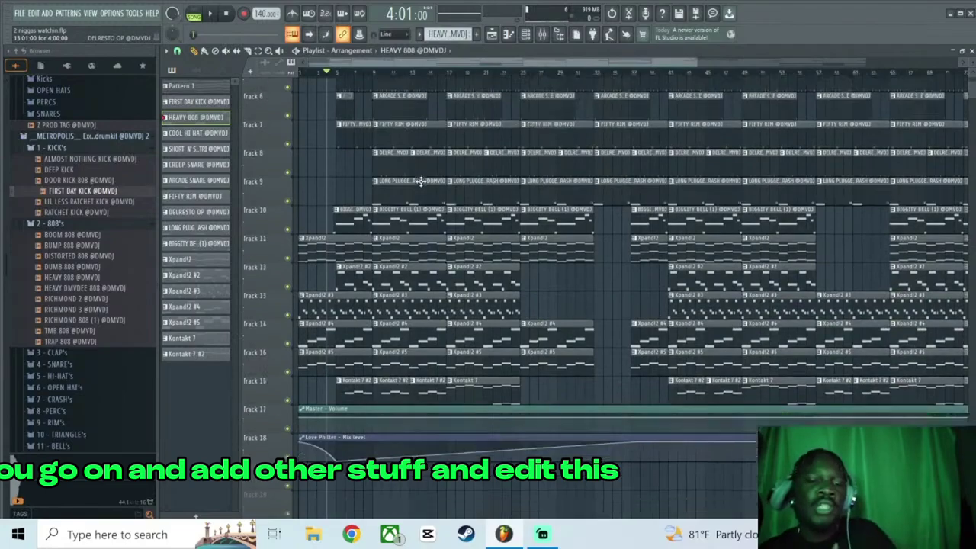
left_click_drag(335, 72, 289, 90)
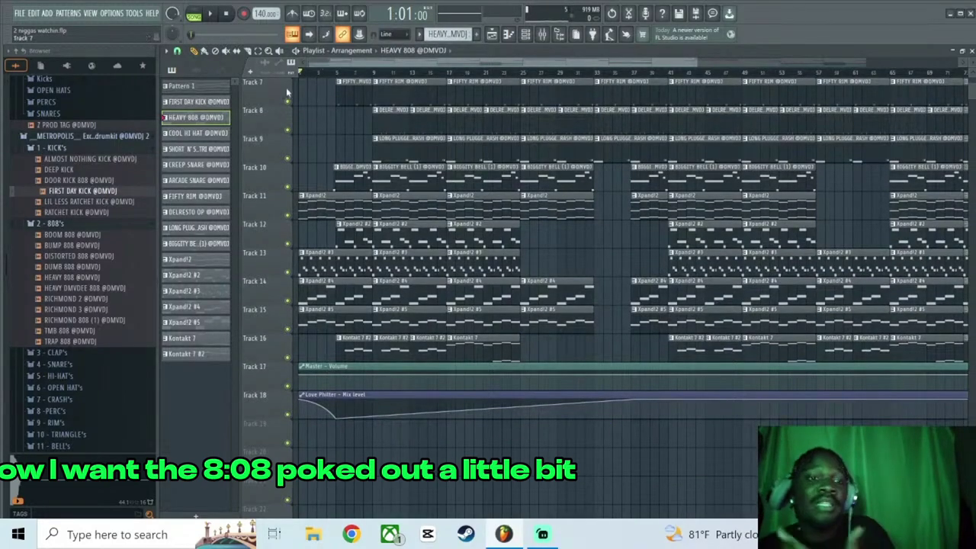
scroll(331, 127, "down", 4)
scroll(331, 128, "up", 5)
scroll(333, 122, "up", 3)
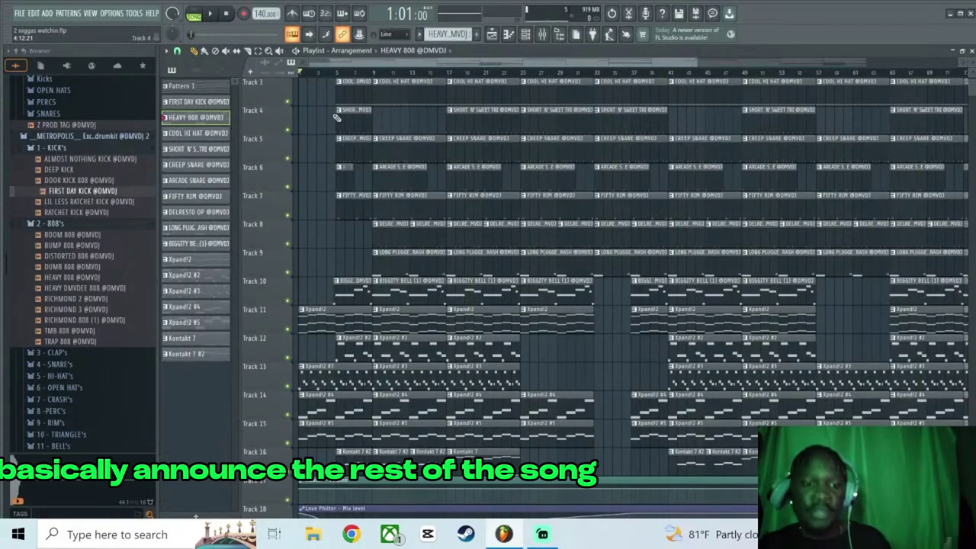
scroll(341, 119, "up", 2)
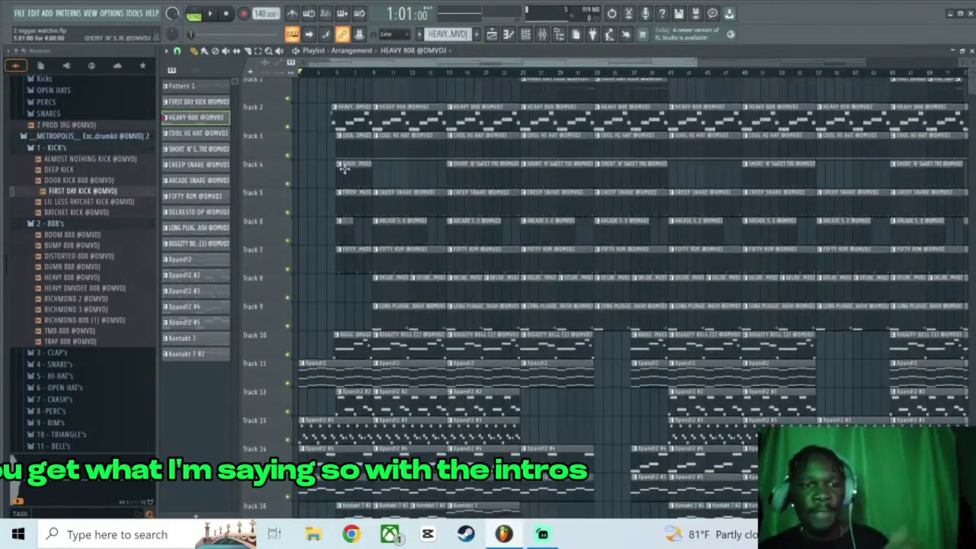
scroll(340, 251, "down", 3)
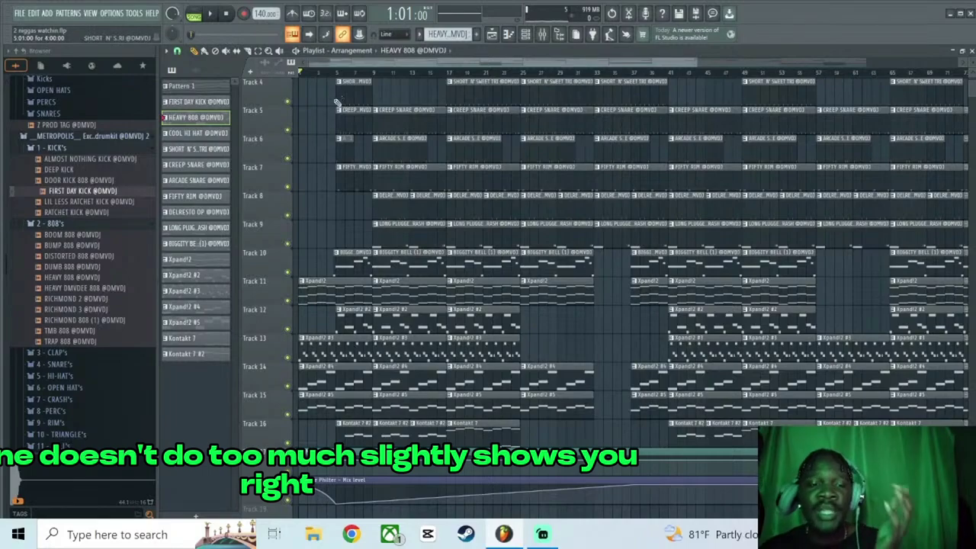
scroll(325, 74, "up", 4)
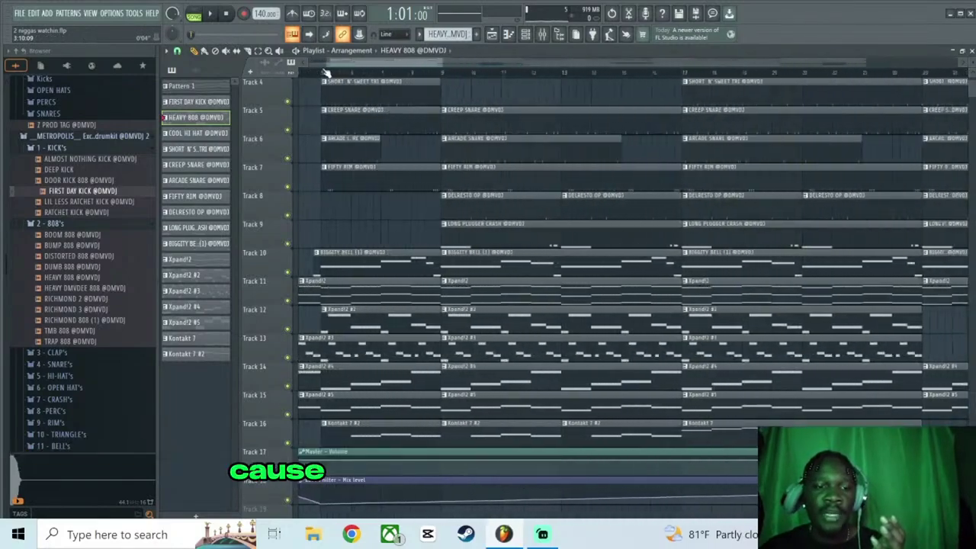
left_click_drag(278, 84, 419, 84)
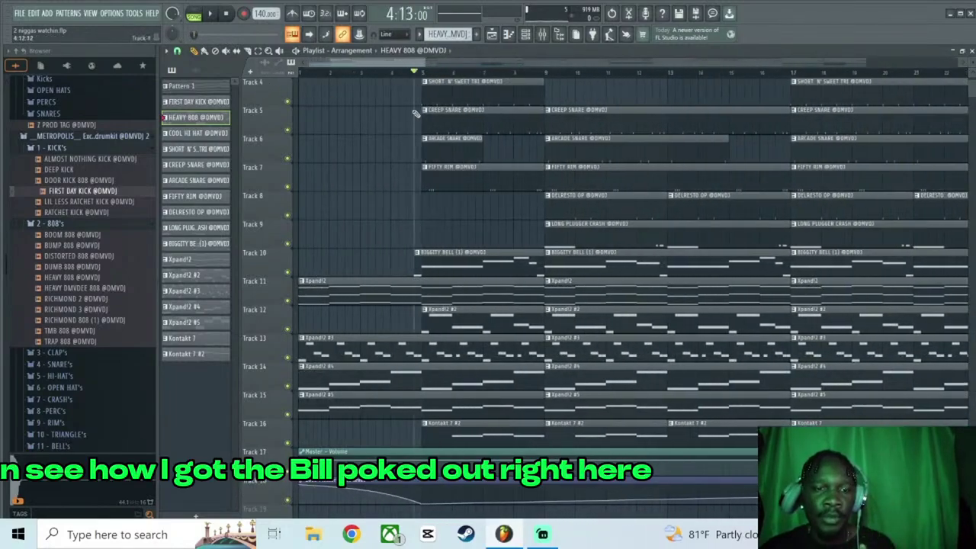
scroll(416, 113, "up", 3)
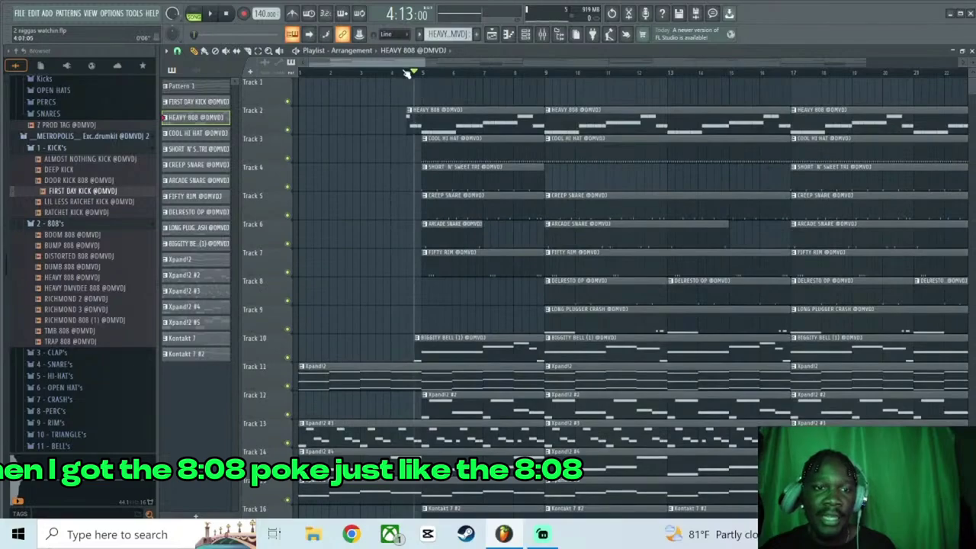
scroll(408, 74, "up", 5)
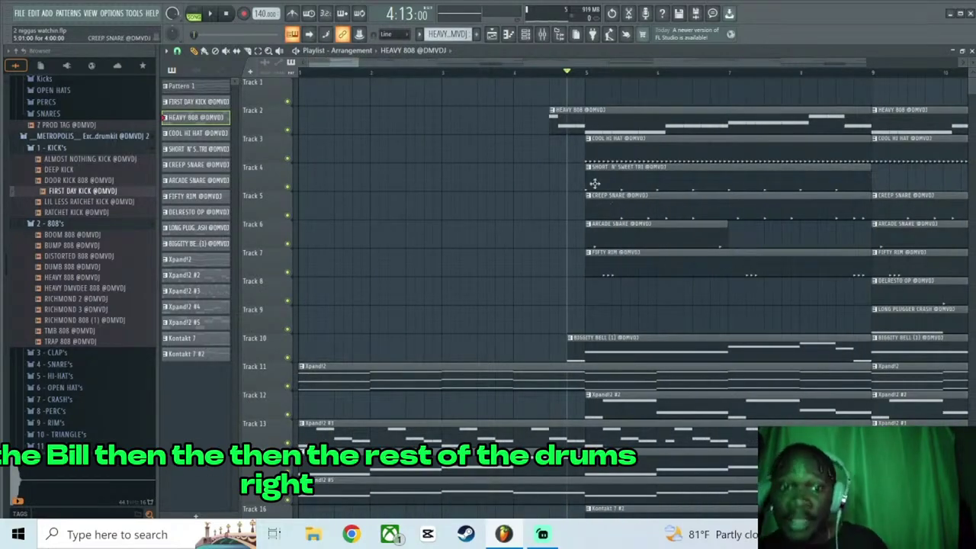
scroll(601, 79, "up", 4)
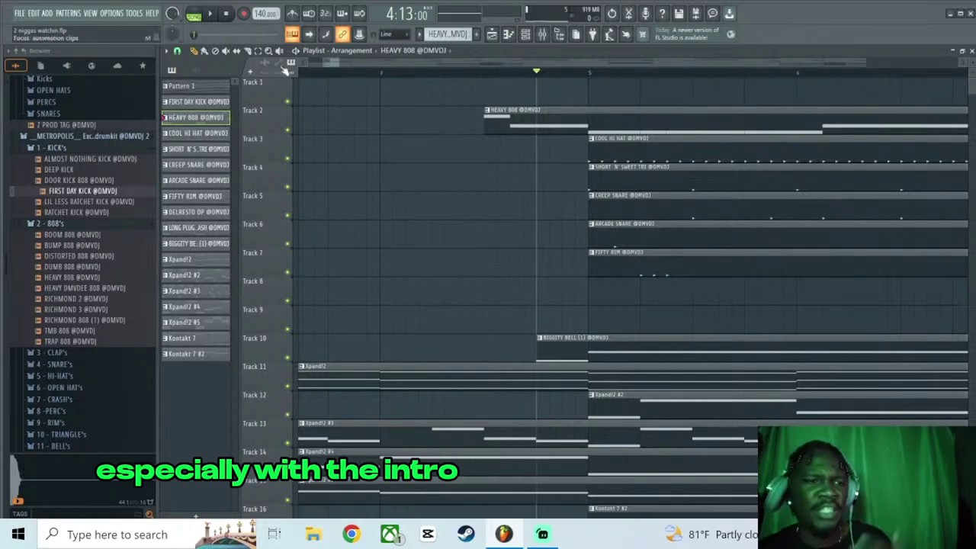
Return the playhead to bar 1 and play the intro.
left_click_drag(321, 76, 227, 103)
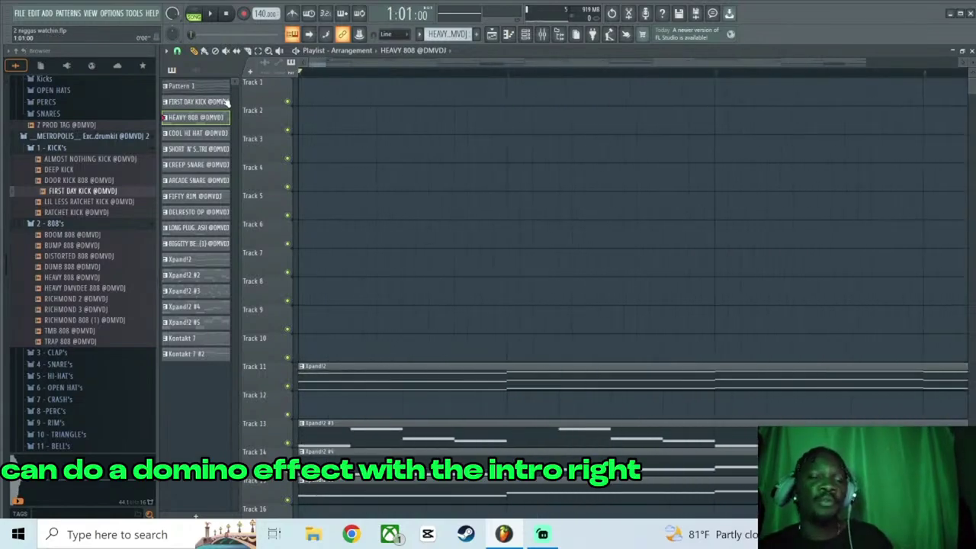
scroll(410, 77, "down", 4)
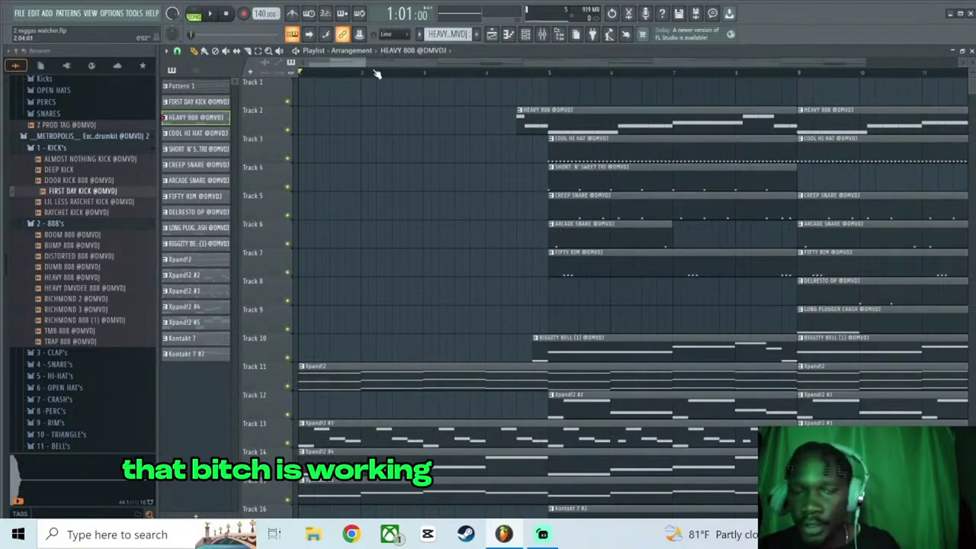
key("space")
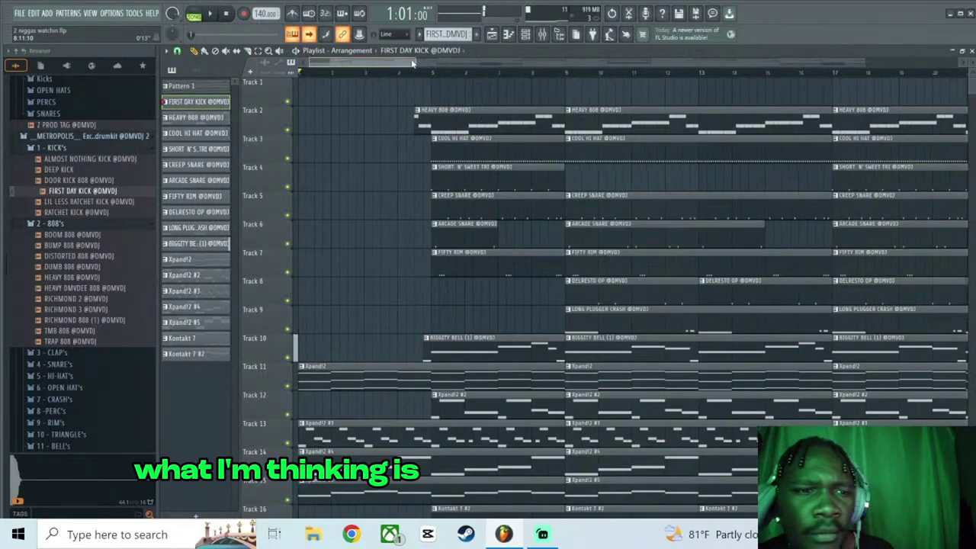
Place a FIRST DAY KICK clip on Track 1 at bar 17 and shorten it to about one beat.
left_click_drag(519, 63, 464, 94)
left_click(485, 98)
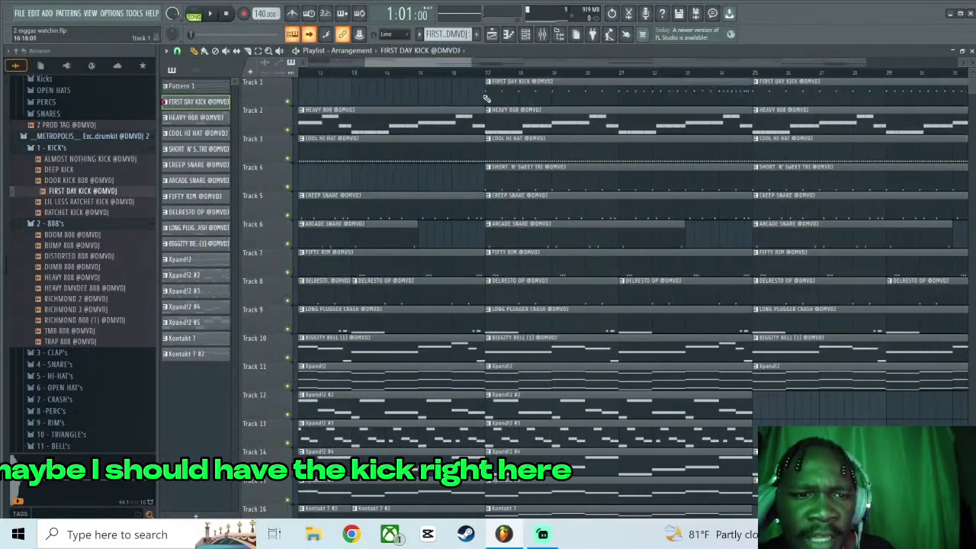
left_click_drag(751, 82, 486, 91)
scroll(494, 76, "up", 3)
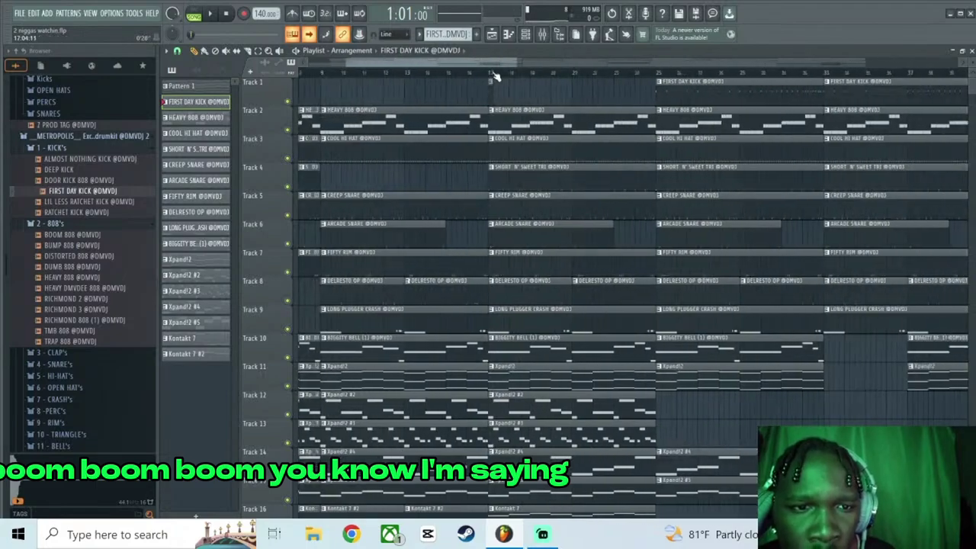
Add short FIRST DAY KICK clips on Track 1 at steps 5, 7 and 13 of bar 17, playing from late bar 16.
left_click(448, 74)
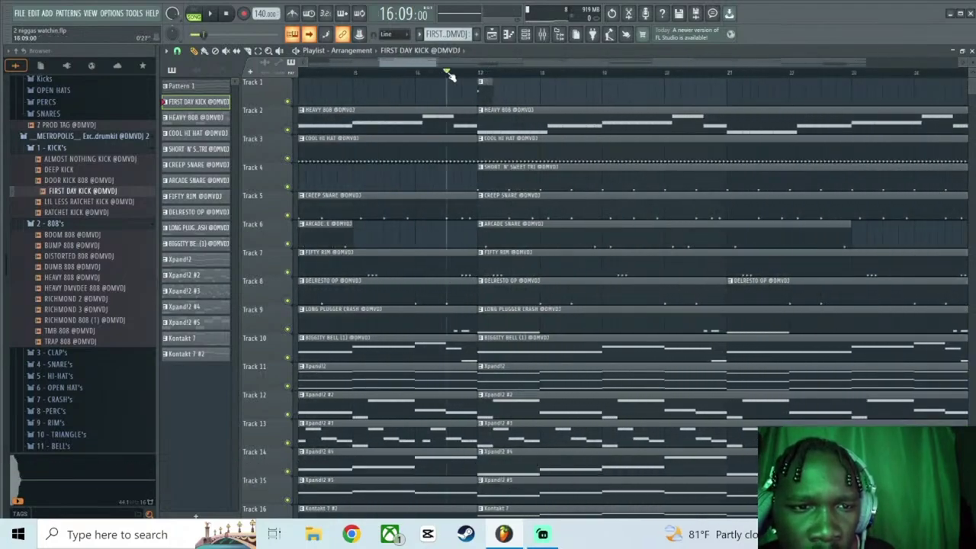
key("space")
left_click(494, 90)
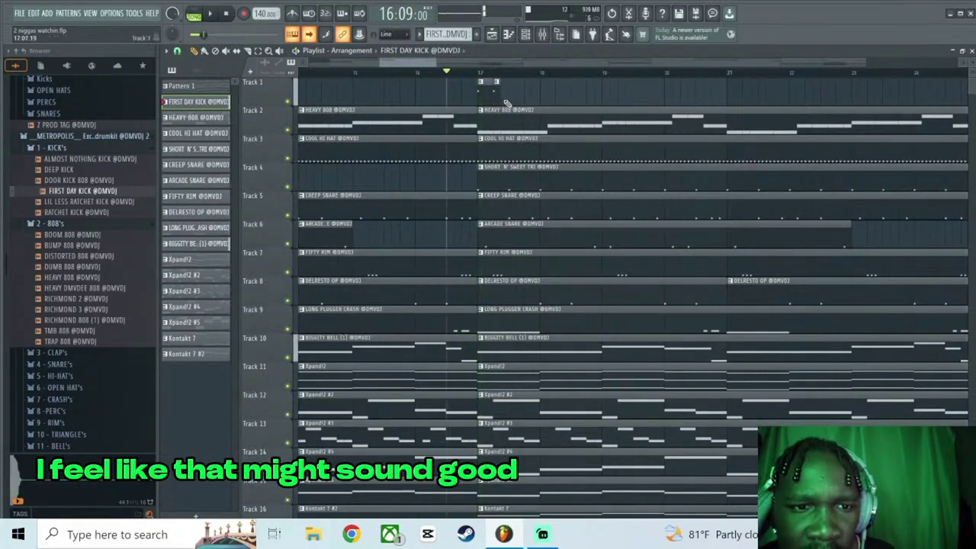
key("space")
left_click(525, 97)
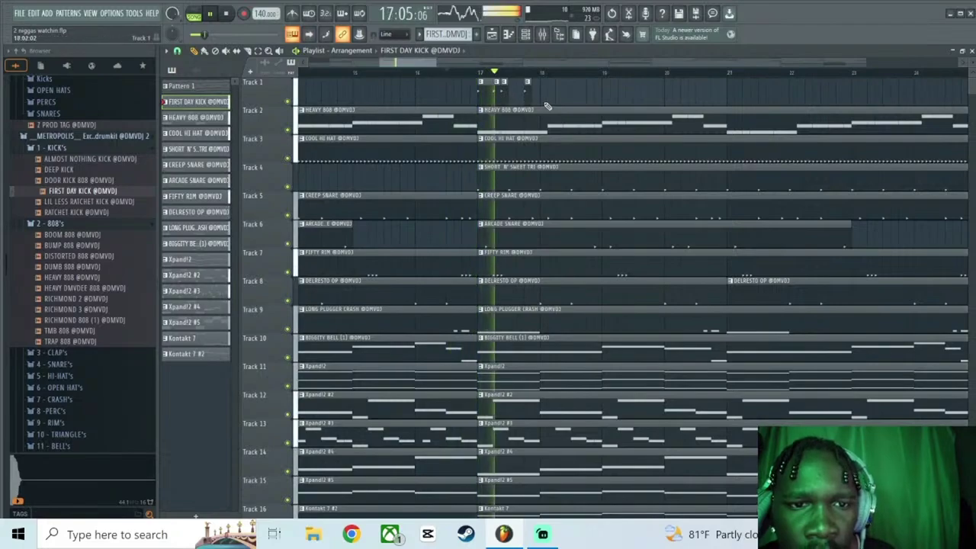
Continue the Track 1 kick pattern with short FIRST DAY KICK clips at steps 3, 7, 11 and 15 of bar 18.
left_click(547, 100)
left_click(566, 97)
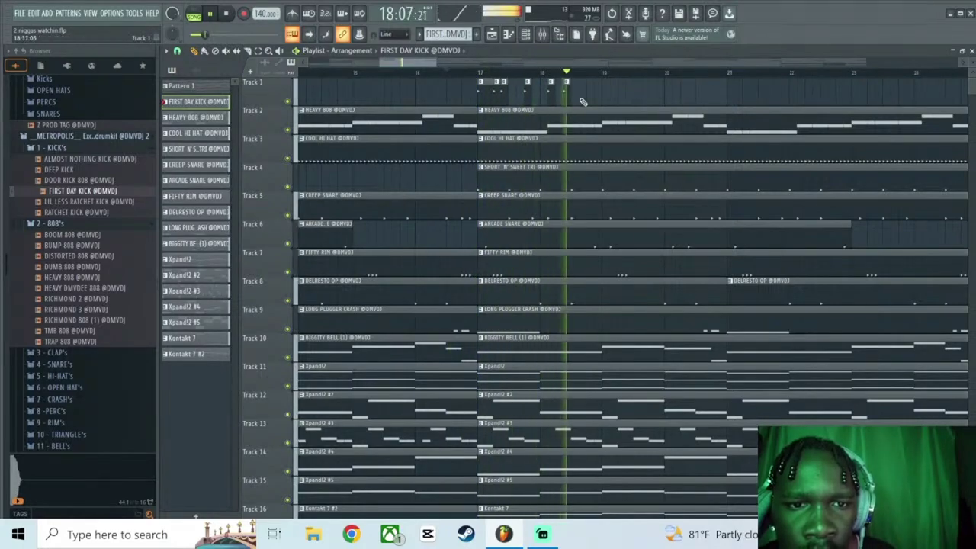
left_click(582, 98)
key("space")
left_click(597, 92)
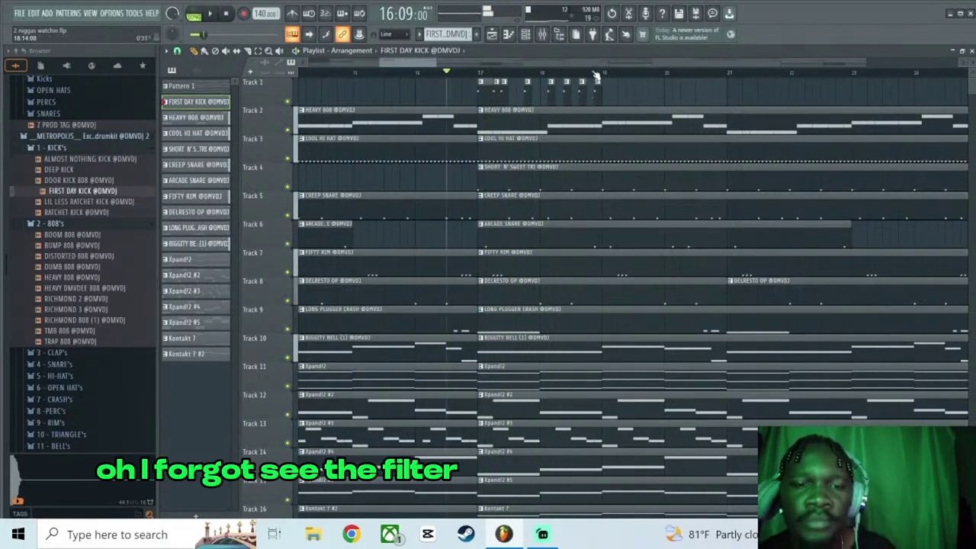
Lower the end of the Love Philter Mix level automation to the minimum and trim its Track 18 clip at bar 105.
scroll(599, 77, "down", 8)
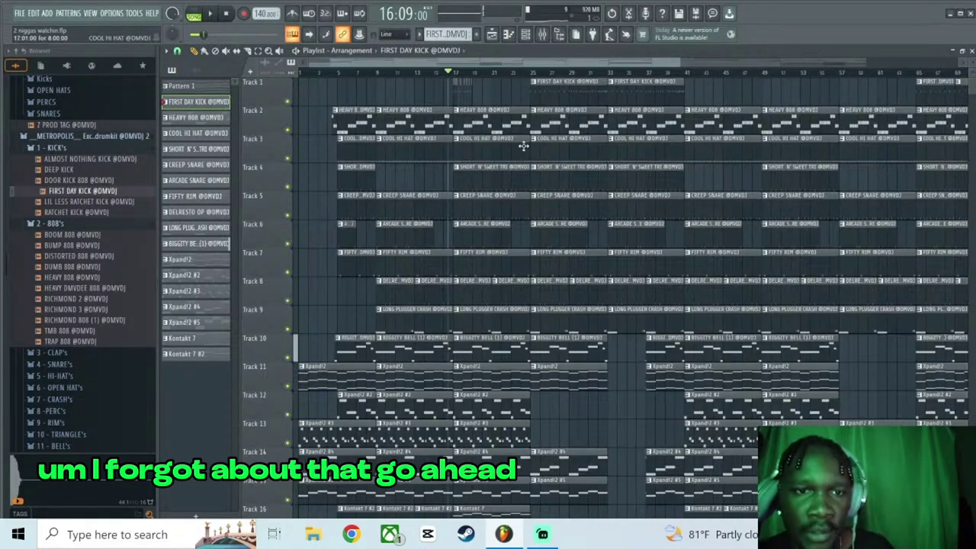
scroll(523, 146, "down", 5)
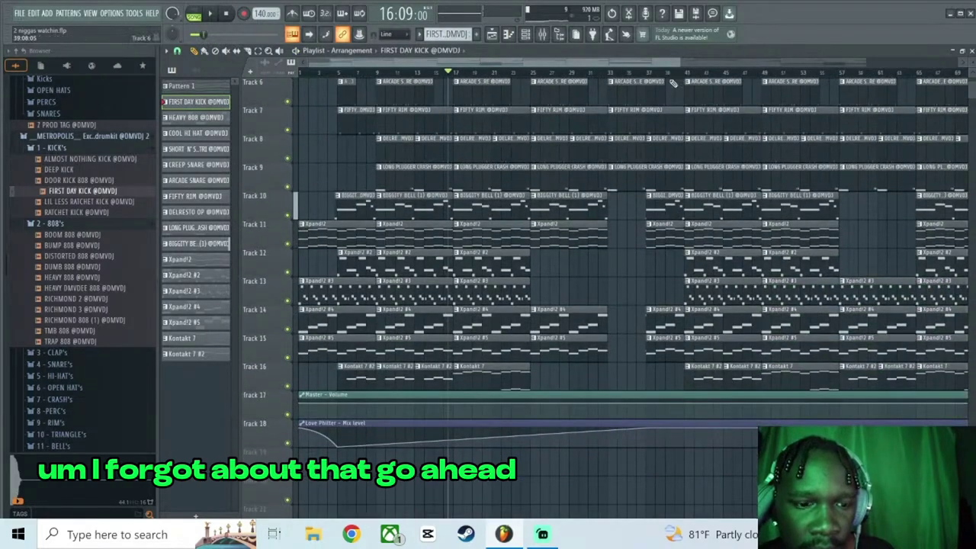
left_click_drag(567, 67, 887, 106)
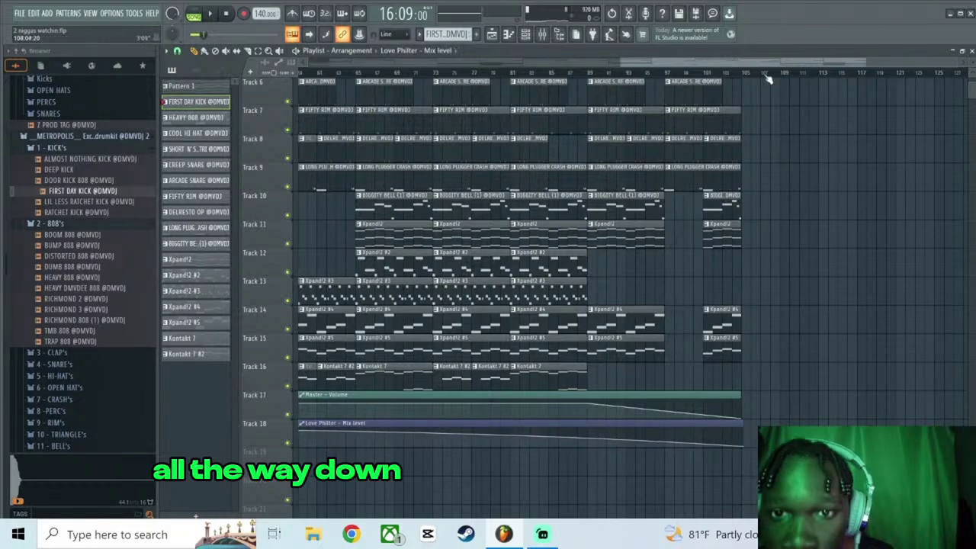
scroll(782, 72, "up", 3)
scroll(782, 73, "up", 4)
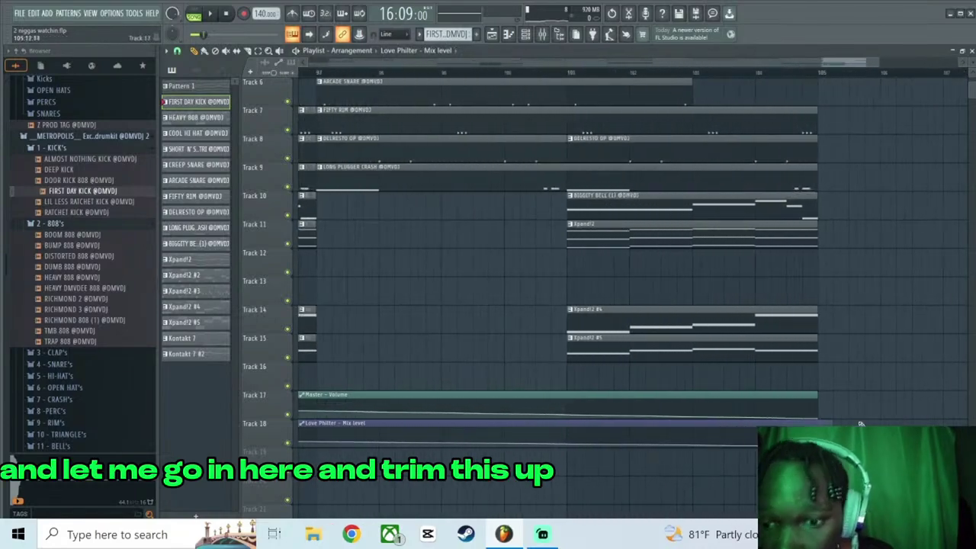
right_click(833, 424)
left_click(851, 432)
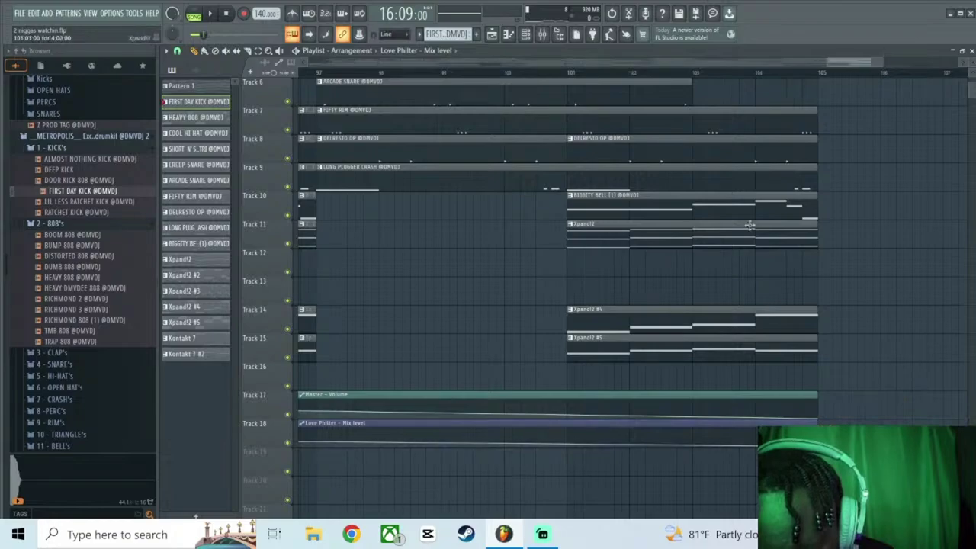
Flatten the Love Philter Mix level automation at its minimum from bar 5 to the end of the song.
scroll(736, 72, "down", 3)
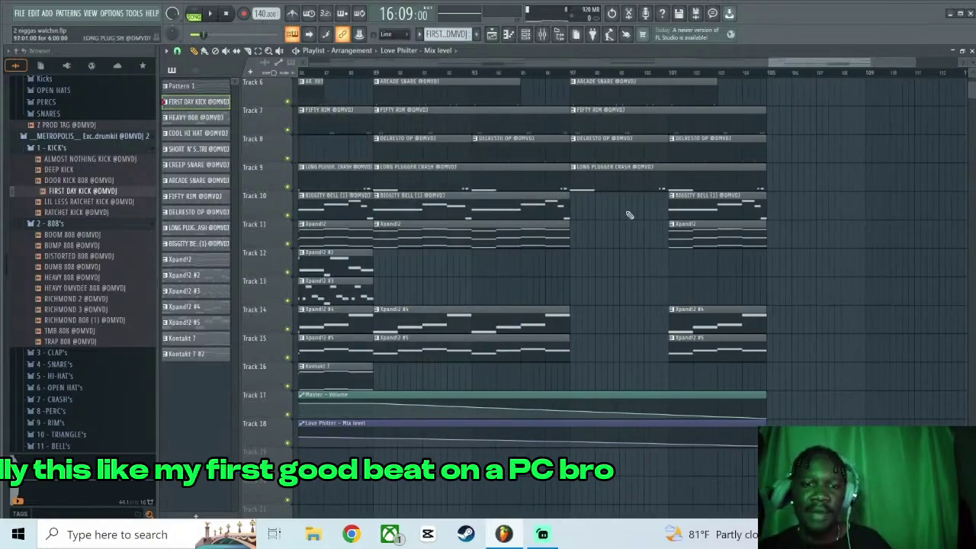
scroll(746, 80, "down", 5)
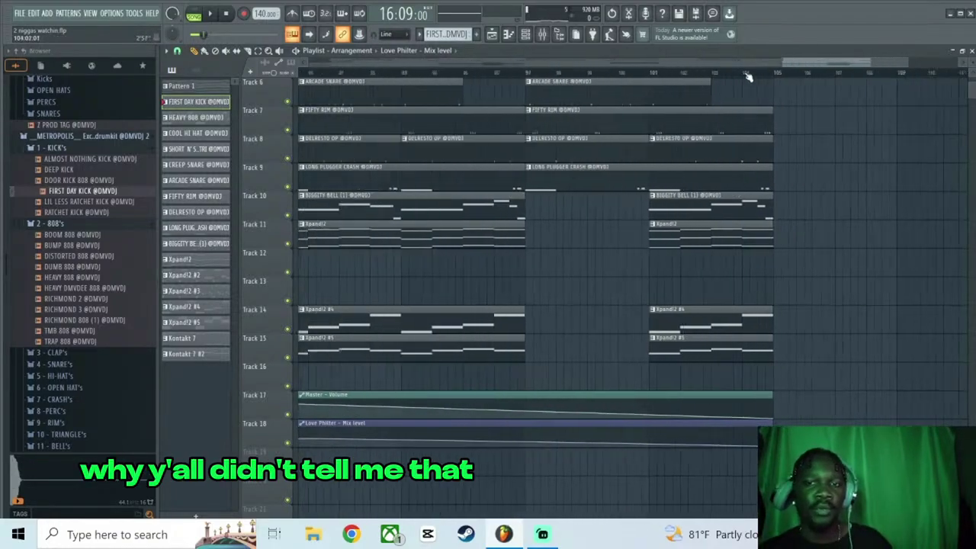
left_click_drag(761, 65, 485, 82)
left_click_drag(657, 433, 655, 449)
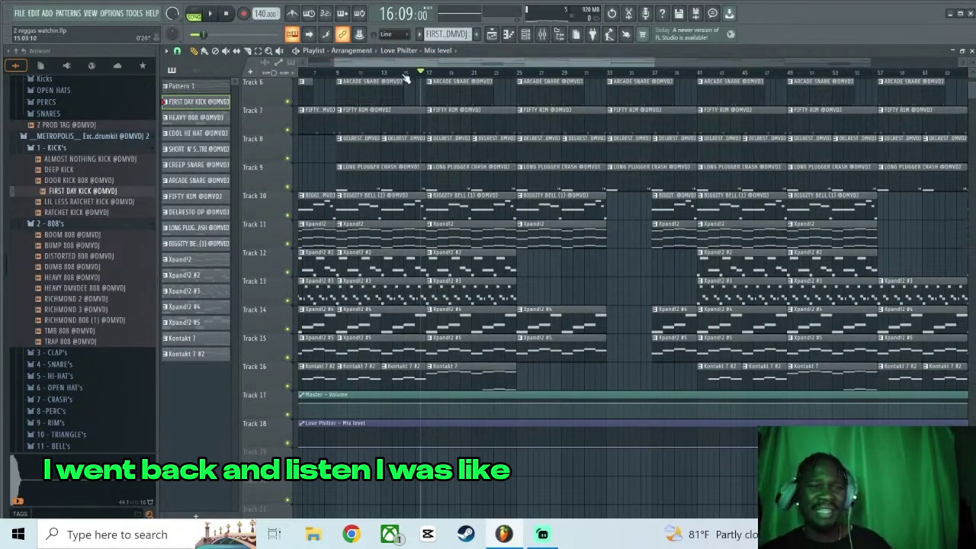
Return the playhead to bar 1 and play the intro to check the Love Philter automation.
left_click_drag(373, 72, 191, 77)
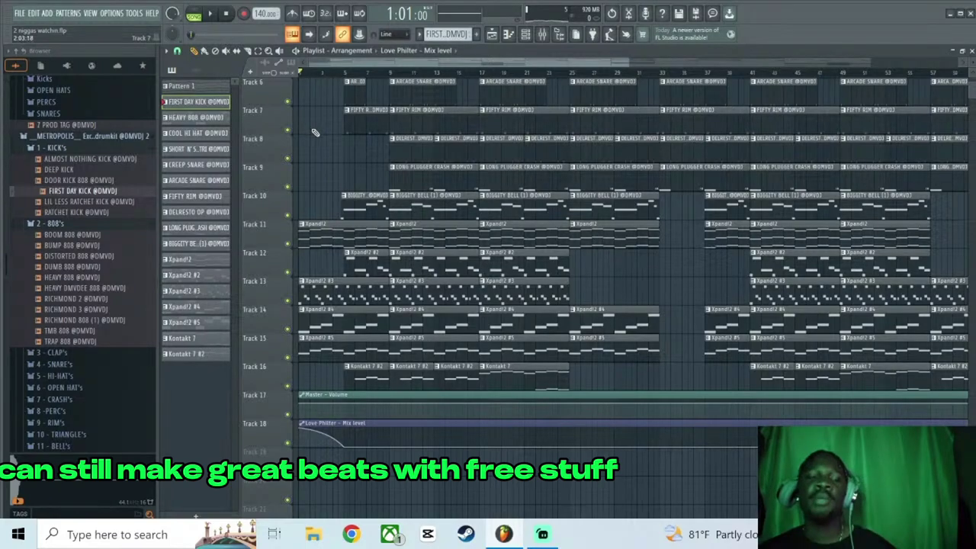
scroll(313, 132, "up", 5)
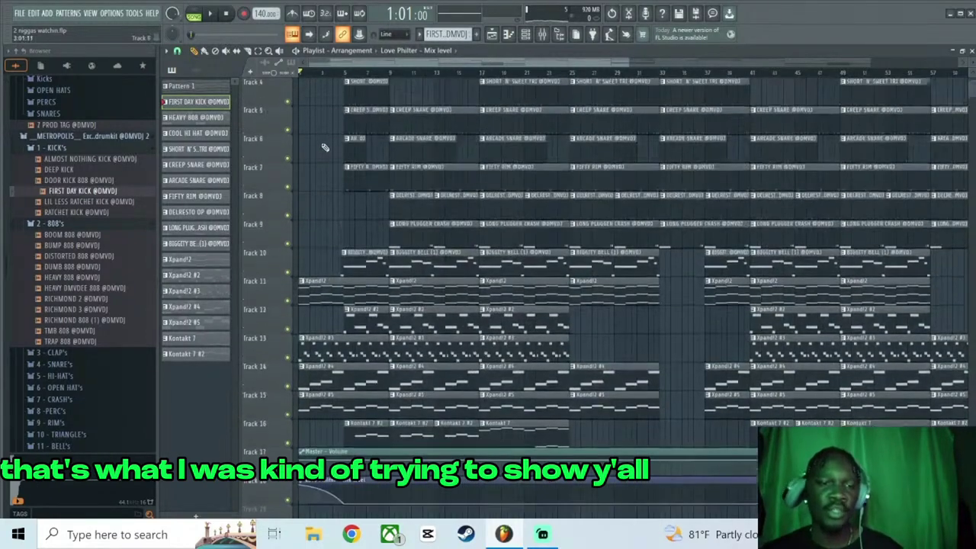
scroll(325, 148, "down", 2)
scroll(340, 131, "up", 2)
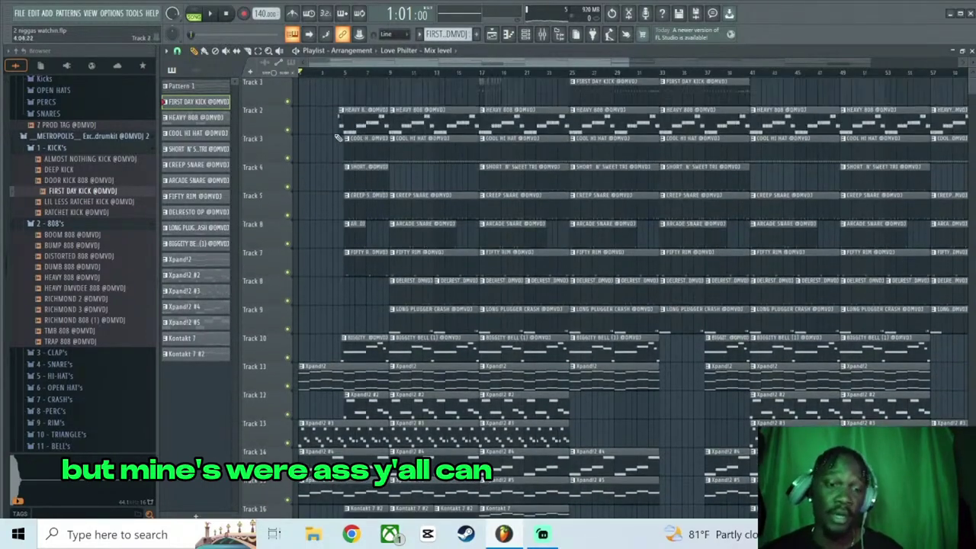
scroll(336, 151, "down", 1)
scroll(336, 152, "down", 1)
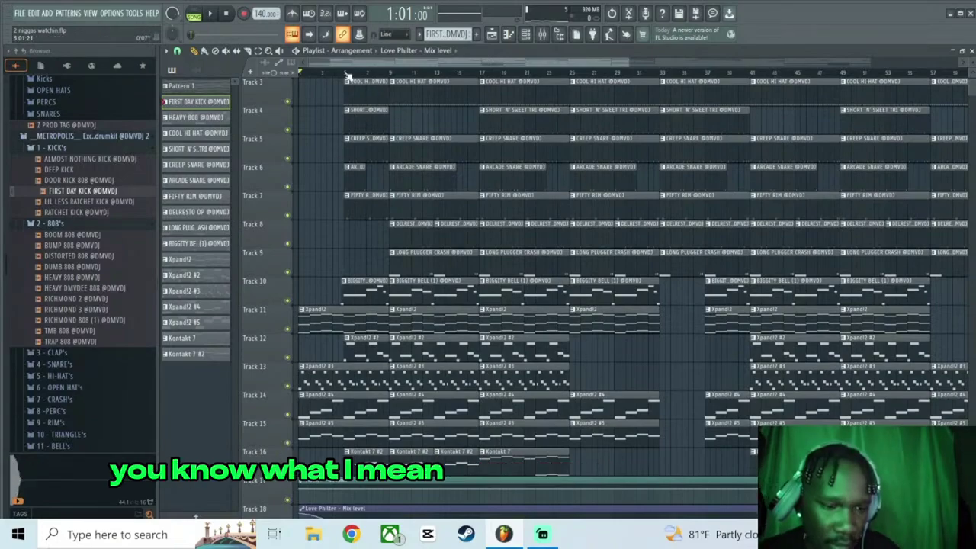
scroll(347, 90, "down", 1)
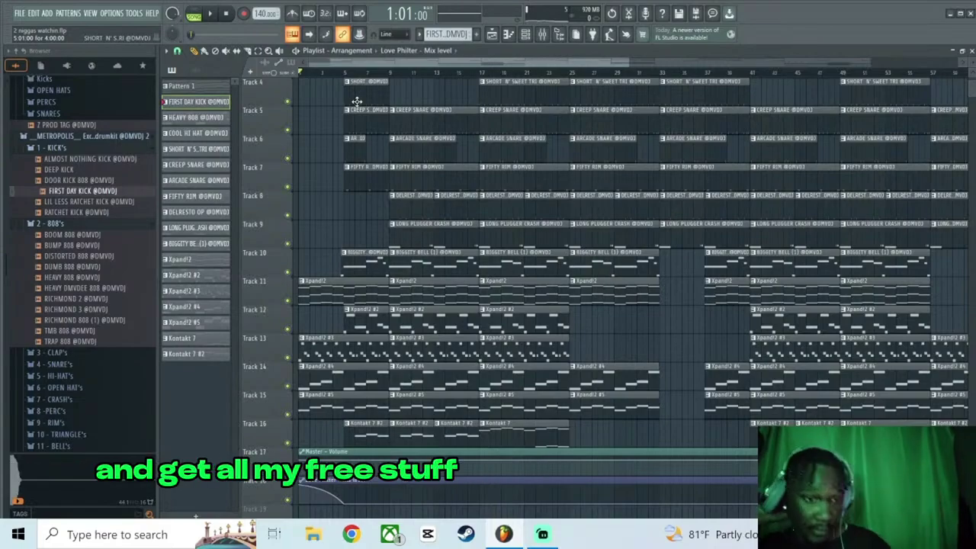
scroll(377, 111, "up", 1)
scroll(364, 117, "down", 3)
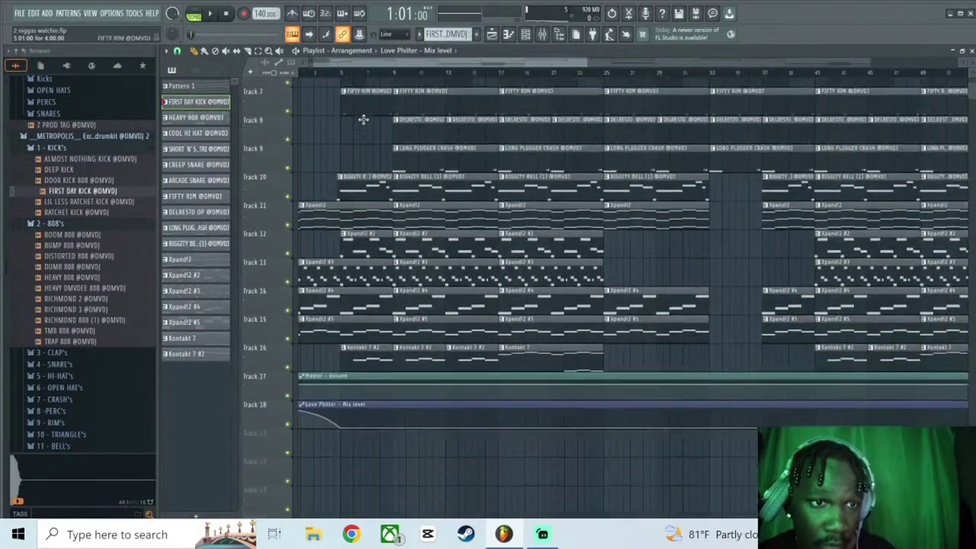
key("space")
key("space")
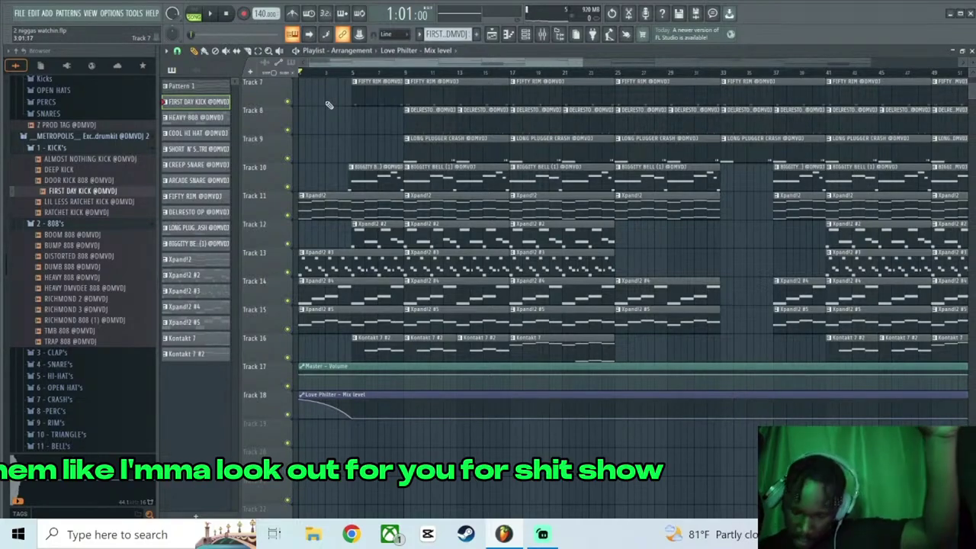
key("space")
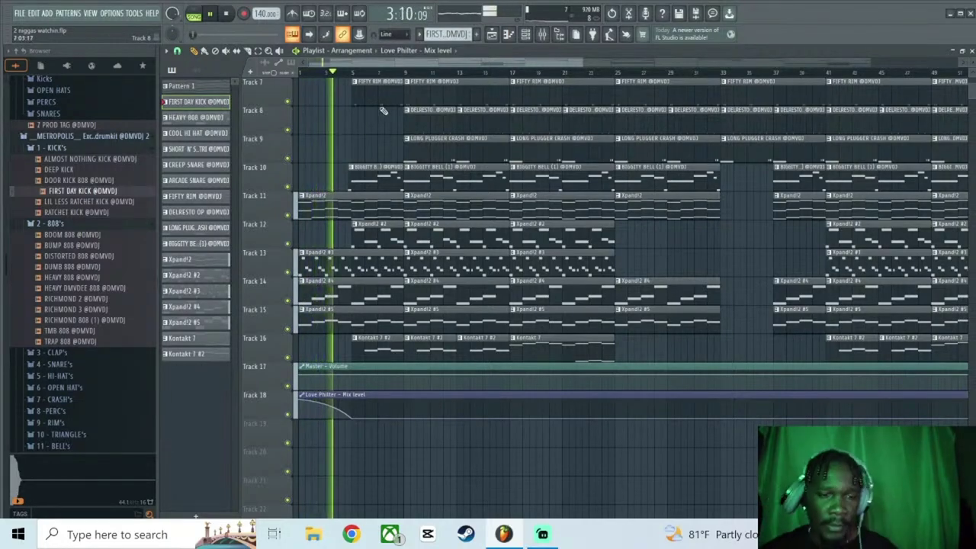
key("space")
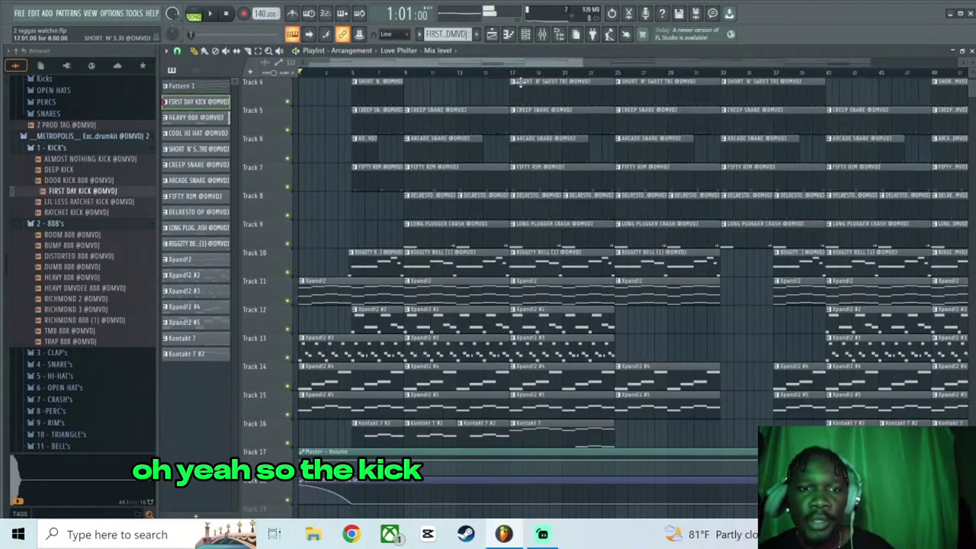
Play from bar 17 to check the added kick pattern on Track 1.
scroll(525, 111, "up", 5)
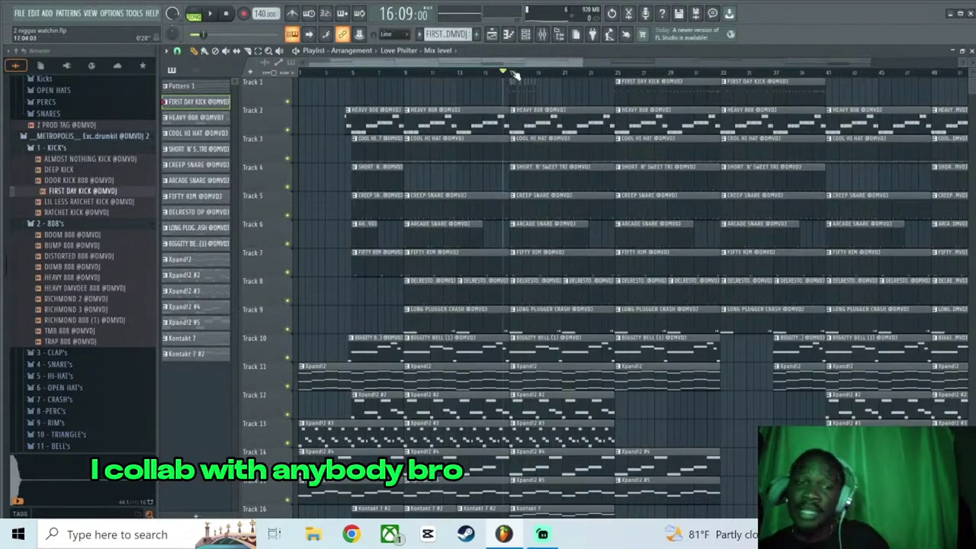
scroll(511, 72, "down", 5)
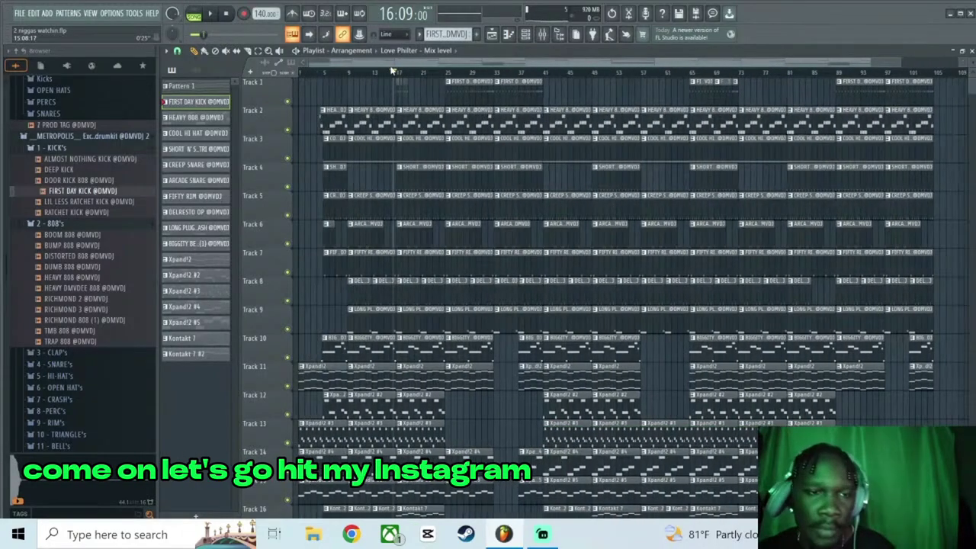
left_click(397, 72)
scroll(398, 73, "up", 5)
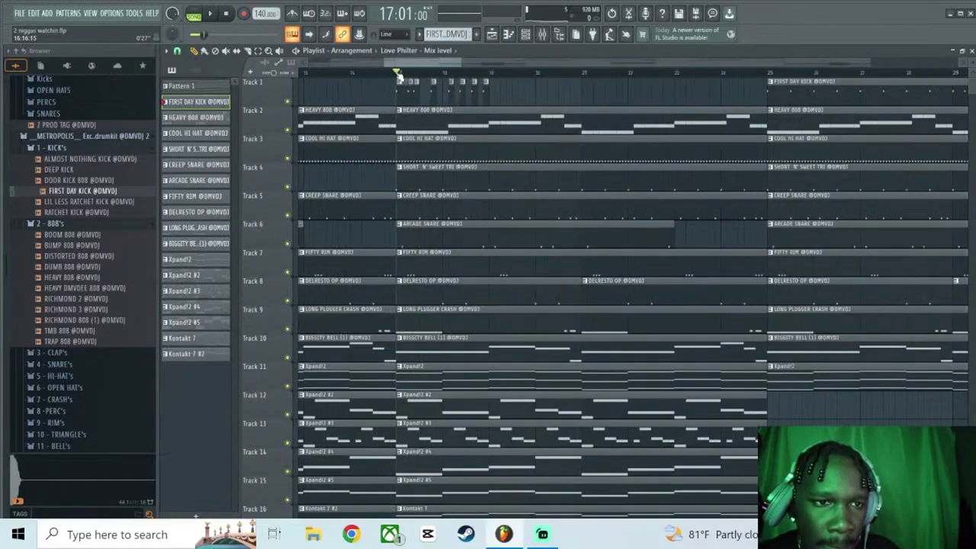
key("space")
scroll(397, 74, "up", 3)
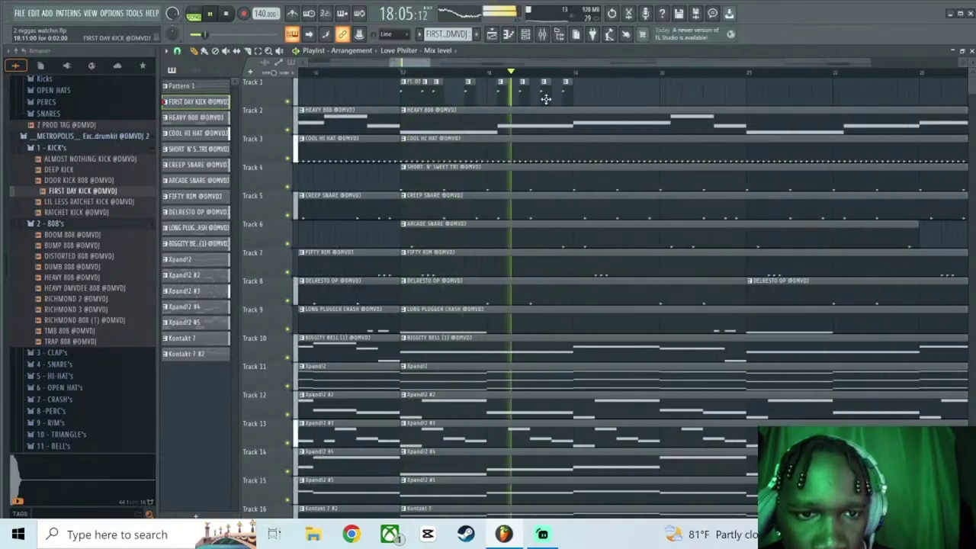
Replace the last bar 18 kick clip with one at the start of bar 19 and add kicks at steps 5 and 7.
key("space")
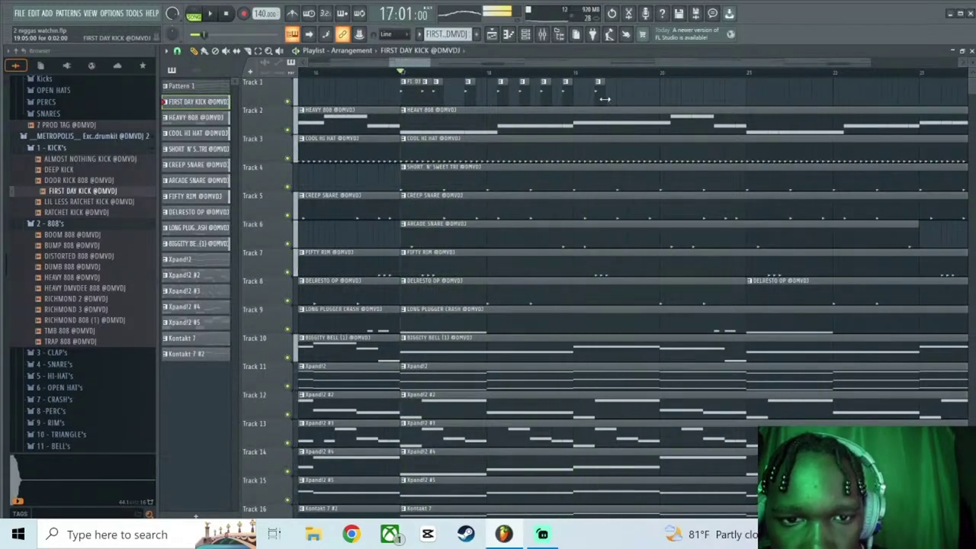
key("space")
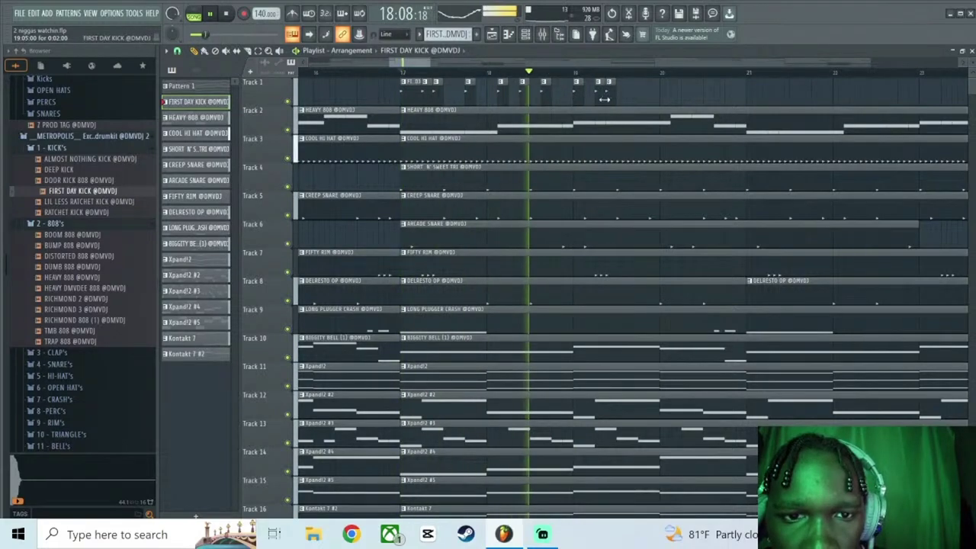
key("space")
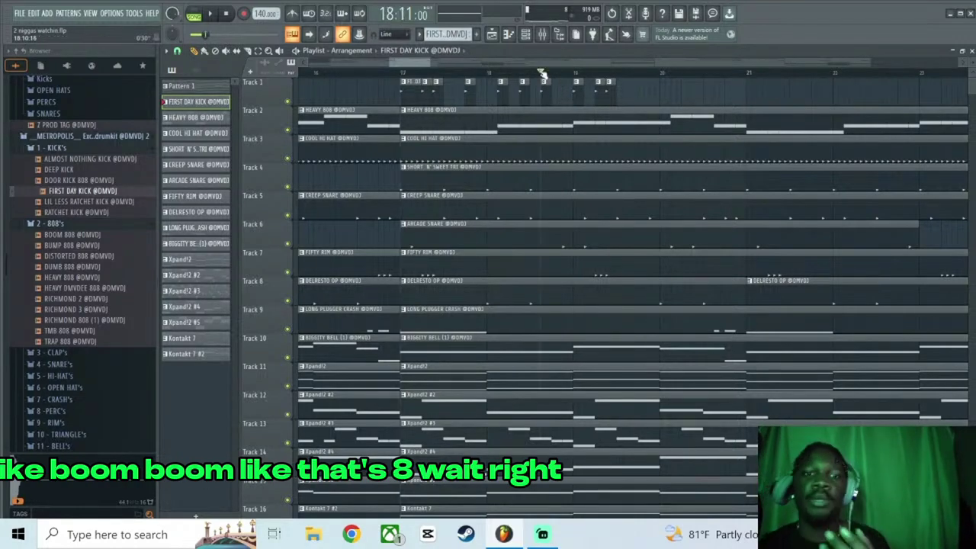
Replay the Track 1 kick pattern several times from the middle of bar 18 to judge its rhythm.
key("space")
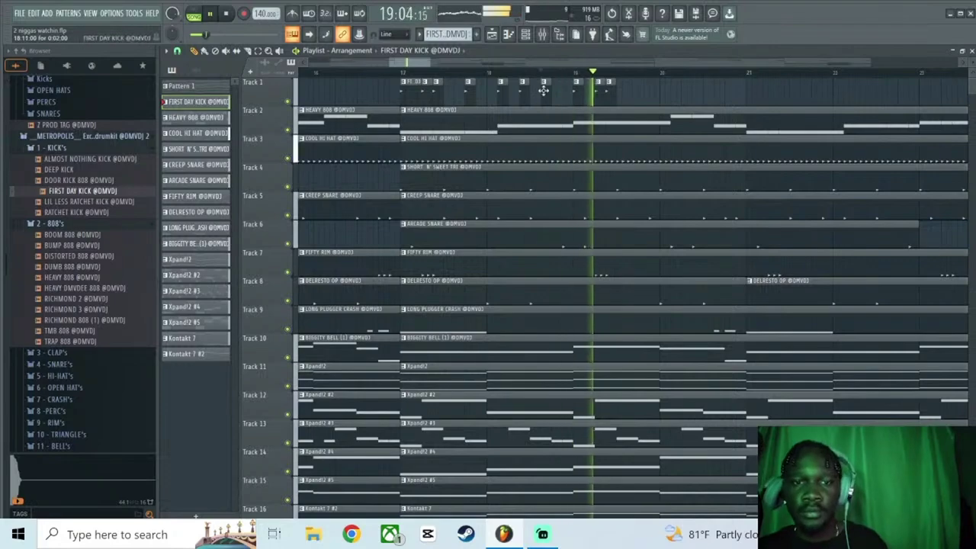
key("space")
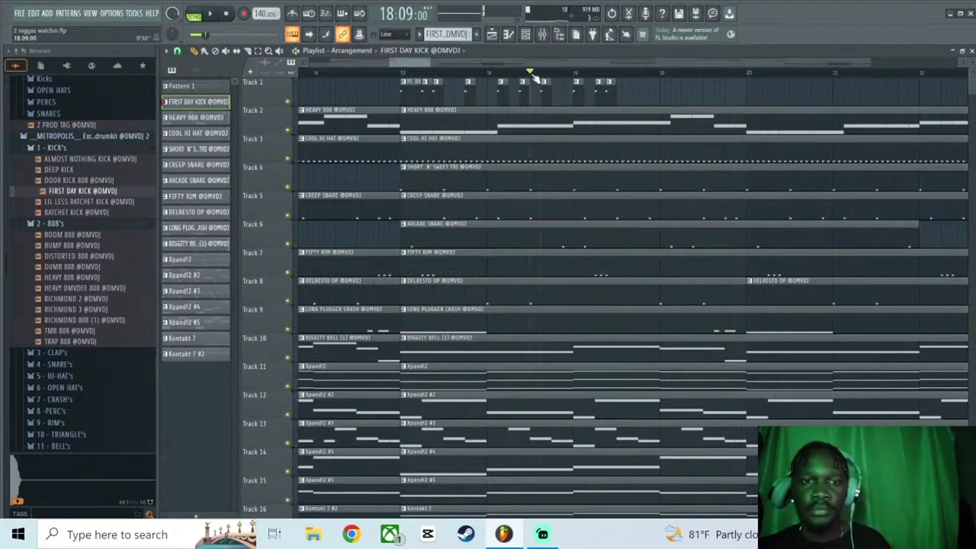
key("space")
key("space")
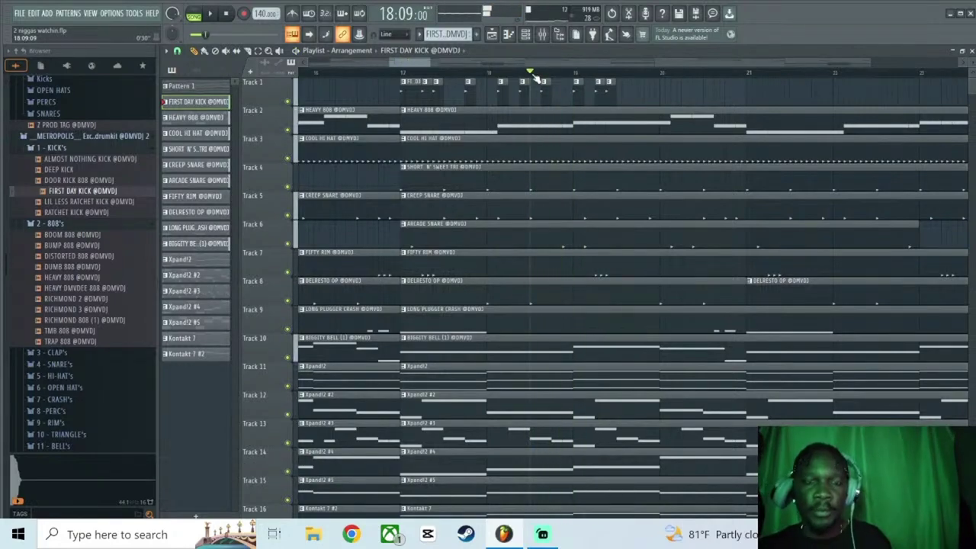
key("space")
key("space")
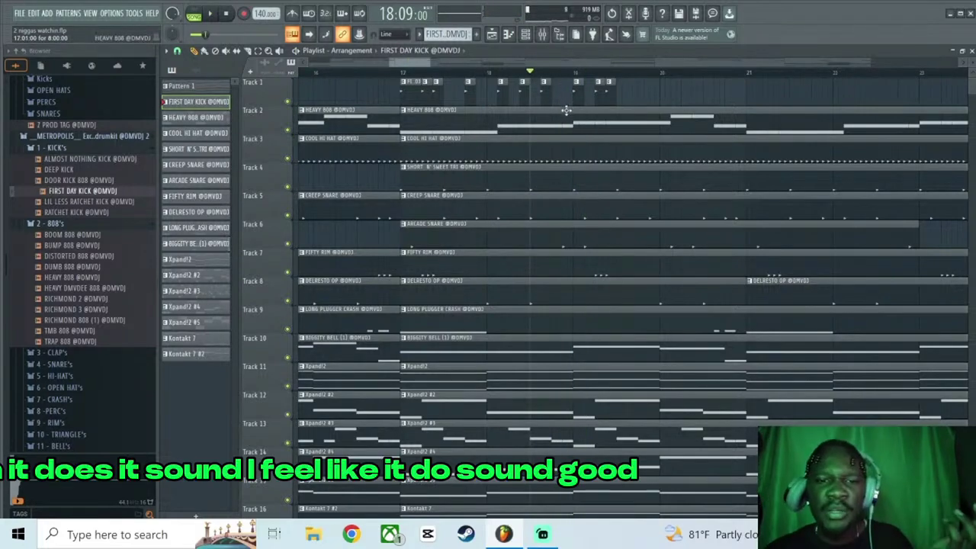
Add kick clips on Track 1 at bar 18 step 15, bar 19 step 13, and bar 20 steps 3, 7, 11 and 15.
left_click(567, 85)
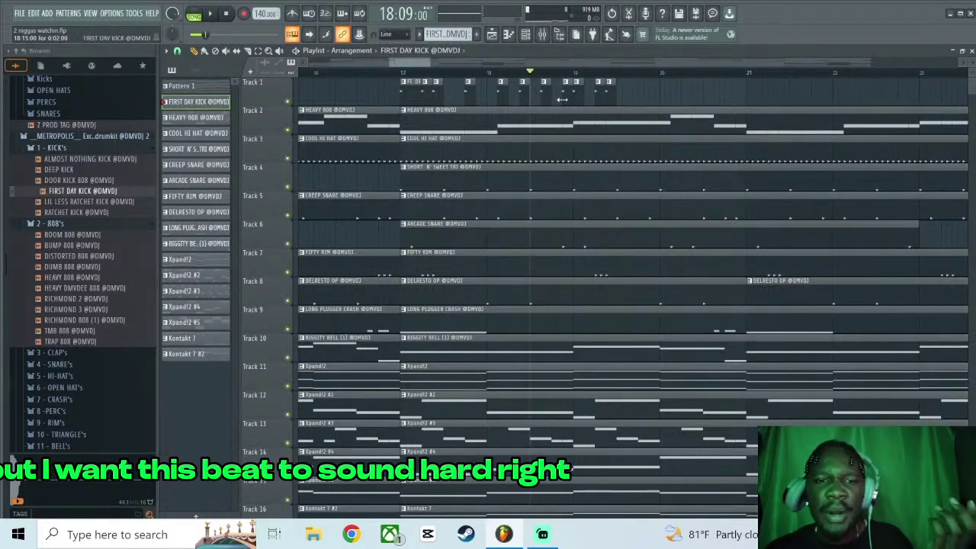
left_click(643, 100)
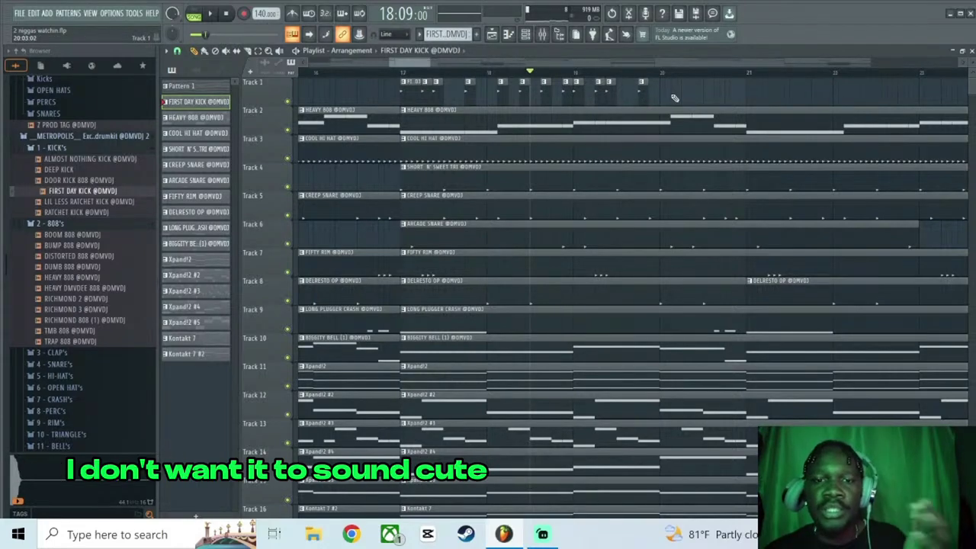
left_click(675, 98)
left_click(694, 100)
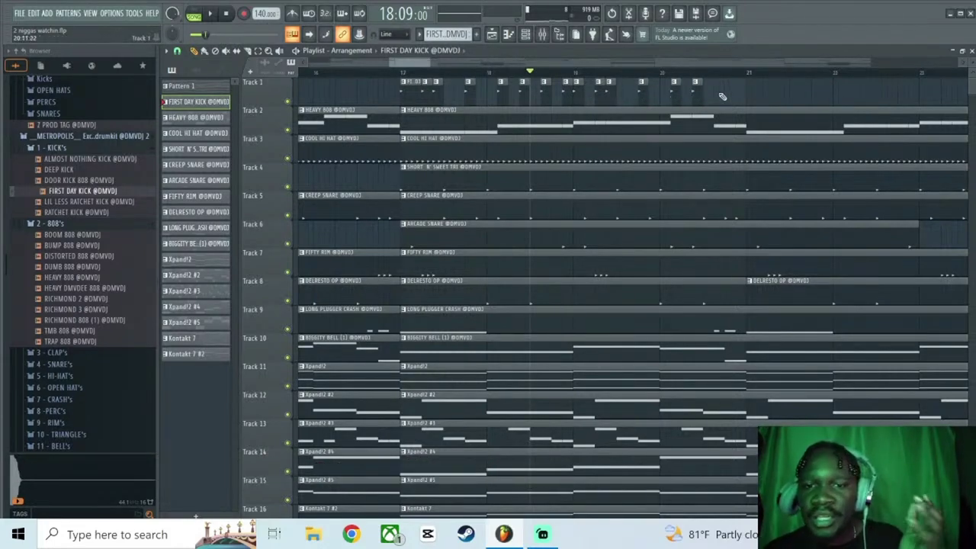
left_click(738, 91)
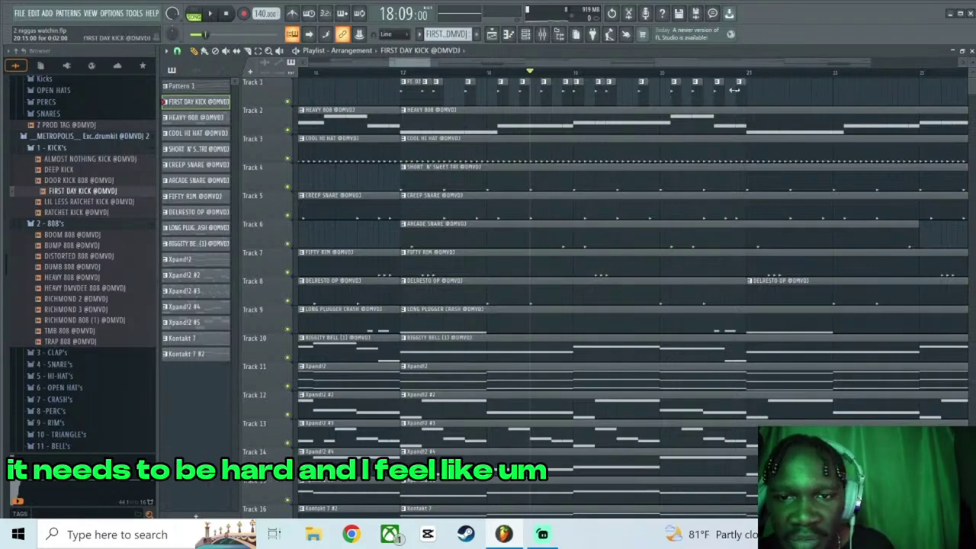
Continue the Track 1 kick pattern through bars 21 and 22, including a kick at bar 21 step 13.
scroll(752, 74, "up", 1)
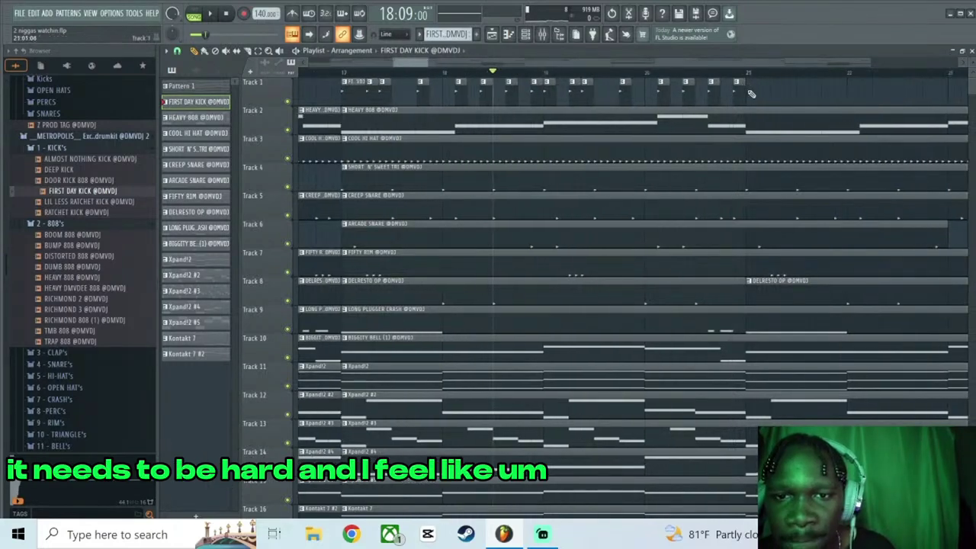
left_click(752, 93)
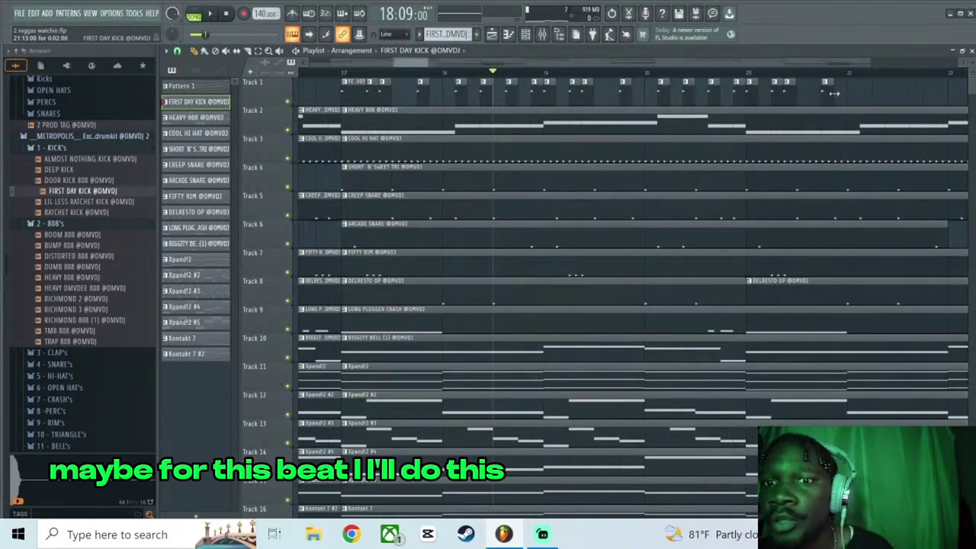
left_click(859, 92)
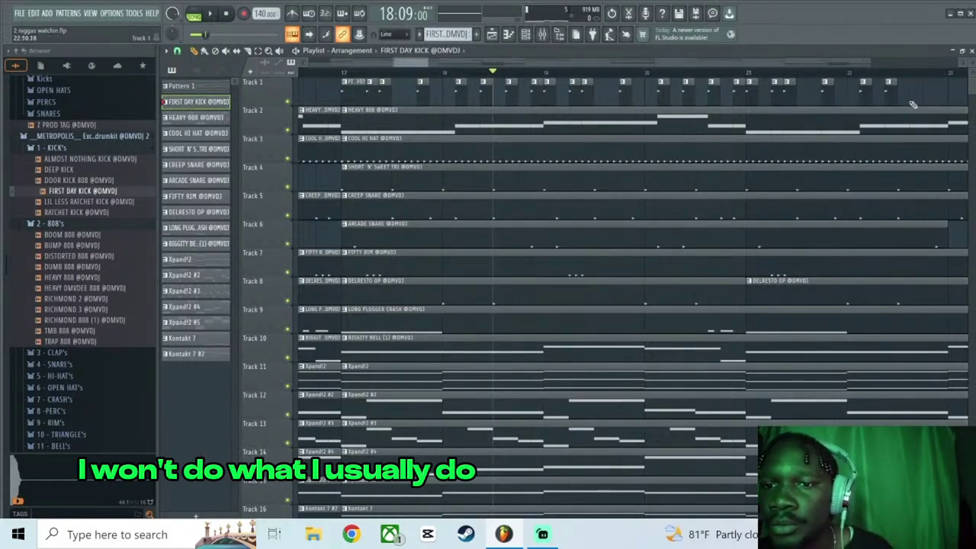
left_click(938, 97)
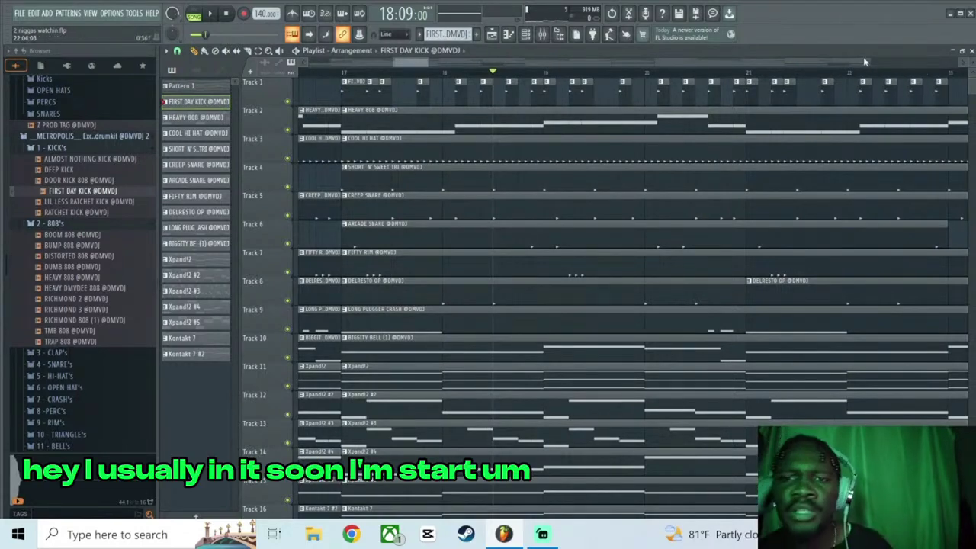
Extend the Track 1 kick pattern through bars 23 and 24 up to the full kick clip at bar 25.
scroll(865, 77, "up", 3)
scroll(865, 77, "down", 4)
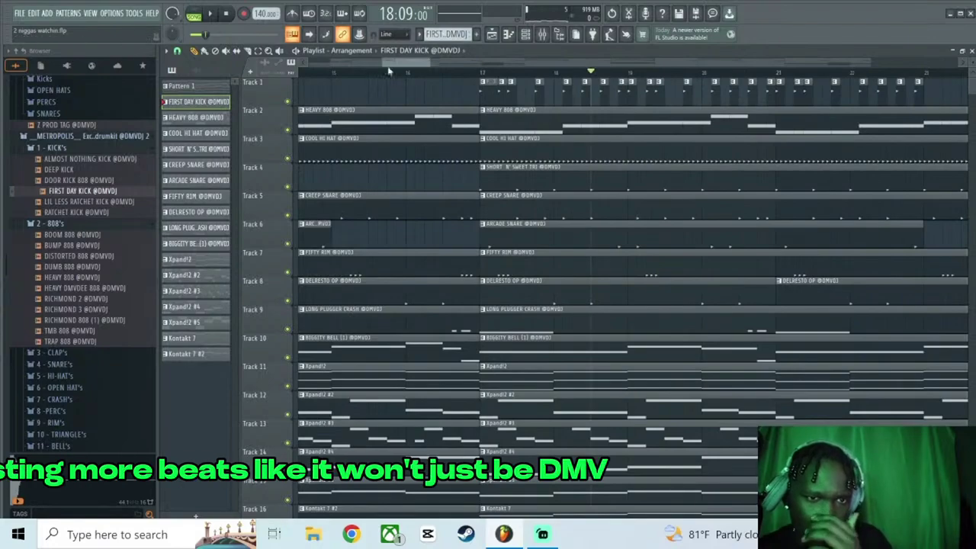
left_click_drag(398, 64, 425, 65)
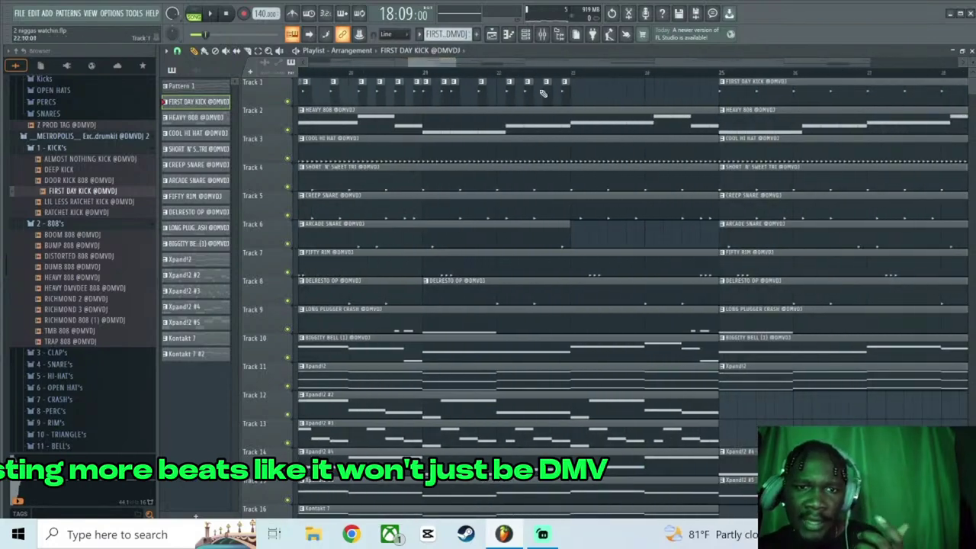
left_click(592, 97)
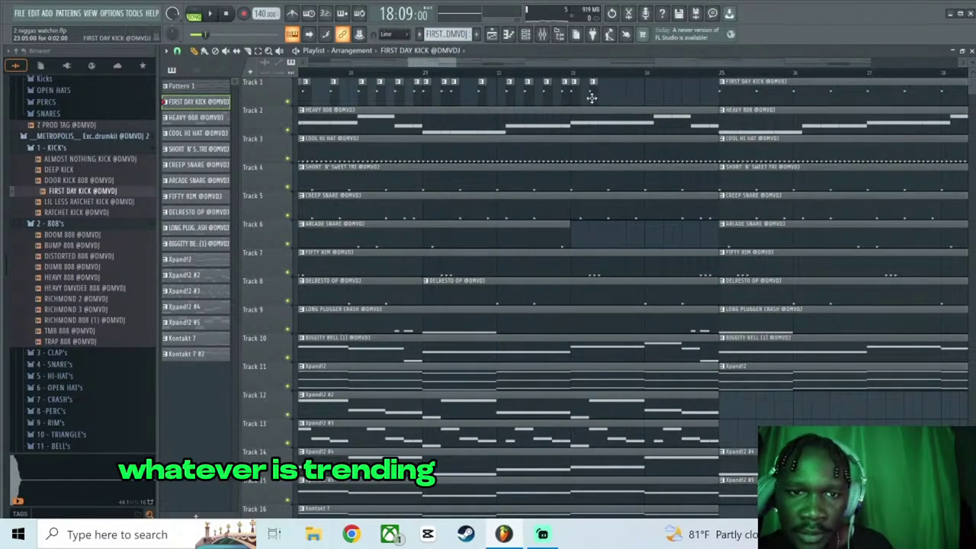
left_click(603, 101)
left_click(629, 102)
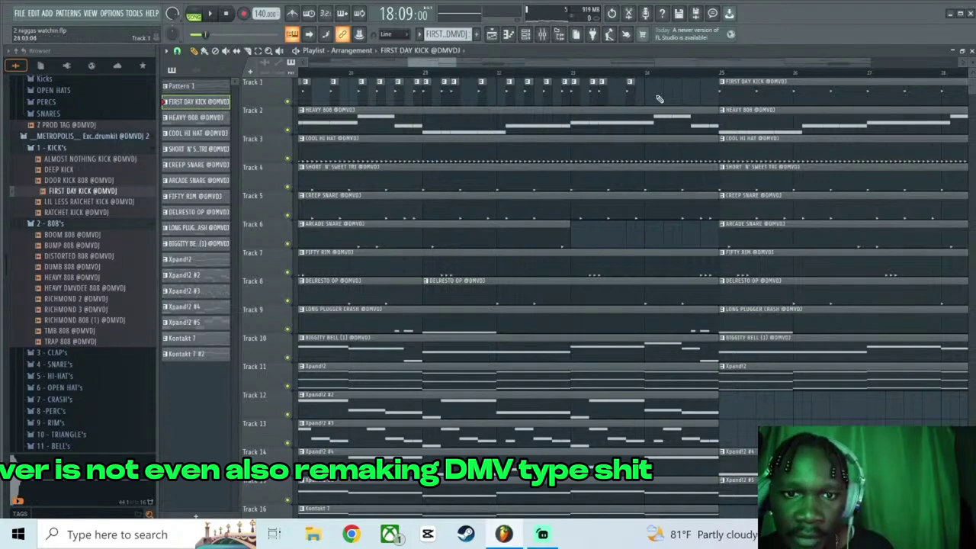
left_click(708, 103)
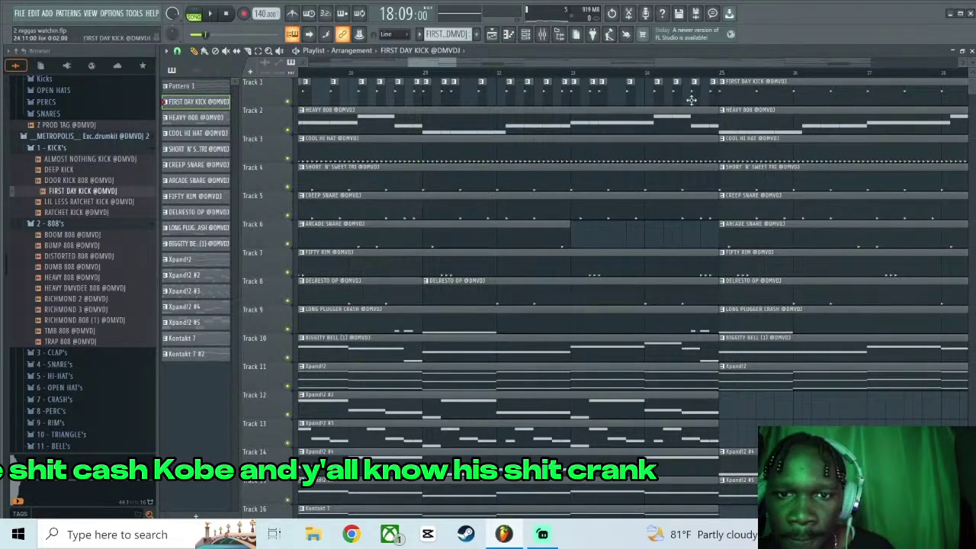
Play the arrangement from just before bar 17 through bar 24 to check the extended kick pattern.
scroll(698, 75, "down", 5)
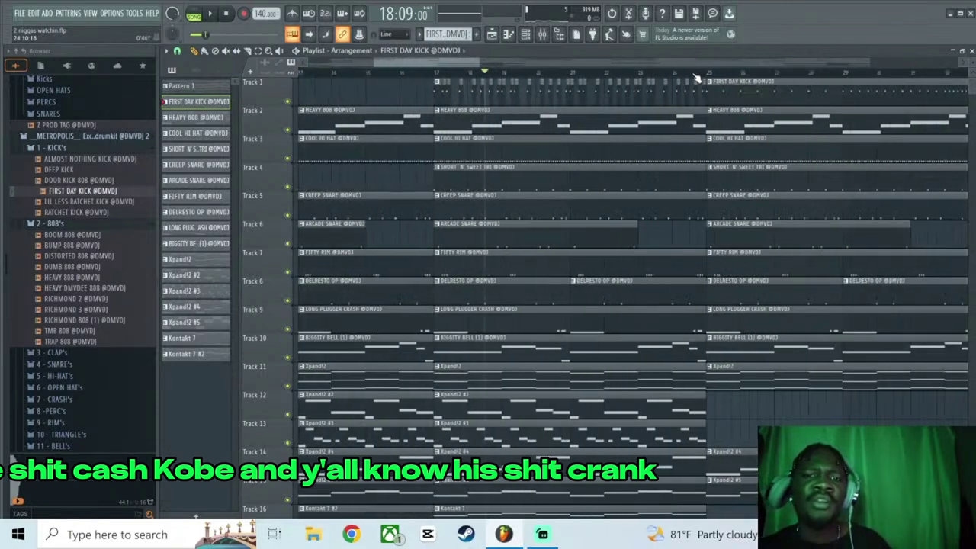
left_click(502, 72)
key("space")
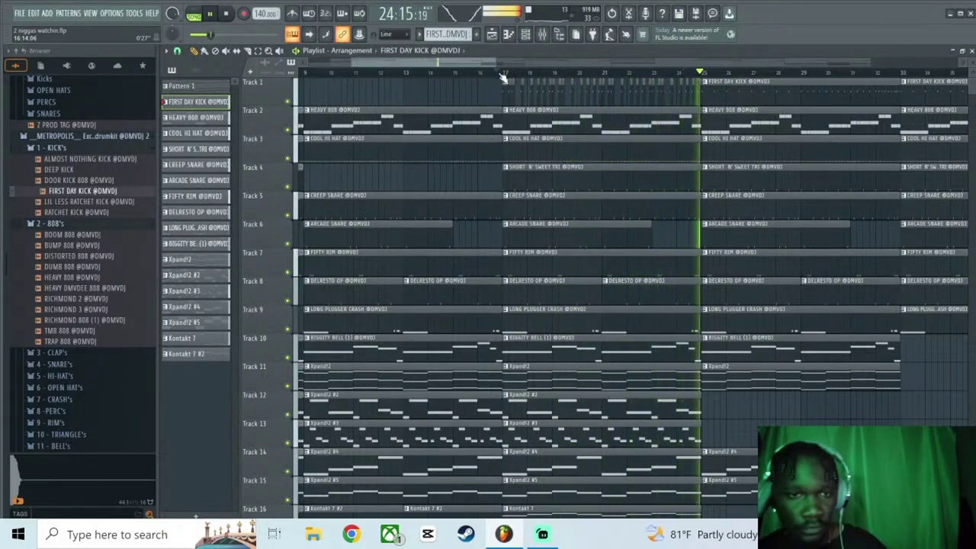
key("space")
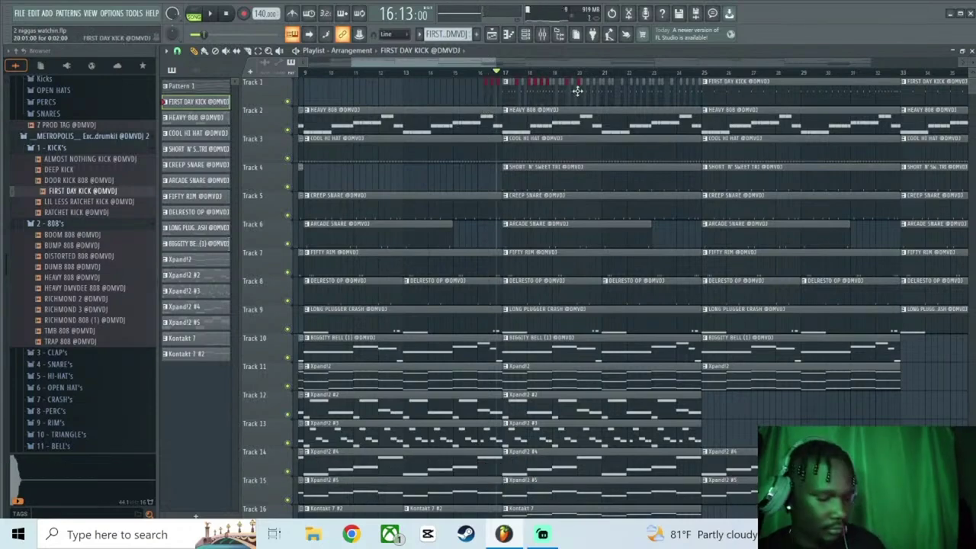
Undo the stray kick clips filled in on Track 1 and try to select the kick clips across bars 17 to 24.
key("ctrl+z")
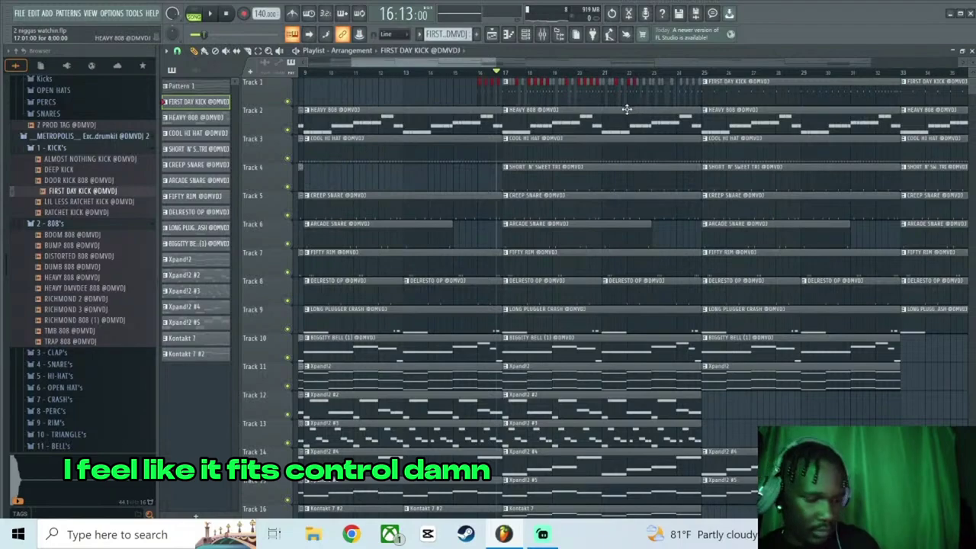
key("ctrl+z")
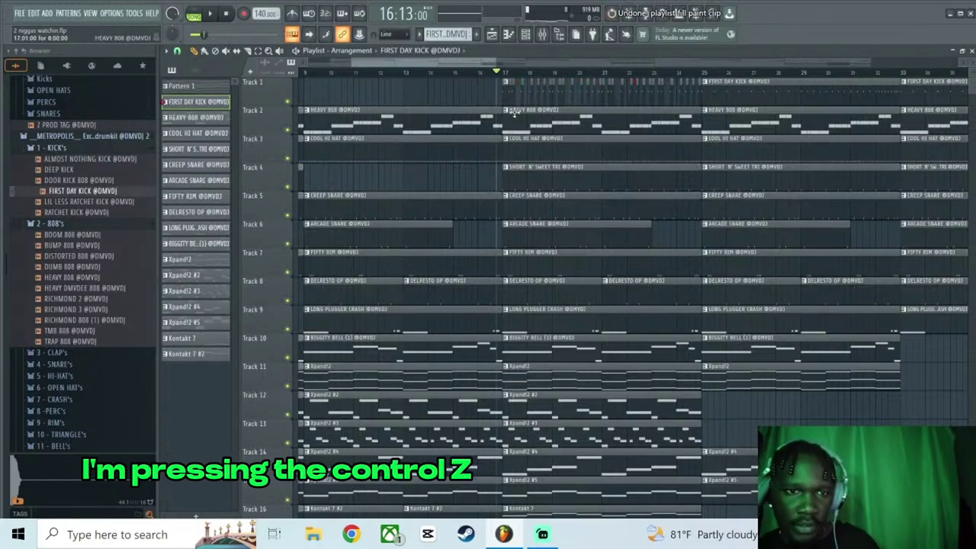
left_click_drag(490, 93, 700, 96)
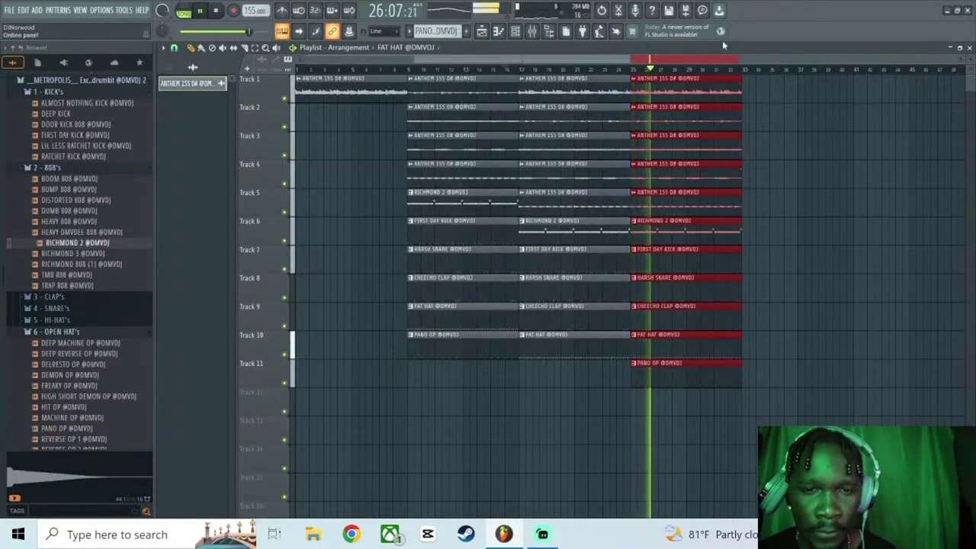
In the 155 BPM anthem project, duplicate the bar 25 section of Tracks 1 to 11 to bar 33 and stop playback.
left_click_drag(655, 60, 744, 61)
left_click_drag(676, 414, 600, 76)
key("ctrl+b")
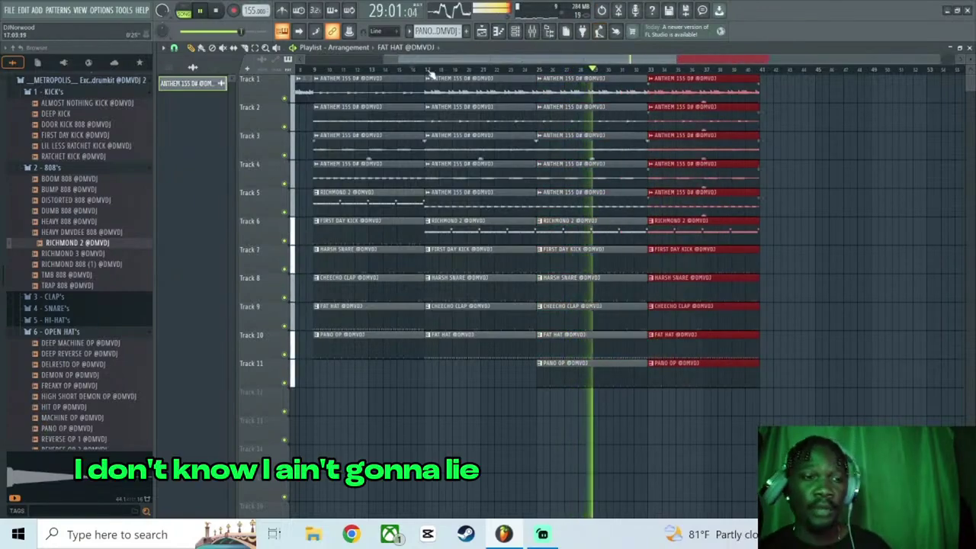
key("space")
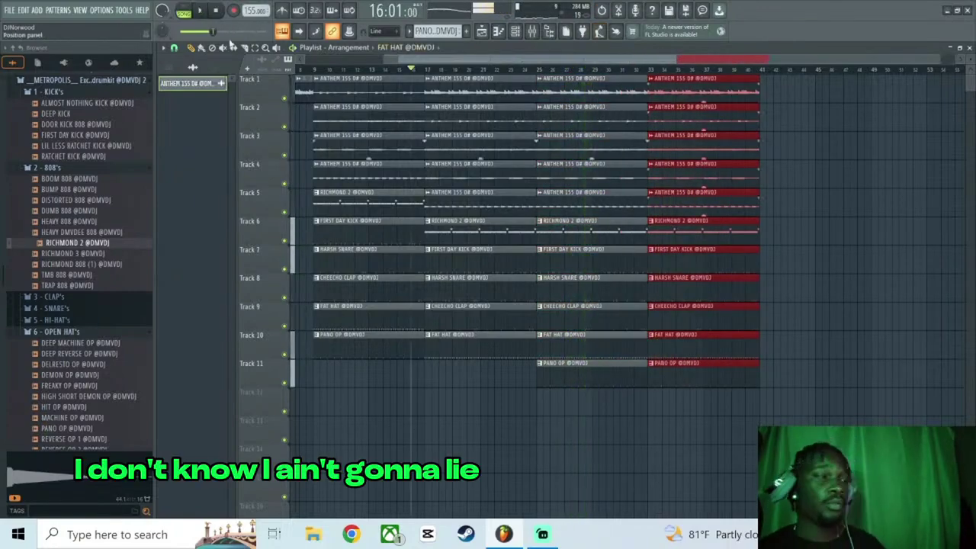
Save the 155 BPM anthem project under the name ASS in its own new project folder.
left_click(11, 10)
left_click(30, 58)
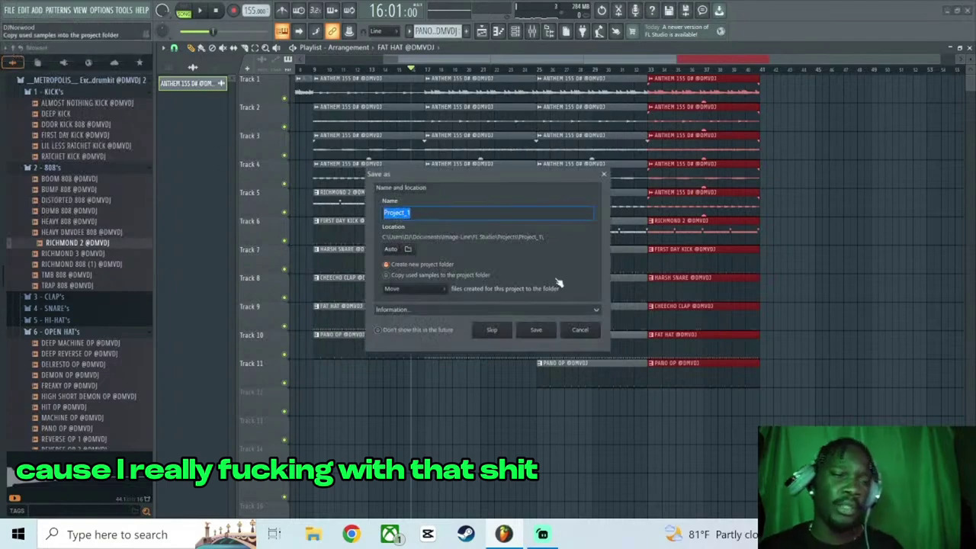
type("ASS")
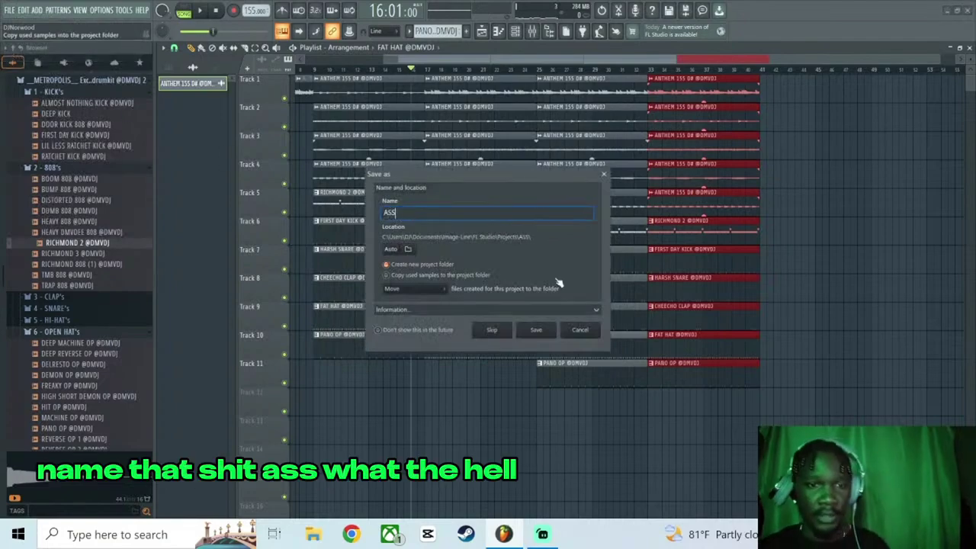
key("Return")
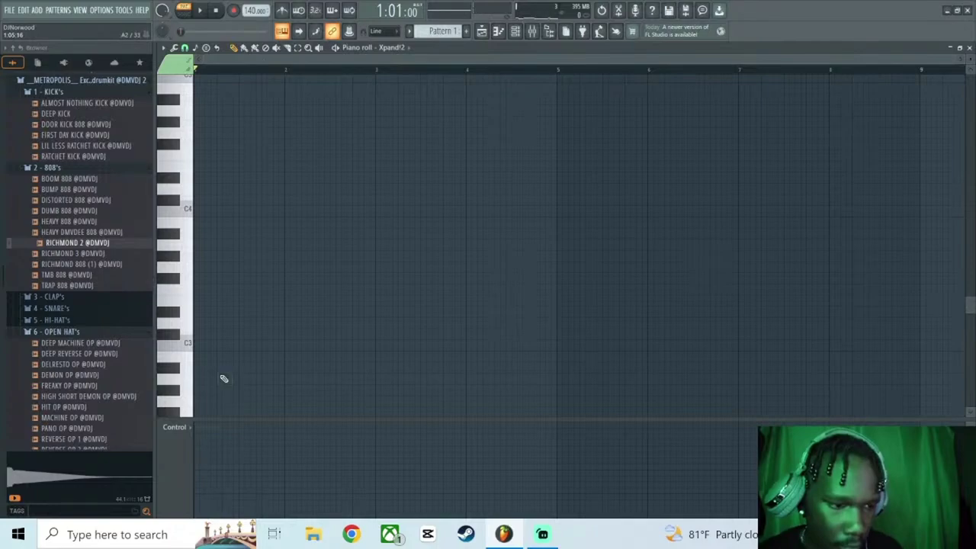
Start an Xpand!2 melody in Pattern 1 with an A2 note at the start of bar 1 and a C3 at step 9, auditioning it.
left_click_drag(224, 379, 178, 379)
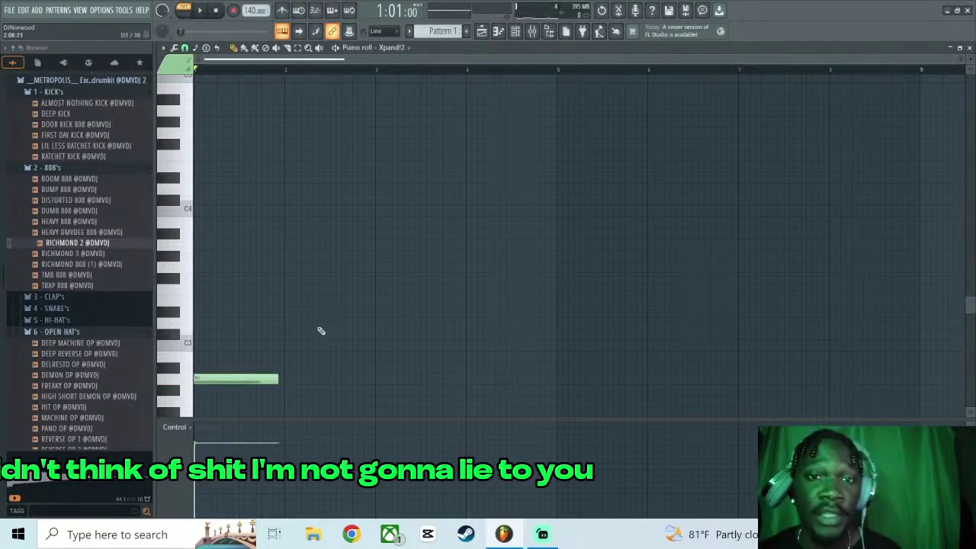
key("space")
left_click(229, 358)
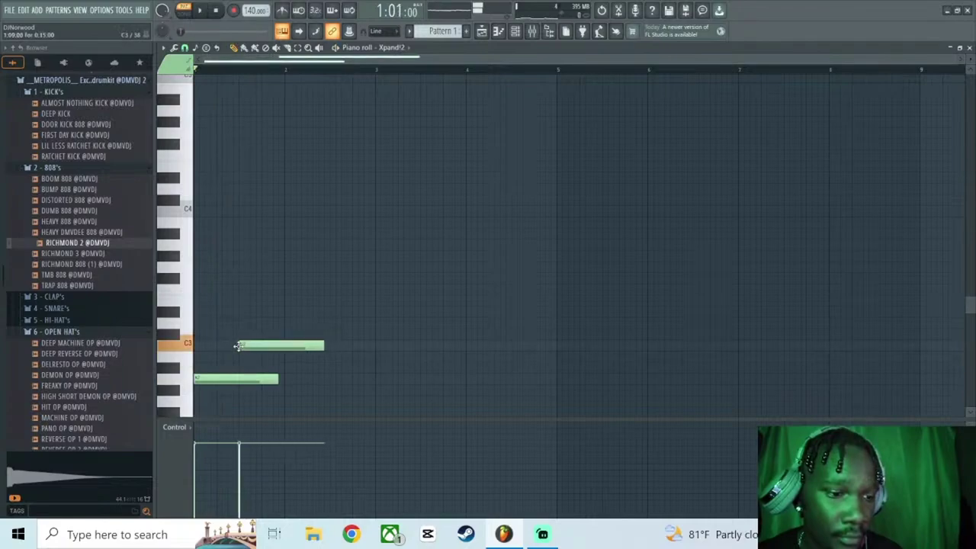
key("space")
key("space")
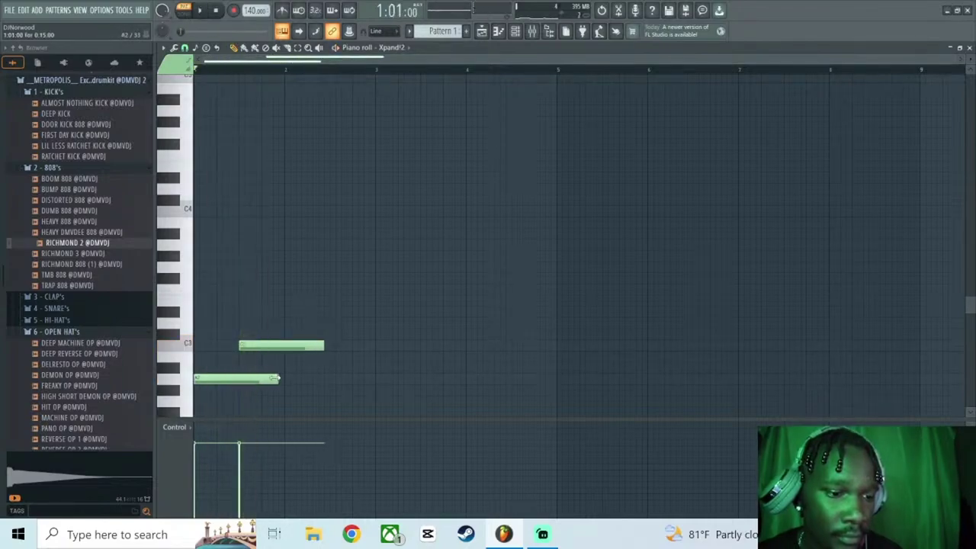
key("space")
Set the tempo to 153 BPM and add a D3 note at bar 1 step 13, trimming the C3 note before it.
left_click(263, 323)
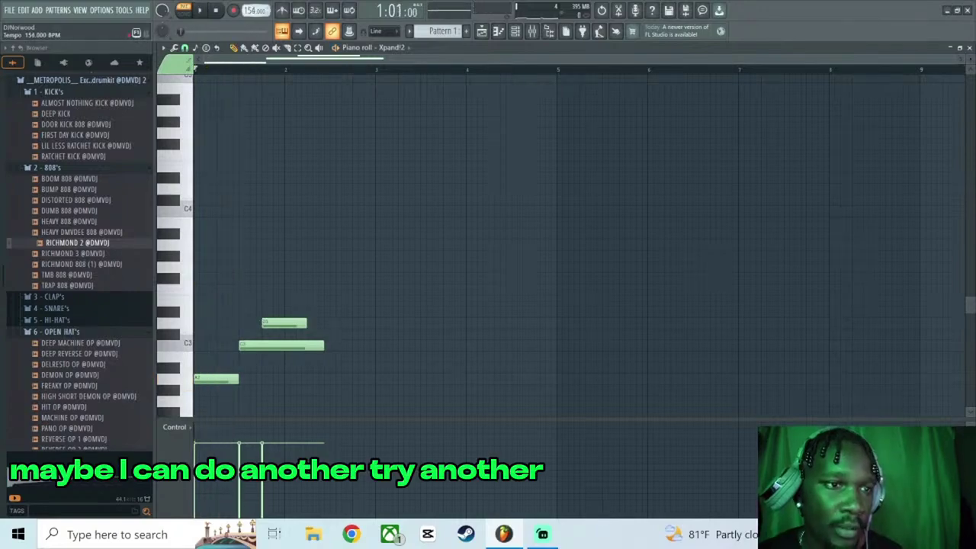
key("space")
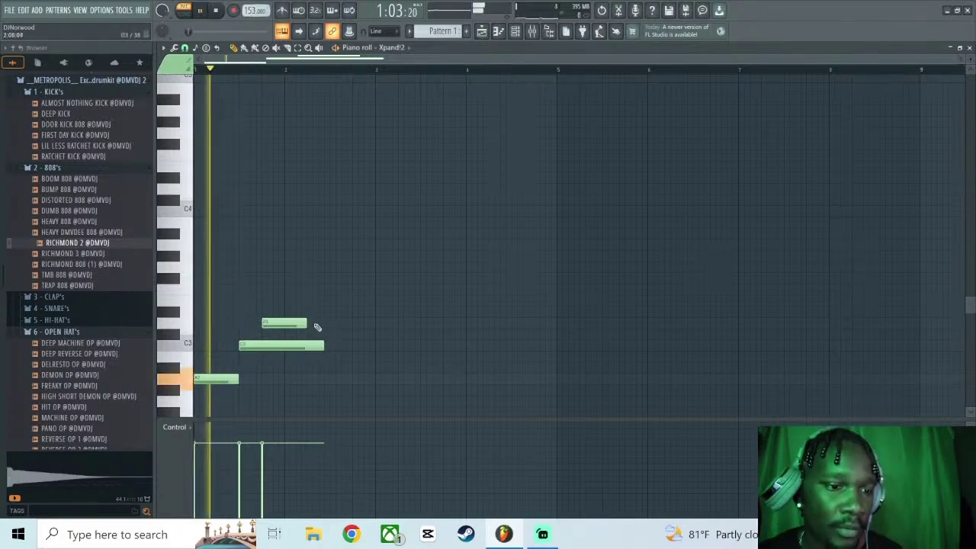
left_click_drag(265, 349, 313, 343)
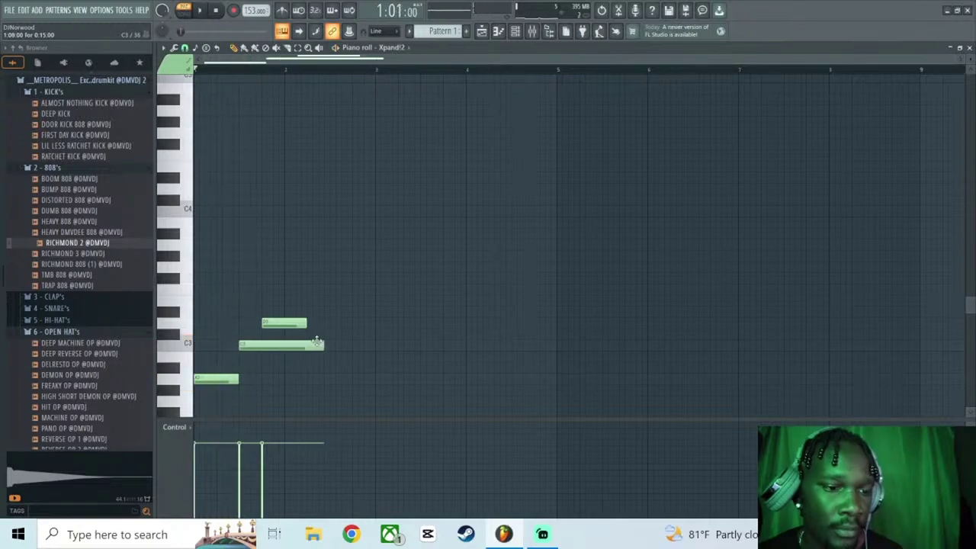
key("space")
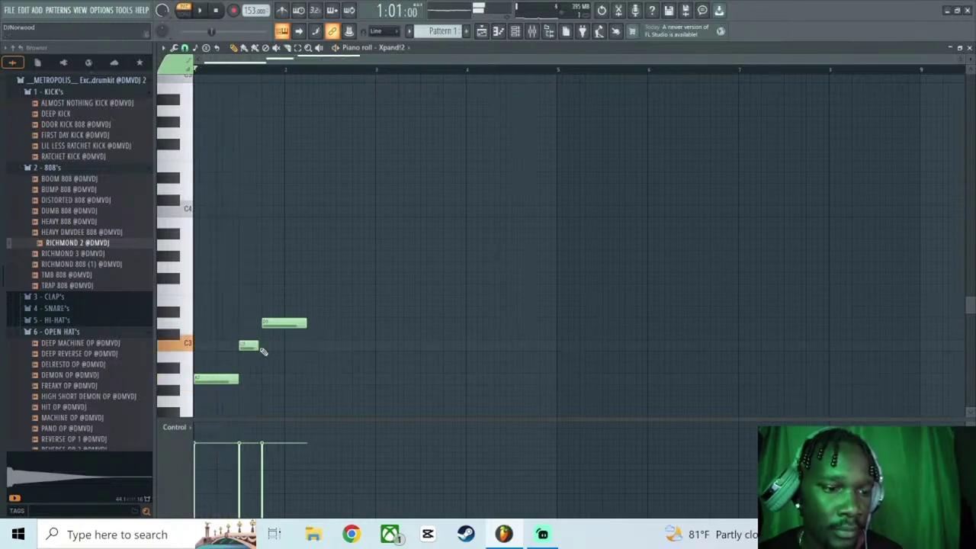
Fill bar 2 of the melody with an eight-step A2 at its start, a C3 at step 9 and a B2 at step 13.
key("space")
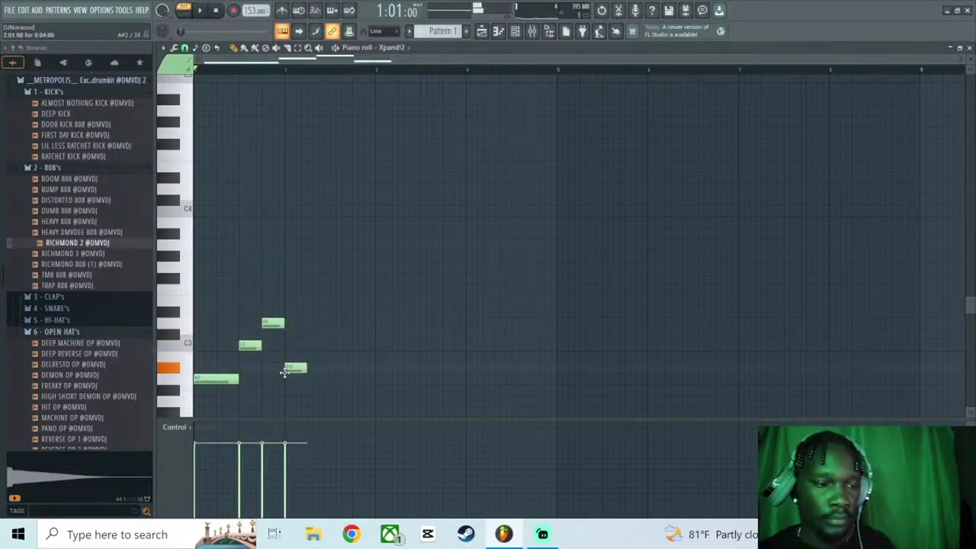
key("space")
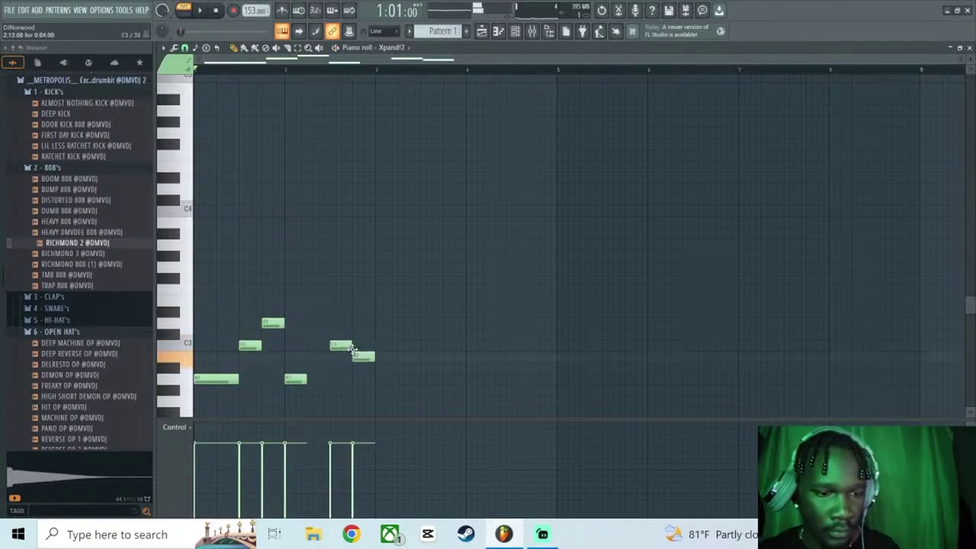
key("space")
key("ctrl+z")
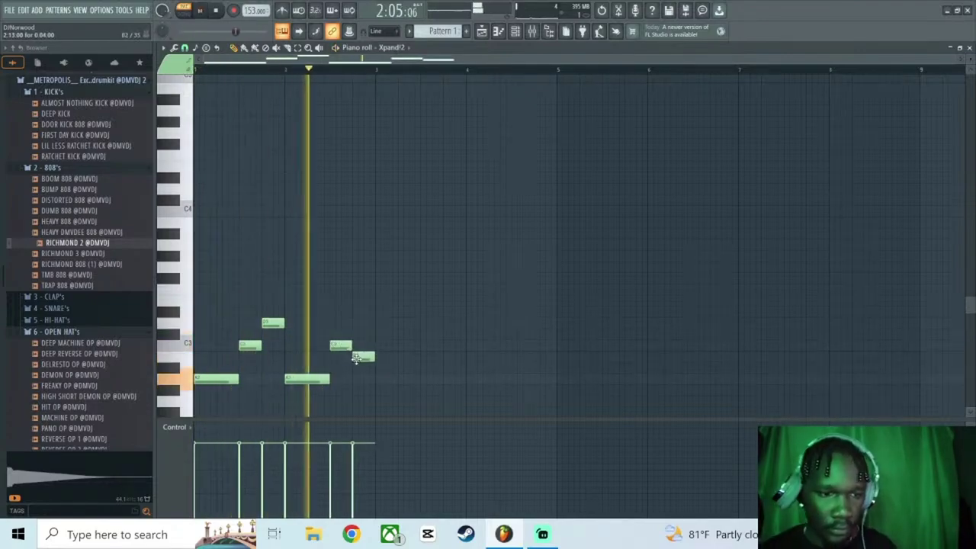
Duplicate the whole two-bar melody into bars 3 and 4.
key("ctrl+a")
key("ctrl+b")
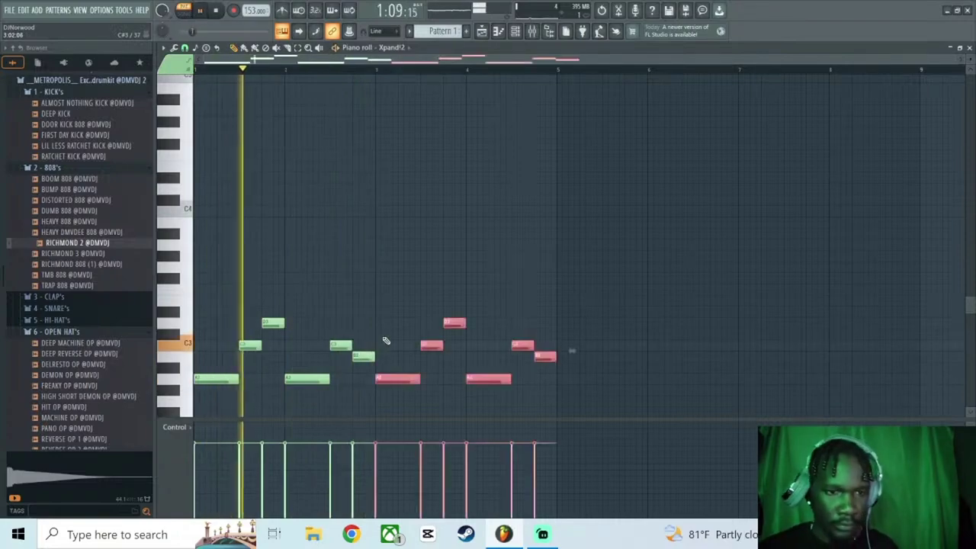
Remove the stray note above bar 4 and duplicate the whole four-bar melody into bars 5 to 8.
left_click(466, 222)
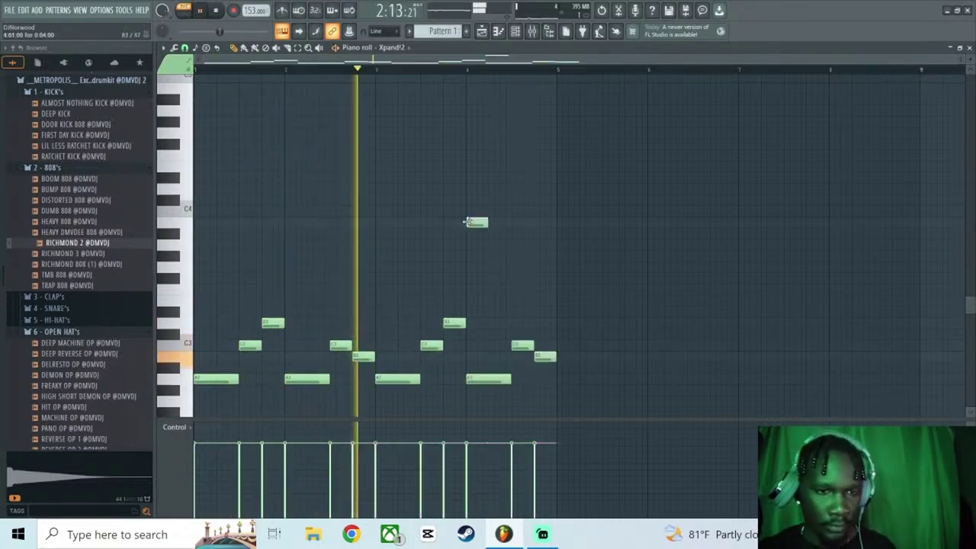
right_click(471, 222)
key("ctrl+a")
key("ctrl+b")
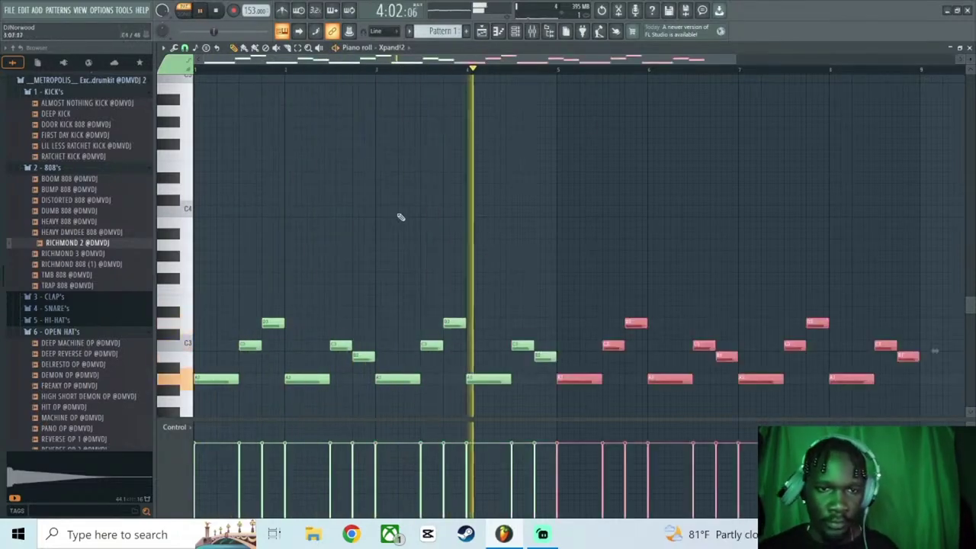
left_click(216, 11)
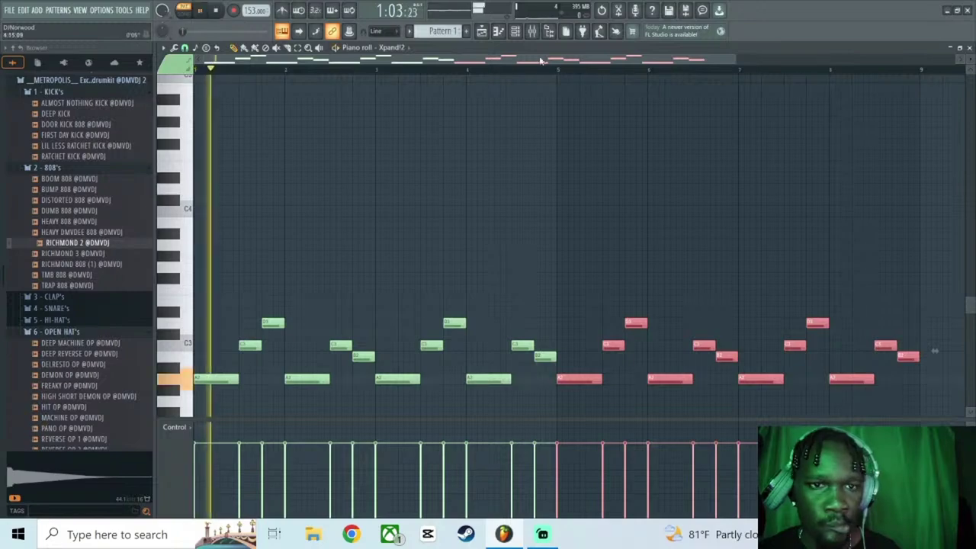
Add a second Xpand!2 channel and load the Full n Rich preset from its Organs category.
key("F6")
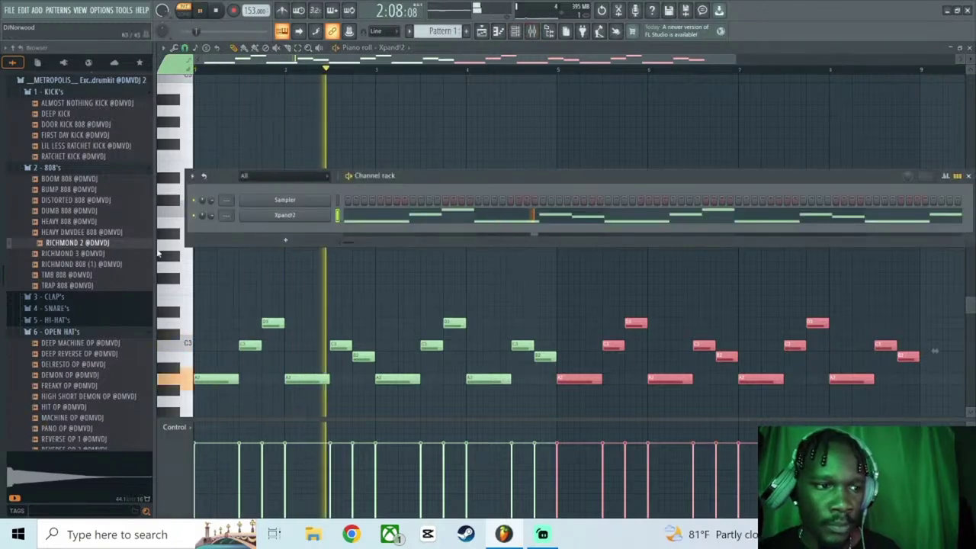
left_click(68, 167)
left_click(285, 241)
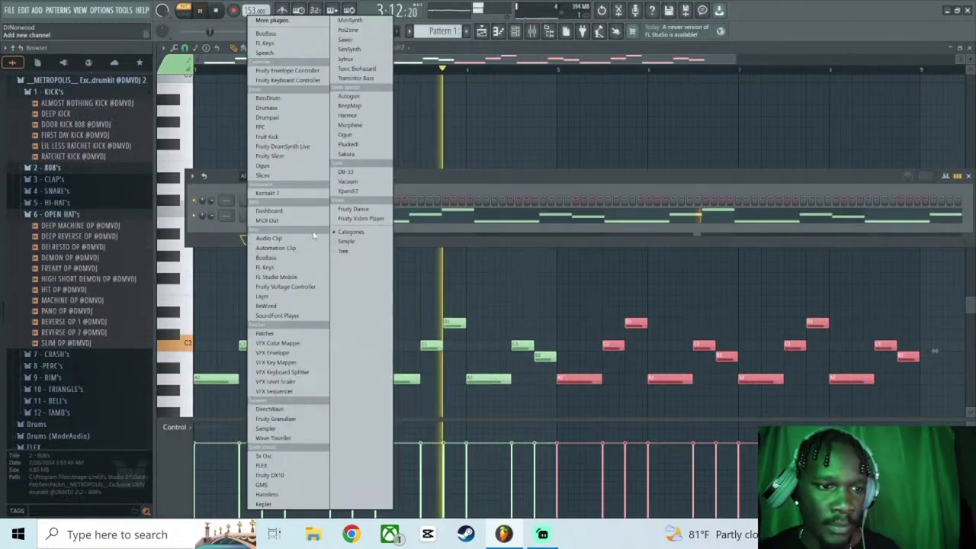
left_click(350, 192)
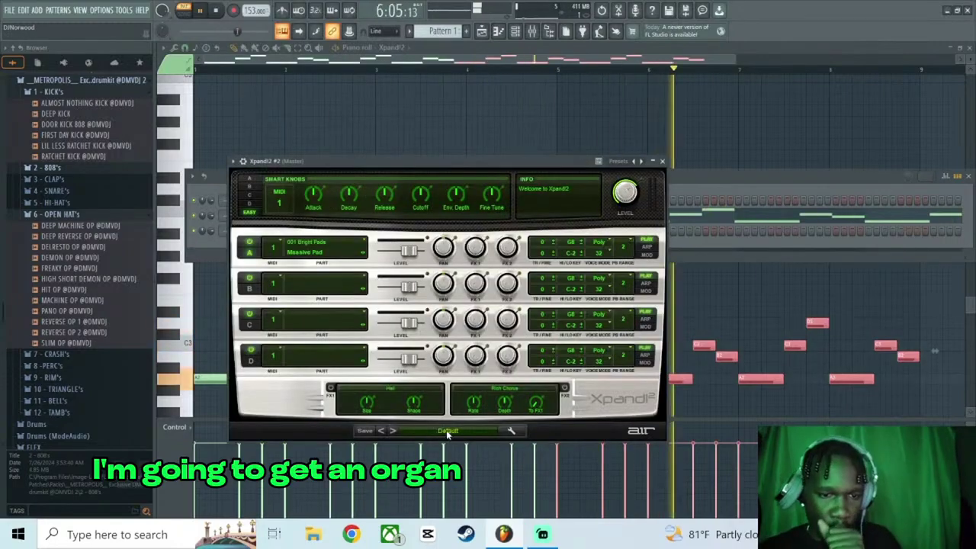
left_click(448, 432)
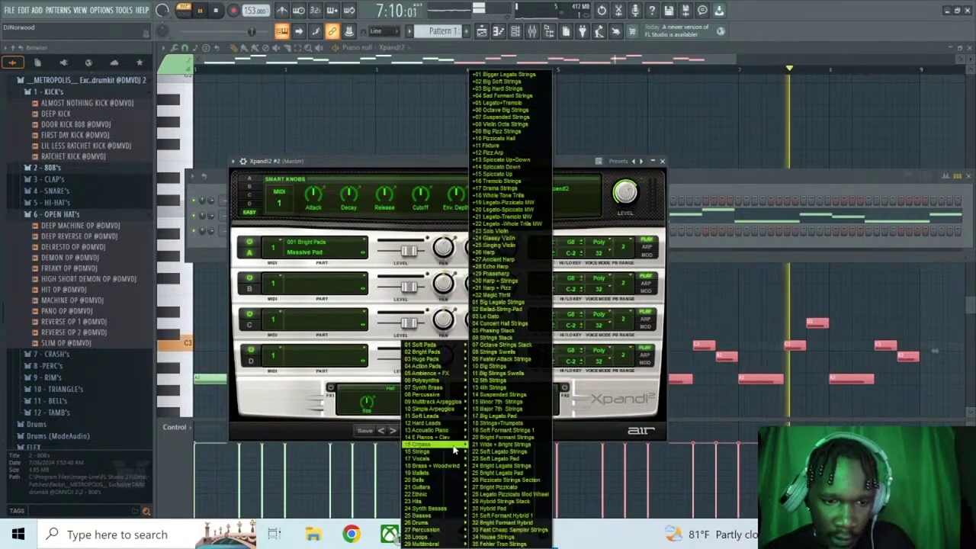
mouse_move(453, 447)
left_click(503, 343)
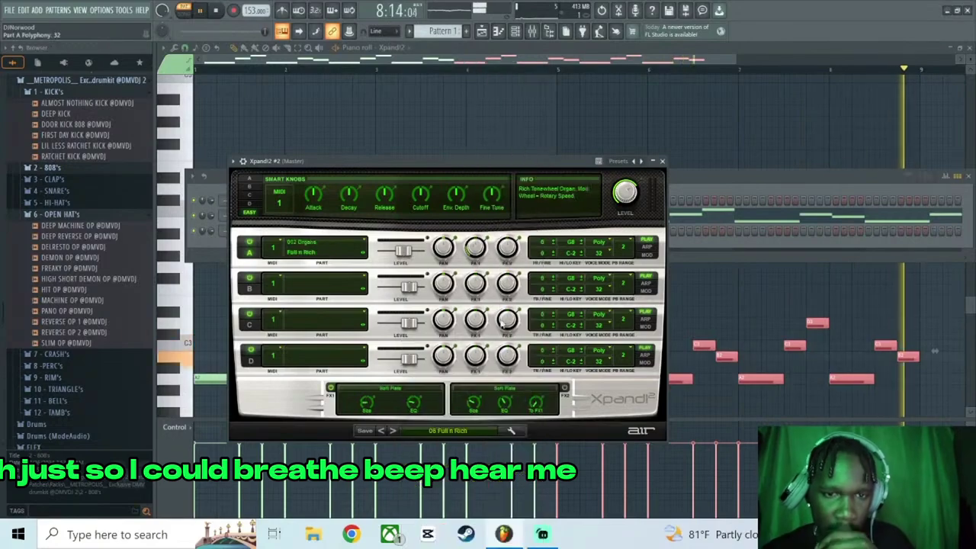
left_click(662, 161)
In the second Xpand!2 channel, place an eleven-step A4 note at bar 1 step 9 and a two-step A4 at bar 2 step 5.
right_click(309, 231)
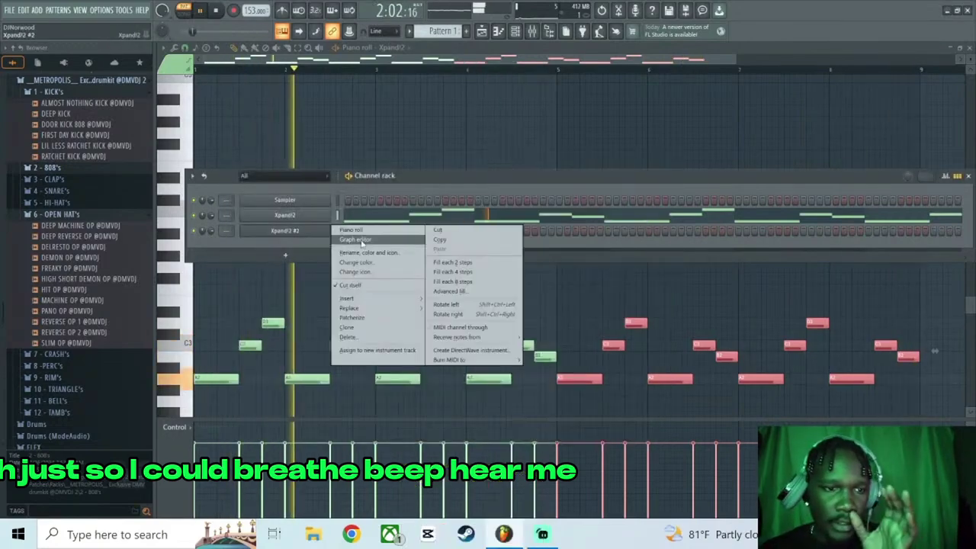
left_click(360, 231)
left_click_drag(205, 390, 163, 240)
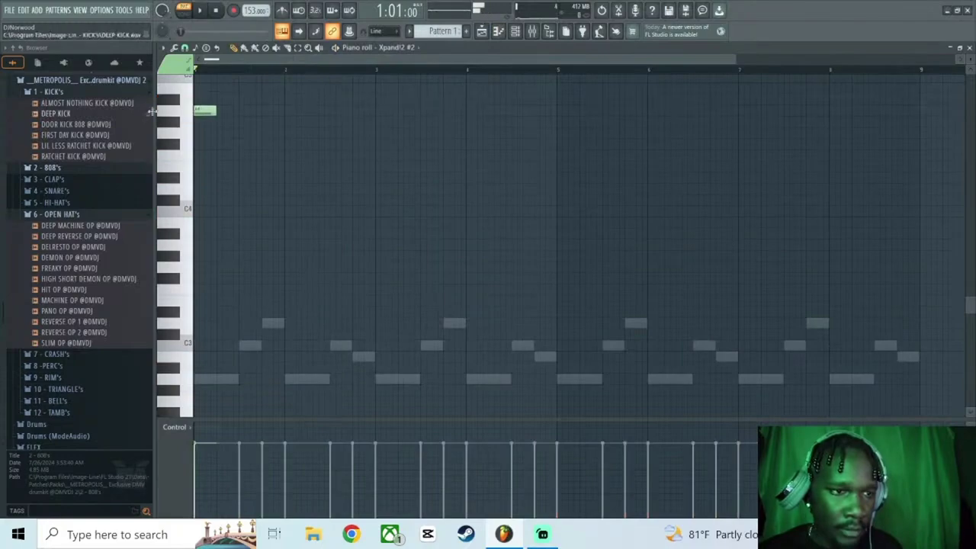
left_click(239, 112)
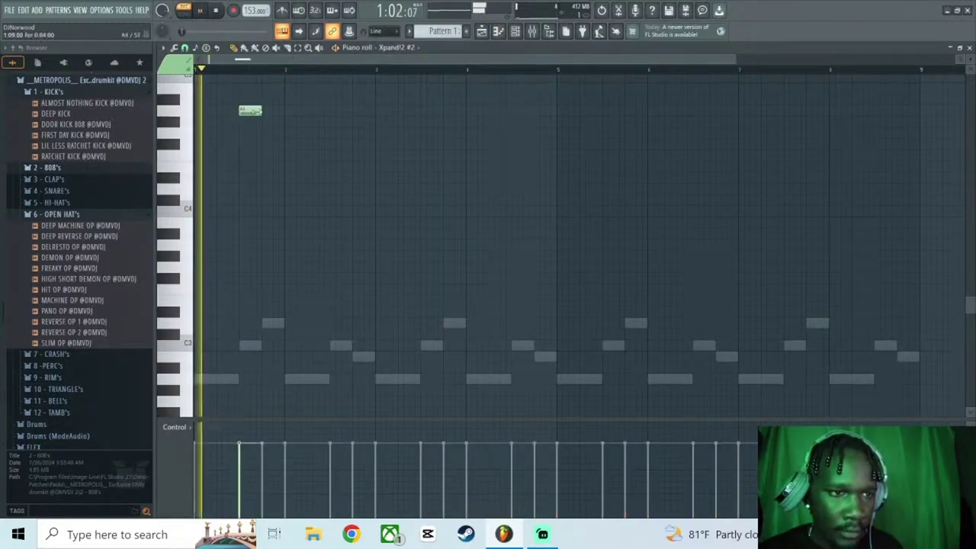
left_click_drag(260, 112, 312, 113)
left_click(320, 111)
key("space")
key("ctrl+l")
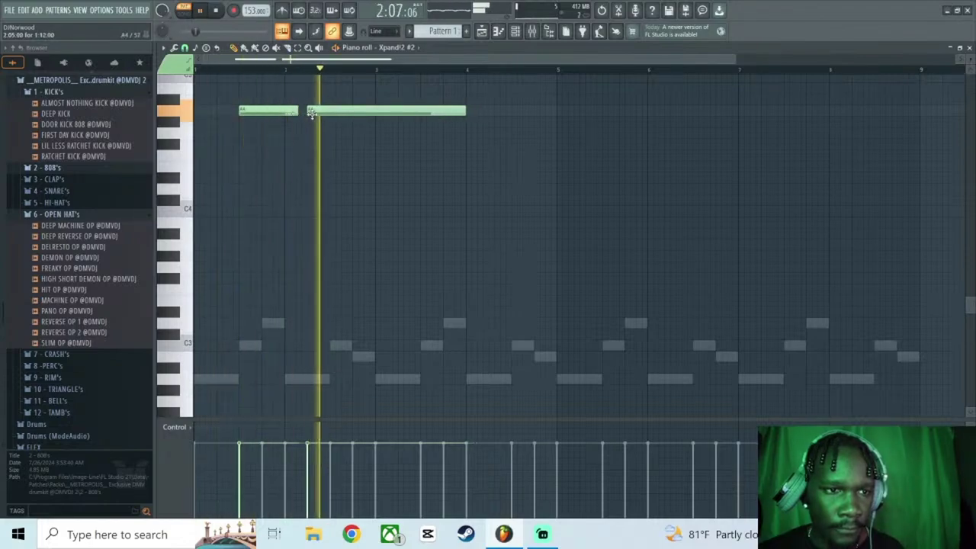
left_click_drag(467, 111, 302, 111)
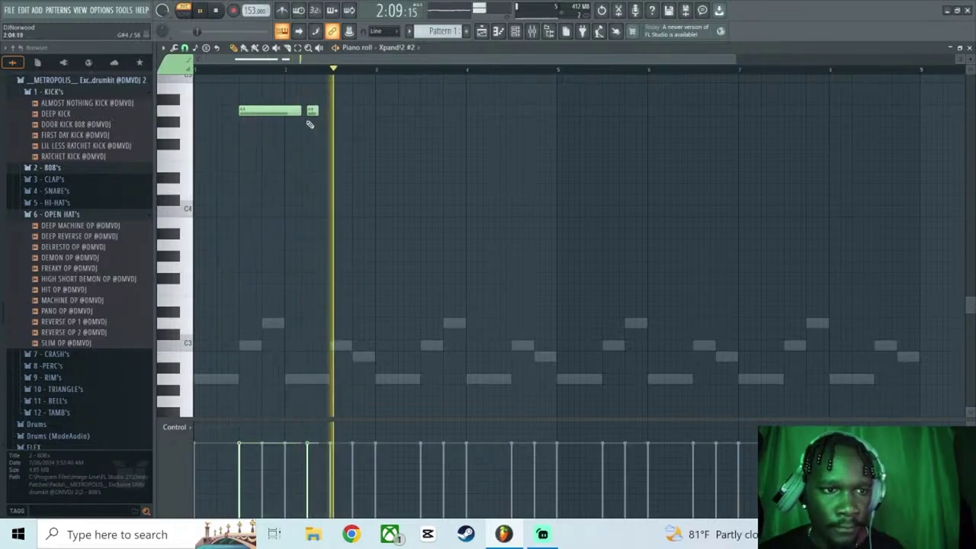
Duplicate the two-note A4 phrase so that copies start at step 9 of bars 3, 5 and 7.
key("ctrl+b")
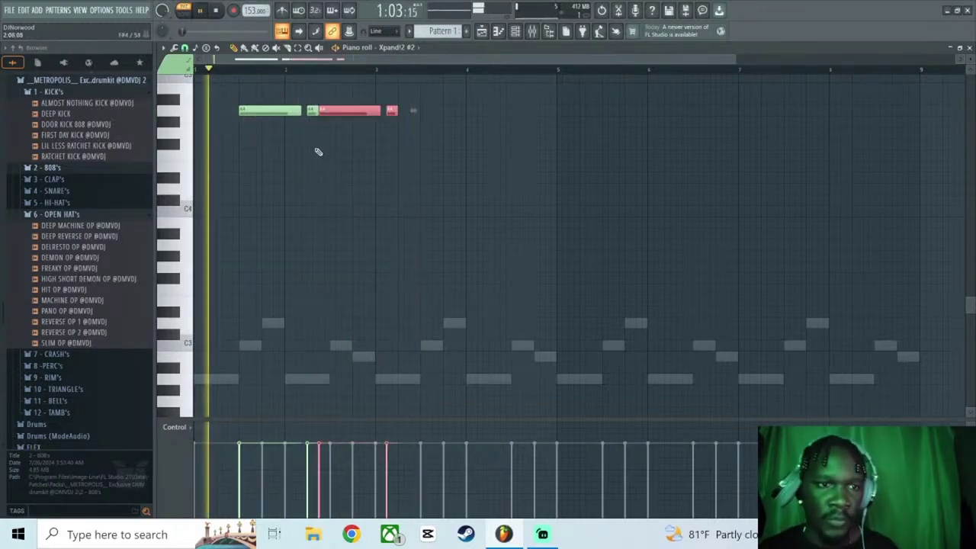
left_click_drag(328, 113, 432, 120)
left_click(457, 165, "ctrl")
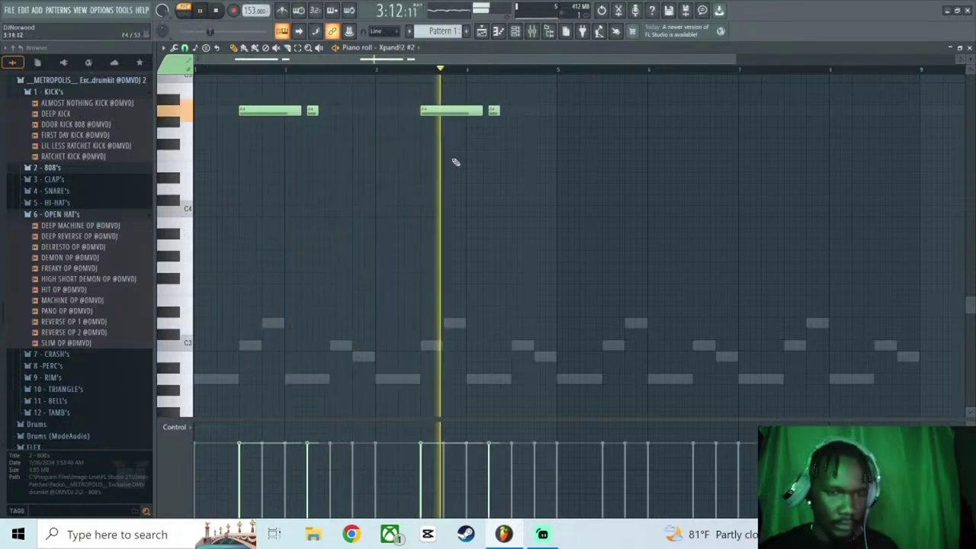
key("ctrl+b")
left_click_drag(517, 112, 619, 114)
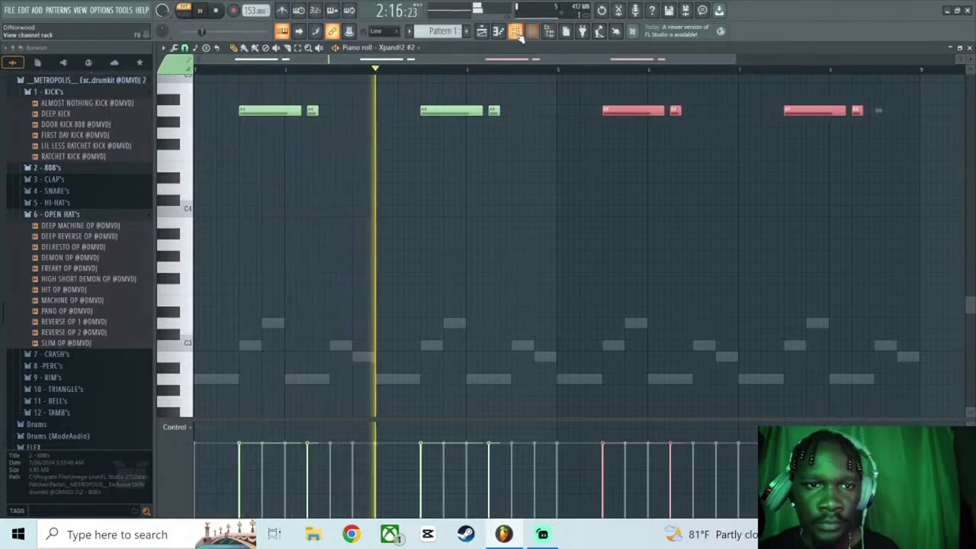
Audition COOL HI HAT from the METROPOLIS kit and the FAT, SKINNY and THICK hats from the OFFICIAL DMV kit.
key("F6")
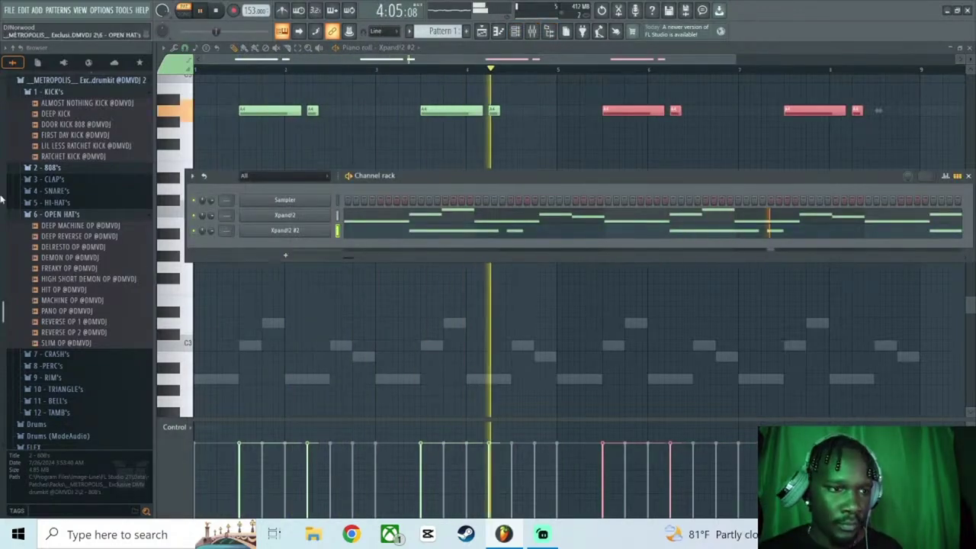
left_click(44, 215)
left_click(47, 203)
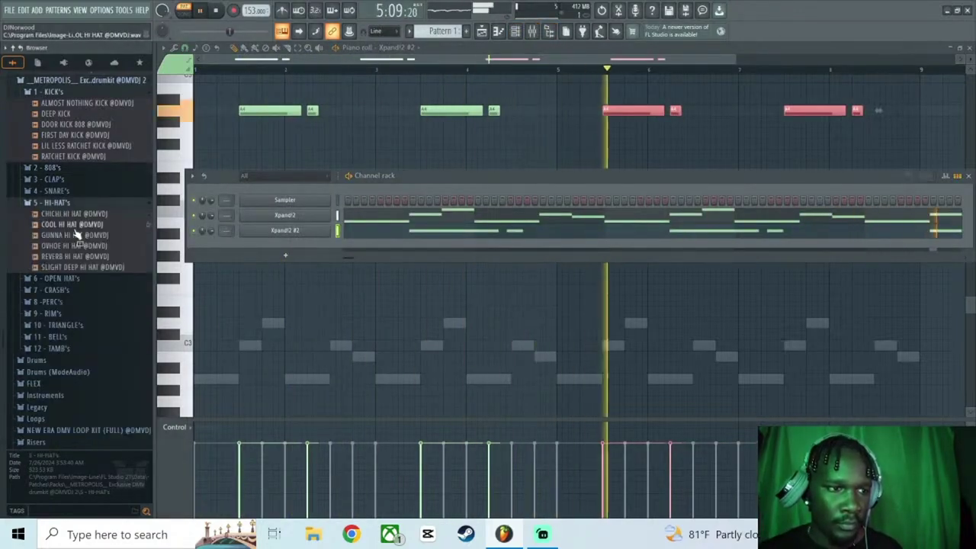
left_click(80, 225)
scroll(90, 217, "up", 6)
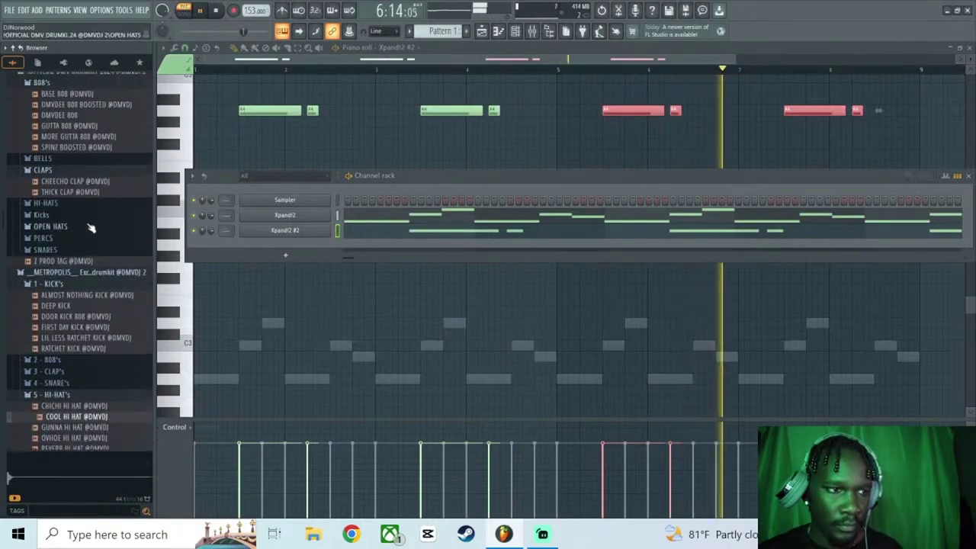
left_click(104, 206)
left_click(104, 226)
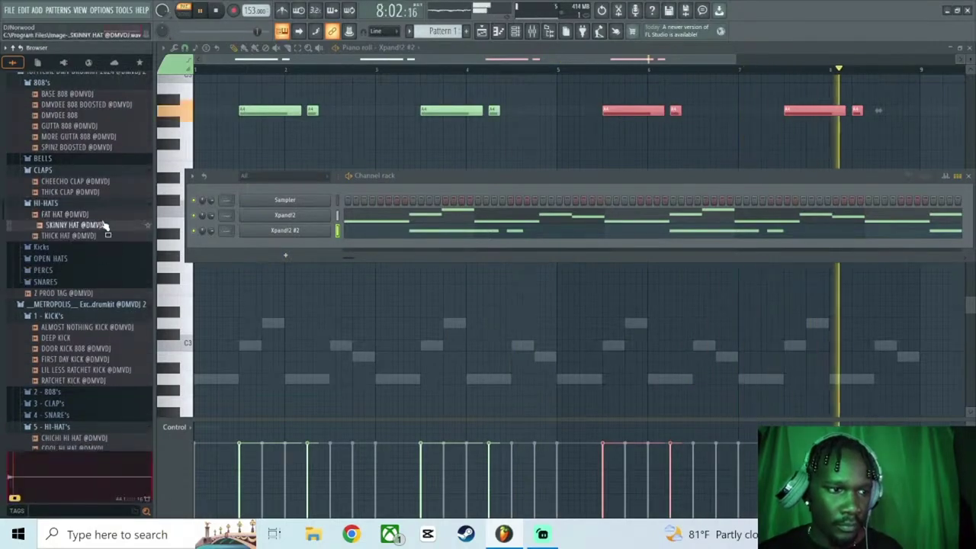
left_click(104, 217)
left_click(106, 236)
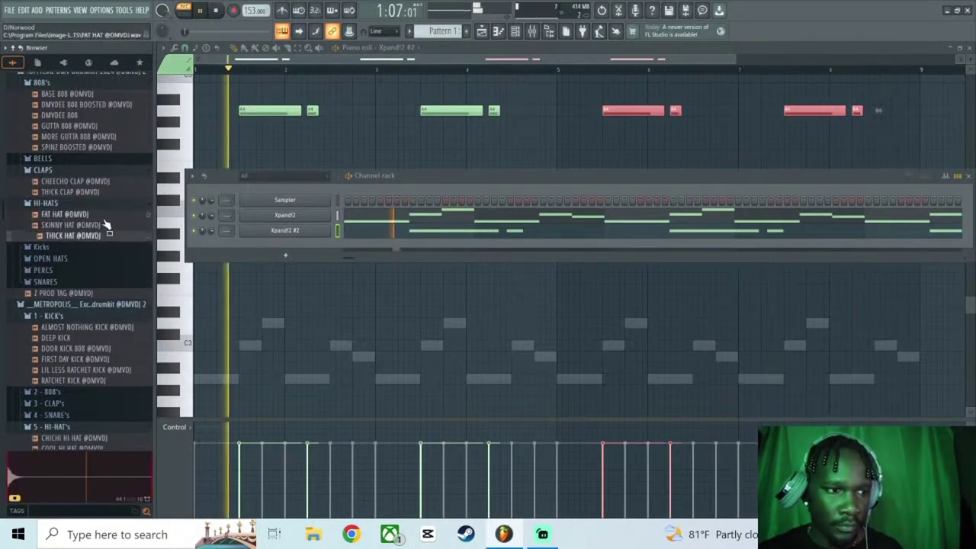
left_click(105, 217)
left_click(105, 226)
left_click(107, 235)
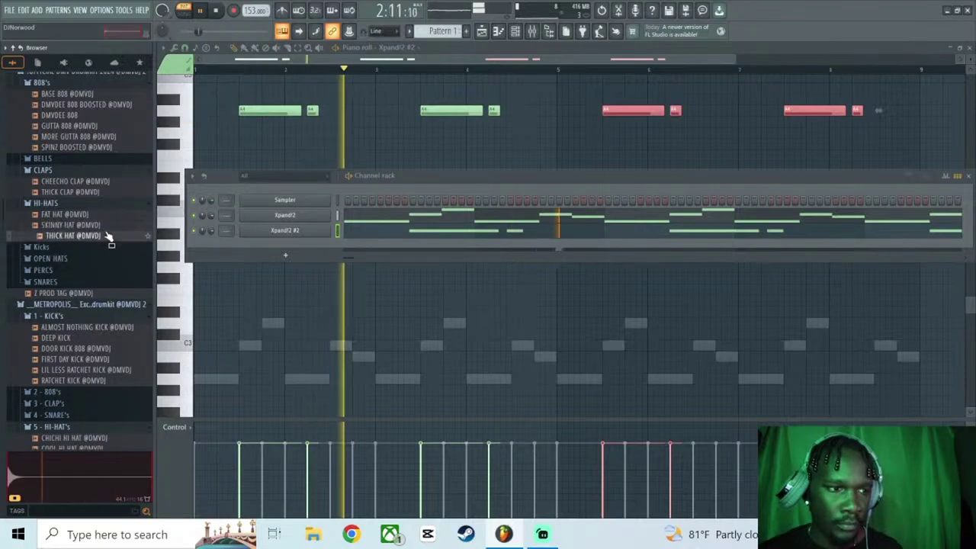
left_click(108, 225)
left_click(111, 216)
Add the FAT HAT sample as a new channel above the first Xpand!2 and fill it every two steps.
left_click_drag(113, 221, 302, 208)
right_click(304, 214)
left_click(457, 247)
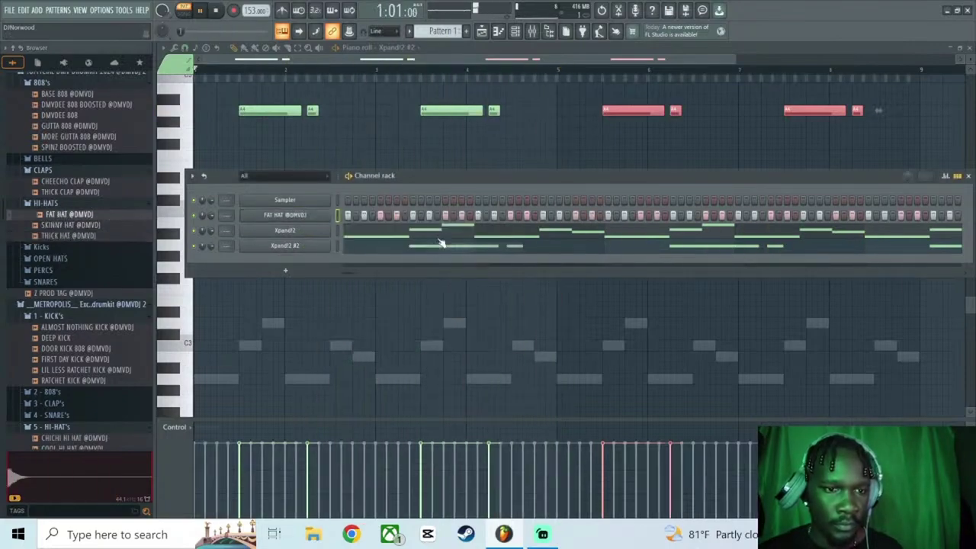
left_click(317, 218)
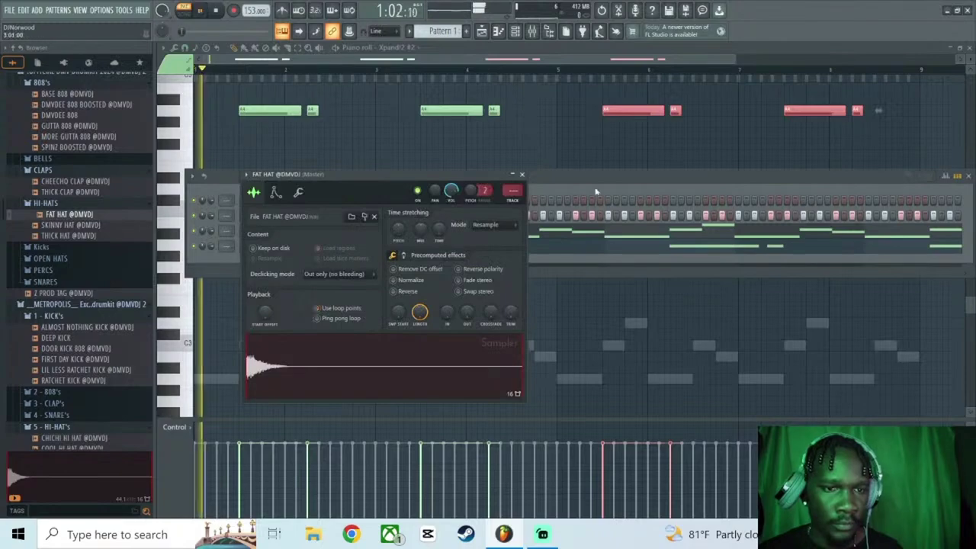
key("space")
left_click(522, 175)
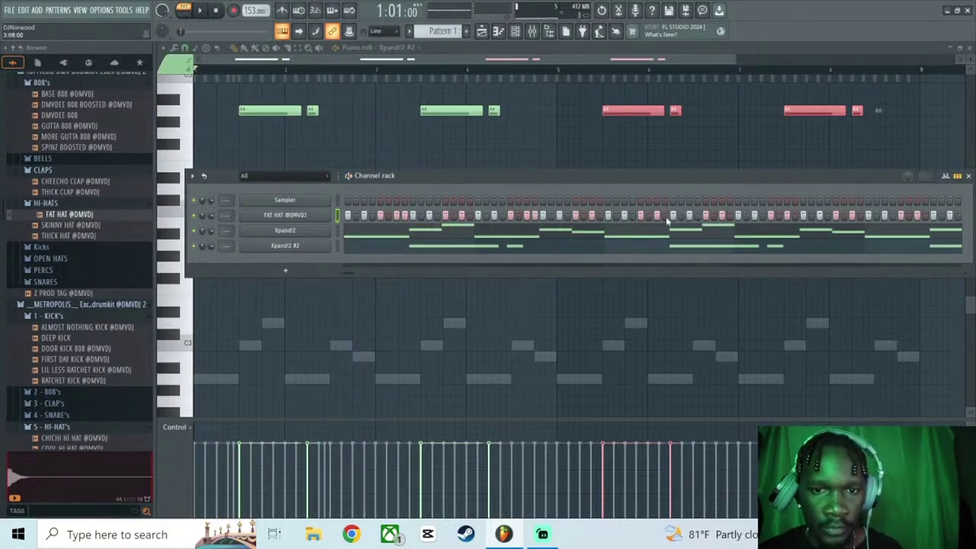
Add HOOD SNARE from the OFFICIAL DMV kit as a channel below FAT HAT and place a hit on step 9.
scroll(95, 294, "down", 8)
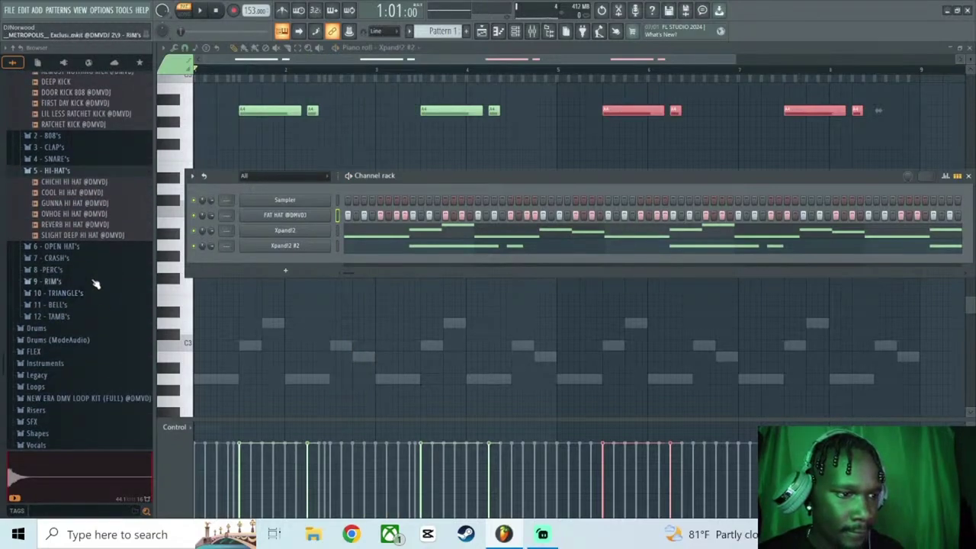
scroll(92, 282, "up", 8)
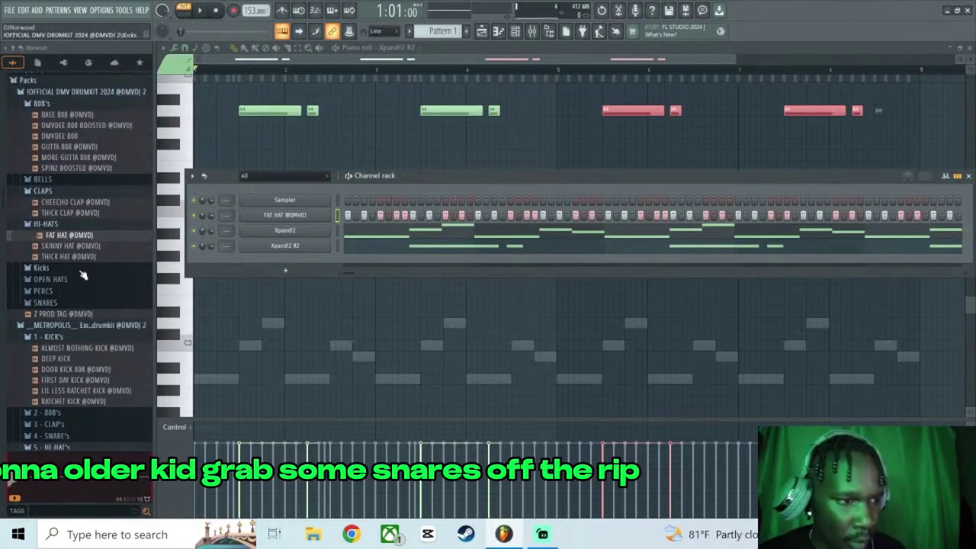
left_click(78, 302)
scroll(84, 321, "up", 3)
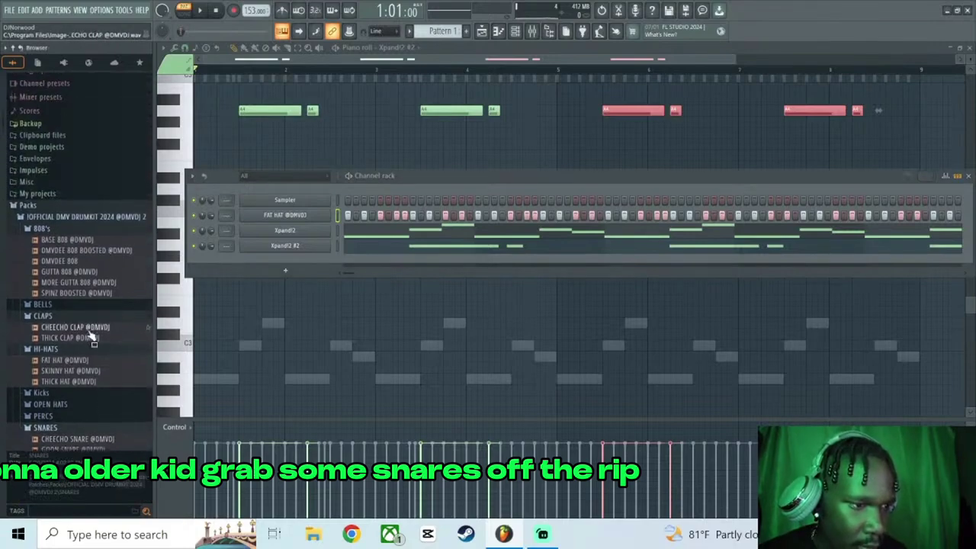
scroll(88, 316, "down", 5)
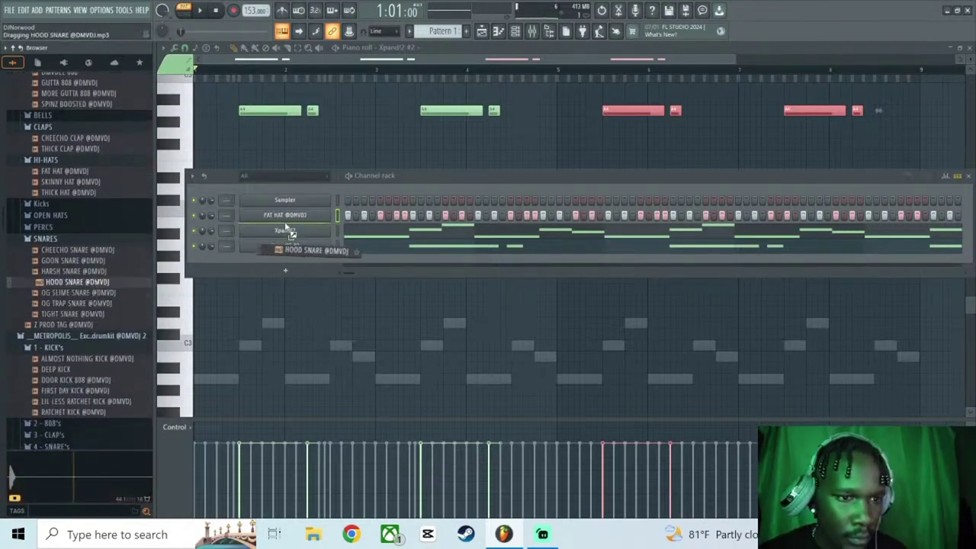
left_click_drag(292, 233, 290, 231)
key("space")
left_click(412, 231)
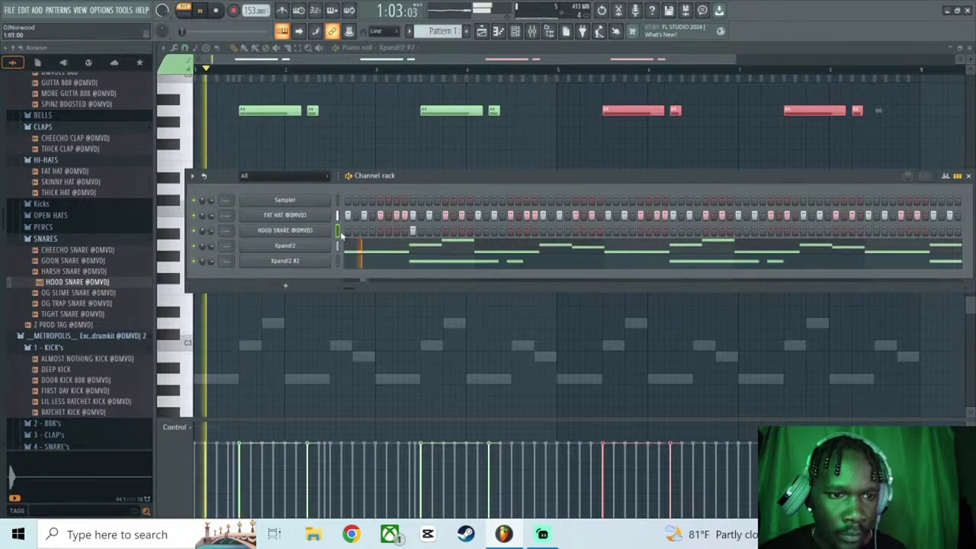
Normalize the HOOD SNARE sample and trim the silence from it.
key("space")
left_click(327, 232)
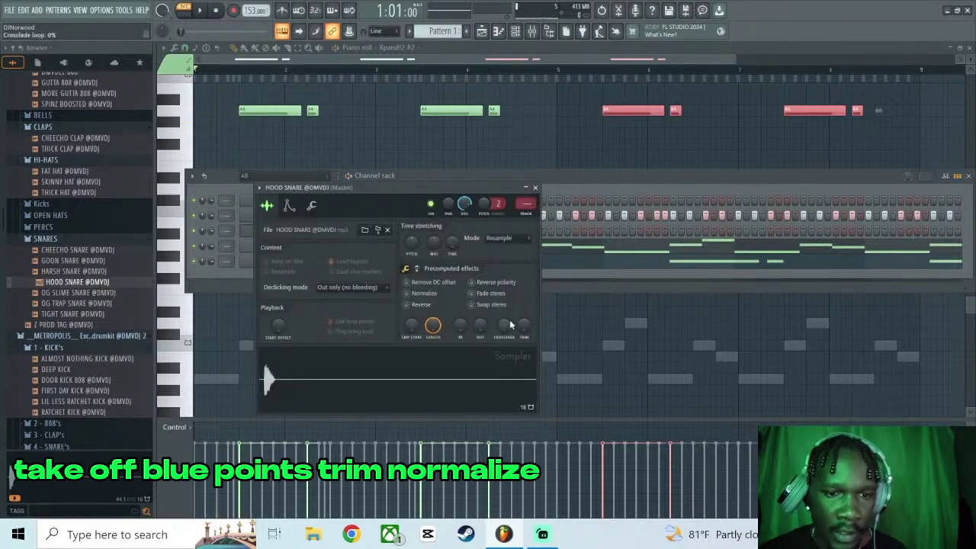
left_click(427, 294)
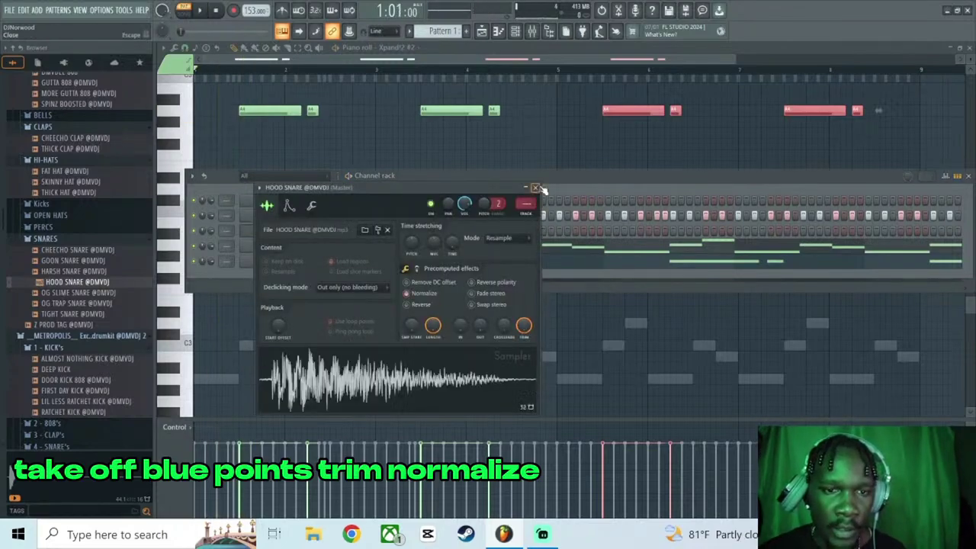
left_click(535, 188)
Add HOOD SNARE hits on steps 13 and 25 and lower the snare channel's volume slightly.
key("space")
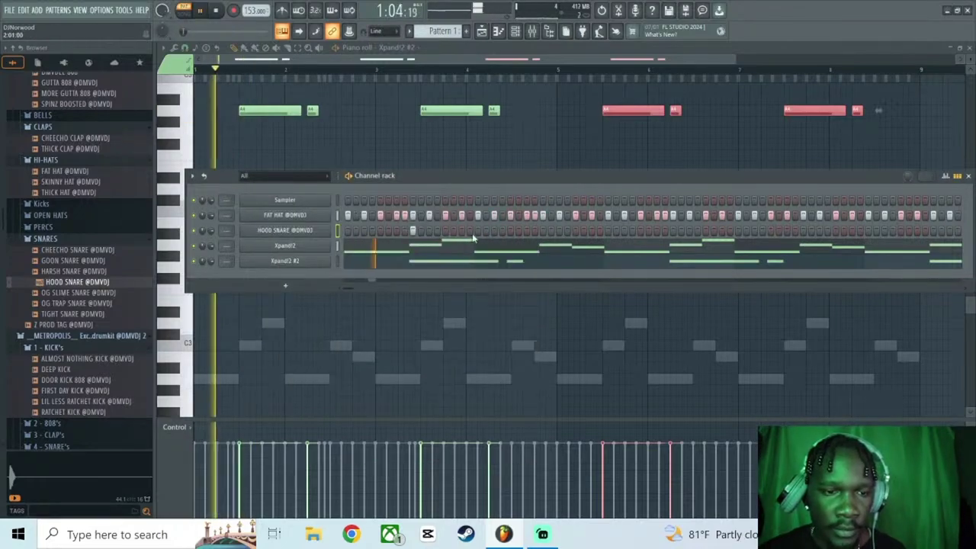
left_click(527, 230)
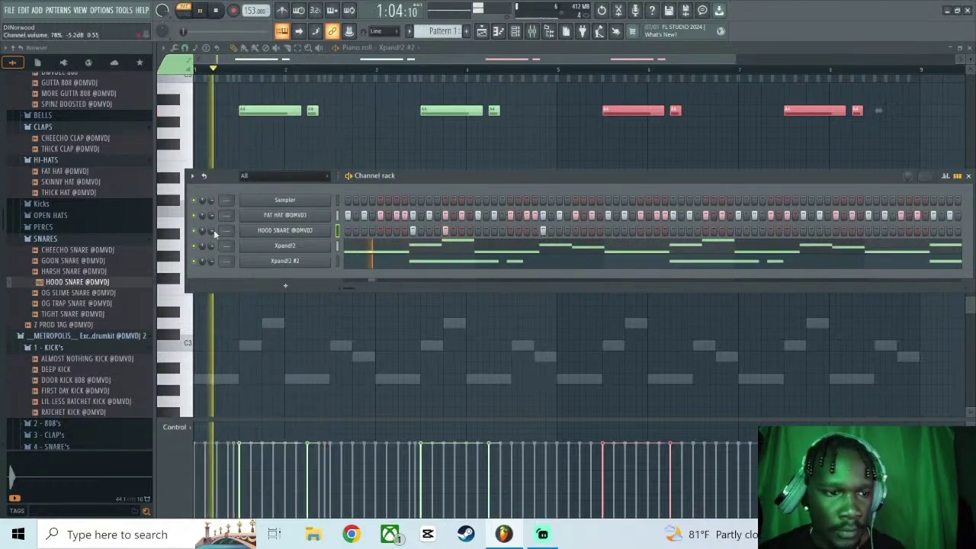
left_click_drag(212, 230, 212, 245)
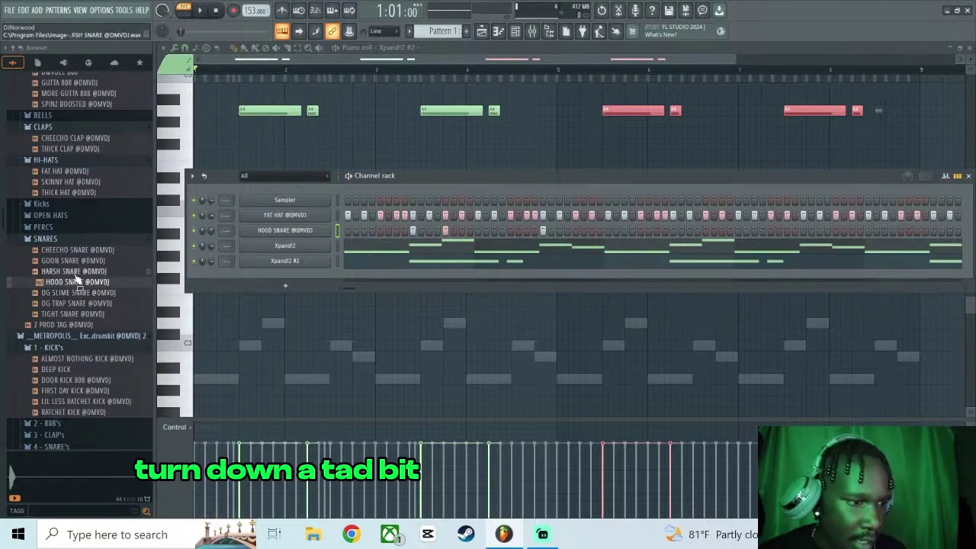
Add the TIGHT SNARE sample from the OFFICIAL DMV kit as a channel below HOOD SNARE and close its sampler window.
left_click(85, 326)
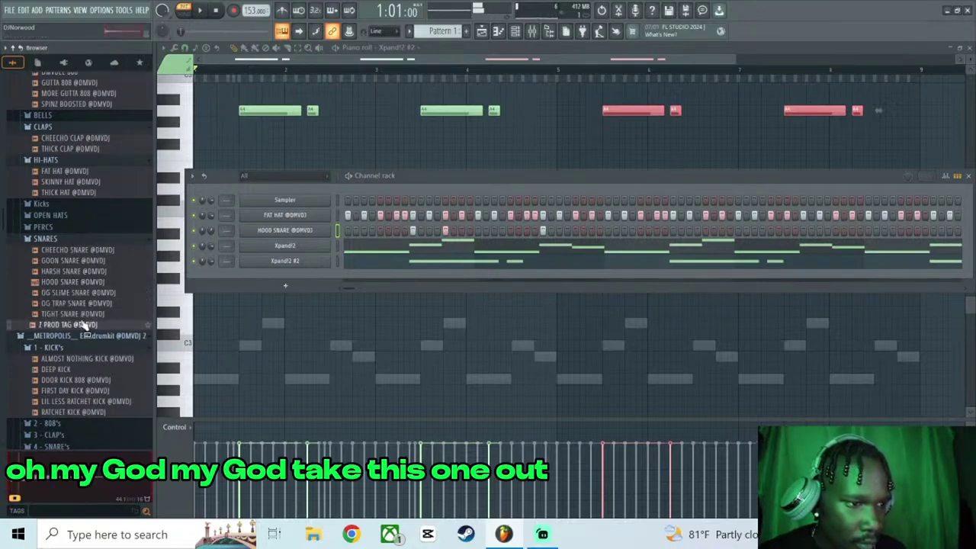
left_click_drag(298, 239, 298, 243)
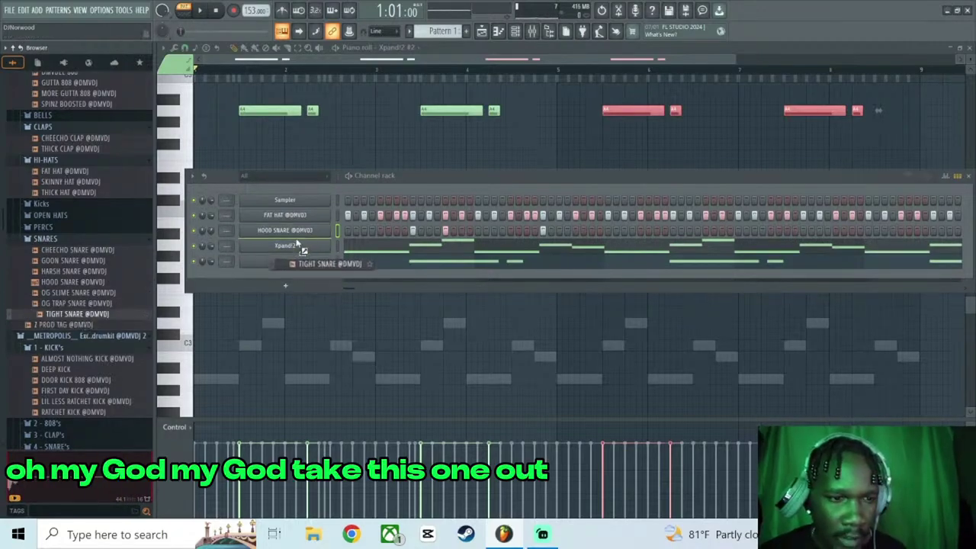
left_click(300, 248)
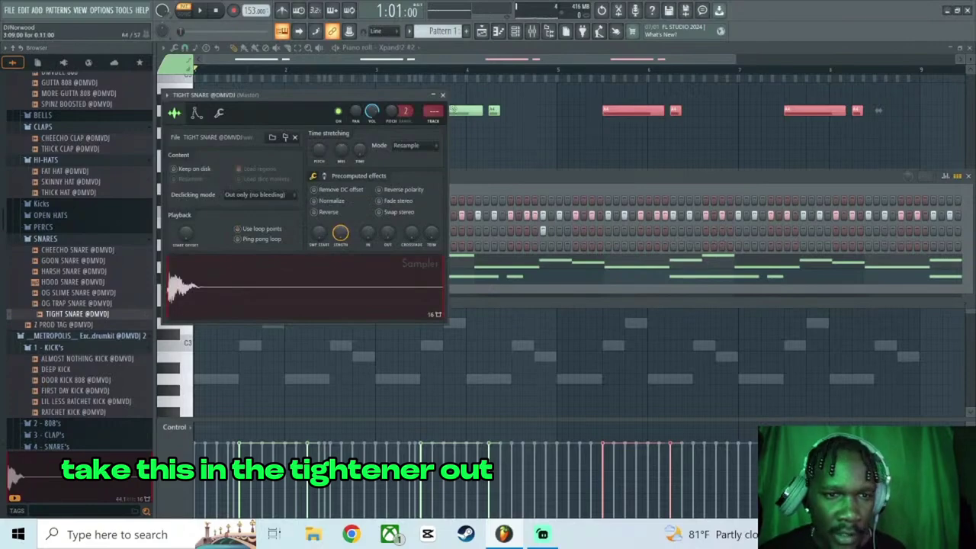
left_click(443, 95)
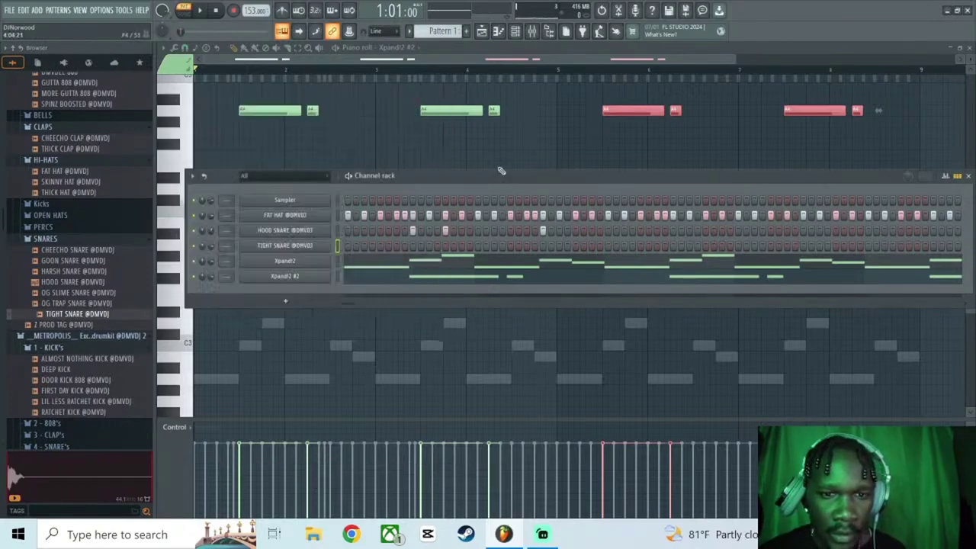
Try a TIGHT SNARE hit on step 29, remove it, and place HOOD SNARE hits on steps 29 and 31 instead.
left_click(566, 245)
left_click(576, 245)
left_click(608, 230)
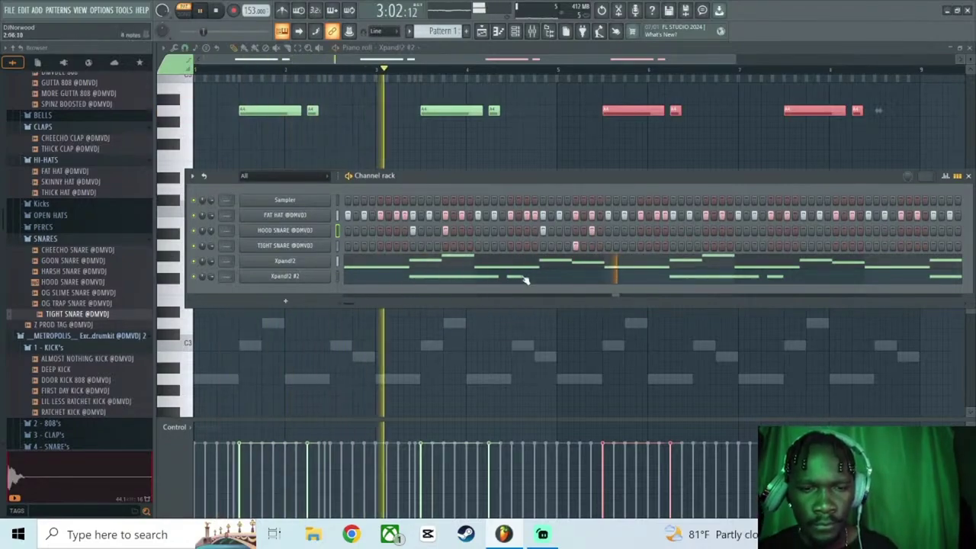
left_click(591, 230)
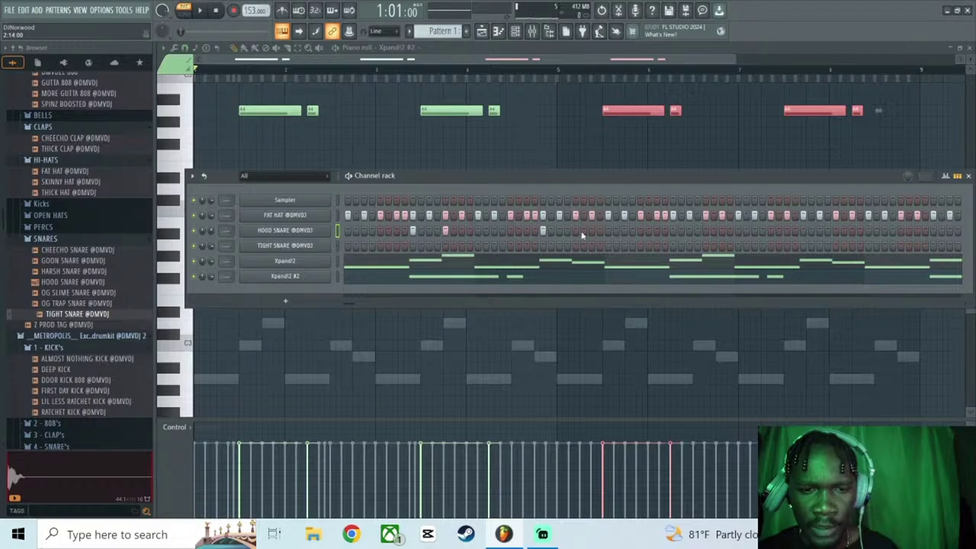
left_click(576, 231)
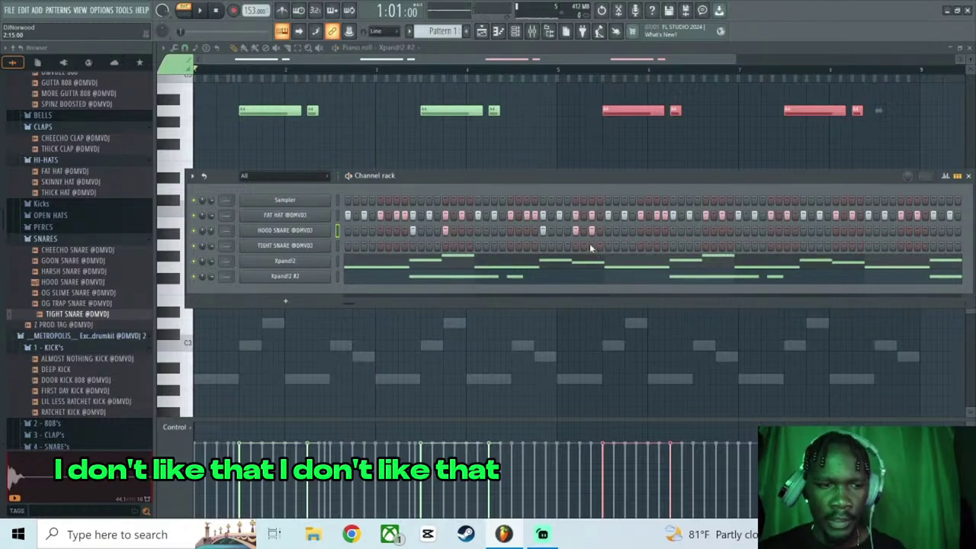
left_click(75, 240)
scroll(99, 294, "up", 3)
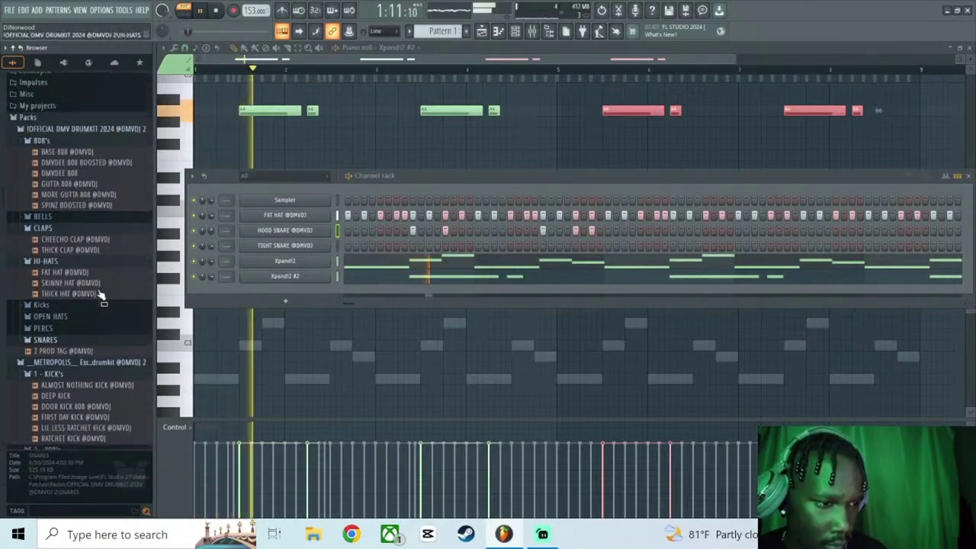
scroll(101, 294, "down", 5)
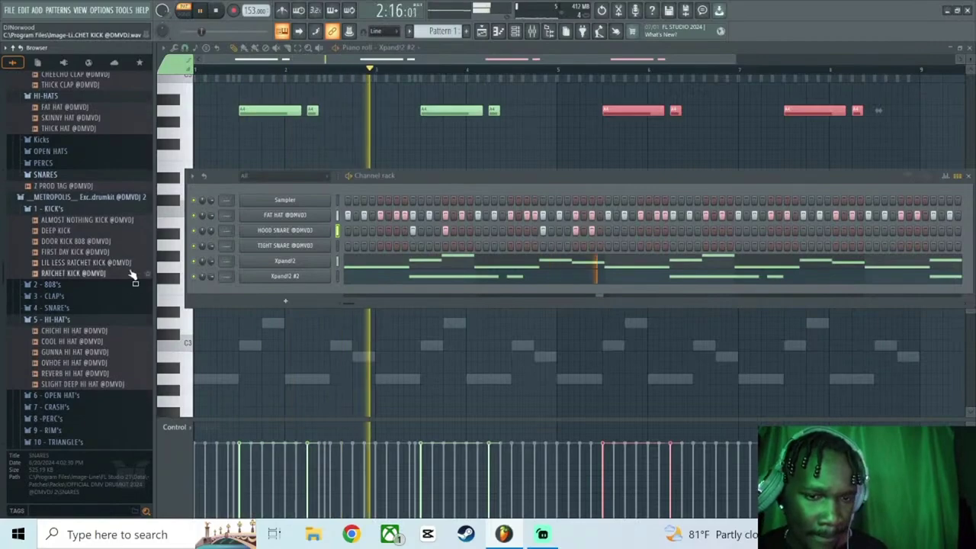
Repeat the HOOD SNARE notes through bar 8 in the piano roll, removing the second-to-last hit in bar 4 and the final hit in bar 8.
right_click(328, 230)
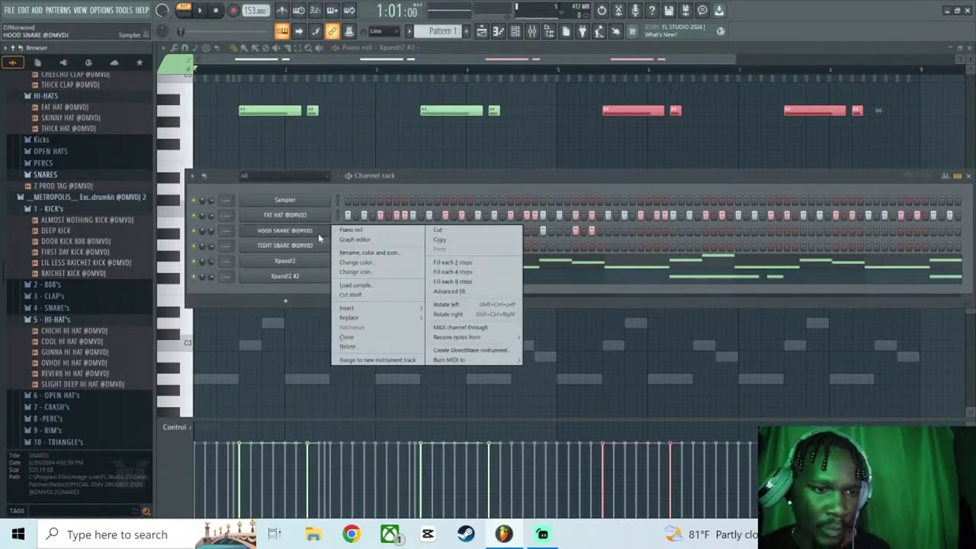
left_click(341, 232)
scroll(332, 213, "up", 3)
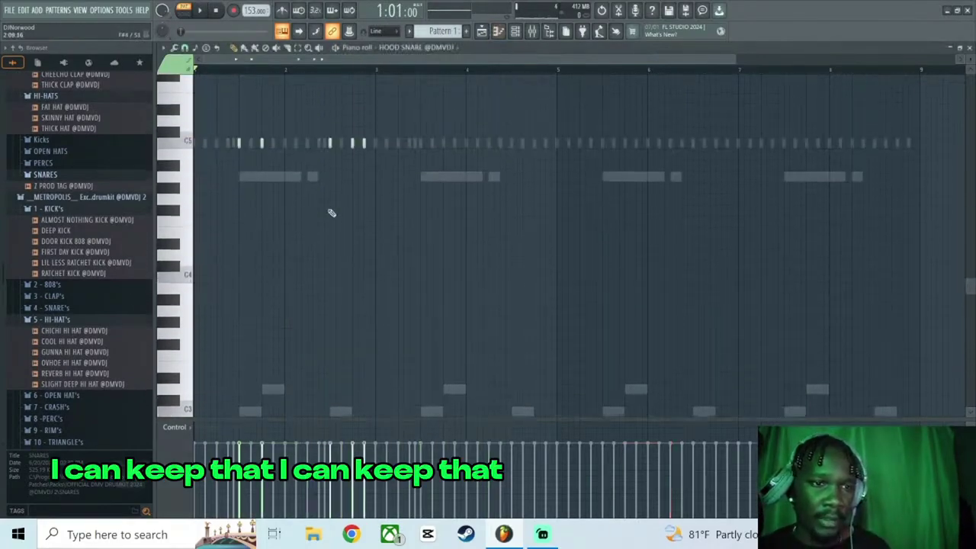
key("space")
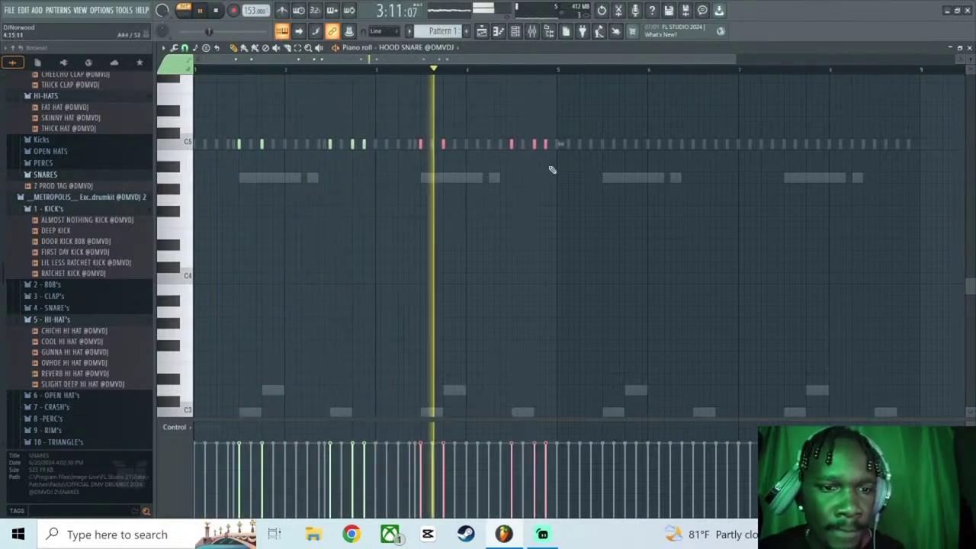
right_click(535, 144)
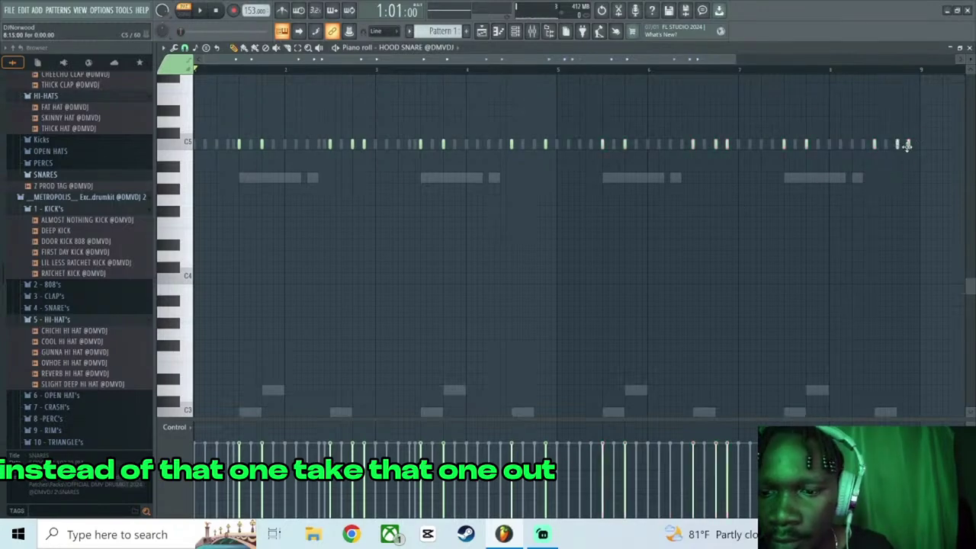
key("space")
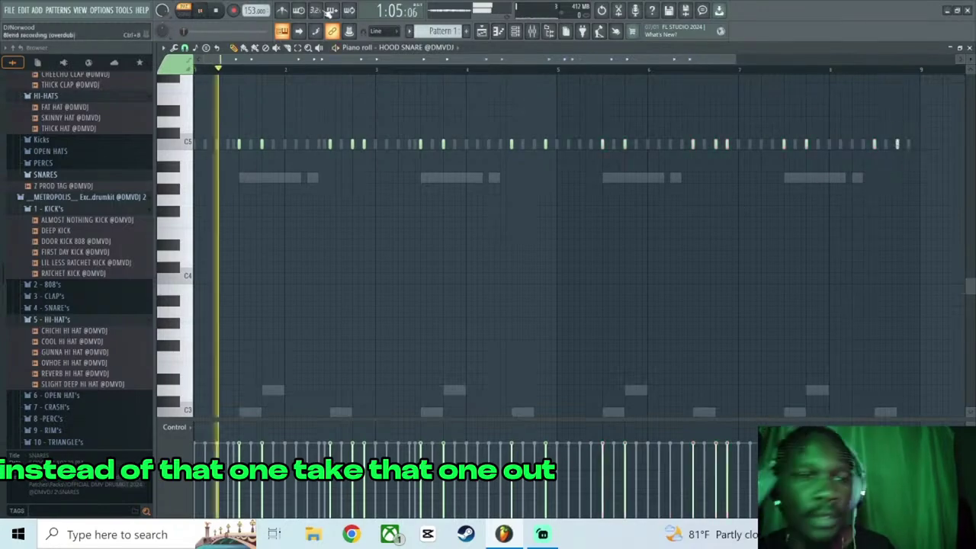
Replace the TIGHT SNARE channel's sample with SLAP CLAP from the METROPOLIS kit.
left_click(515, 32)
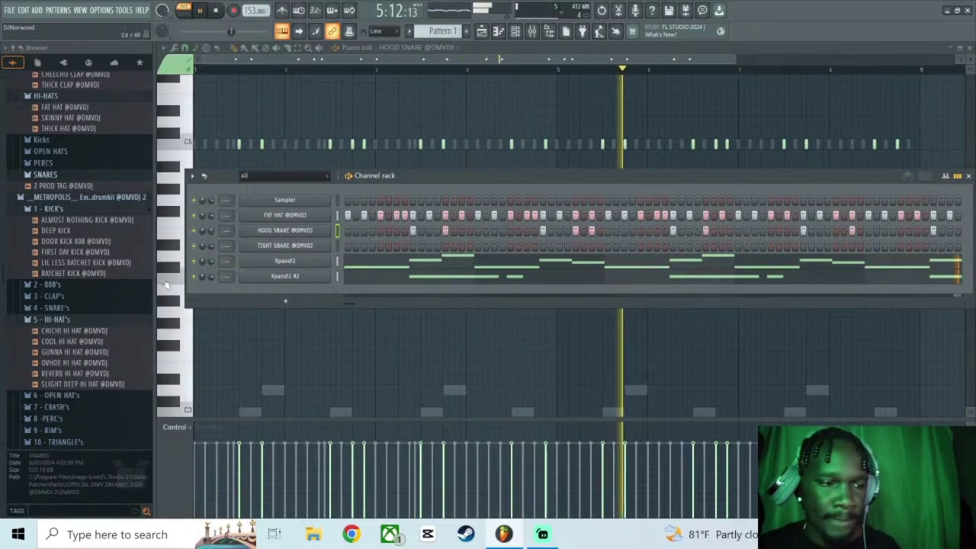
scroll(90, 218, "down", 4)
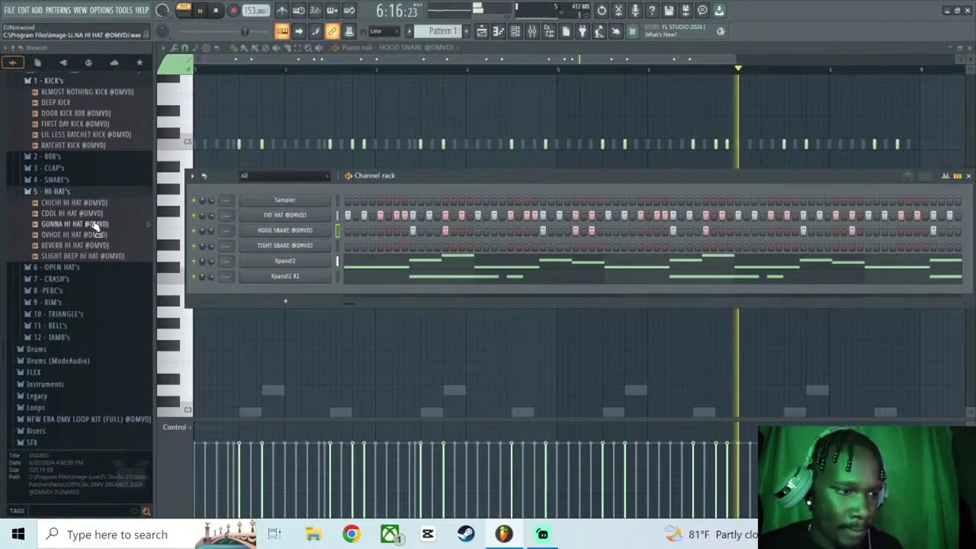
left_click(98, 168)
left_click_drag(101, 212, 283, 251)
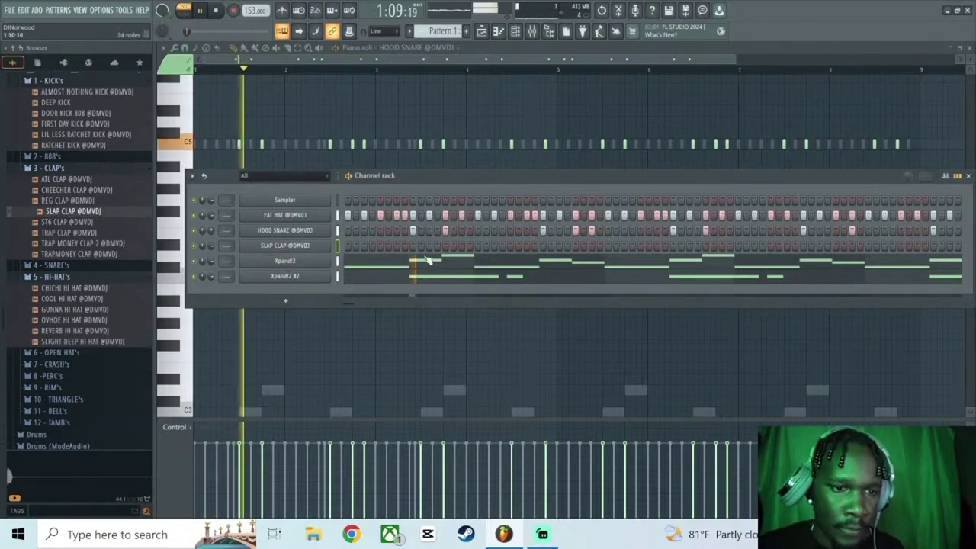
key("space")
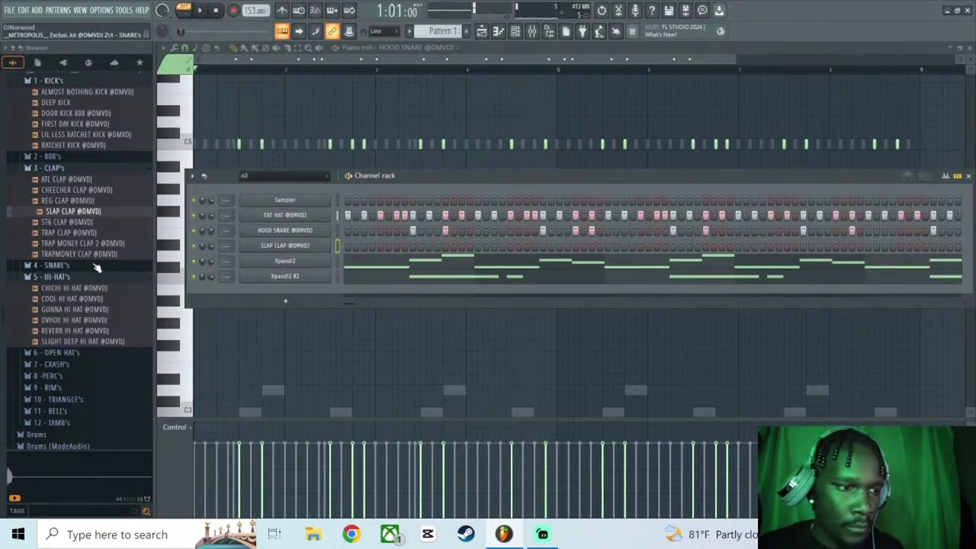
Audition the METROPOLIS open hats and add HIT OP as a new channel below SLAP CLAP.
scroll(92, 261, "down", 6)
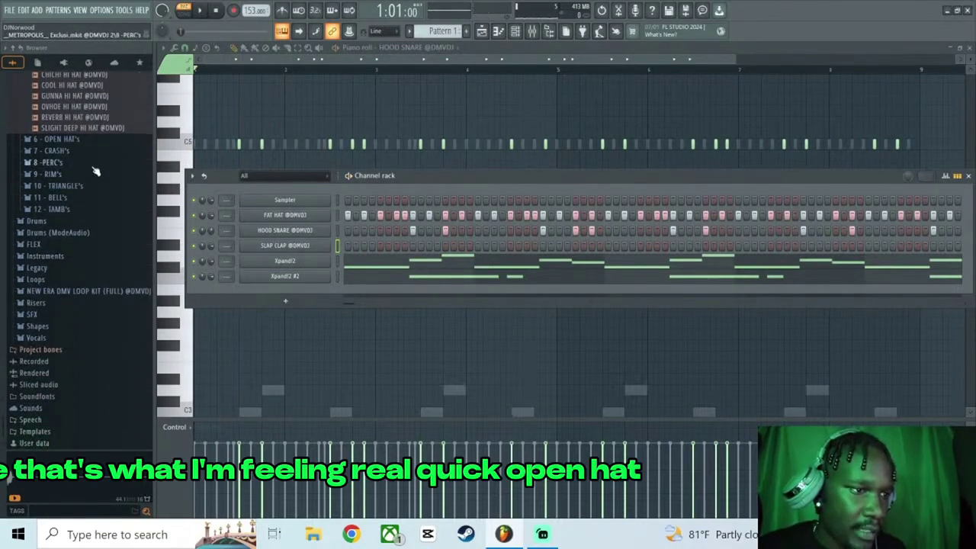
left_click(94, 141)
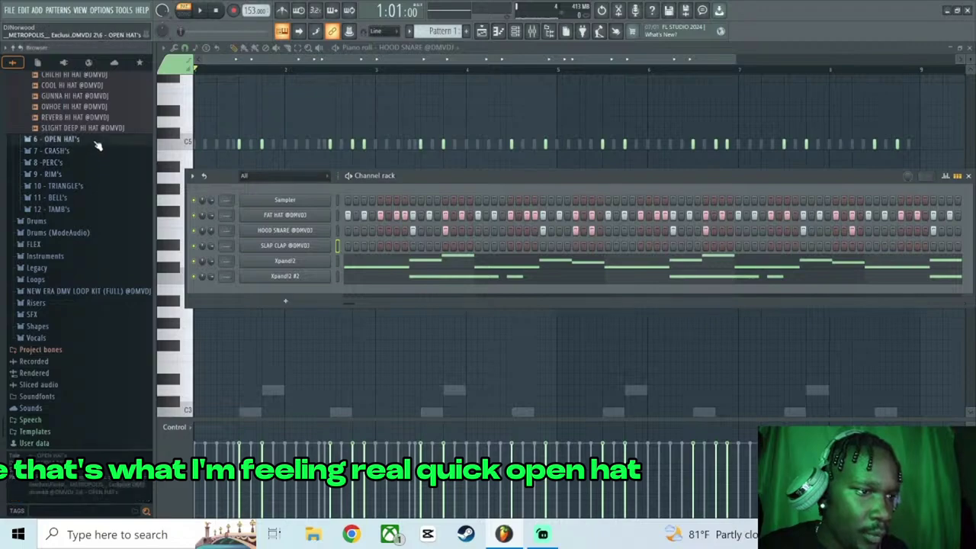
left_click(87, 184)
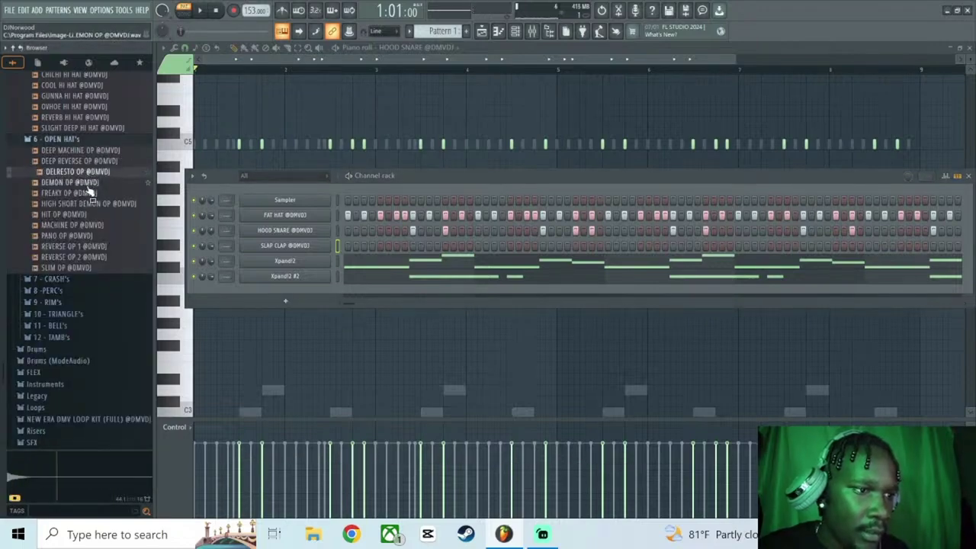
left_click(89, 215)
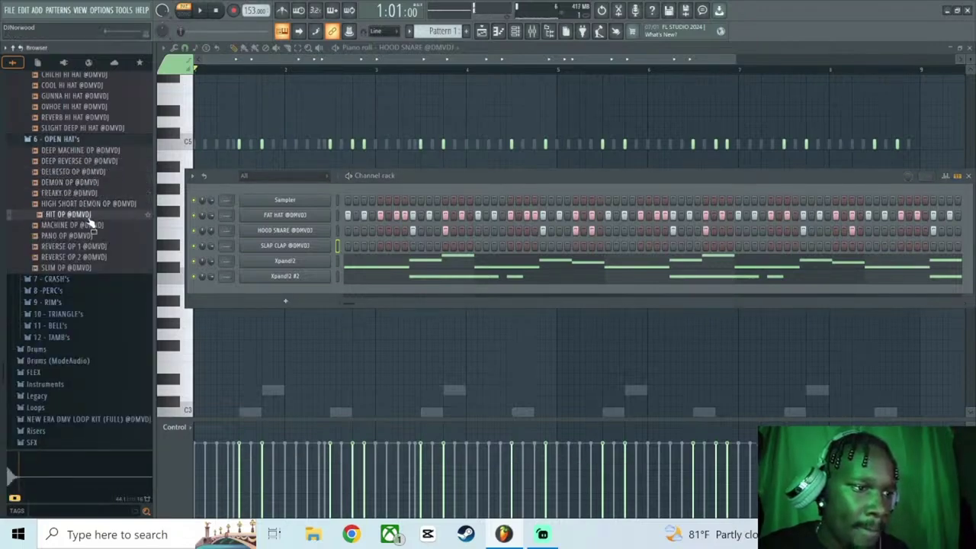
left_click_drag(89, 219, 288, 258)
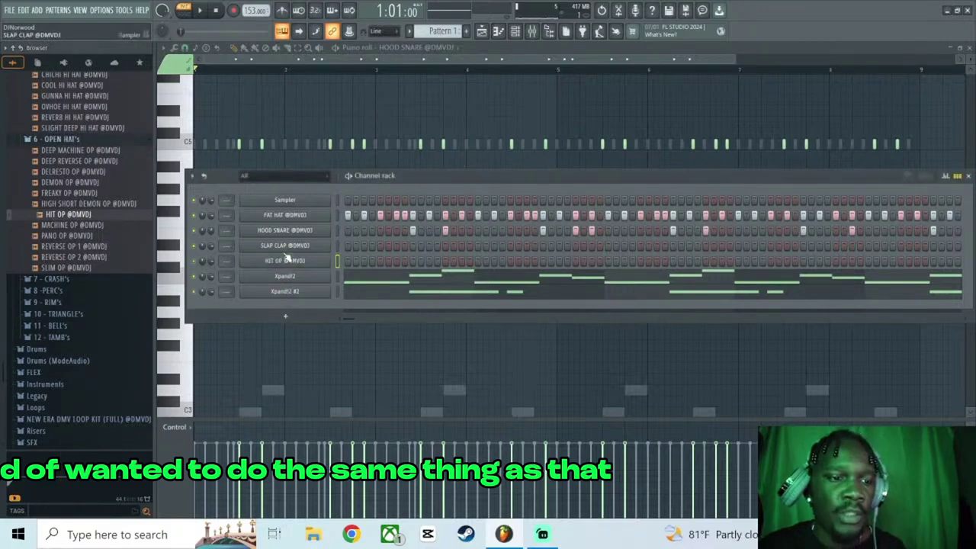
Place HIT OP hits on steps 17, 25, 49, 57 and 65 during playback.
key("space")
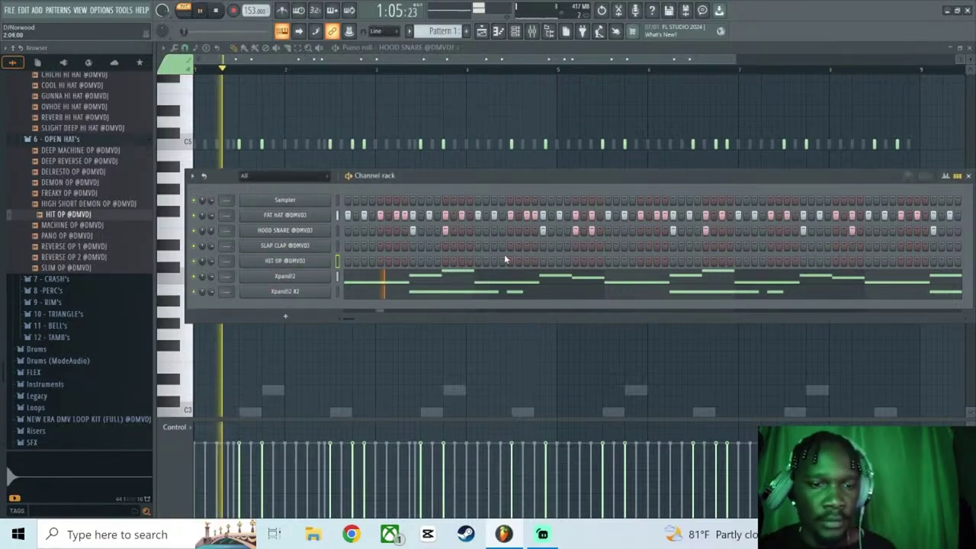
left_click(477, 262)
left_click(542, 261)
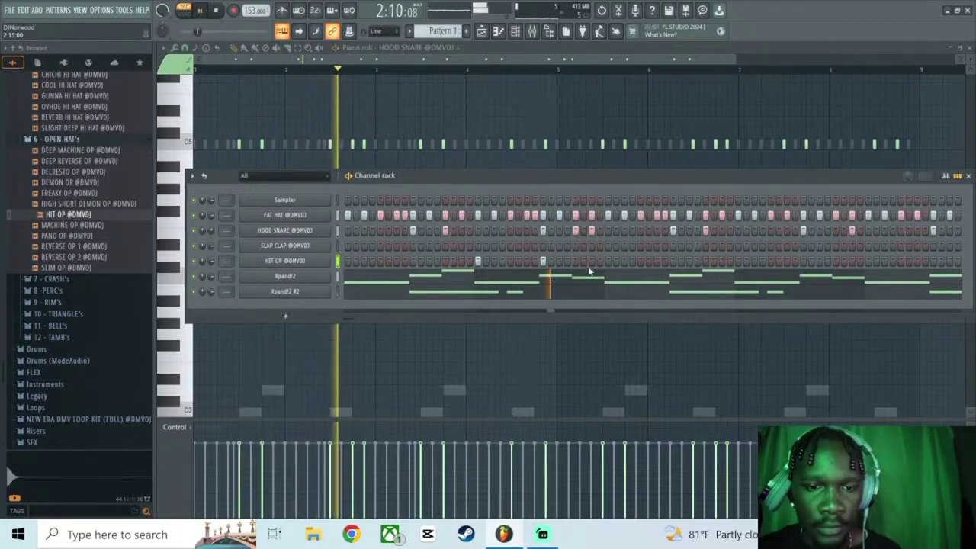
left_click(738, 262)
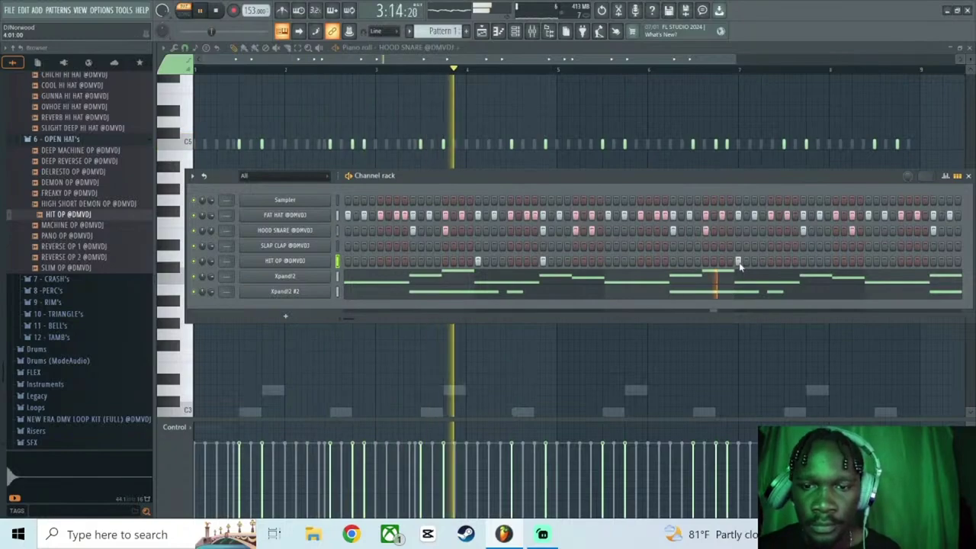
left_click(803, 261)
left_click(868, 261)
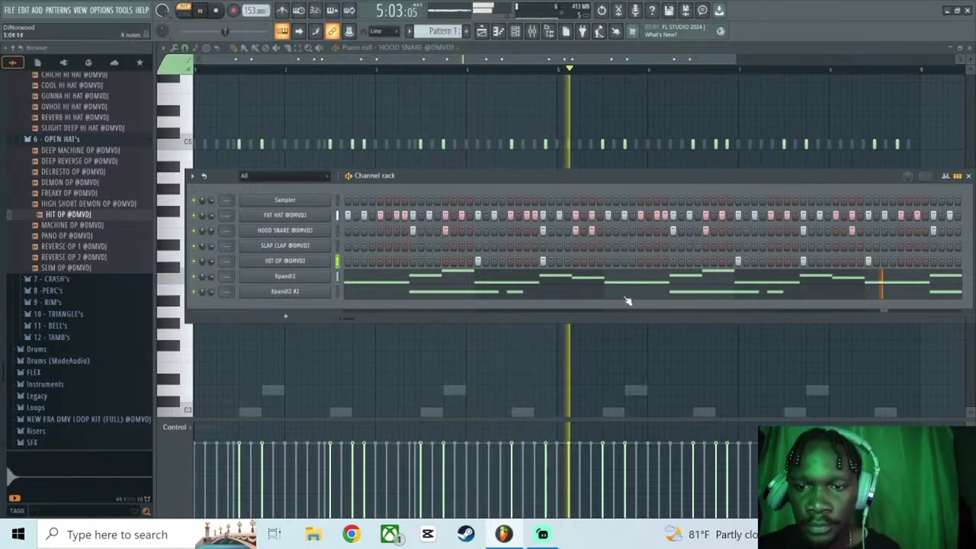
key("space")
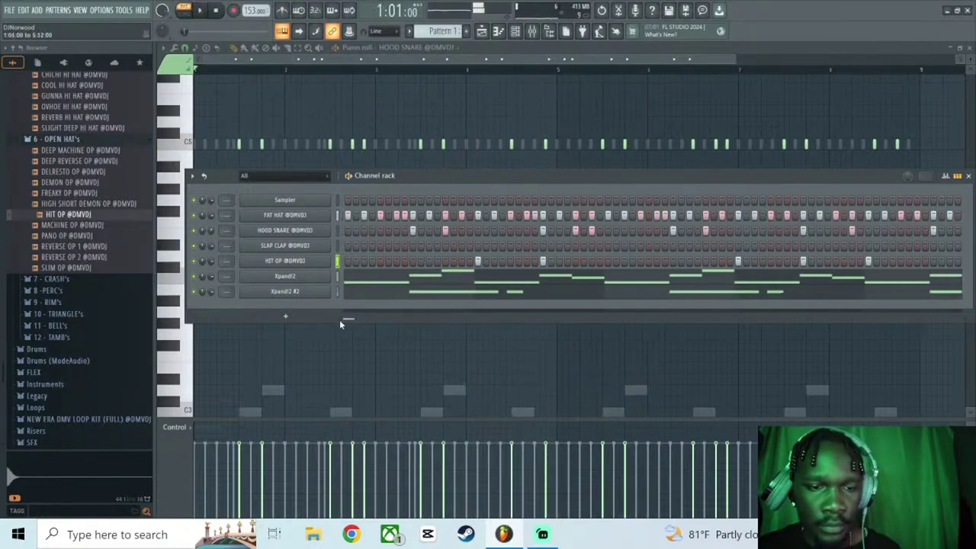
Duplicate the first four bars of HIT OP notes into bars 5 to 8 in the piano roll.
right_click(326, 261)
left_click(340, 259)
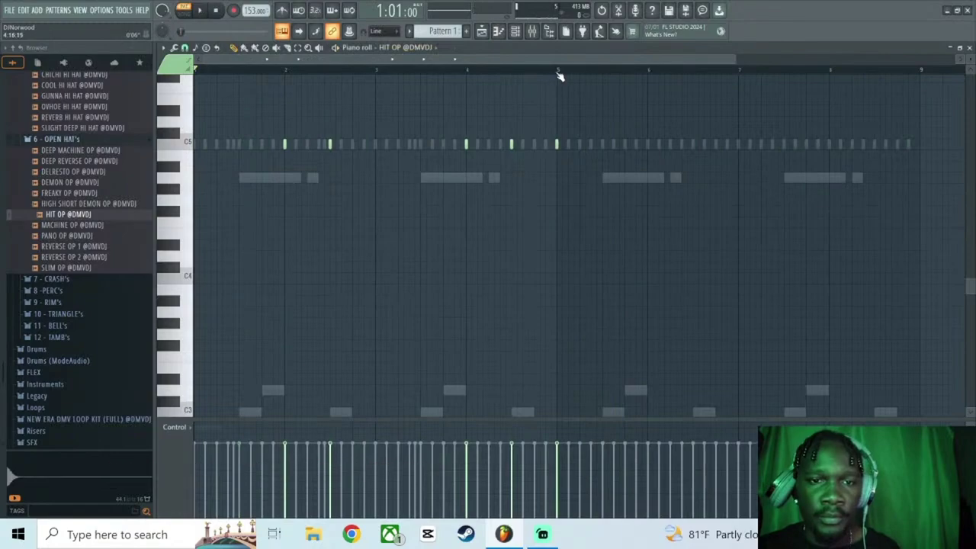
left_click_drag(558, 74, 195, 70)
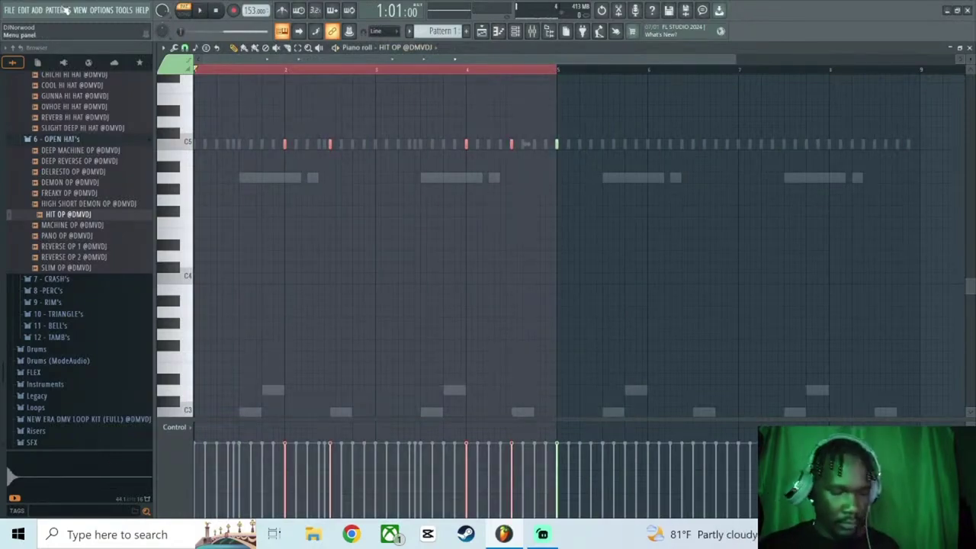
key("ctrl+b")
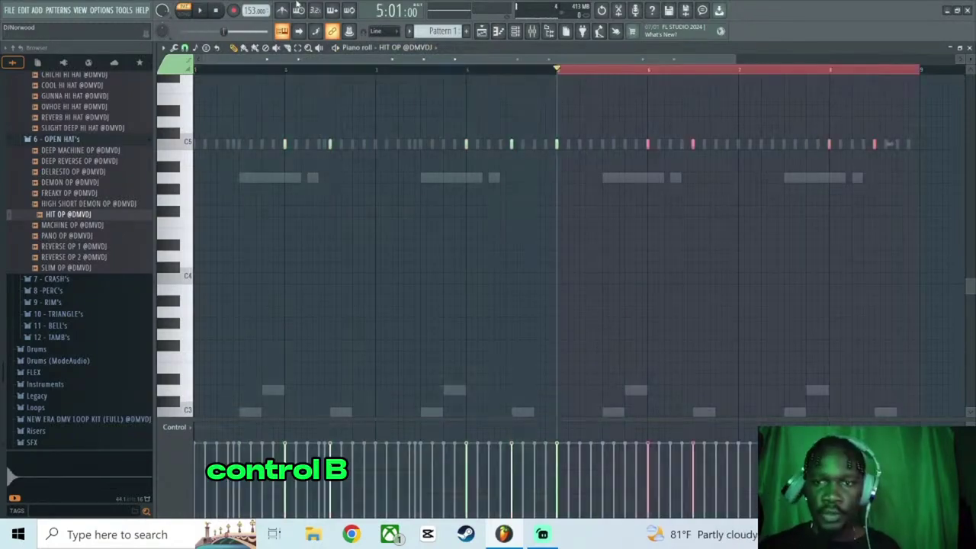
Play the pattern back and select the HIT OP note at the start of bar 5.
left_click(633, 71)
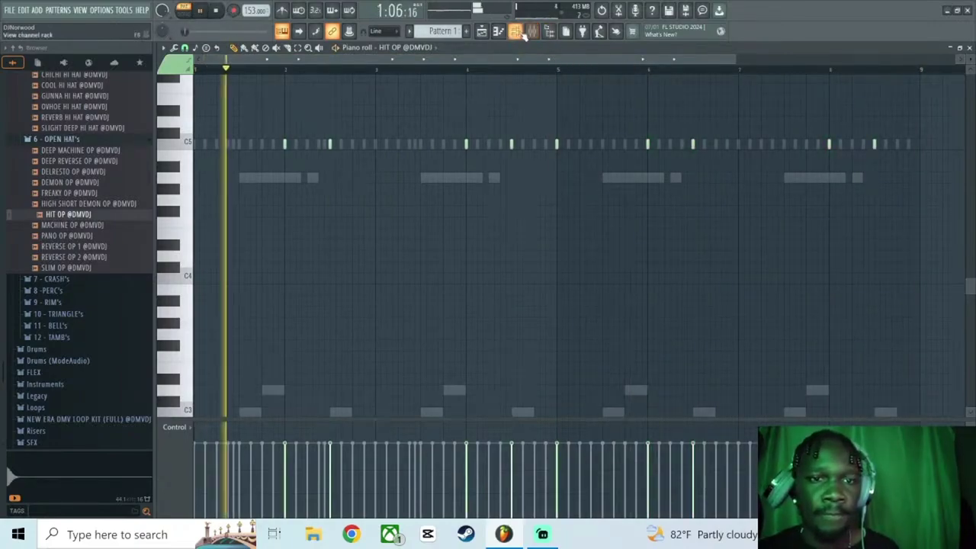
left_click(543, 34)
key("space")
left_click_drag(543, 119, 586, 165)
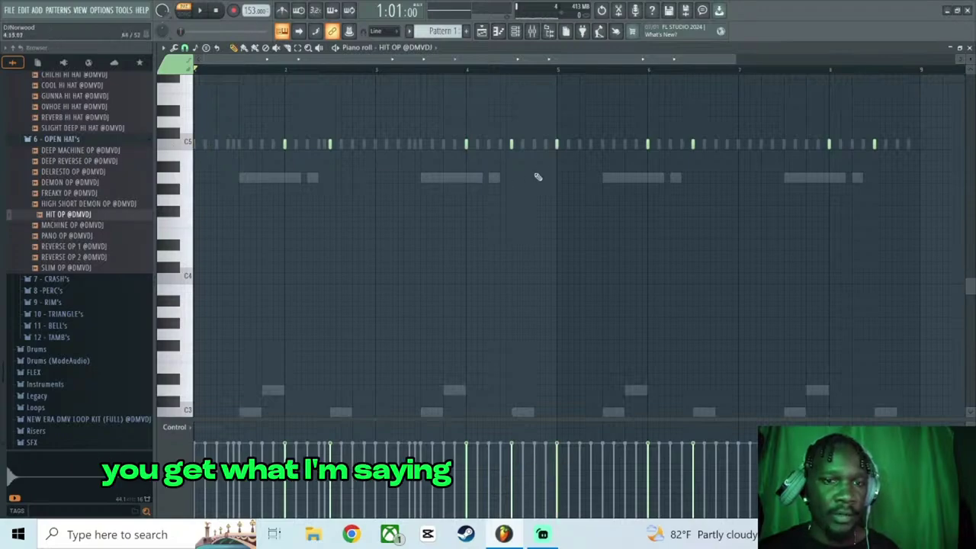
left_click_drag(534, 119, 588, 181)
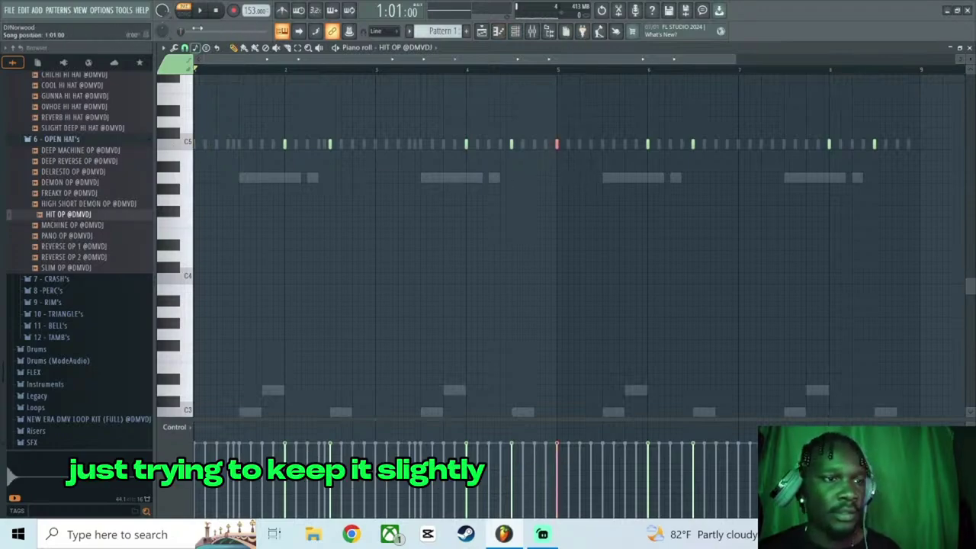
Audition the SLIM and REVERSE open hats and add REVERSE OP 1 as a new channel below HIT OP.
left_click(520, 34)
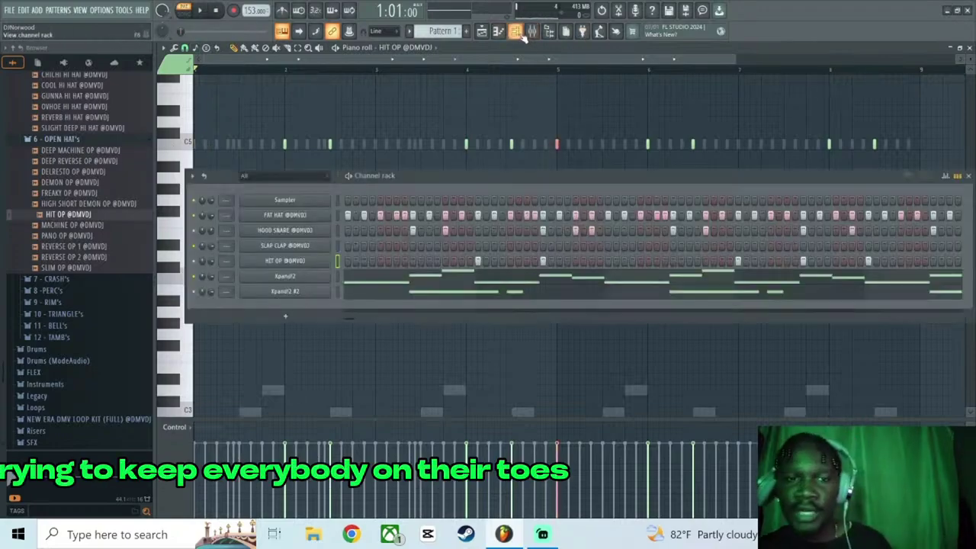
left_click(87, 268)
left_click(84, 257)
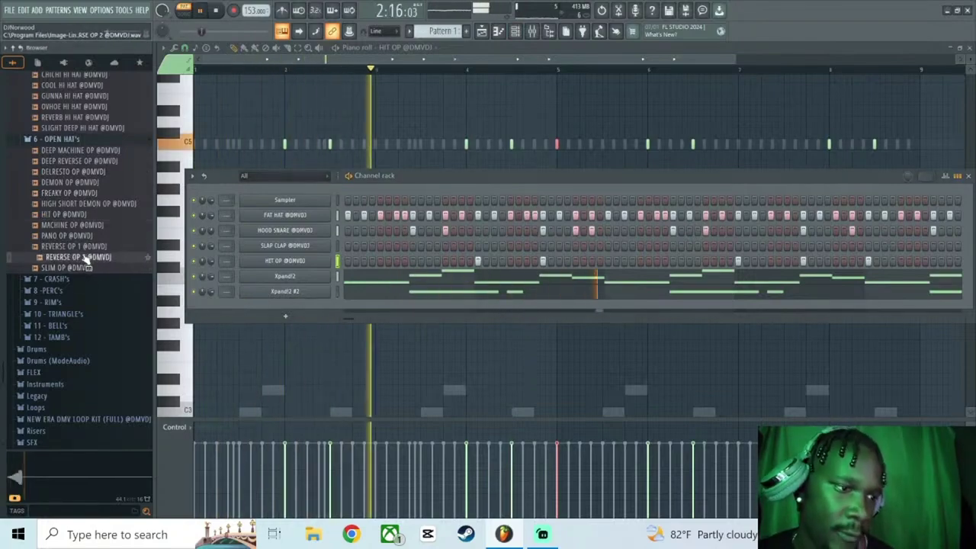
left_click(87, 247)
left_click_drag(86, 250, 263, 276)
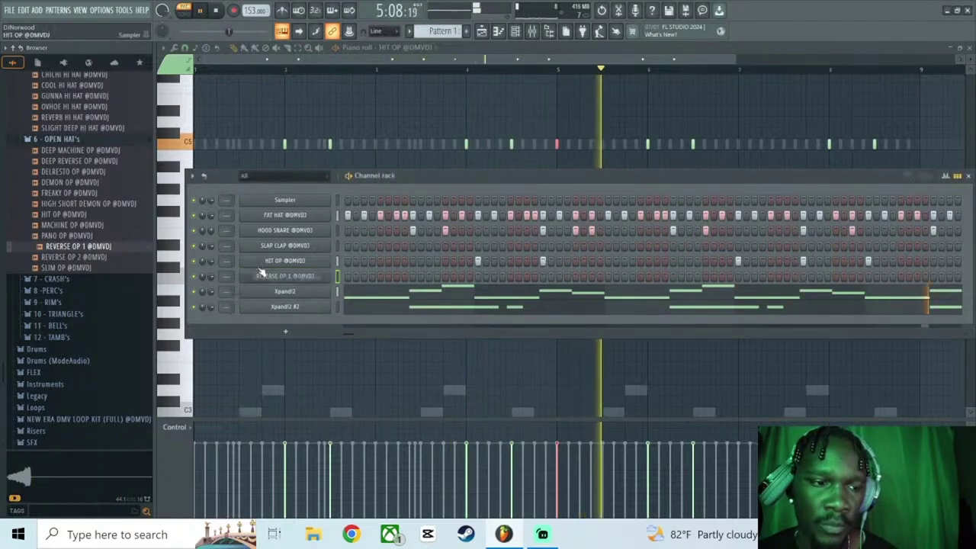
Place a REVERSE OP 1 hit on step 61 and open that channel's sampler settings.
key("space")
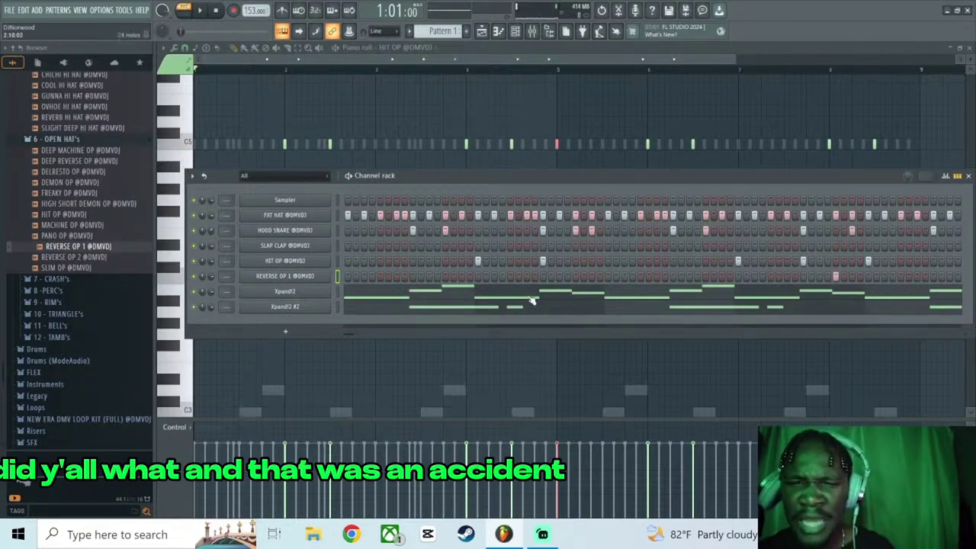
left_click(321, 277)
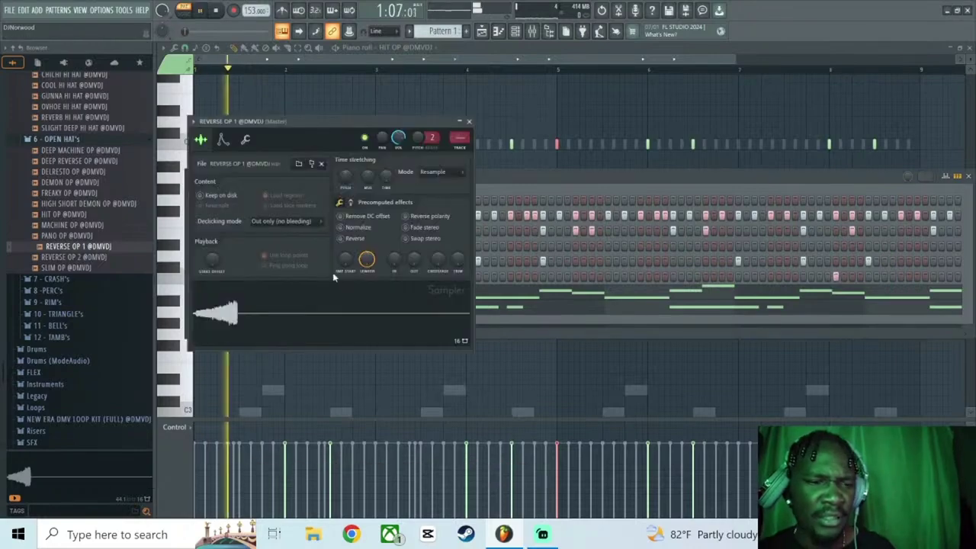
Close the REVERSE OP 1 sampler settings and play the pattern from the start.
left_click(469, 121)
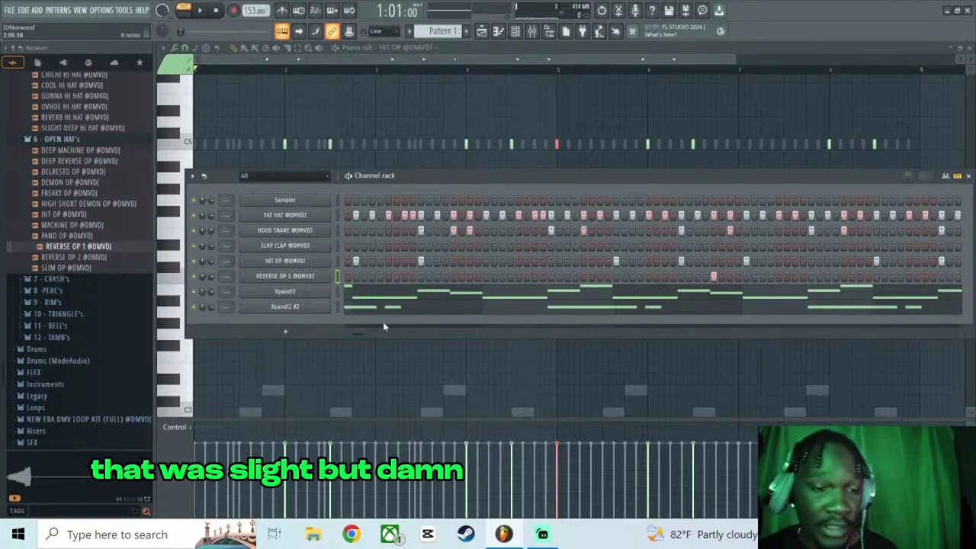
left_click_drag(361, 330, 342, 337)
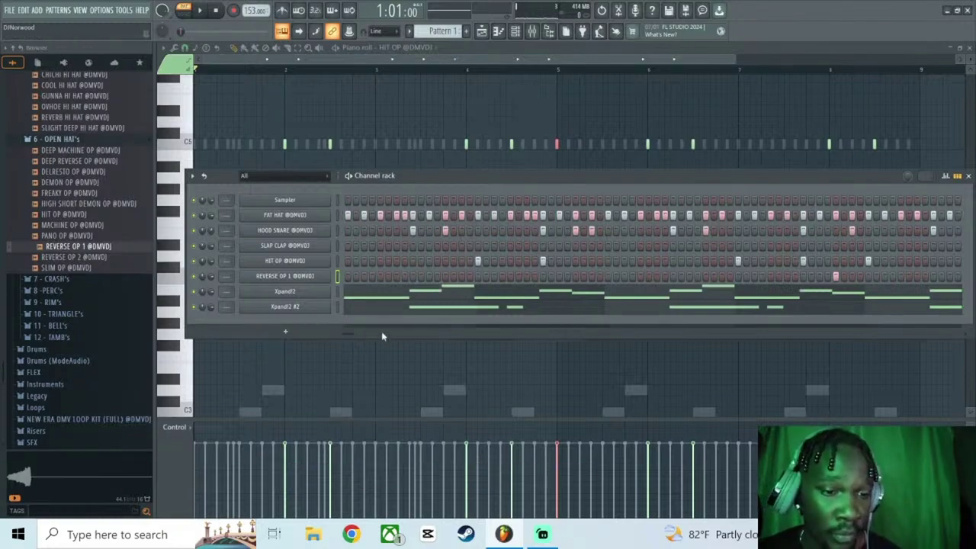
key("space")
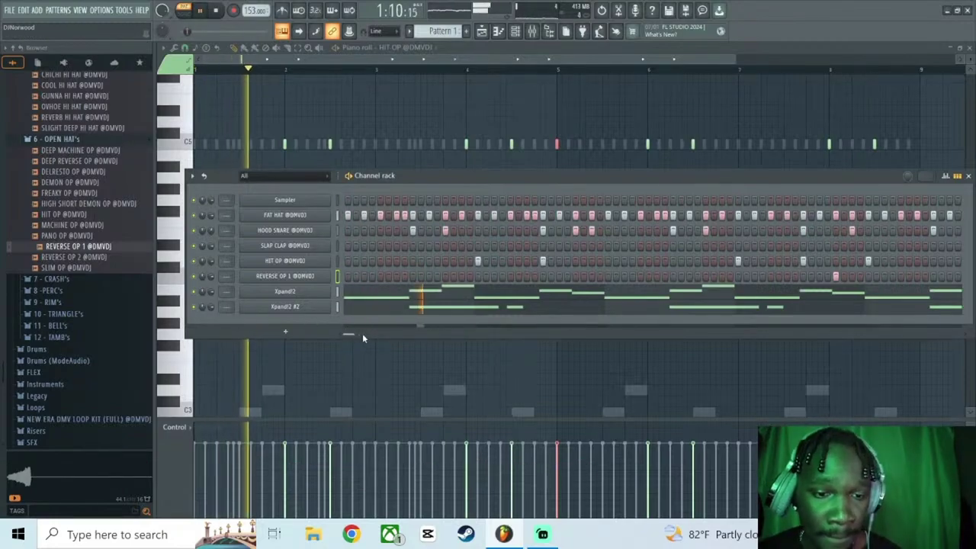
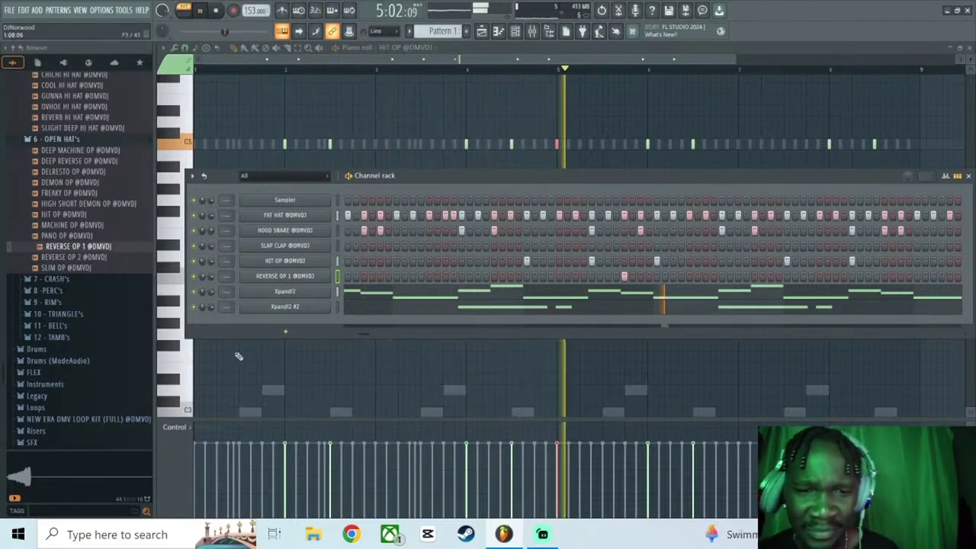
Collapse the METROPOLIS kit's open hats, hi-hats and claps folders and expand its 11 - BELL's folder.
left_click(91, 140)
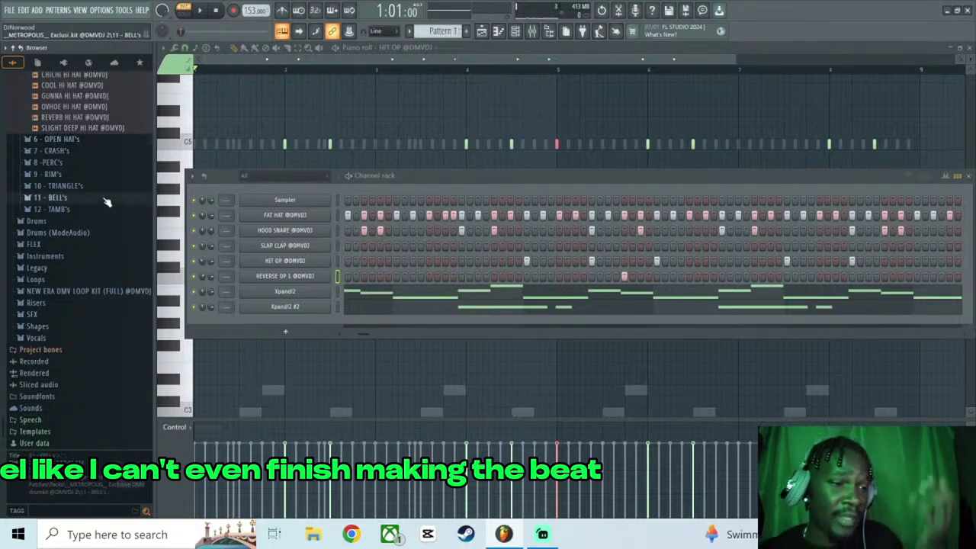
left_click(105, 197)
scroll(126, 169, "up", 5)
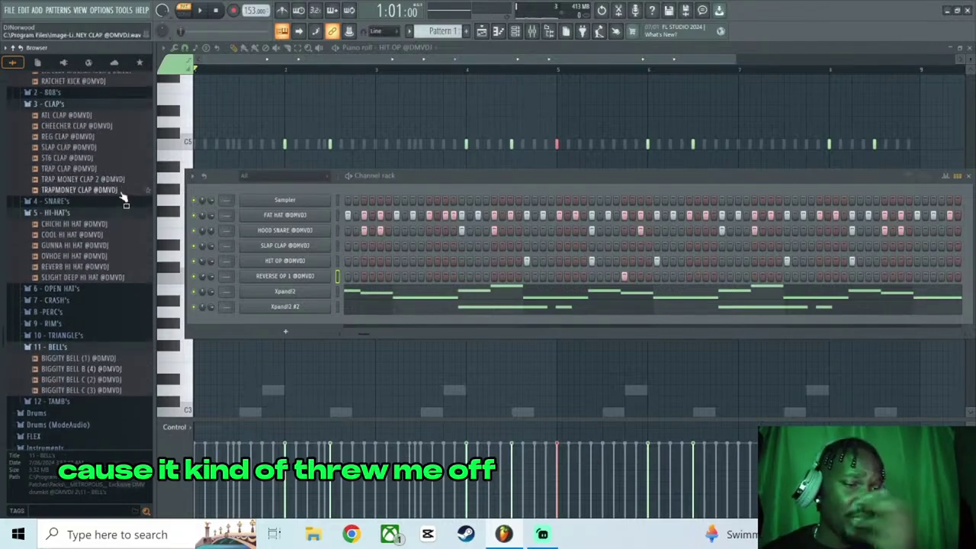
left_click(127, 213)
left_click(122, 104)
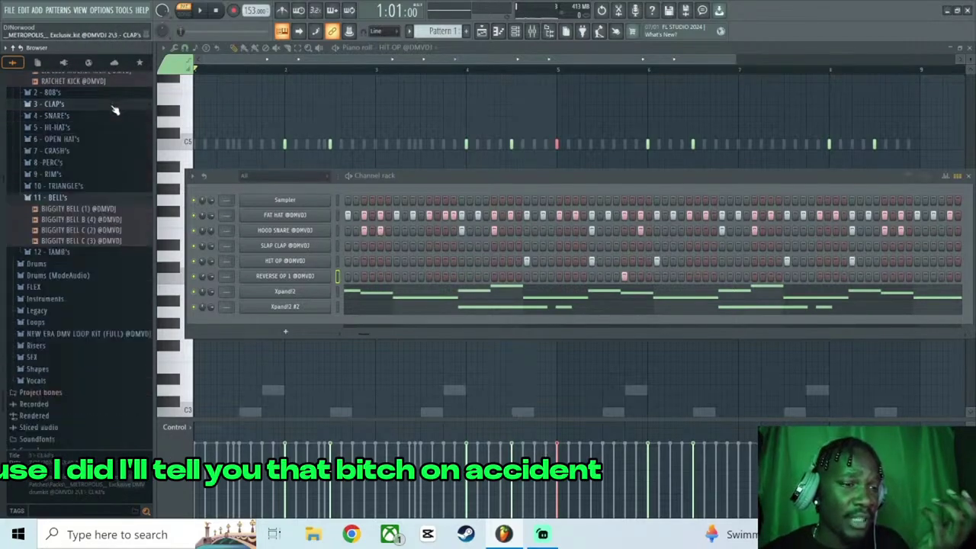
Collapse the remaining expanded METROPOLIS kicks folder and the OFFICIAL DMV DRUMKIT hi-hats, claps and 808's folders, returning to the bell samples.
scroll(115, 133, "down", 1)
scroll(114, 133, "up", 5)
scroll(105, 172, "down", 6)
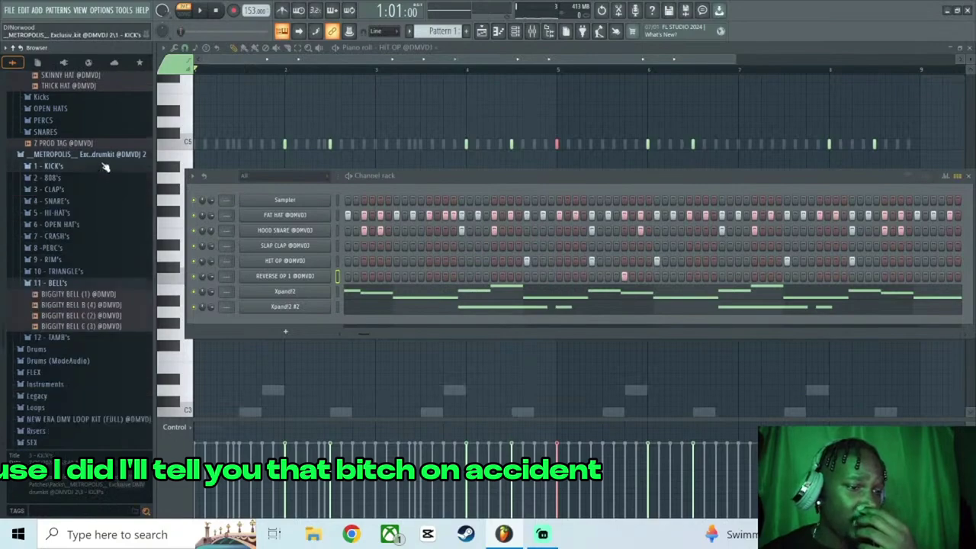
scroll(107, 179, "up", 10)
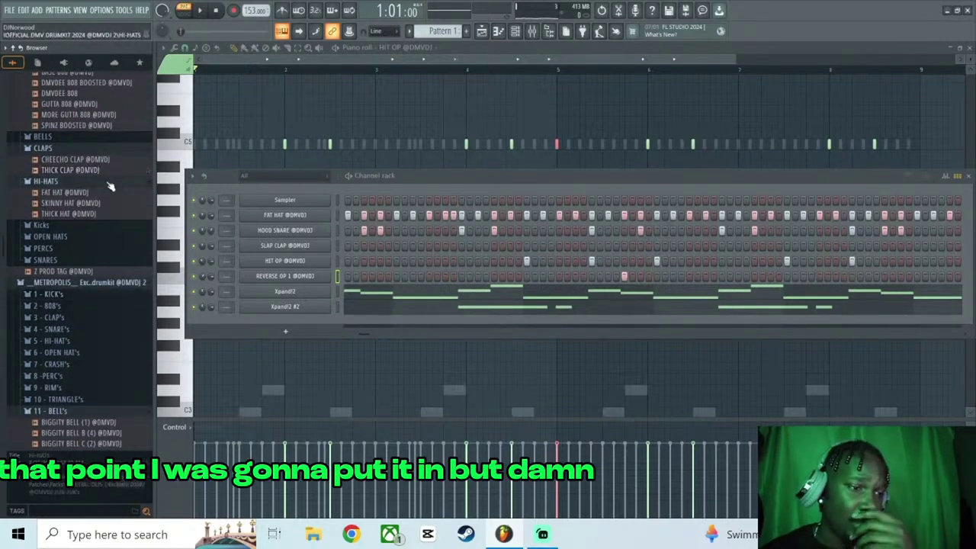
left_click(110, 183)
left_click(102, 150)
scroll(103, 163, "down", 3)
scroll(102, 163, "up", 7)
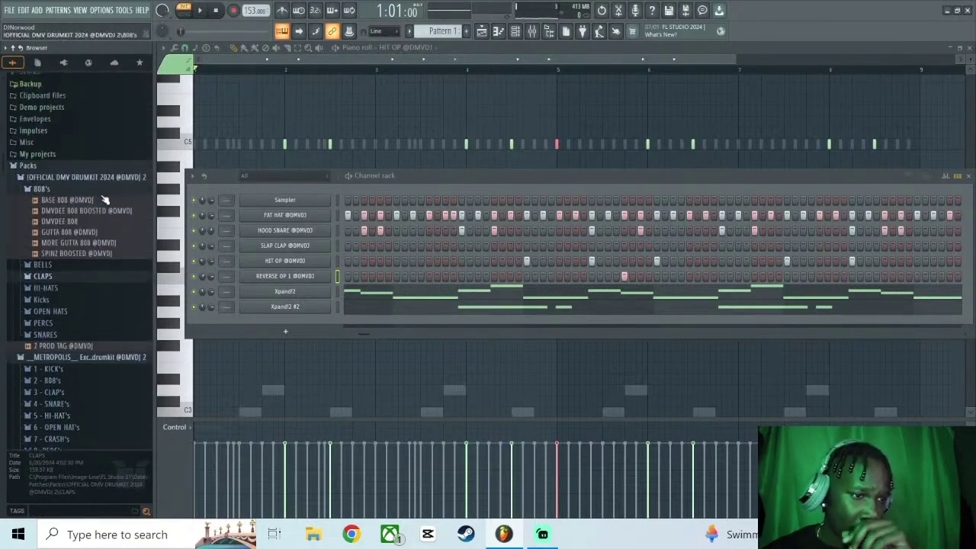
left_click(102, 189)
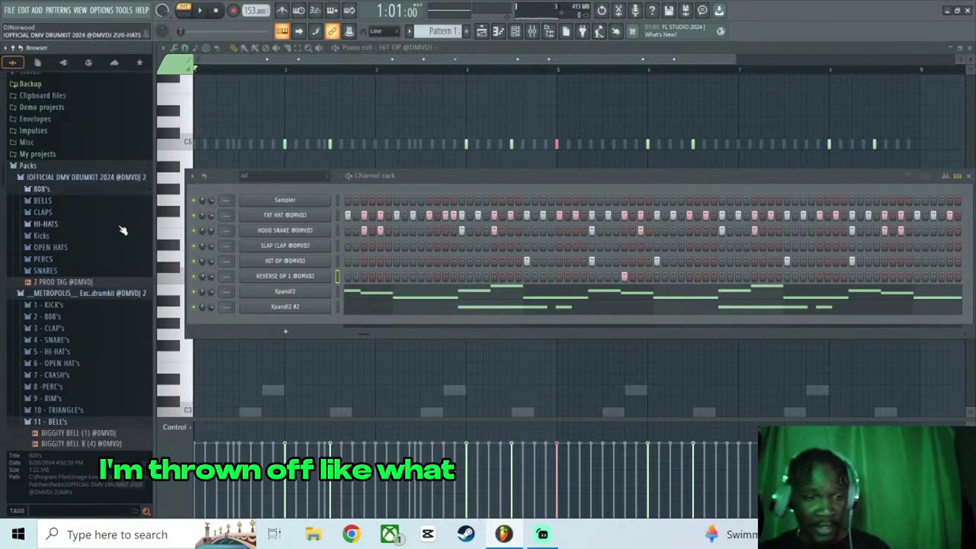
scroll(122, 290, "down", 5)
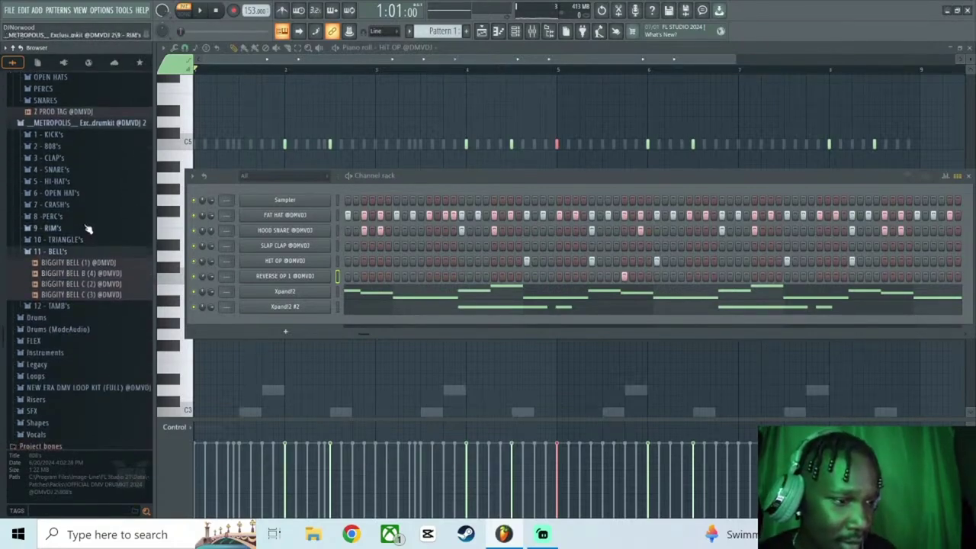
Add a channel below REVERSE OP 1 loaded with the BIGGITY BELL B (4) sample and set it to cut itself.
left_click_drag(97, 262, 165, 284)
left_click_drag(269, 291, 272, 292)
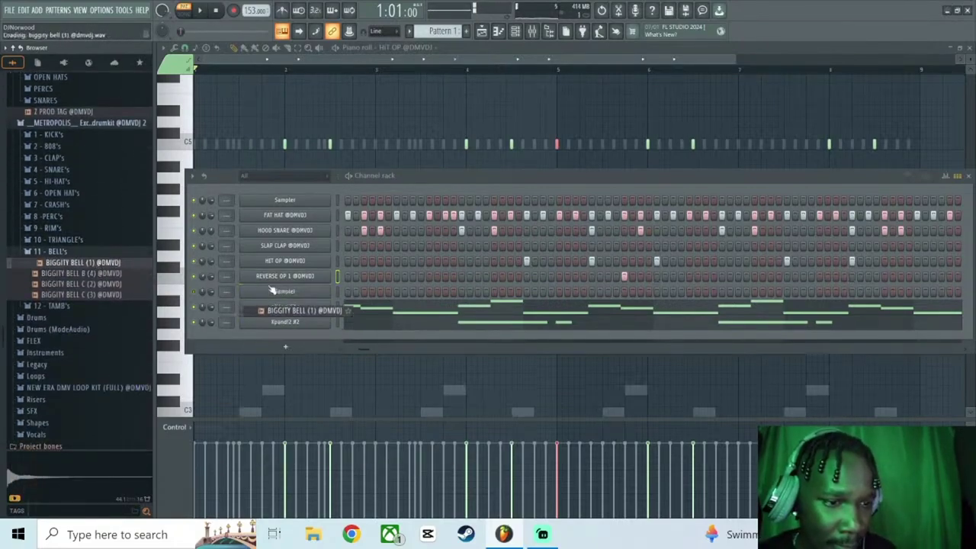
left_click(120, 296)
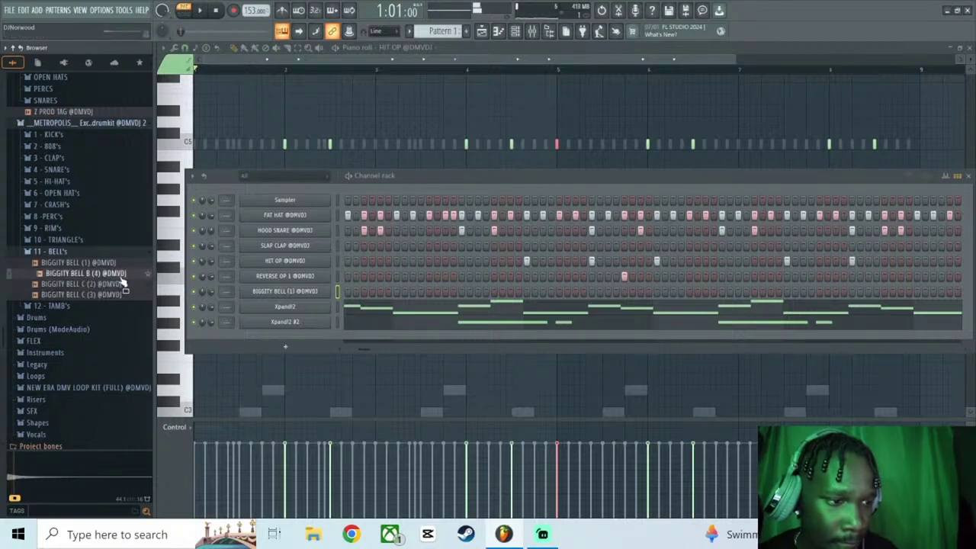
left_click(118, 276)
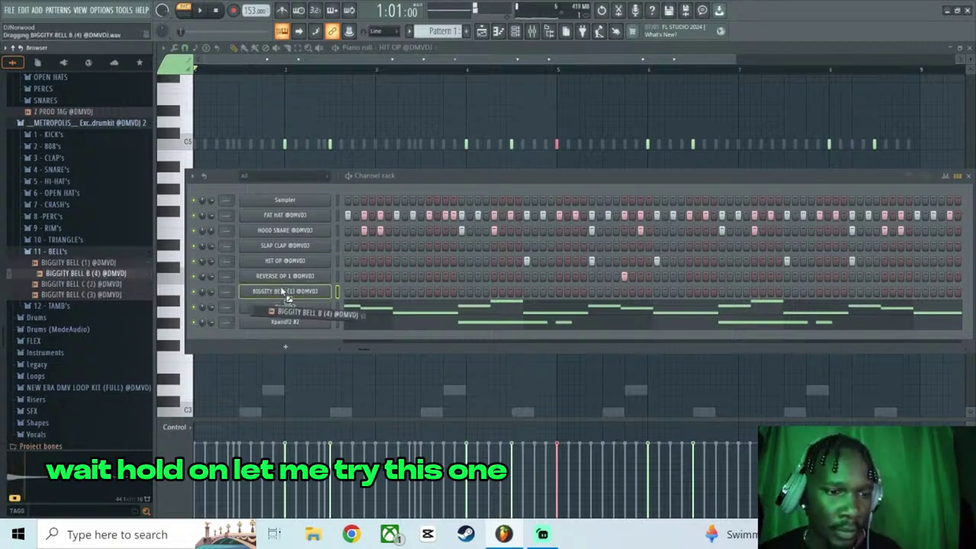
left_click_drag(287, 297, 286, 293)
right_click(333, 290)
left_click(353, 358)
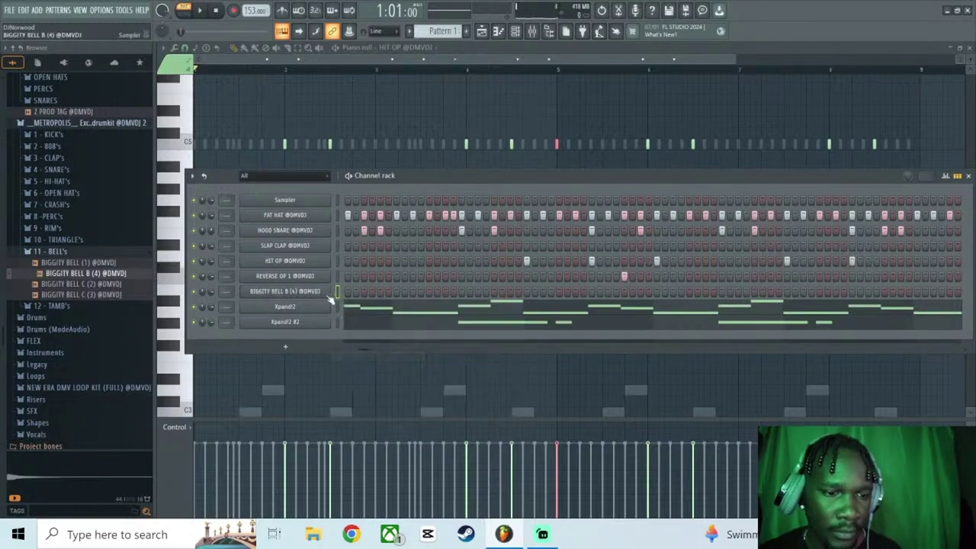
Place BIGGITY BELL B (4) notes on A4 at the start of bars 1 and 3, auditioning them against the beat.
right_click(330, 290)
left_click(337, 291)
key("space")
key("space")
left_click(172, 162)
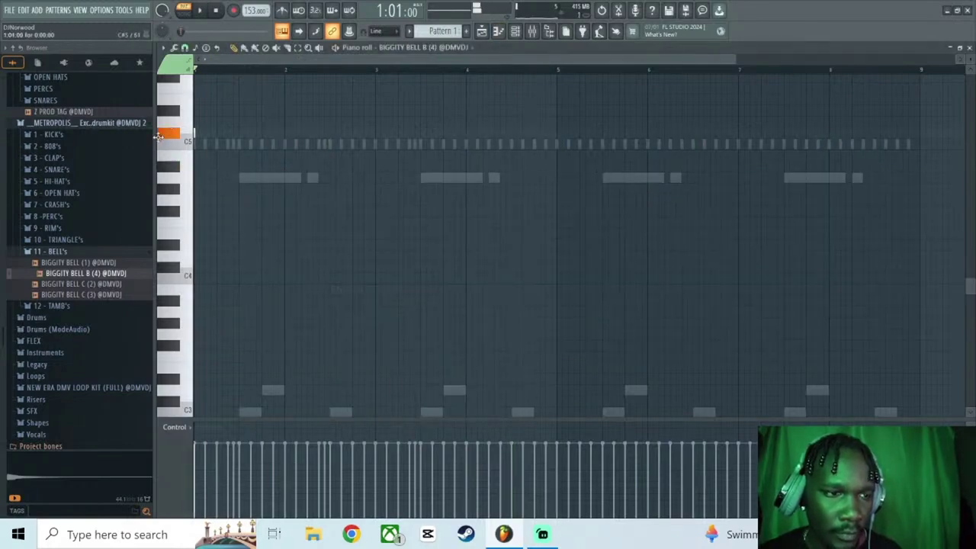
key("space")
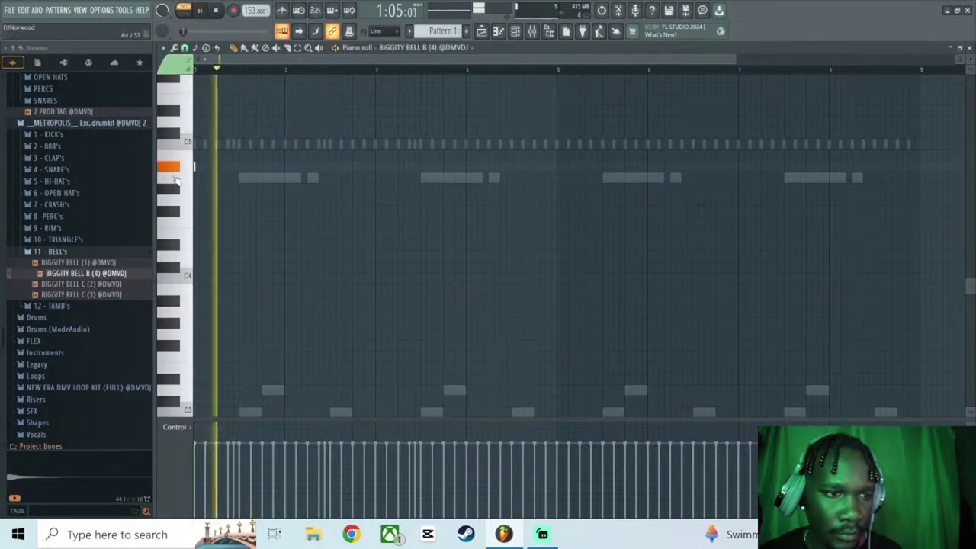
left_click(375, 167)
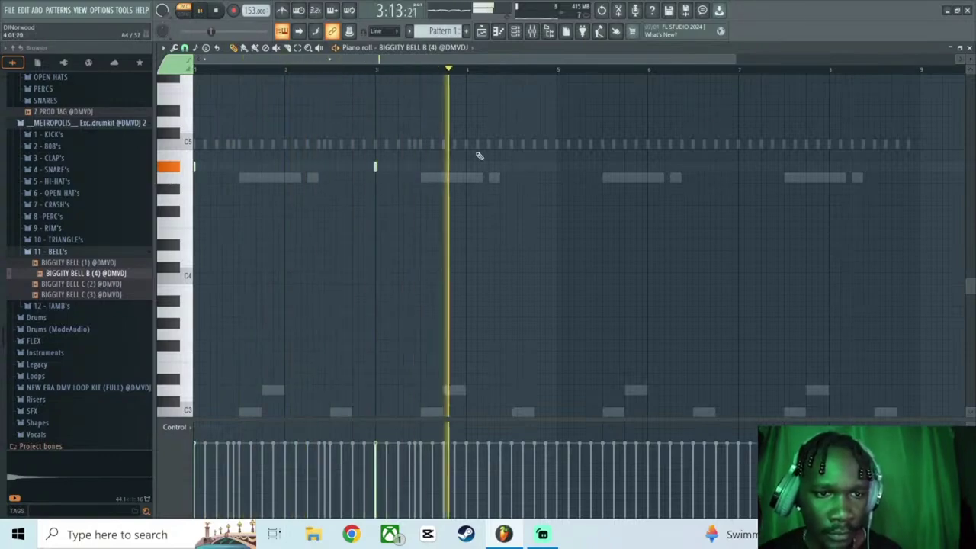
key("space")
Check the bell channel's sampler settings, then play the pattern and return to the bell's piano roll.
left_click(517, 34)
left_click(516, 34)
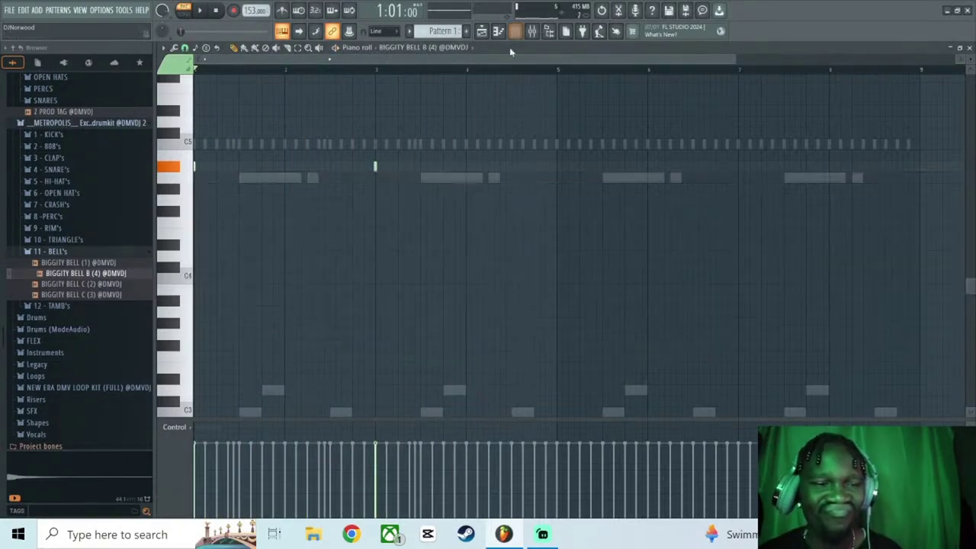
left_click(516, 34)
left_click(287, 291)
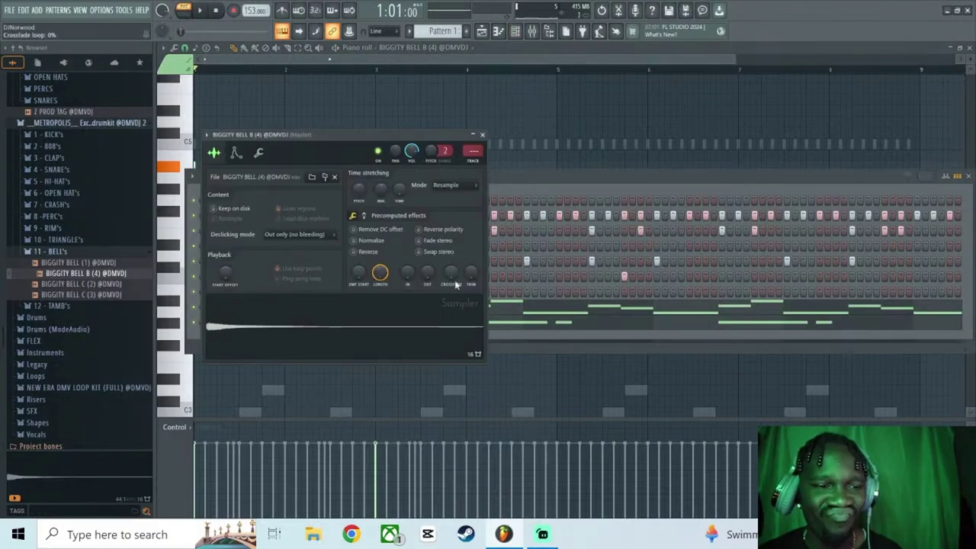
left_click(482, 135)
key("space")
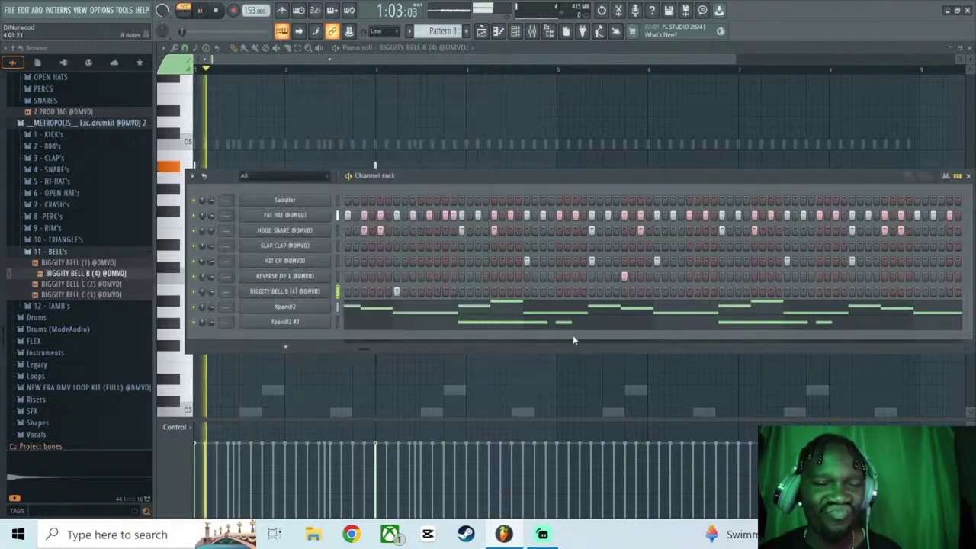
left_click(967, 176)
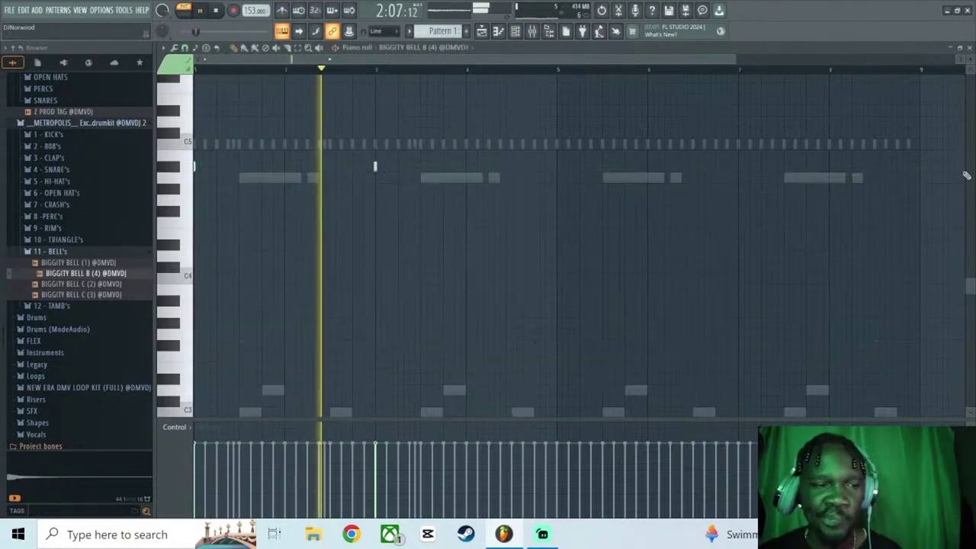
Arrange the A4 bell notes at the start of bars 1, 3, 5 and 7 and play the pattern.
left_click(558, 167)
right_click(375, 167)
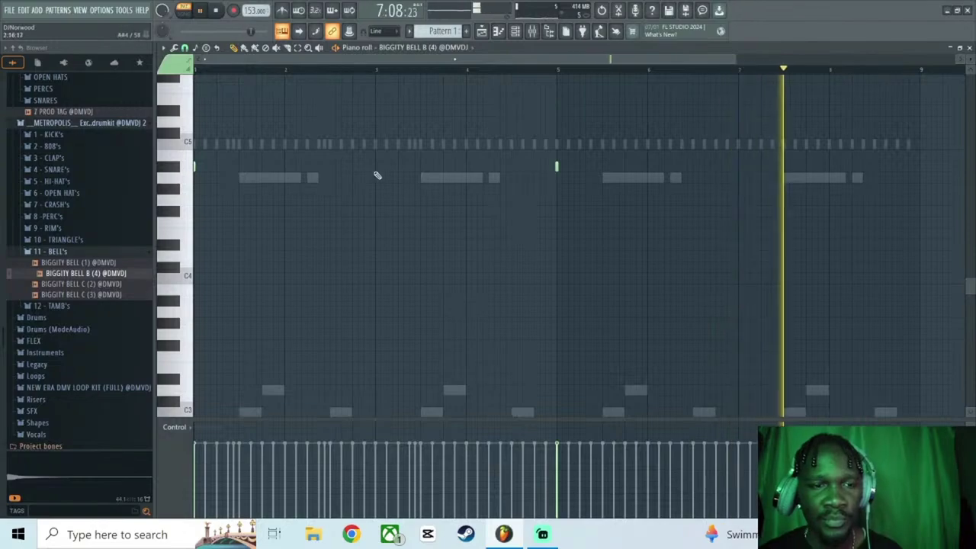
key("space")
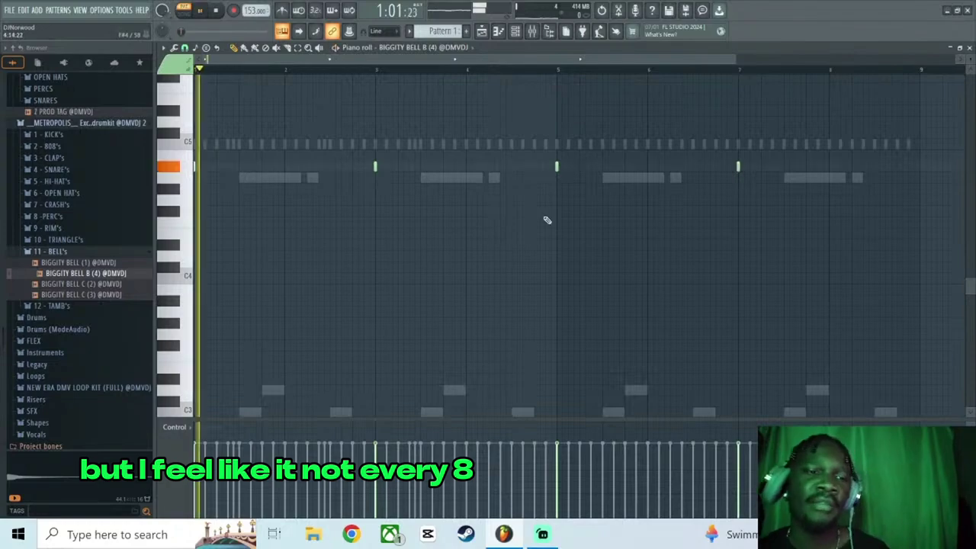
key("space")
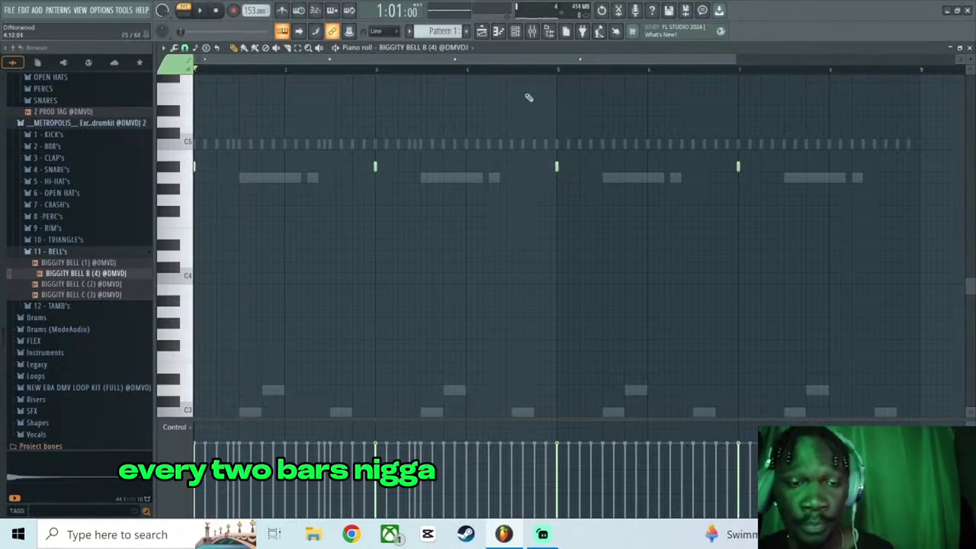
Show the channel rack and audition the Richmond samples in the METROPOLIS kit's 2 - 808's folder.
left_click(517, 31)
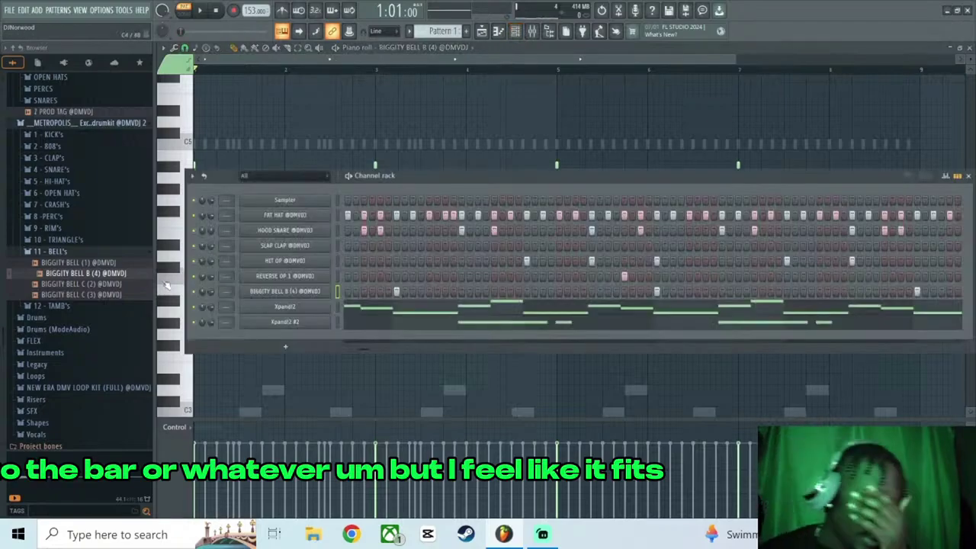
left_click(108, 252)
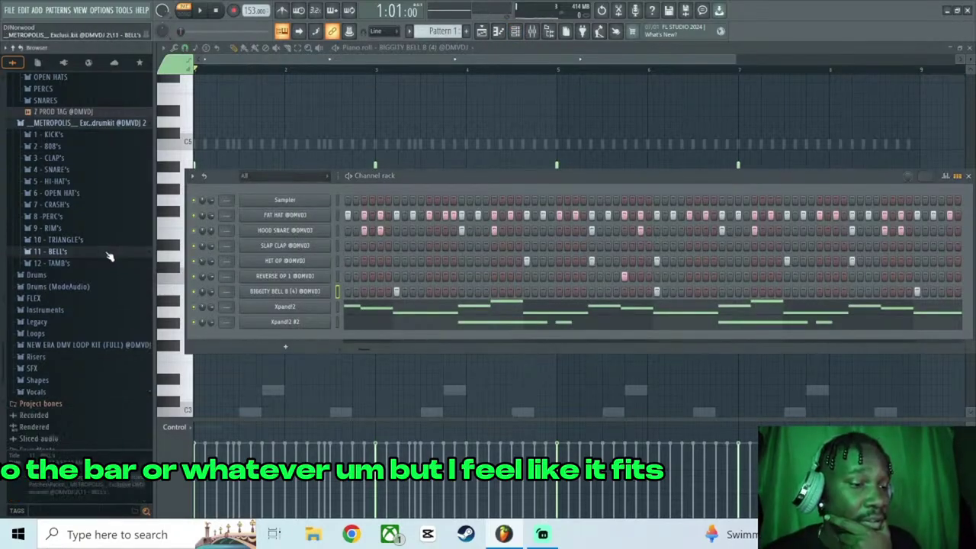
left_click(107, 149)
left_click(113, 221)
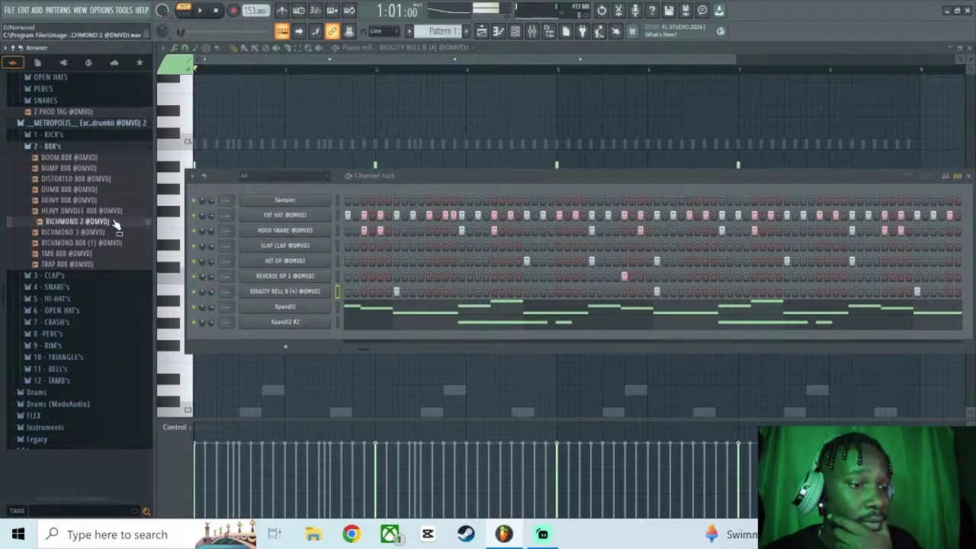
left_click(113, 232)
left_click(110, 244)
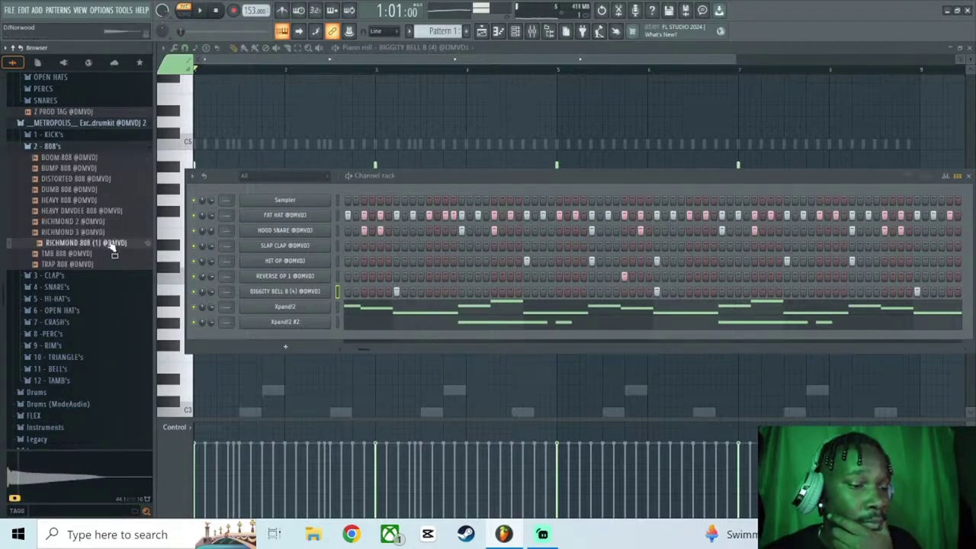
left_click(109, 233)
left_click(115, 244)
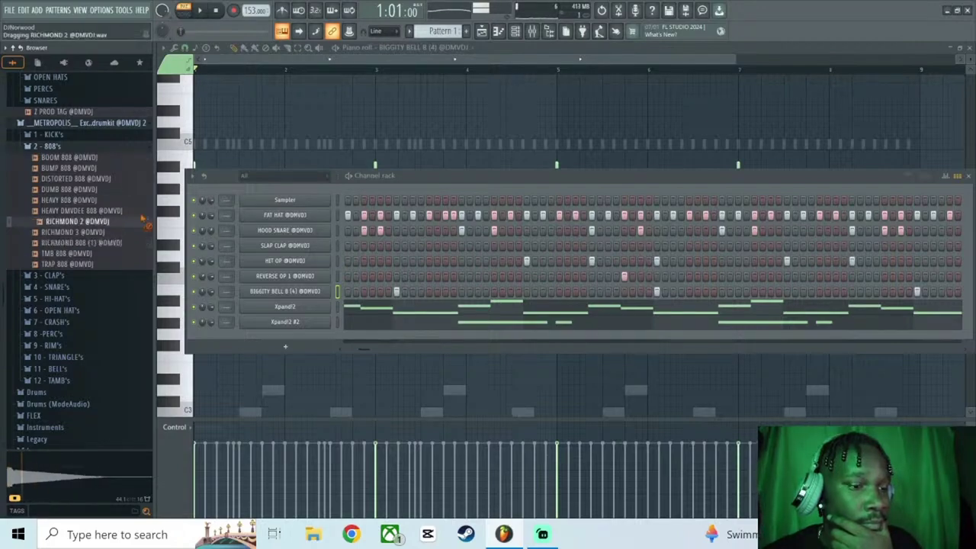
Load the RICHMOND 2 sample into the empty Sampler channel and set that channel to cut itself.
left_click_drag(281, 207, 284, 204)
right_click(284, 205)
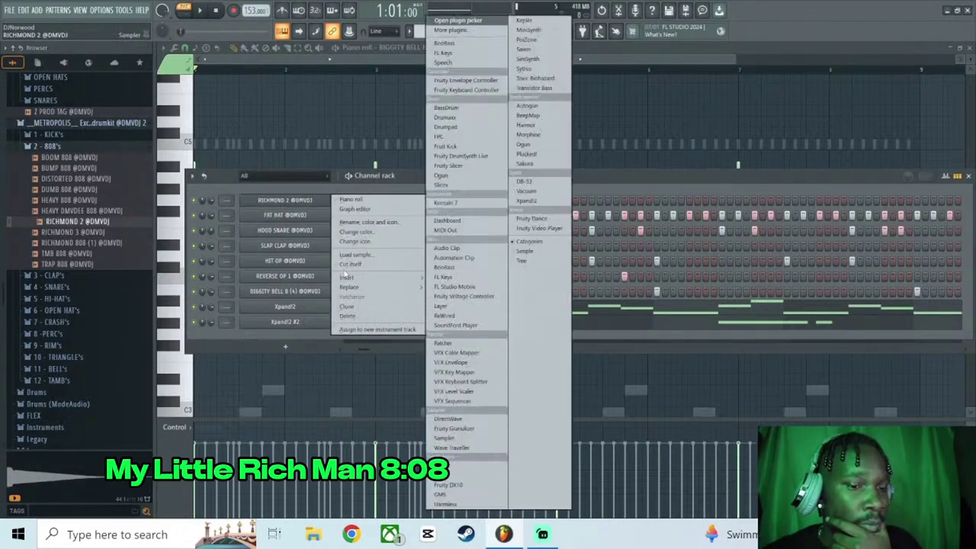
left_click(342, 264)
Place four RICHMOND 2 notes on D5, spaced six steps apart from the start of bar 1.
right_click(316, 204)
left_click(338, 202)
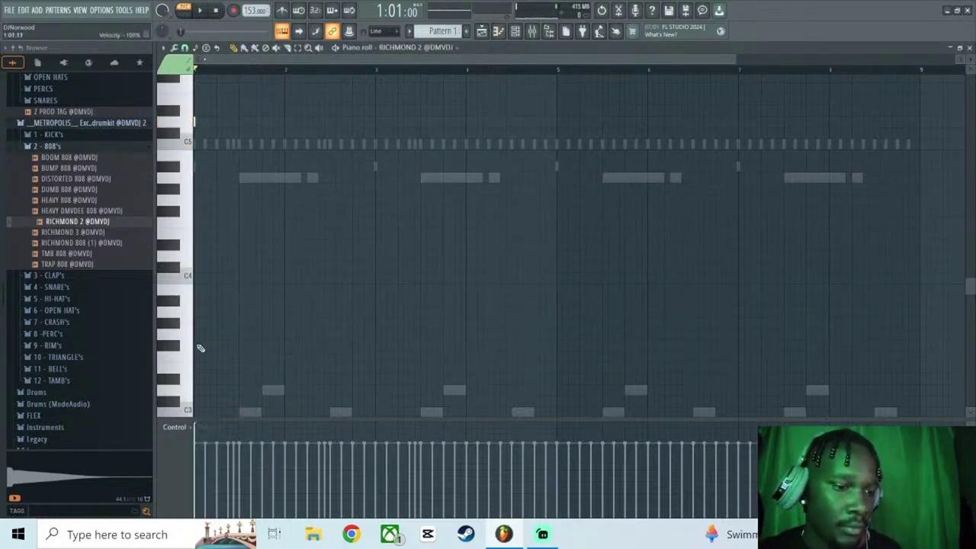
key("space")
key("space")
key("space")
left_click(227, 122)
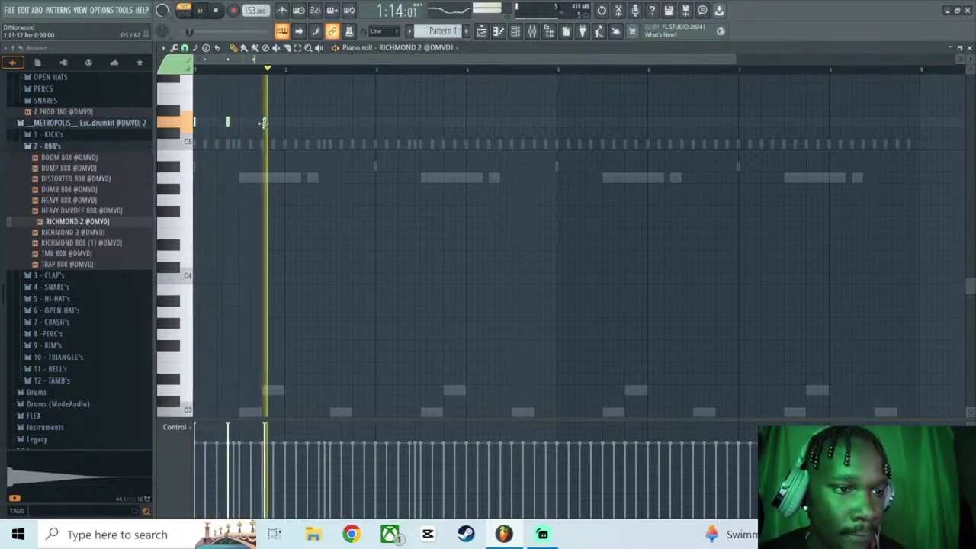
left_click(263, 124)
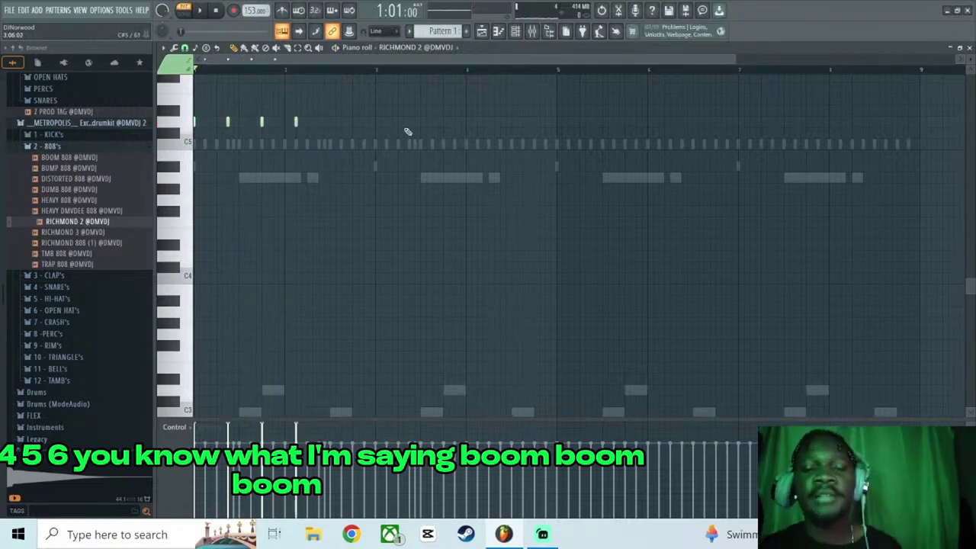
Play the pattern and complete the RICHMOND 2 phrase in bar 2 with a D5, an F5 and a G5 note.
key("space")
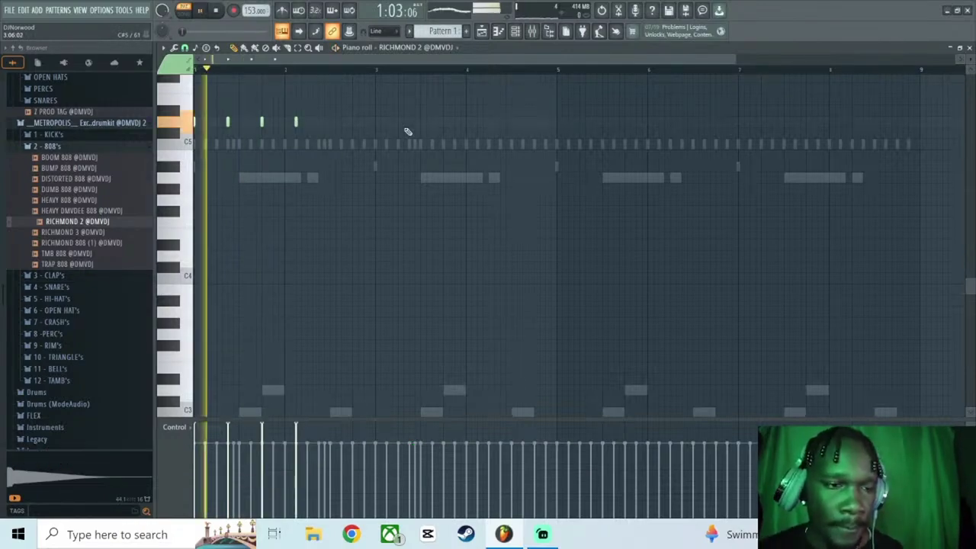
key("space")
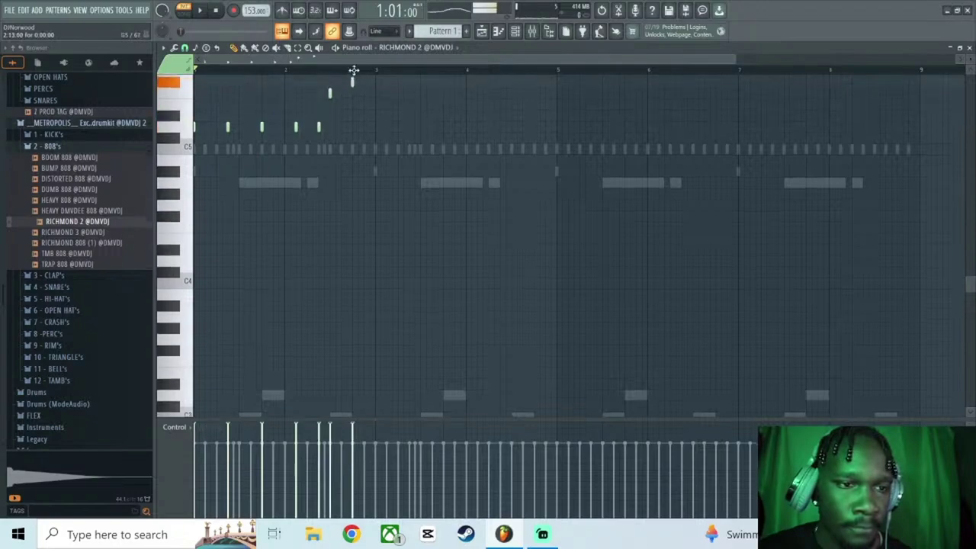
scroll(351, 85, "up", 2)
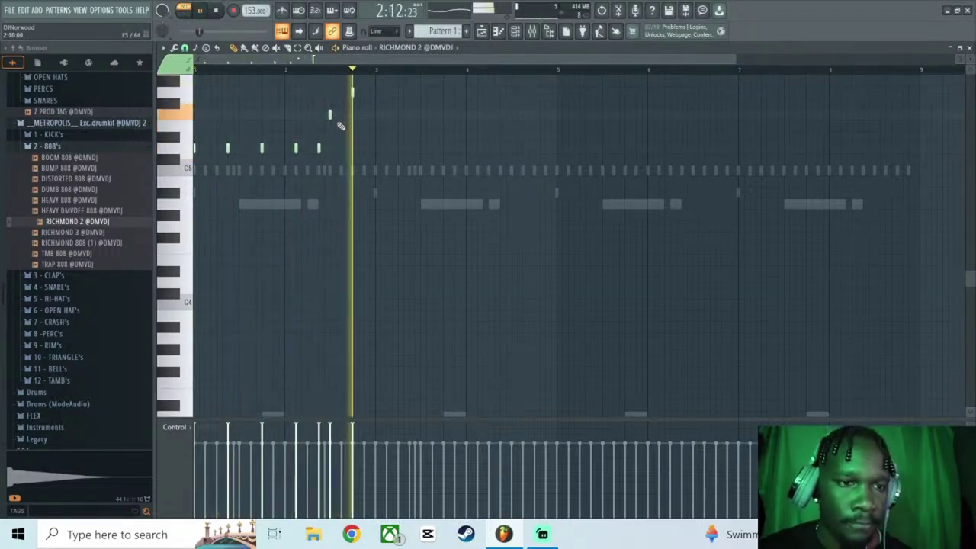
key("space")
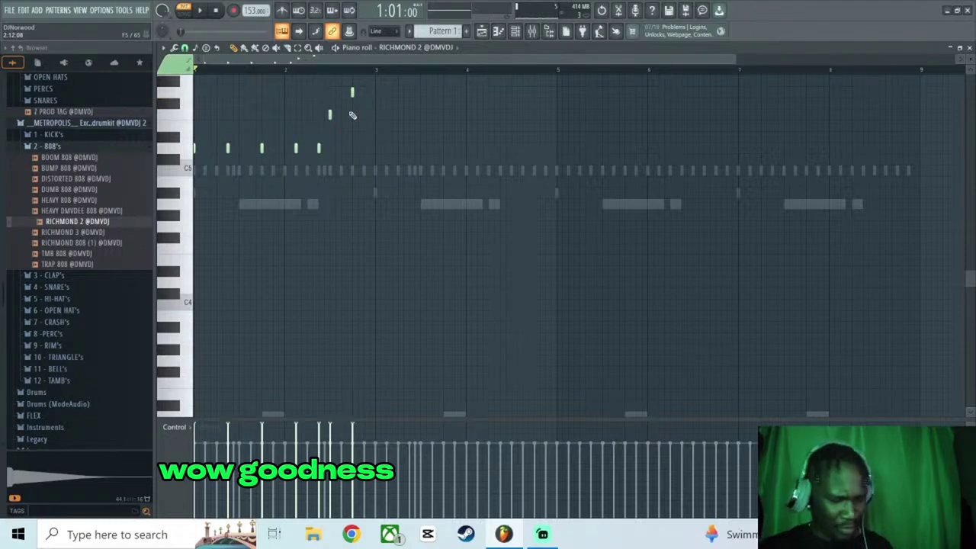
Extend the RICHMOND 2 notes so each reaches the next, and duplicate the two-bar phrase to fill eight bars.
key("ctrl+b")
key("space")
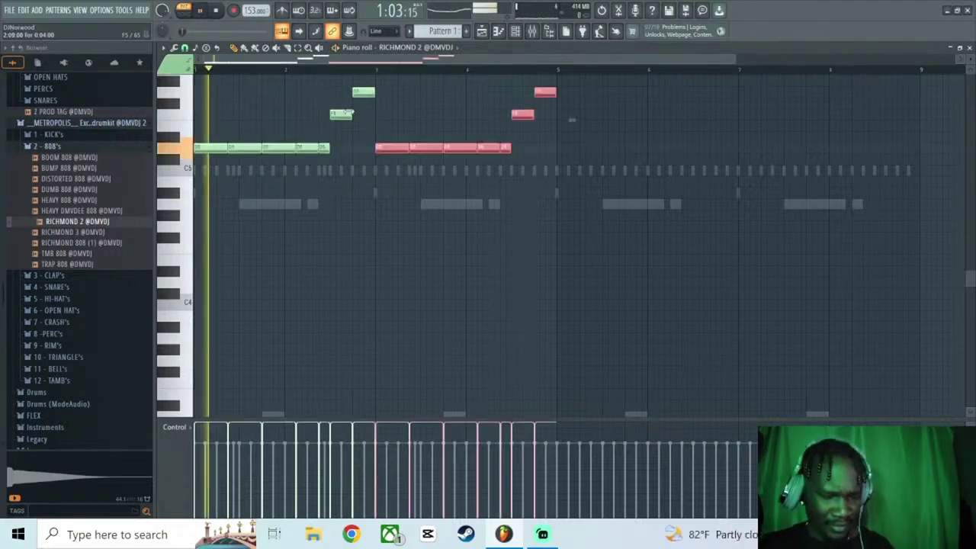
key("ctrl+d")
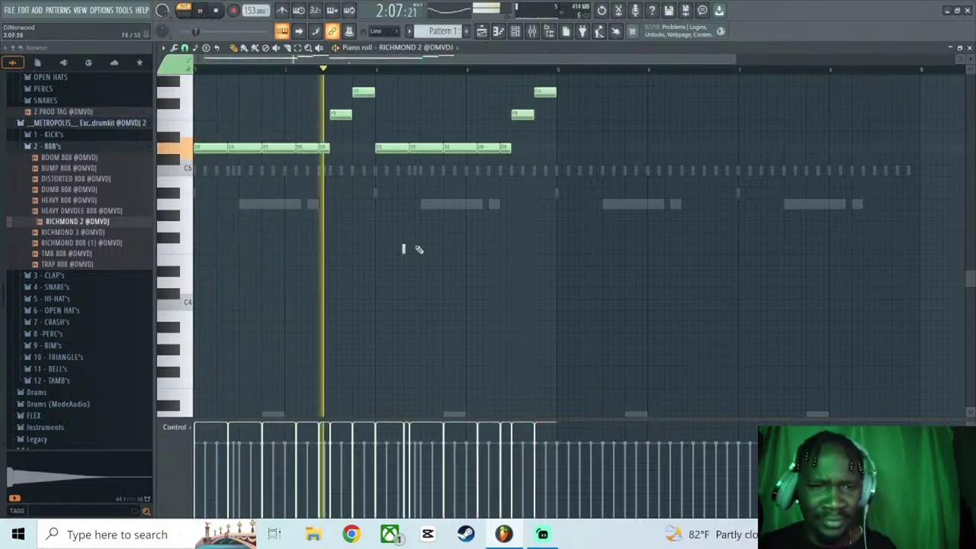
key("ctrl+b")
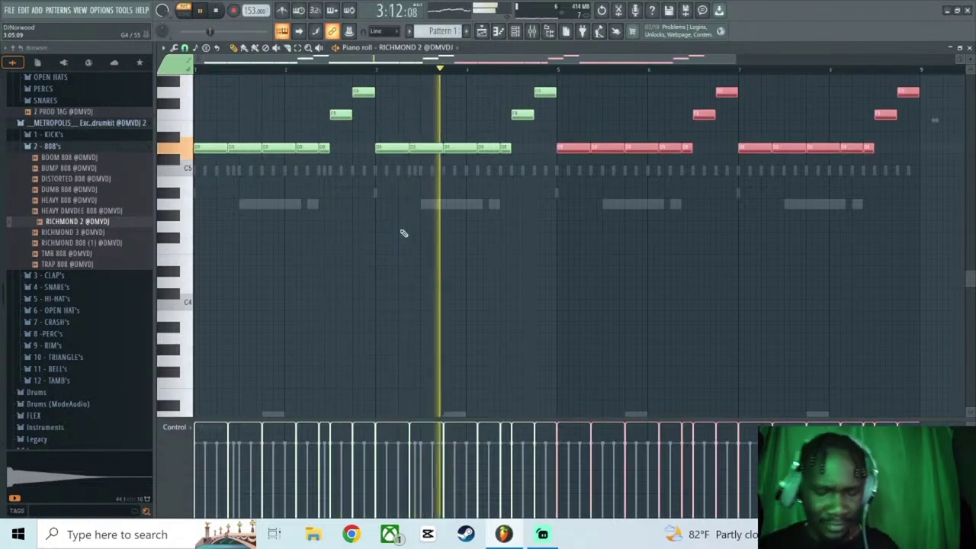
left_click(491, 248)
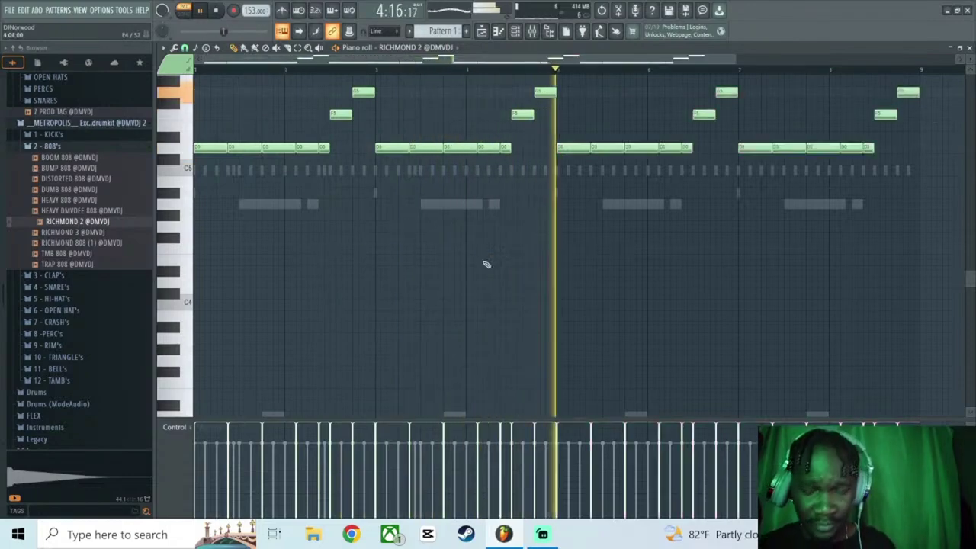
Compare the RICHMOND 2 notes one octave lower and at their original octave during playback, ending at the original octave.
key("ctrl+Down")
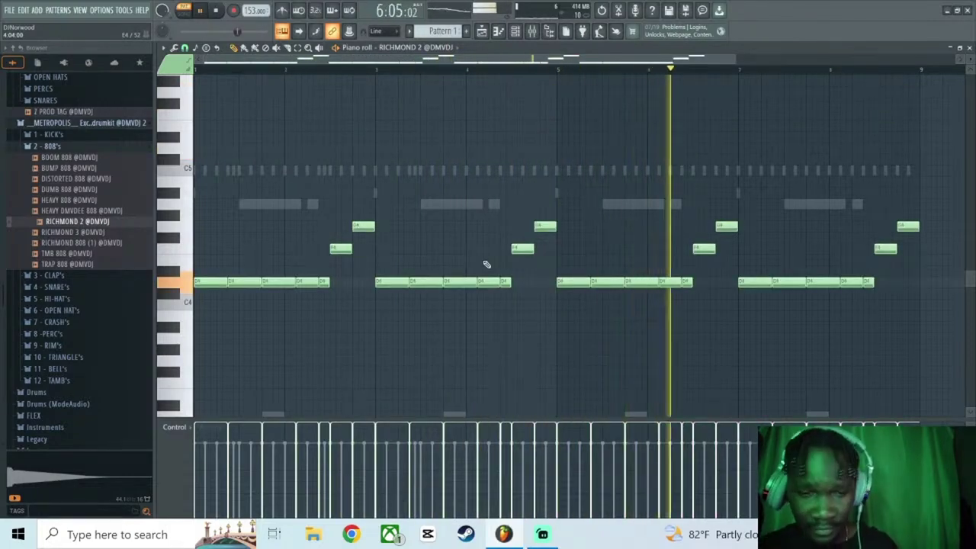
key("ctrl+Up")
key("ctrl+Down")
key("ctrl+Up")
key("ctrl+Down")
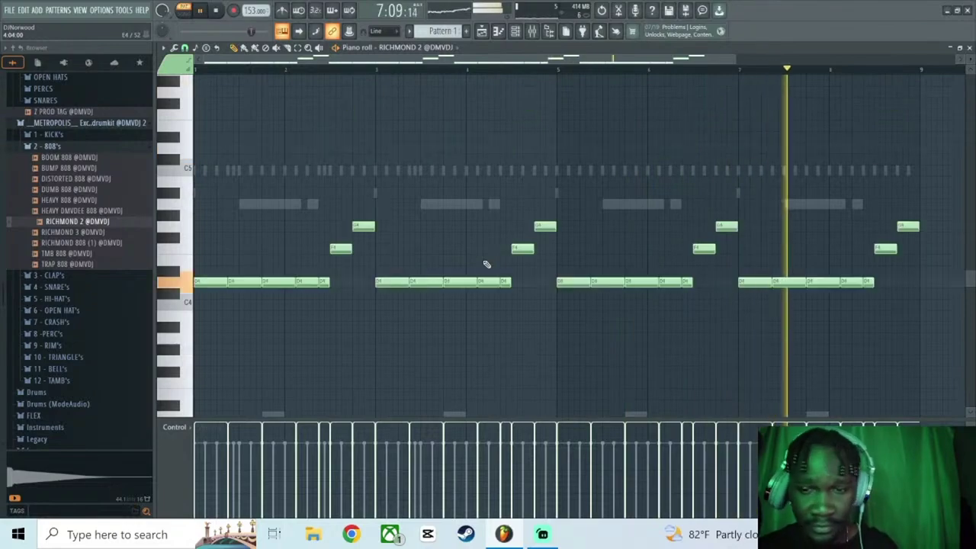
key("ctrl+Up")
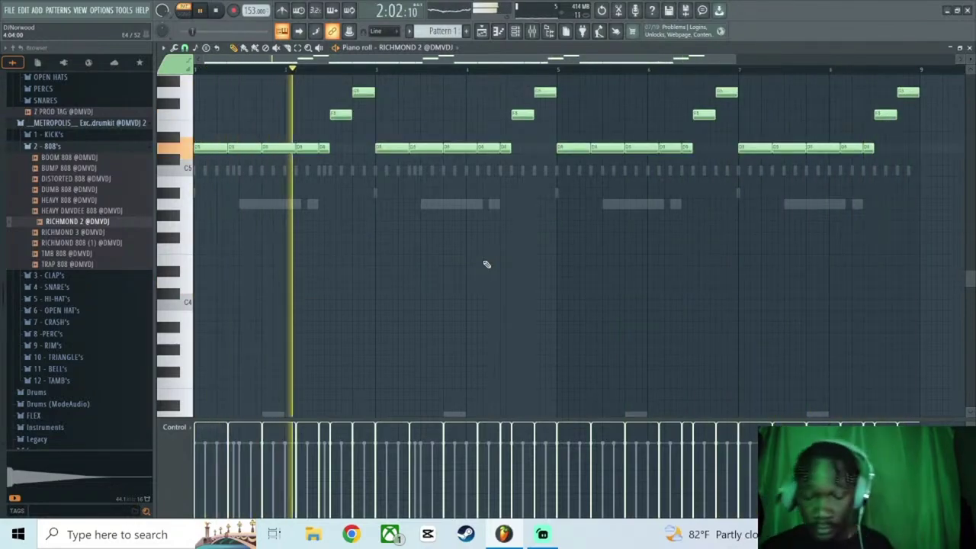
key("ctrl+Down")
key("ctrl+Up")
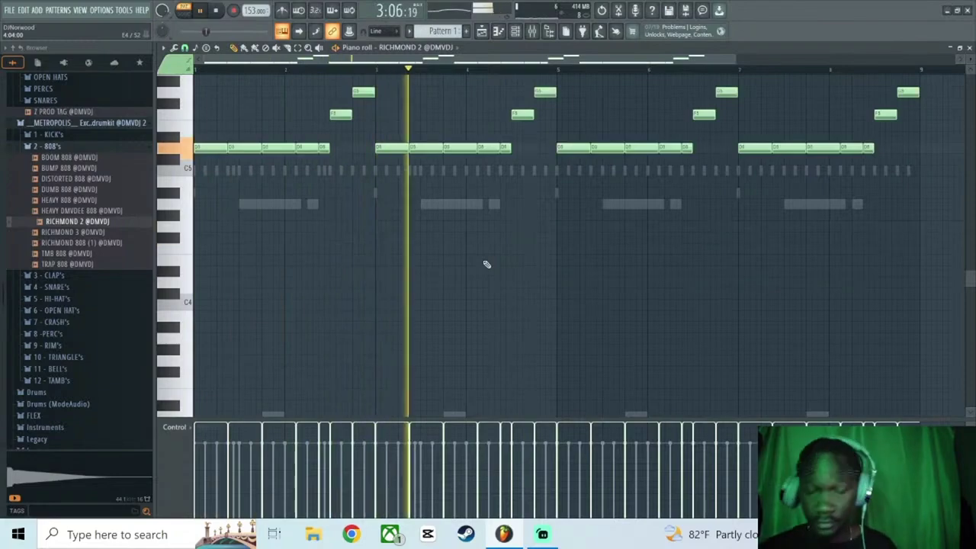
key("ctrl+Down")
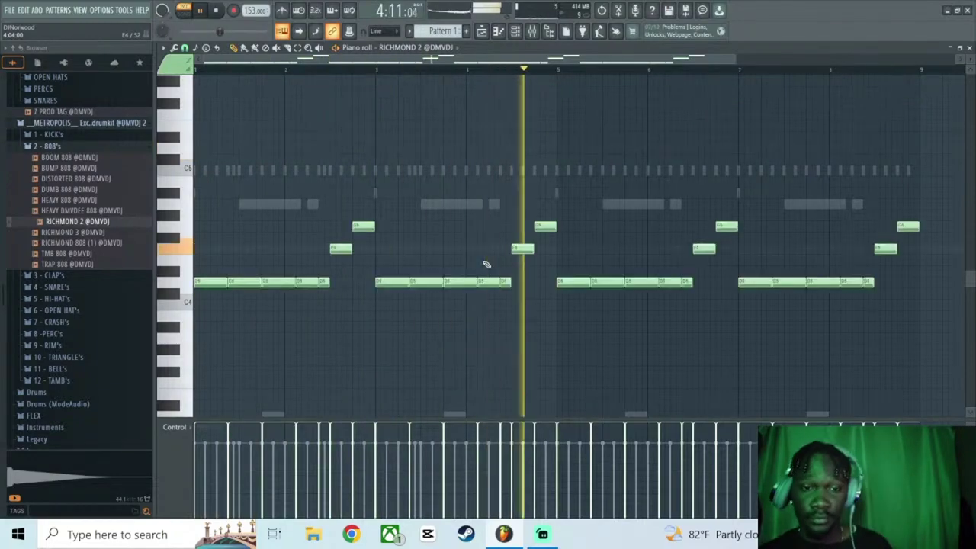
key("ctrl+Up")
key("space")
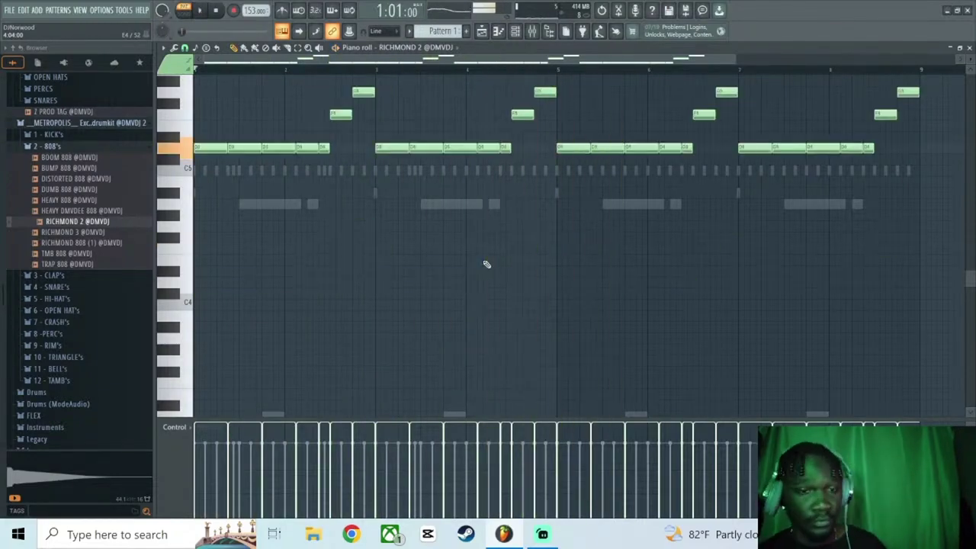
Lower the last RICHMOND 2 notes of bars 4 and 8 to E5 and transpose the whole part down one octave.
scroll(521, 216, "down", 1)
scroll(554, 198, "up", 1)
left_click(547, 93)
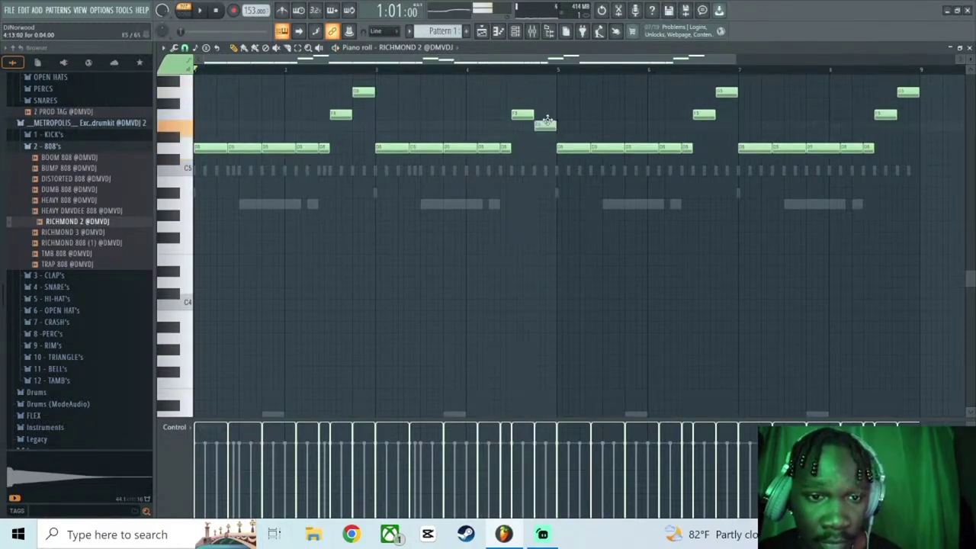
key("space")
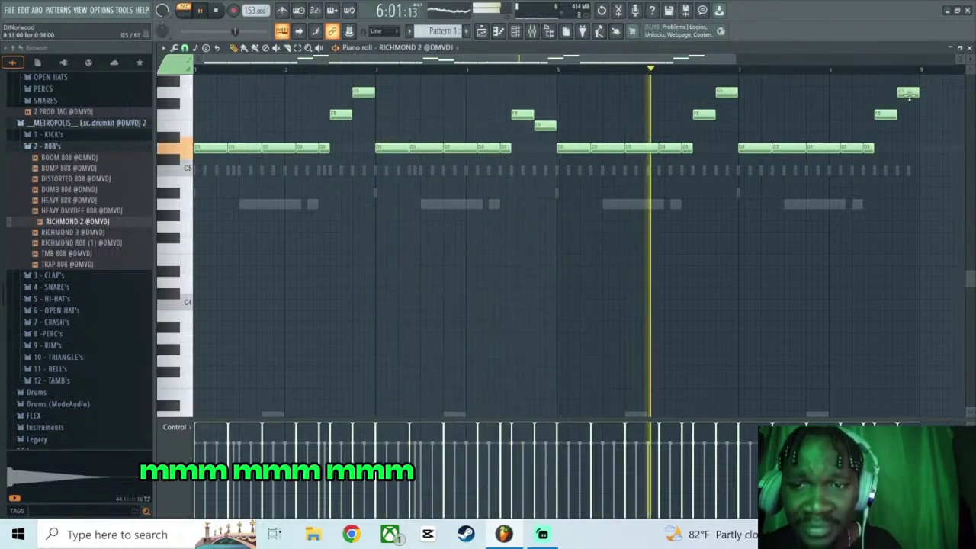
left_click_drag(909, 95, 907, 129)
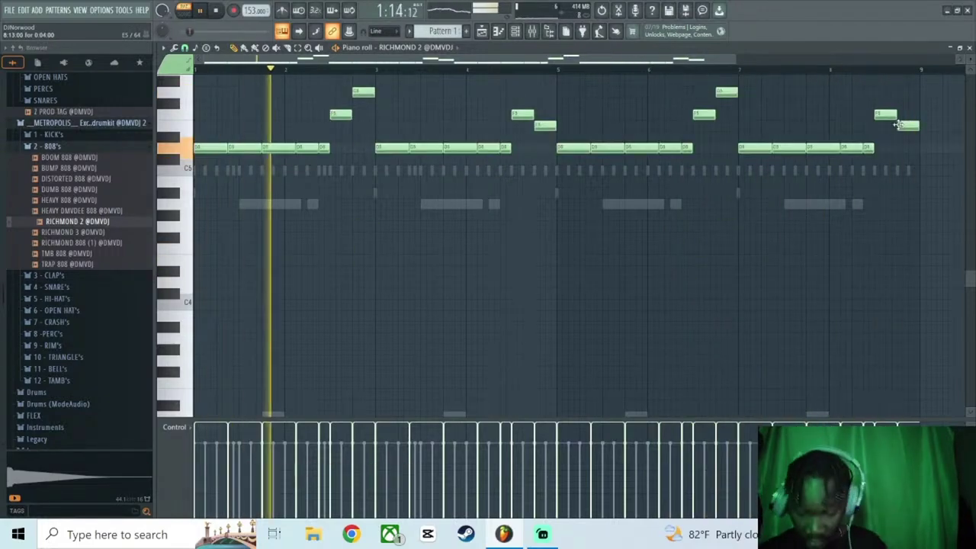
key("ctrl+Down")
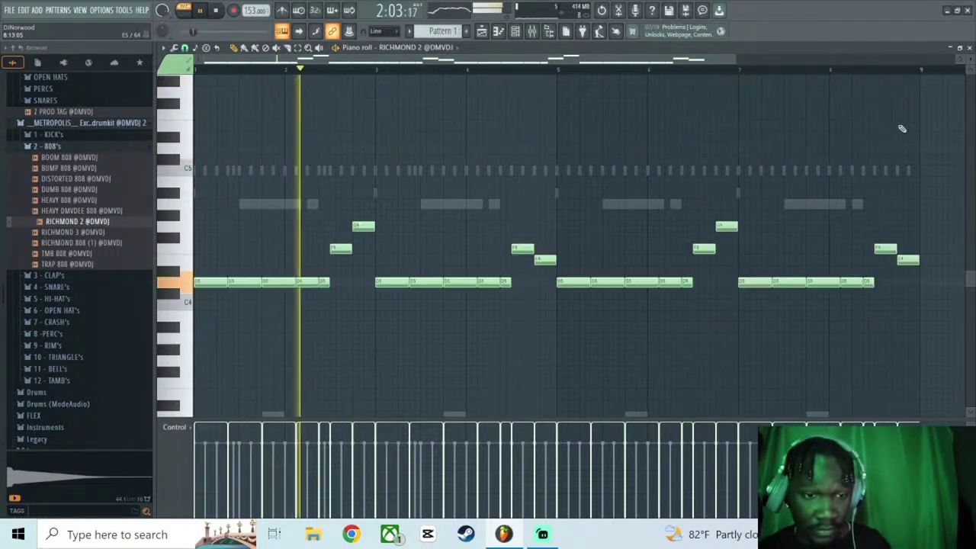
Add a third Xpand!2 channel and load the +70 Voicepad preset from the Soft Pads category.
left_click(515, 32)
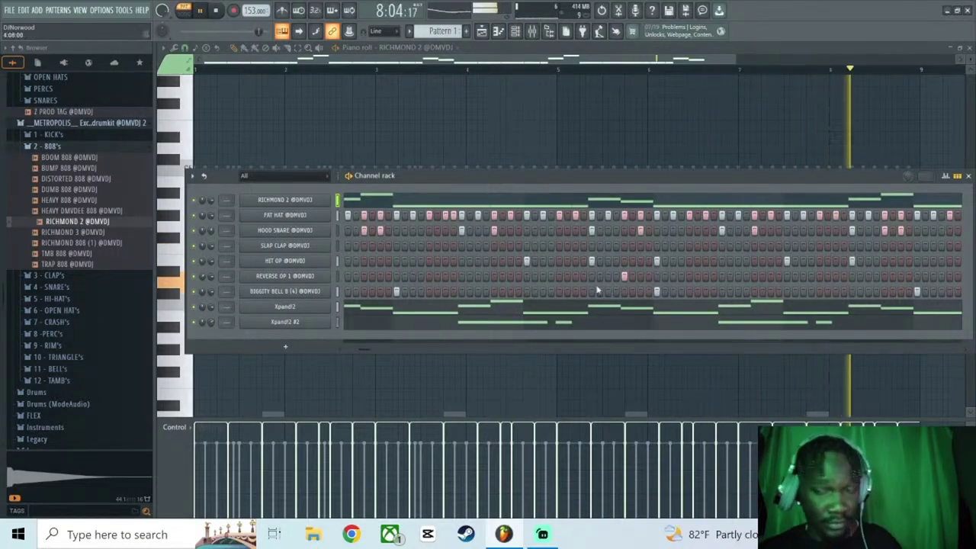
left_click(968, 176)
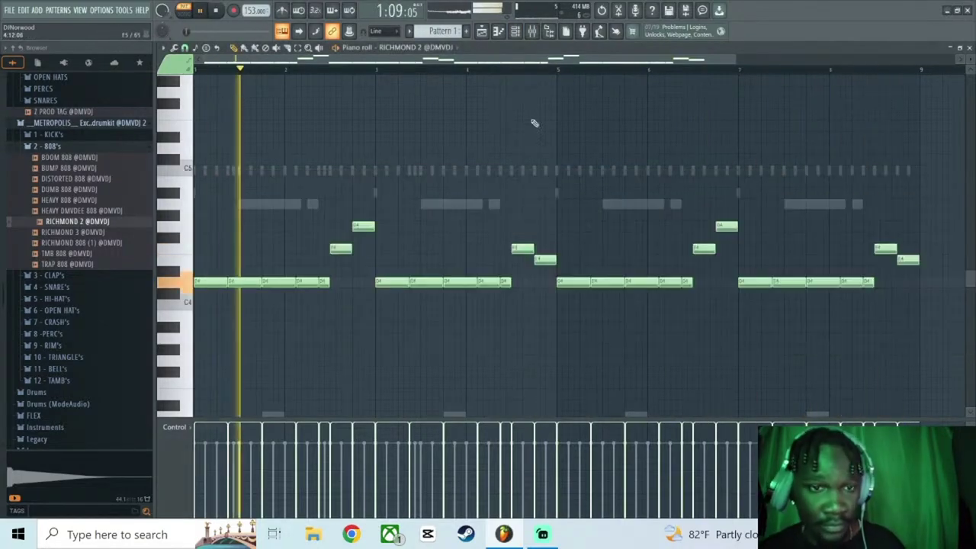
left_click(515, 32)
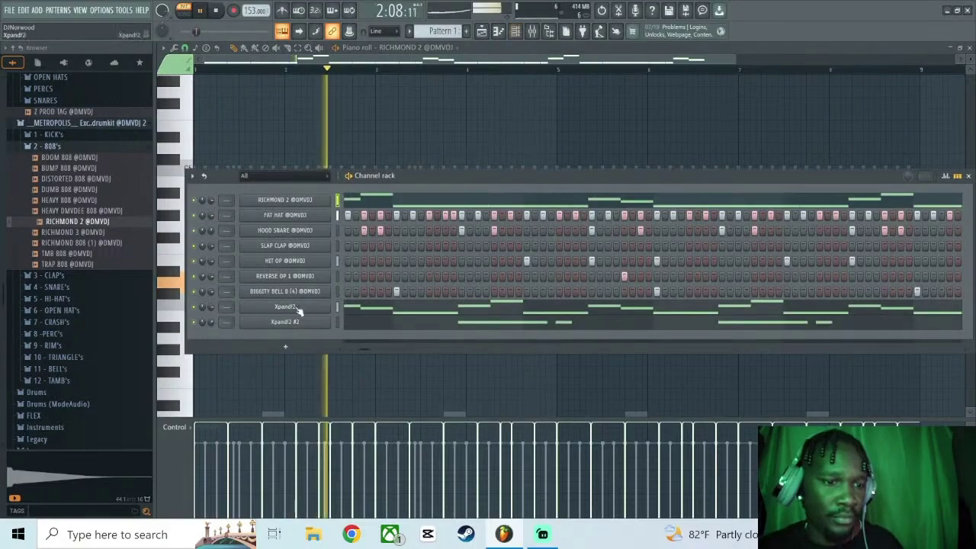
left_click(276, 344)
left_click(348, 190)
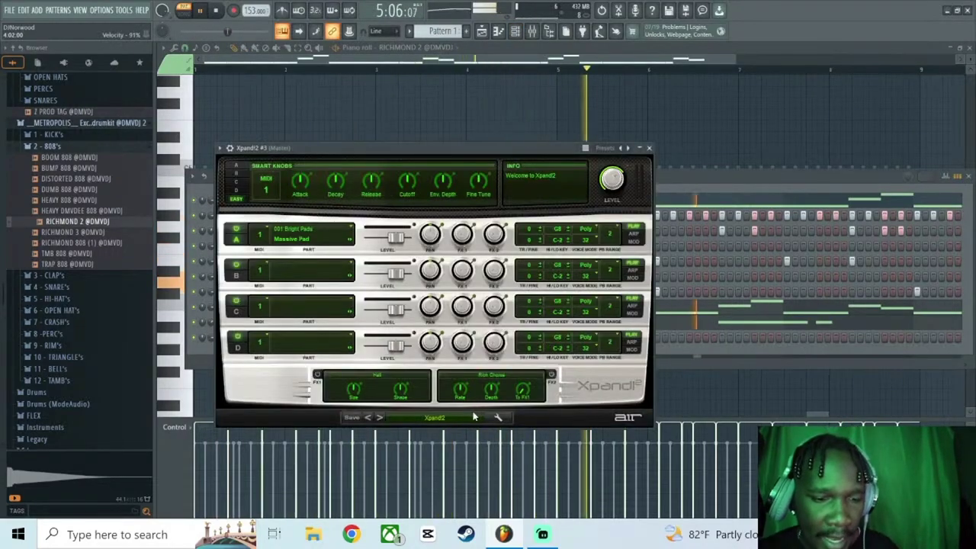
left_click(404, 419)
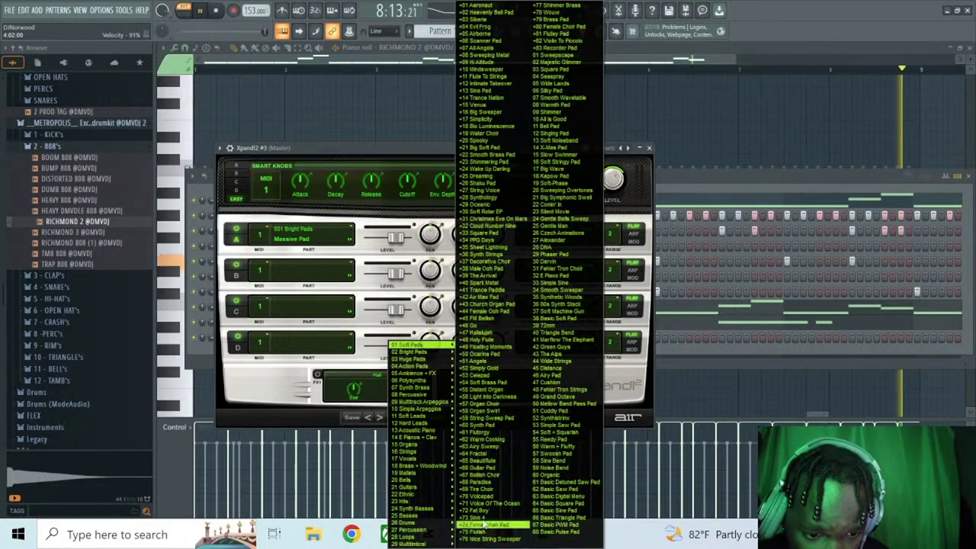
left_click(492, 496)
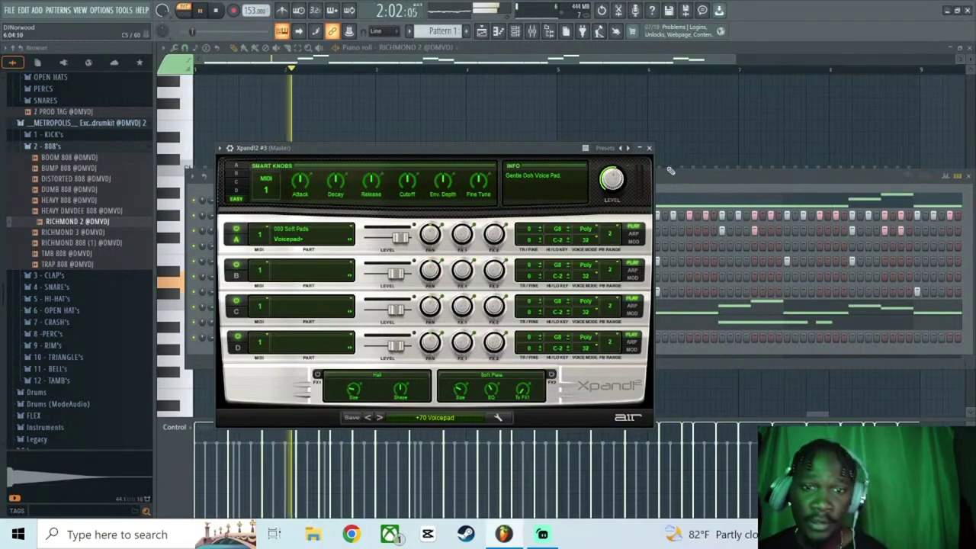
left_click(649, 148)
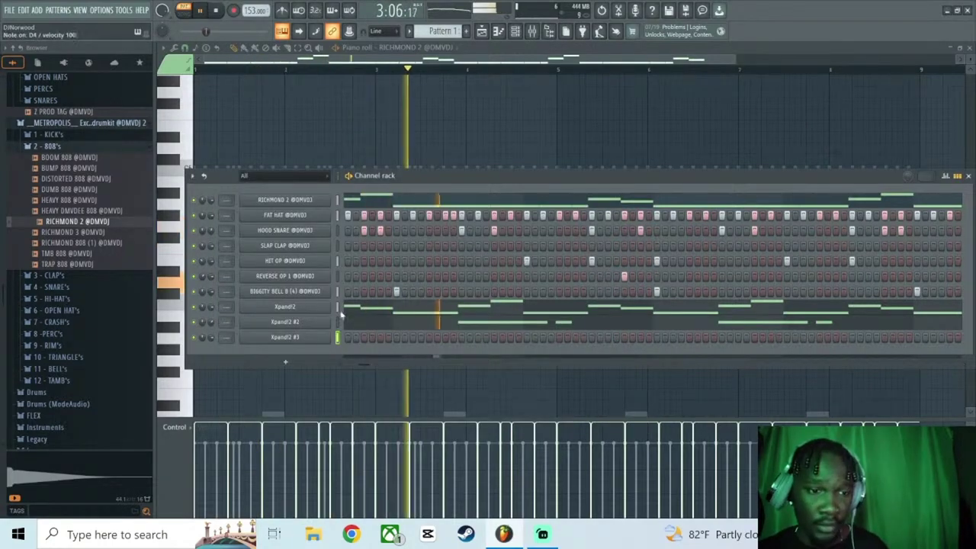
Create two adjacent one-beat A5 notes for the Xpand!2 #3 channel from the start of bar 1.
right_click(327, 339)
left_click(351, 336)
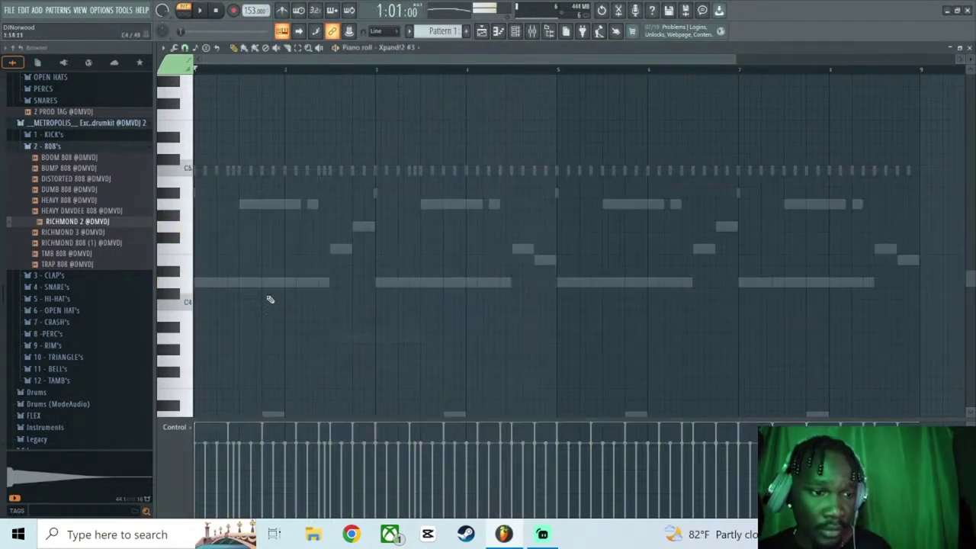
scroll(196, 150, "up", 5)
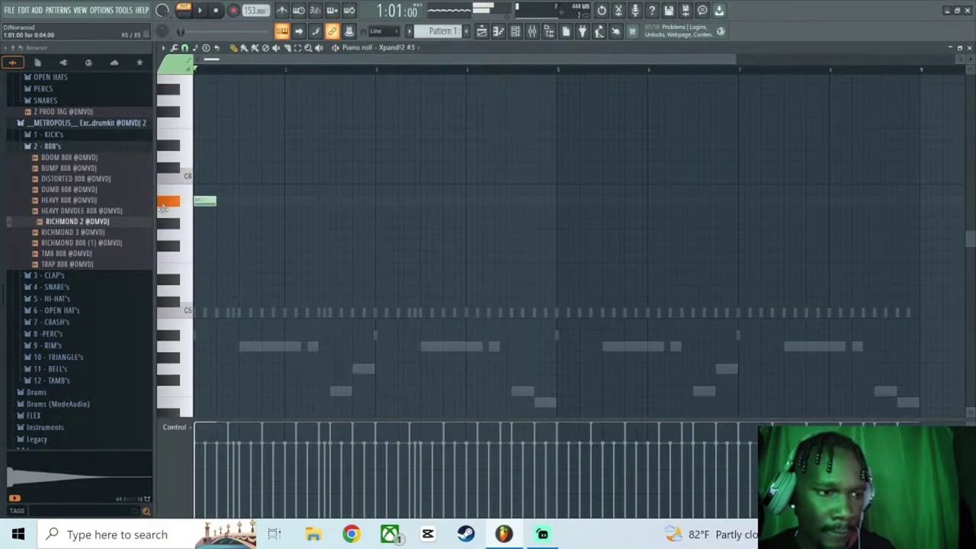
key("space")
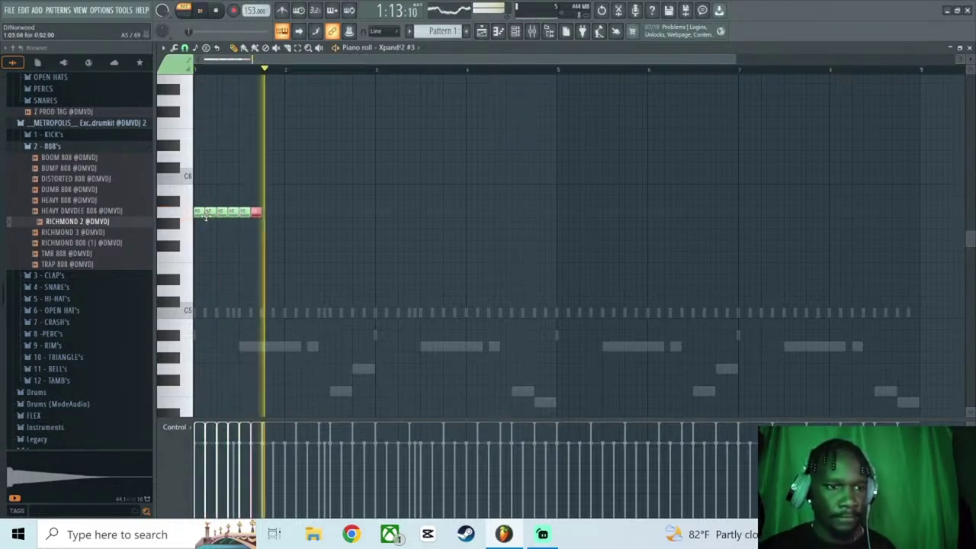
key("space")
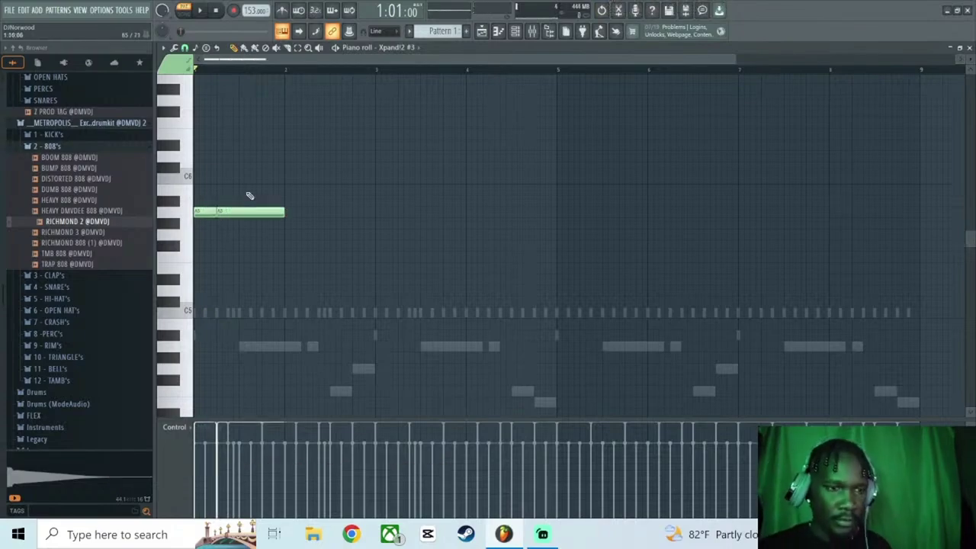
key("space")
left_click_drag(284, 212, 241, 212)
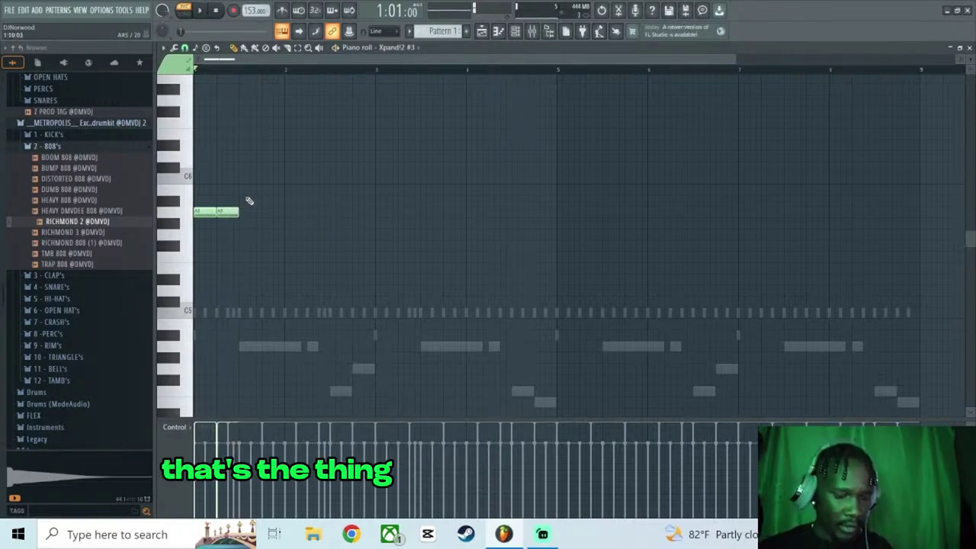
Duplicate the Xpand!2 #3 A5 notes repeatedly to fill all eight bars.
key("ctrl+b")
key("ctrl+b")
key("ctrl+b")
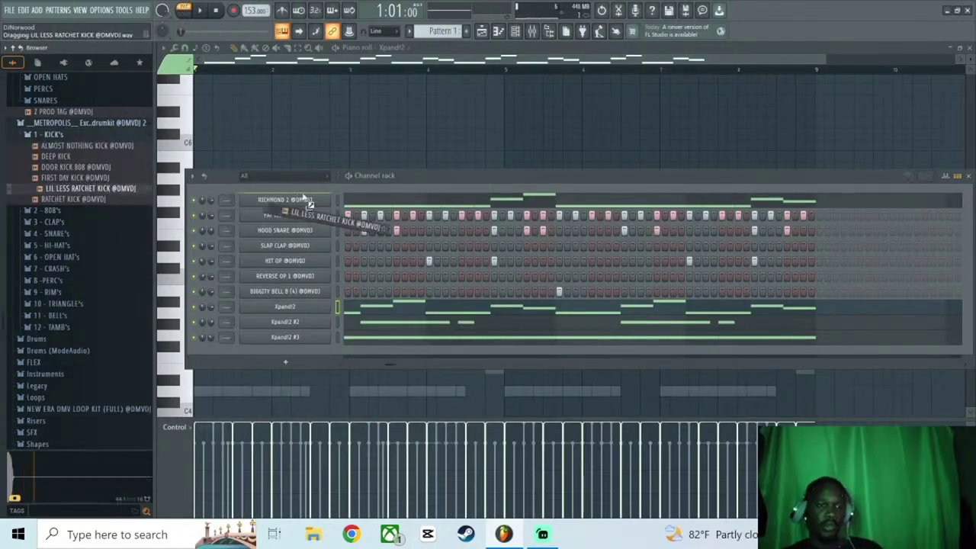
Add the LIL LESS RATCHET KICK sample as a channel above RICHMOND 2, fill every 8 steps and play the pattern.
left_click_drag(309, 204, 307, 202)
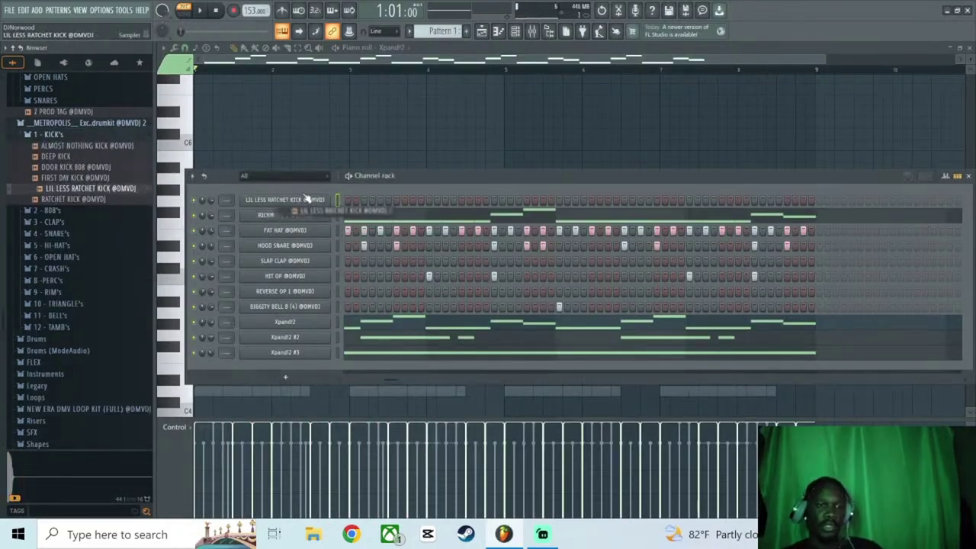
right_click(309, 206)
left_click(452, 251)
key("space")
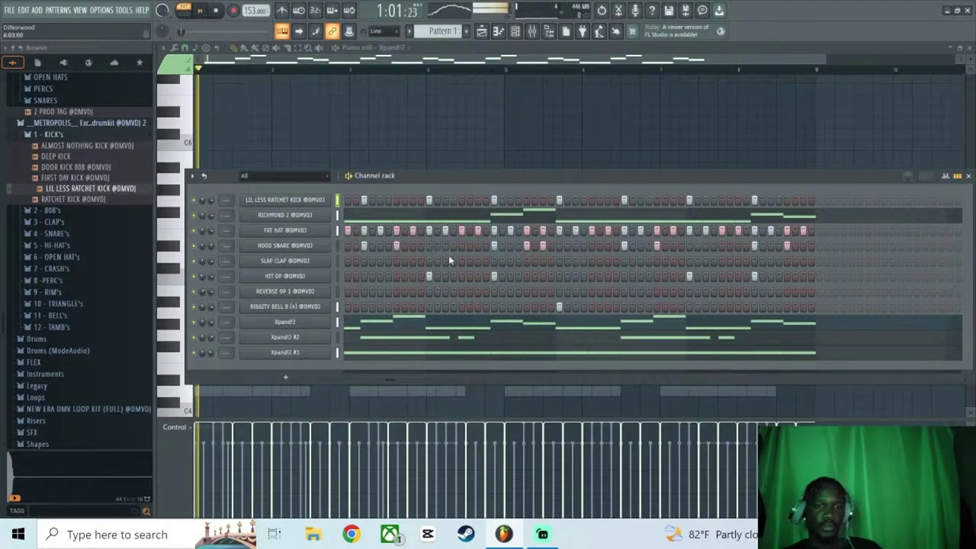
Try filling the LIL LESS RATCHET KICK channel every 4 steps and every 2 steps during playback, and refill it every 8 steps.
left_click_drag(393, 379, 342, 384)
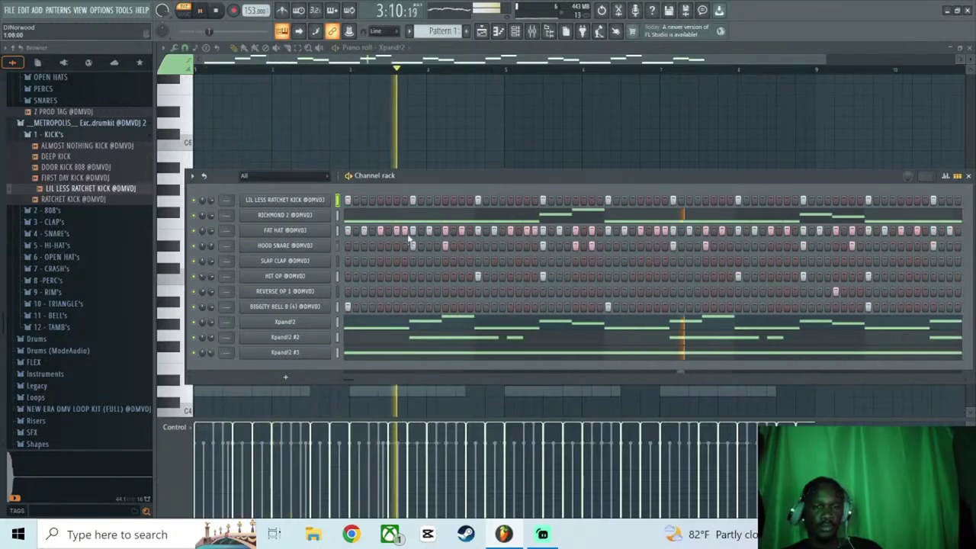
right_click(347, 202)
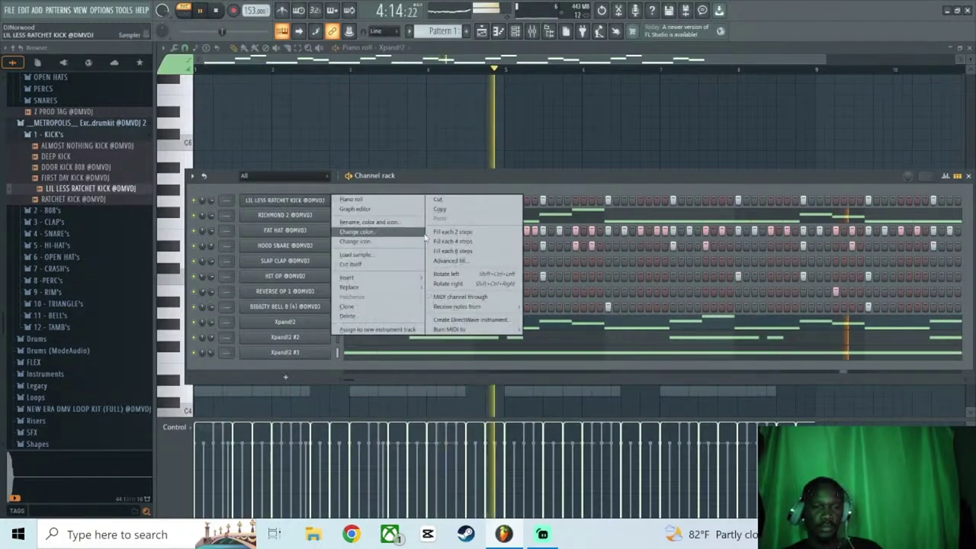
left_click(451, 243)
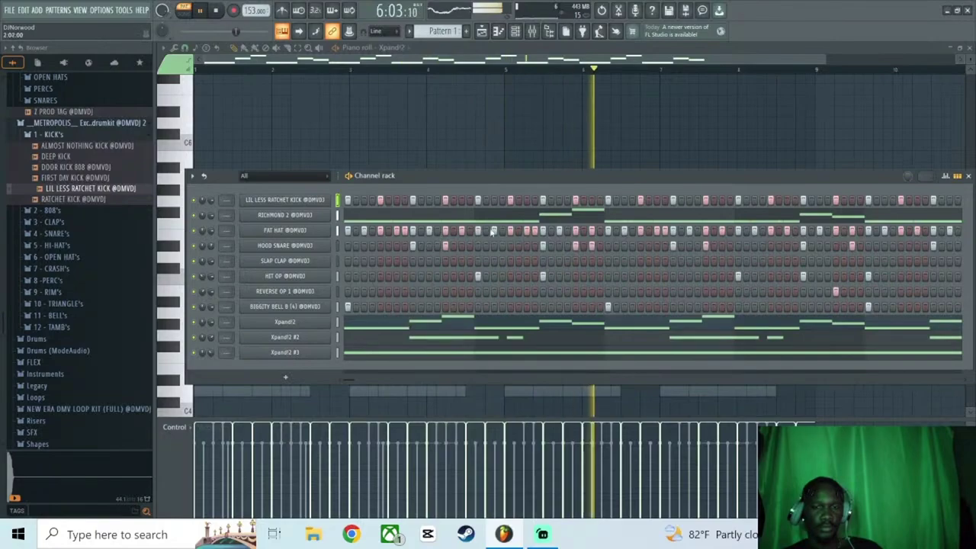
right_click(320, 201)
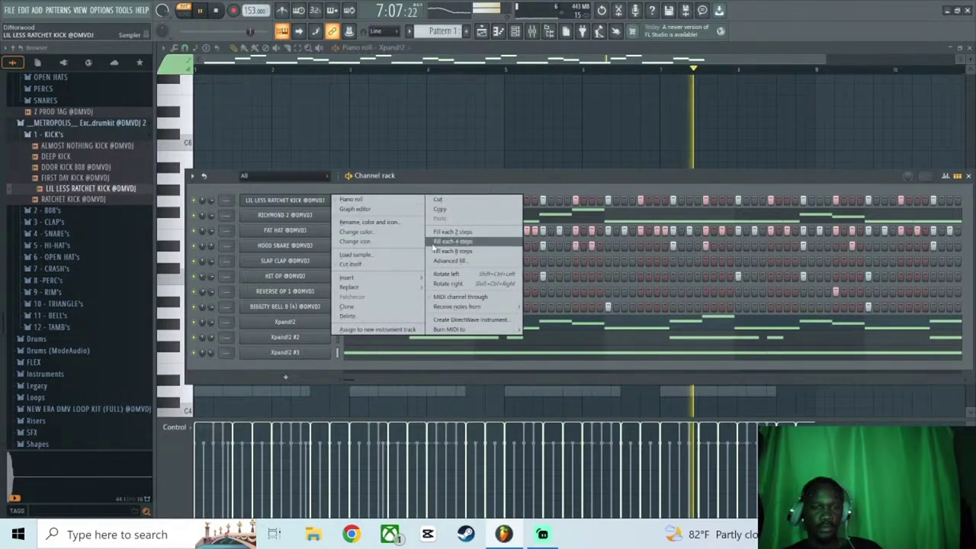
left_click(451, 227)
right_click(307, 204)
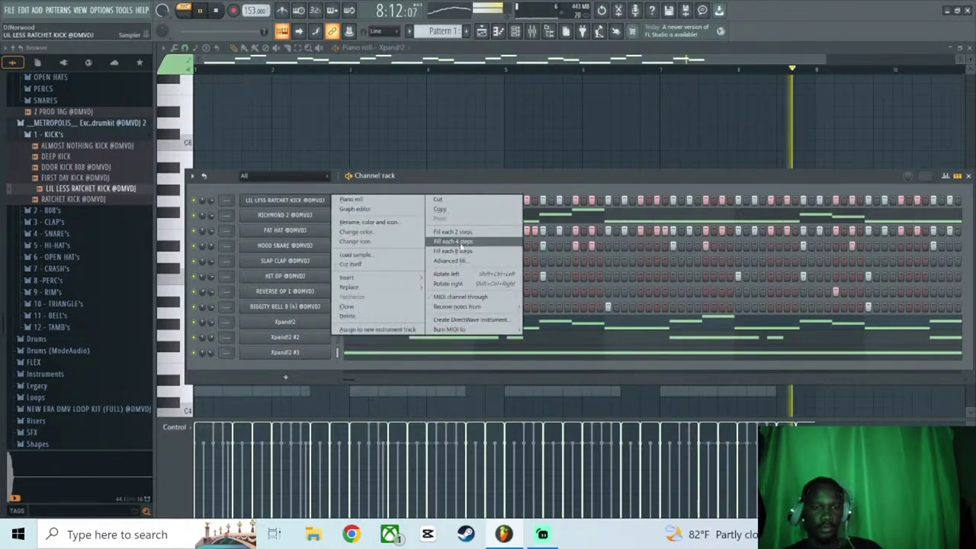
left_click(467, 254)
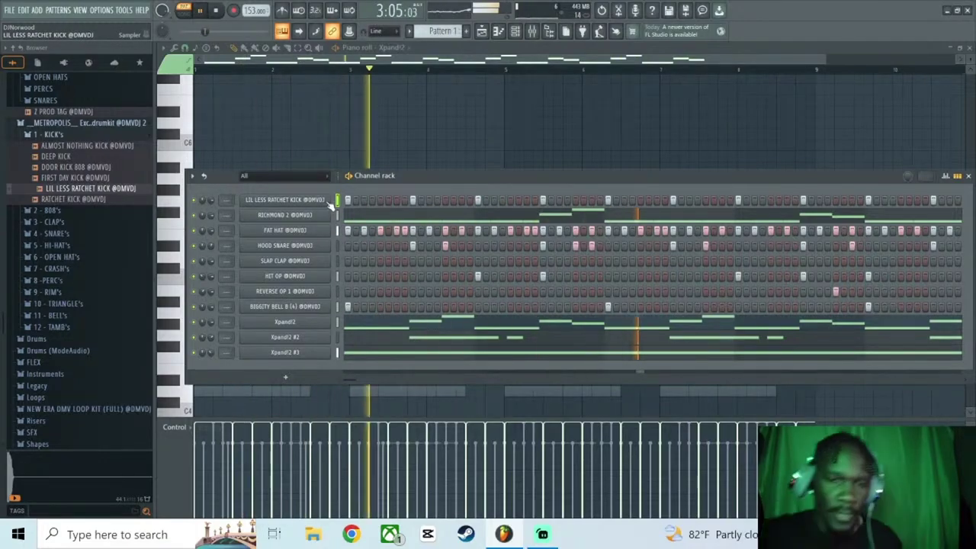
key("space")
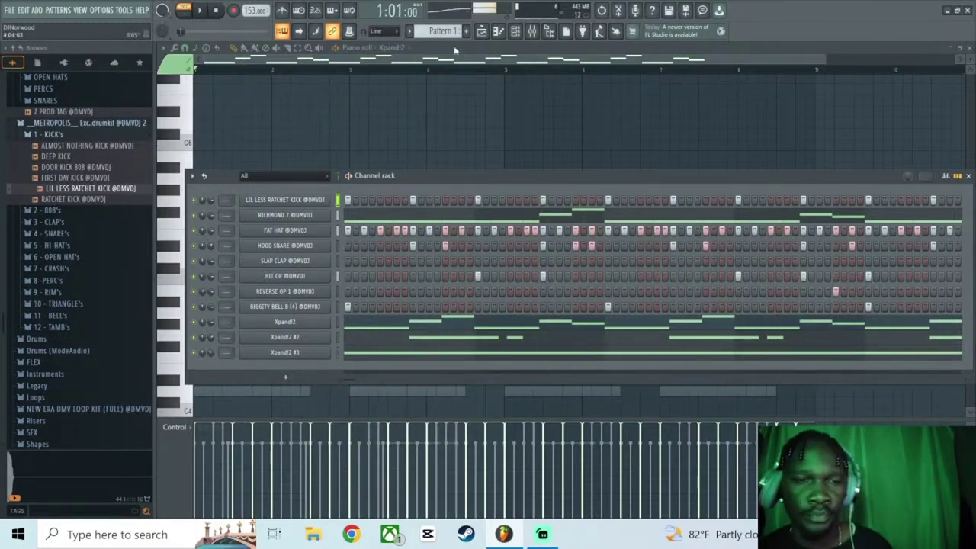
left_click(481, 31)
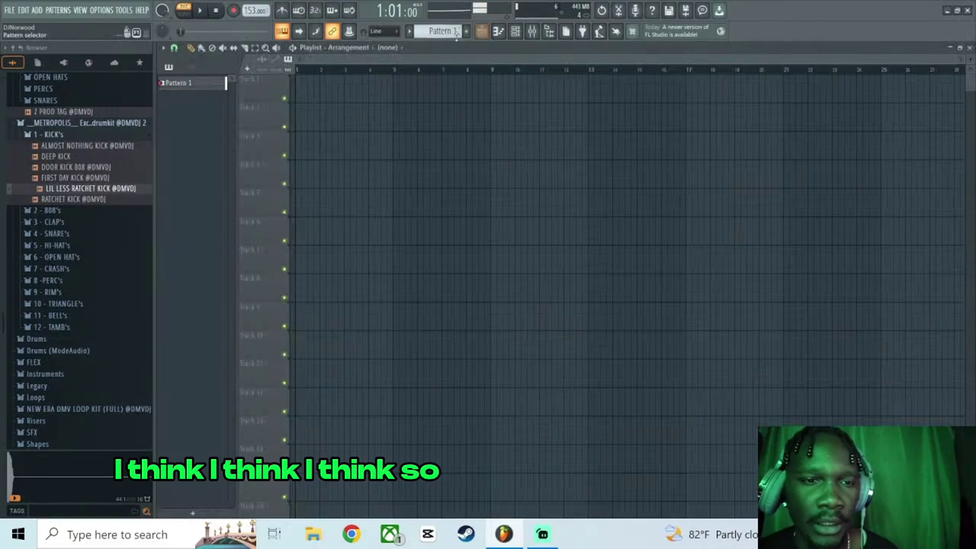
right_click(186, 85)
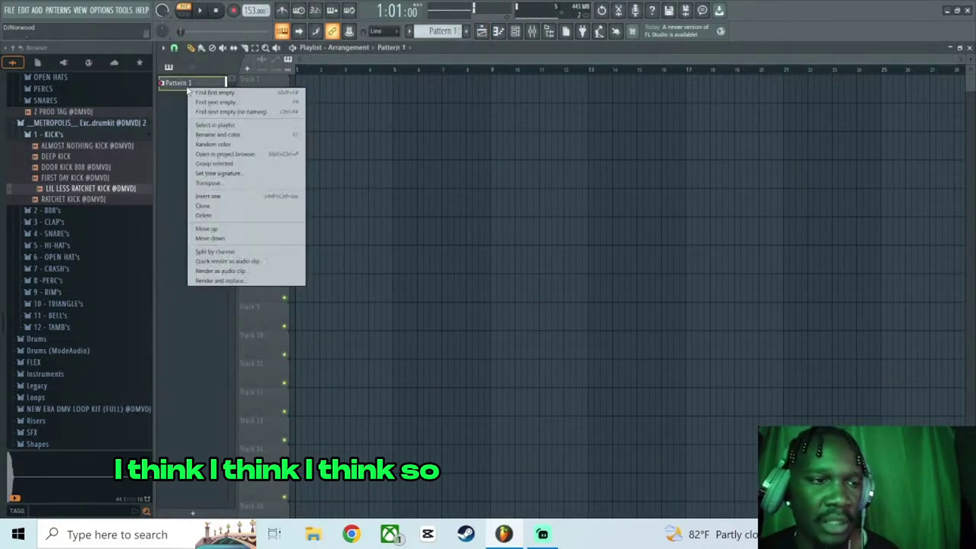
left_click(516, 32)
Copy the RICHMOND 2 notes into the LIL LESS RATCHET KICK channel, open them in the piano roll and play the pattern.
right_click(315, 219)
left_click(430, 232)
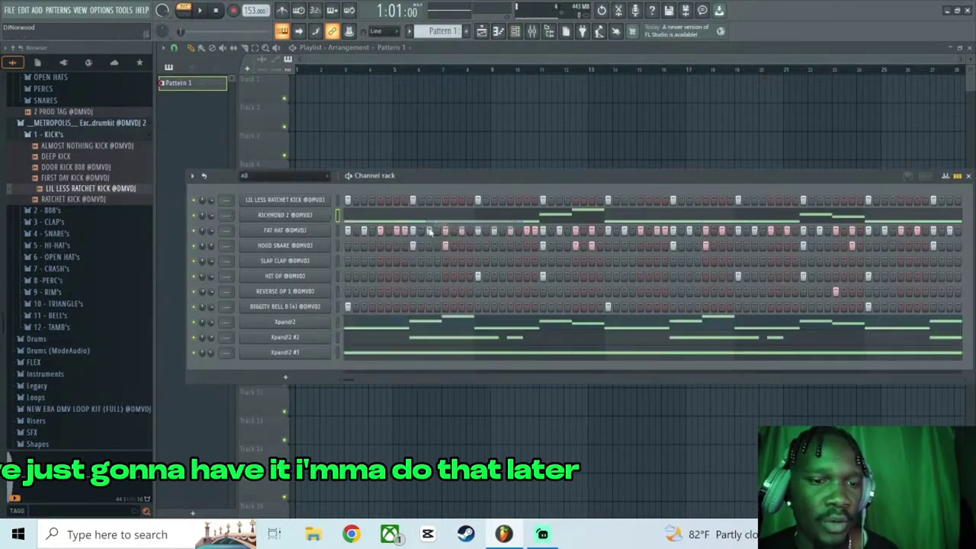
right_click(311, 203)
left_click(439, 220)
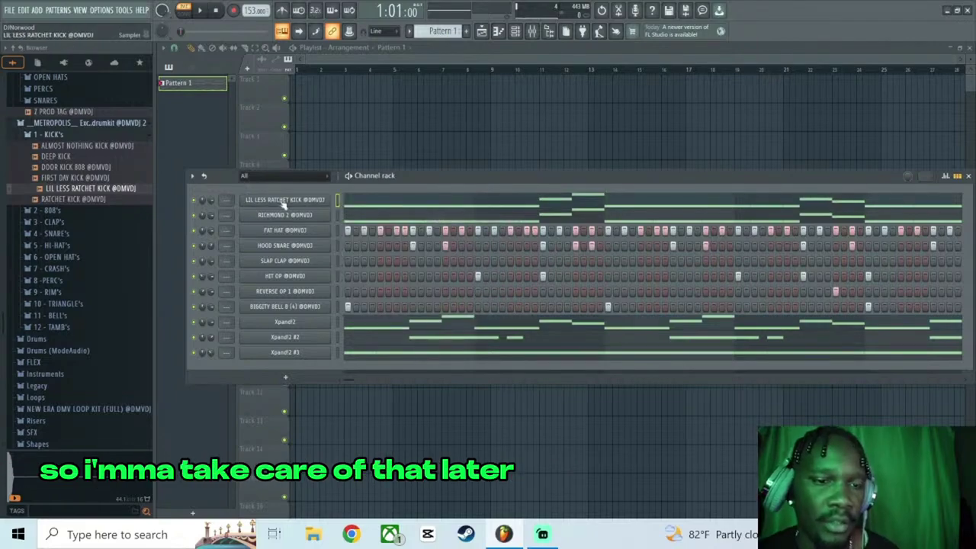
left_click(377, 212)
key("space")
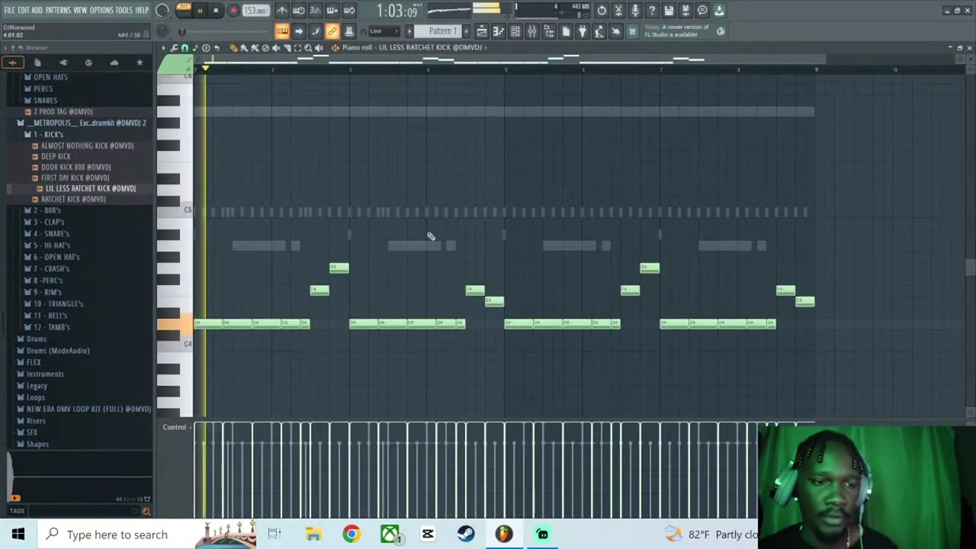
Try transposing all LIL LESS RATCHET KICK notes up six semitones while the pattern plays.
scroll(431, 237, "down", 2)
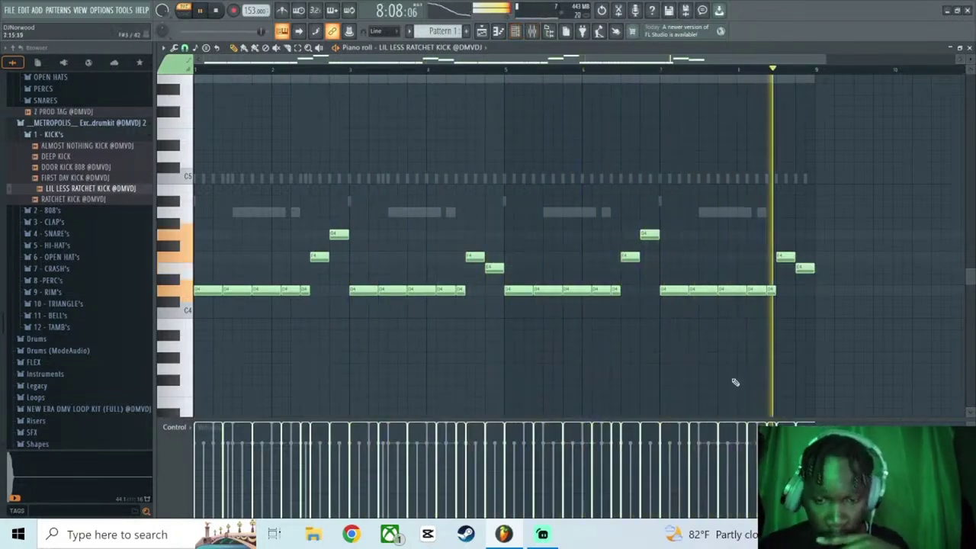
key("shift+Up")
key("shift+Up")
key("shift+Up")
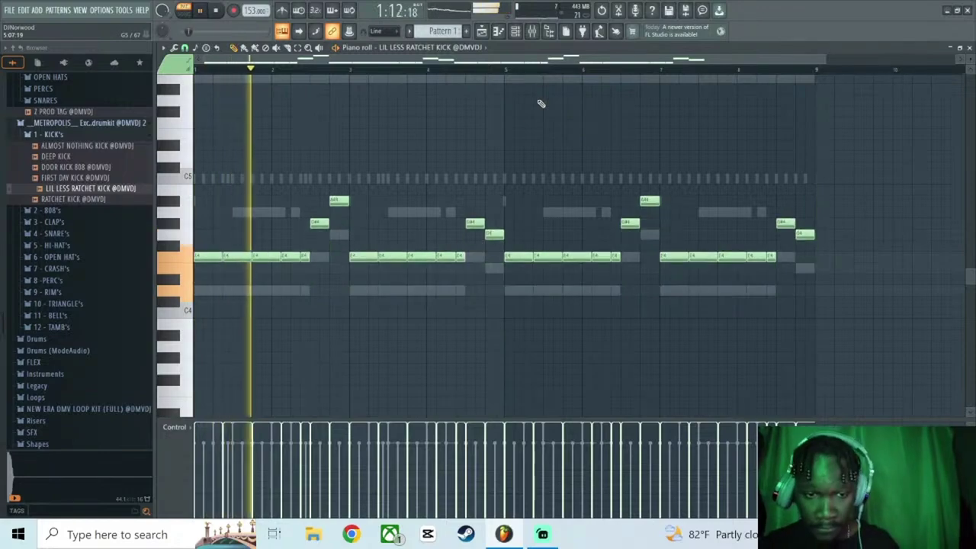
key("shift+Up")
key("shift+Up")
key("shift+Up")
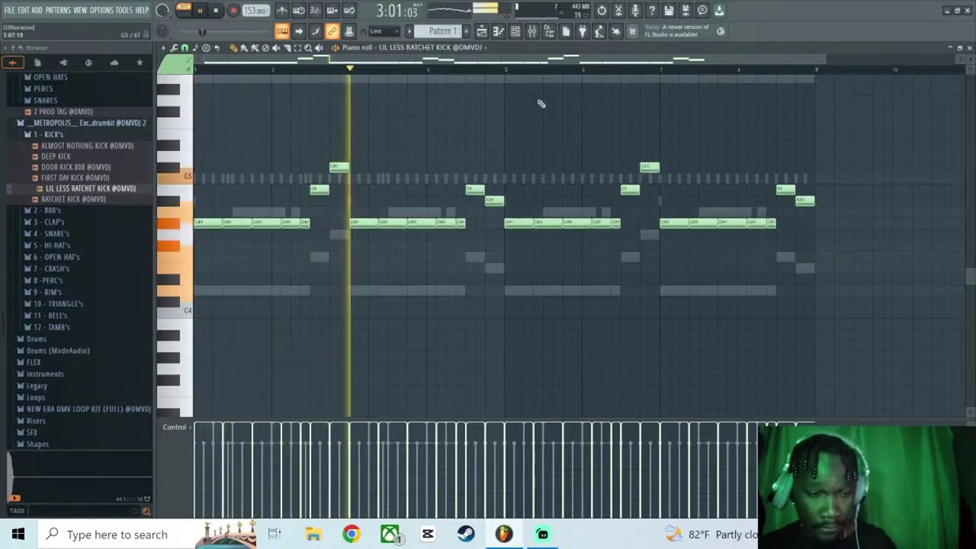
Transpose the LIL LESS RATCHET KICK notes back down six semitones, listen to the pattern and stop playback.
key("shift+Down")
key("shift+Down")
key("shift+Down")
key("shift+Down")
key("shift+Down")
key("shift+Down")
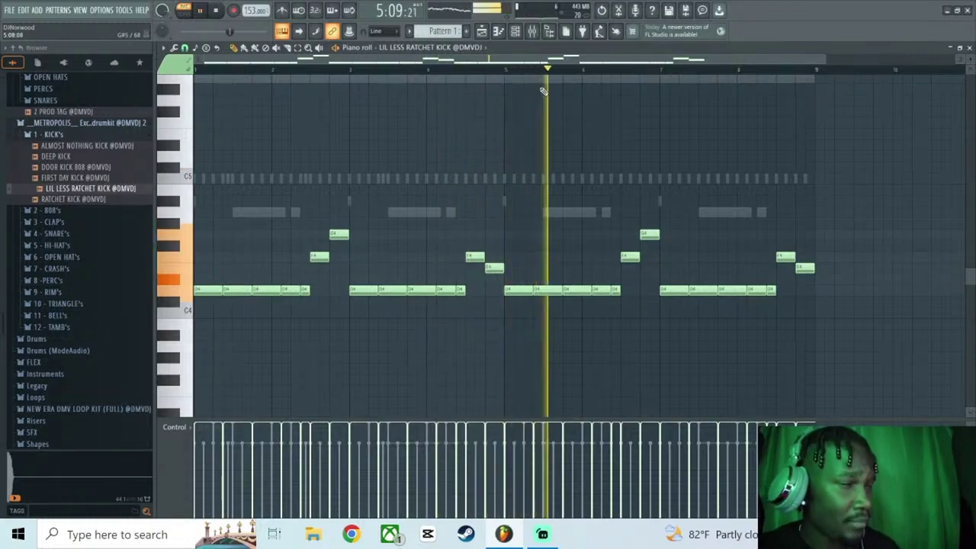
key("space")
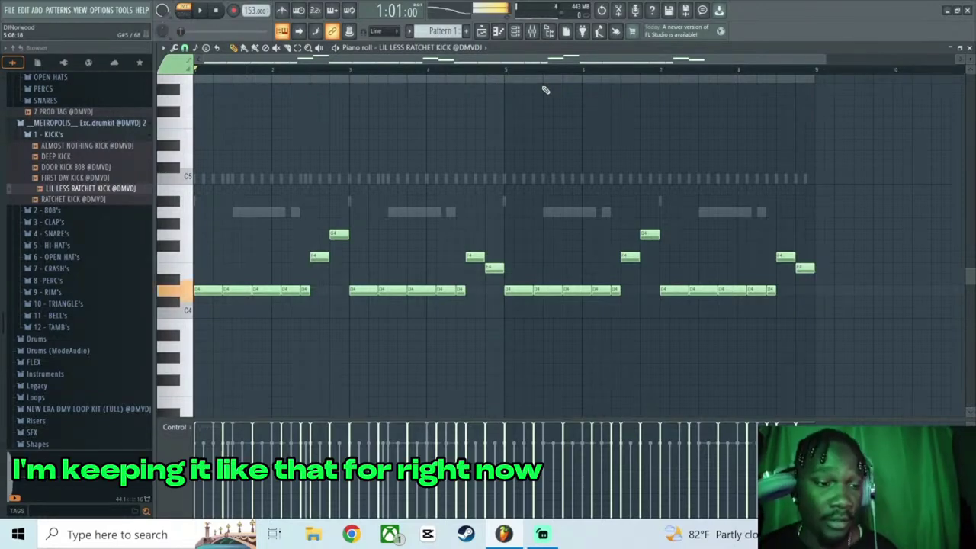
Play the pattern and add the MECCA RIDE sample from the 10 - TRIANGLE's folder as a channel above BIGGITY BELL B (4).
key("space")
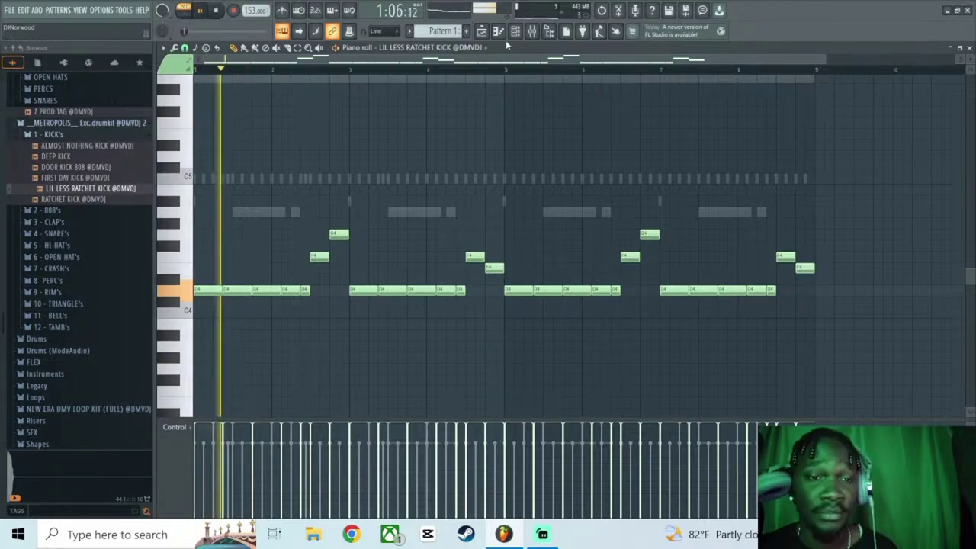
left_click(519, 34)
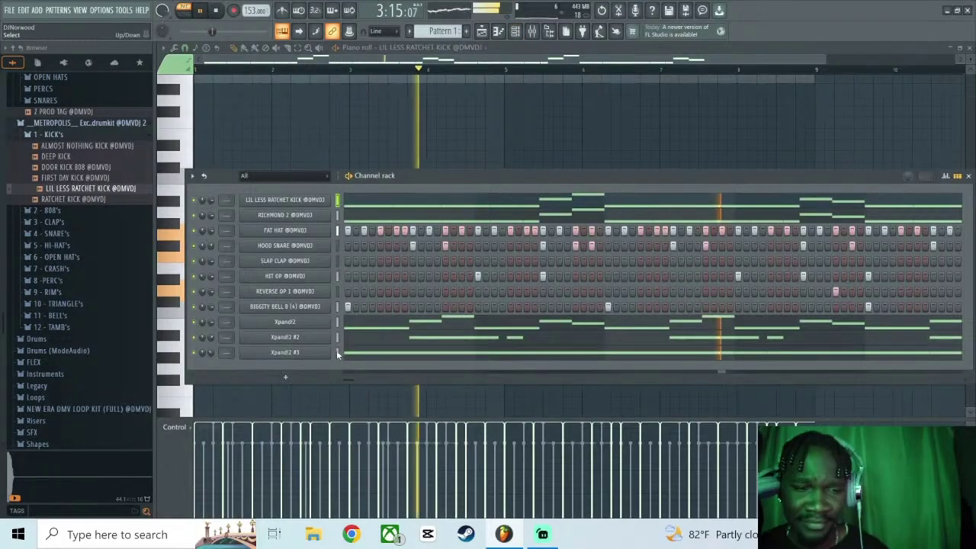
left_click(84, 138)
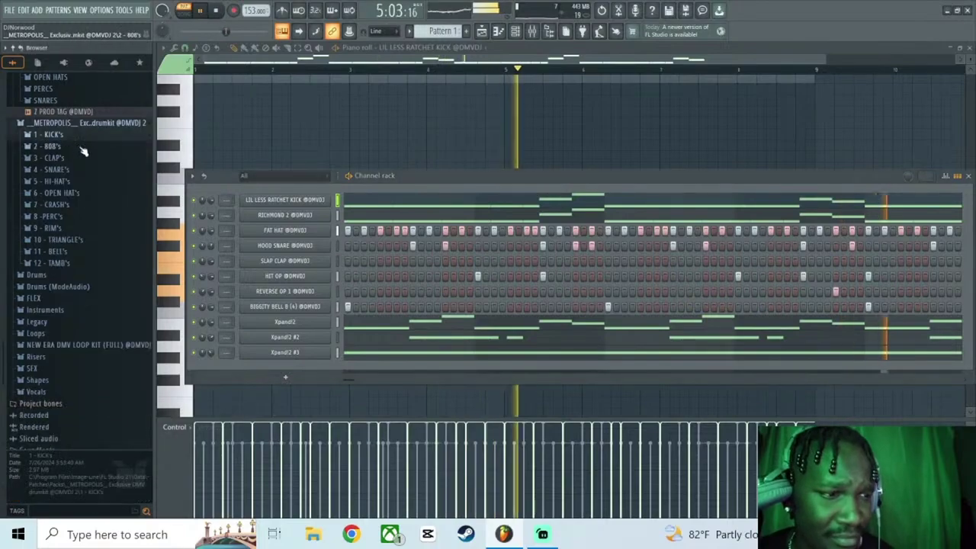
scroll(86, 157, "down", 2)
scroll(93, 183, "up", 2)
left_click(93, 256)
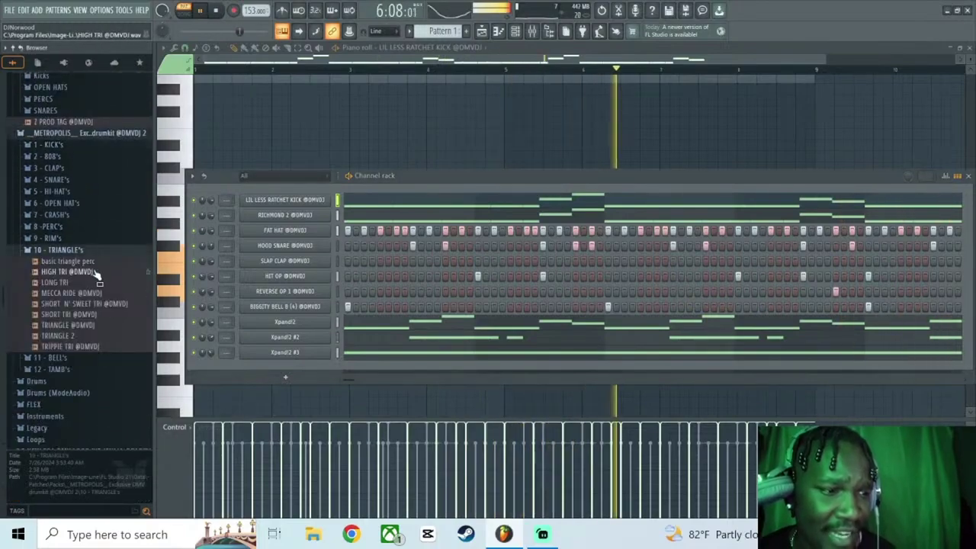
left_click(104, 294)
left_click_drag(104, 294, 313, 311)
Fill the MECCA RIDE channel every 8 steps and set its sample's silence trimming threshold to about 66%.
right_click(313, 313)
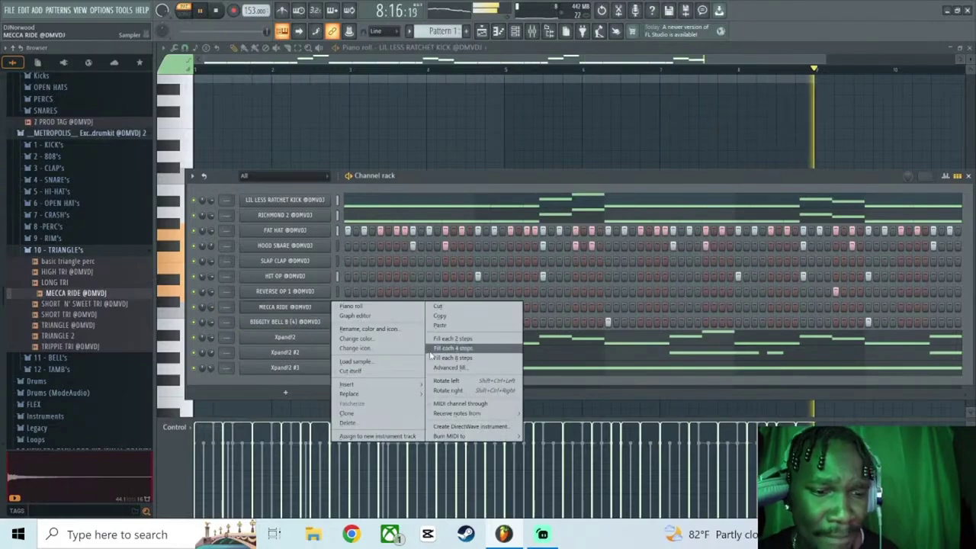
left_click(443, 358)
left_click(305, 308)
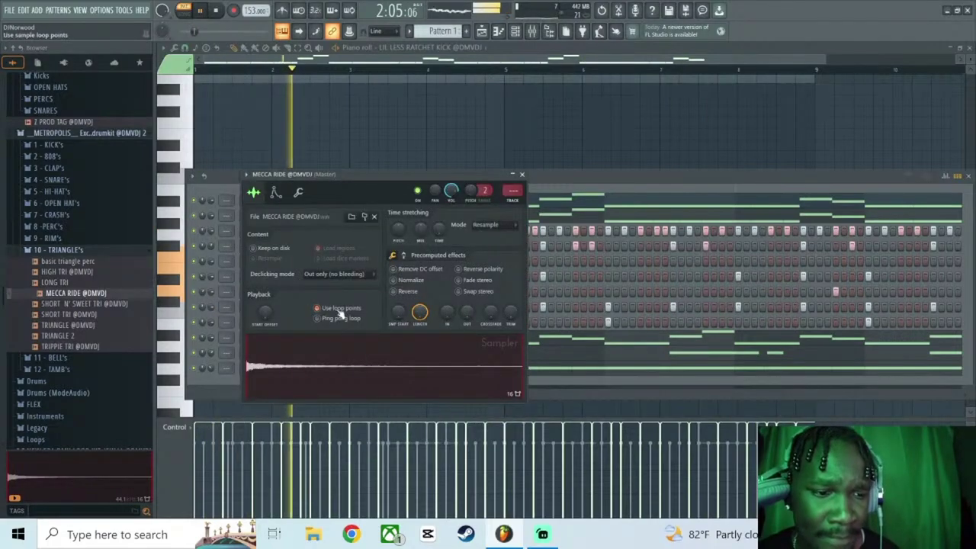
left_click(522, 174)
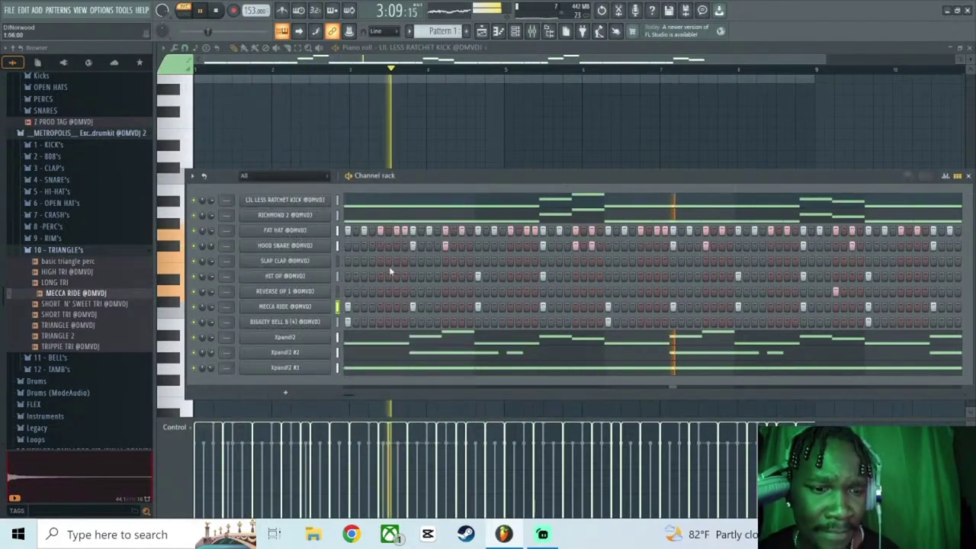
left_click(328, 309)
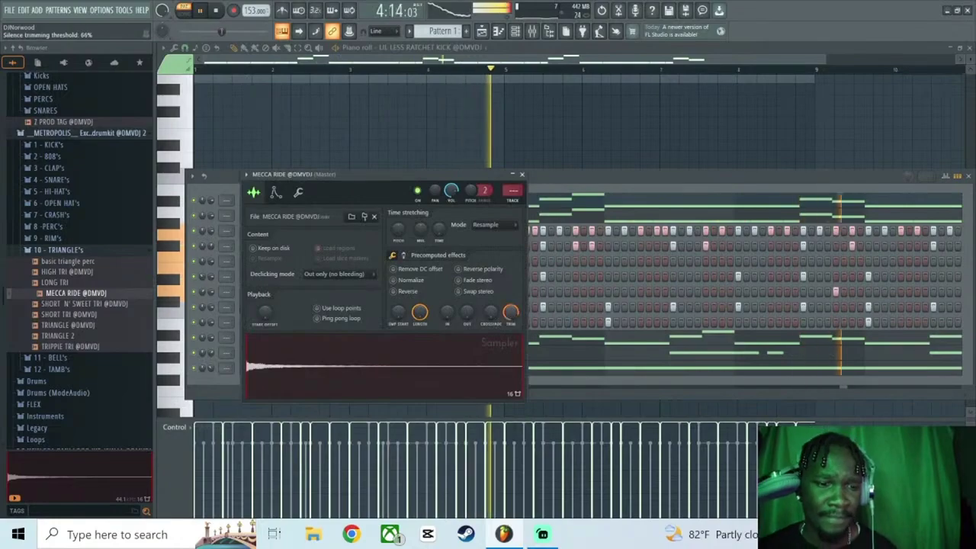
left_click(522, 174)
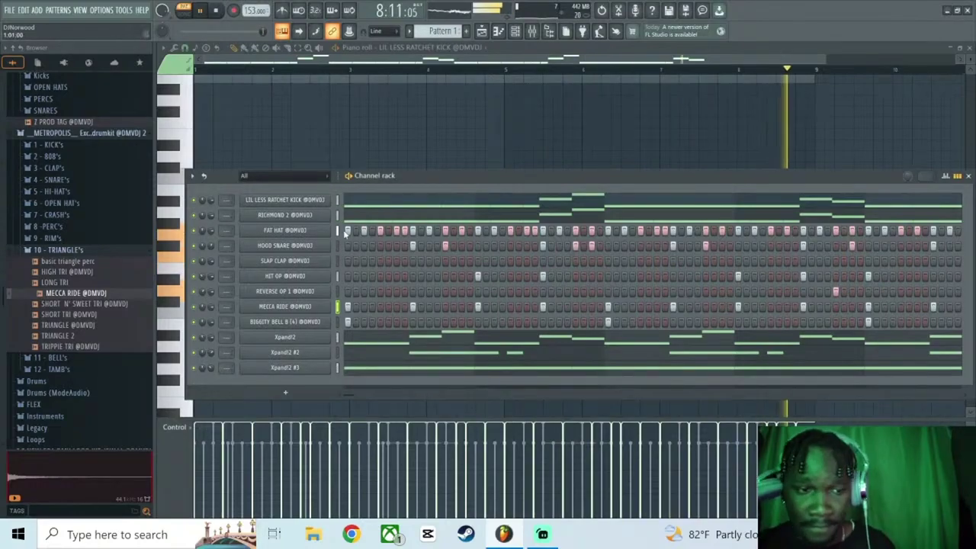
Clone Pattern 1 to make a second pattern with the same contents.
left_click(481, 30)
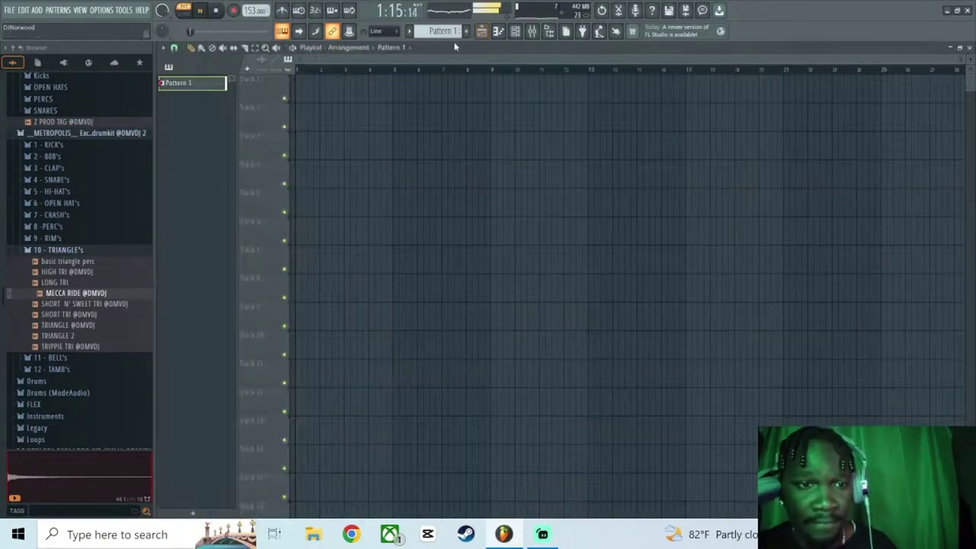
right_click(216, 88)
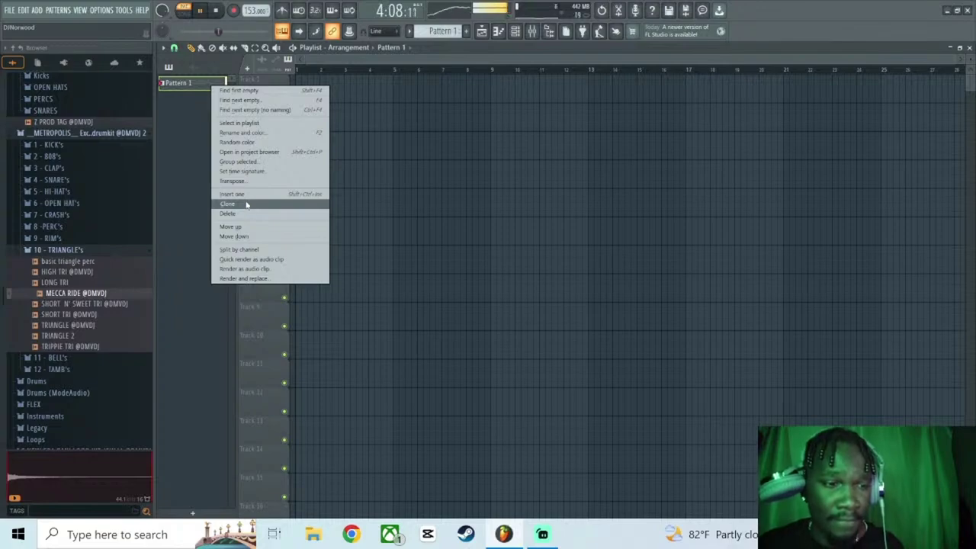
left_click(184, 199)
left_click(409, 31)
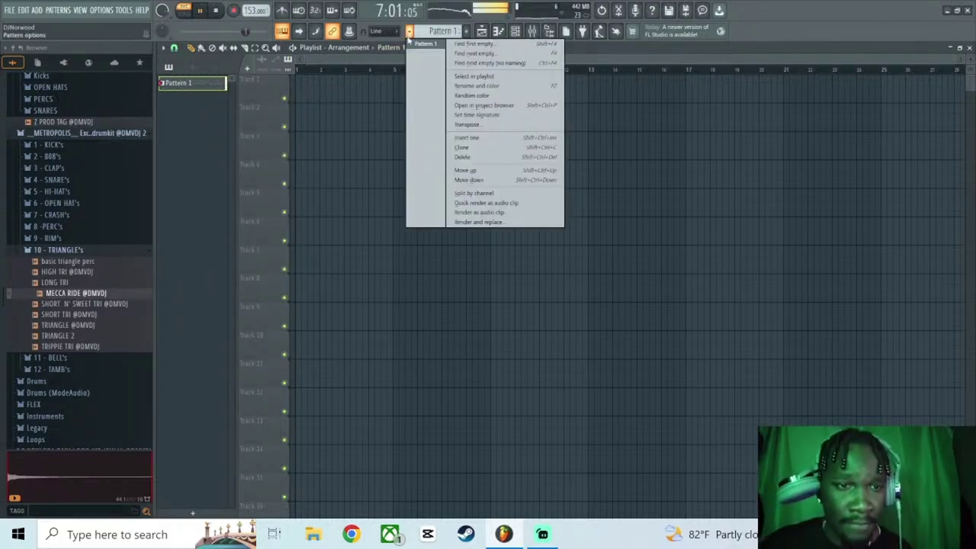
left_click(226, 115)
left_click(409, 33)
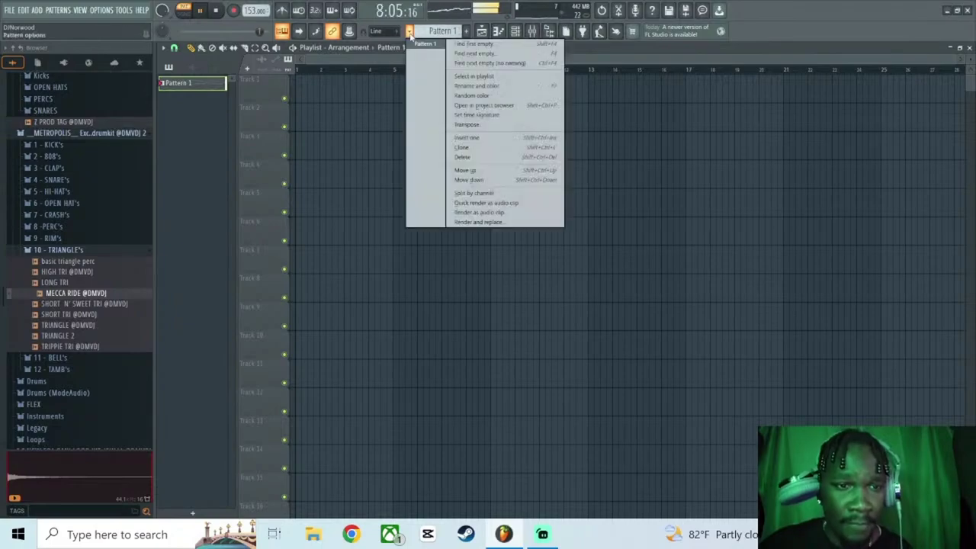
key("c")
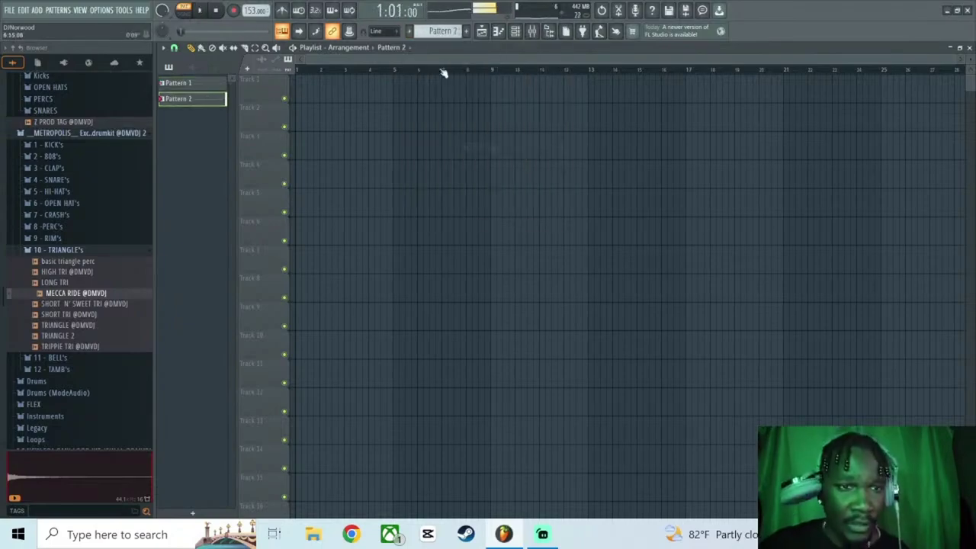
Fill the LIL LESS RATCHET KICK channel every 8 steps in Pattern 2 and play the pattern.
left_click(516, 30)
right_click(334, 200)
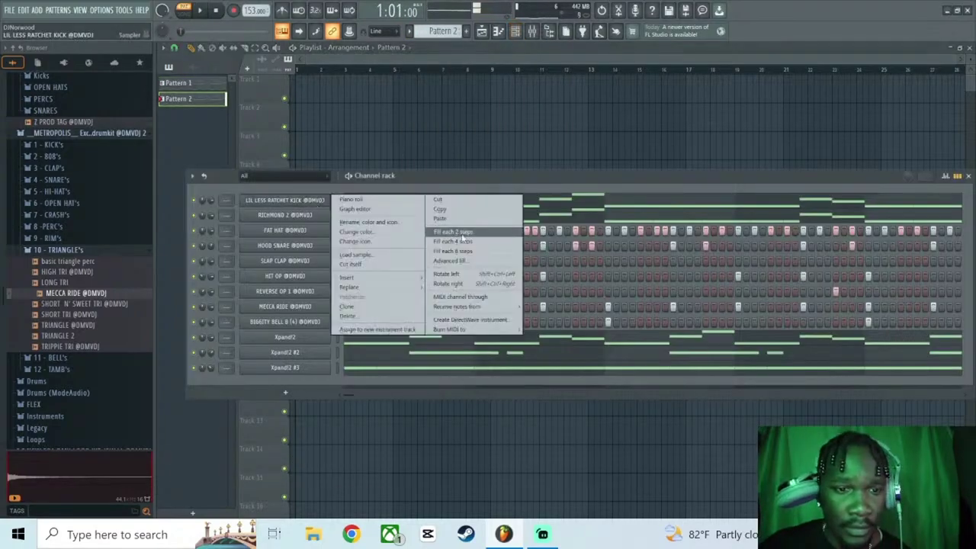
left_click(464, 252)
key("space")
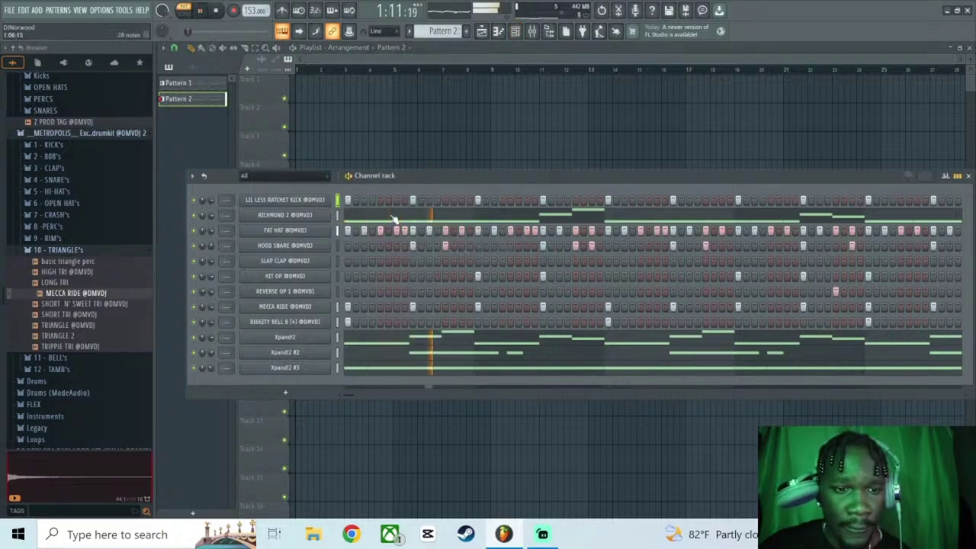
Transpose the LIL LESS RATCHET KICK notes in Pattern 2 down an octave and up two semitones to D4.
right_click(335, 200)
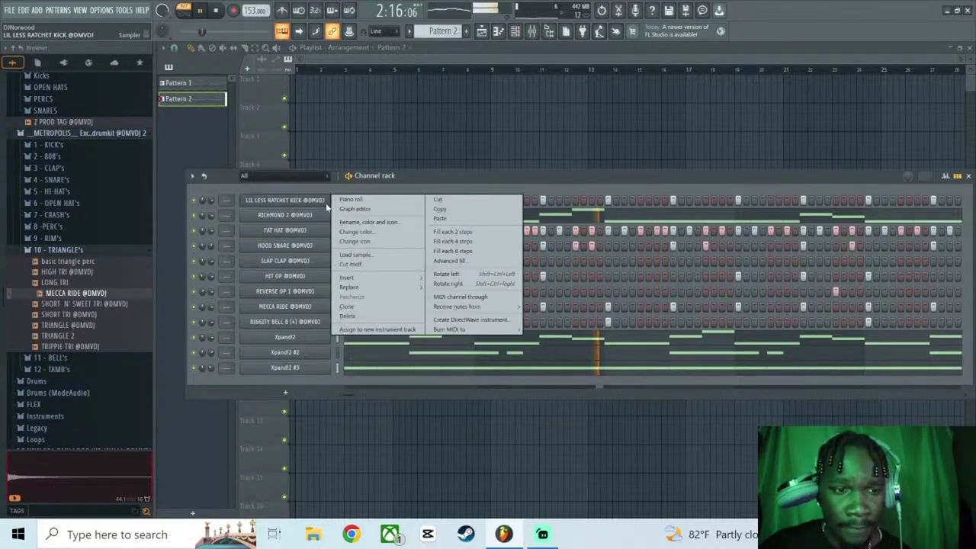
left_click(350, 202)
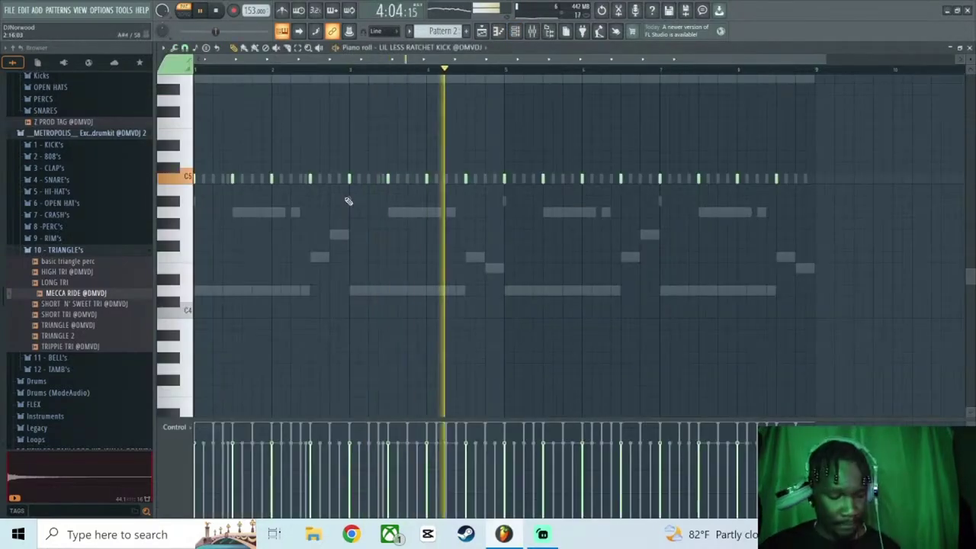
key("ctrl+Down")
key("shift+Up")
key("shift+Up")
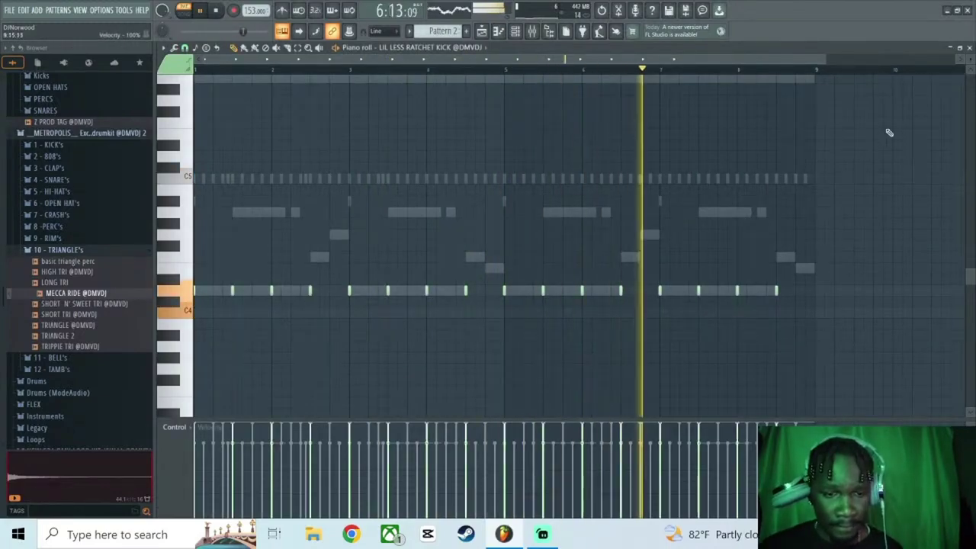
Raise the last short D4 note of each RICHMOND 2 phrase in Pattern 2 to D5 and play the result.
left_click(513, 33)
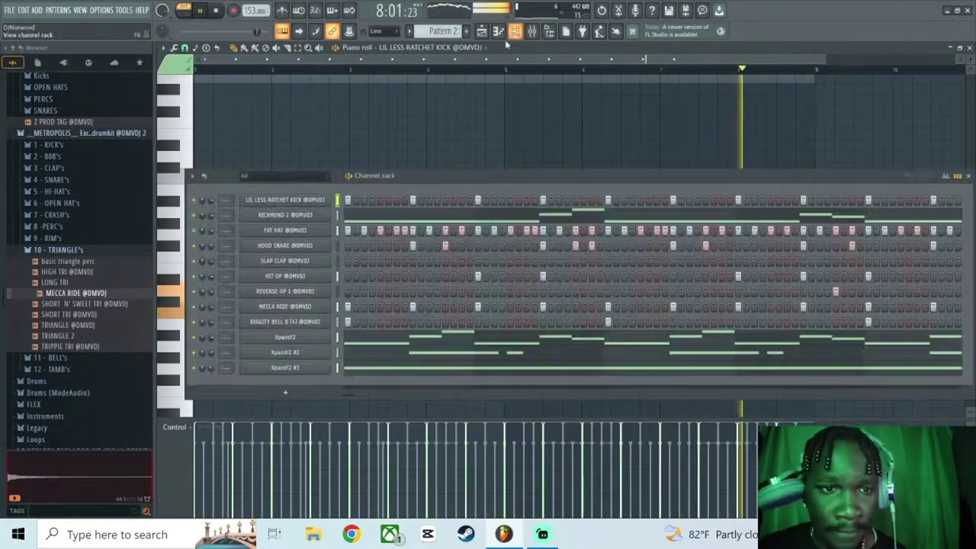
left_click(353, 217)
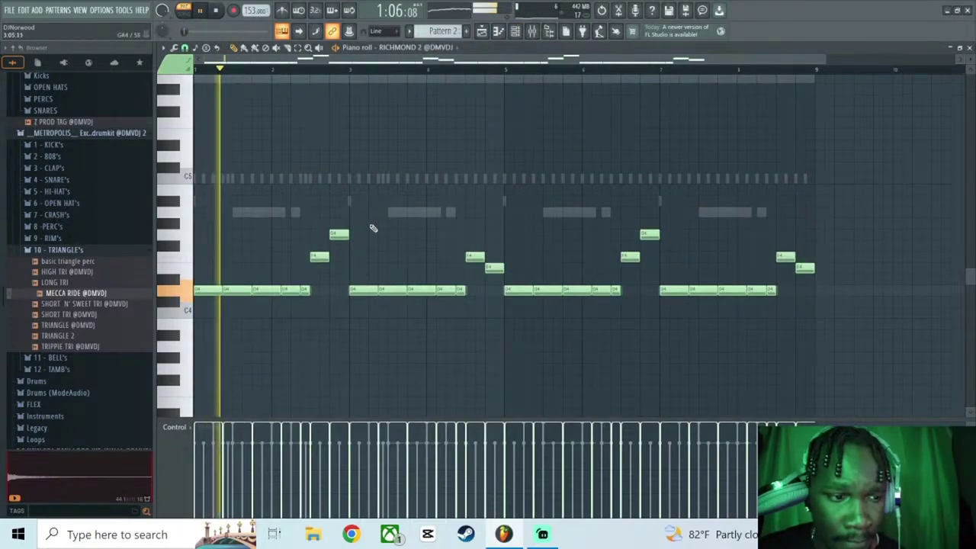
left_click(515, 33)
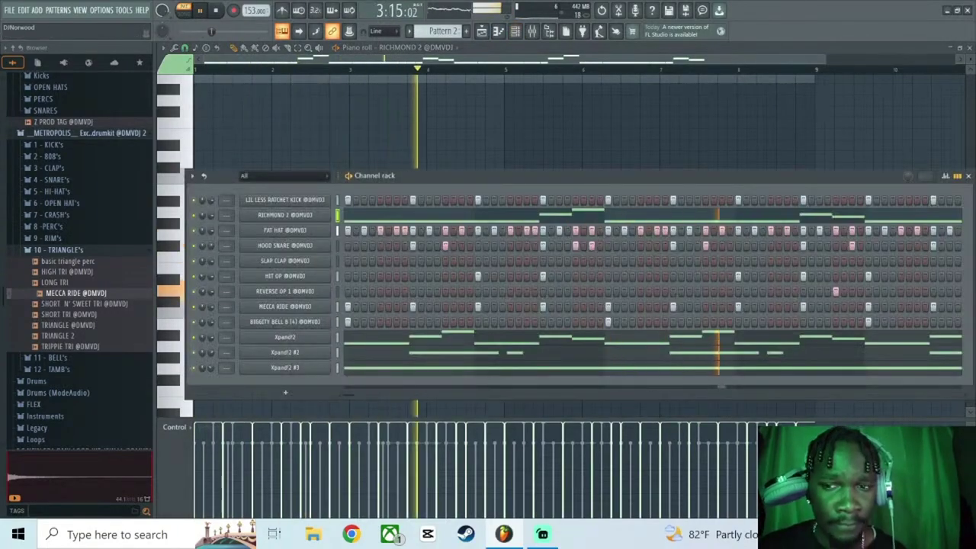
left_click(392, 216)
key("space")
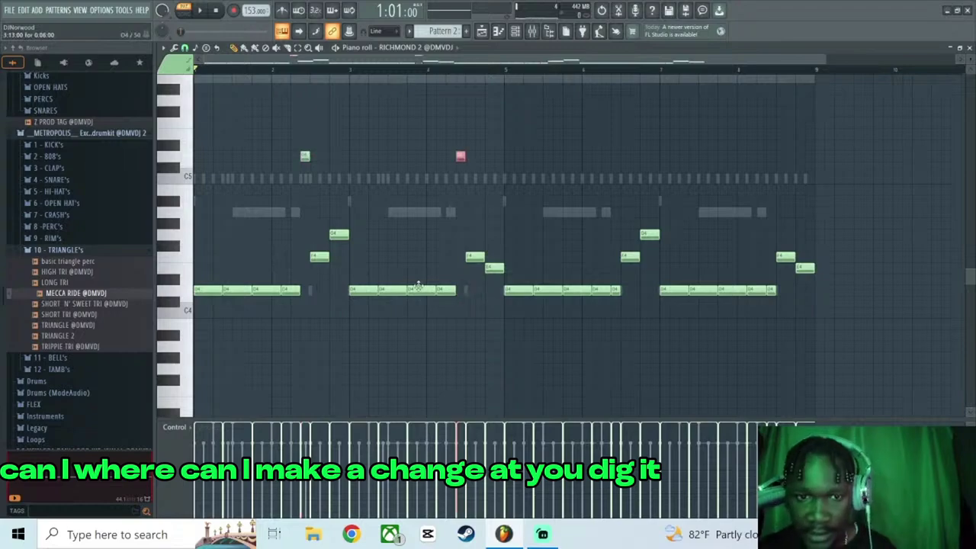
left_click(616, 291)
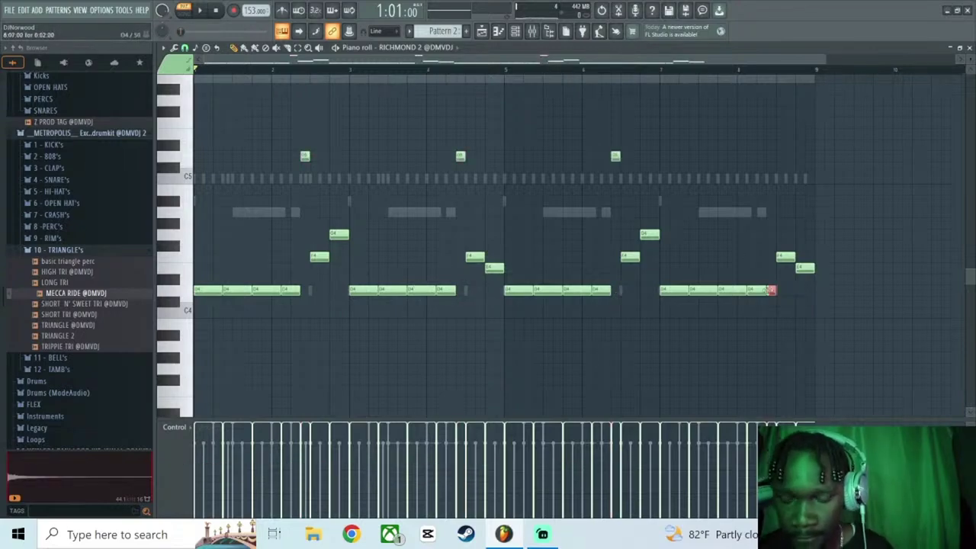
key("space")
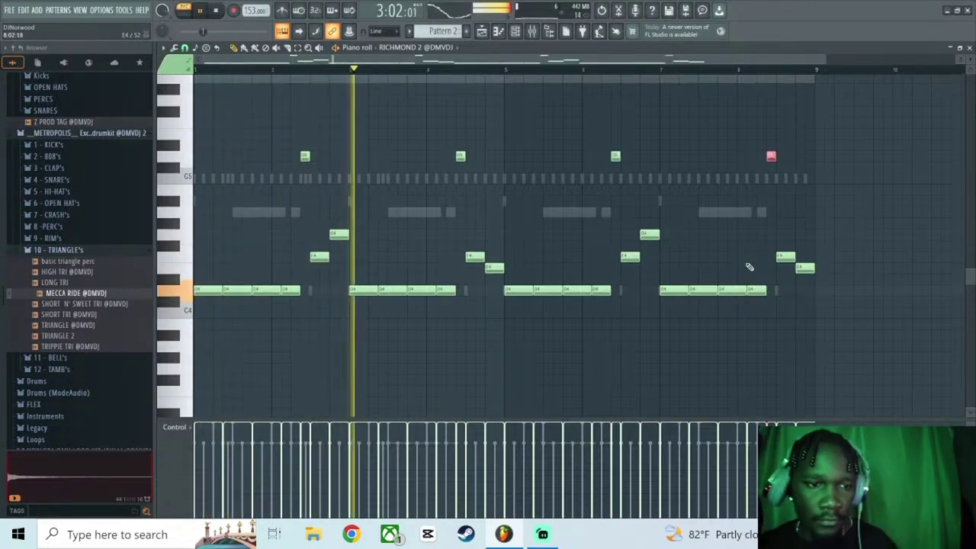
Transpose the two closing notes of every RICHMOND 2 phrase up an octave and play the pattern.
left_click_drag(319, 210, 829, 271)
key("ctrl+Up")
key("space")
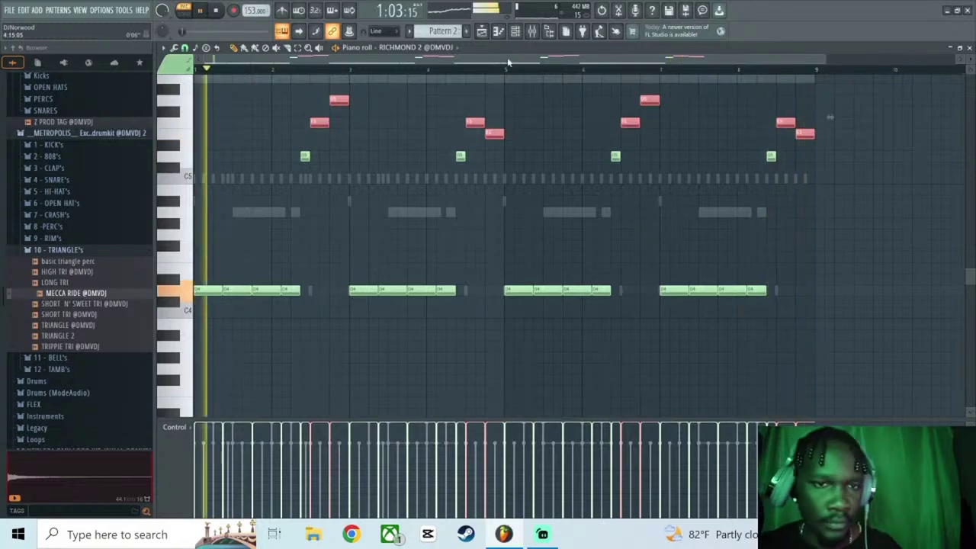
Add HIT OP hits on steps 5 and 13 of Pattern 2 while auditioning playback.
key("F6")
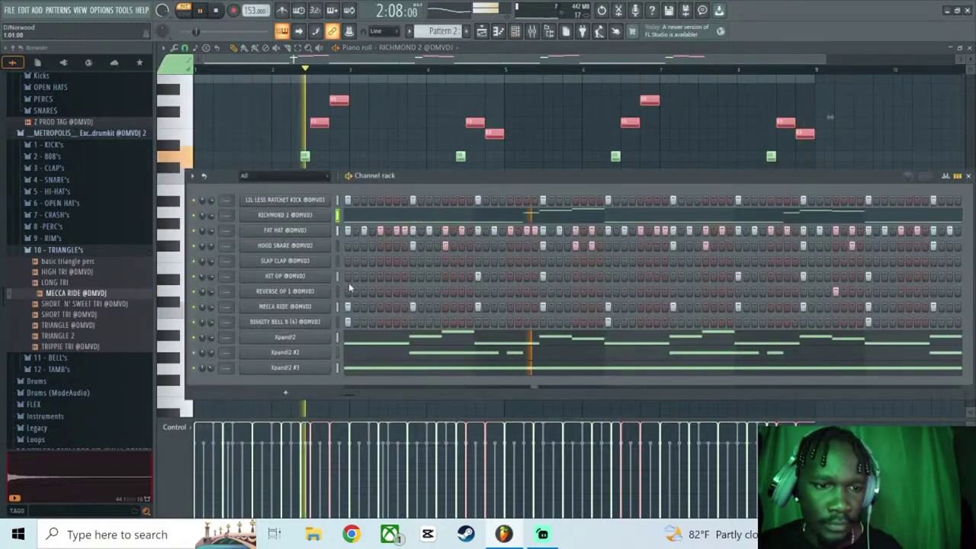
key("space")
key("space")
key("space")
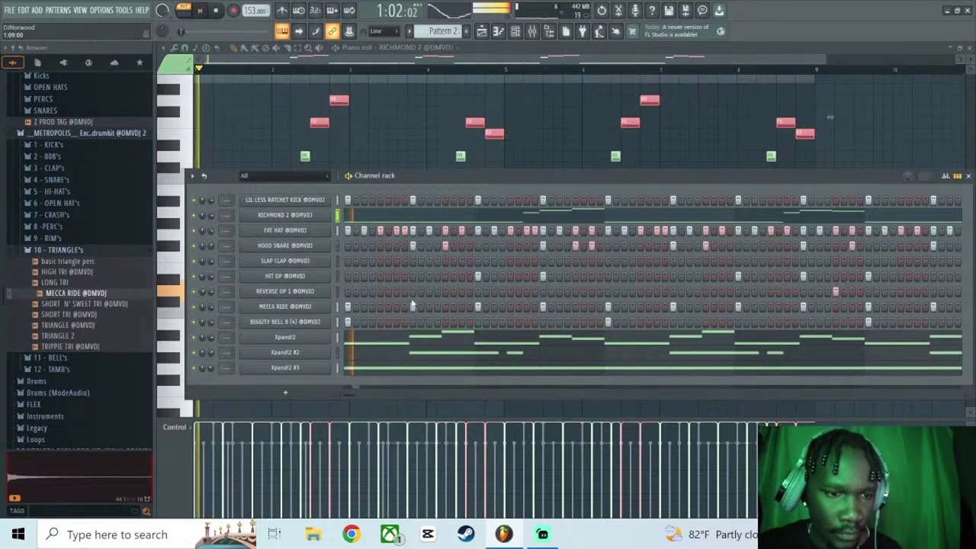
key("space")
left_click(381, 276)
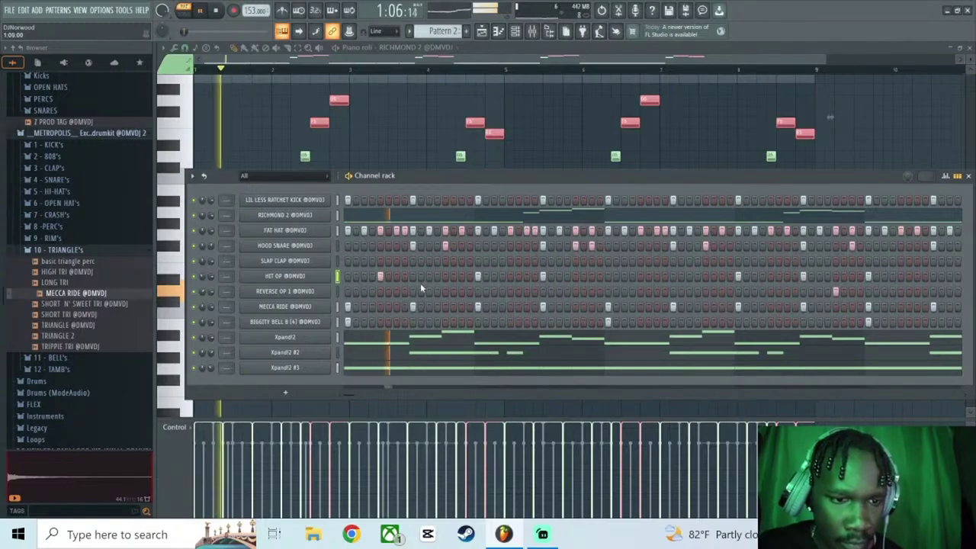
left_click(446, 276)
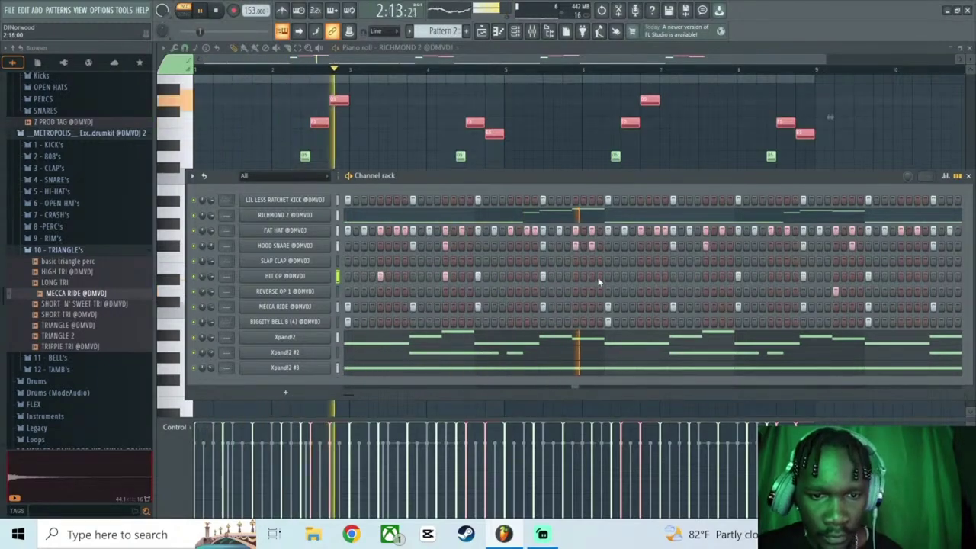
key("space")
Replace the later HIT OP notes with a copy of its first two-bar phrase, aligned to bars 3 and 4.
right_click(322, 277)
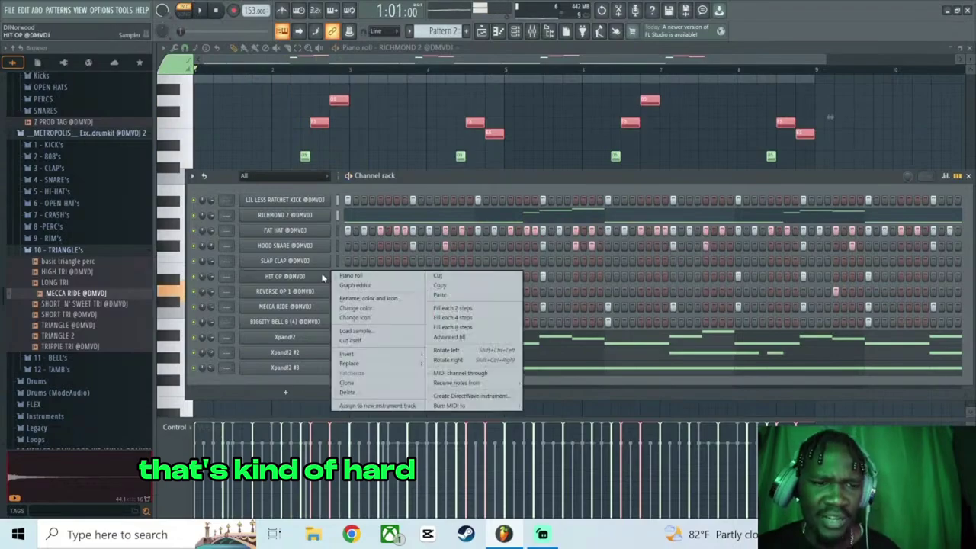
left_click(349, 275)
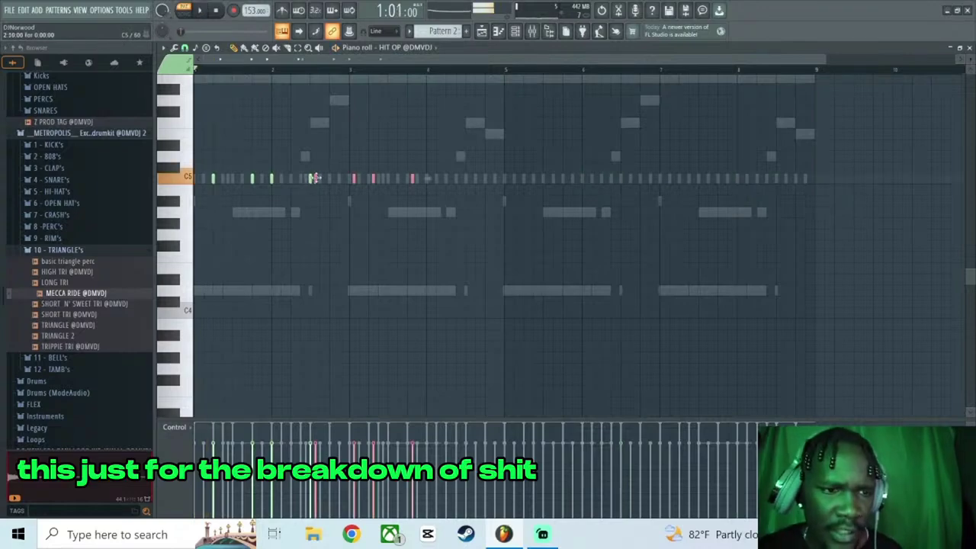
key("space")
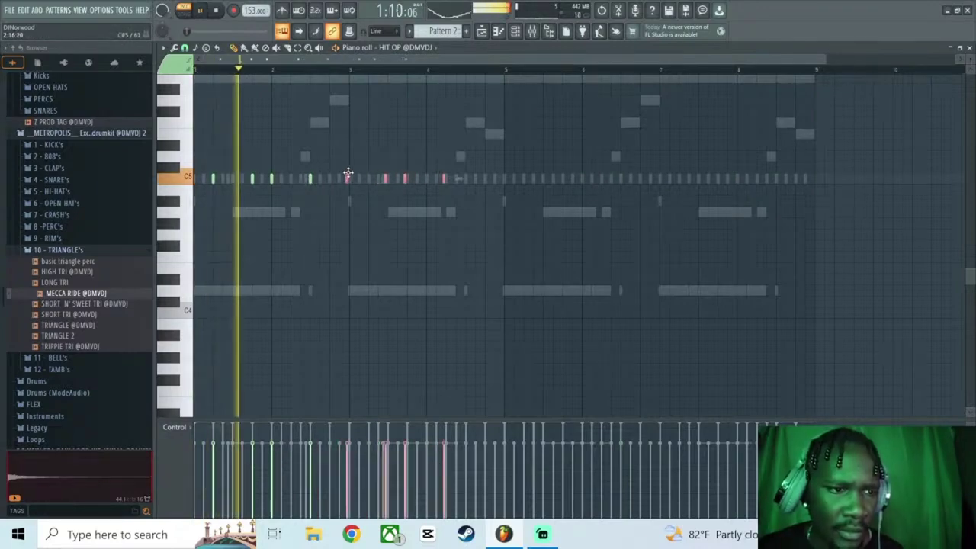
mouse_move(362, 177)
left_mouse_down()
mouse_move(368, 167)
mouse_move(371, 181)
left_mouse_up()
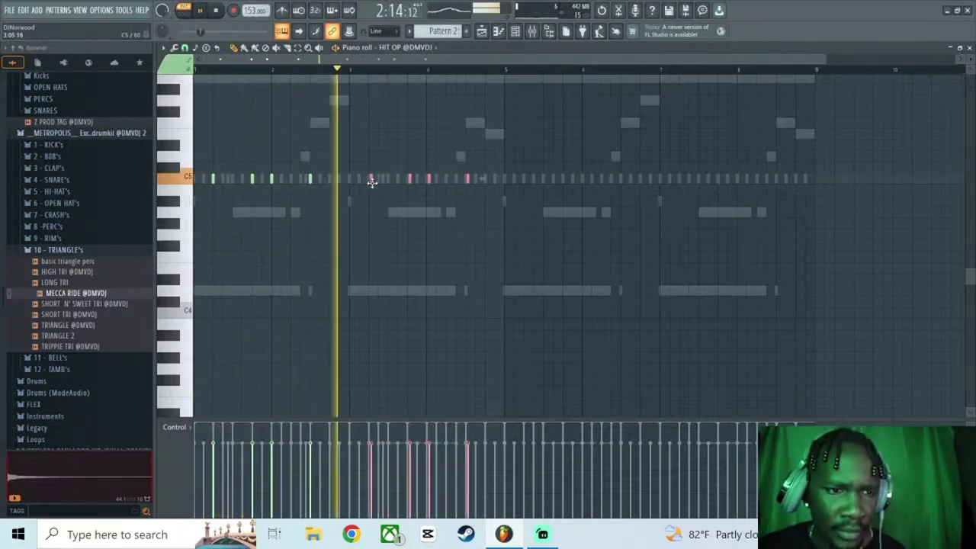
right_click(359, 201)
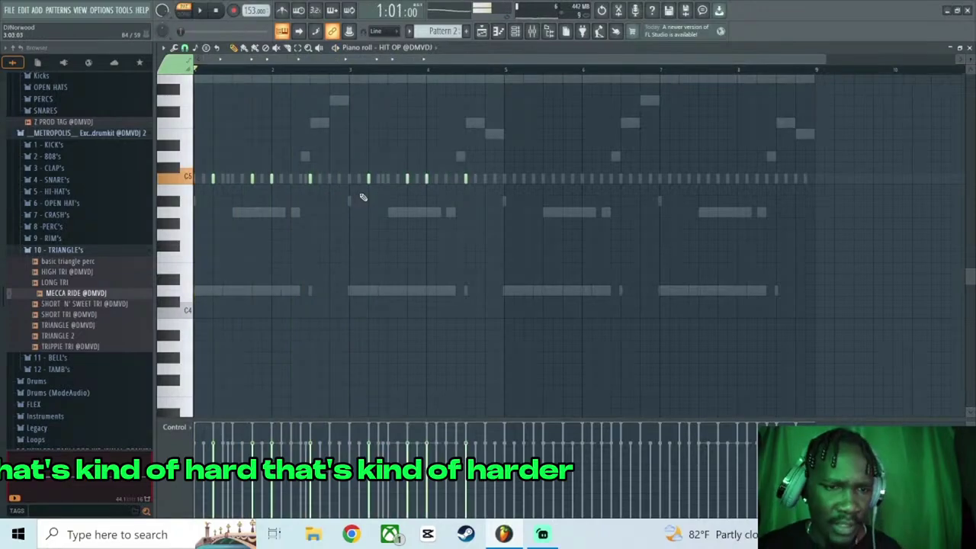
Duplicate the four-bar HIT OP phrase into bars 5 to 8, shift its first note to bar 5's start, and add extra hits in bars 4 and 8.
key("space")
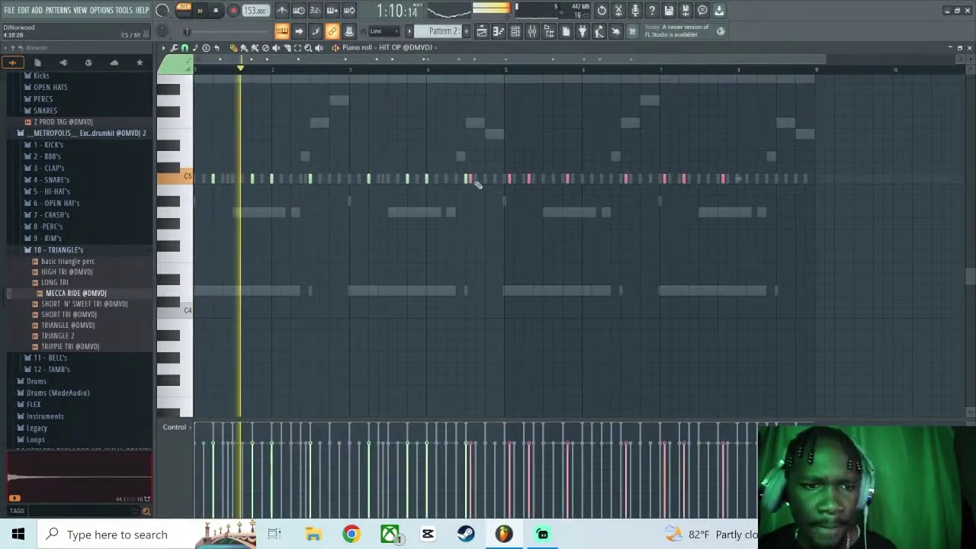
left_click_drag(470, 180, 523, 183)
left_click(533, 233)
right_click(533, 234)
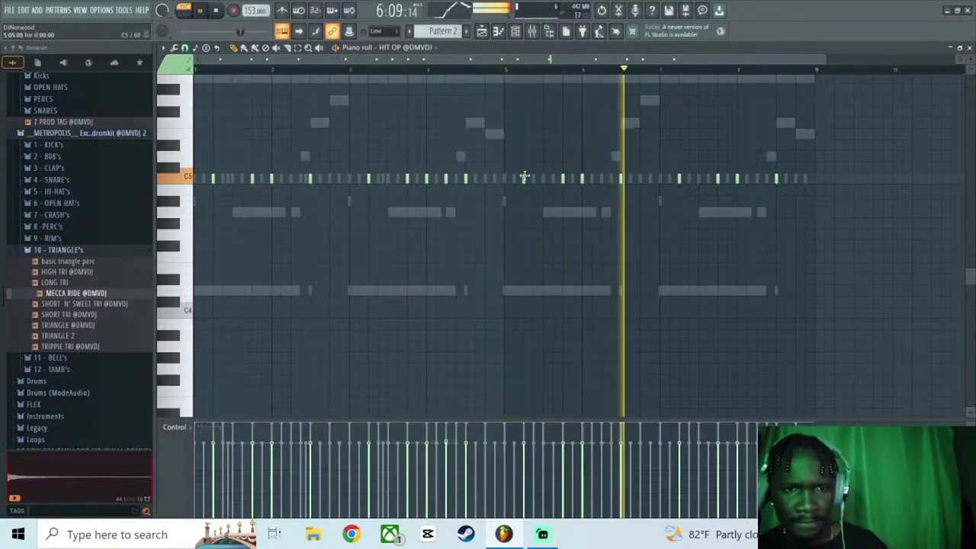
left_click(452, 71)
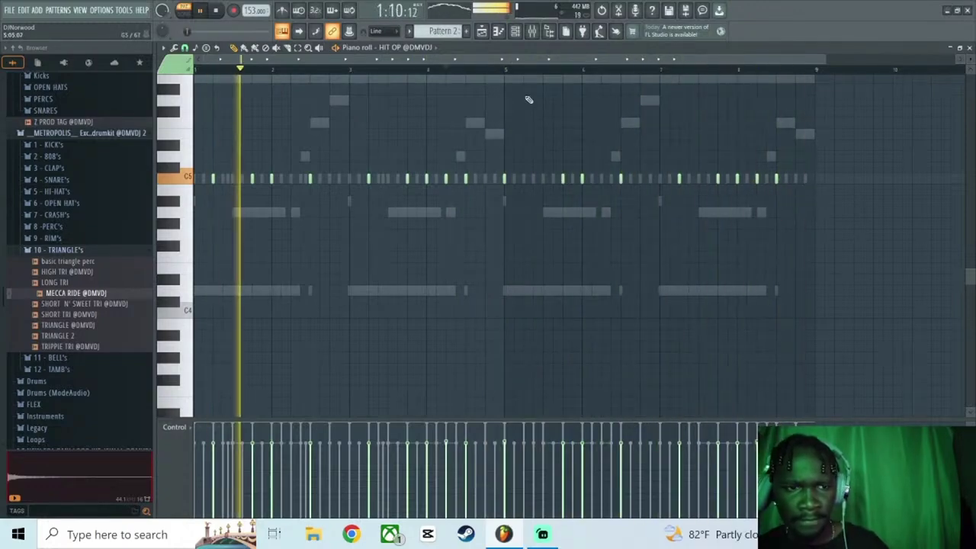
Add REVERSE OP 1 hits on steps 93 and 125 plus extra HIT OP downbeat hits, including step 1, and audition Pattern 2.
key("F6")
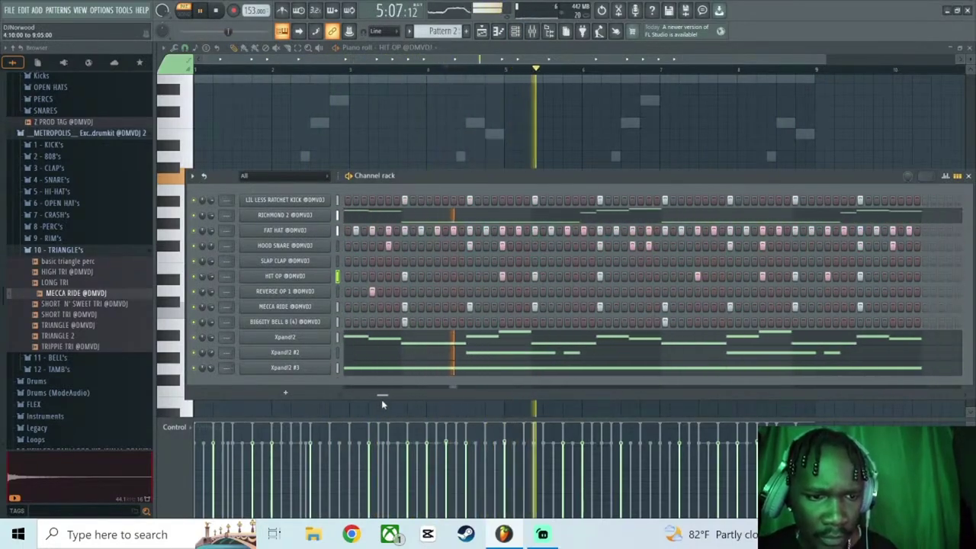
left_click(617, 292)
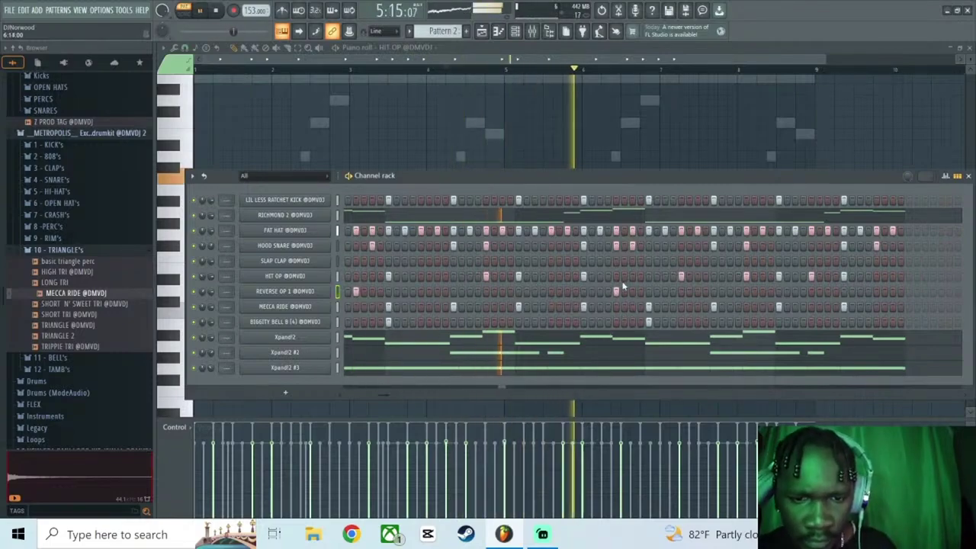
left_click(649, 276)
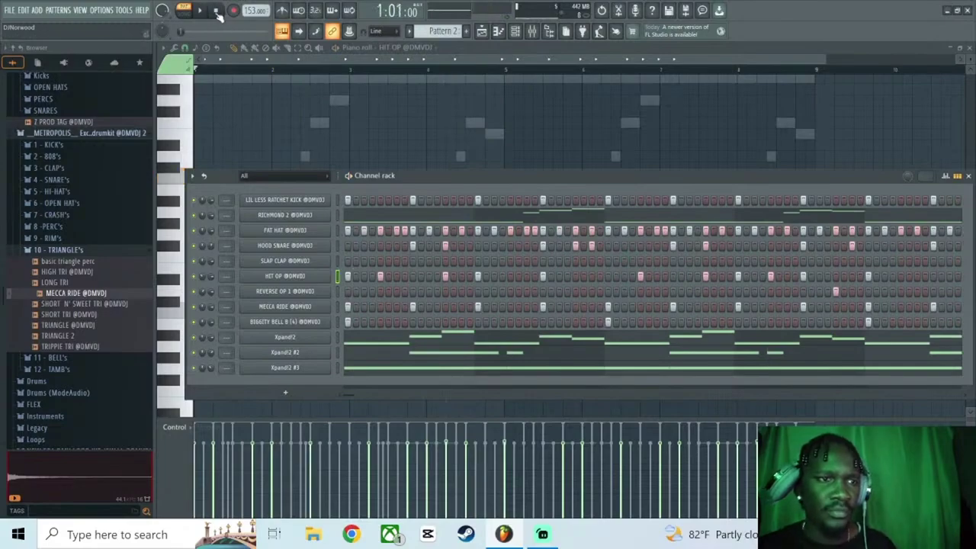
key("space")
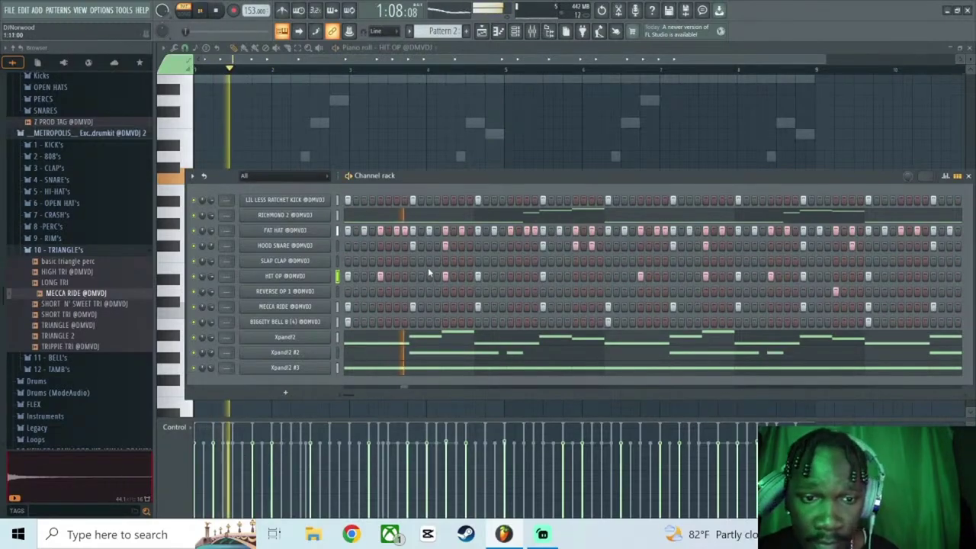
key("space")
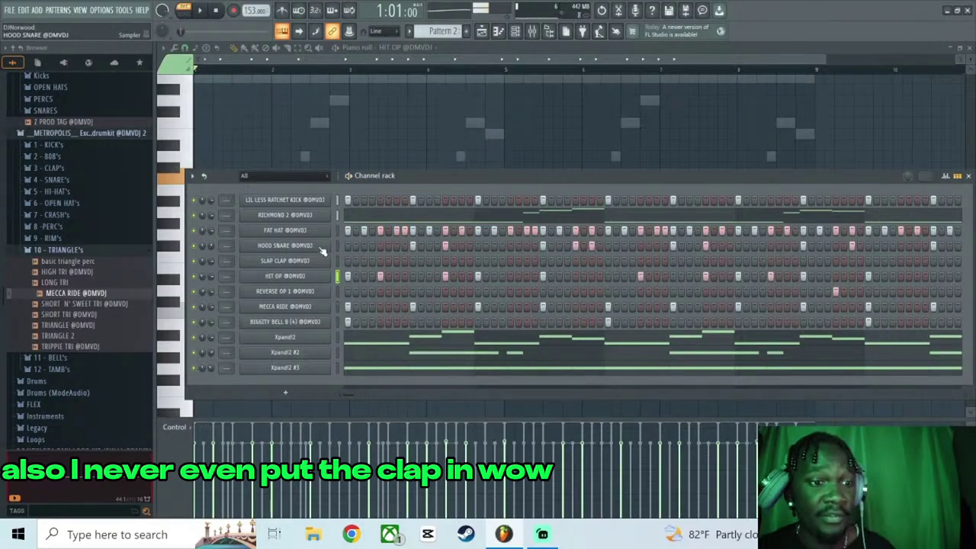
Build the SLAP CLAP part from the HOOD SNARE hits, using steps 9, 13, 25, 27 and 29 of each 32-step phrase, and play it through.
right_click(326, 244)
left_click(433, 258)
key("space")
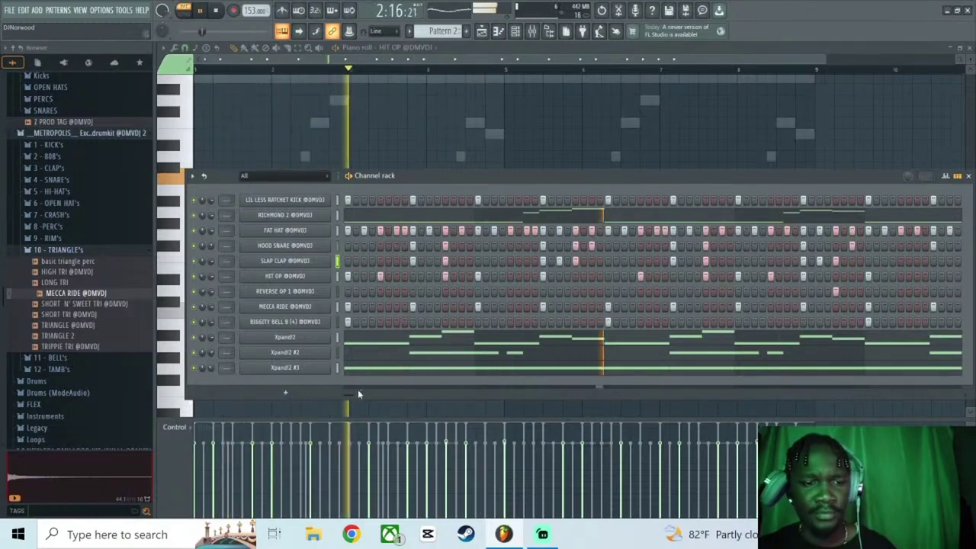
left_click_drag(357, 390, 379, 395)
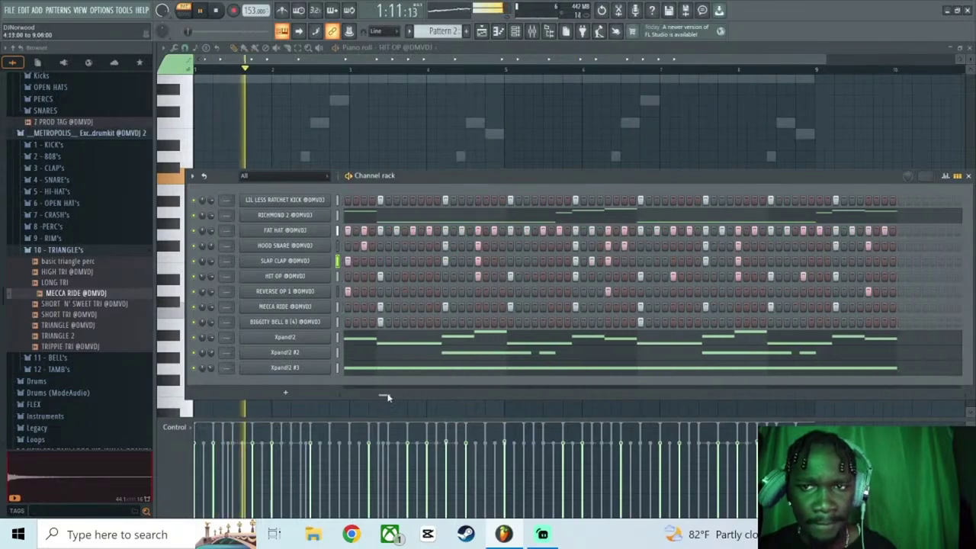
left_click_drag(390, 393, 400, 395)
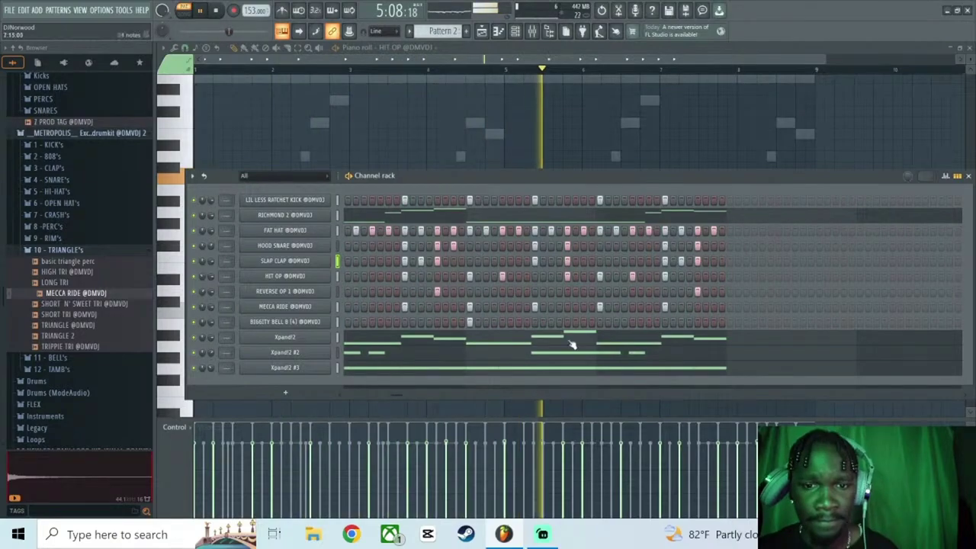
left_click_drag(412, 392, 342, 380)
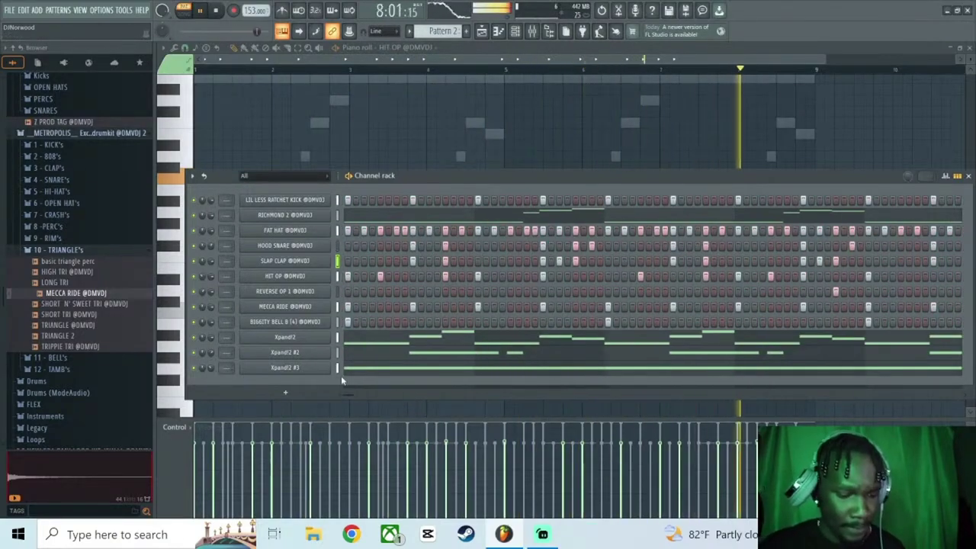
key("space")
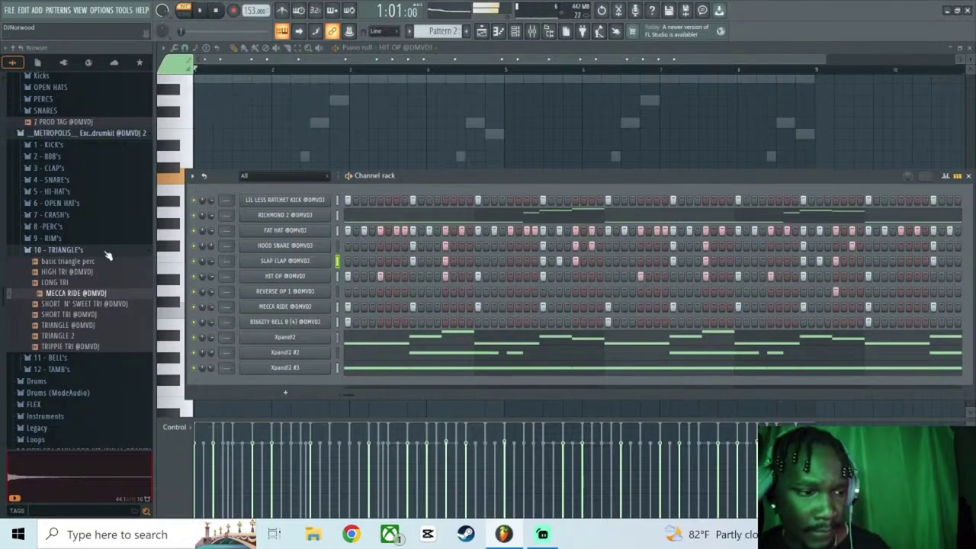
Browse the 7 - CRASH's and 6 - OPEN HAT's folders of the METROPOLIS drumkit for further sounds and collapse them.
left_click(111, 253)
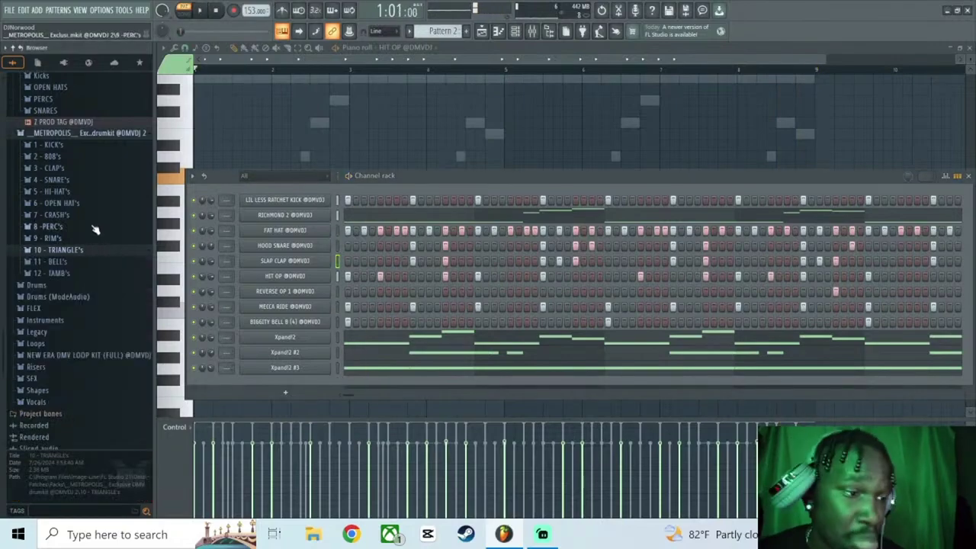
left_click(99, 215)
left_click(95, 204)
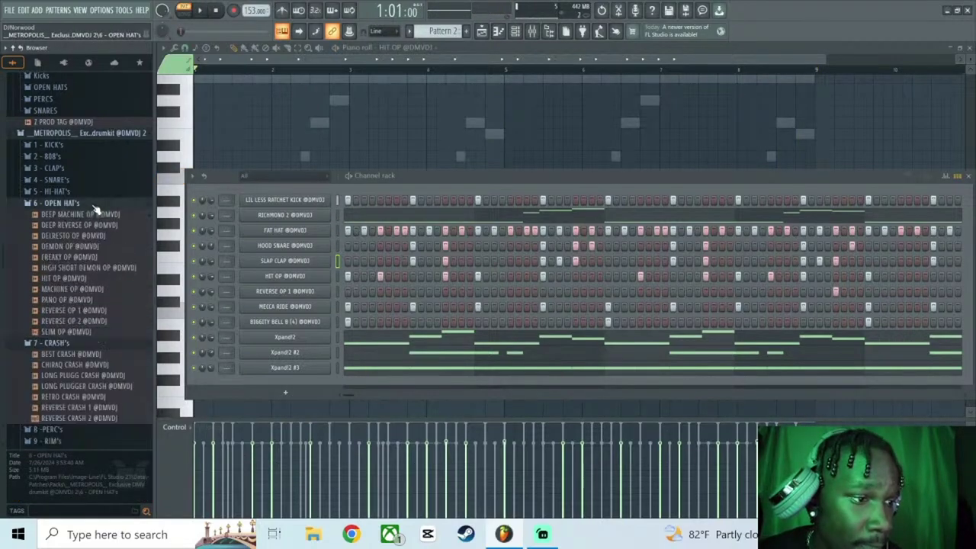
left_click(90, 204)
left_click(92, 215)
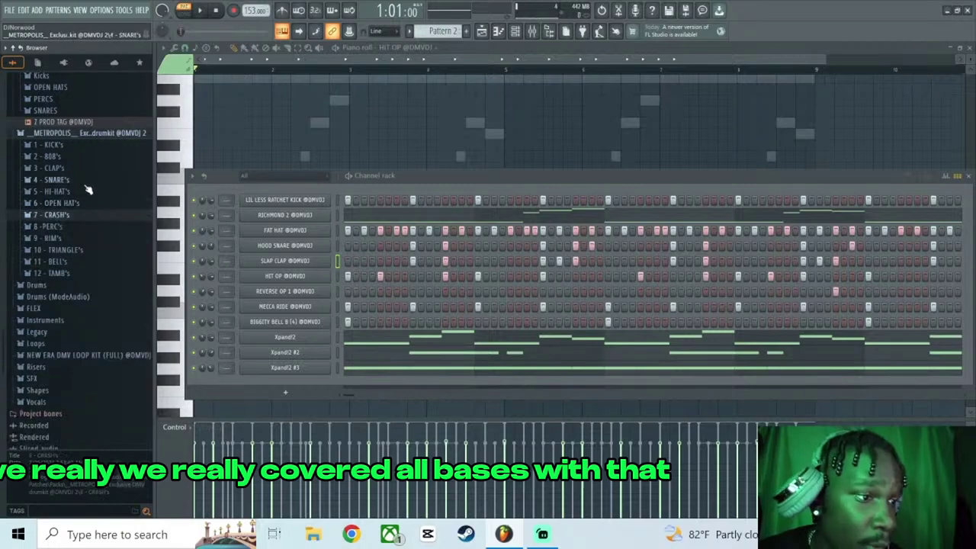
Collapse the METROPOLIS drumkit folder and route all twelve channels to their own mixer tracks, inserts 1 to 12.
left_click(118, 135)
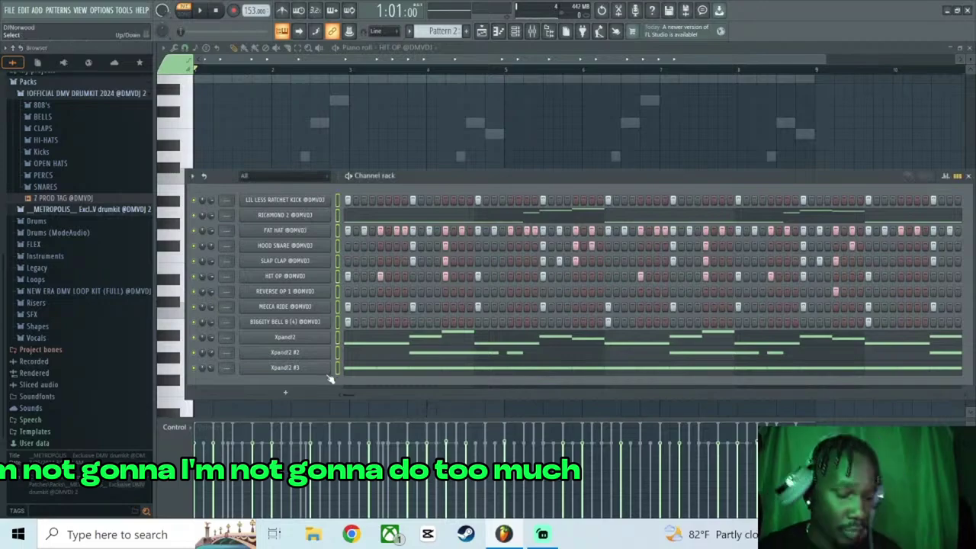
key("F9")
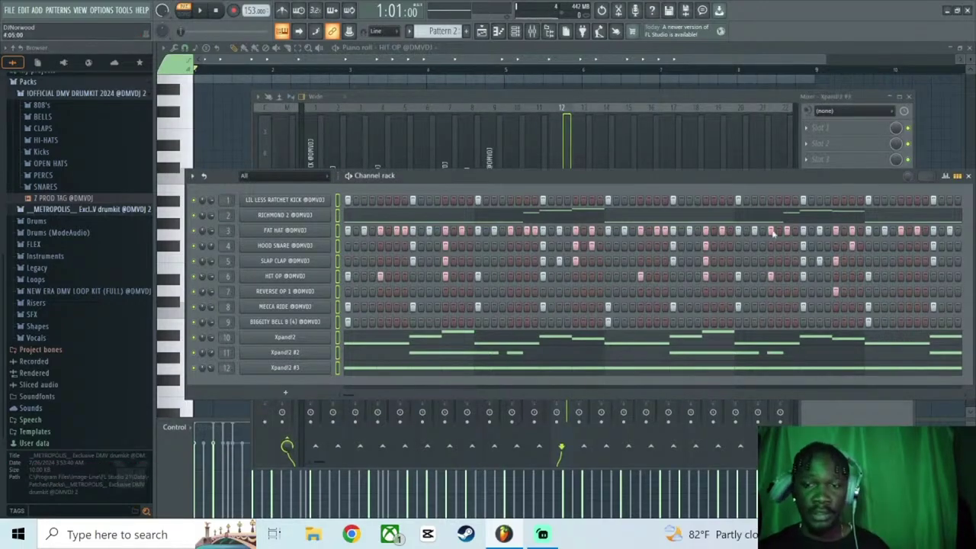
left_click(969, 176)
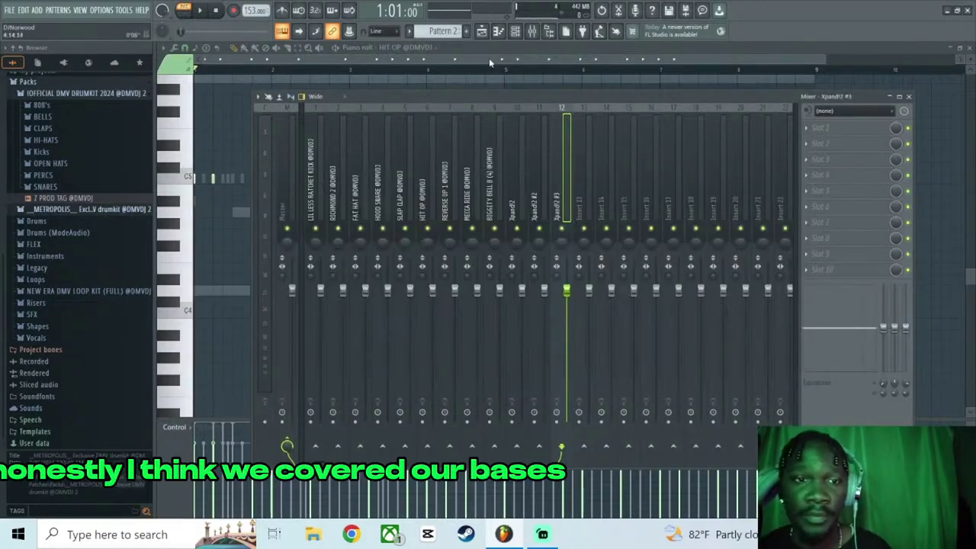
Open the playlist and clone both the original pattern and its variation, giving four patterns.
left_click(481, 31)
right_click(216, 90)
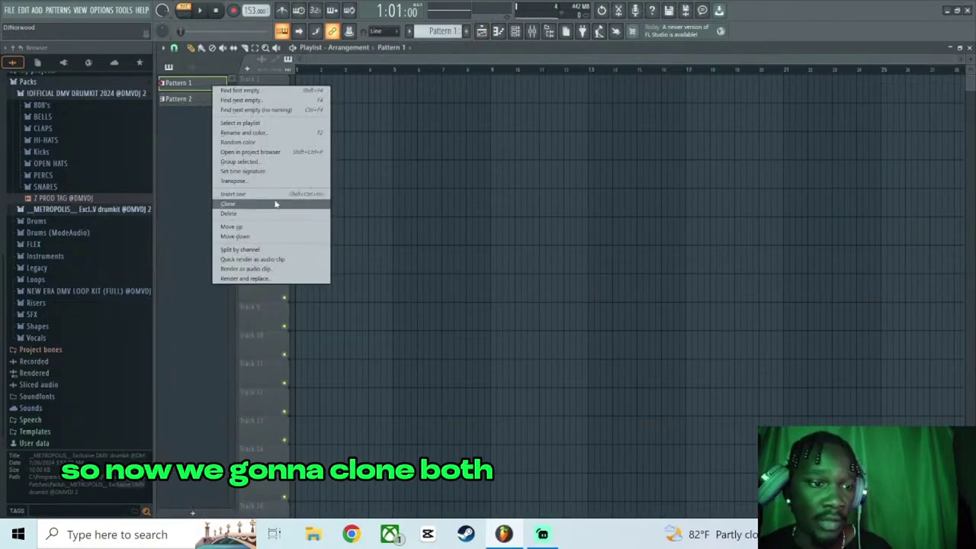
left_click(229, 200)
right_click(207, 115)
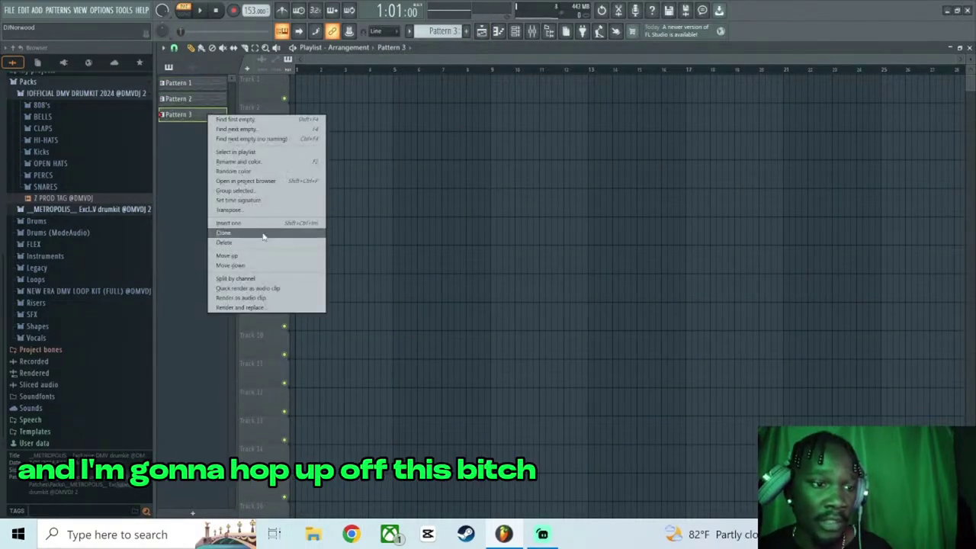
left_click(228, 233)
right_click(201, 89)
left_click(196, 116)
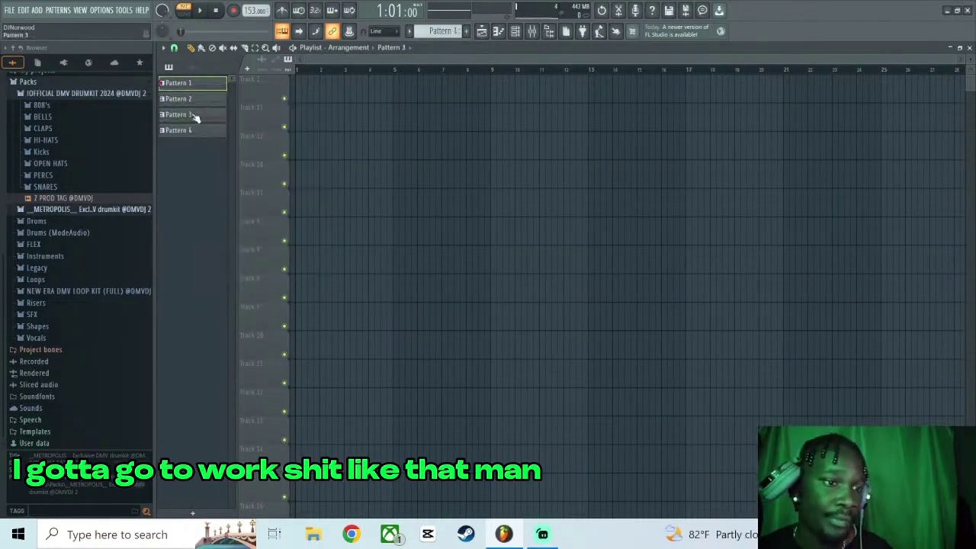
Split one copy of the original pattern and one copy of the variation by channel.
right_click(202, 100)
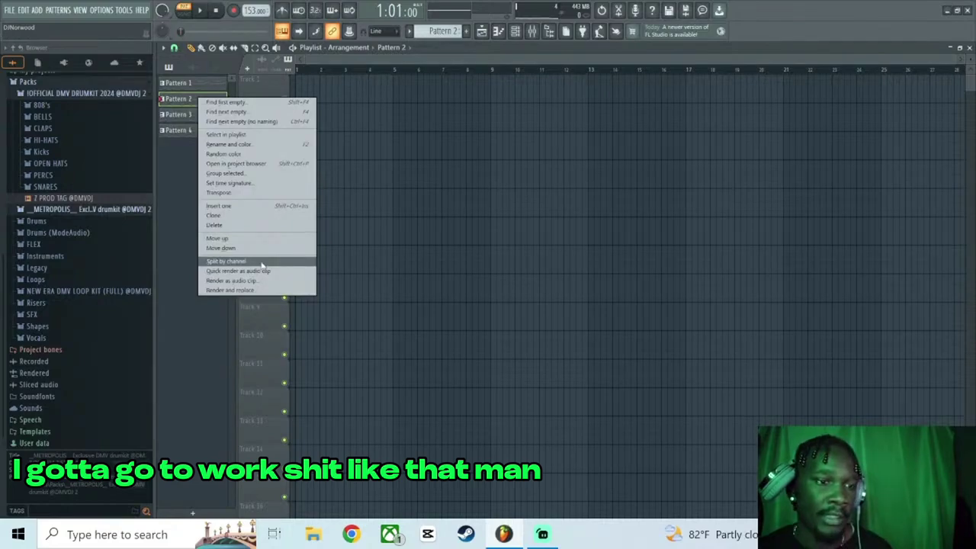
left_click(228, 261)
right_click(205, 290)
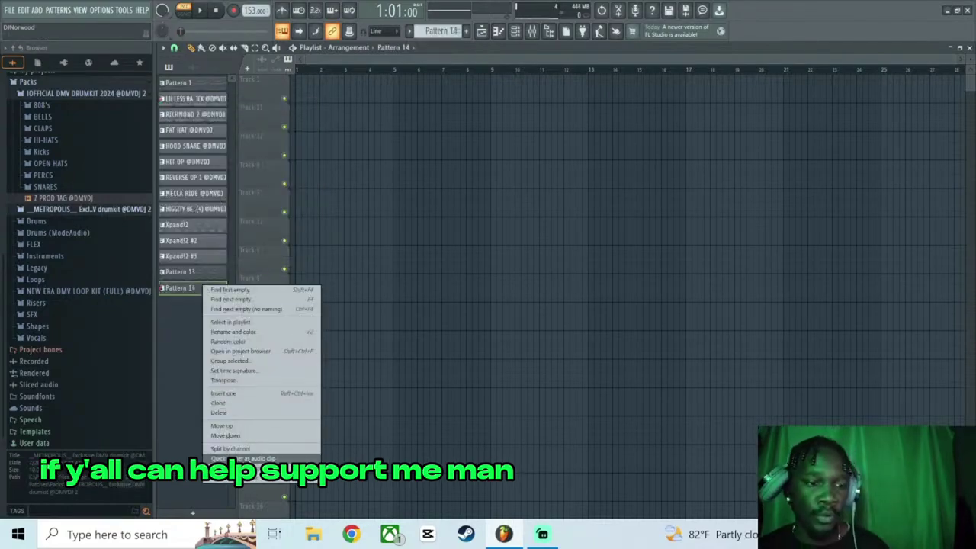
left_click(228, 449)
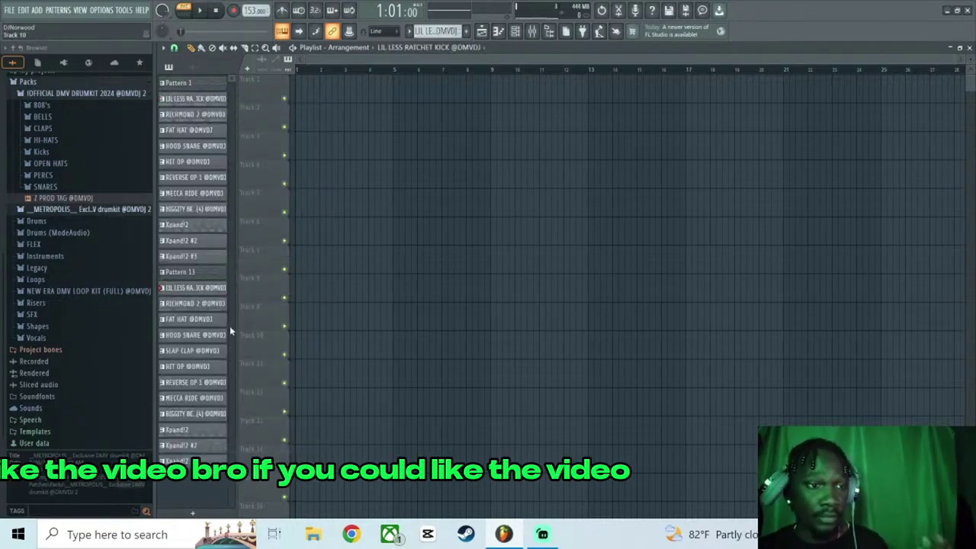
Select the variation's twelve split patterns, LIL LESS RATCHET KICK to Xpand!2 #3, and place them at bar 1 on Tracks 1 to 12.
scroll(348, 310, "up", 2)
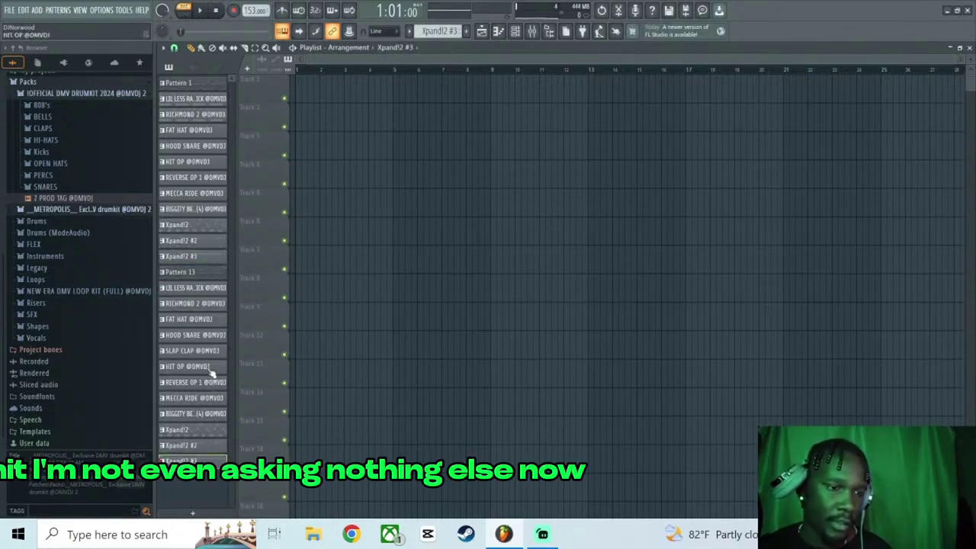
left_click(196, 291)
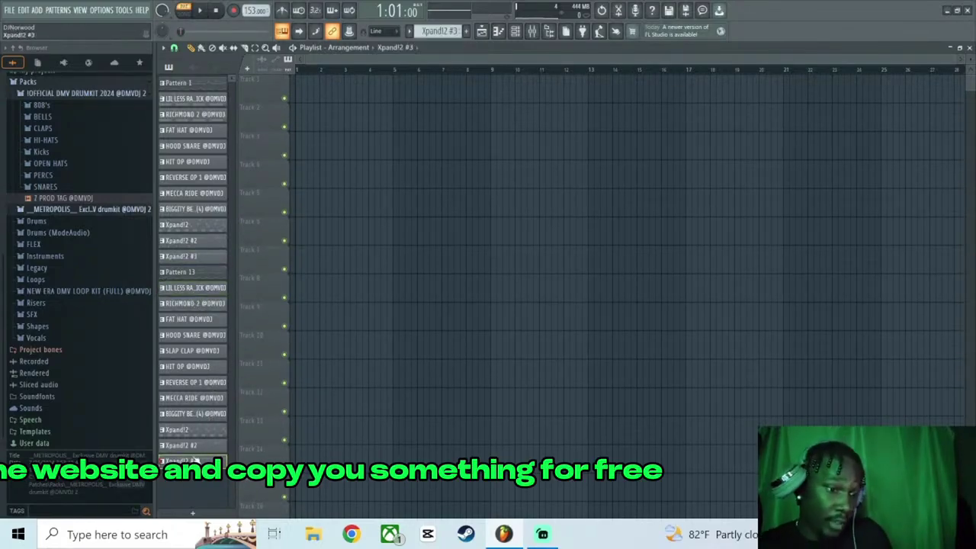
left_click(185, 295, "shift")
left_click_drag(206, 280, 297, 85)
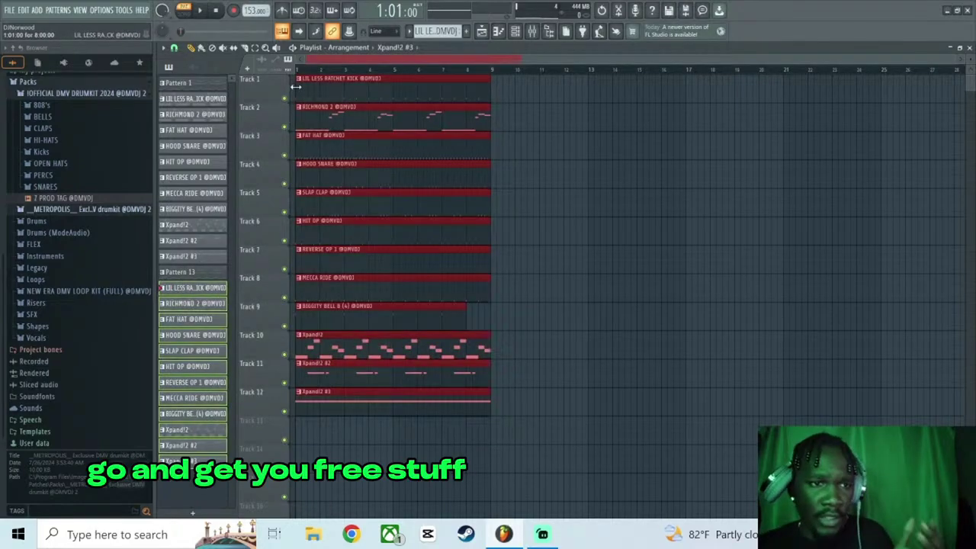
Place the original pattern's eleven split patterns at bar 9 on Tracks 1 to 11 and duplicate them to bar 17.
left_click(197, 257)
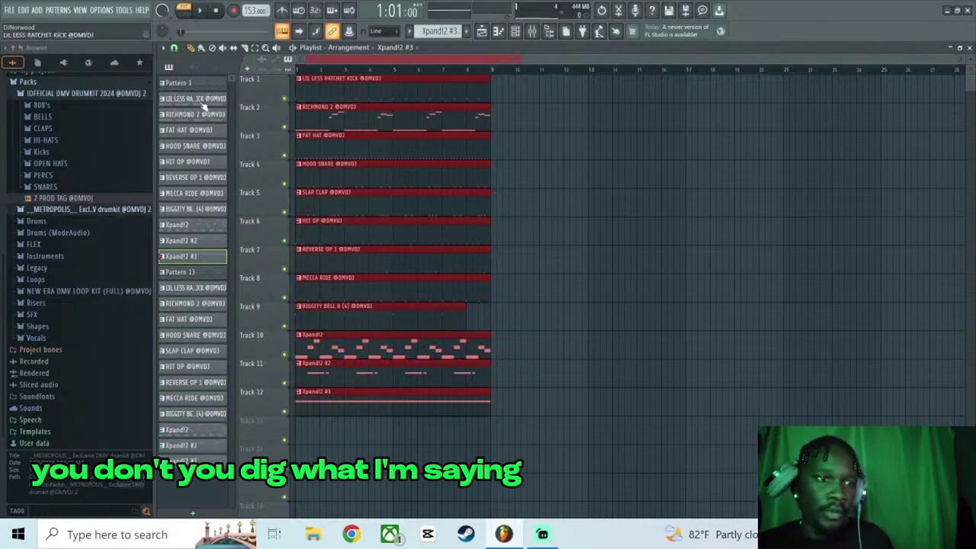
left_click(194, 99, "shift")
left_click_drag(197, 101, 500, 84)
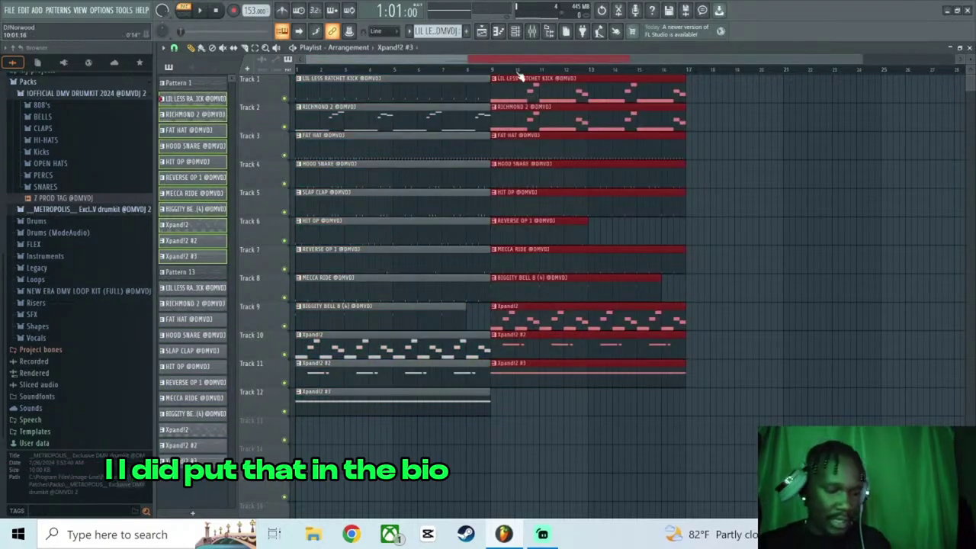
key("ctrl+b")
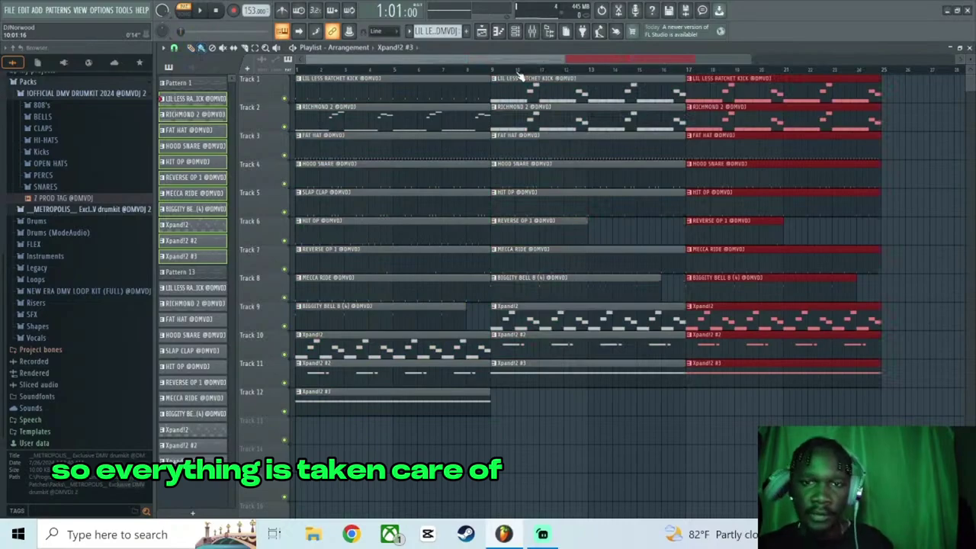
scroll(511, 76, "down", 3)
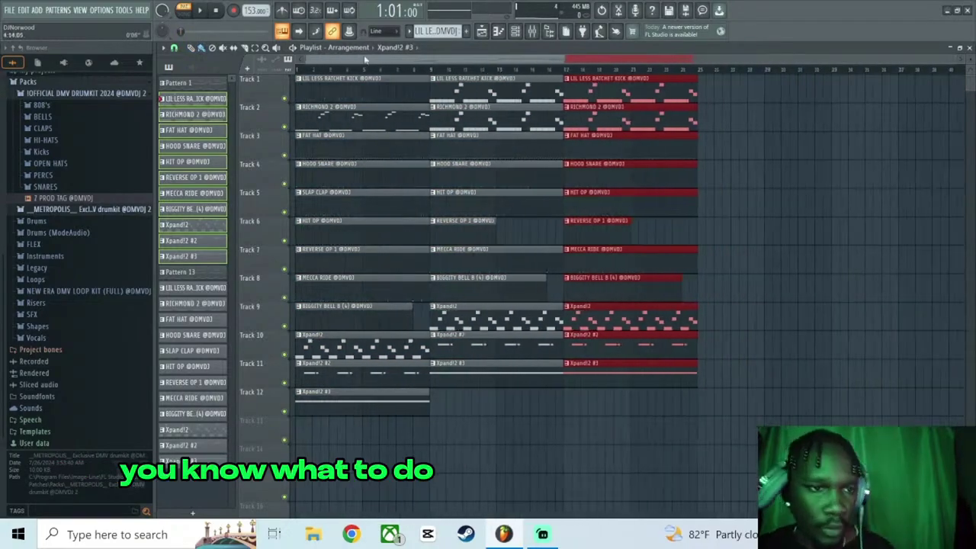
Switch playback to song mode, trim the intro's drum clips on Tracks 1 to 8 to start at bar 5, and play the intro.
left_click(183, 12)
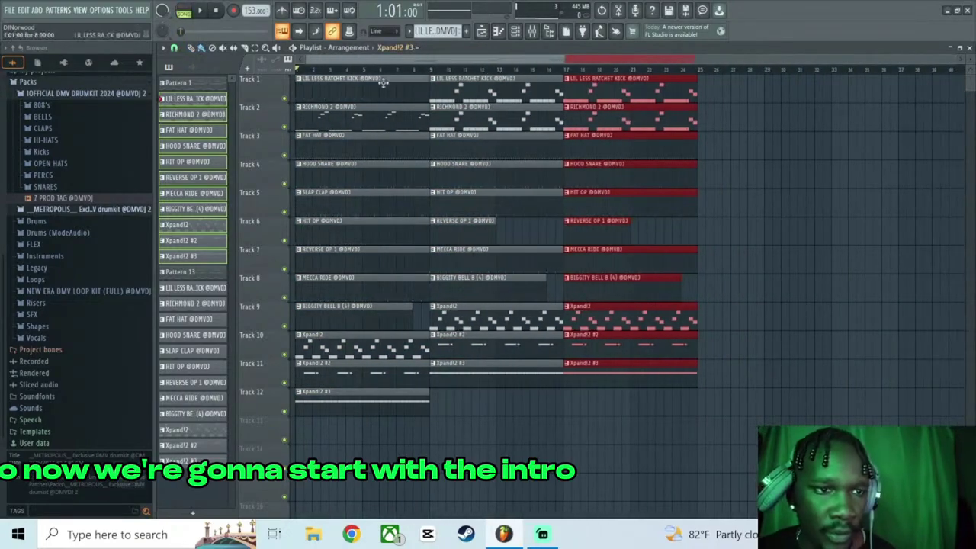
key("space")
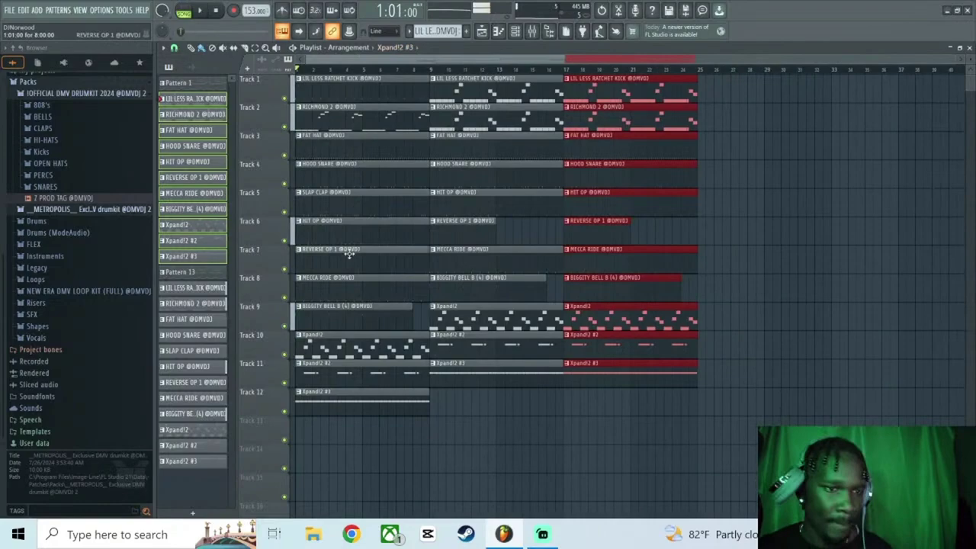
left_click(343, 295)
left_click_drag(331, 301, 362, 114)
key("space")
key("space")
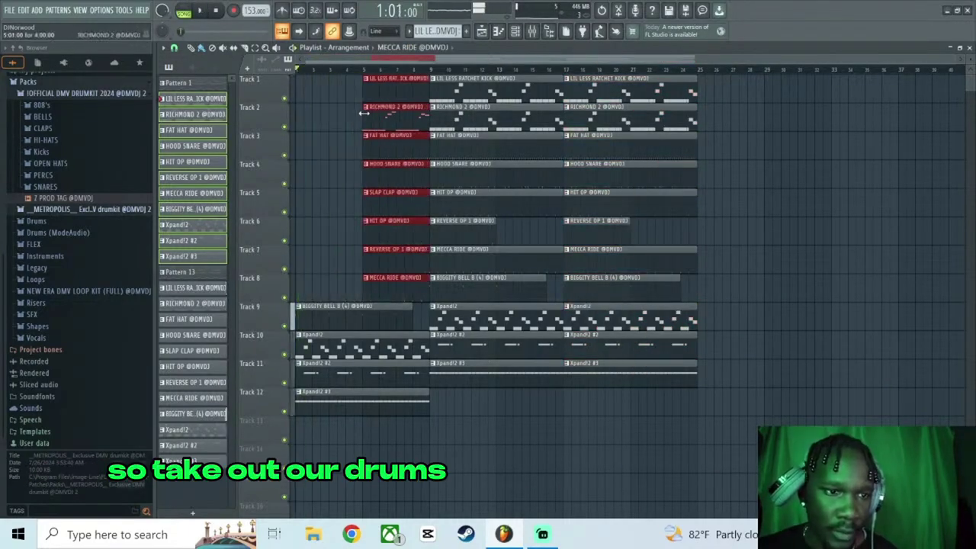
key("space")
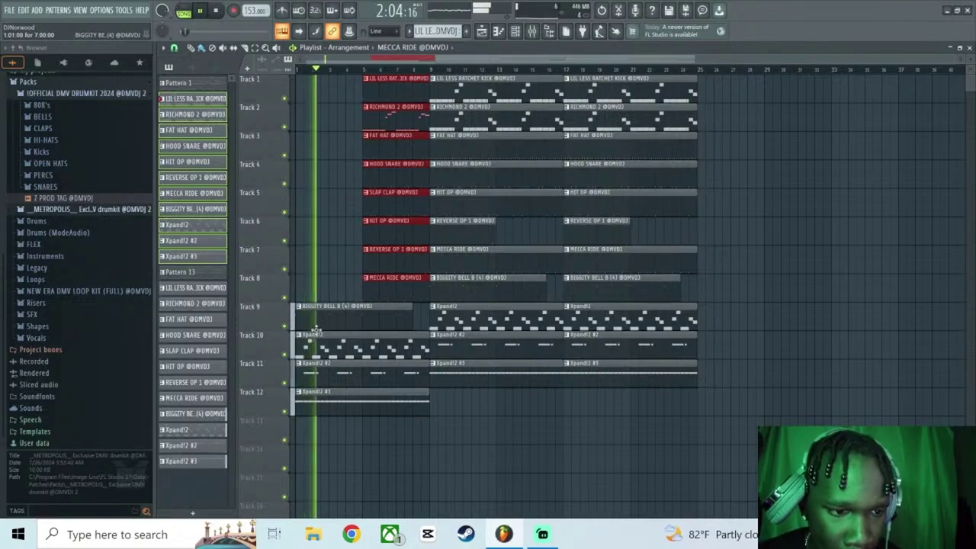
Extend the intro's FAT HAT clip back to bar 4 and delete the HOOD SNARE and SLAP CLAP clips from bars 5 to 8.
left_click(490, 437)
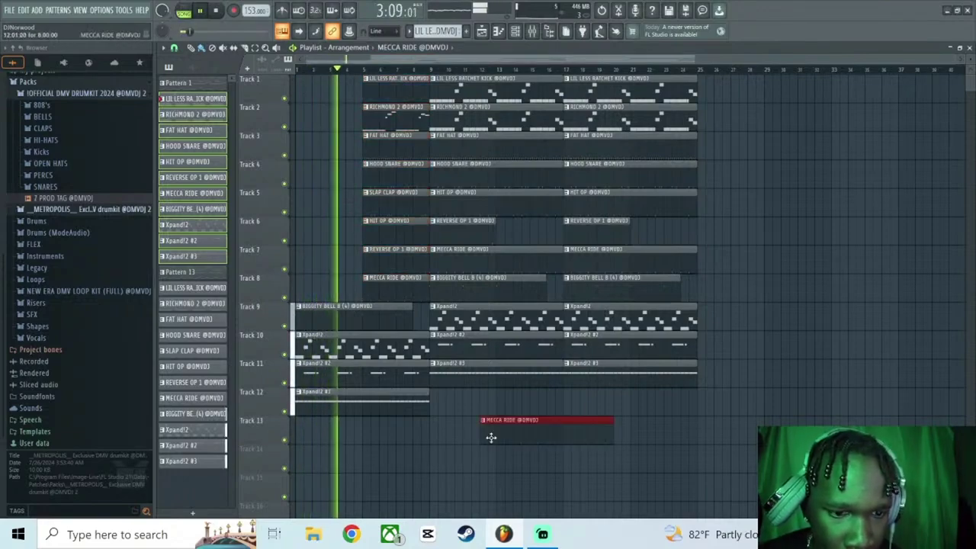
right_click(490, 438)
left_click_drag(364, 141, 345, 151)
key("space")
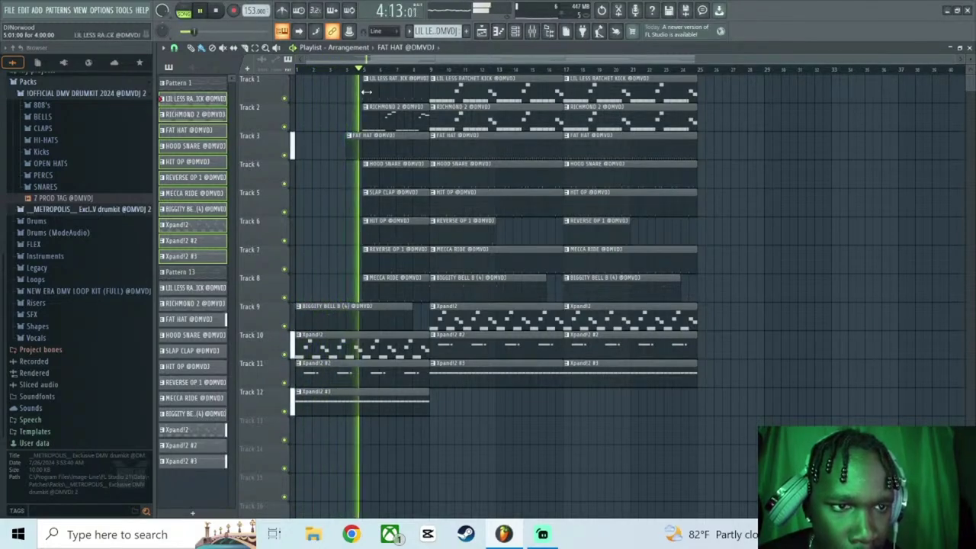
right_click(386, 179)
right_click(389, 195)
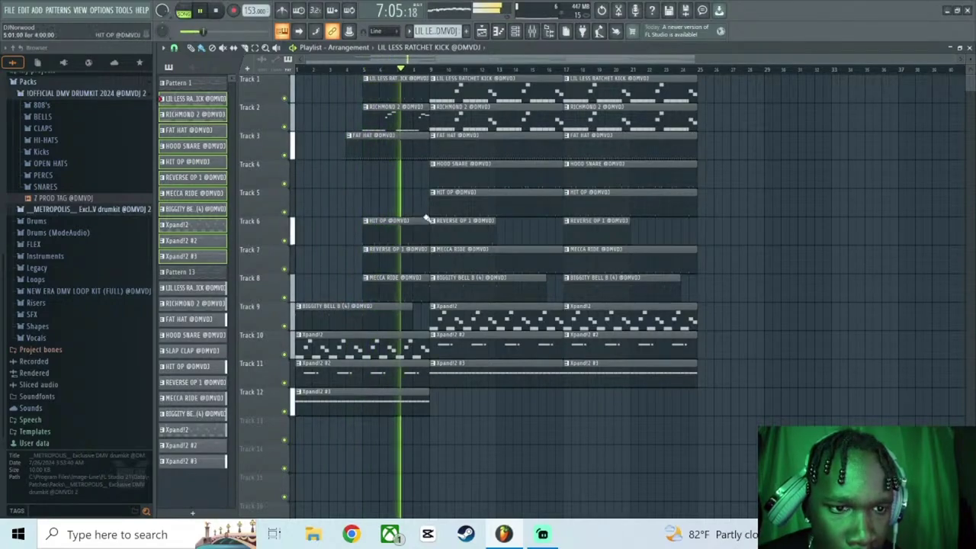
right_click(469, 205)
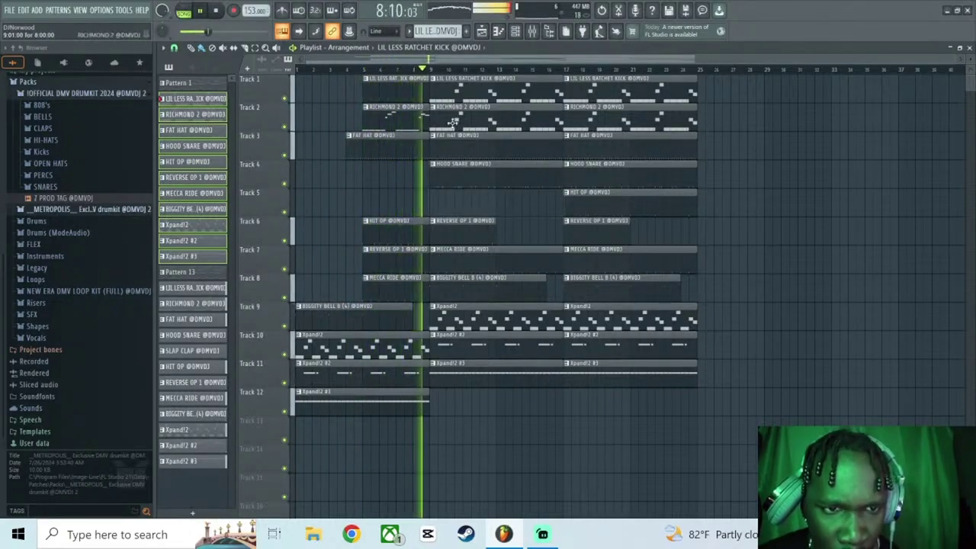
right_click(453, 99)
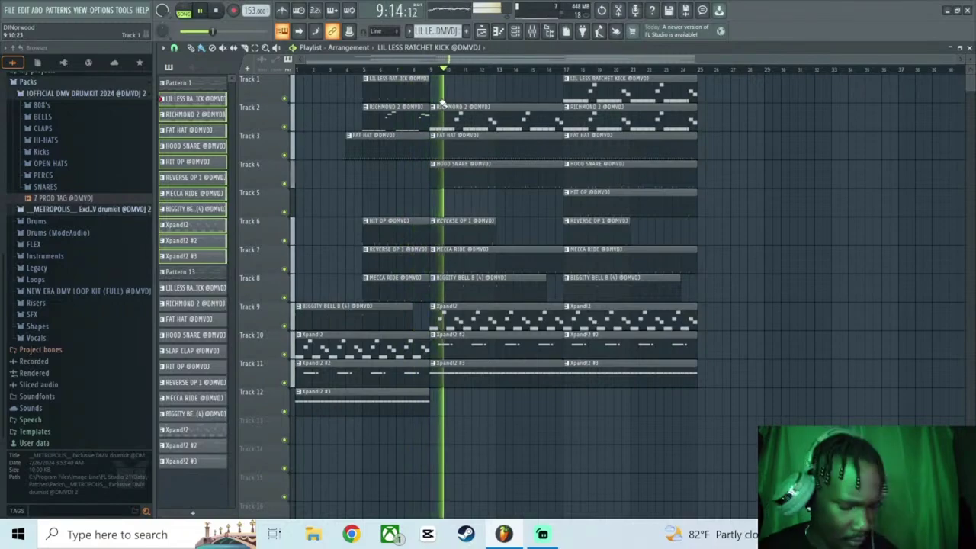
key("ctrl+z")
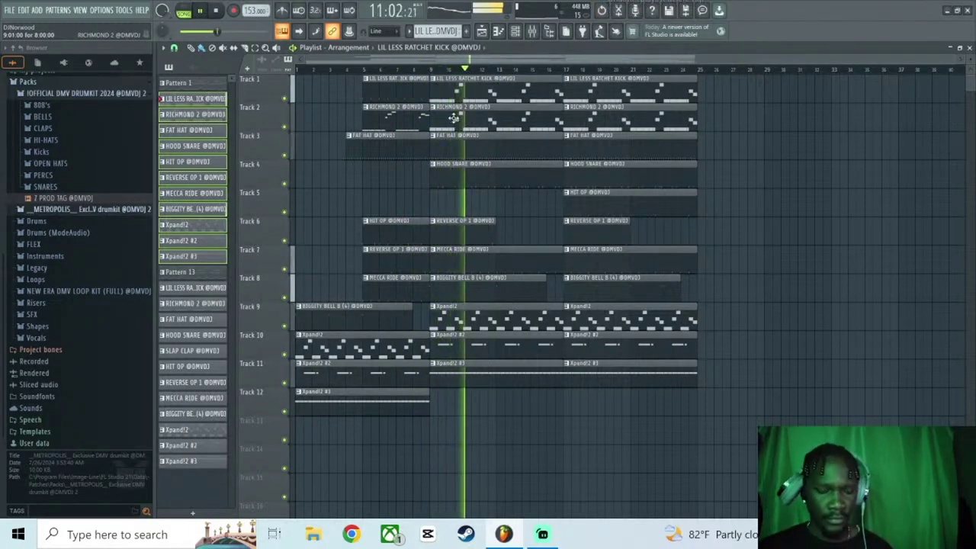
key("ctrl+z")
Delete the LIL LESS RATCHET KICK and MECCA RIDE clips from bars 9 to 16.
right_click(456, 95)
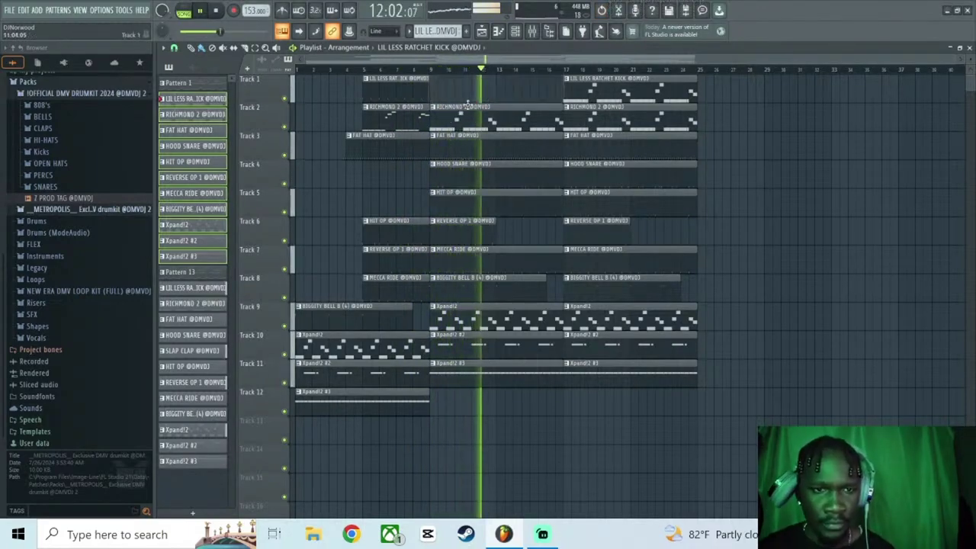
right_click(467, 267)
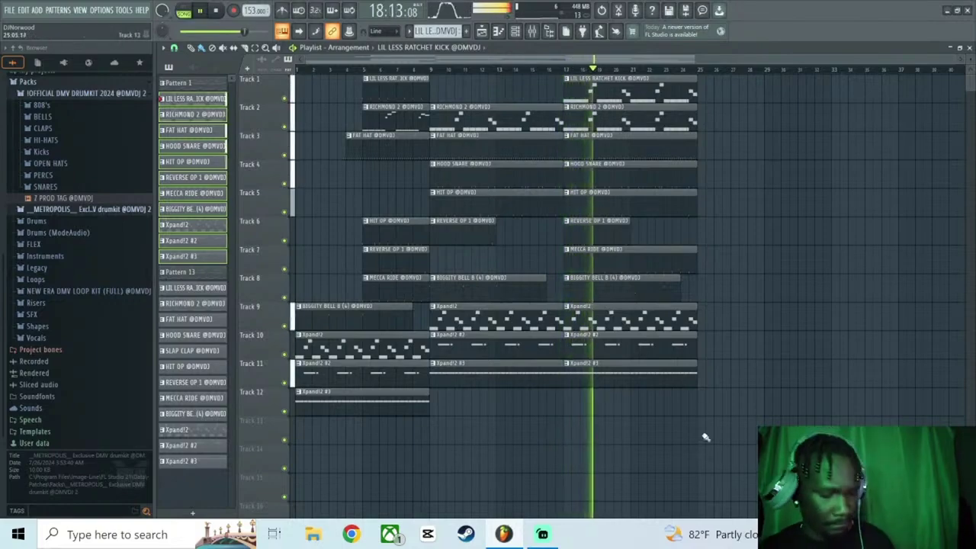
Duplicate the bars 17 to 24 section to bar 25 and remove the copy's LIL LESS RATCHET KICK and Xpand!2 #2 clips.
left_click_drag(703, 472, 603, 81)
key("ctrl+b")
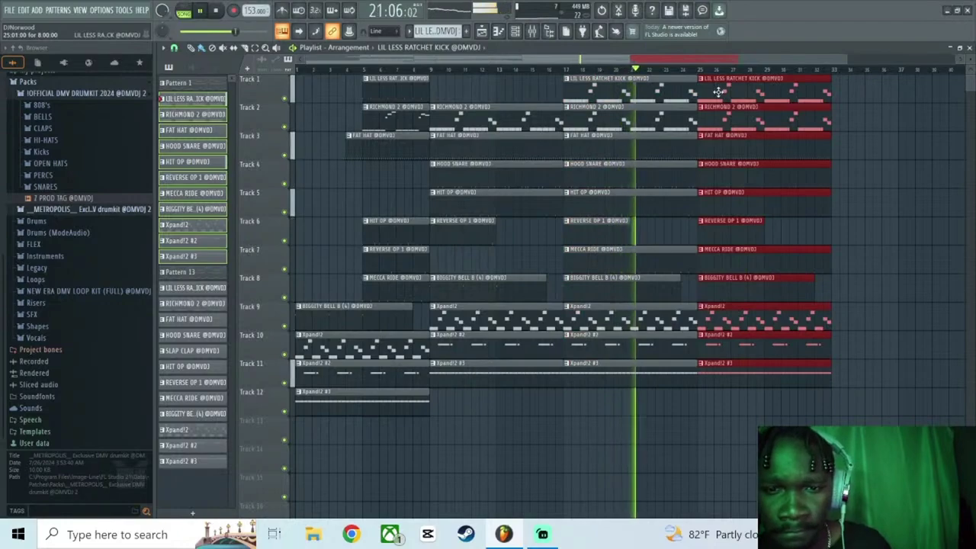
right_click(694, 91)
left_click_drag(660, 61, 761, 70)
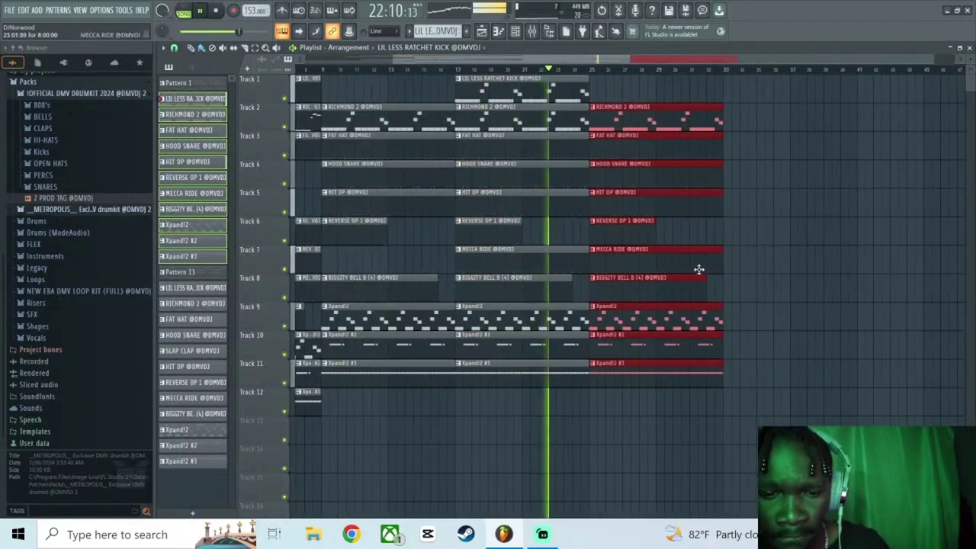
right_click(619, 352)
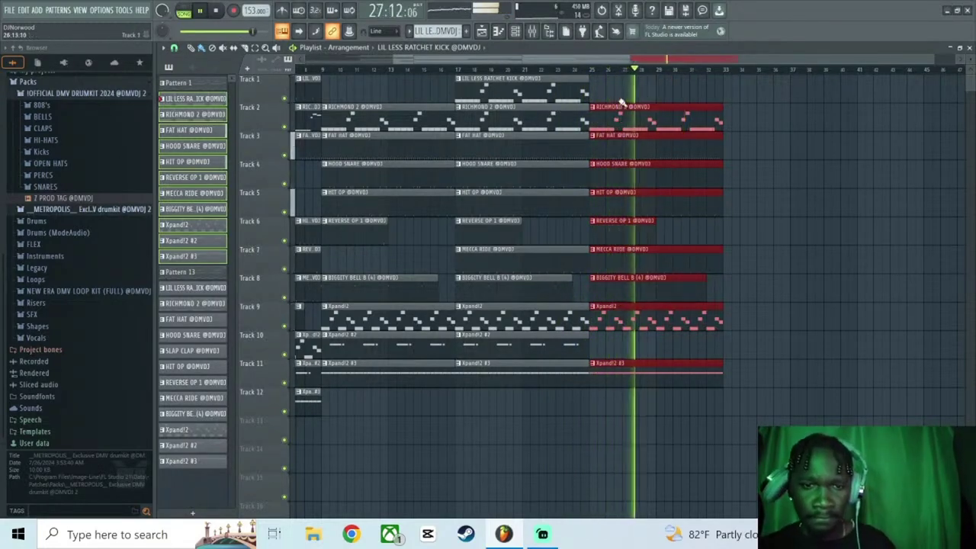
Duplicate the bars 25 to 32 section to bar 33 and place a LIL LESS RATCHET KICK clip there on Track 1.
key("ctrl+b")
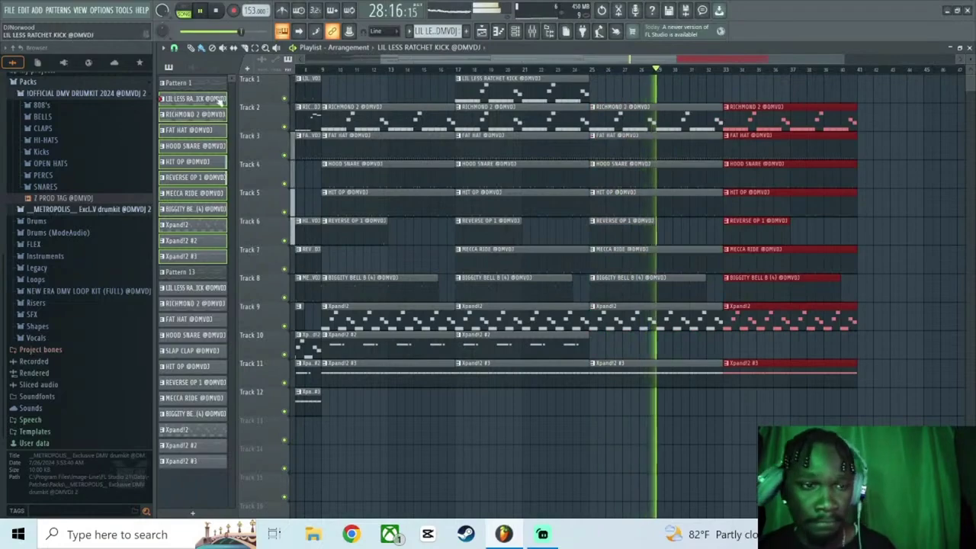
left_click(730, 107)
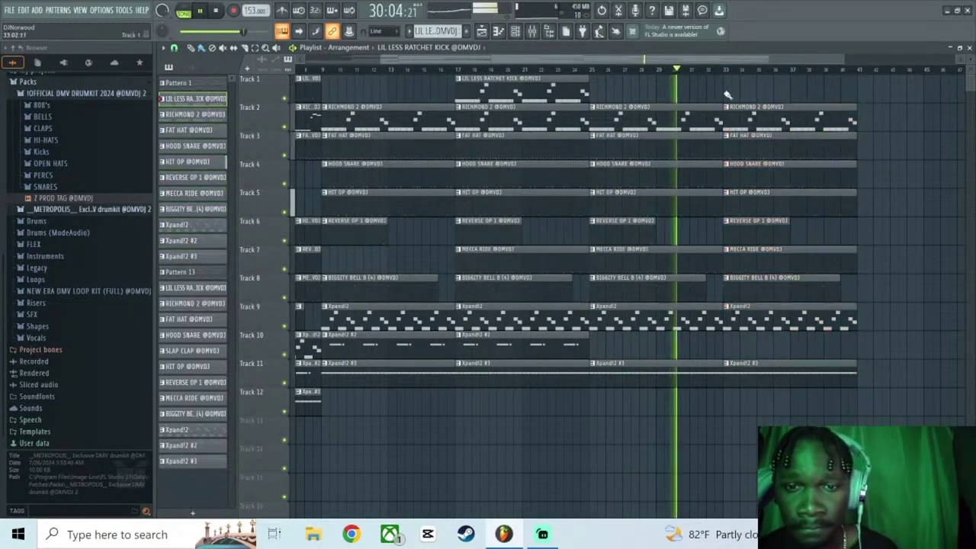
left_click(728, 93)
Delete the Xpand!2 and Xpand!2 #3 clips from bars 33 to 40 and duplicate the remaining drum section to bar 41.
right_click(756, 327)
right_click(766, 370)
left_click_drag(782, 412, 763, 80)
key("ctrl+b")
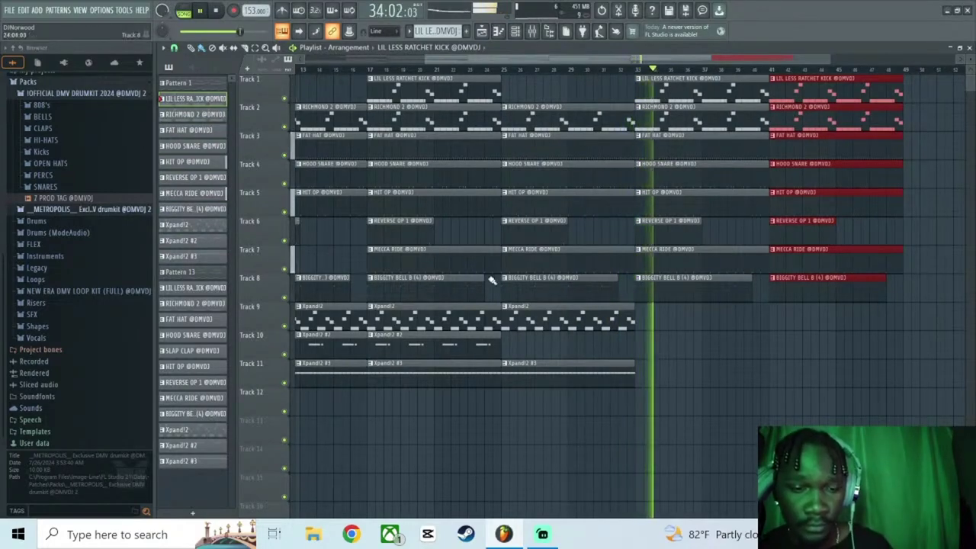
Place a copy of the Xpand!2 melody clip at bar 41 on Track 9.
left_click(523, 312)
left_click(772, 316)
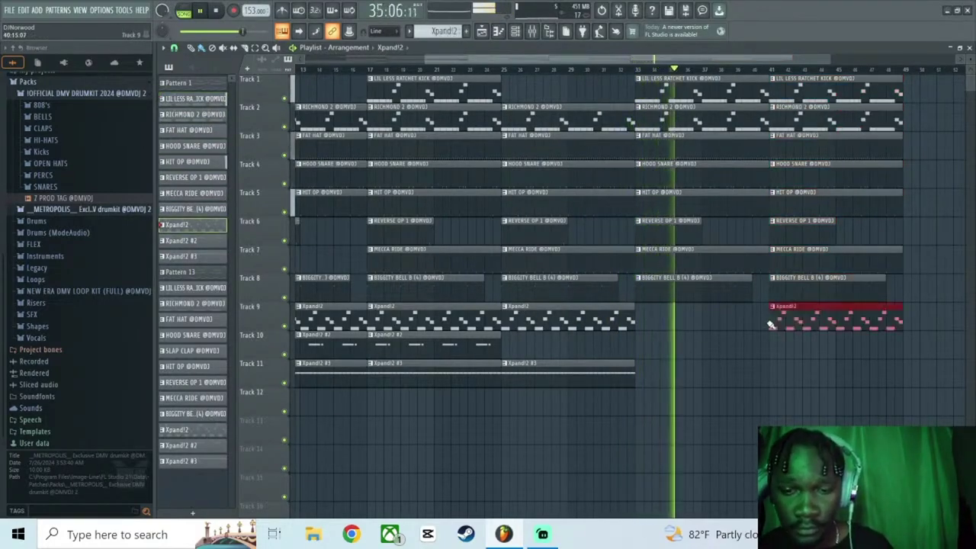
Place an Xpand!2 #3 clip at bar 41 on Track 11 and another on Track 10 trimmed to bars 39 to 40.
left_click(614, 378)
left_click(768, 377)
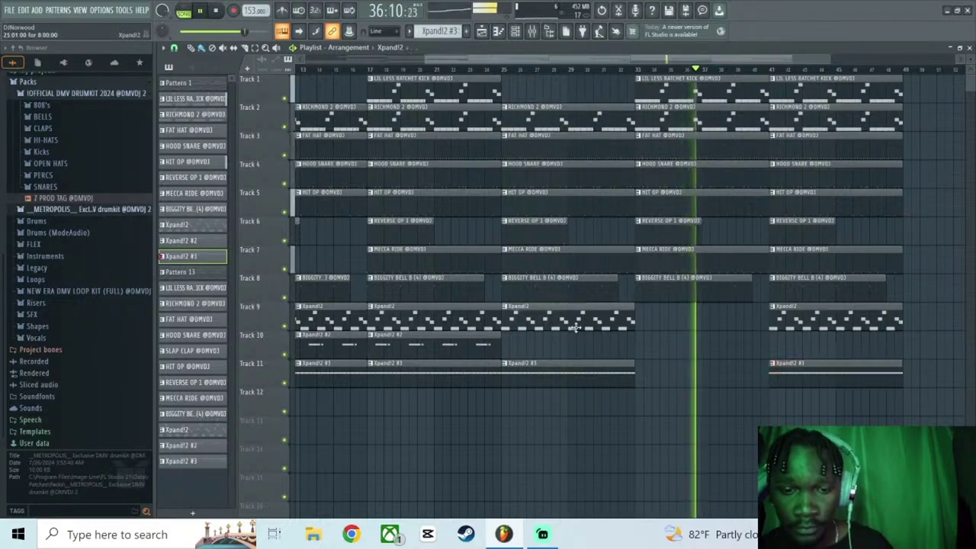
left_click(638, 353)
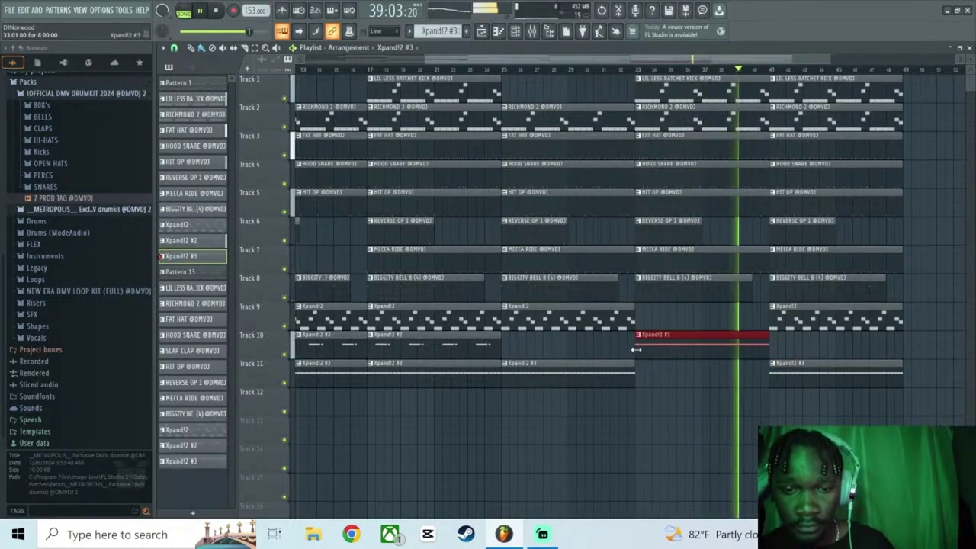
left_click_drag(638, 353, 736, 350)
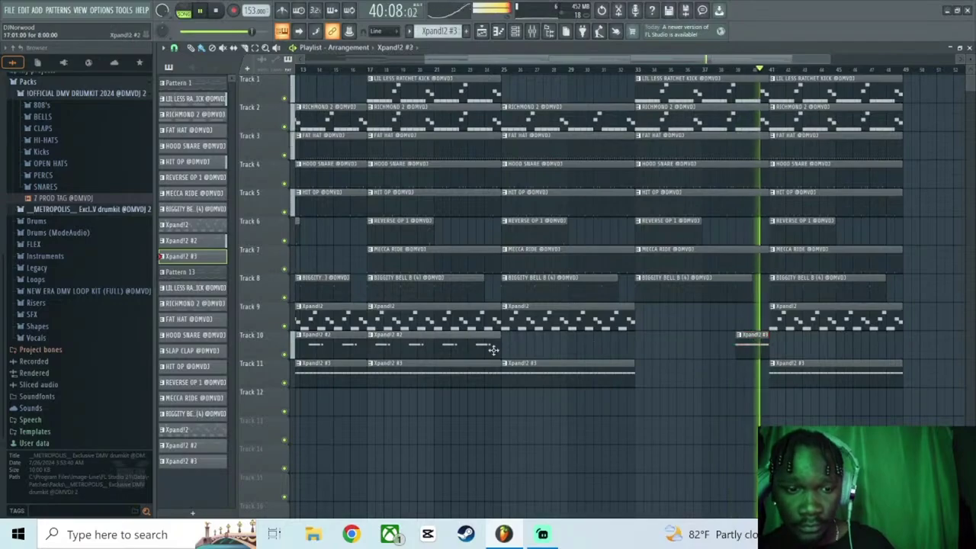
Place an Xpand!2 #2 clip at bar 41 on Track 10 and duplicate the bars 41 to 48 section to bar 49.
left_click(772, 353)
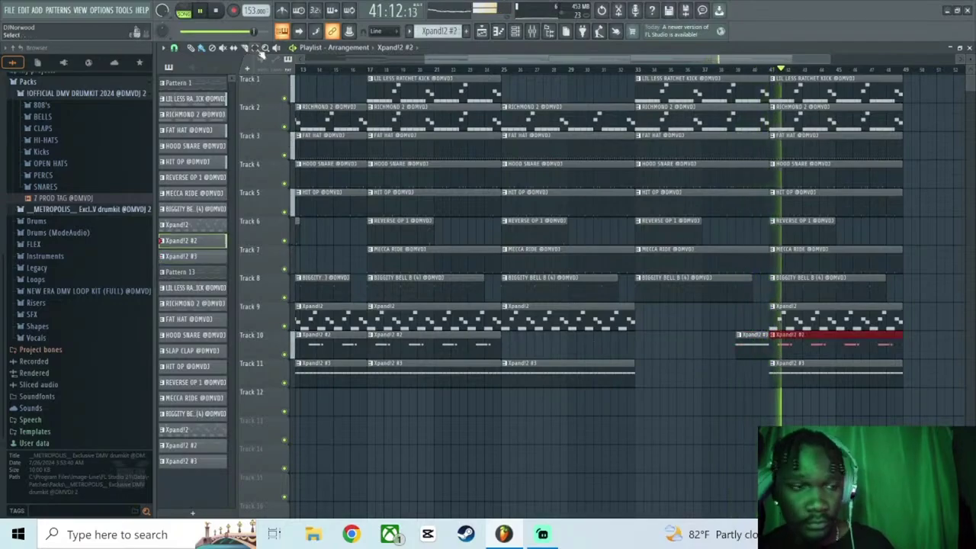
scroll(500, 73, "up", 1)
scroll(500, 72, "down", 4)
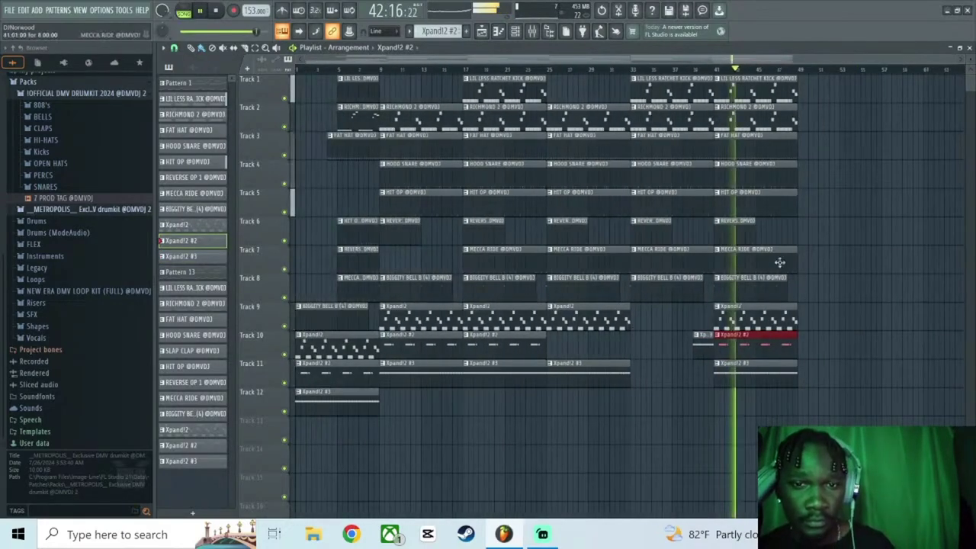
left_click_drag(781, 399, 728, 52)
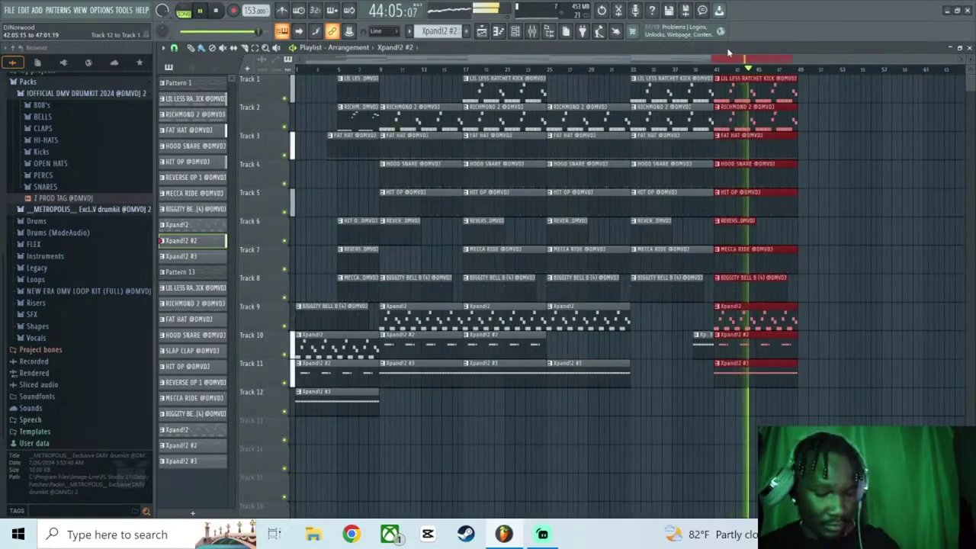
key("ctrl+b")
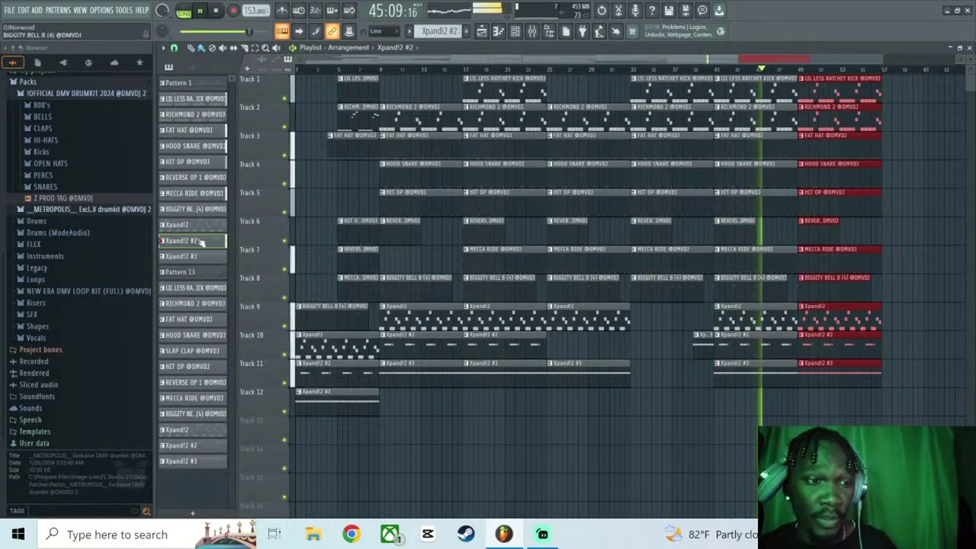
Replace the copied section at bar 49 with the second pattern set, from LIL LESS RATCHET KICK through Xpand!2 #3, across Tracks 1 to 12.
key("space")
right_click(845, 371)
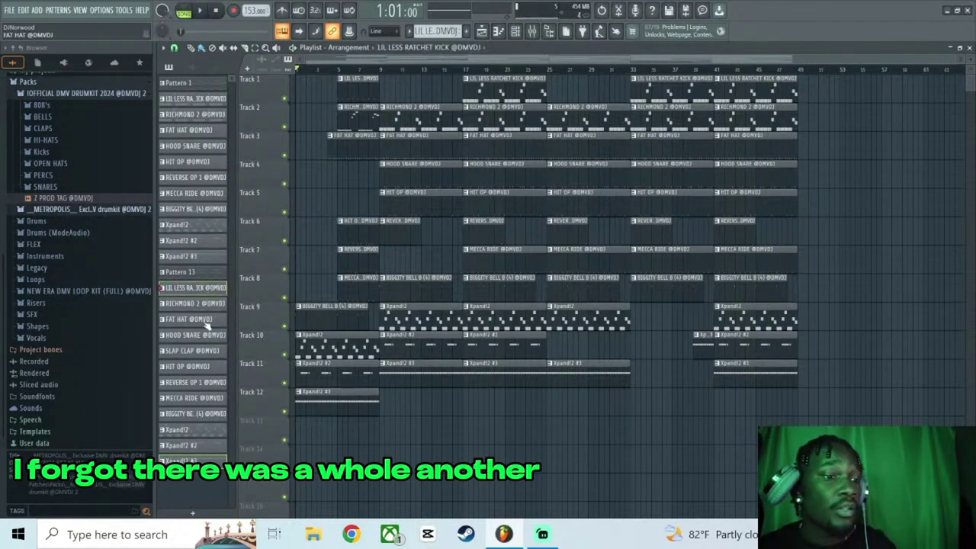
left_click_drag(201, 288, 803, 82)
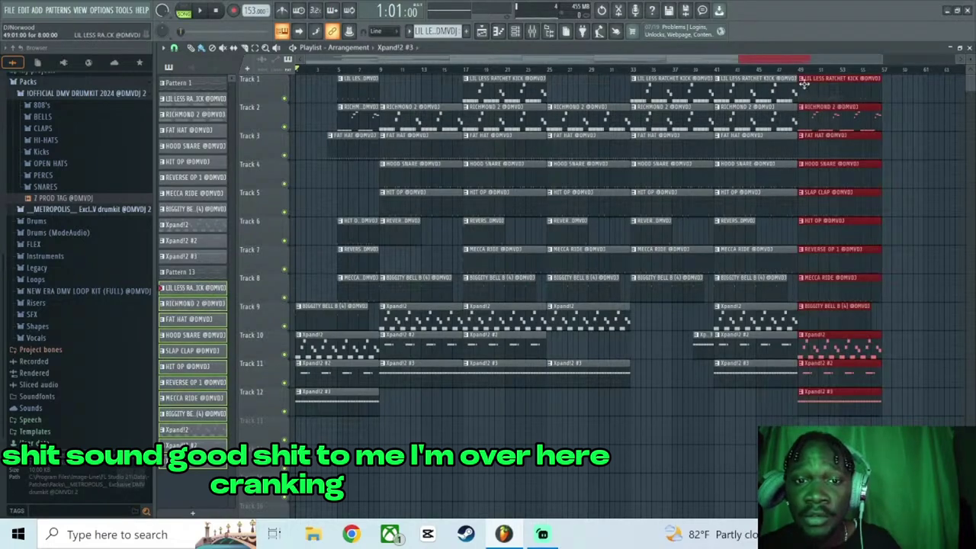
Add the second set's RICHMOND 2 clip on Track 9 trimmed to bars 37 to 40, and end Track 2's RICHMOND 2 clip at bar 37.
left_click(538, 71)
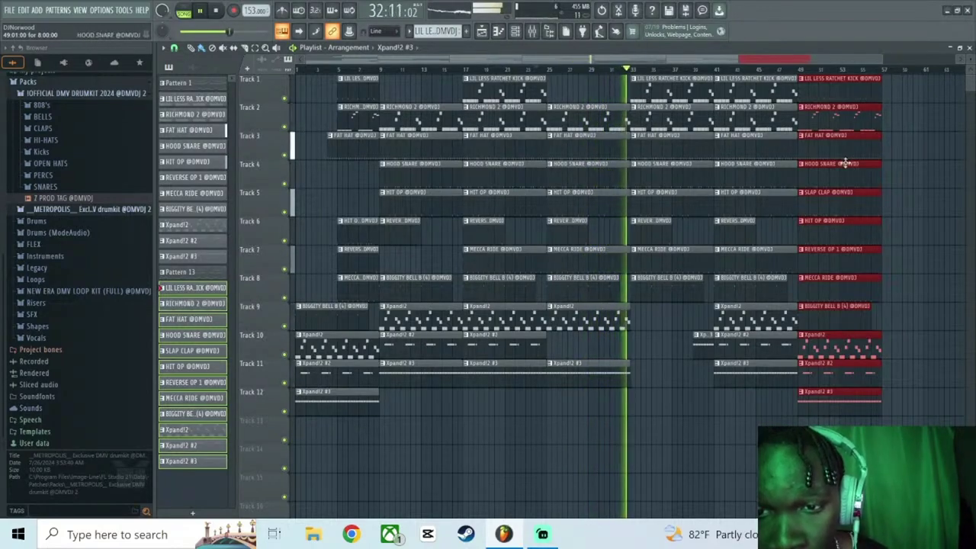
left_click(833, 122)
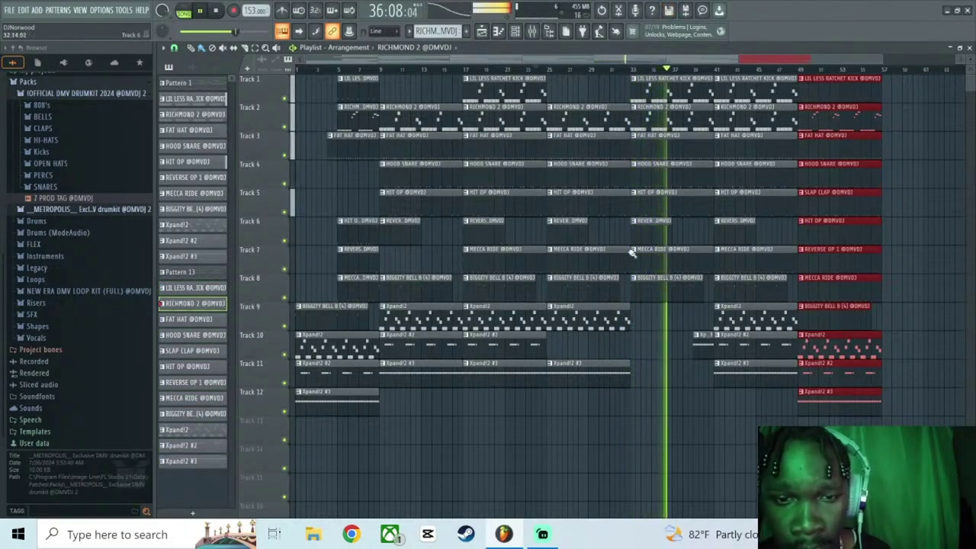
left_click(635, 320)
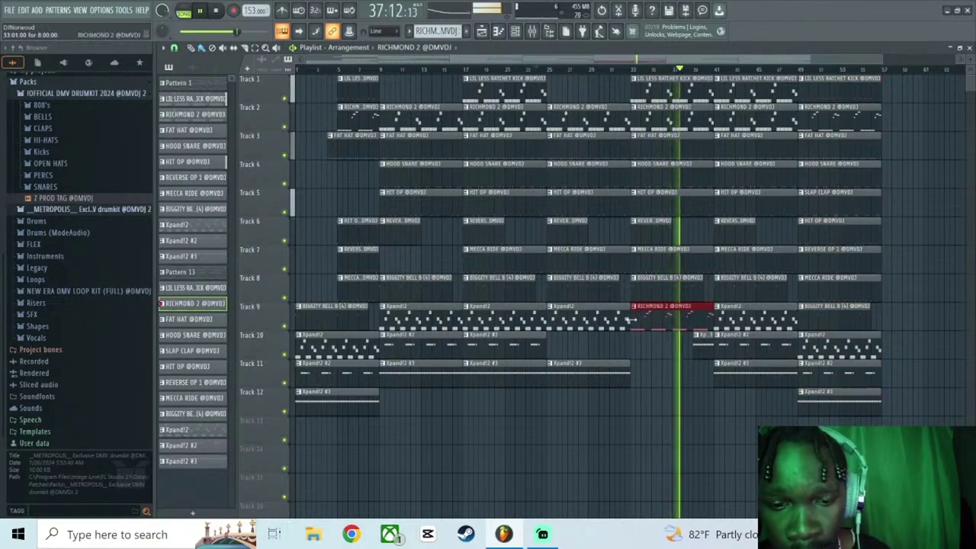
left_click_drag(632, 320, 675, 322)
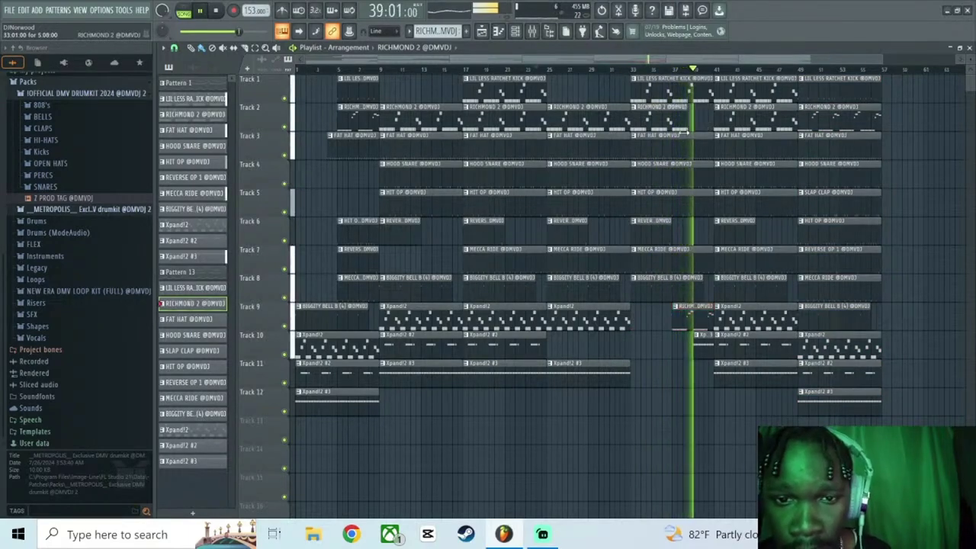
left_click(668, 69)
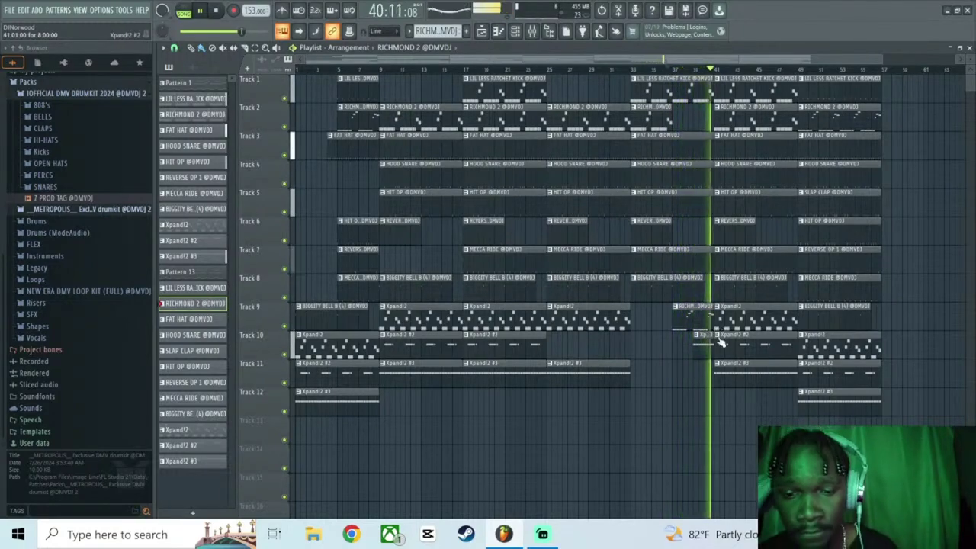
Replace the RICHMOND 2 clip at bar 41 on Track 2 with the second set's RICHMOND 2 clip.
right_click(813, 115)
key("ctrl+z")
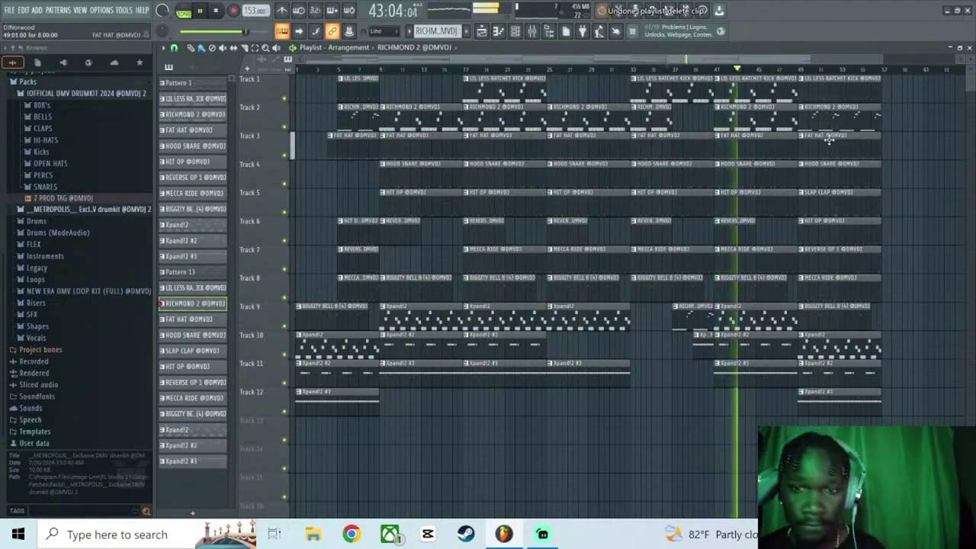
right_click(724, 121)
left_click(721, 121)
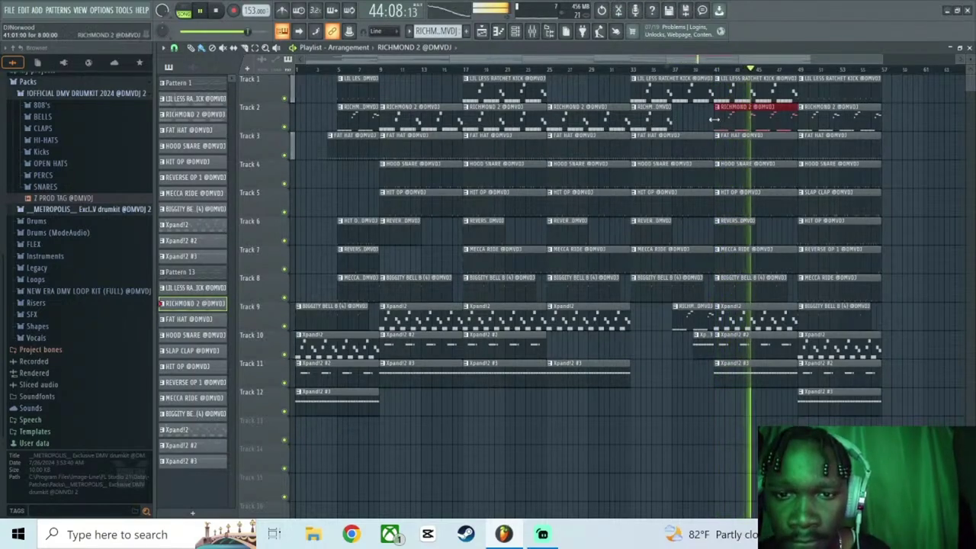
Play back the arrangement from several points, including bar 49 and bar 39, to check the transitions.
left_click_drag(667, 70, 639, 72)
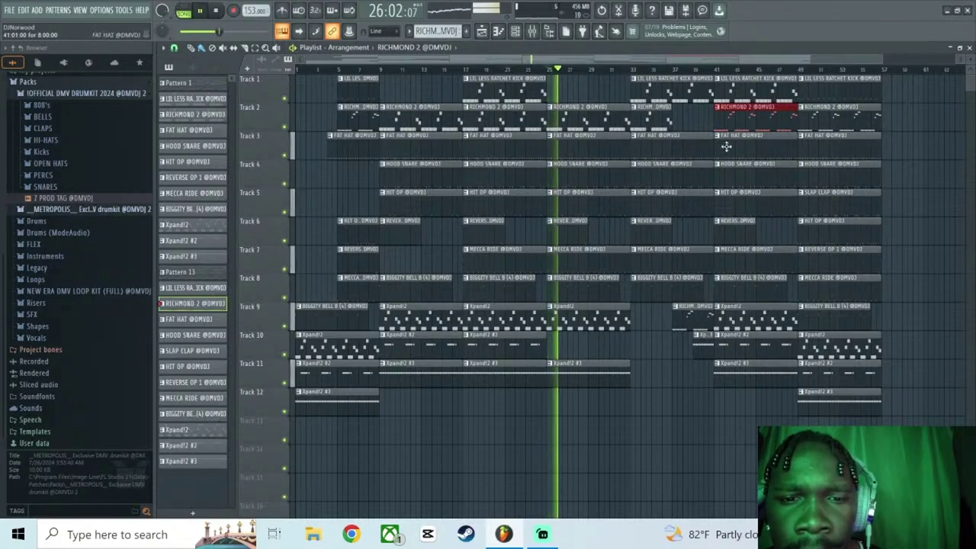
left_click(798, 70)
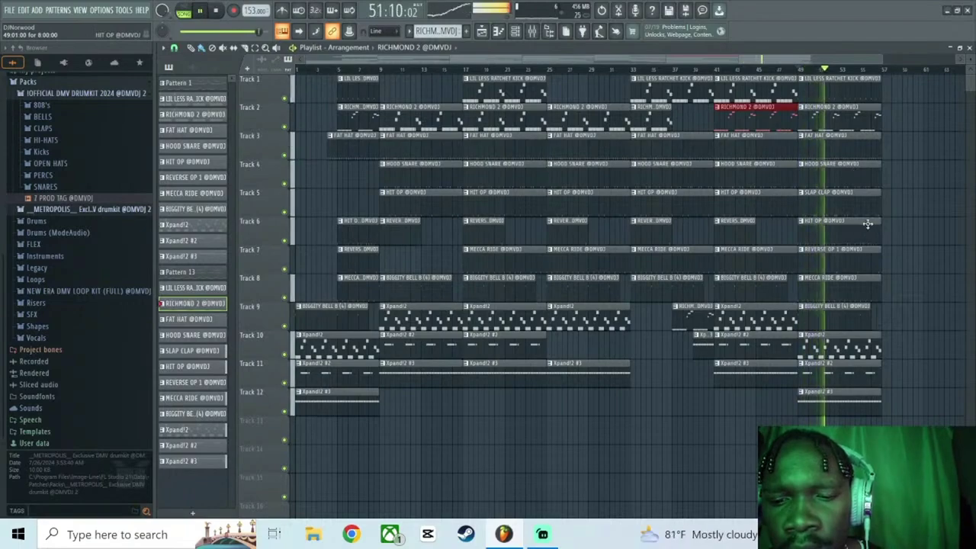
key("space")
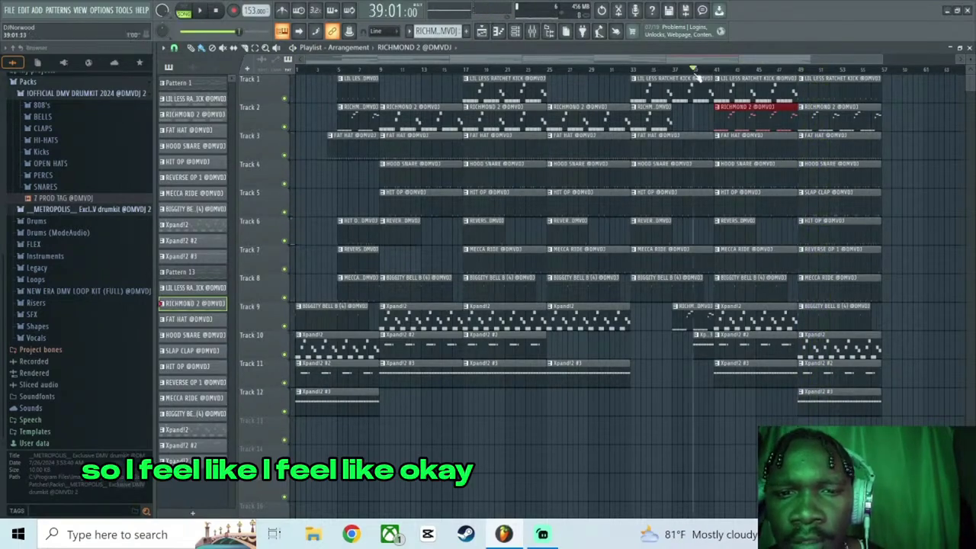
key("space")
key("space")
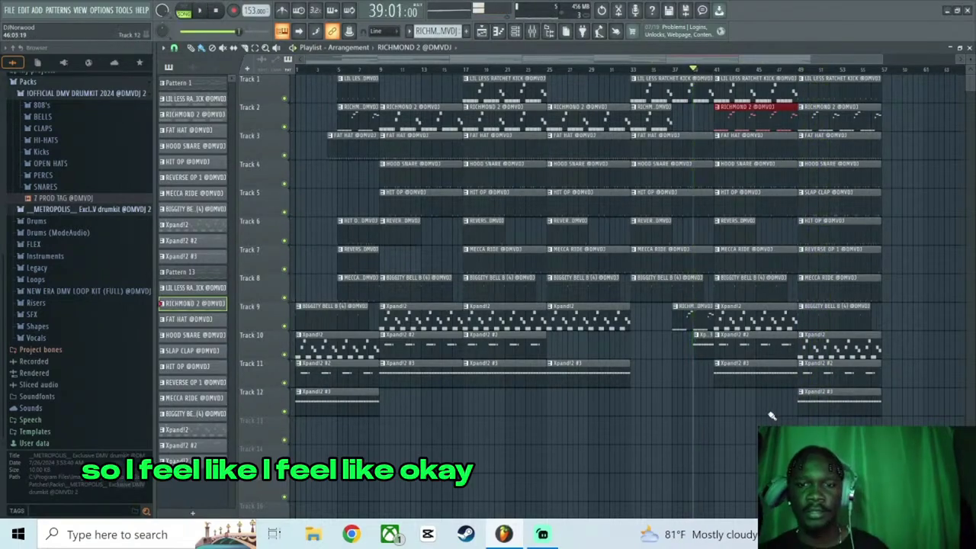
Delete the bars 41 to 48 section, move the bar 49 section into its place at bar 41 and play it back.
mouse_move(766, 381)
left_mouse_down()
mouse_move(752, 254)
mouse_move(763, 87)
left_mouse_up()
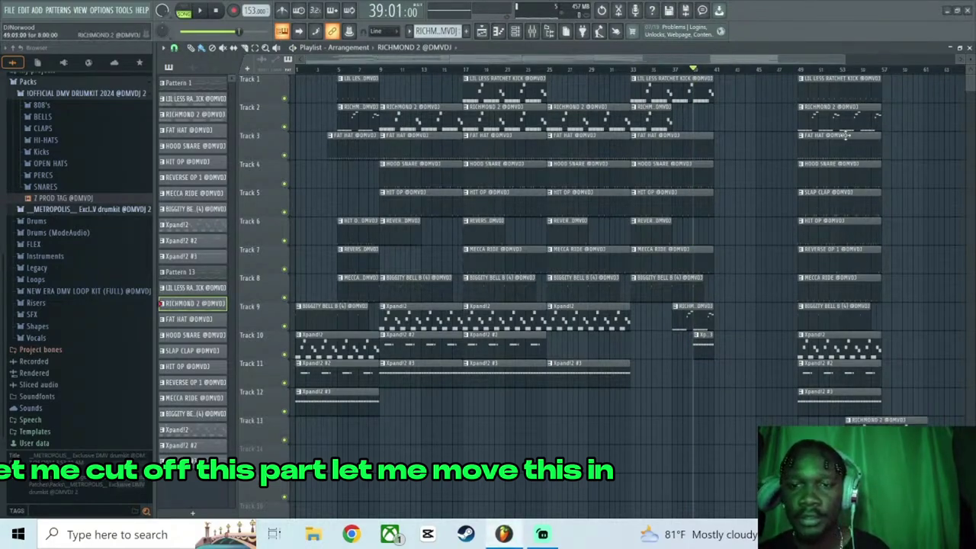
left_click_drag(876, 427, 752, 94)
key("space")
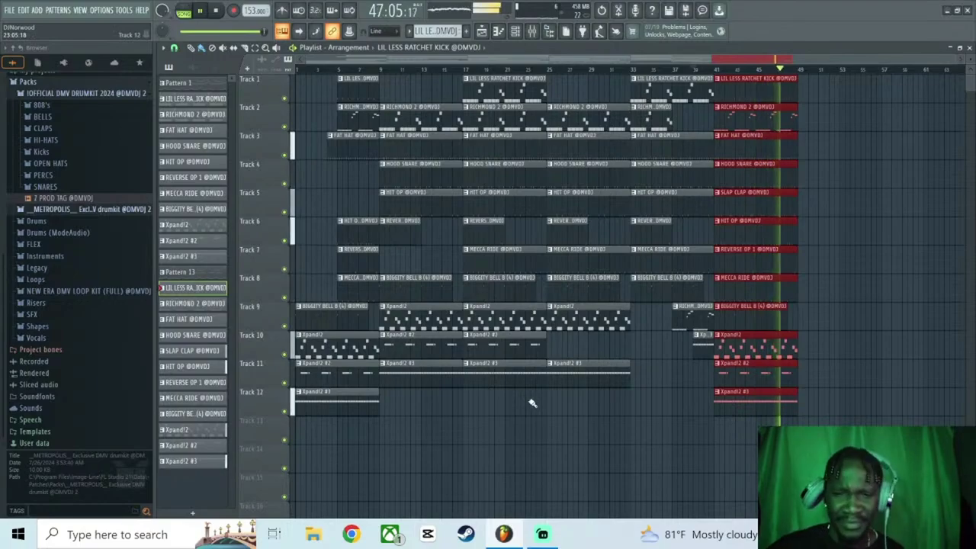
Duplicate the section at bars 41 to 48 to bar 49 and clear the selection.
key("ctrl+b")
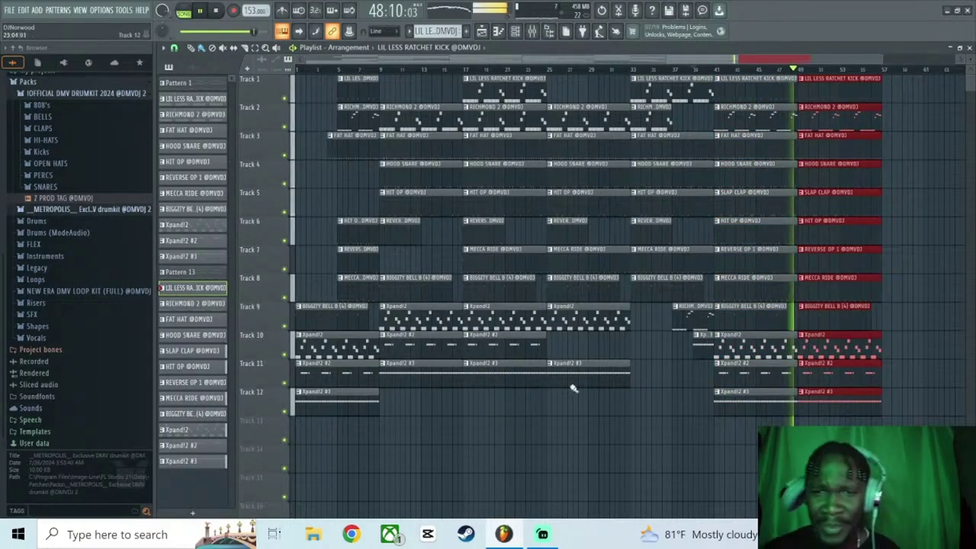
scroll(876, 61, "down", 1)
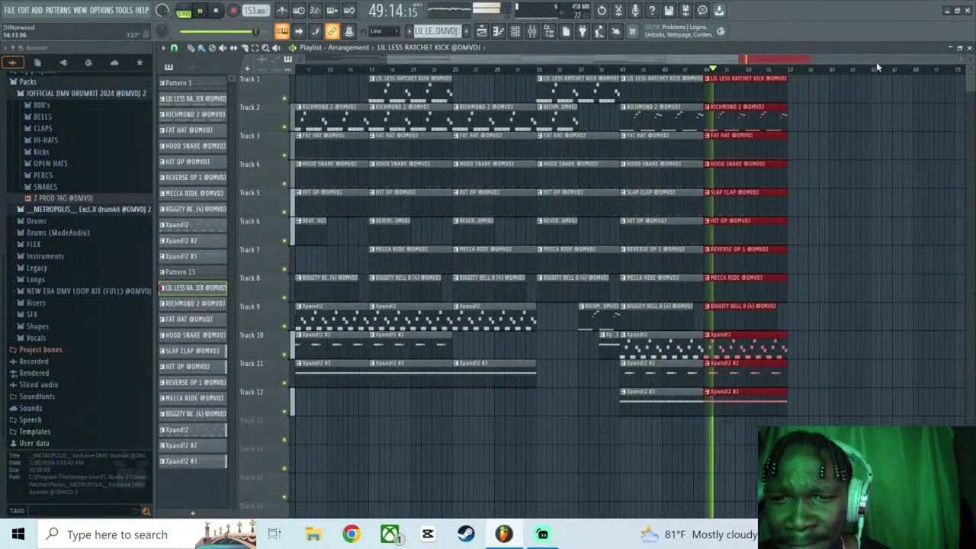
scroll(775, 72, "down", 1)
scroll(773, 76, "up", 3)
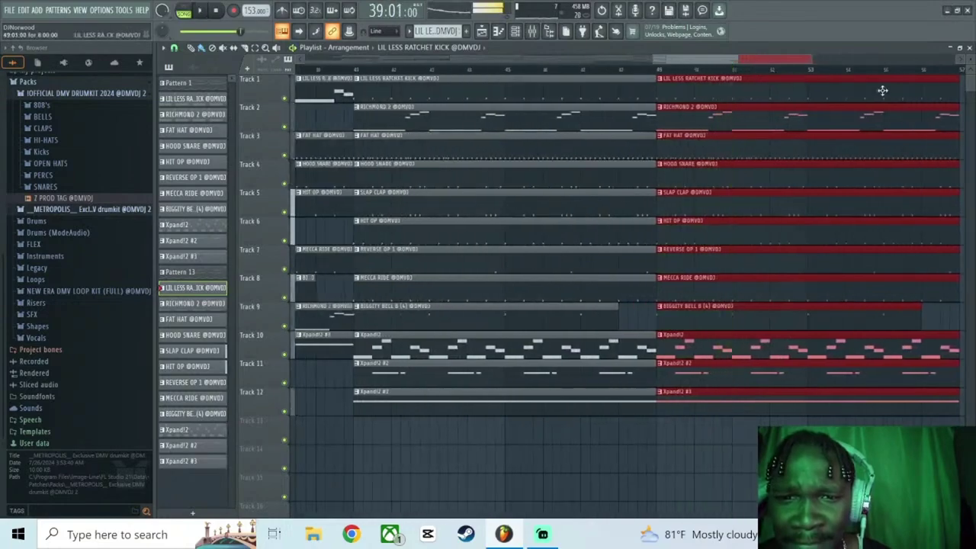
left_click_drag(956, 91, 905, 99)
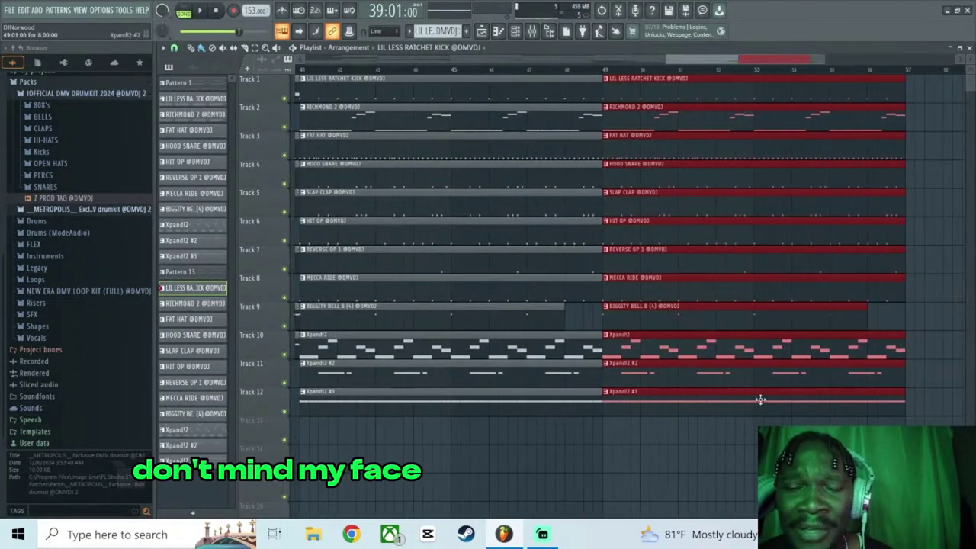
left_click(670, 456)
right_click(671, 457)
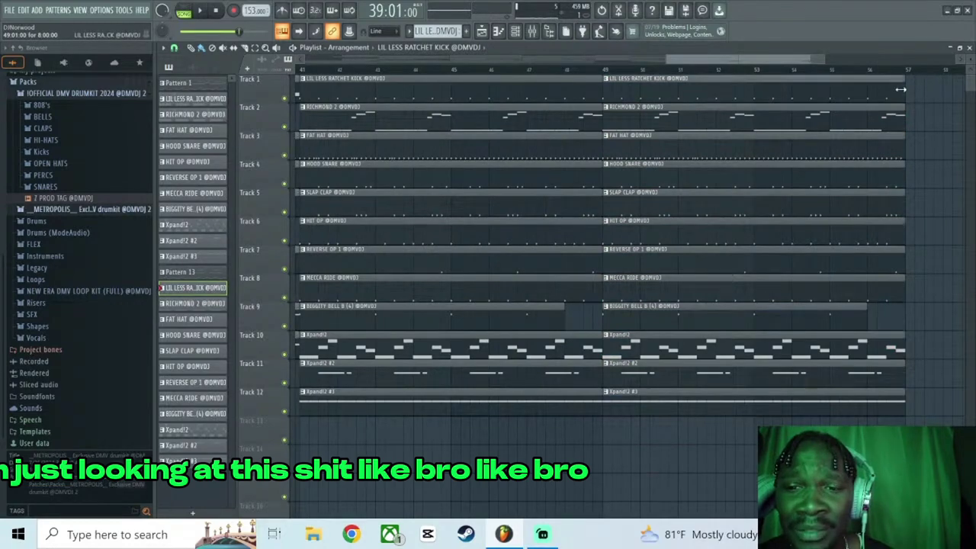
Trim the LIL LESS RATCHET KICK clip at bar 49 to one beat, repeat it through bar 56 and play the section.
left_click_drag(900, 89, 678, 98)
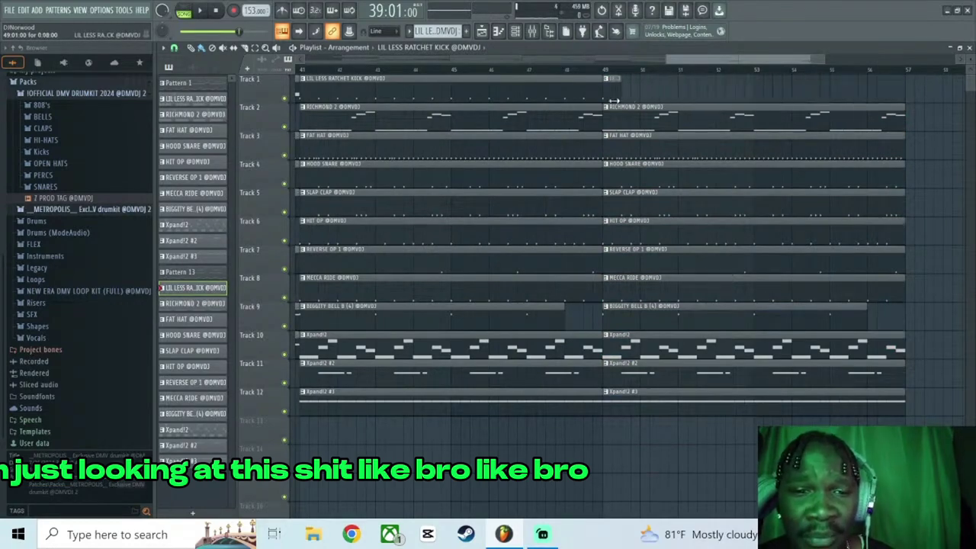
left_click_drag(614, 100, 725, 77)
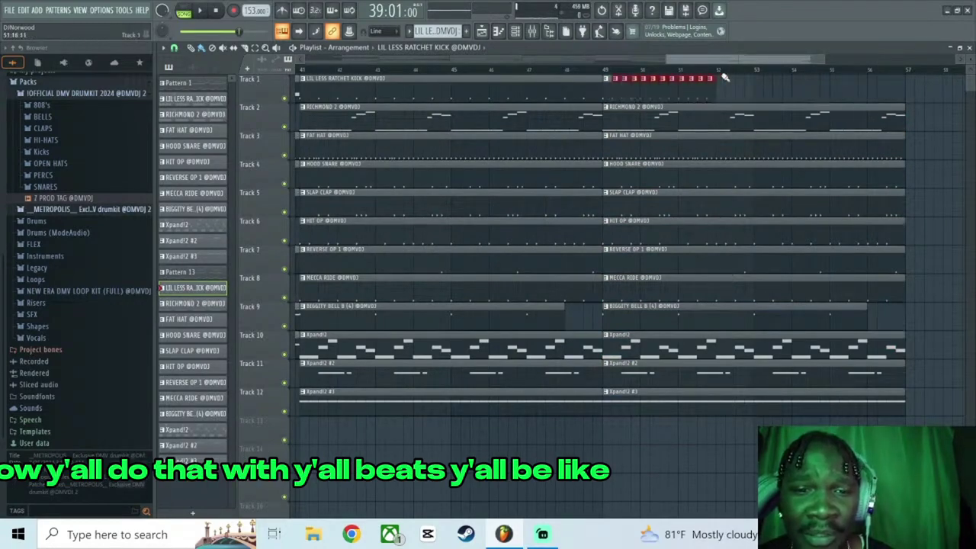
left_click_drag(858, 74, 901, 74)
left_click(592, 71)
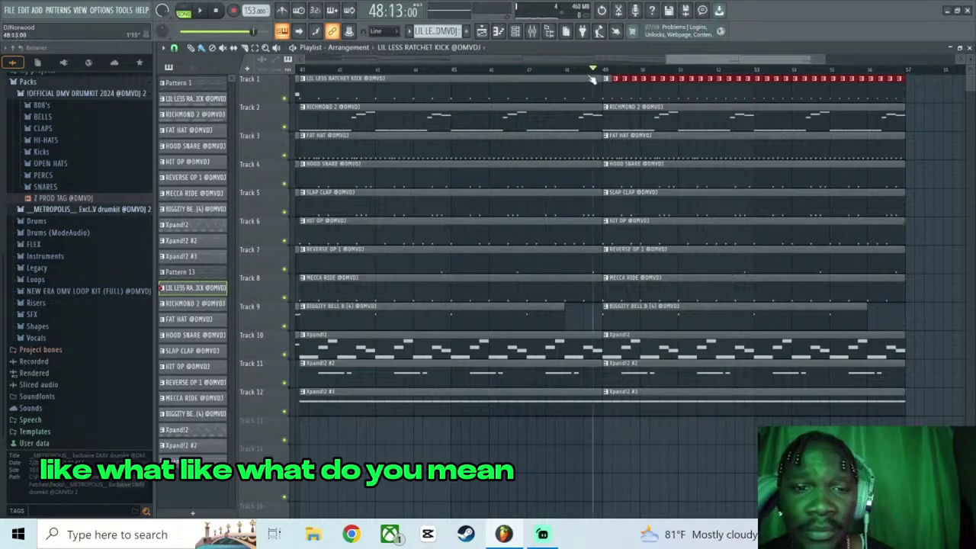
key("space")
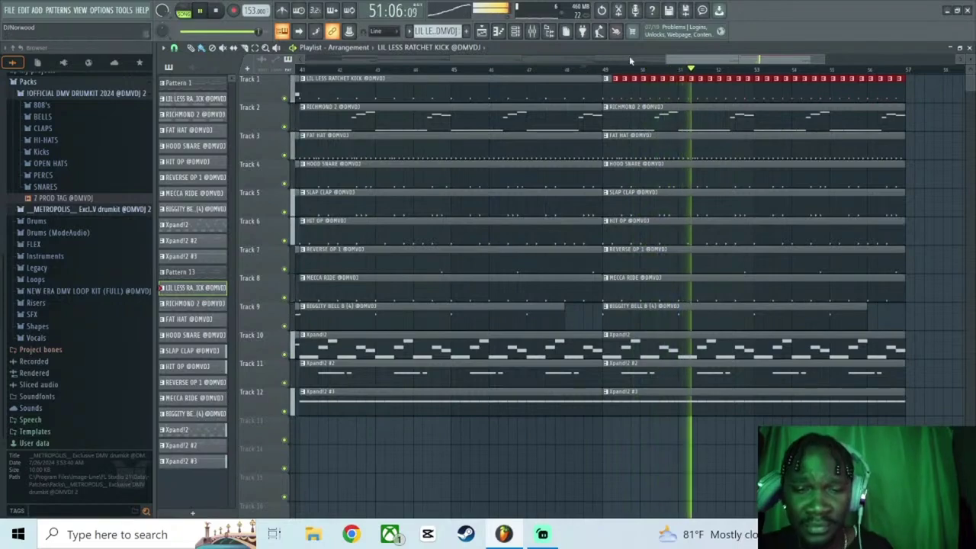
key("space")
Trim the SLAP CLAP clip on Track 5 to run from bar 49 step 9 to bar 53, and repeat it from bar 53 step 9.
left_click_drag(604, 206, 630, 203)
key("space")
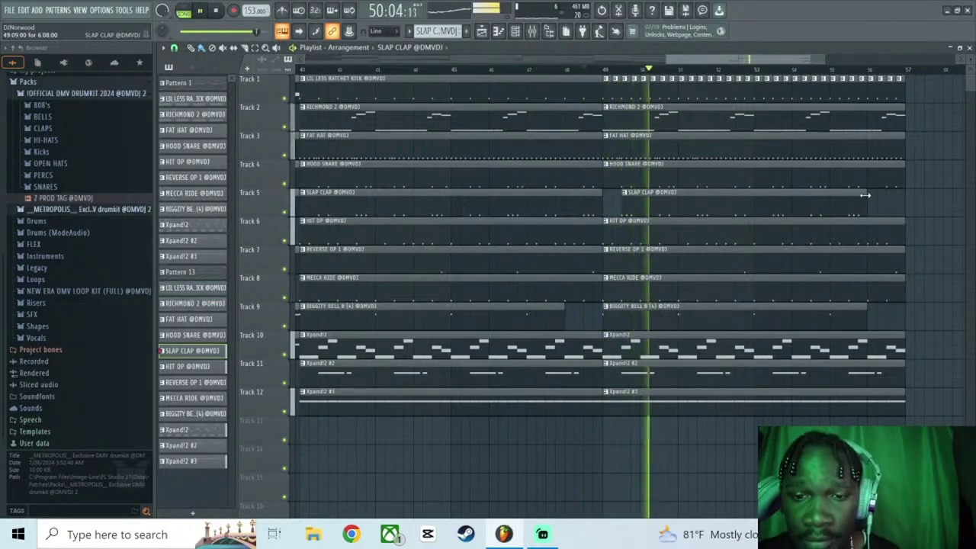
left_click_drag(866, 195, 779, 208)
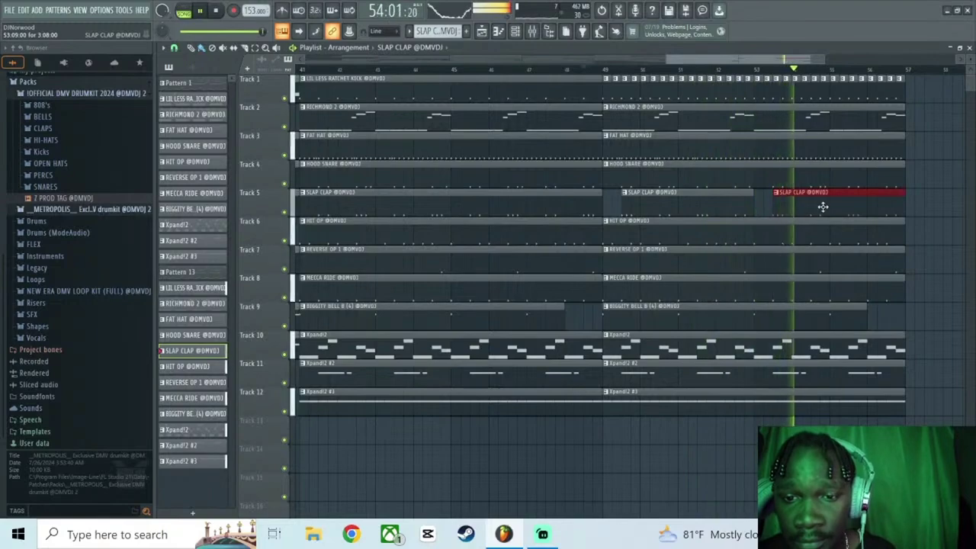
Place a short clip near the start of bar 53 on Track 13 and play the section back from bar 53.
key("space")
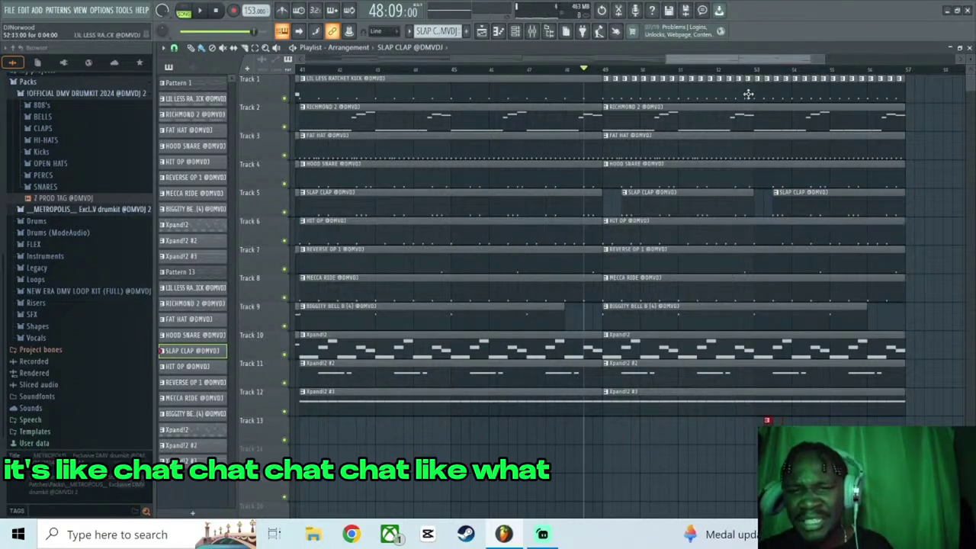
left_click(757, 72)
key("space")
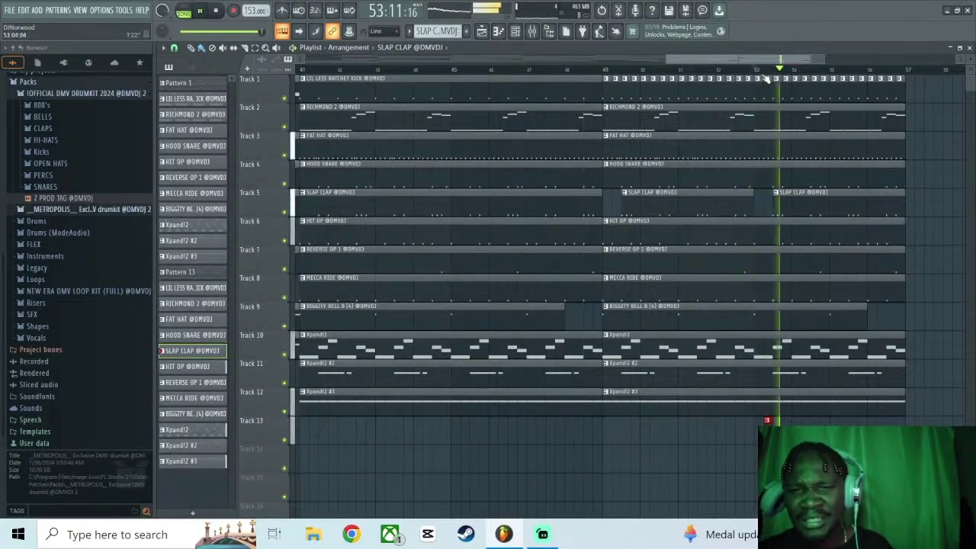
Move the short SLAP CLAP clip to Track 5, directly before the clip starting at bar 53 step 9, and play the section.
scroll(776, 73, "down", 3)
scroll(776, 72, "up", 7)
key("space")
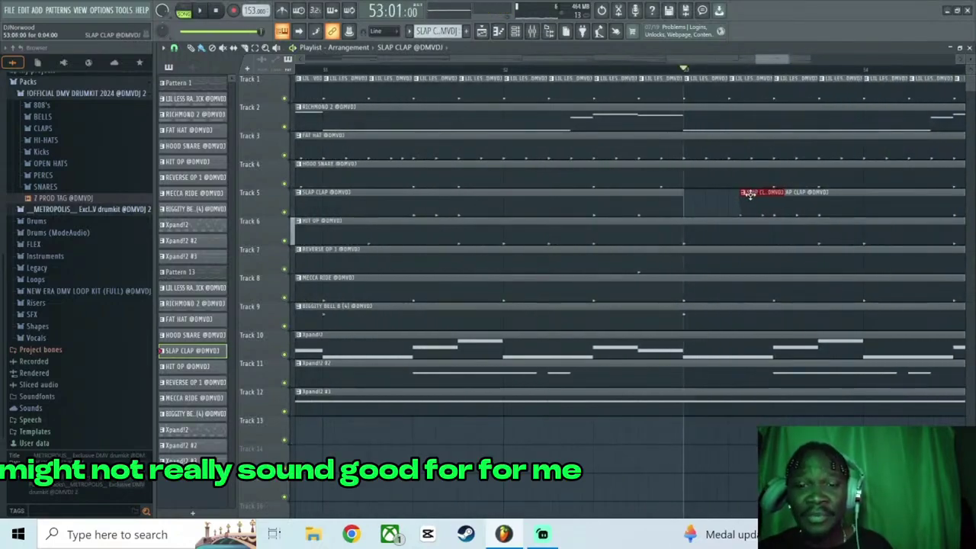
left_click_drag(749, 194, 747, 193)
scroll(743, 72, "down", 4)
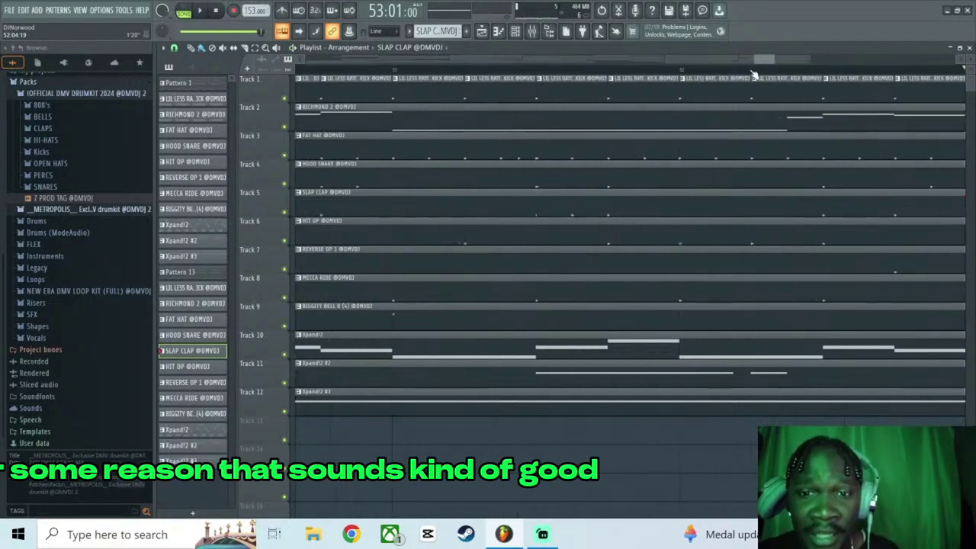
scroll(752, 79, "down", 2)
key("space")
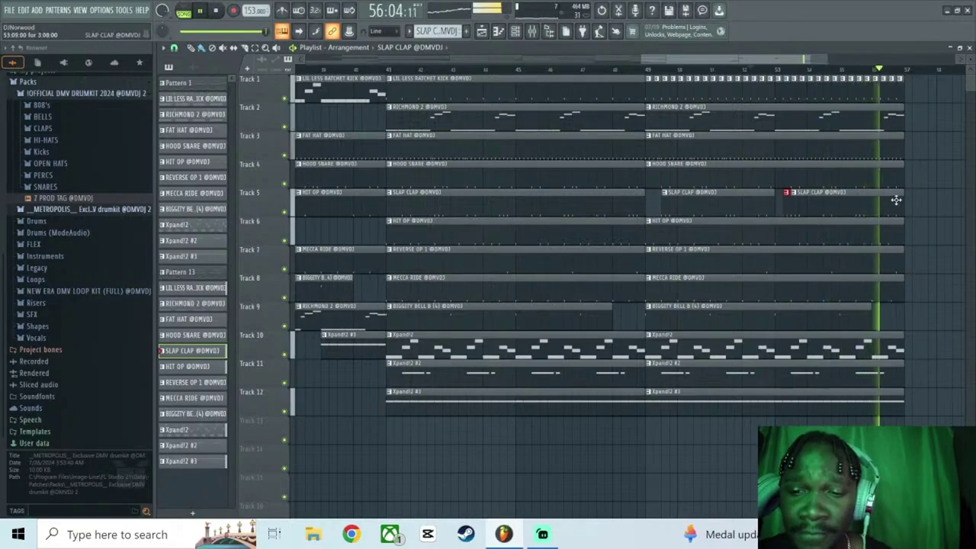
key("space")
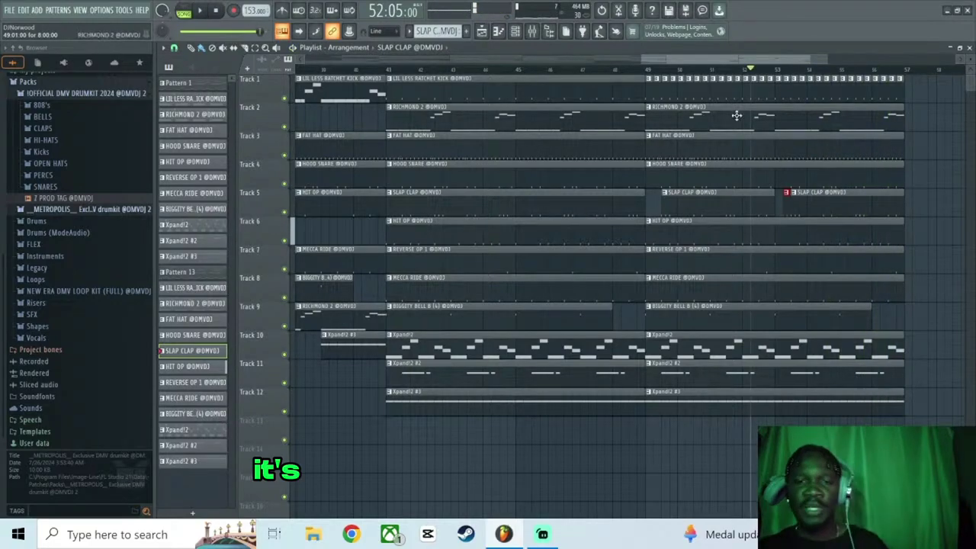
Duplicate the section at bars 9 to 24 to bar 57 and play the arrangement into it.
scroll(660, 177, "down", 5)
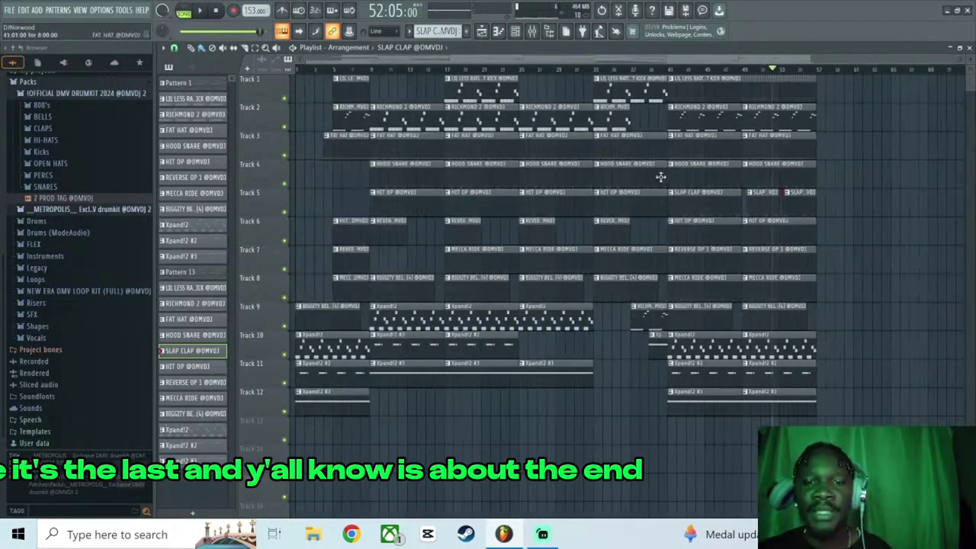
left_click_drag(499, 415, 386, 68)
left_click_drag(384, 119, 830, 122)
left_click_drag(797, 66, 874, 79)
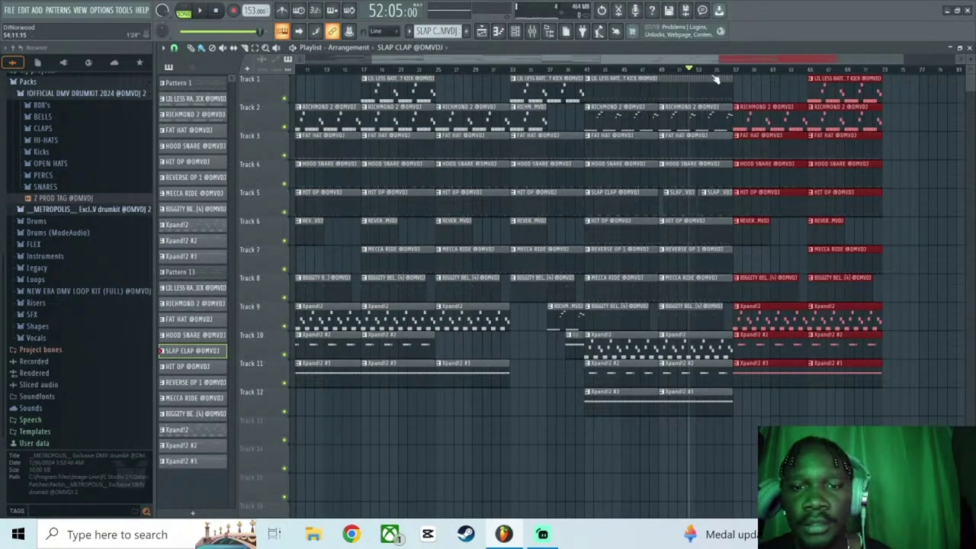
key("space")
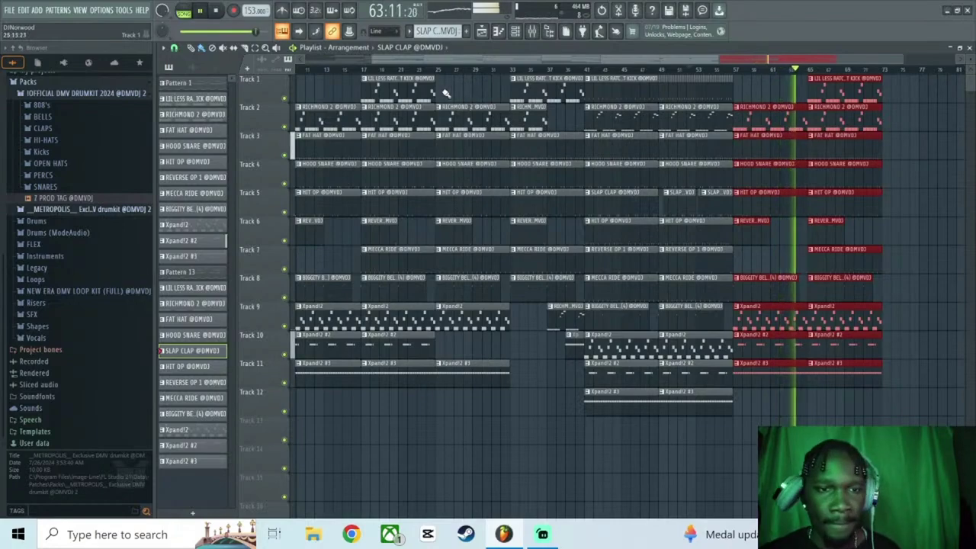
Duplicate the section at bars 33 to 48 to bar 73, and the section at bars 57 to 72 to bar 89.
left_click_drag(519, 76, 660, 412)
left_click_drag(526, 104, 892, 124)
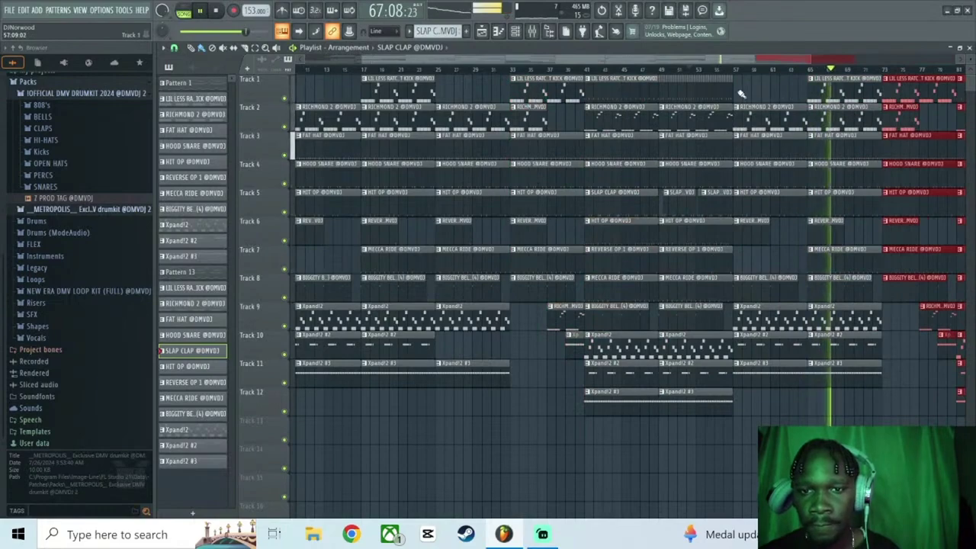
left_click_drag(740, 93, 866, 412)
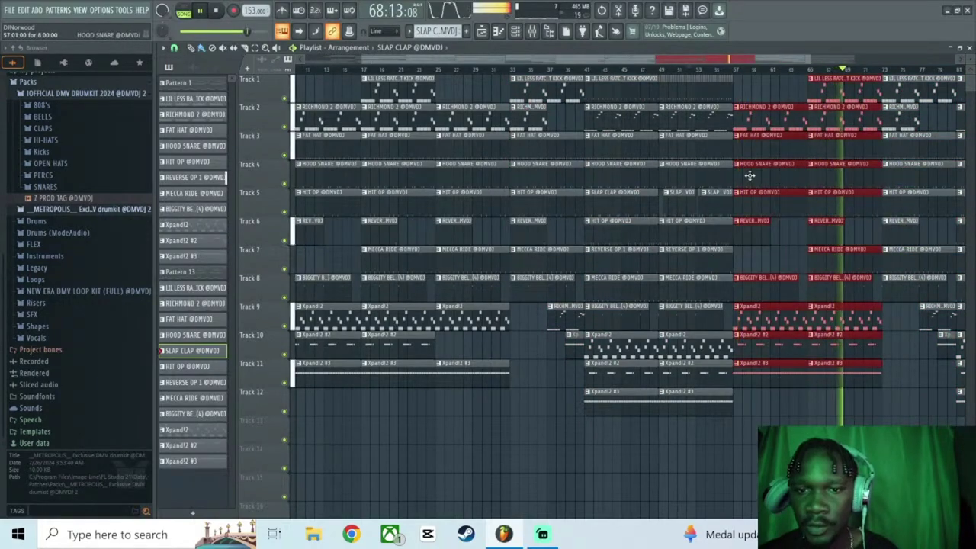
left_click_drag(749, 176, 797, 145)
left_click_drag(688, 82, 806, 414)
left_click_drag(693, 175, 913, 187)
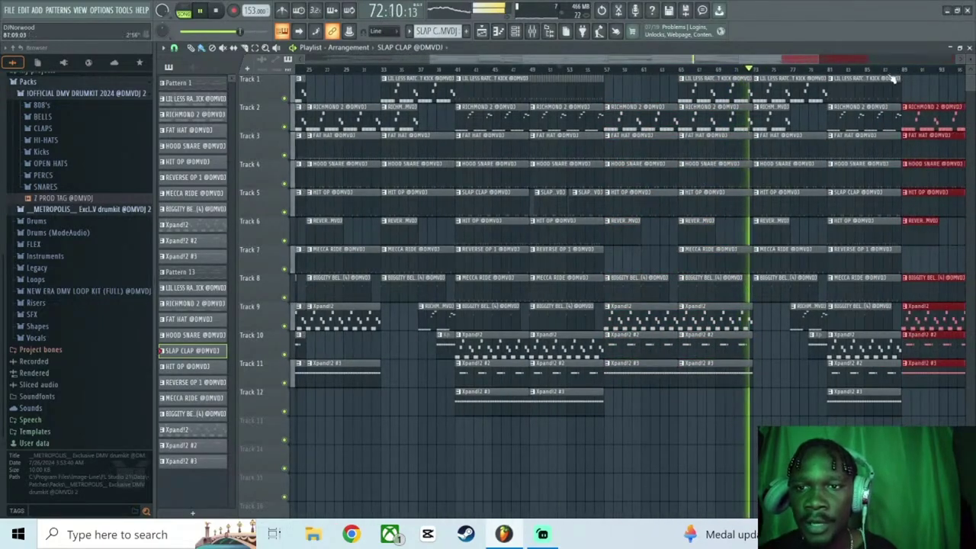
Duplicate the section at bars 97 to 104 to bar 105.
scroll(893, 74, "up", 4)
scroll(894, 70, "down", 4)
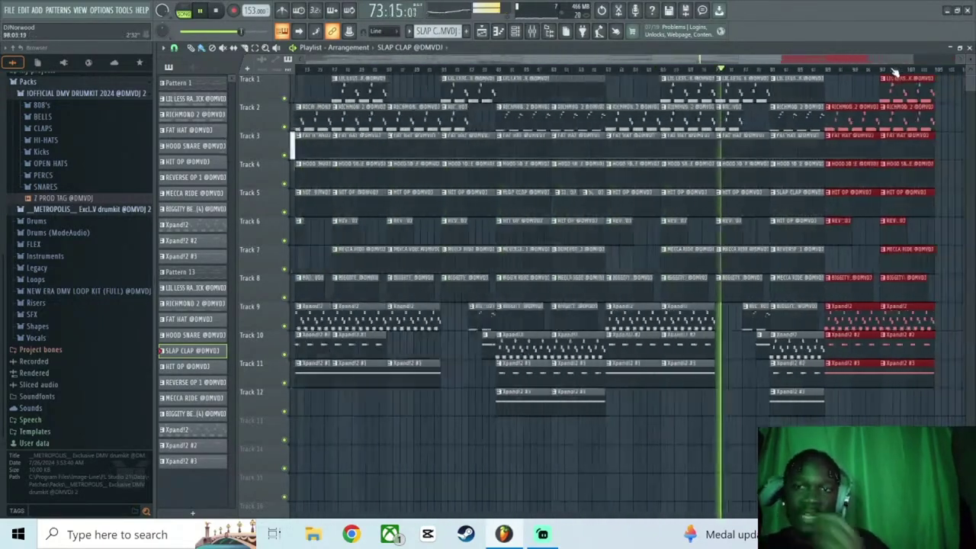
scroll(894, 73, "down", 2)
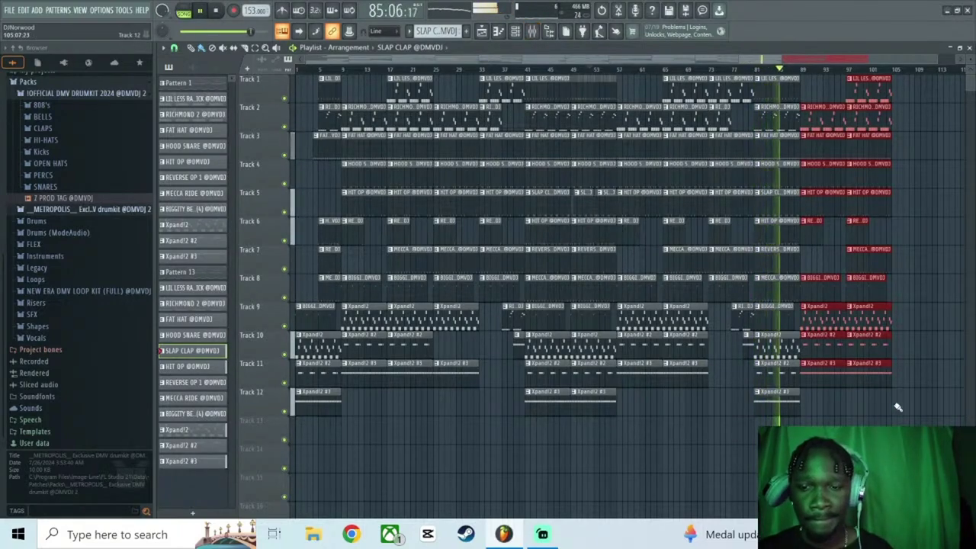
left_click_drag(897, 408, 855, 85)
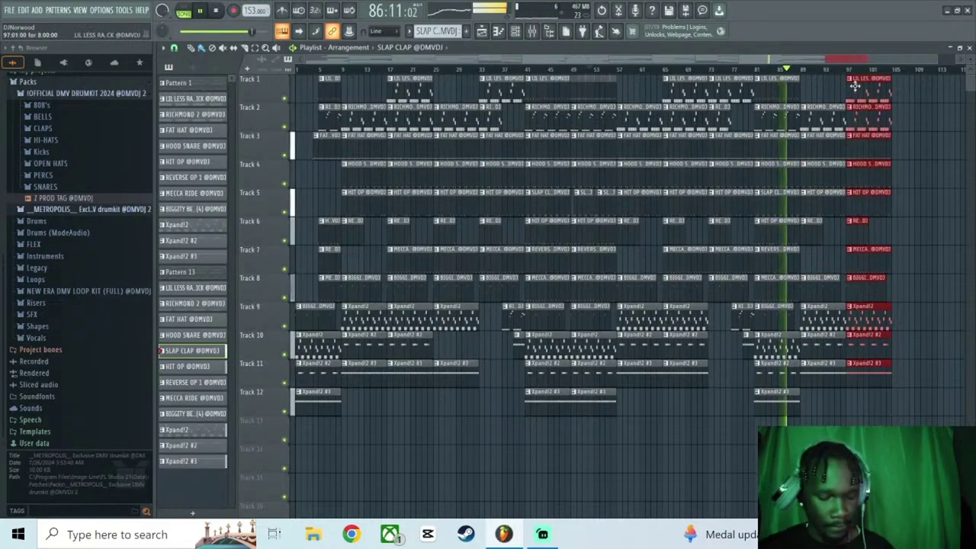
key("ctrl+b")
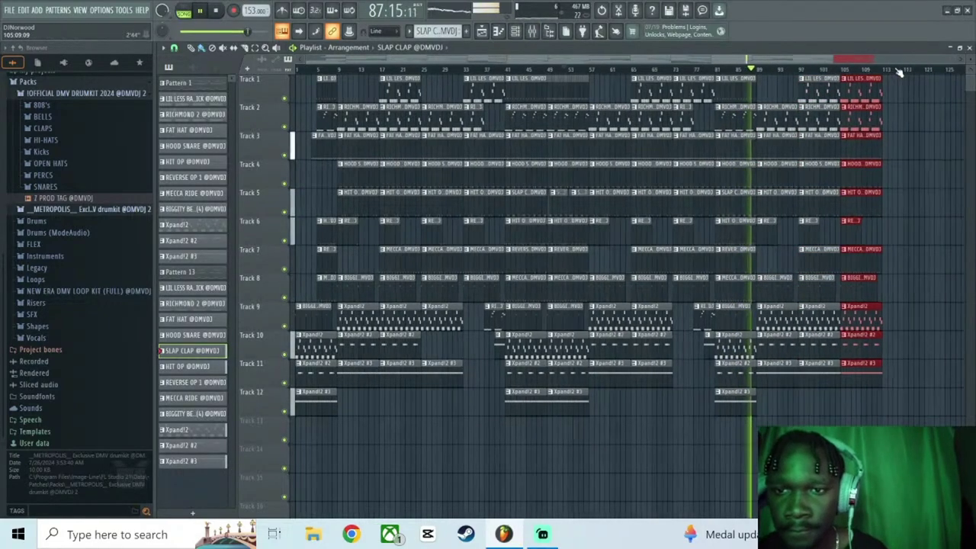
Trim the start of the bar 105 clips on Tracks 3 to 8 to bar 105 step 9.
scroll(877, 72, "up", 5)
scroll(873, 73, "up", 2)
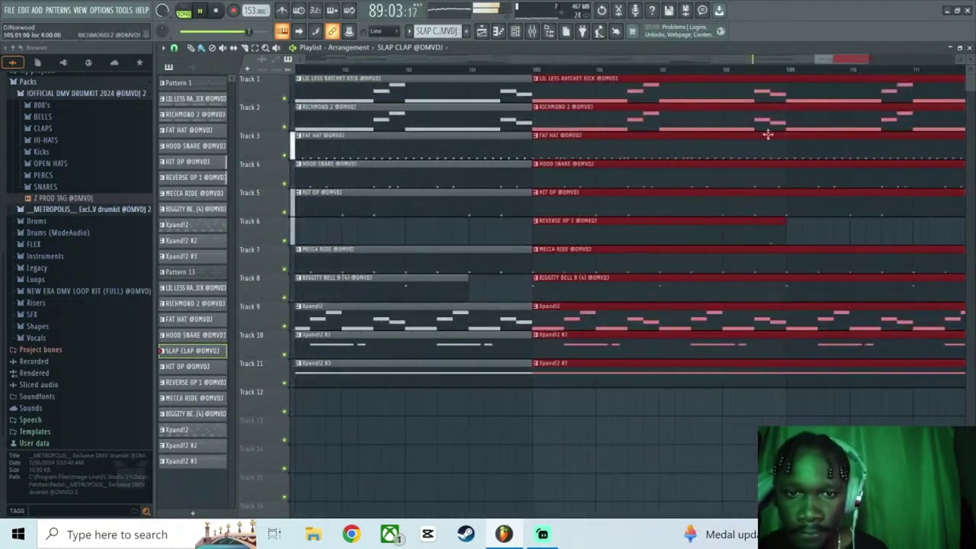
left_click_drag(549, 132, 587, 300)
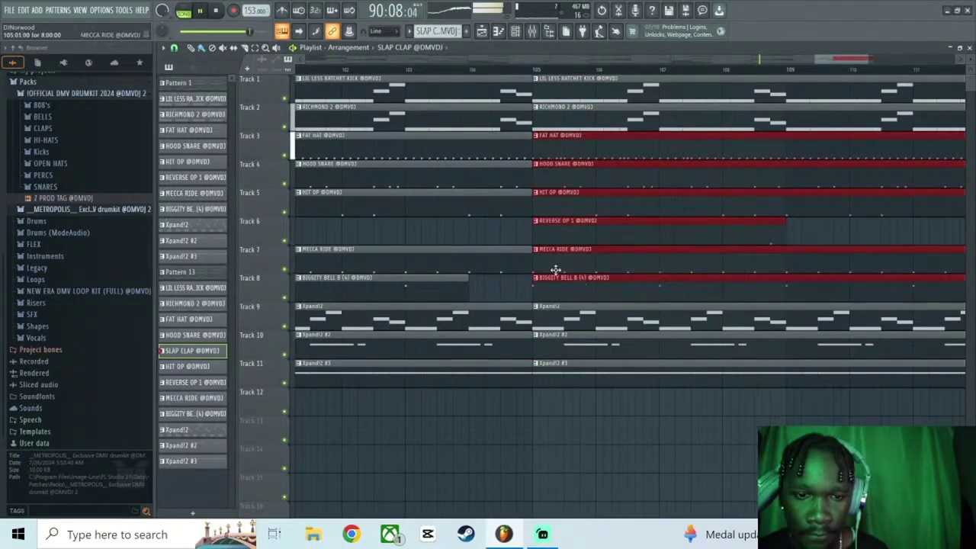
left_click_drag(534, 236, 570, 236)
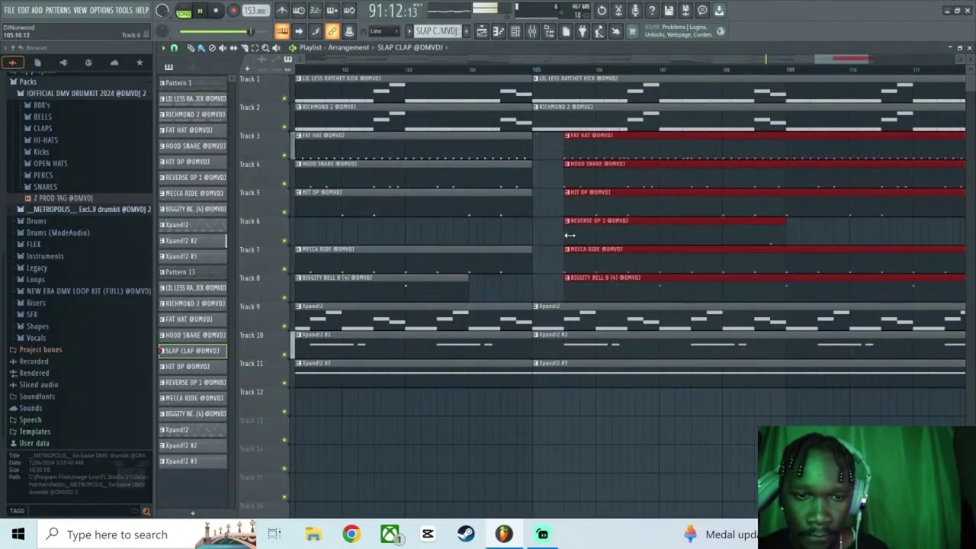
scroll(590, 72, "down", 5)
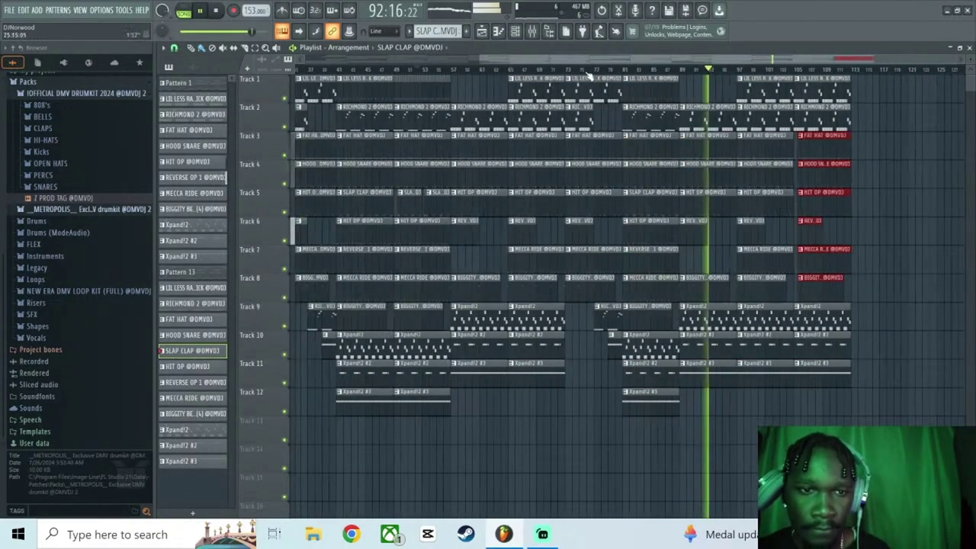
Stop playback and create an automation clip for the master volume from the mixer.
left_click_drag(465, 72, 94, 75)
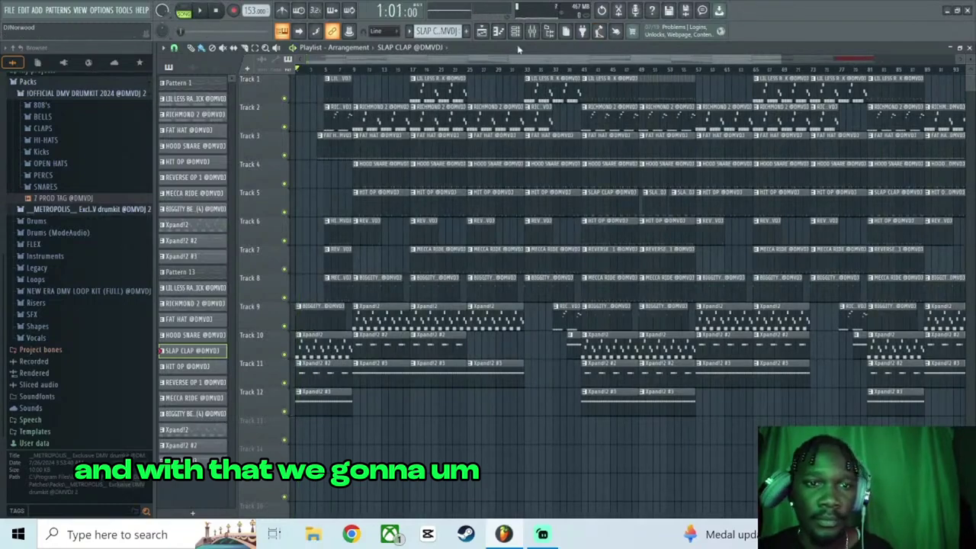
left_click(532, 30)
left_click(290, 288)
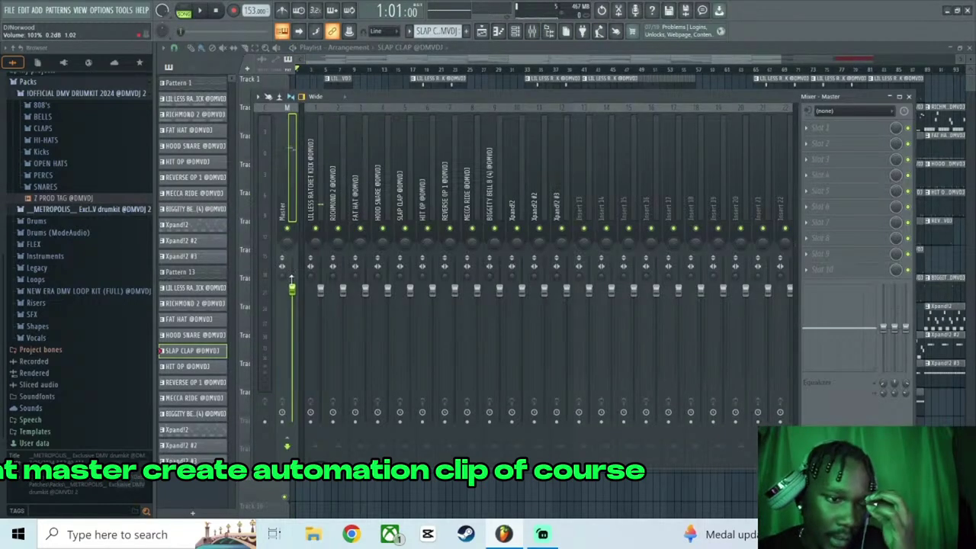
right_click(291, 286)
left_click(347, 356)
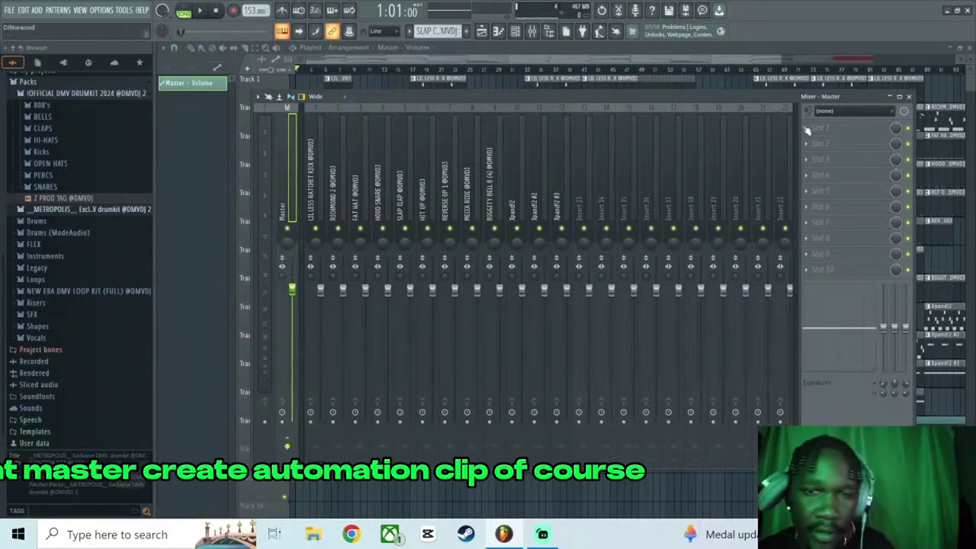
left_click(908, 97)
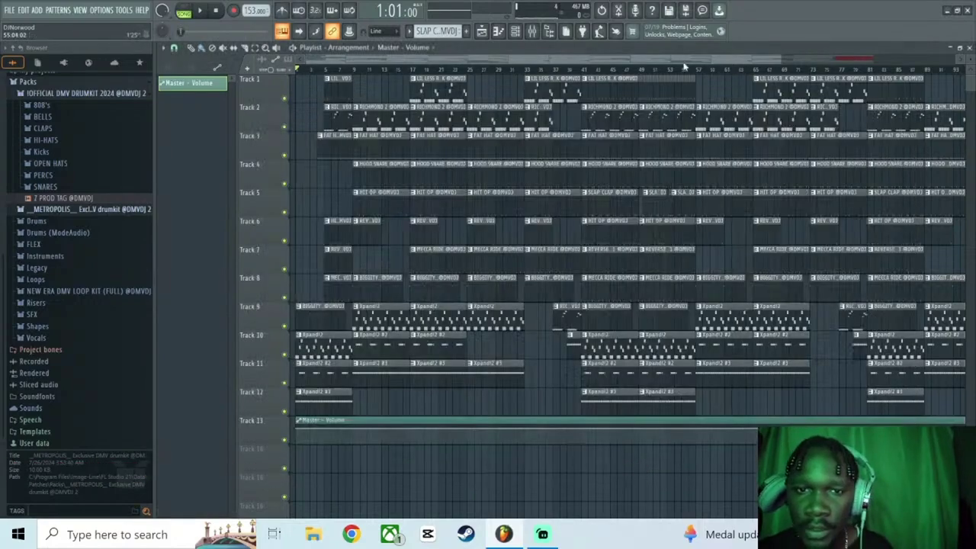
Shape the Master - Volume clip into a fade-out from bar 105 down to zero at bar 113.
left_click_drag(684, 61, 974, 82)
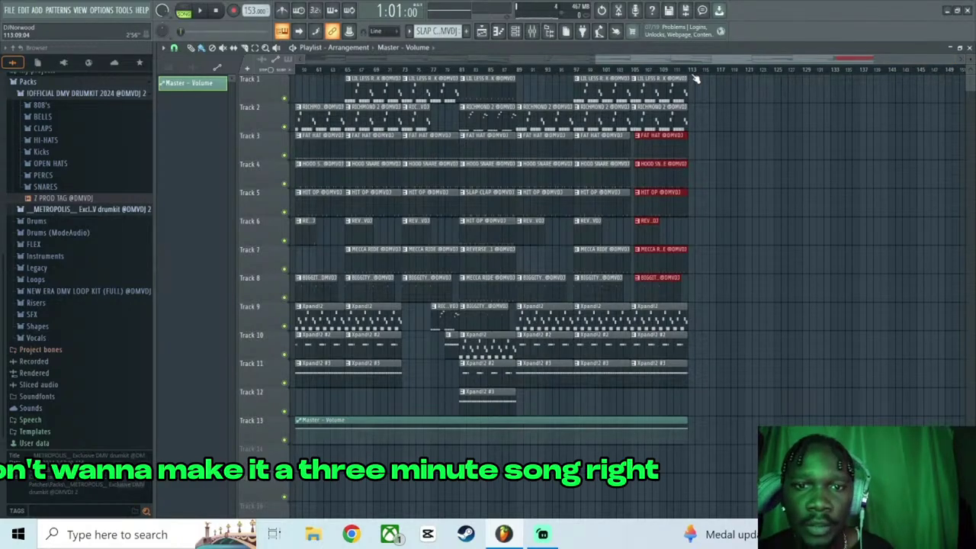
left_click(632, 431)
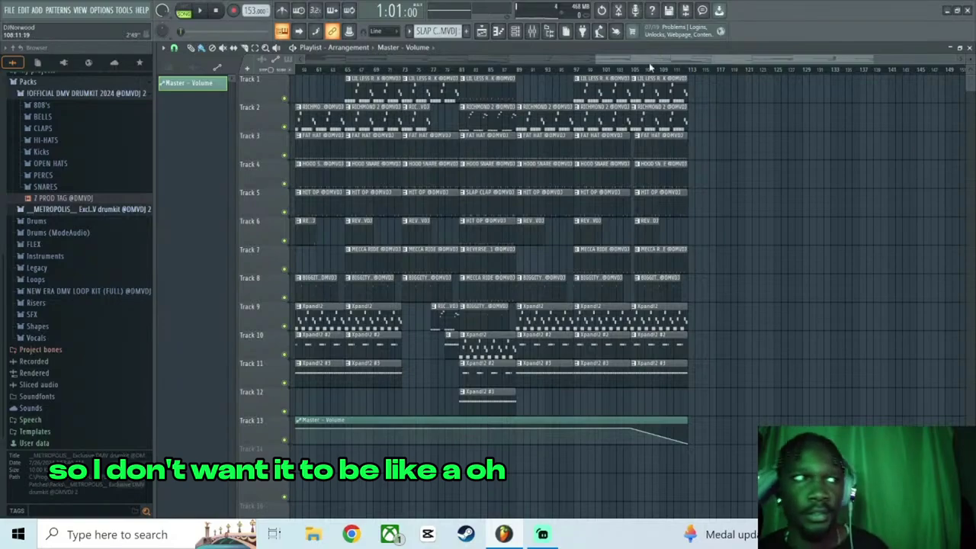
Play the arrangement briefly from the beginning.
left_click_drag(650, 68, 80, 127)
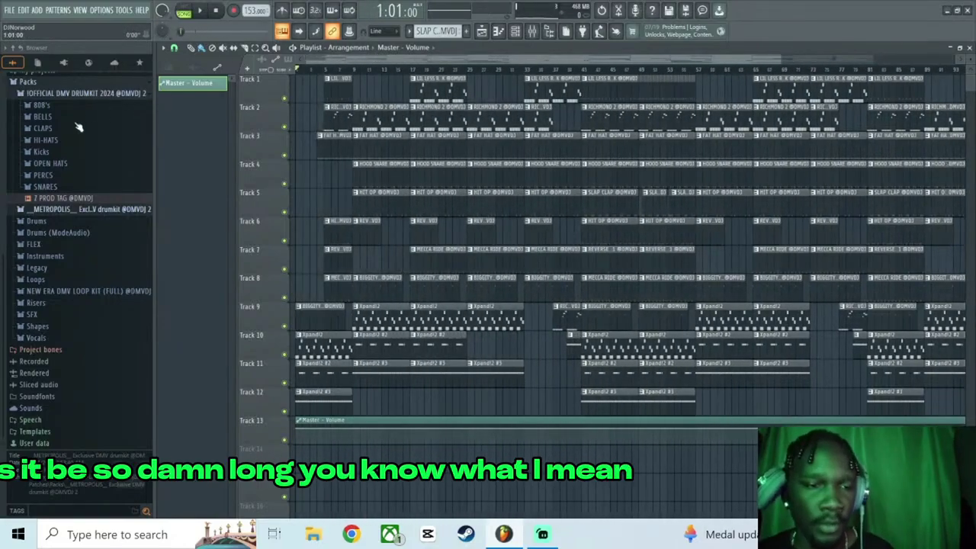
key("space")
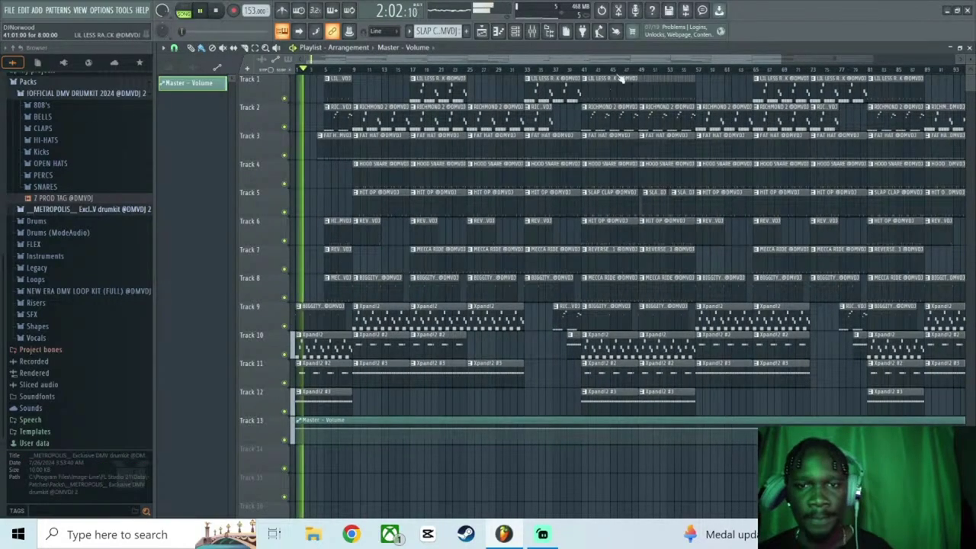
left_click_drag(629, 61, 801, 77)
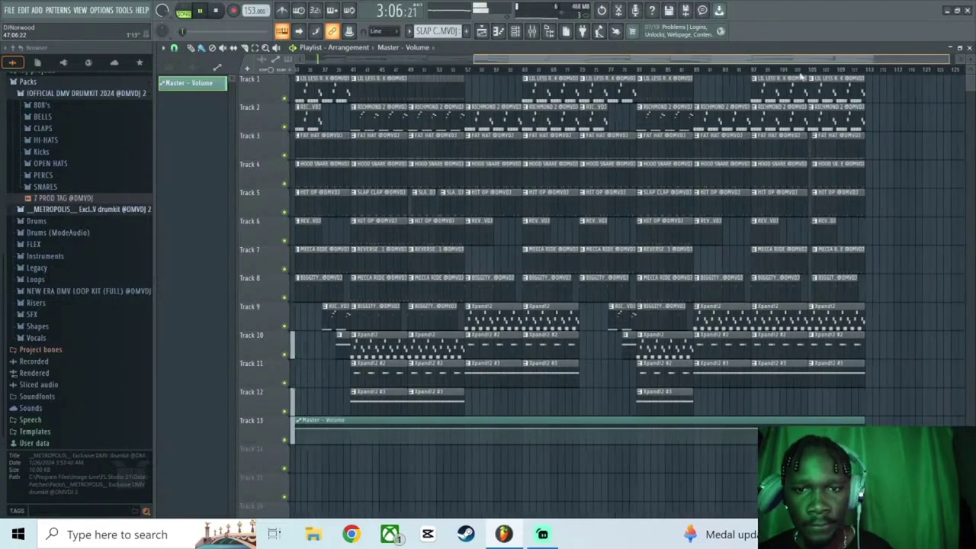
key("space")
Play the song's ending from bar 104 and again from bar 108 to check the drum drop-out and fade-out.
left_click(787, 70)
key("space")
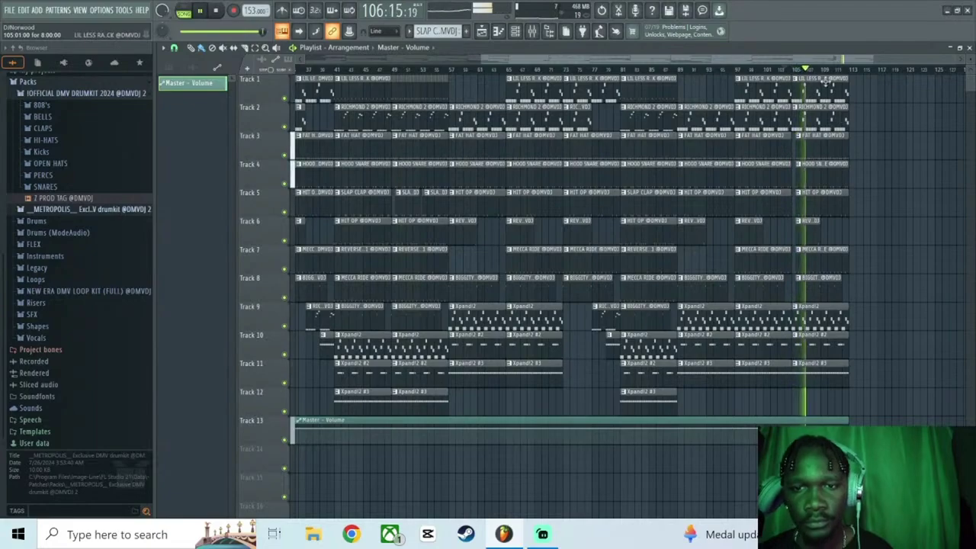
scroll(837, 70, "down", 2)
scroll(838, 70, "up", 4)
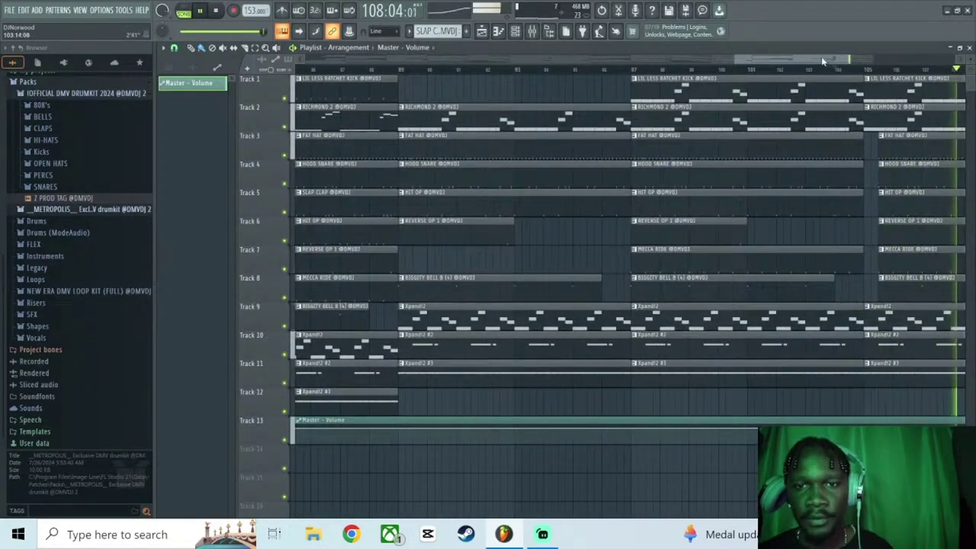
key("space")
scroll(725, 73, "up", 3)
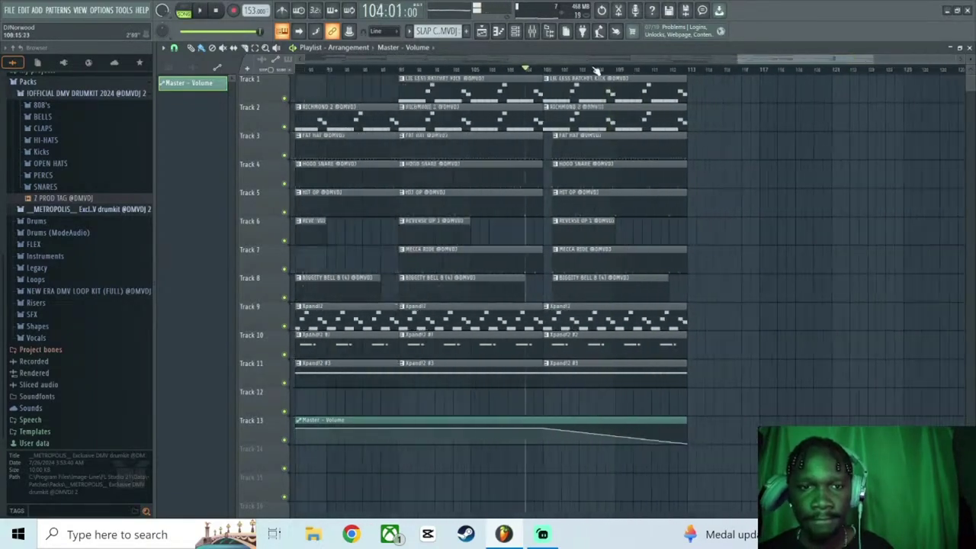
left_click(703, 74)
key("space")
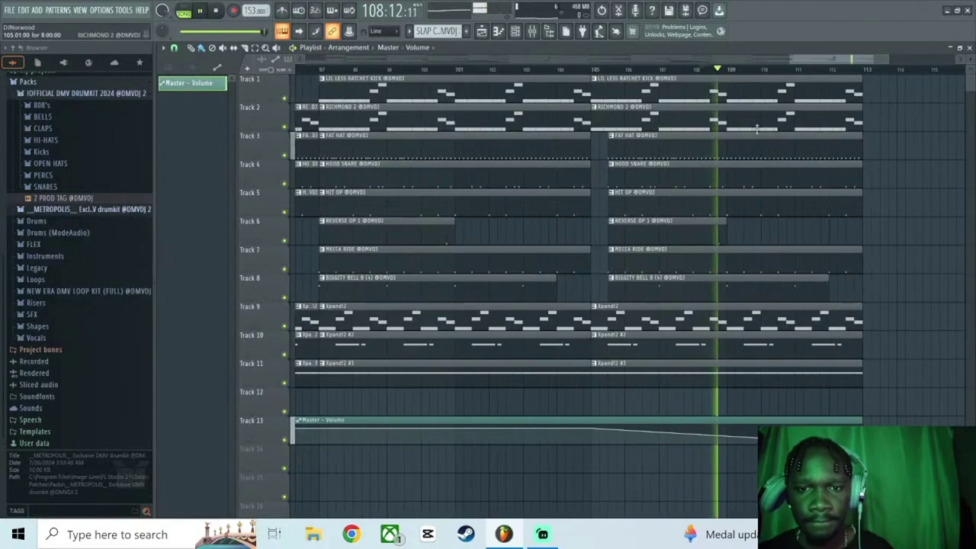
key("space")
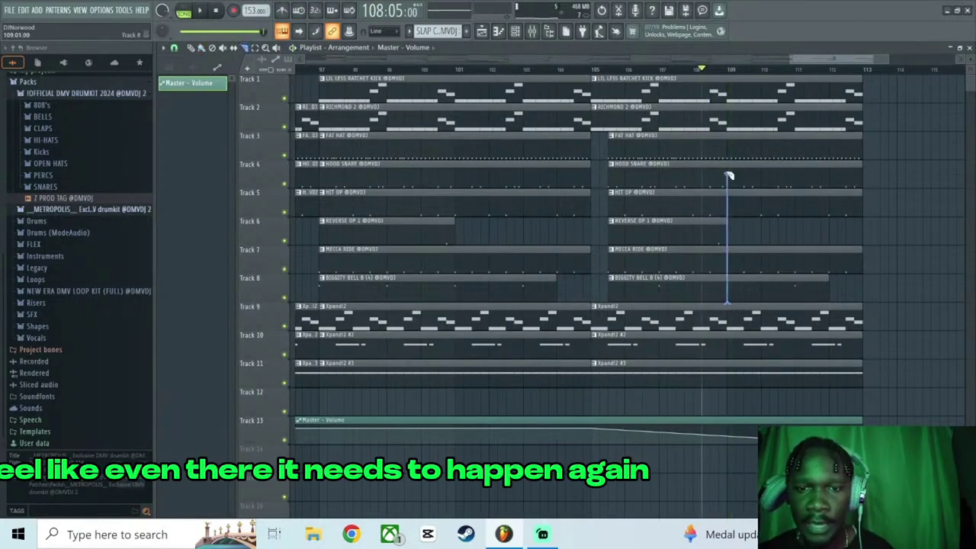
Slice the clips on Tracks 3 to 8 at bar 109 and trim the new pieces to start at bar 109 step 9.
left_click_drag(736, 135, 731, 136)
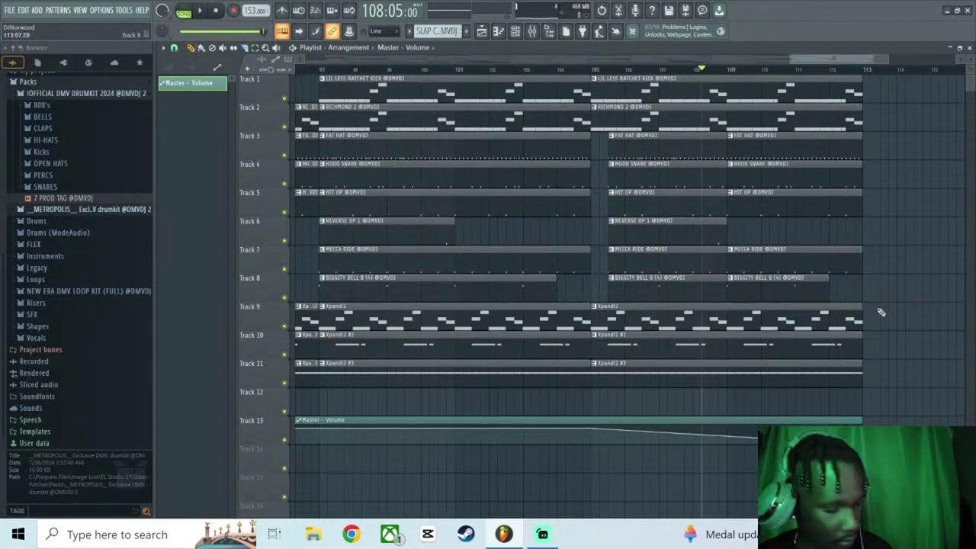
left_click_drag(889, 303, 749, 151)
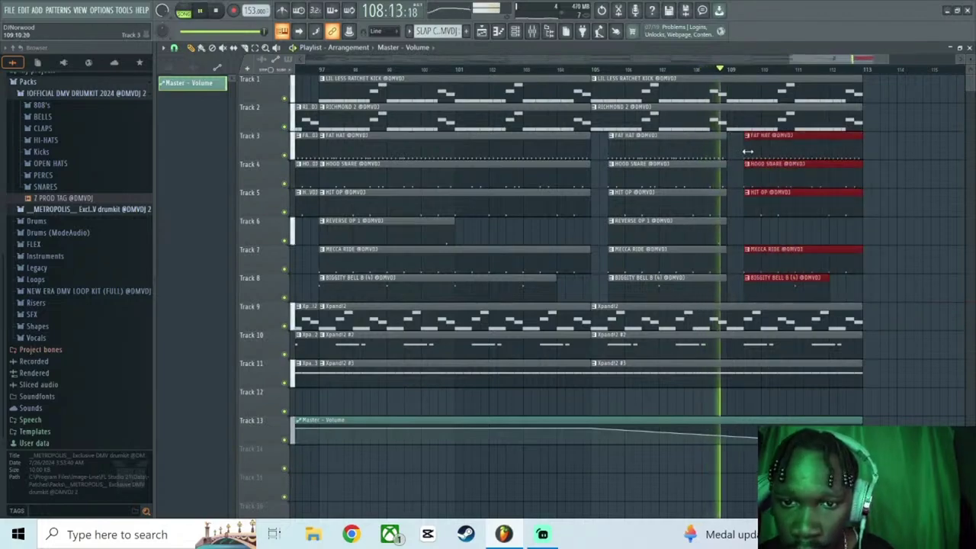
left_click(796, 221)
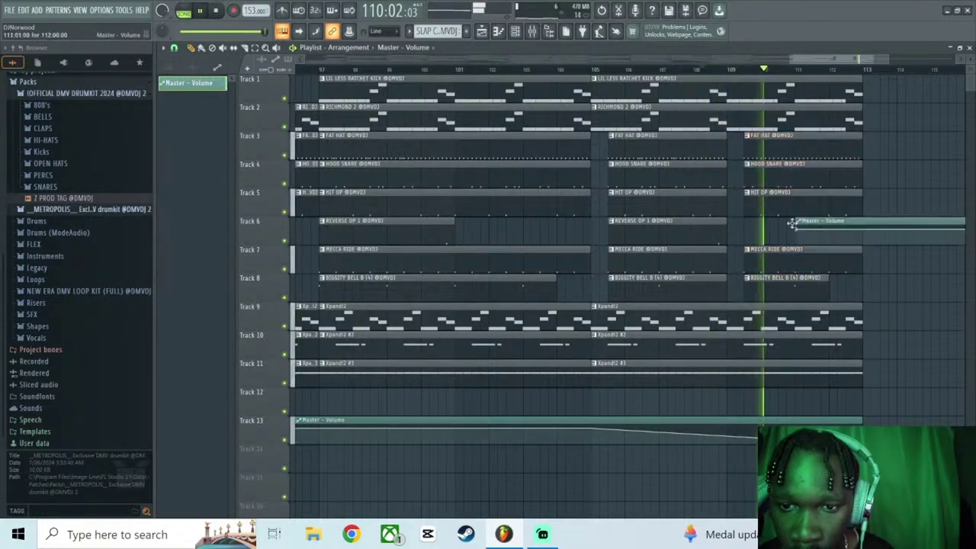
Delete the stray Master - Volume clip on Track 6 and extend the last HIT OP clip on Track 5 back to bar 109.
key("space")
right_click(869, 225)
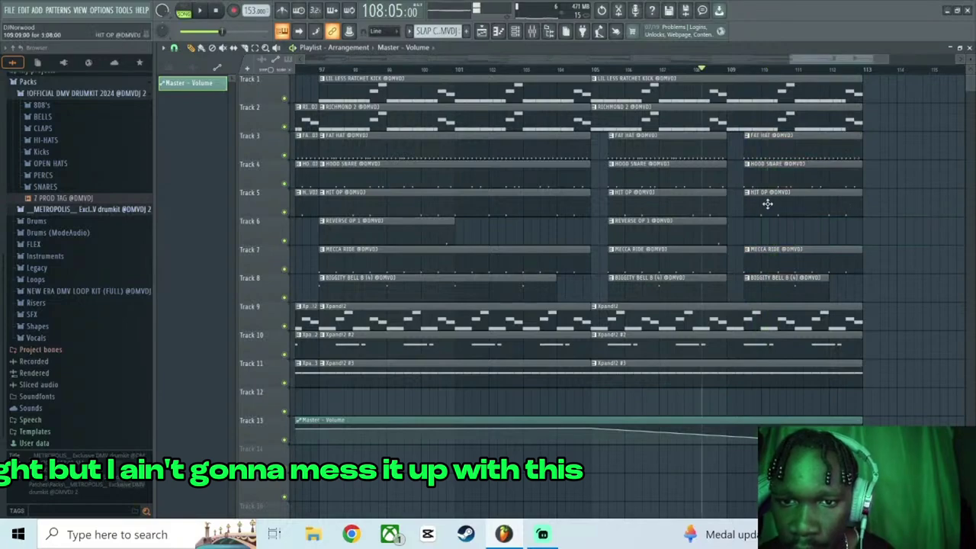
left_click_drag(735, 205, 727, 205)
key("space")
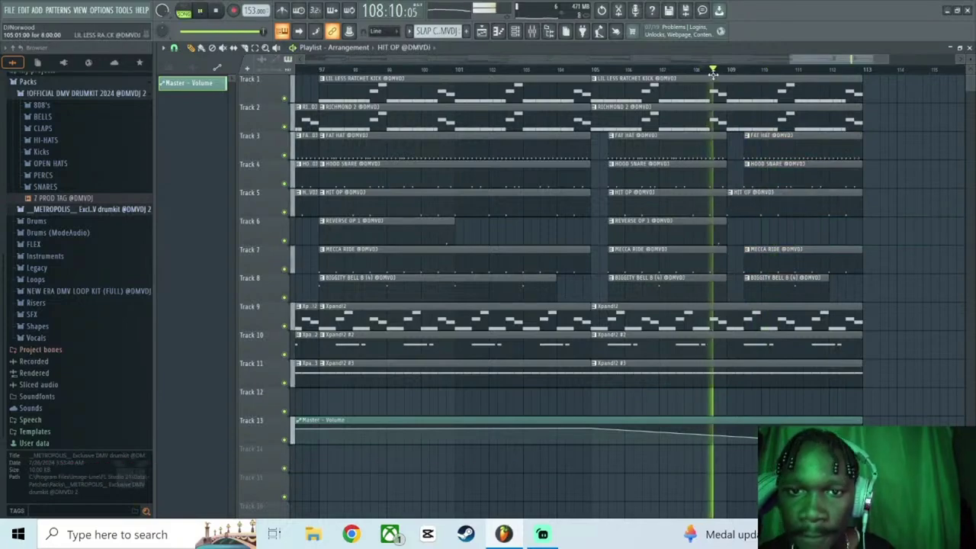
Play the song from the beginning, look over the whole arrangement, and replay the transition around bars 8 and 9.
left_click_drag(805, 58, 48, 168)
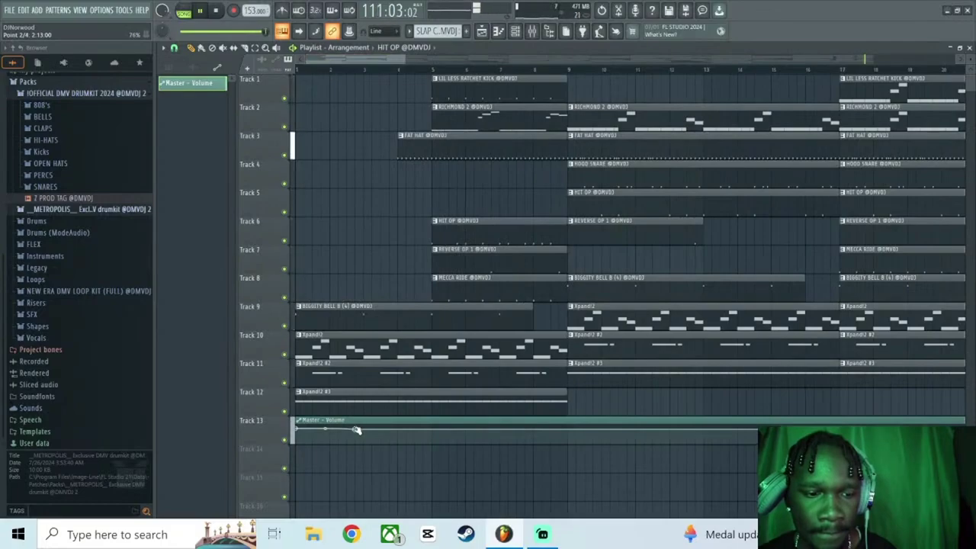
left_click(357, 429)
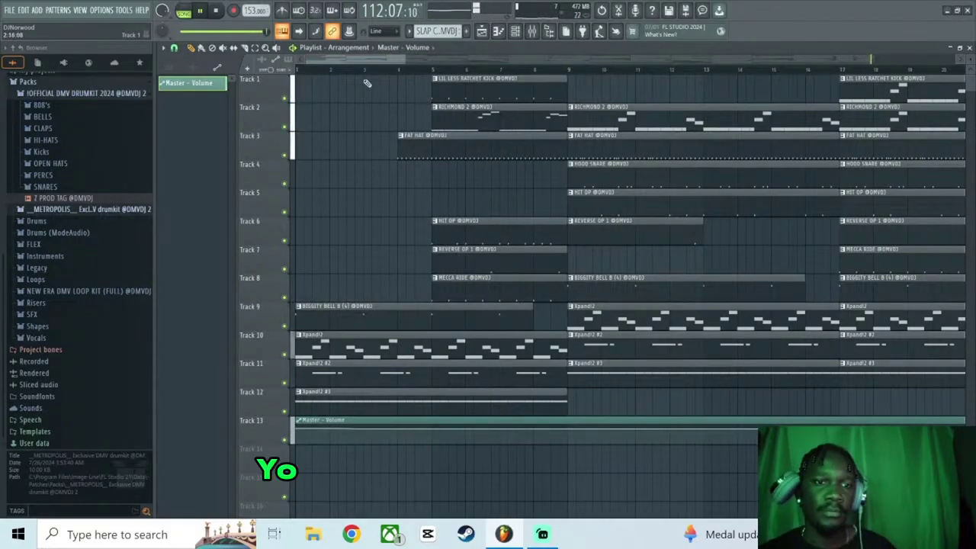
scroll(379, 75, "up", 2)
scroll(387, 77, "down", 7)
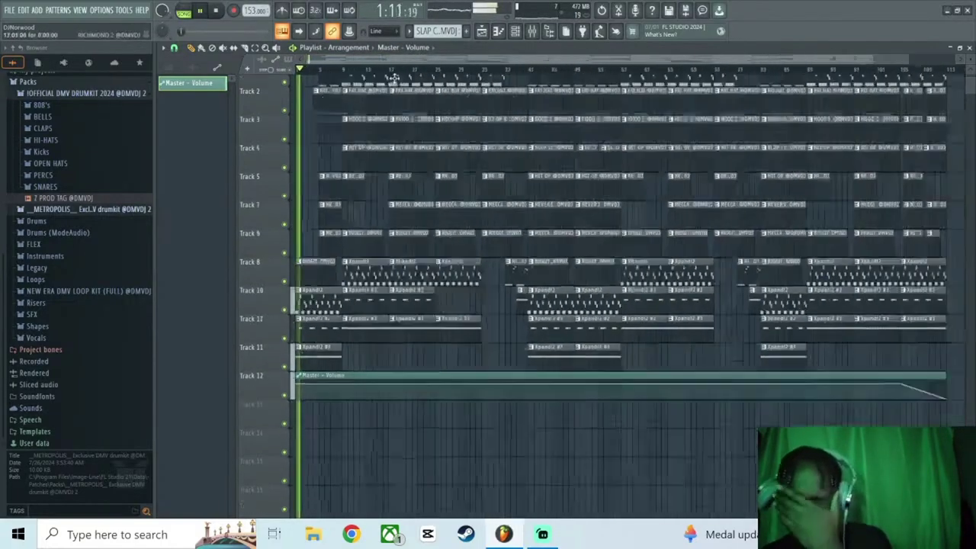
scroll(393, 76, "down", 1)
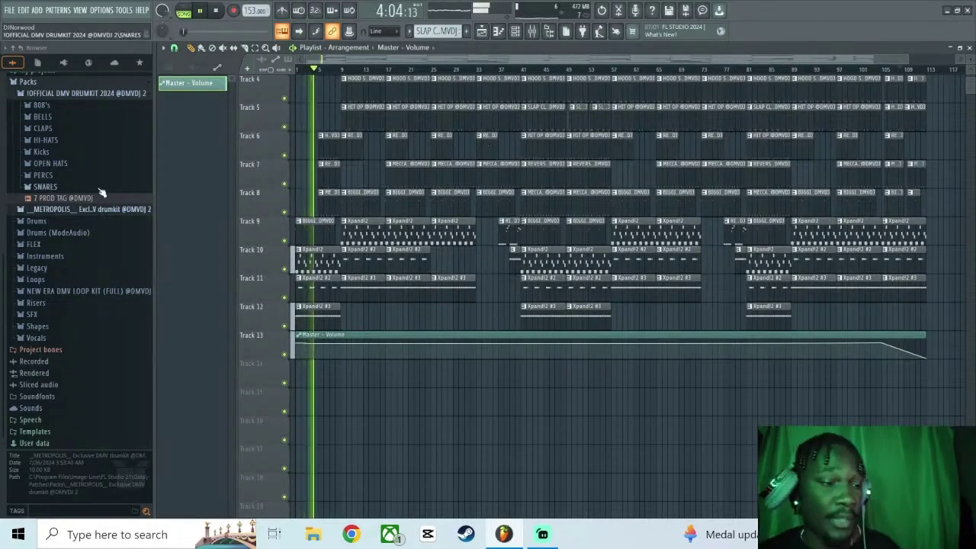
scroll(436, 280, "down", 4)
scroll(430, 279, "up", 7)
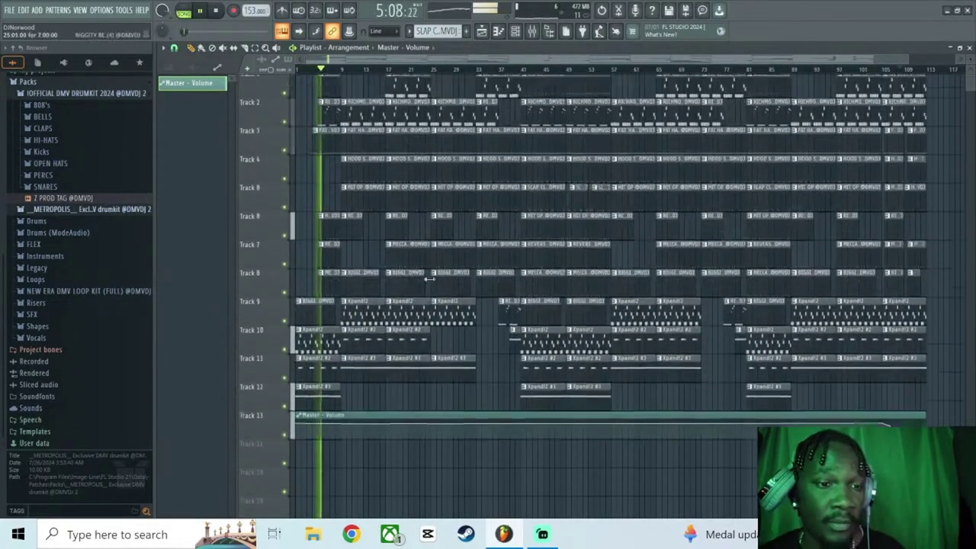
scroll(430, 279, "down", 1)
scroll(429, 279, "up", 1)
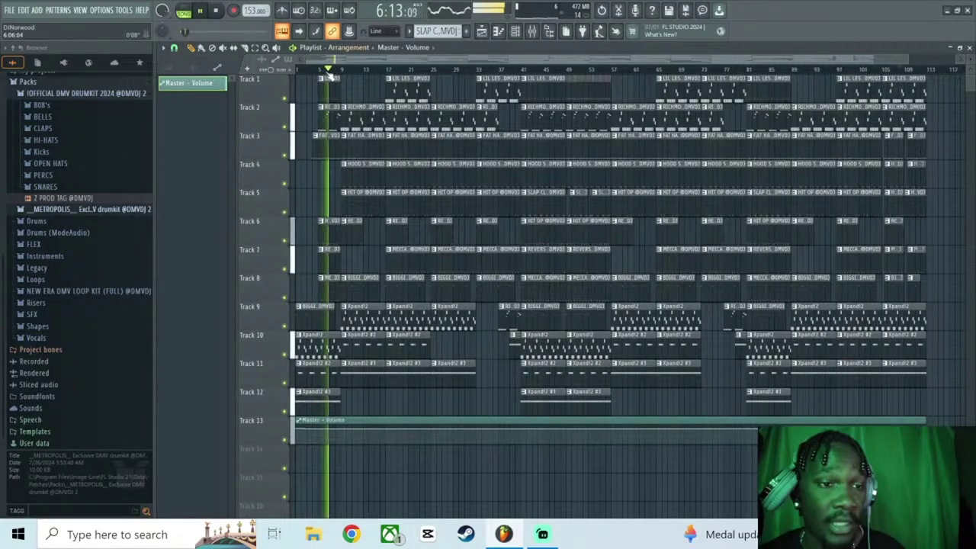
scroll(335, 84, "up", 5, "ctrl")
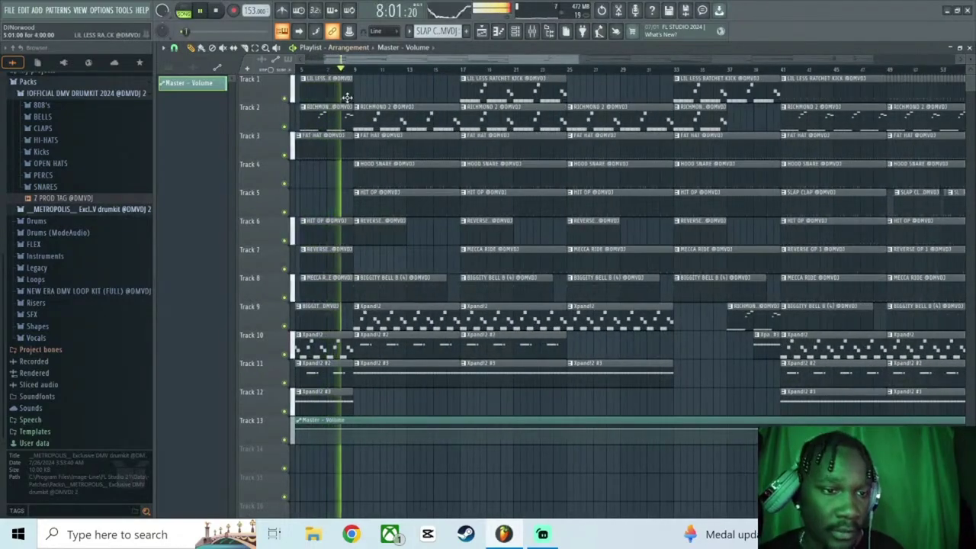
scroll(351, 84, "up", 1, "ctrl")
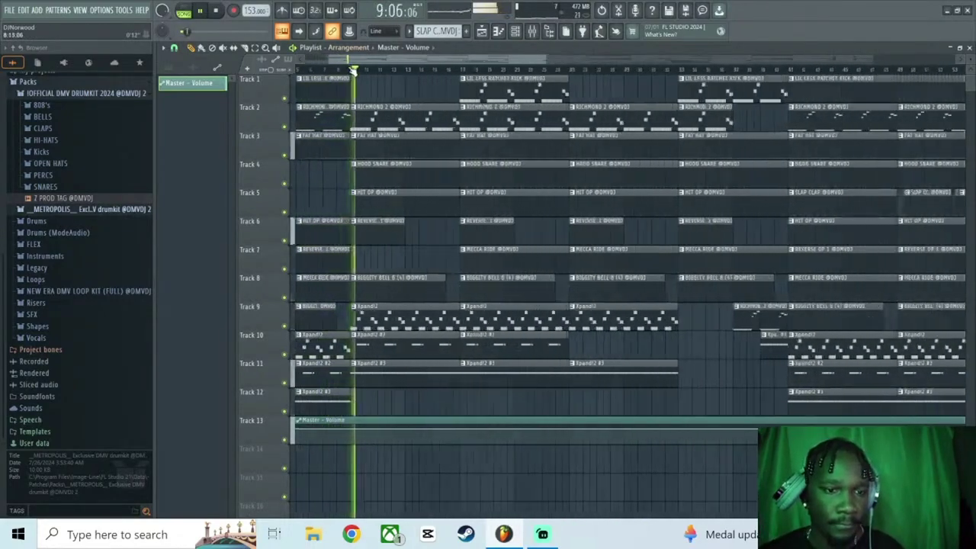
scroll(353, 71, "up", 2, "ctrl")
left_click(330, 70)
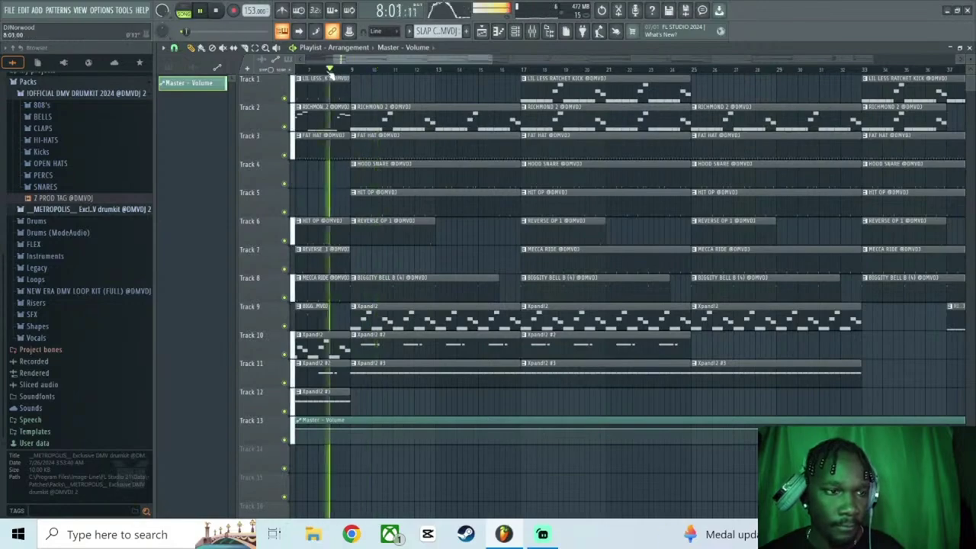
mouse_move(329, 72)
left_mouse_down()
mouse_move(241, 93)
mouse_move(340, 71)
left_mouse_up()
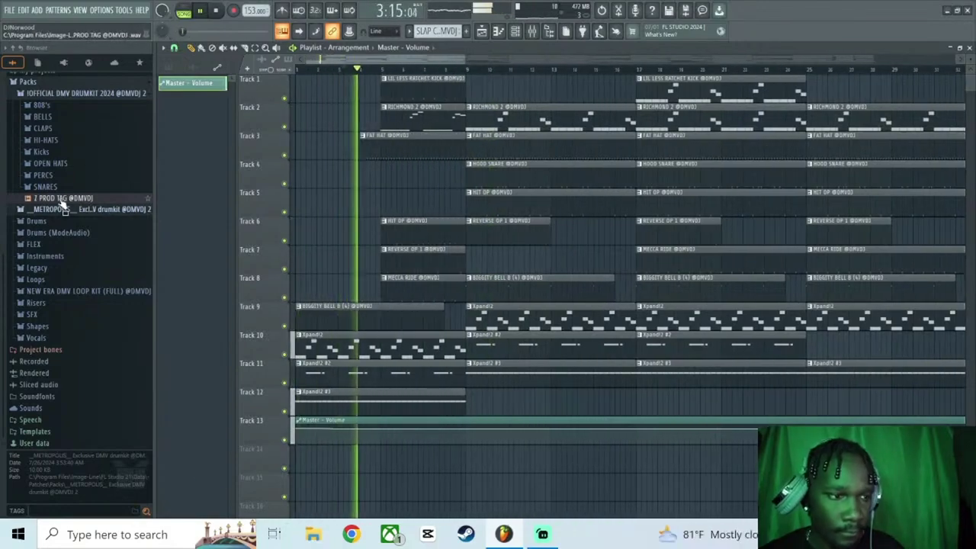
Place the Z PROD TAG sample on Track 14 starting at bar 8 and play it into the drop at bar 9.
left_click_drag(64, 201, 457, 460)
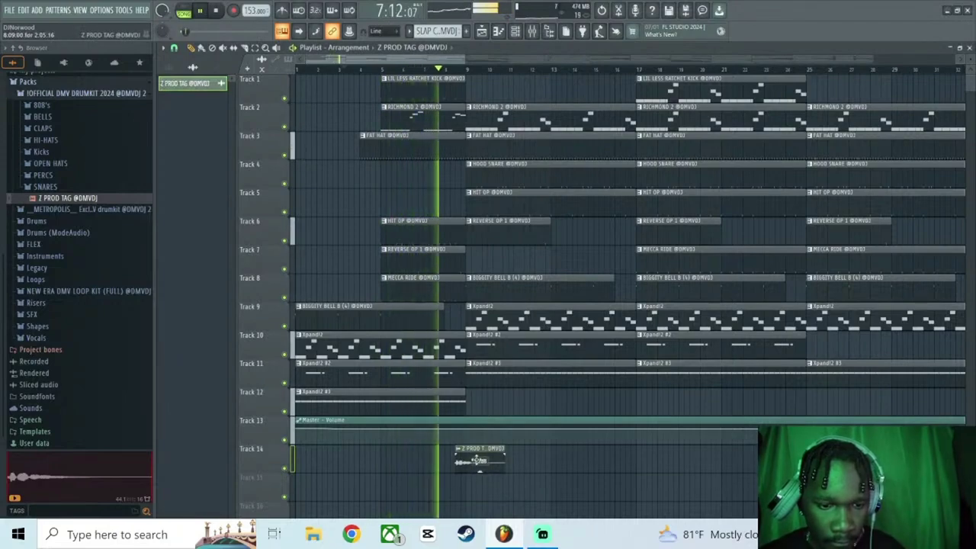
left_click_drag(477, 460, 466, 460)
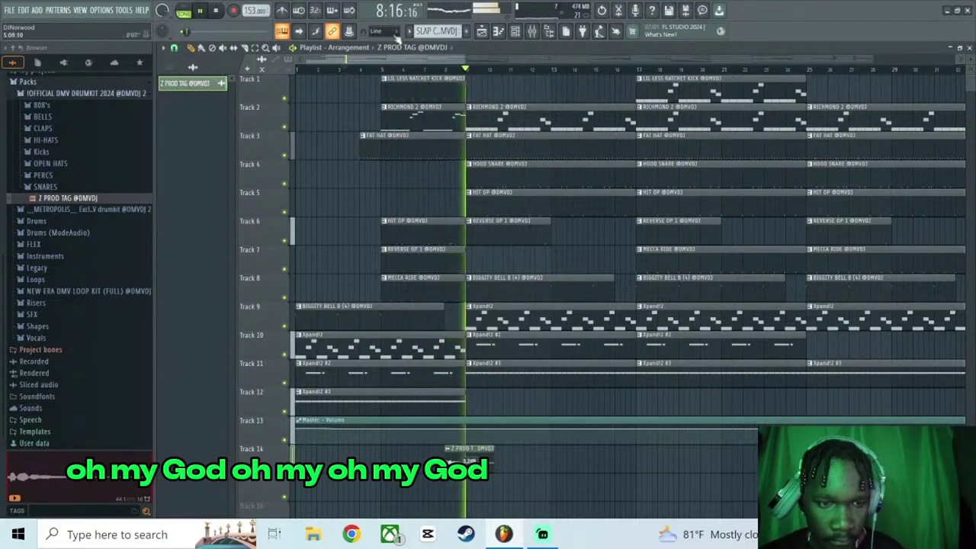
left_click_drag(445, 70, 435, 70)
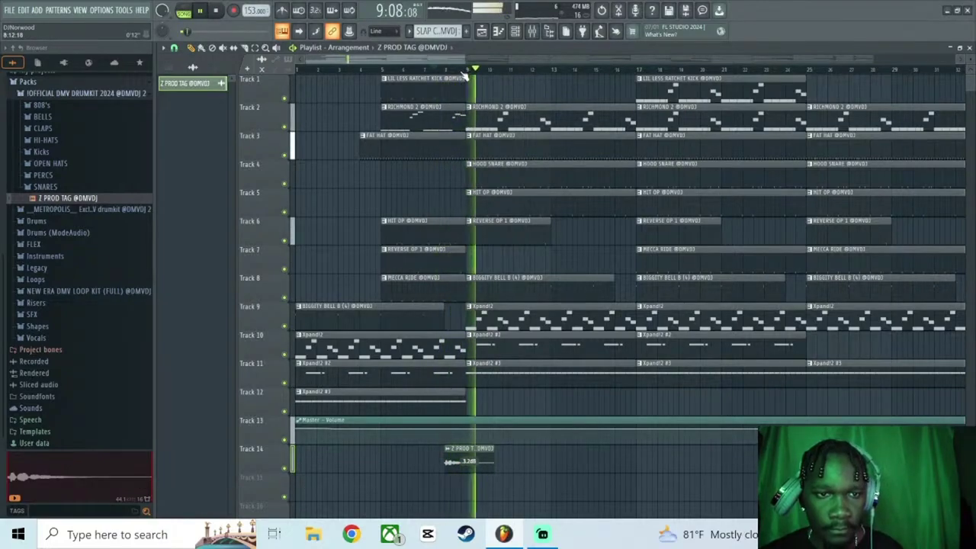
scroll(464, 70, "down", 3)
scroll(464, 70, "up", 5)
left_click_drag(452, 60, 423, 69)
left_click_drag(358, 71, 188, 83)
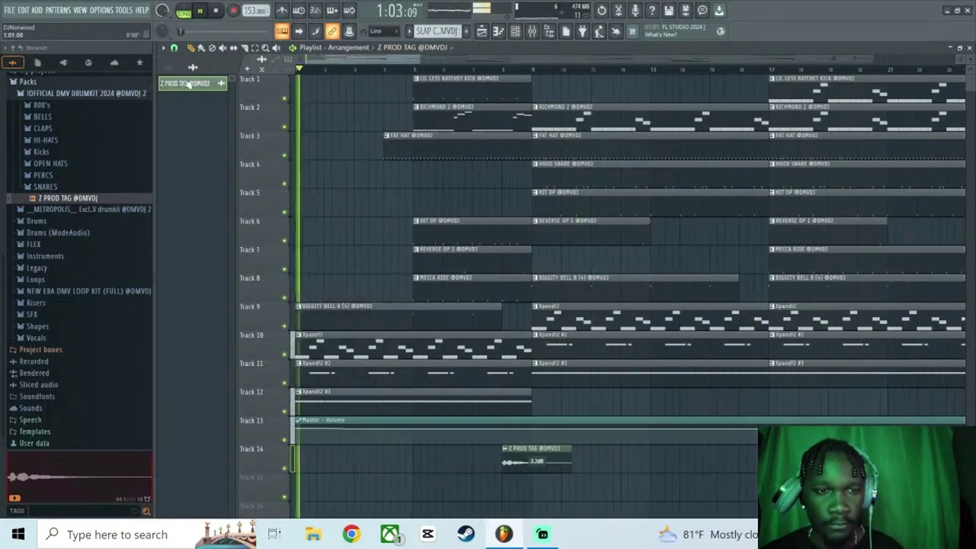
Lower the Xpand!2 mixer volume slightly and set the LIL LESS RATCHET KICK volume to about -2.4 dB.
key("F9")
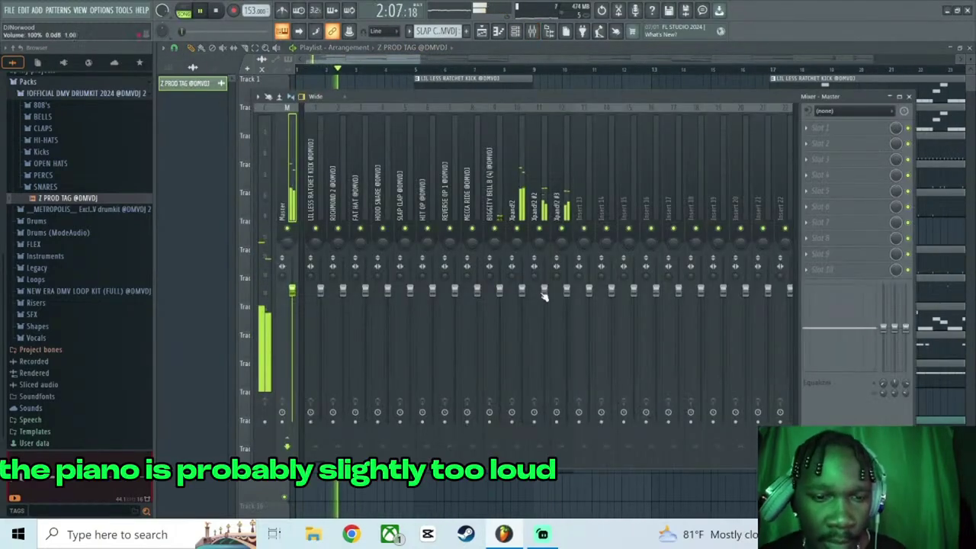
left_click_drag(521, 290, 522, 301)
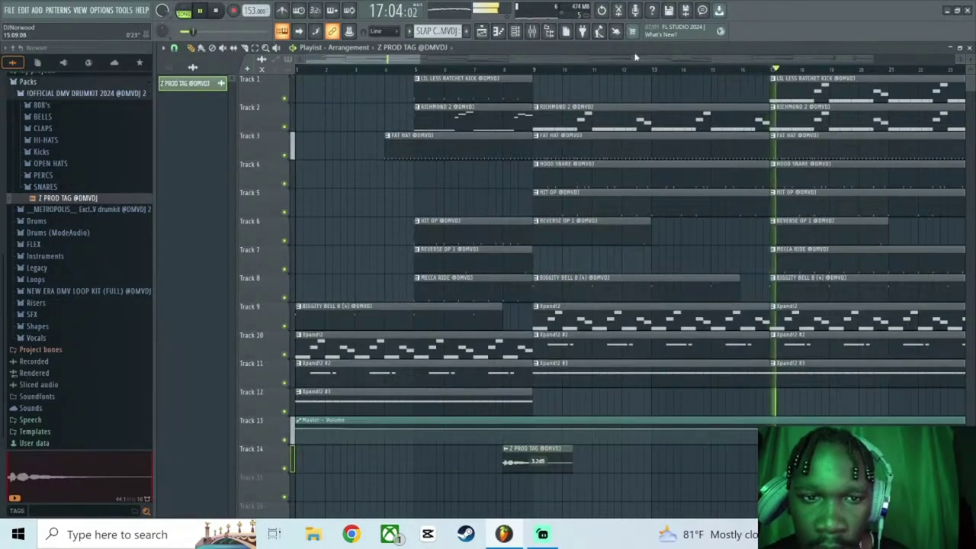
left_click(532, 32)
left_click_drag(322, 293, 321, 304)
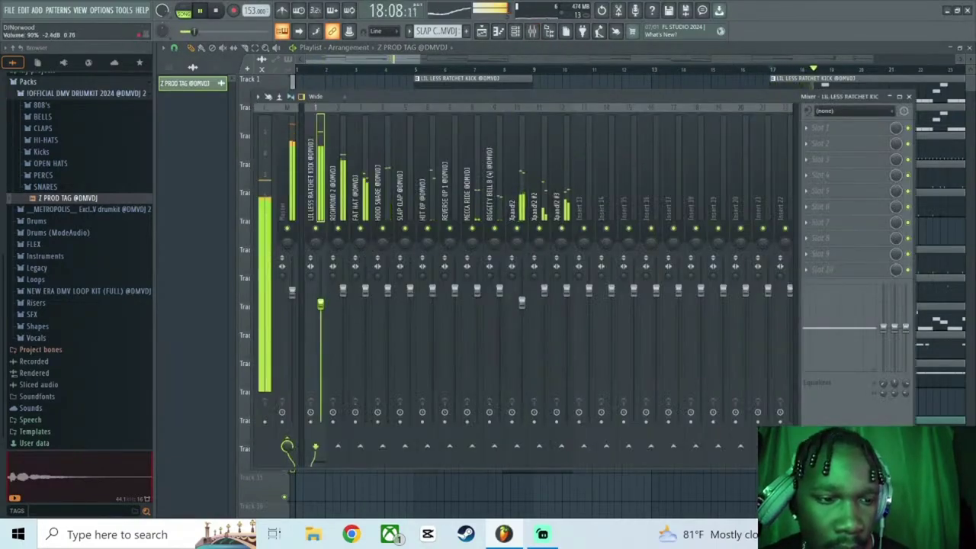
Boost the kick's low shelf by about 3.4 dB, fully cut its high shelf, and lower its volume a little further.
left_click_drag(883, 328, 883, 321)
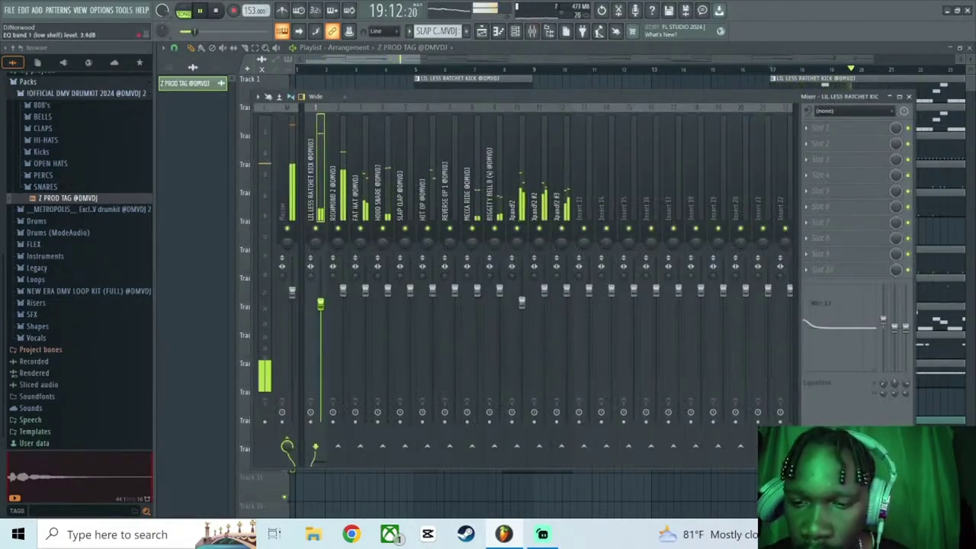
left_click(289, 212)
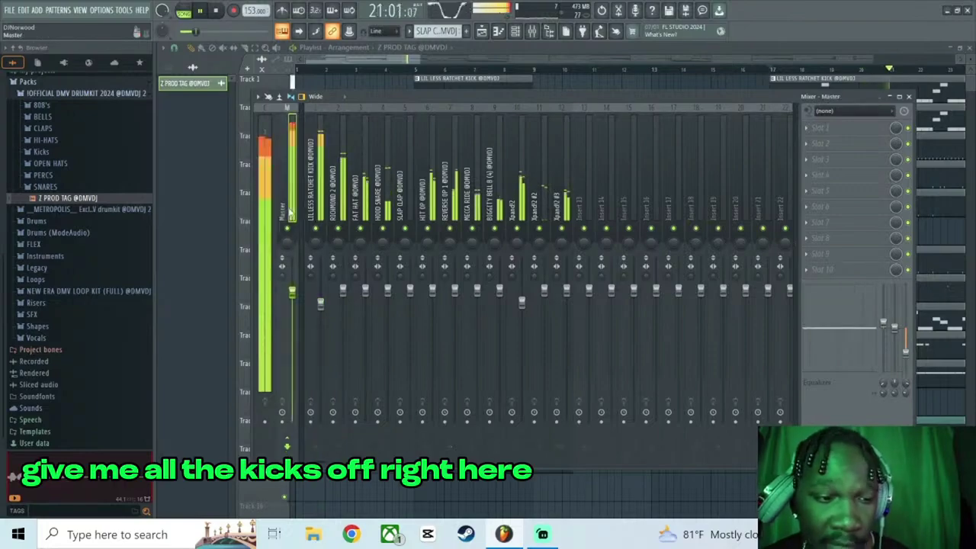
left_click(319, 244)
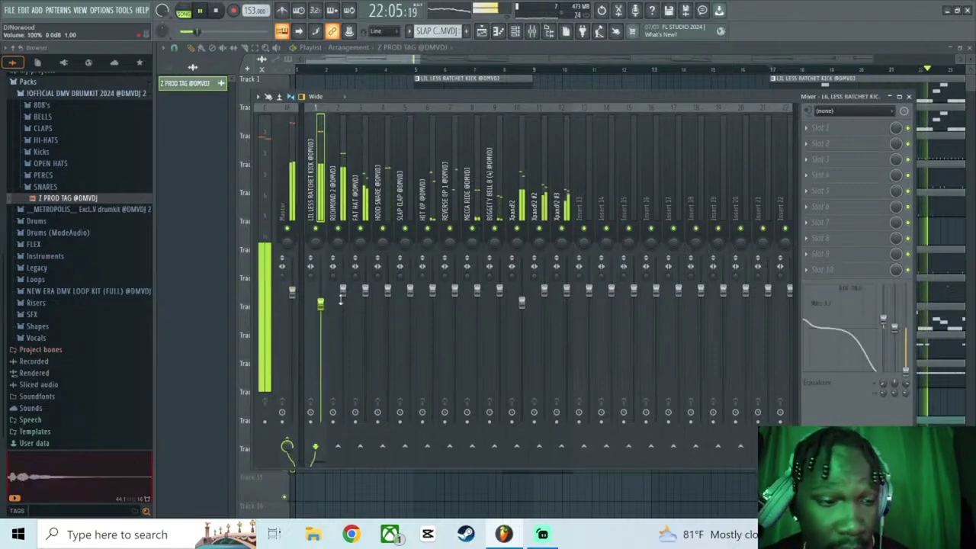
left_click_drag(320, 303, 321, 291)
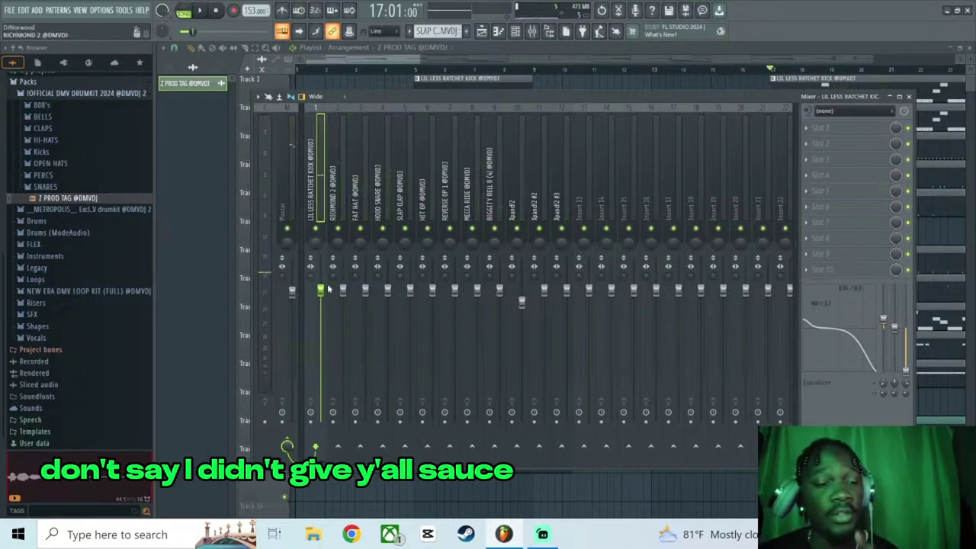
left_click_drag(320, 301, 320, 308)
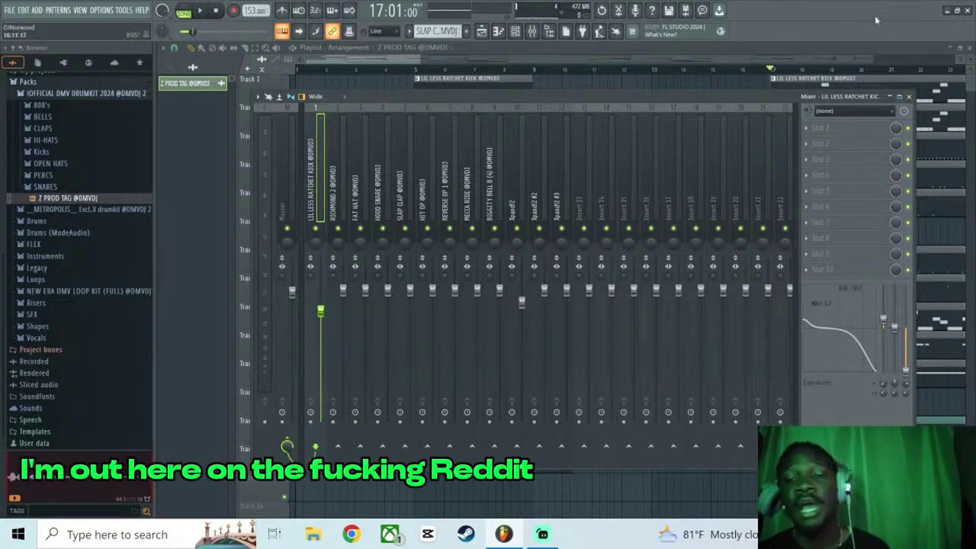
left_click(909, 97)
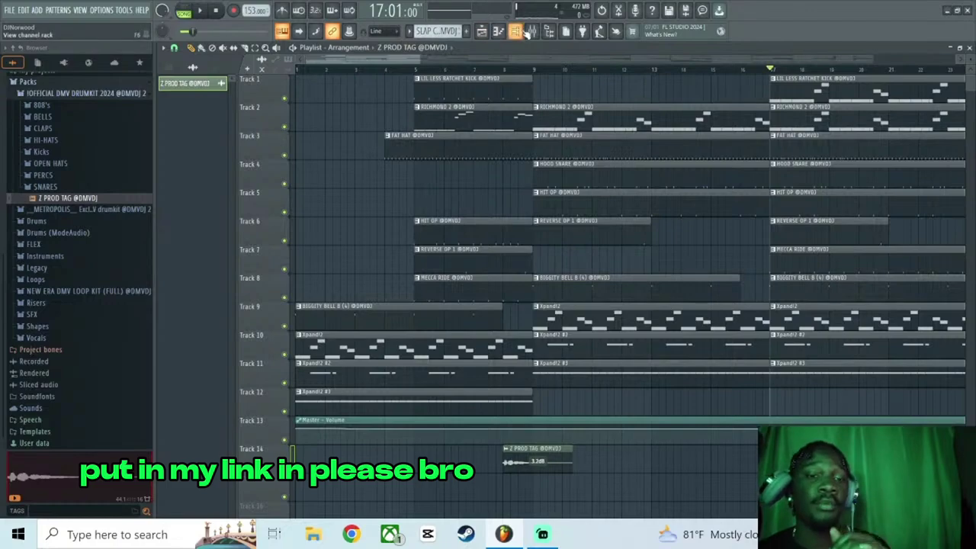
Play the arrangement from bar 17 in song mode with the mixer open to check the balance.
left_click(526, 32)
left_click(533, 32)
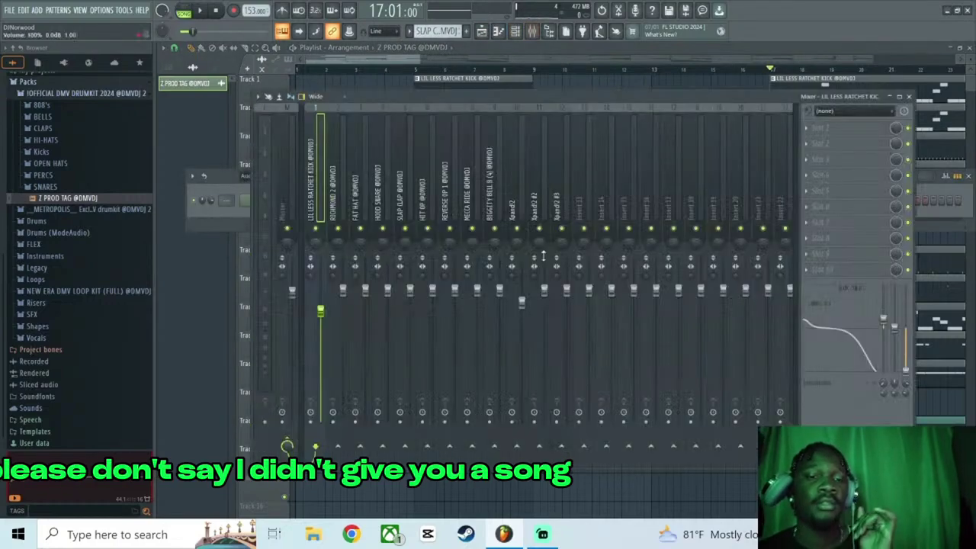
key("space")
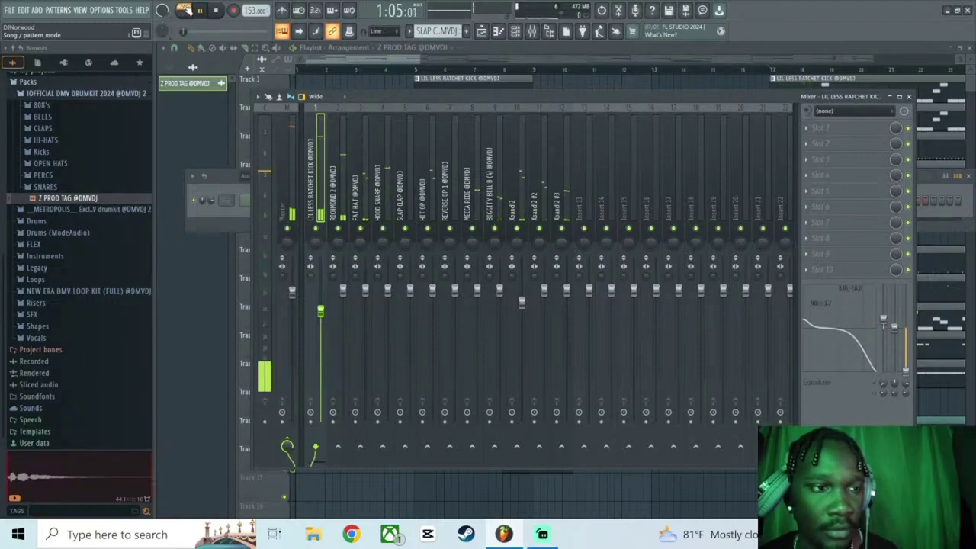
left_click(533, 32)
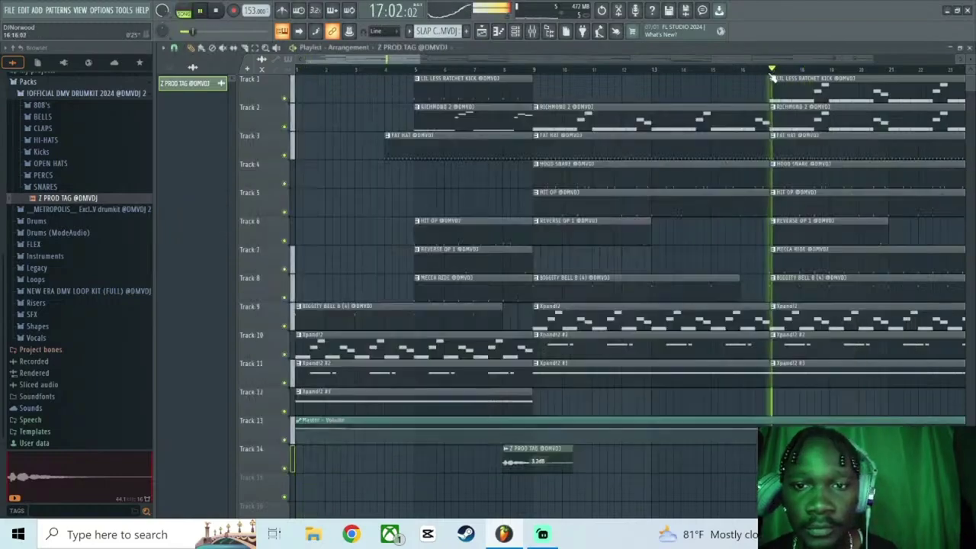
left_click(533, 32)
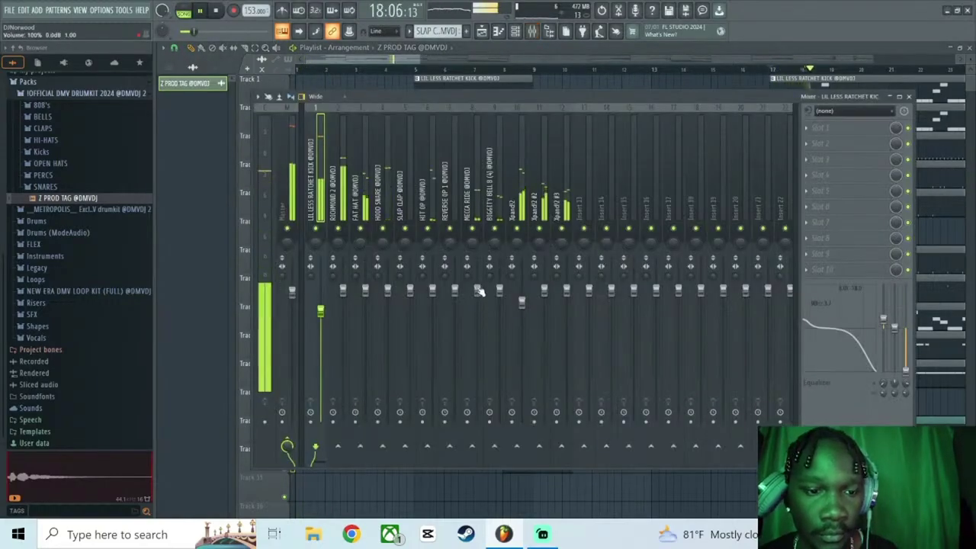
Lower the mixer volumes of HIT OP, MECCA RIDE and REVERSE OP 1, and bring Xpand!2 down to about -3.1 dB.
left_click_drag(433, 290, 433, 324)
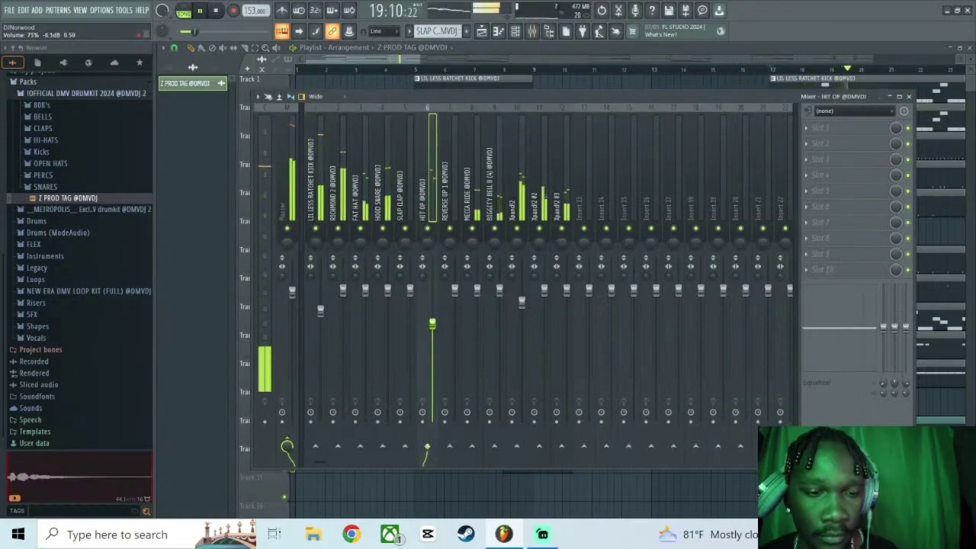
left_click_drag(477, 290, 455, 309)
left_click(432, 324)
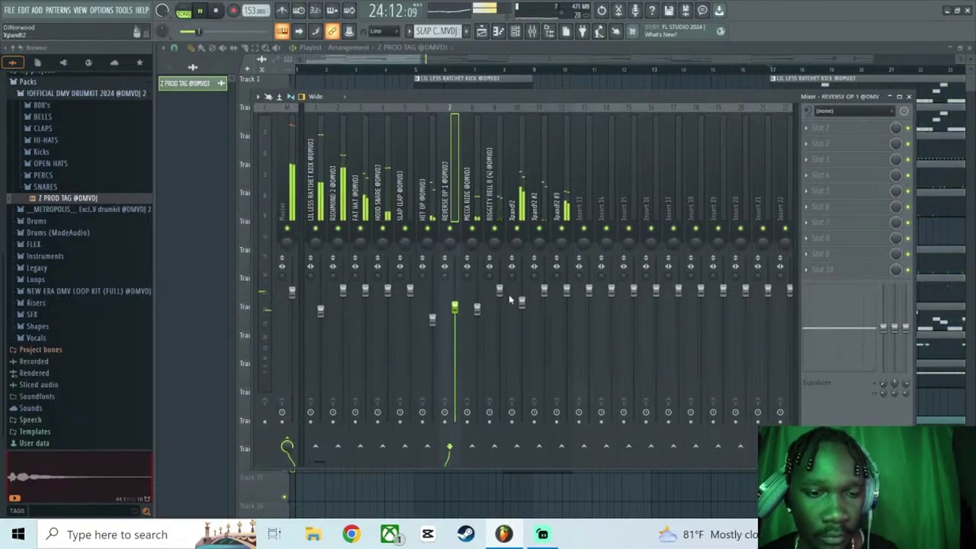
left_click_drag(522, 301, 521, 308)
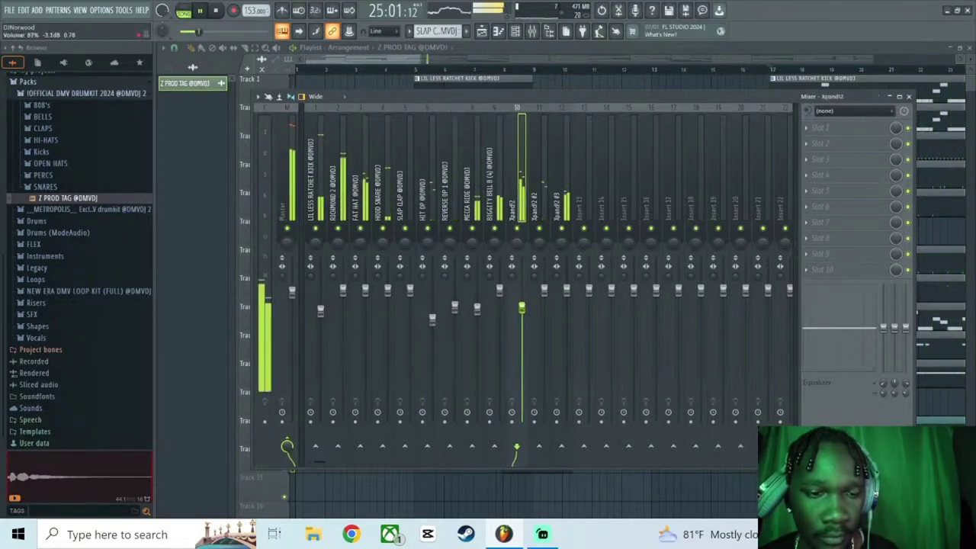
Raise the RICHMOND 2 volume slightly and lower the BIGGITY BELL B (4), MECCA RIDE and FAT HAT volumes.
left_click(344, 291)
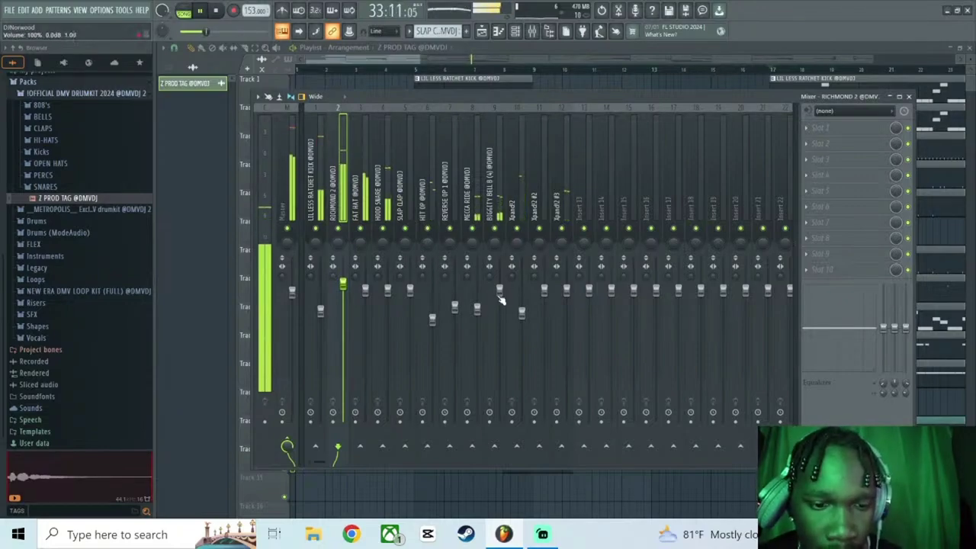
left_click_drag(499, 297, 500, 302)
left_click(477, 309)
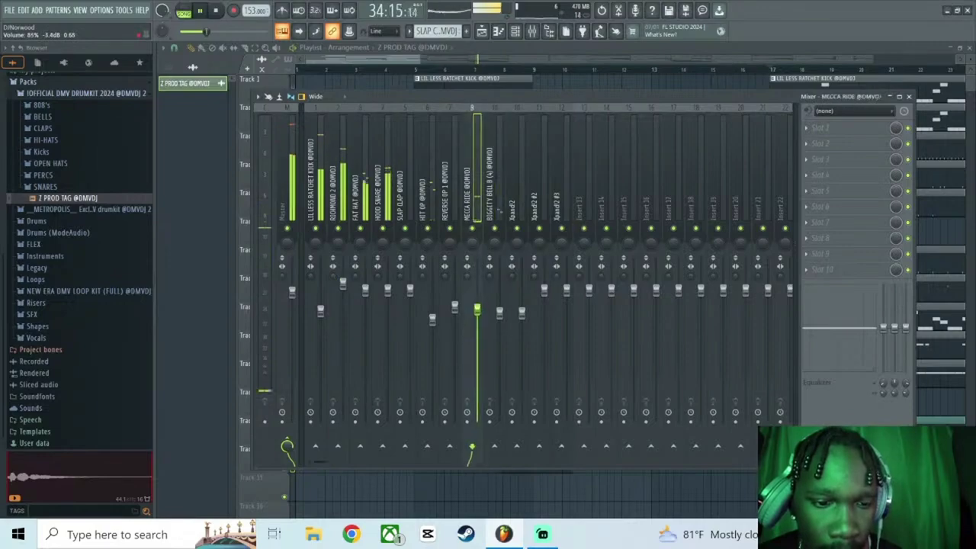
left_click_drag(363, 291, 366, 301)
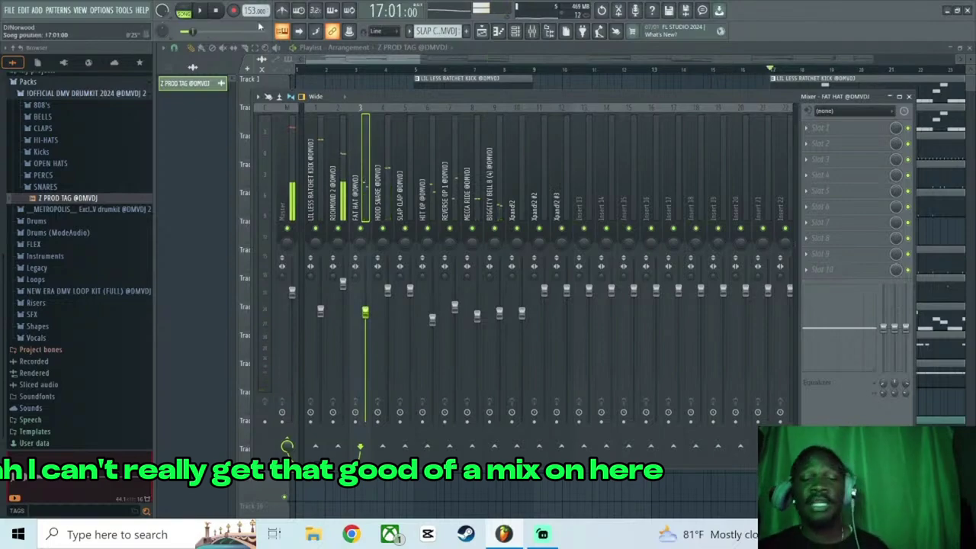
left_click(9, 10)
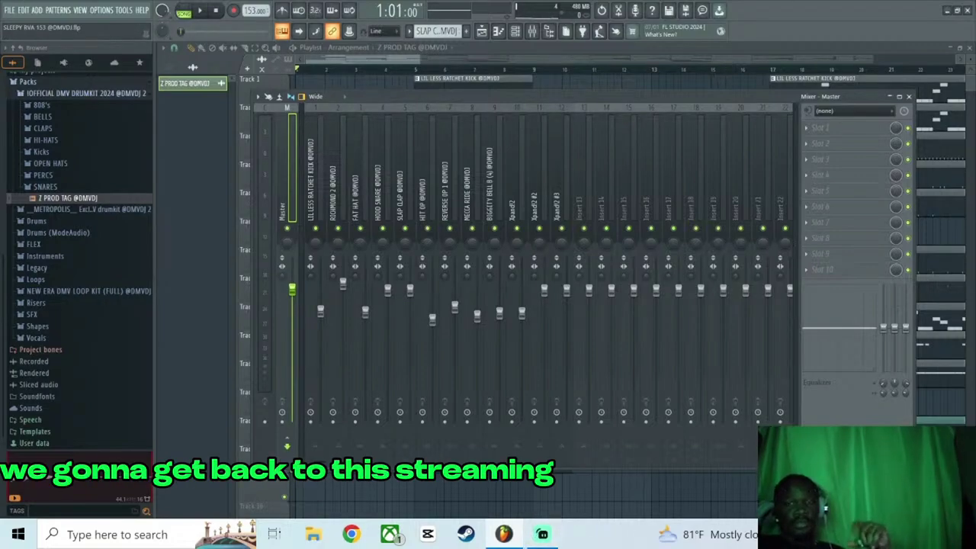
left_click(949, 12)
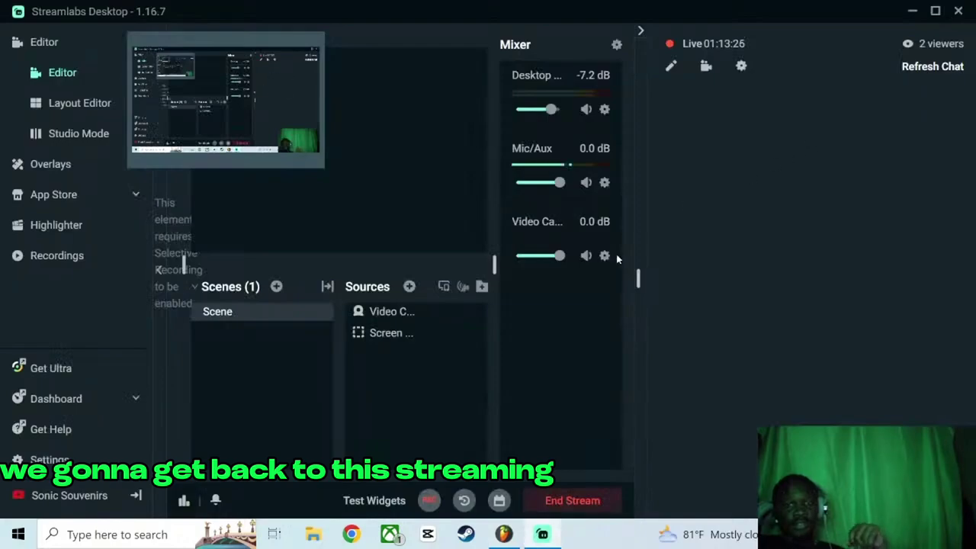